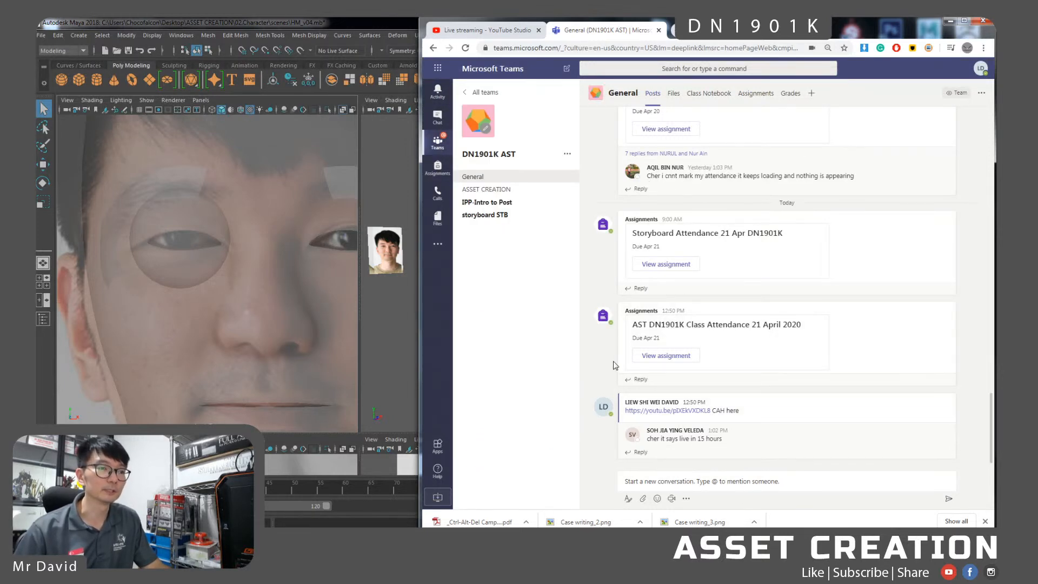
# Review the AST DN1901K Class Attendance 21 April 2020 submissions sorted by status, and return to the YouTube live stream dashboard.
pyautogui.click(658, 356)
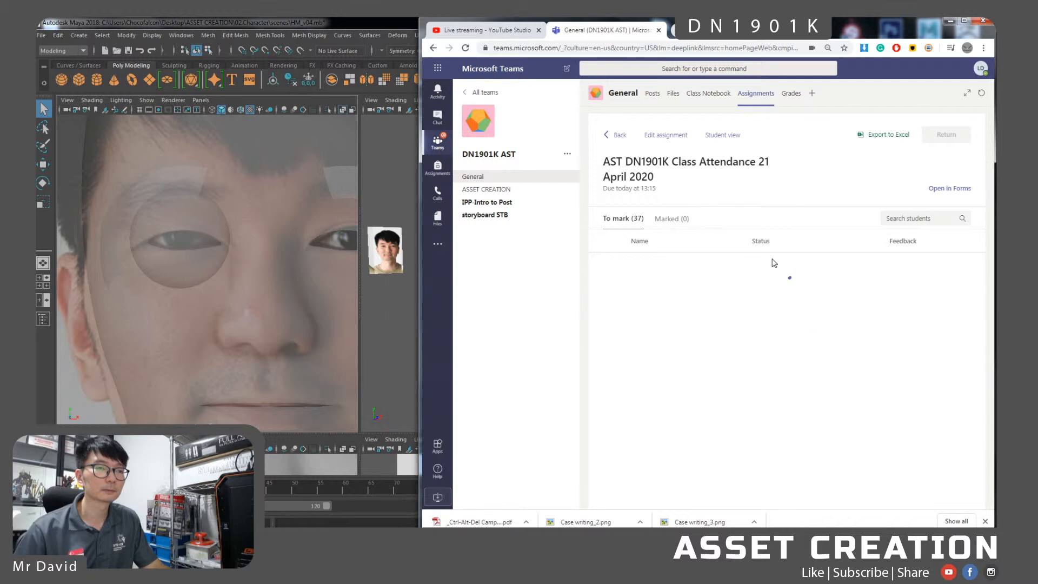
pyautogui.click(797, 241)
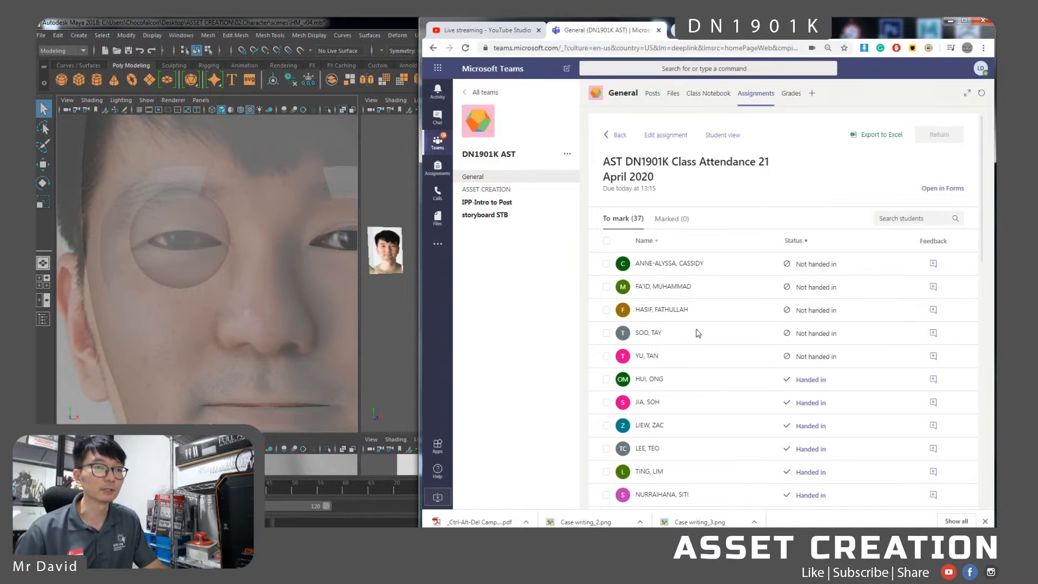
pyautogui.click(486, 190)
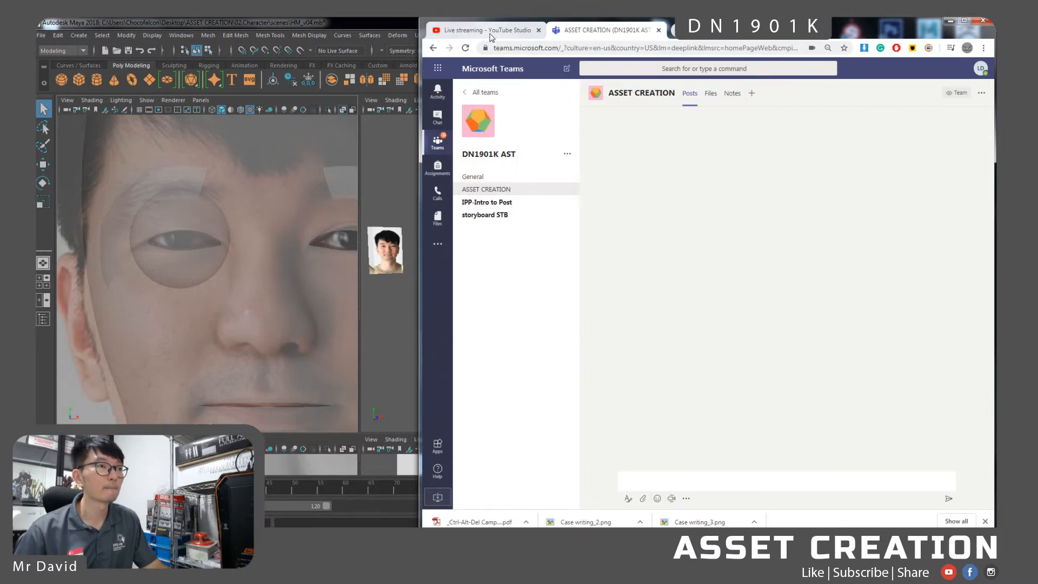
pyautogui.click(487, 29)
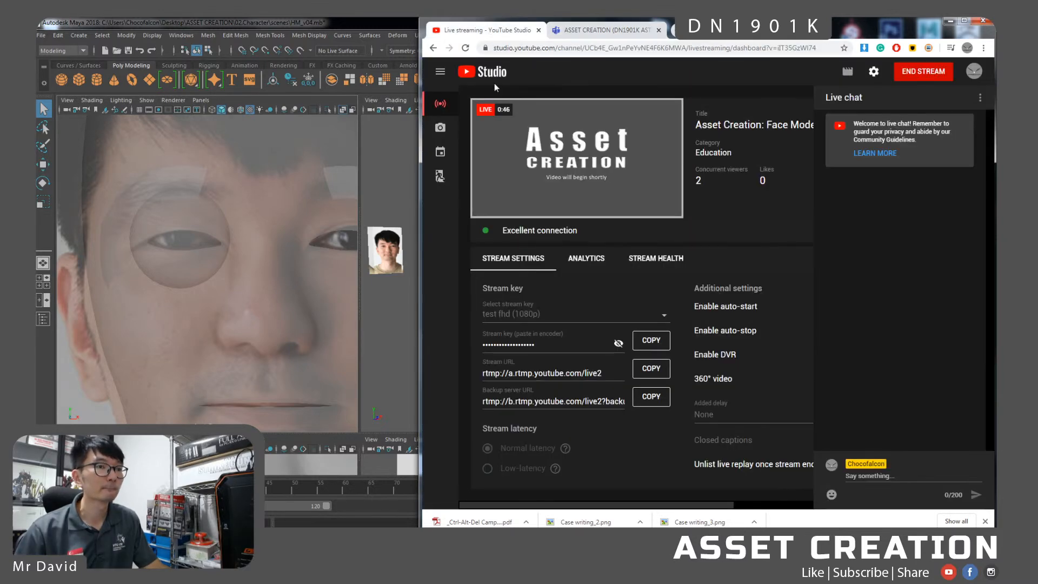
# Switch to Maya and examine the head model in the perspective view from the opposite side.
pyautogui.click(256, 271)
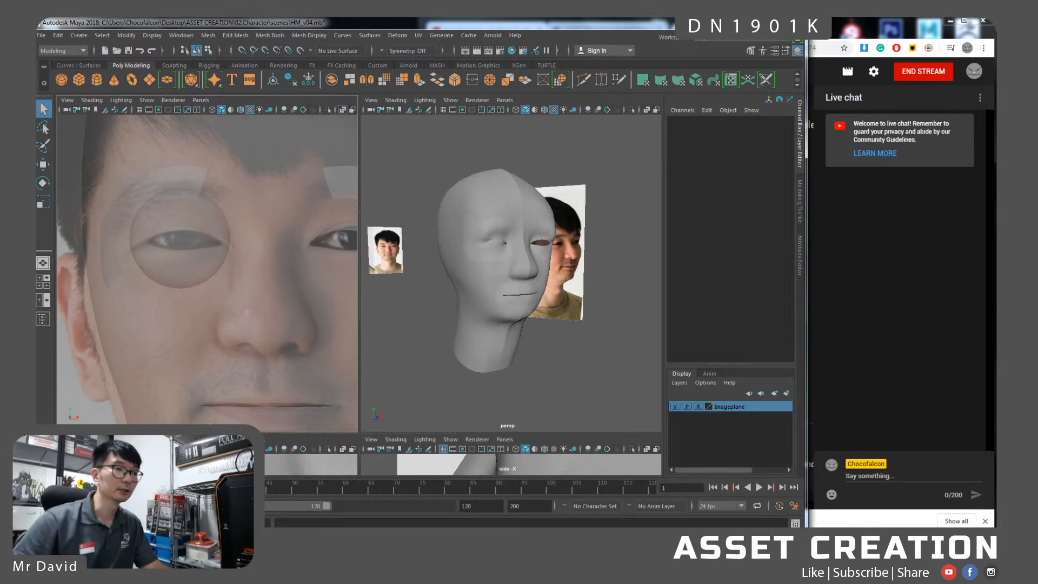
pyautogui.click(527, 292)
pyautogui.keyDown('alt'); pyautogui.moveTo(559, 346); pyautogui.dragTo(514, 304); pyautogui.keyUp('alt')
pyautogui.click(559, 378)
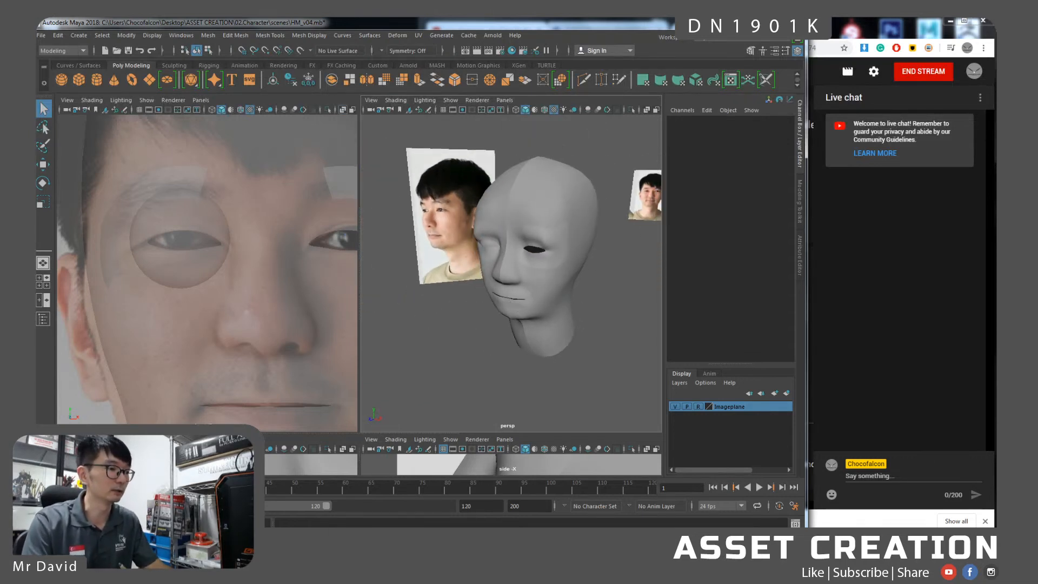
# Switch to Photoshop and restore its window to a floating size with the blank document in view.
pyautogui.hotkey('alt', 'Tab')
pyautogui.press('f')
pyautogui.press('f')
pyautogui.press('f')
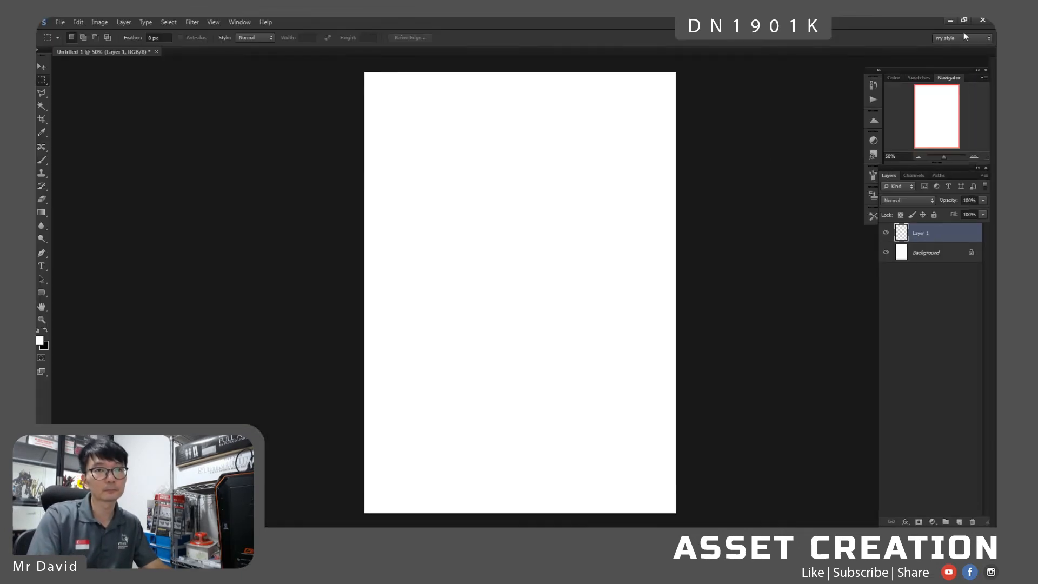
pyautogui.click(963, 20)
pyautogui.moveTo(790, 40); pyautogui.dragTo(768, 34)
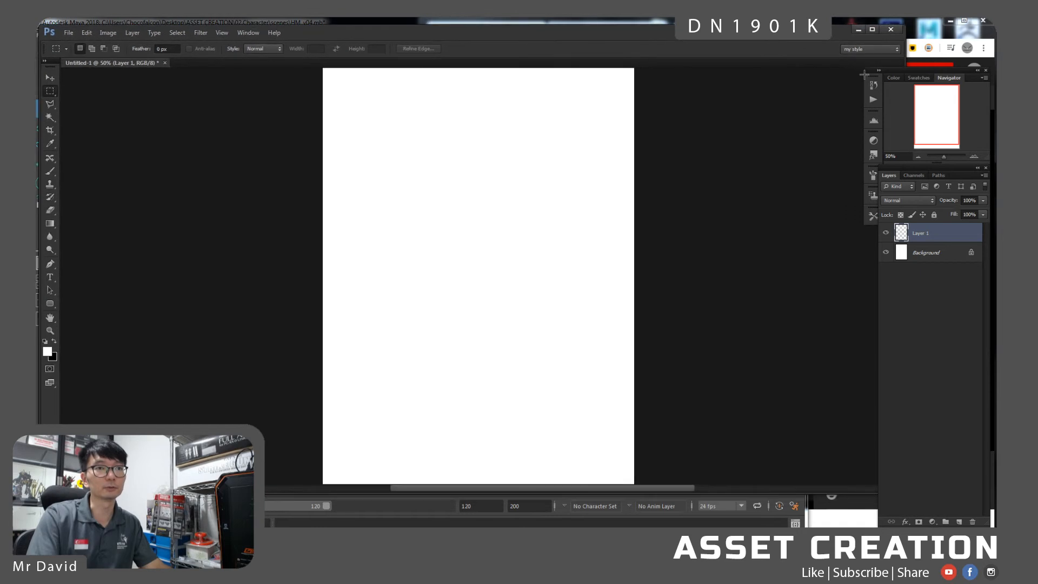
# Gather the Navigator and Layers panels beside the canvas and narrow the Photoshop window so the live chat stays uncovered.
pyautogui.moveTo(983, 76); pyautogui.dragTo(856, 72)
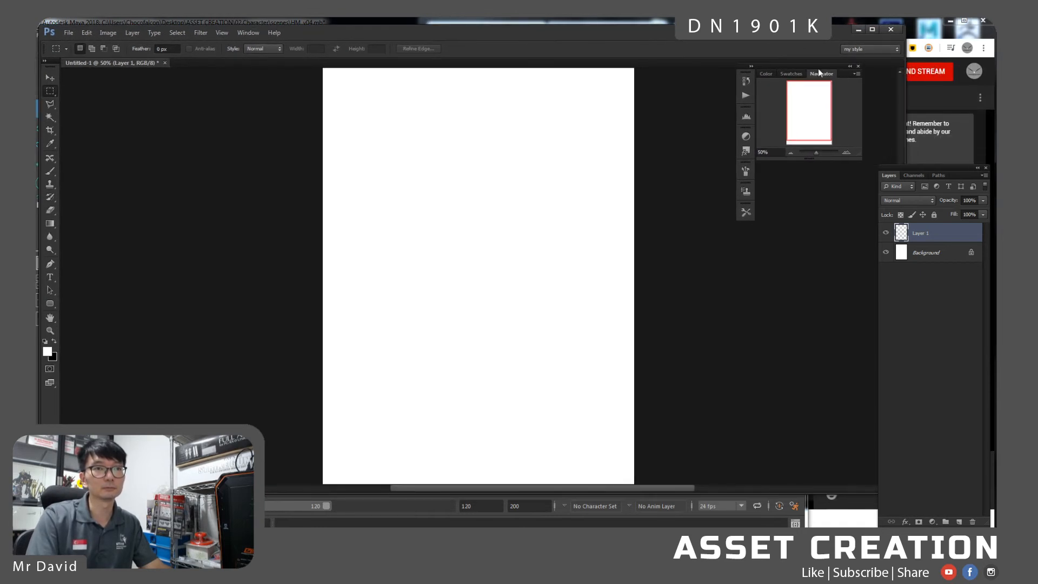
pyautogui.moveTo(955, 169); pyautogui.dragTo(828, 148)
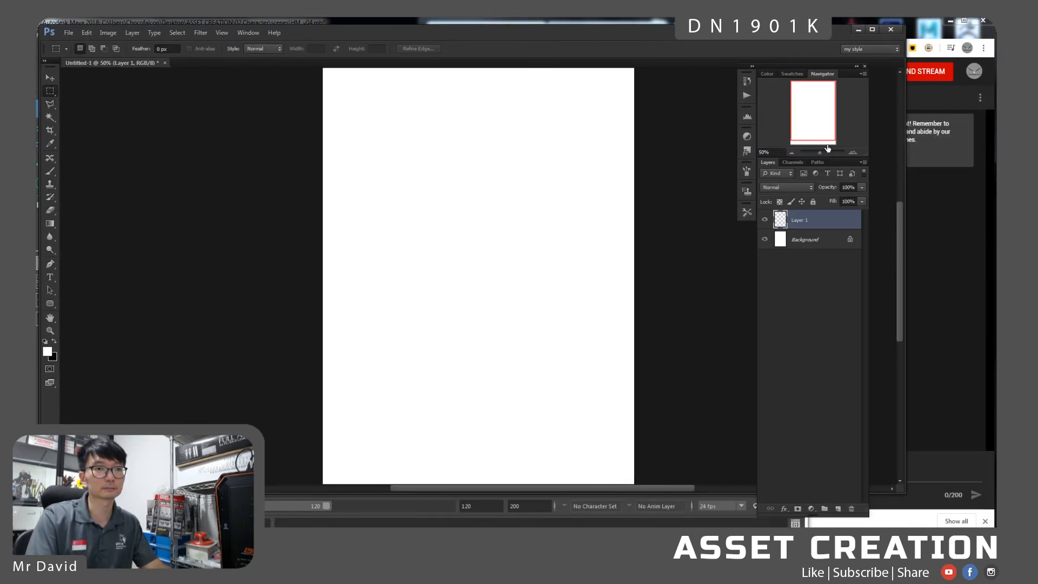
pyautogui.moveTo(906, 224); pyautogui.dragTo(853, 239)
pyautogui.moveTo(825, 64); pyautogui.dragTo(792, 62)
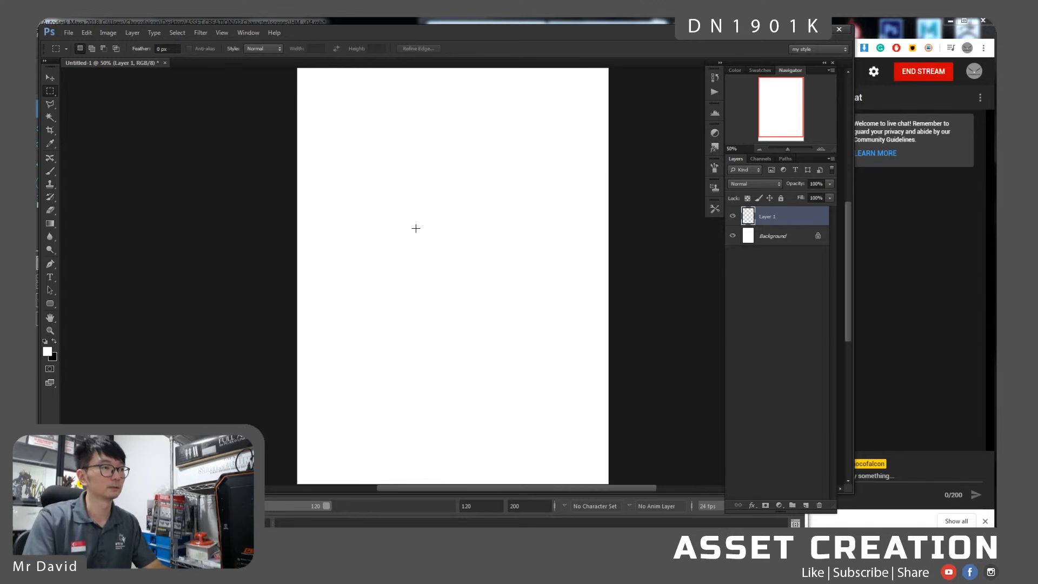
# Sketch a rough cube in perspective with a black brush in the upper-left part of the canvas.
pyautogui.press('b')
pyautogui.press('x')
pyautogui.moveTo(463, 211); pyautogui.dragTo(470, 257)
pyautogui.hotkey('ctrl', 'z')
pyautogui.moveTo(340, 139)
pyautogui.mouseDown()
pyautogui.moveTo(387, 146)
pyautogui.moveTo(348, 200)
pyautogui.moveTo(382, 212)
pyautogui.mouseUp()
pyautogui.moveTo(386, 147); pyautogui.dragTo(387, 211)
pyautogui.moveTo(340, 140)
pyautogui.mouseDown()
pyautogui.moveTo(410, 114)
pyautogui.moveTo(414, 135)
pyautogui.moveTo(420, 127)
pyautogui.moveTo(417, 200)
pyautogui.mouseUp()
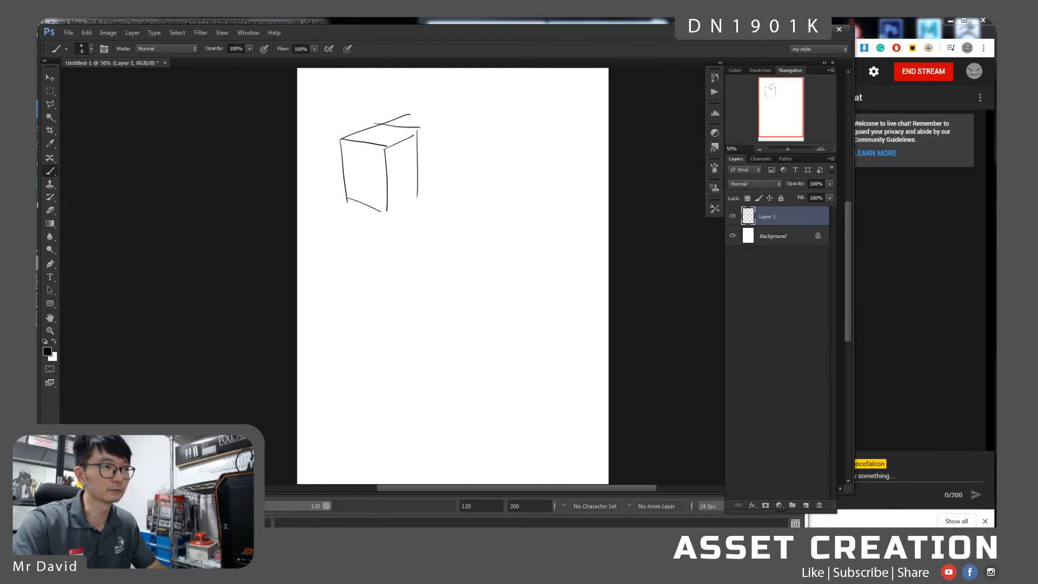
# Sketch a sphere beside the cube and add vertical centre lines and horizontal eye-level guide lines to both forms.
pyautogui.moveTo(473, 129)
pyautogui.mouseDown()
pyautogui.moveTo(520, 184)
pyautogui.moveTo(475, 137)
pyautogui.moveTo(488, 135)
pyautogui.mouseUp()
pyautogui.moveTo(357, 158); pyautogui.dragTo(357, 217)
pyautogui.moveTo(364, 148); pyautogui.dragTo(415, 129)
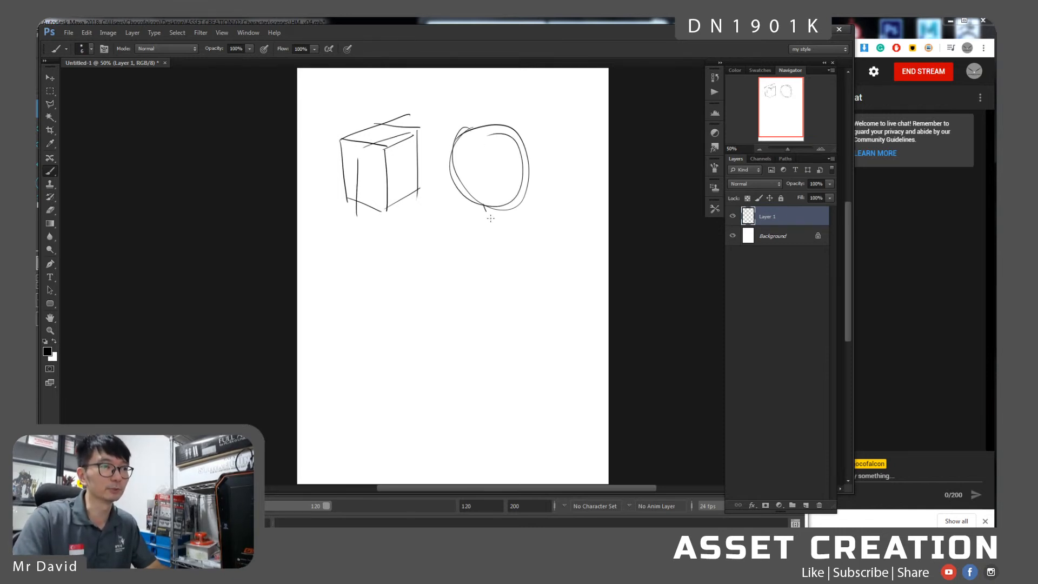
pyautogui.moveTo(485, 115)
pyautogui.mouseDown()
pyautogui.moveTo(472, 140)
pyautogui.moveTo(478, 203)
pyautogui.mouseUp()
pyautogui.moveTo(452, 161); pyautogui.dragTo(533, 162)
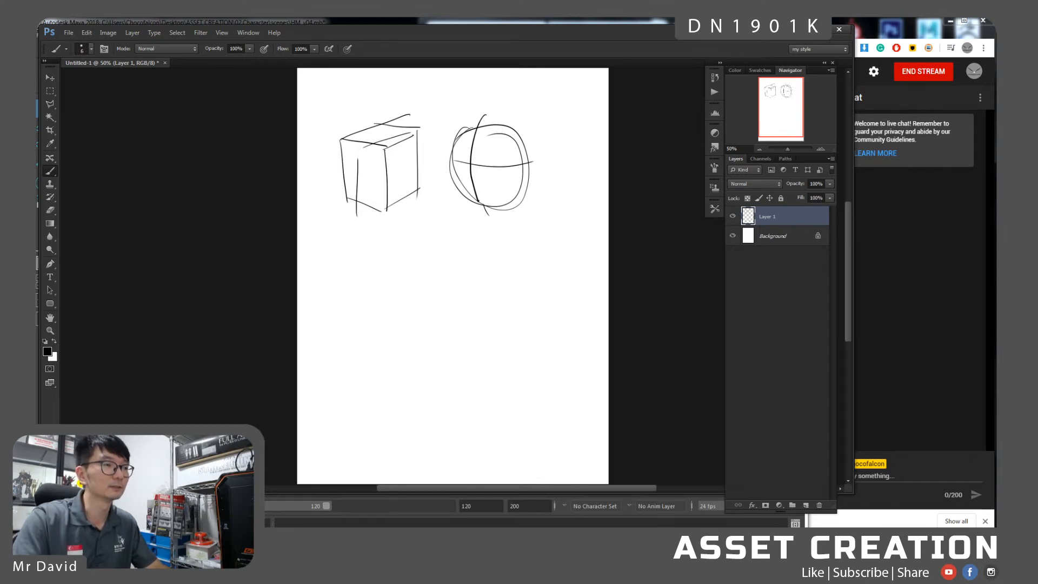
pyautogui.moveTo(363, 147)
pyautogui.mouseDown()
pyautogui.moveTo(358, 213)
pyautogui.moveTo(416, 126)
pyautogui.mouseUp()
pyautogui.moveTo(336, 163); pyautogui.dragTo(391, 173)
# Duplicate the cube and sphere sketch below the original and set the copied layer's opacity to 25%.
pyautogui.keyDown('ctrl'); pyautogui.click(427, 160); pyautogui.keyUp('ctrl')
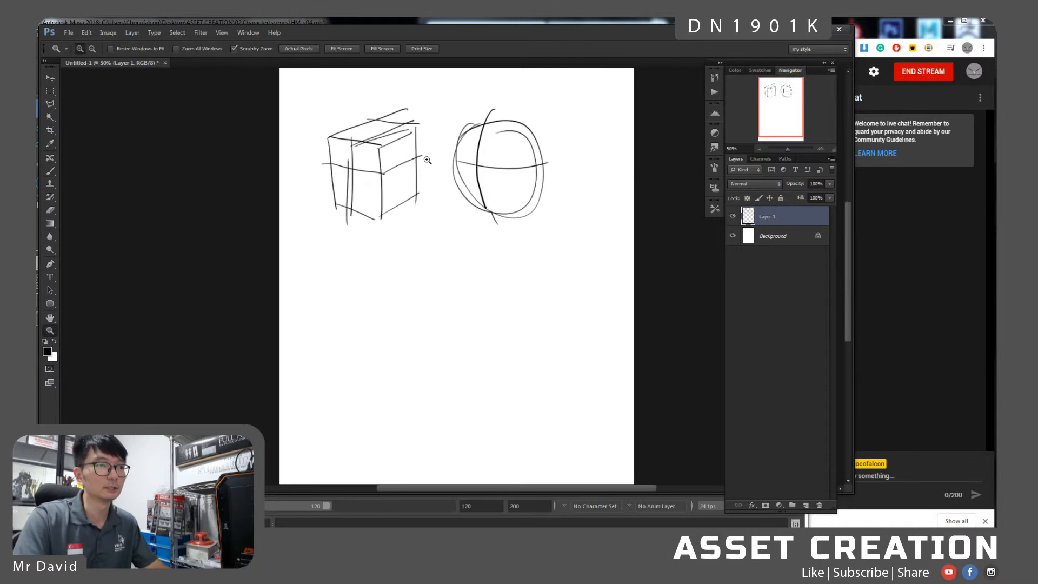
pyautogui.keyDown('ctrl'); pyautogui.click(424, 166); pyautogui.keyUp('ctrl')
pyautogui.moveTo(412, 155); pyautogui.dragTo(397, 211)
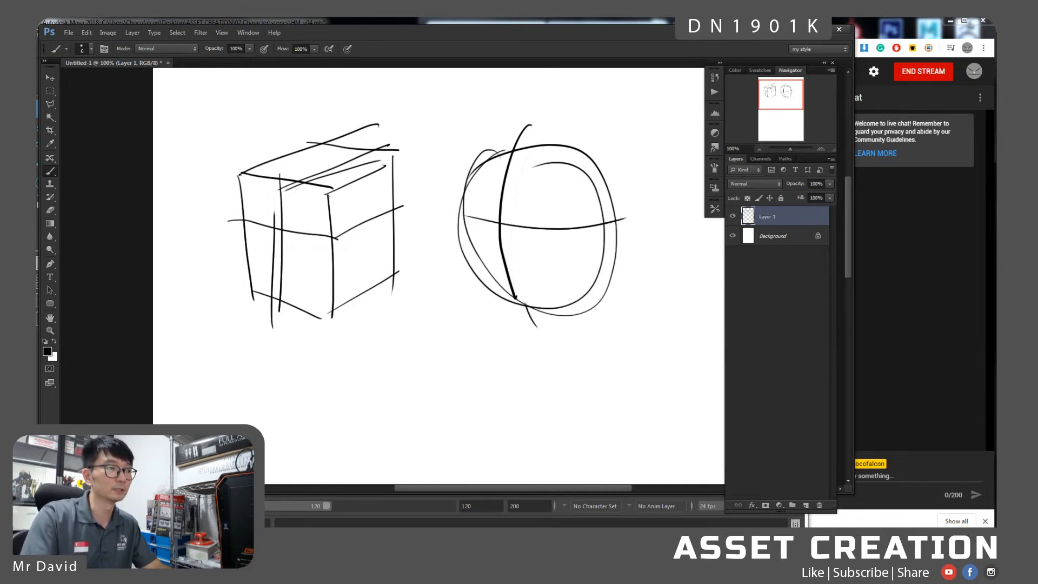
pyautogui.moveTo(288, 380); pyautogui.dragTo(296, 340)
pyautogui.press('v')
pyautogui.keyDown('alt'); pyautogui.moveTo(348, 254); pyautogui.dragTo(331, 453); pyautogui.keyUp('alt')
pyautogui.moveTo(336, 413); pyautogui.dragTo(354, 338)
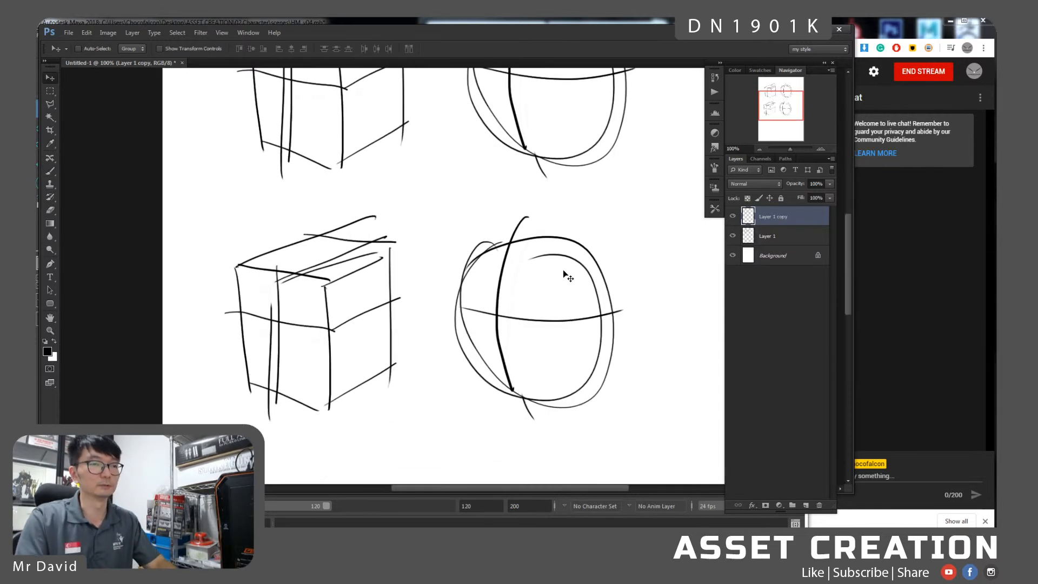
pyautogui.click(830, 184)
pyautogui.moveTo(792, 196); pyautogui.dragTo(790, 197)
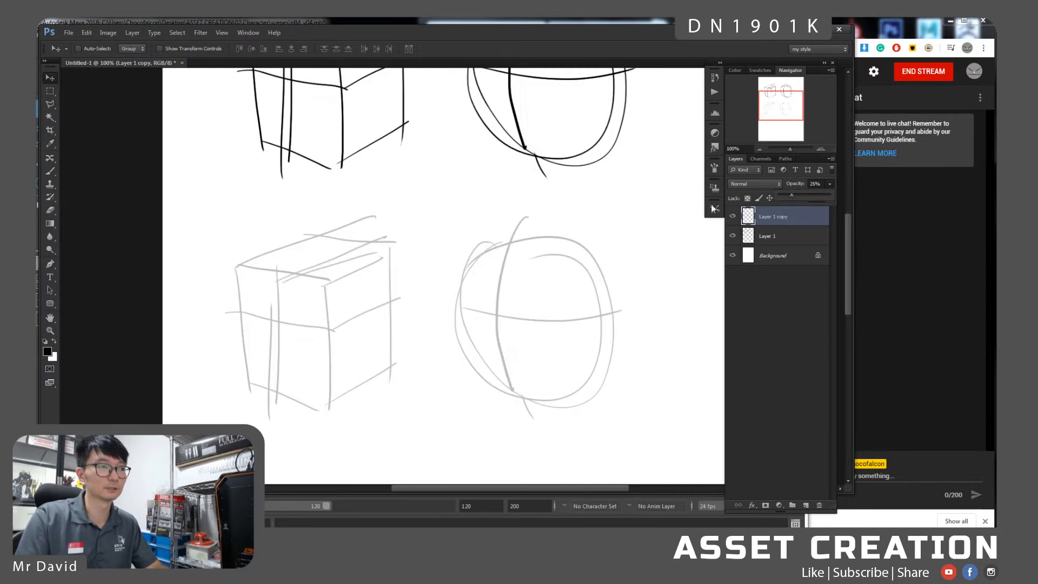
# Draw eyes, nose, mouth and a jawline on the front of the faded cube with the brush.
pyautogui.press('b')
pyautogui.moveTo(249, 314); pyautogui.dragTo(262, 316)
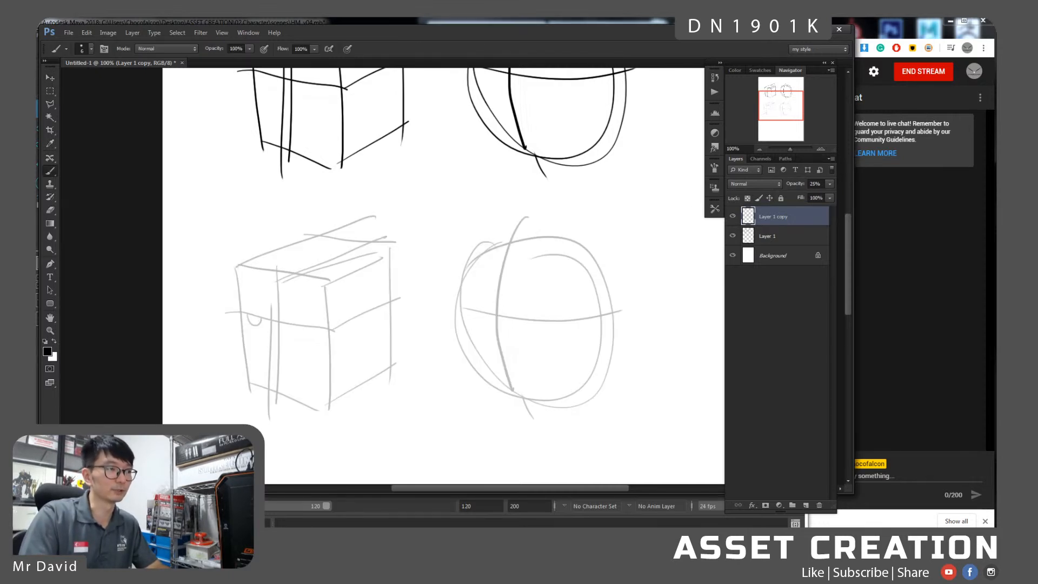
pyautogui.moveTo(259, 367)
pyautogui.mouseDown()
pyautogui.moveTo(287, 373)
pyautogui.moveTo(302, 406)
pyautogui.moveTo(356, 376)
pyautogui.mouseUp()
pyautogui.moveTo(240, 272); pyautogui.dragTo(241, 375)
pyautogui.moveTo(411, 378); pyautogui.dragTo(394, 361)
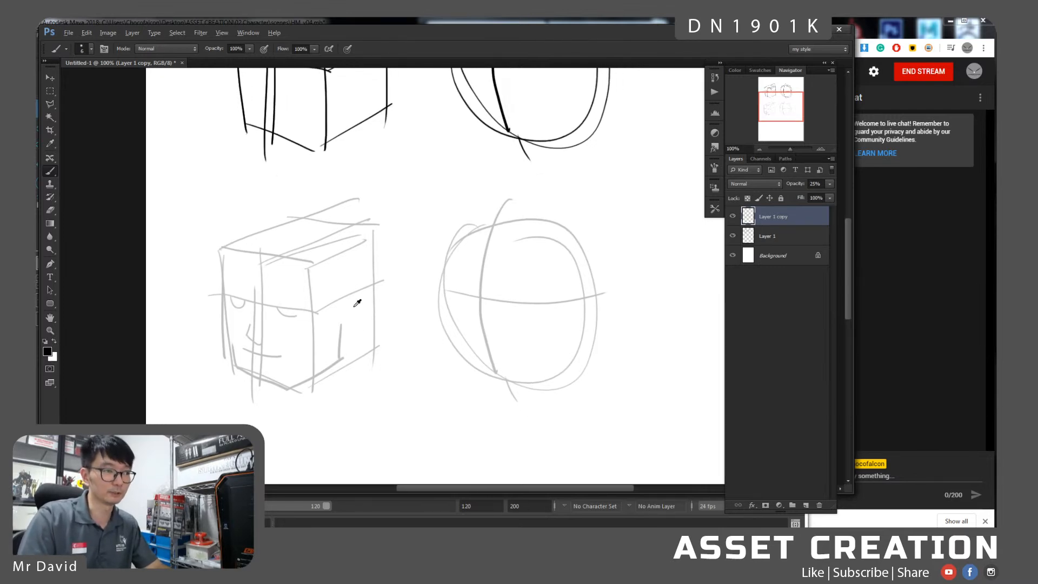
# Check the head model in Maya and the live stream dashboard, and return to the Photoshop sketch.
pyautogui.hotkey('alt', 'Tab')
pyautogui.keyDown('alt'); pyautogui.moveTo(638, 306); pyautogui.dragTo(524, 307); pyautogui.keyUp('alt')
pyautogui.click(966, 388)
pyautogui.hotkey('alt', 'Tab')
pyautogui.hotkey('alt', 'Tab')
pyautogui.press('Tab')
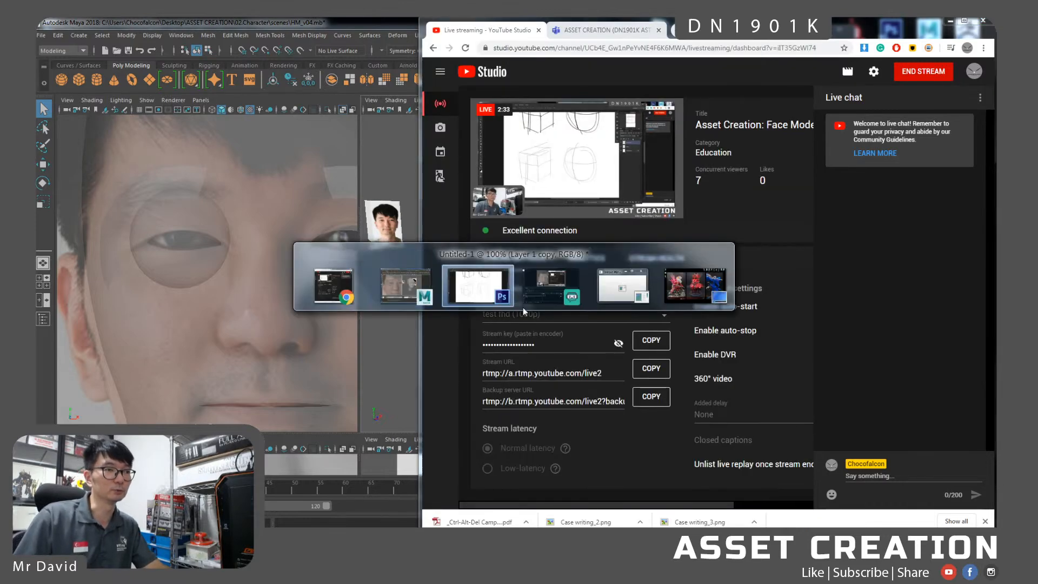
# Emphasize the vertical front edges of the face cube and mark the two front corners of its top face.
pyautogui.moveTo(315, 263); pyautogui.dragTo(306, 362)
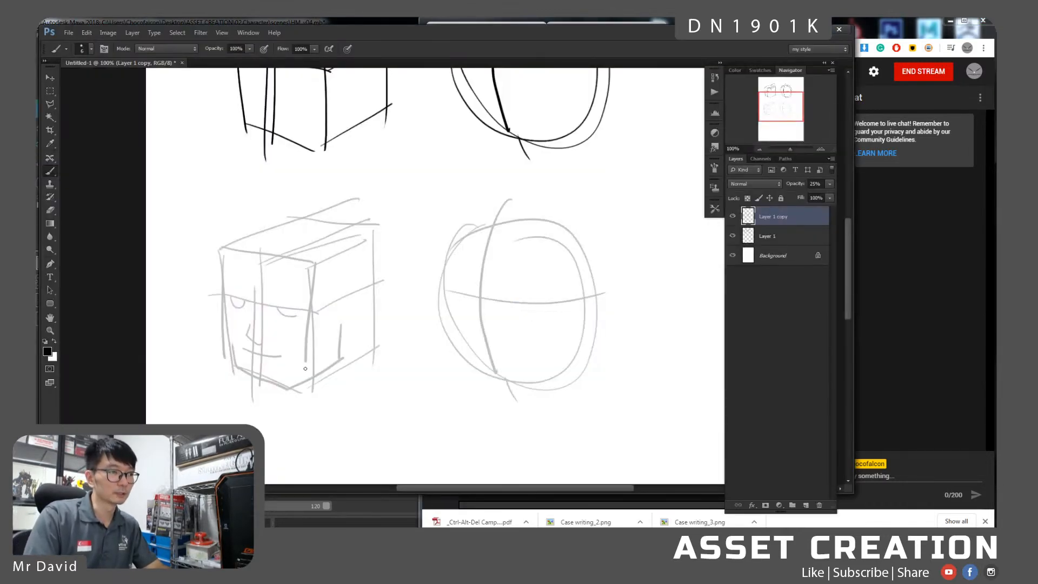
pyautogui.moveTo(221, 251); pyautogui.dragTo(218, 352)
pyautogui.moveTo(210, 247)
pyautogui.mouseDown()
pyautogui.moveTo(307, 266)
pyautogui.moveTo(287, 251)
pyautogui.mouseUp()
pyautogui.moveTo(295, 245); pyautogui.dragTo(306, 254)
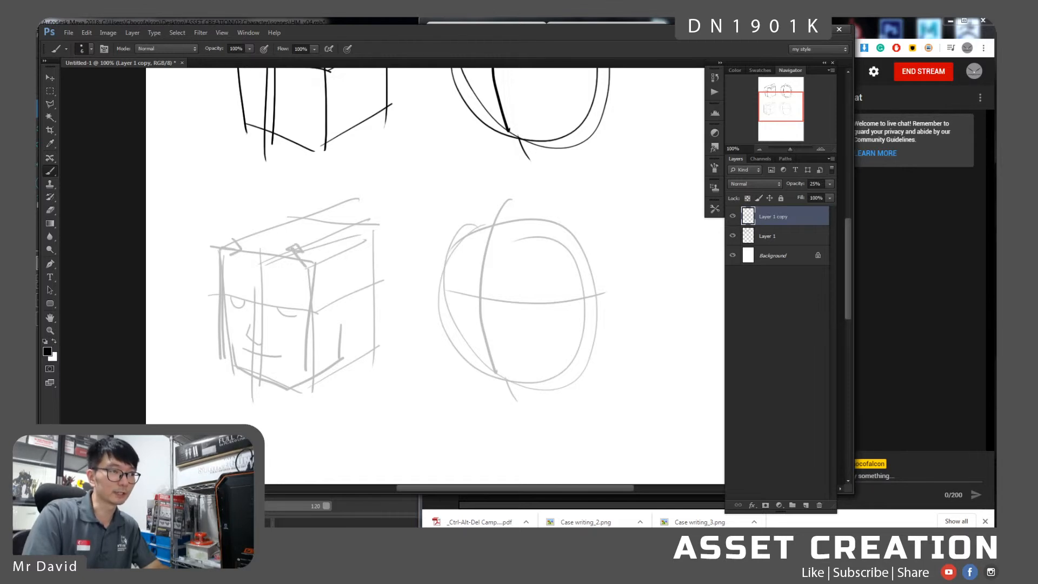
# Draw a small square diagram labelled "Top" between cube and sphere, with its front corners marked and rounded off.
pyautogui.moveTo(404, 180)
pyautogui.mouseDown()
pyautogui.moveTo(448, 230)
pyautogui.moveTo(468, 232)
pyautogui.mouseUp()
pyautogui.moveTo(465, 182); pyautogui.dragTo(466, 232)
pyautogui.moveTo(414, 171)
pyautogui.mouseDown()
pyautogui.moveTo(446, 172)
pyautogui.moveTo(403, 232)
pyautogui.moveTo(474, 226)
pyautogui.mouseUp()
pyautogui.moveTo(412, 172)
pyautogui.mouseDown()
pyautogui.moveTo(458, 176)
pyautogui.moveTo(442, 200)
pyautogui.mouseUp()
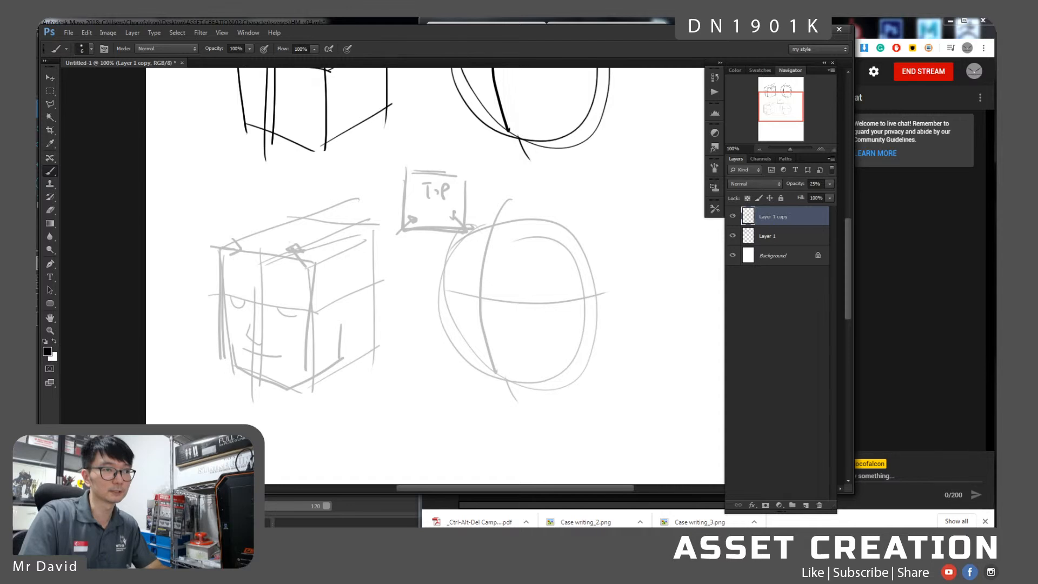
pyautogui.moveTo(449, 329)
pyautogui.mouseDown()
pyautogui.moveTo(454, 297)
pyautogui.moveTo(446, 313)
pyautogui.mouseUp()
pyautogui.moveTo(405, 195)
pyautogui.mouseDown()
pyautogui.moveTo(444, 211)
pyautogui.moveTo(412, 191)
pyautogui.mouseUp()
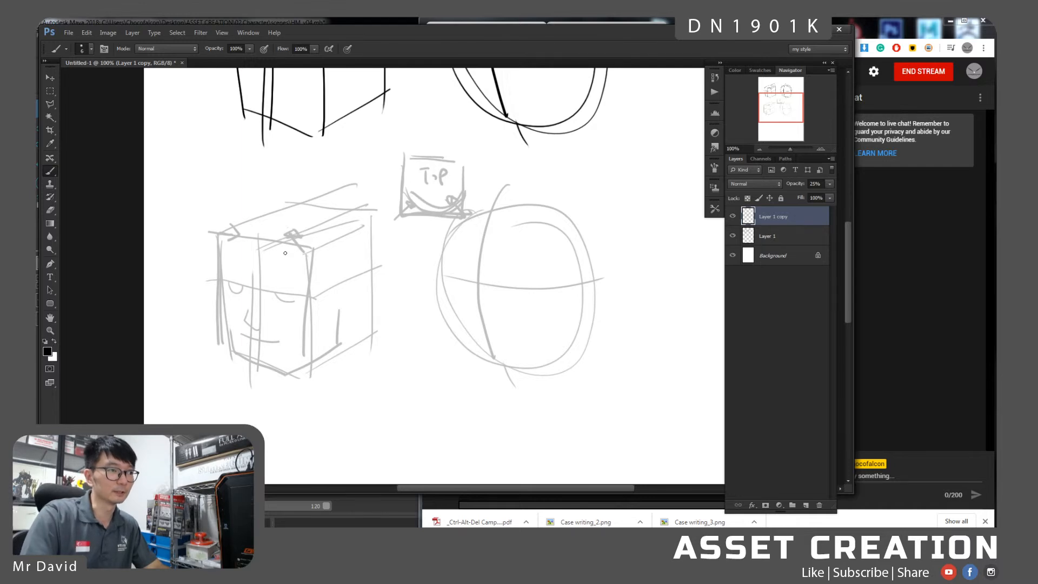
# Round the face cube's front with curved strokes and sketch a curved face surface with vertical divisions over the sphere's edge.
pyautogui.moveTo(296, 249)
pyautogui.mouseDown()
pyautogui.moveTo(286, 357)
pyautogui.moveTo(318, 339)
pyautogui.mouseUp()
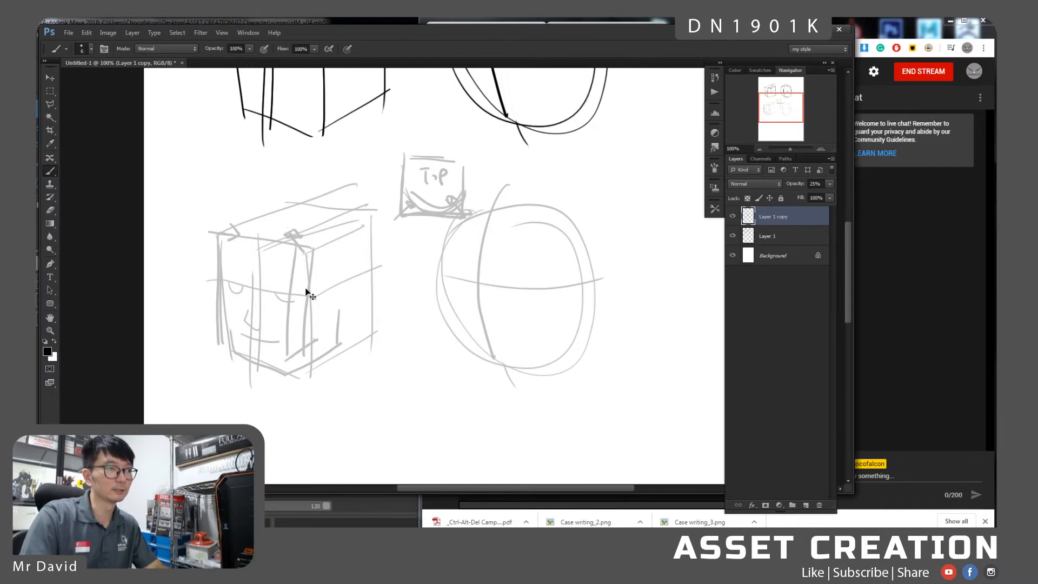
pyautogui.moveTo(236, 222); pyautogui.dragTo(315, 235)
pyautogui.moveTo(423, 240); pyautogui.dragTo(489, 253)
pyautogui.moveTo(416, 261)
pyautogui.mouseDown()
pyautogui.moveTo(425, 341)
pyautogui.moveTo(460, 351)
pyautogui.mouseUp()
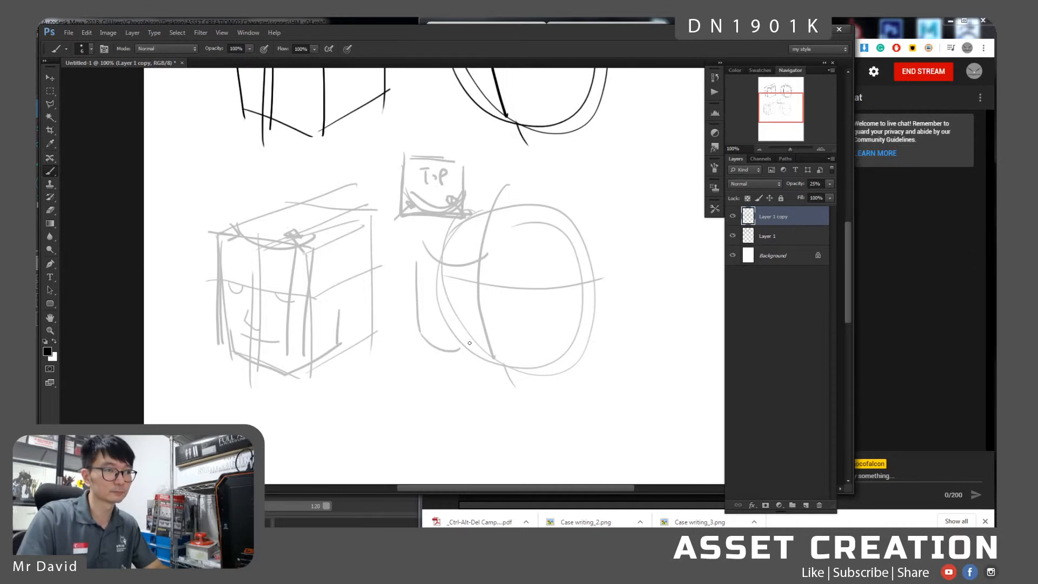
pyautogui.moveTo(482, 269); pyautogui.dragTo(481, 358)
pyautogui.moveTo(442, 267); pyautogui.dragTo(446, 365)
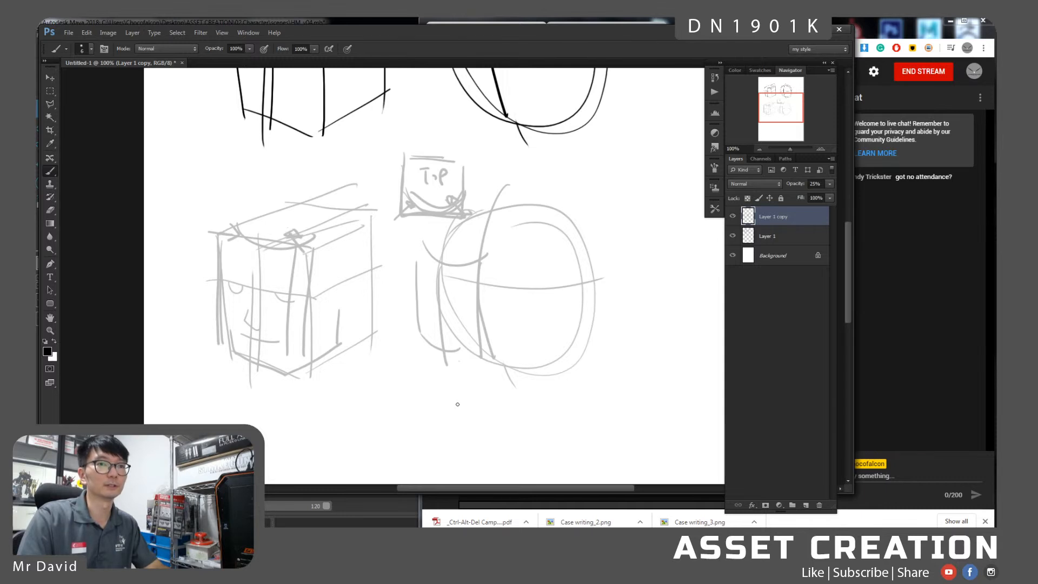
# Read the live chat question, look at the ASSET CREATION channel in Teams, and return to Photoshop.
pyautogui.click(900, 366)
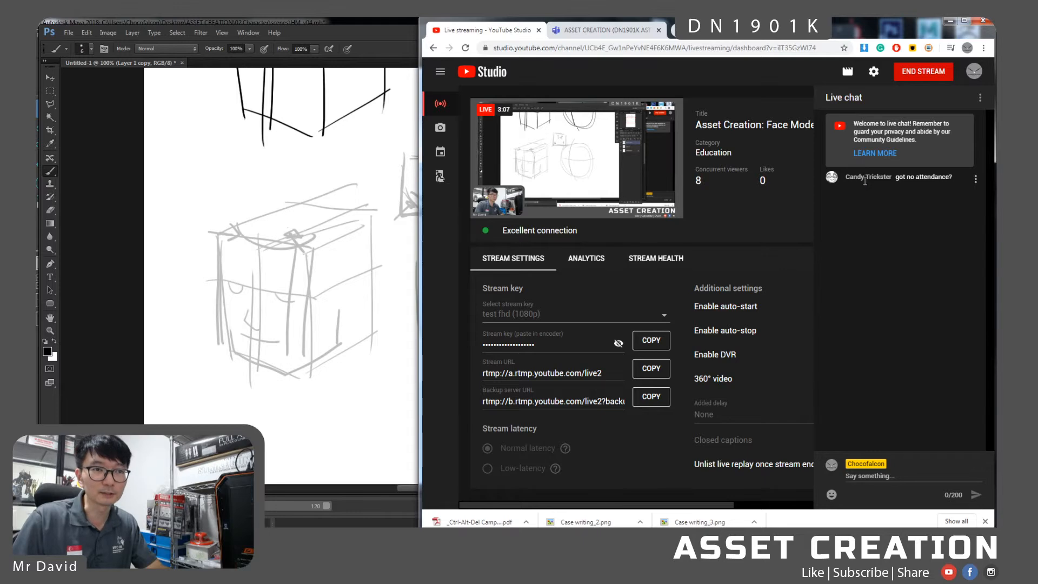
pyautogui.click(606, 30)
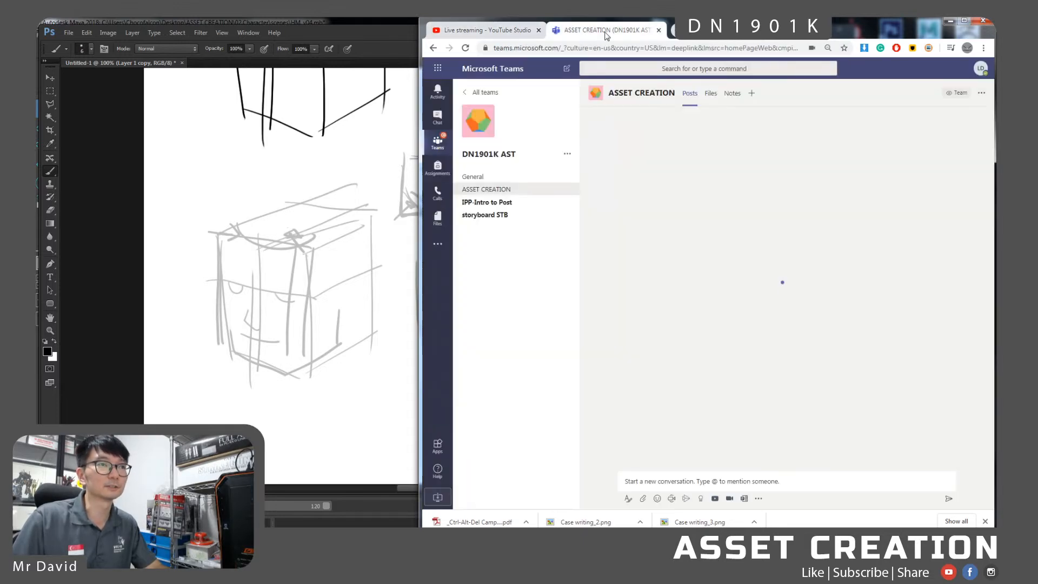
pyautogui.click(489, 30)
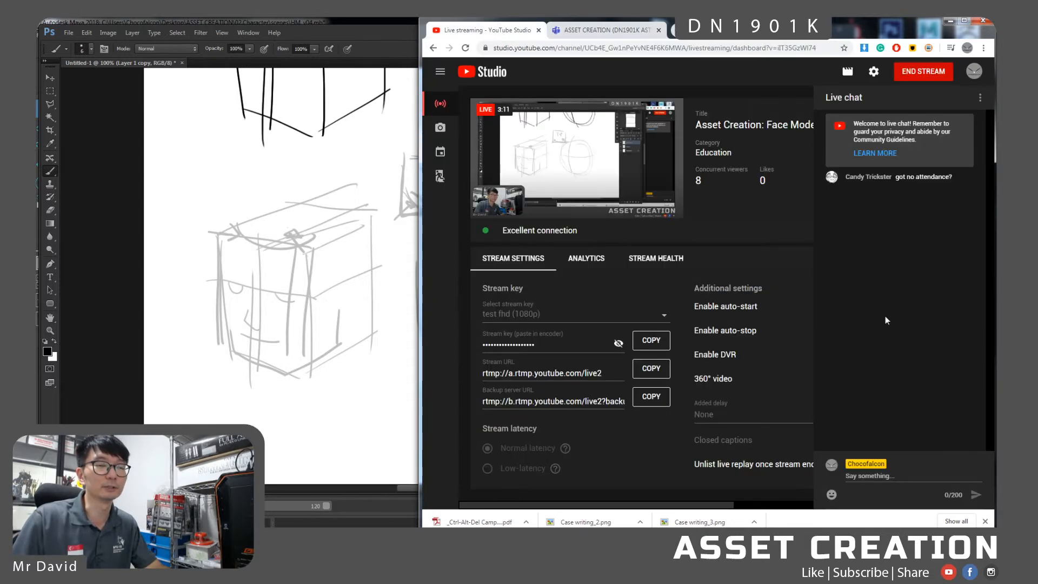
pyautogui.click(311, 320)
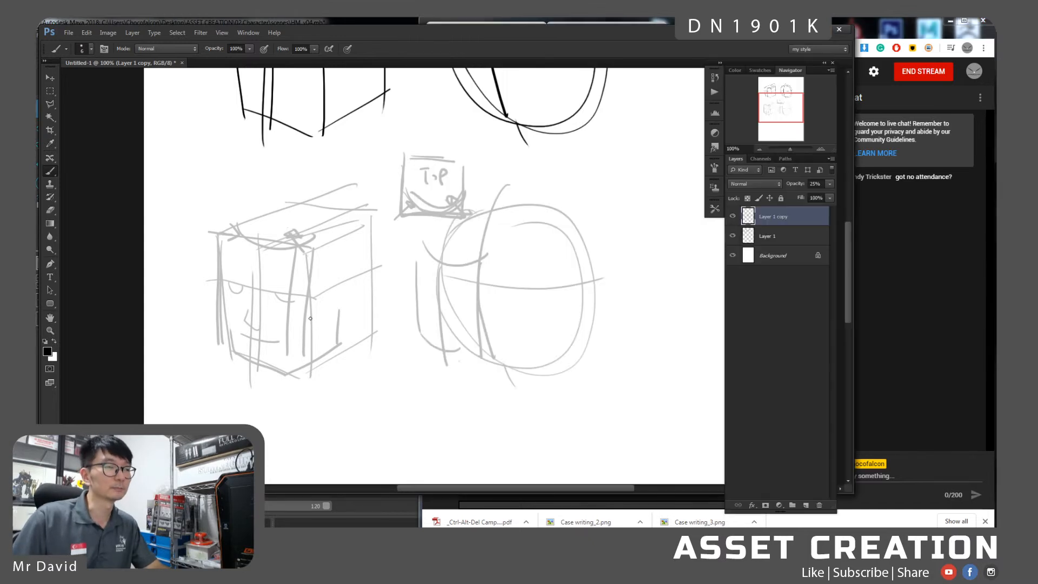
# Add strokes to the curved face surface and sketch a separate upright half-cylinder panel beyond the sphere.
pyautogui.moveTo(413, 242)
pyautogui.mouseDown()
pyautogui.moveTo(475, 260)
pyautogui.moveTo(426, 342)
pyautogui.moveTo(479, 346)
pyautogui.mouseUp()
pyautogui.moveTo(471, 267); pyautogui.dragTo(471, 352)
pyautogui.moveTo(541, 278); pyautogui.dragTo(484, 270)
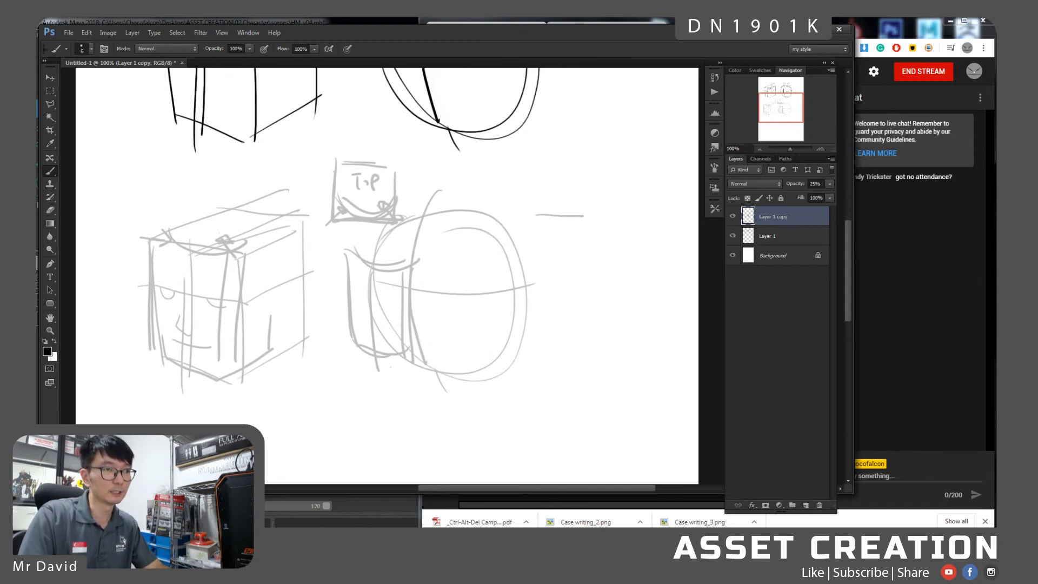
pyautogui.moveTo(532, 201); pyautogui.dragTo(592, 203)
pyautogui.moveTo(533, 217); pyautogui.dragTo(589, 295)
pyautogui.moveTo(588, 212); pyautogui.dragTo(588, 277)
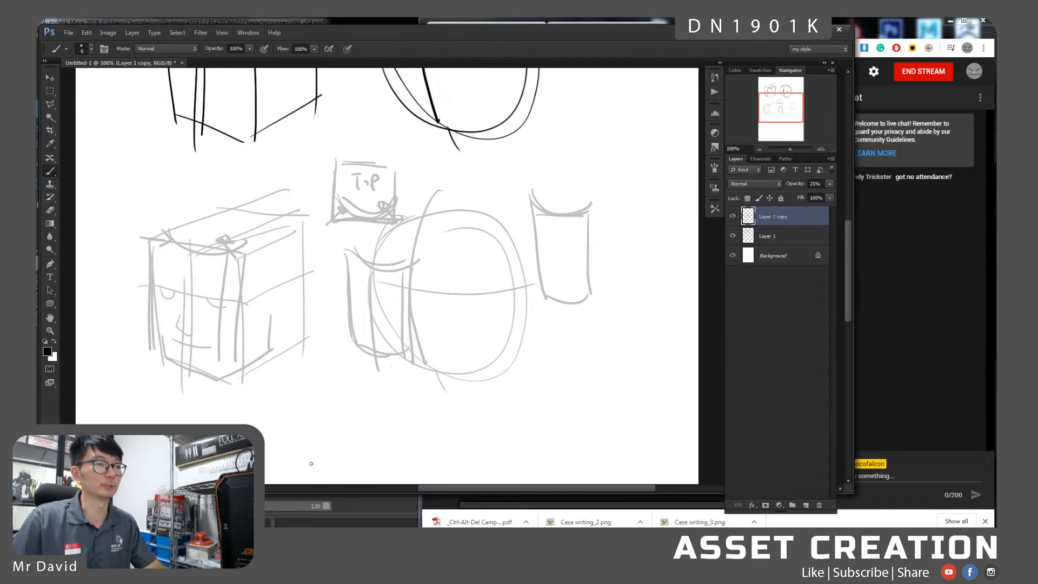
# Sketch an eye outline below the sphere and surround it with a red ring divided into segments.
pyautogui.moveTo(494, 386); pyautogui.dragTo(516, 306)
pyautogui.moveTo(333, 372)
pyautogui.mouseDown()
pyautogui.moveTo(414, 375)
pyautogui.moveTo(394, 376)
pyautogui.mouseUp()
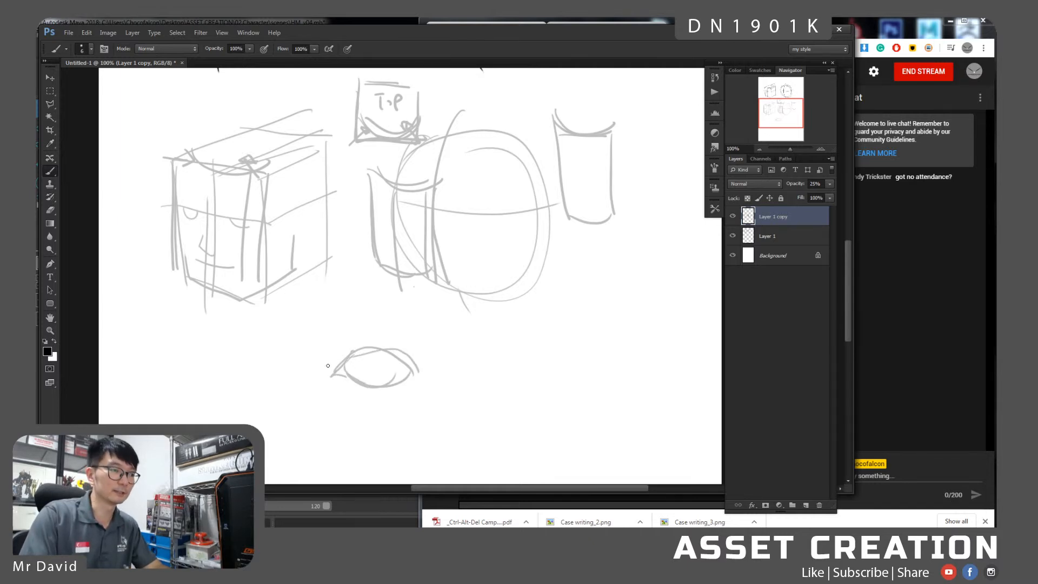
pyautogui.click(54, 341)
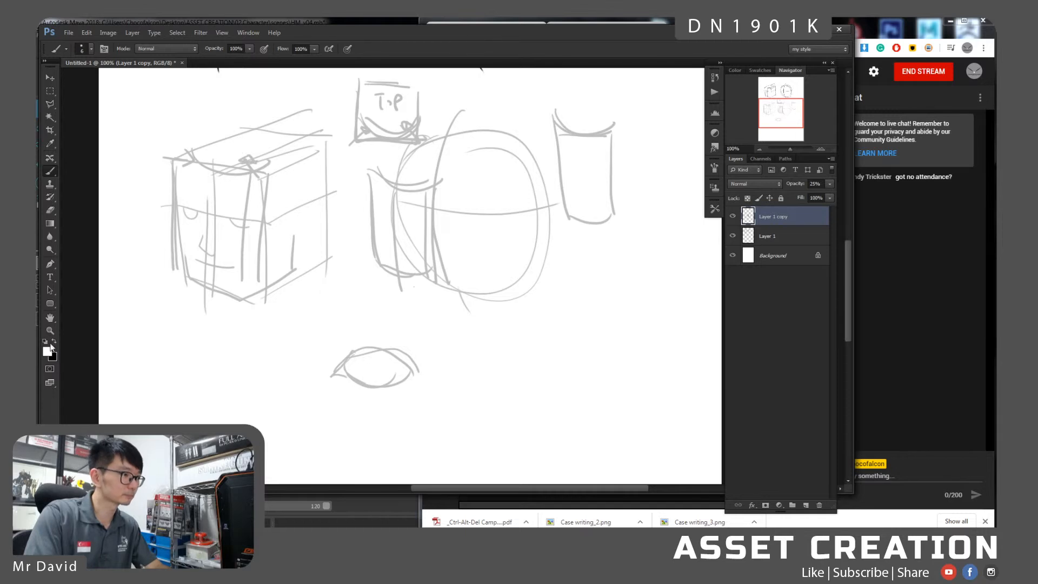
pyautogui.click(47, 351)
pyautogui.click(506, 159)
pyautogui.click(617, 151)
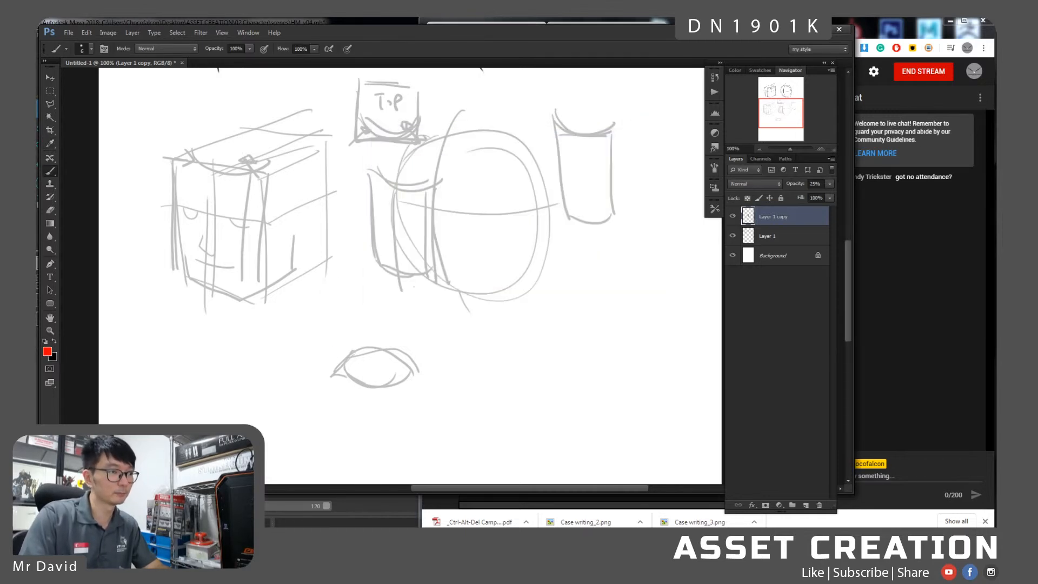
pyautogui.moveTo(379, 341); pyautogui.dragTo(408, 357)
pyautogui.moveTo(334, 349)
pyautogui.mouseDown()
pyautogui.moveTo(328, 388)
pyautogui.moveTo(421, 374)
pyautogui.mouseUp()
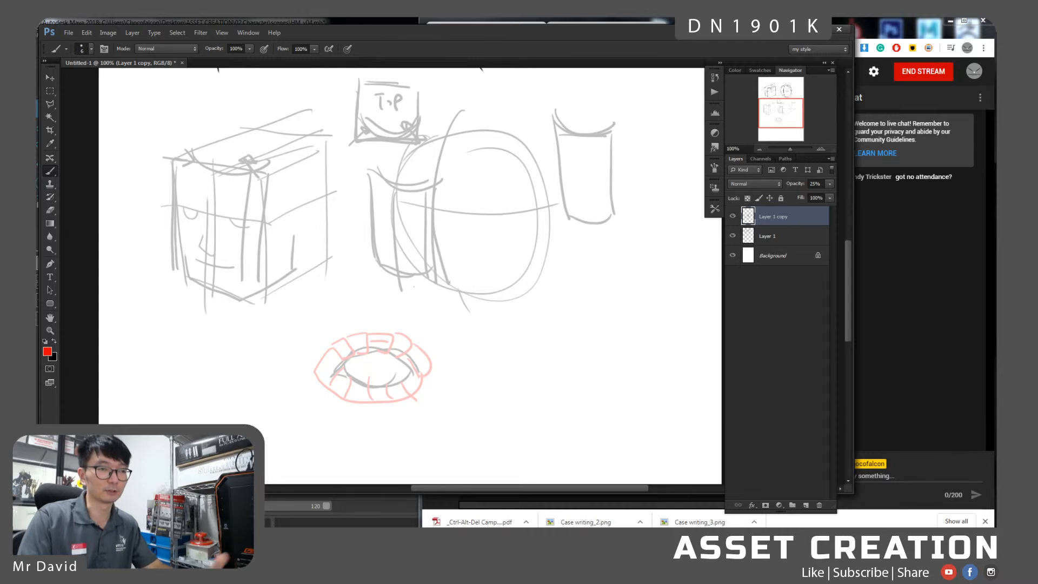
# Draw a short red upright line beside the eye with an arrow aimed at the eye.
pyautogui.moveTo(485, 336); pyautogui.dragTo(483, 390)
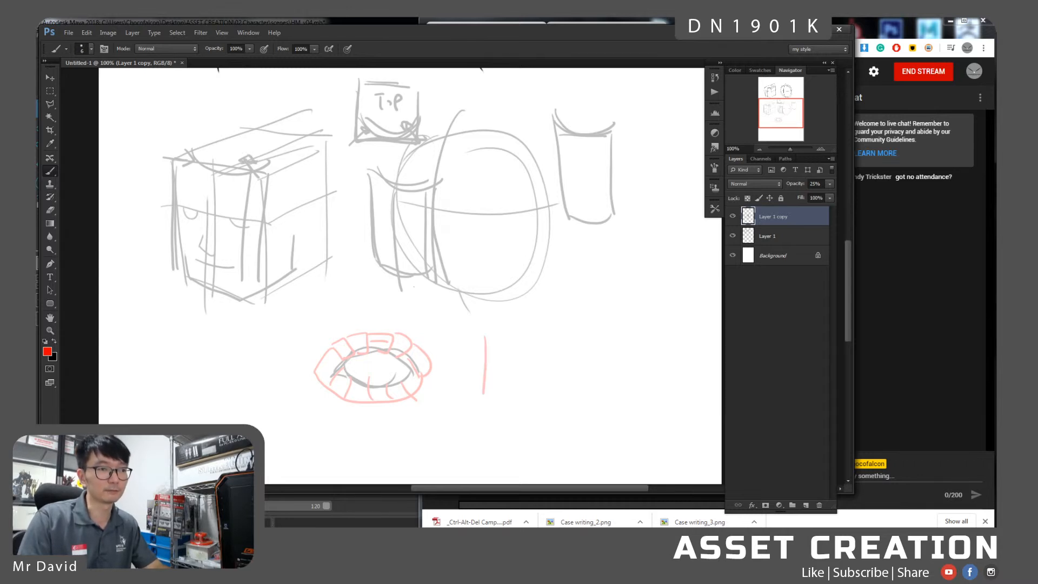
pyautogui.hotkey('ctrl', 'z')
pyautogui.moveTo(493, 343); pyautogui.dragTo(492, 383)
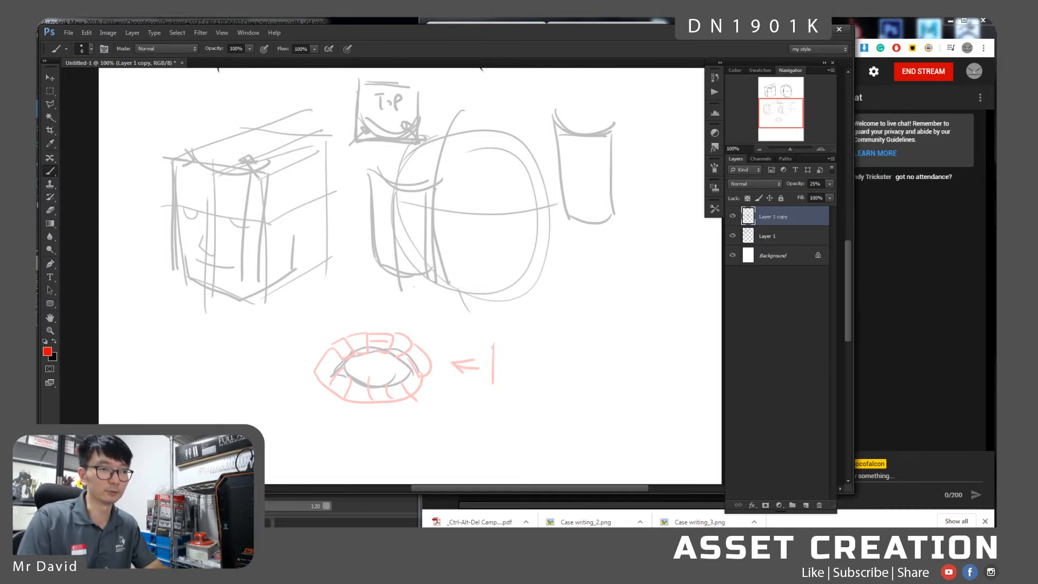
# Draw a red V diagram labelled "Top" with repeated strokes, plus a small square and a small V below it.
pyautogui.moveTo(532, 344)
pyautogui.mouseDown()
pyautogui.moveTo(579, 390)
pyautogui.moveTo(619, 328)
pyautogui.mouseUp()
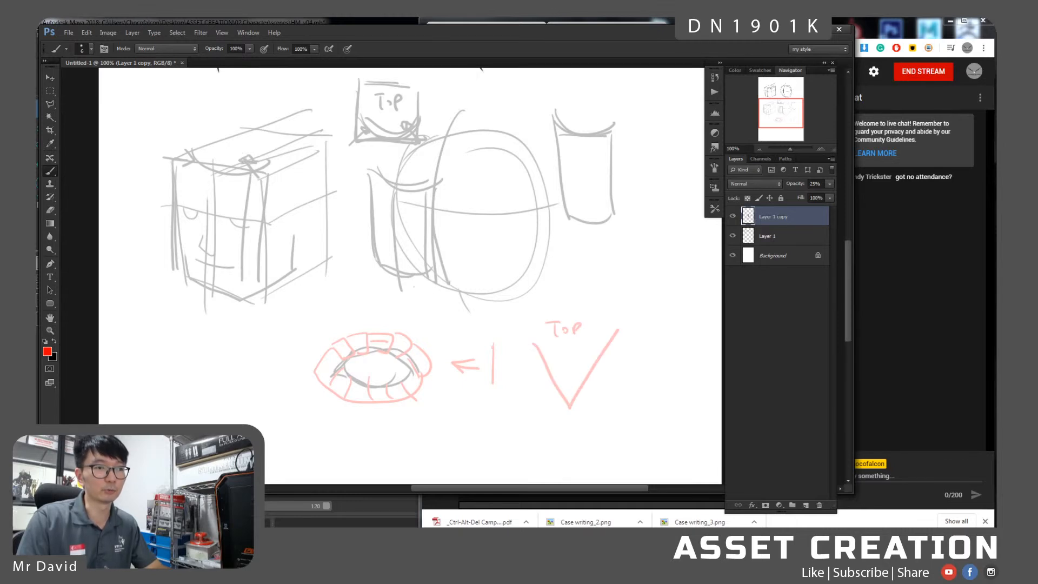
pyautogui.moveTo(554, 374); pyautogui.dragTo(615, 340)
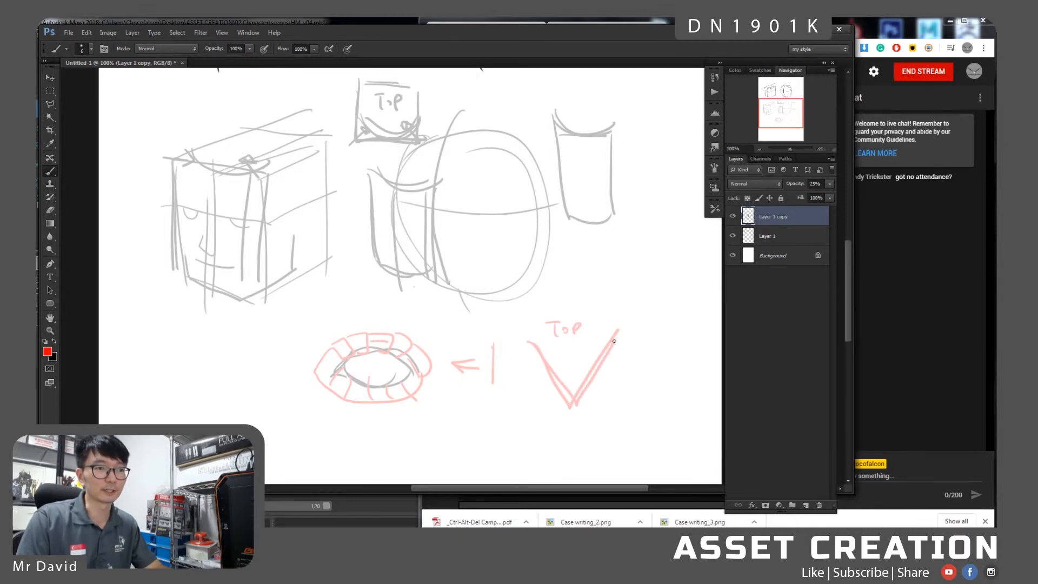
pyautogui.moveTo(559, 373); pyautogui.dragTo(620, 336)
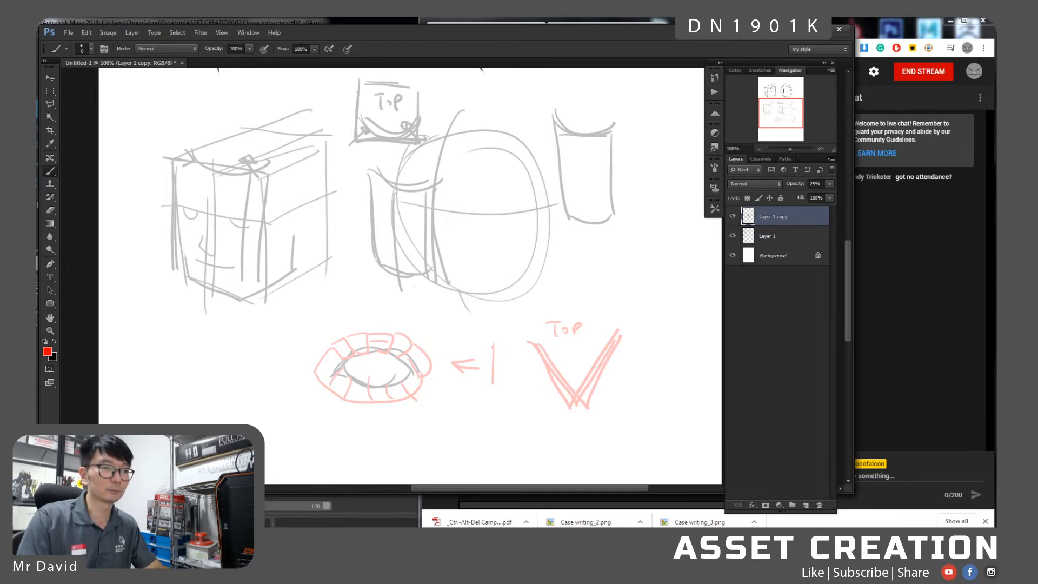
pyautogui.moveTo(471, 428)
pyautogui.mouseDown()
pyautogui.moveTo(501, 427)
pyautogui.moveTo(546, 404)
pyautogui.mouseUp()
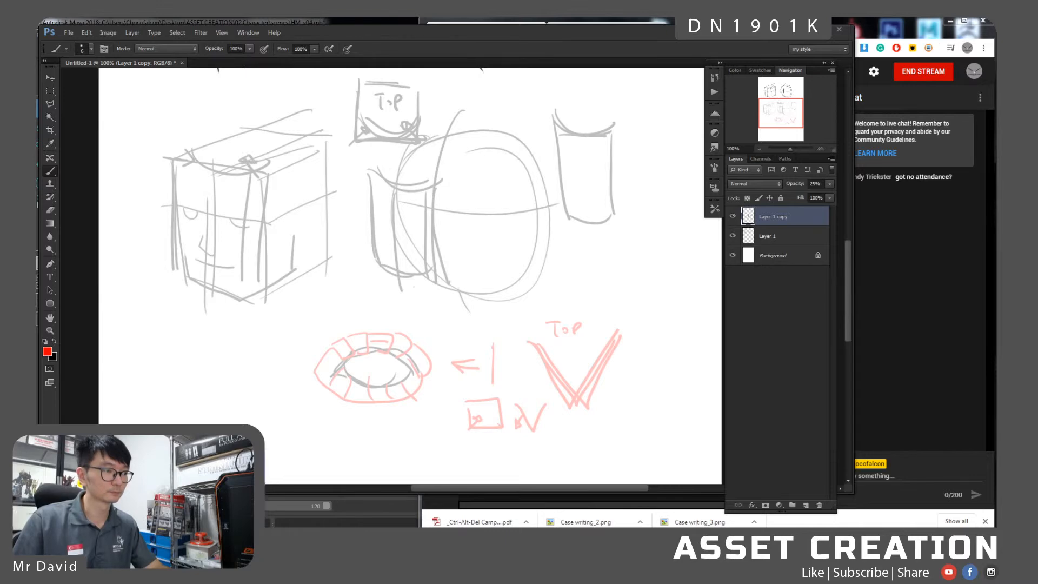
# Switch to Maya and apply a lattice deformer to the selected half of the head mesh.
pyautogui.hotkey('alt', 'Tab')
pyautogui.click(491, 206)
pyautogui.keyDown('alt'); pyautogui.moveTo(524, 227); pyautogui.dragTo(385, 220); pyautogui.keyUp('alt')
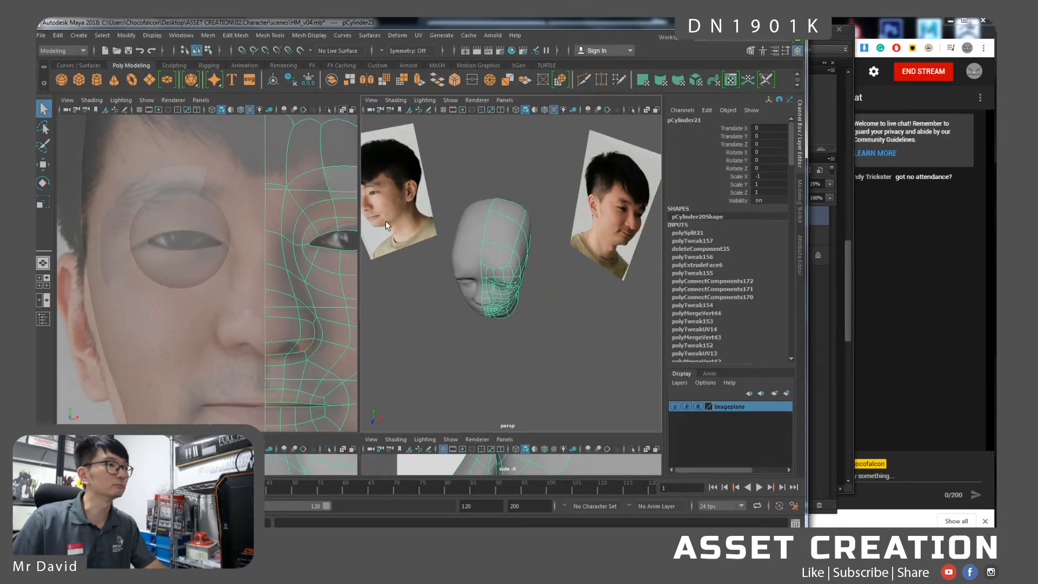
pyautogui.click(176, 65)
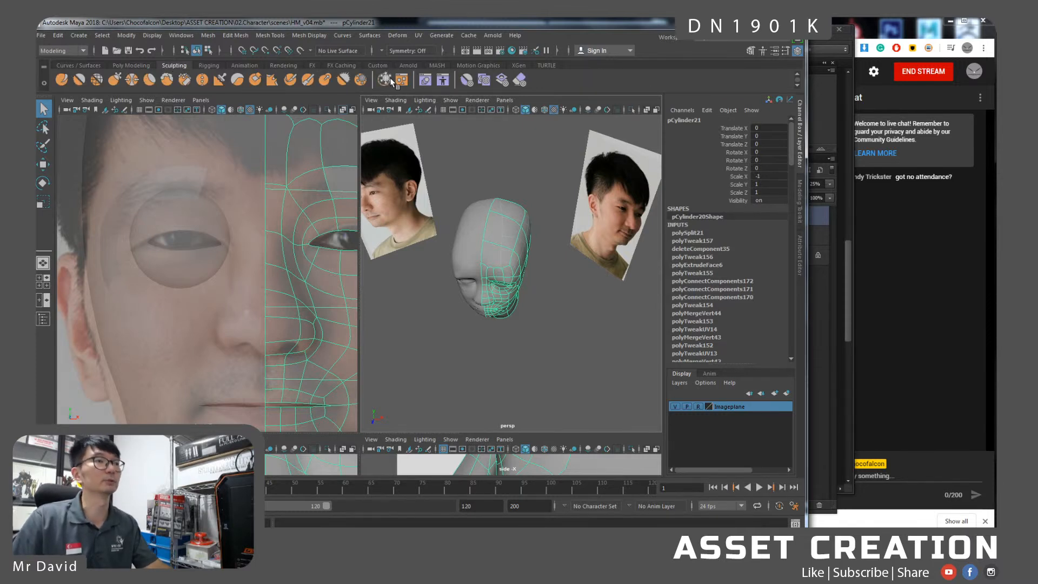
pyautogui.click(208, 65)
pyautogui.click(209, 80)
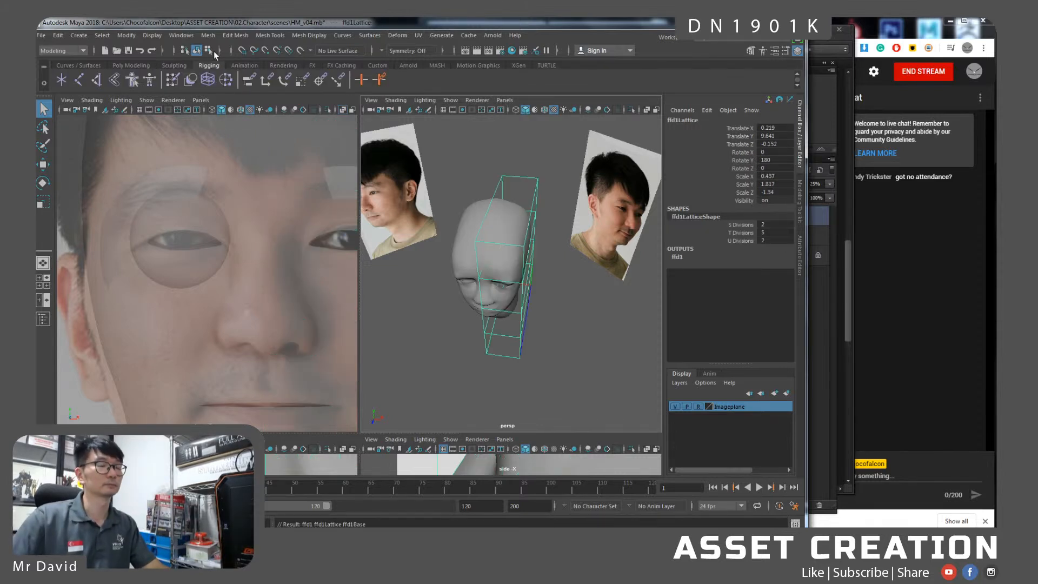
# Set the lattice's S, T and U divisions to 3 each.
pyautogui.keyDown('alt'); pyautogui.moveTo(510, 253); pyautogui.dragTo(535, 255); pyautogui.keyUp('alt')
pyautogui.scroll(3, 534, 255)
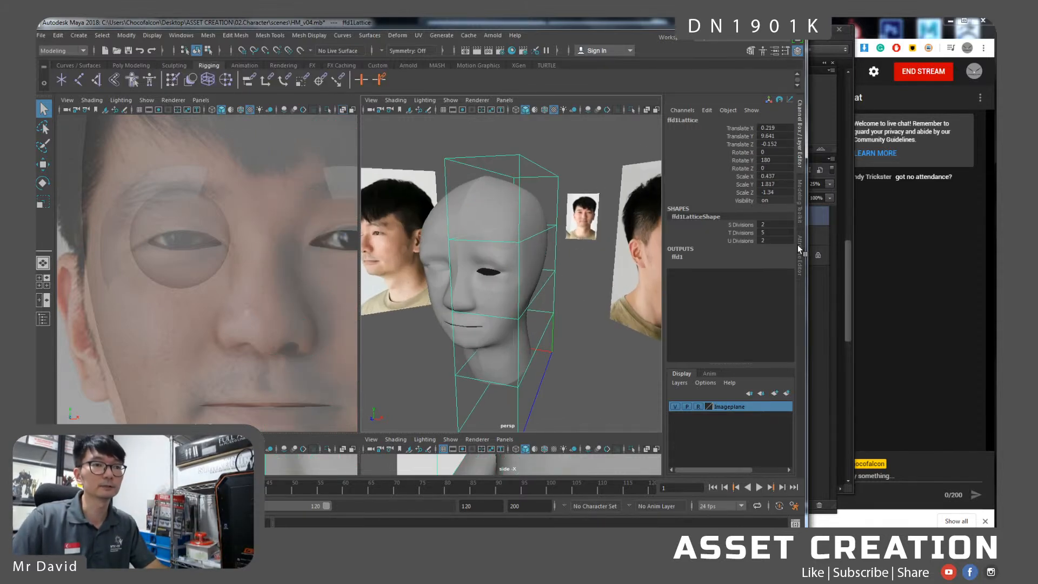
pyautogui.doubleClick(772, 231)
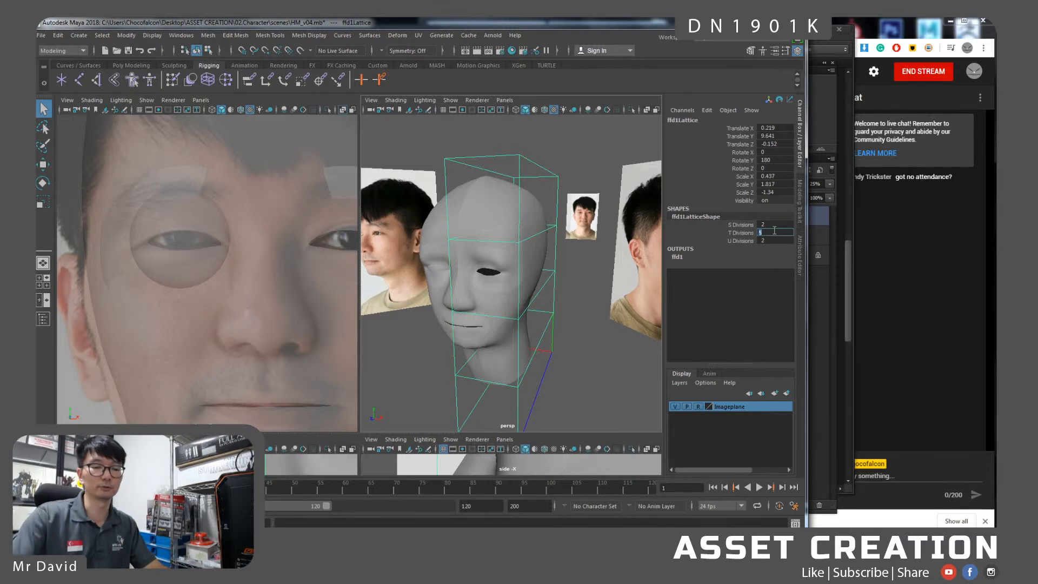
pyautogui.write('3')
pyautogui.press('Return')
pyautogui.doubleClick(772, 241)
pyautogui.write('4')
pyautogui.press('Return')
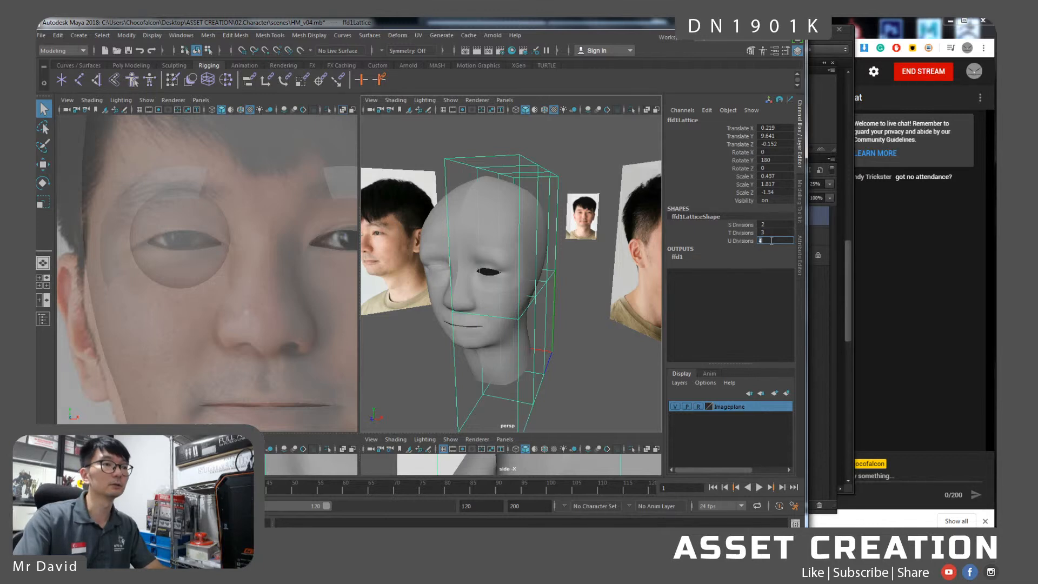
pyautogui.press('Return')
pyautogui.doubleClick(774, 225)
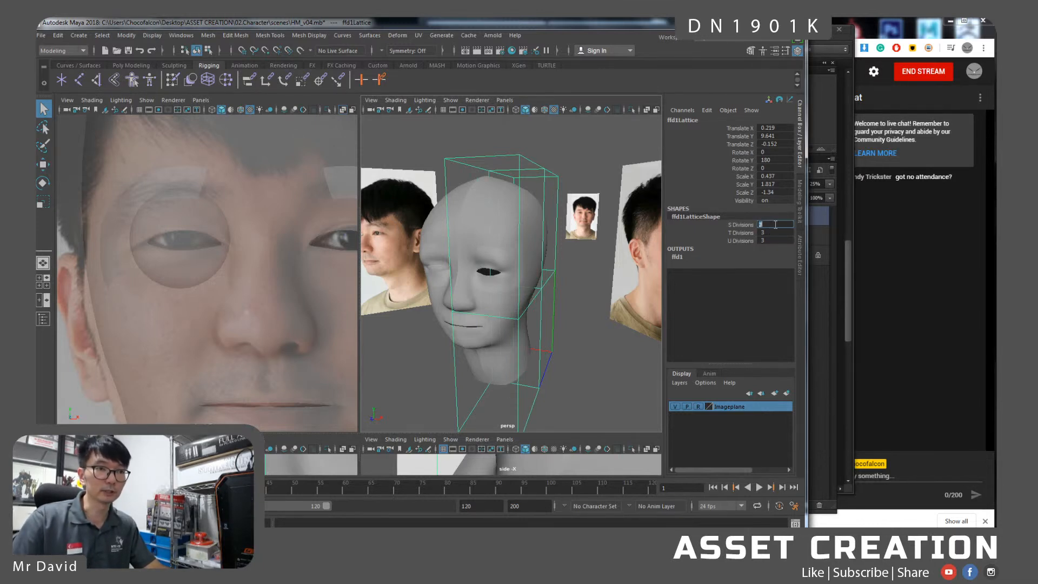
pyautogui.write('3')
pyautogui.press('Return')
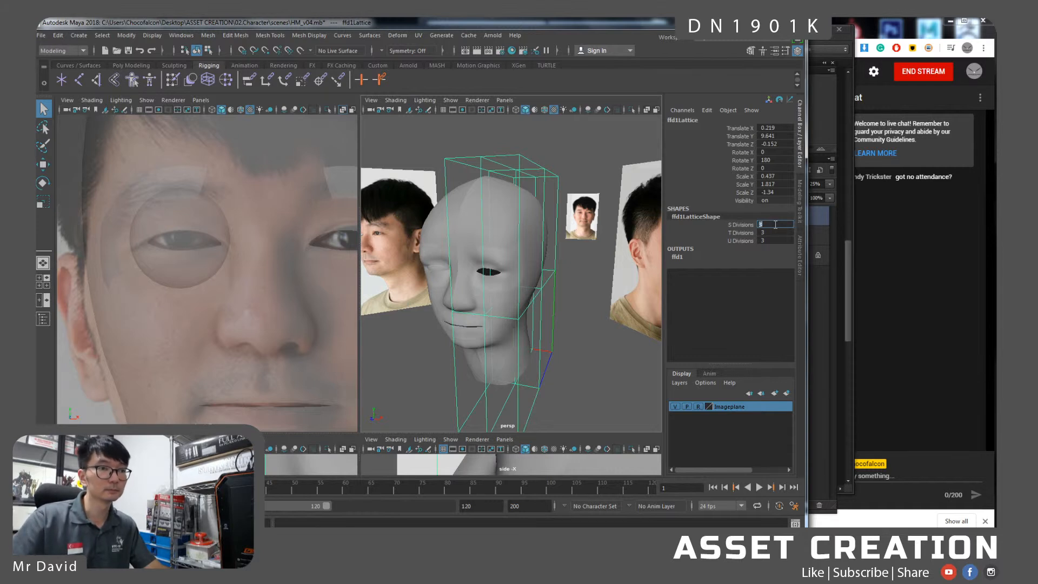
# Set the lattice's T and U divisions to 4 each.
pyautogui.press('Return')
pyautogui.doubleClick(771, 233)
pyautogui.write('4')
pyautogui.press('Return')
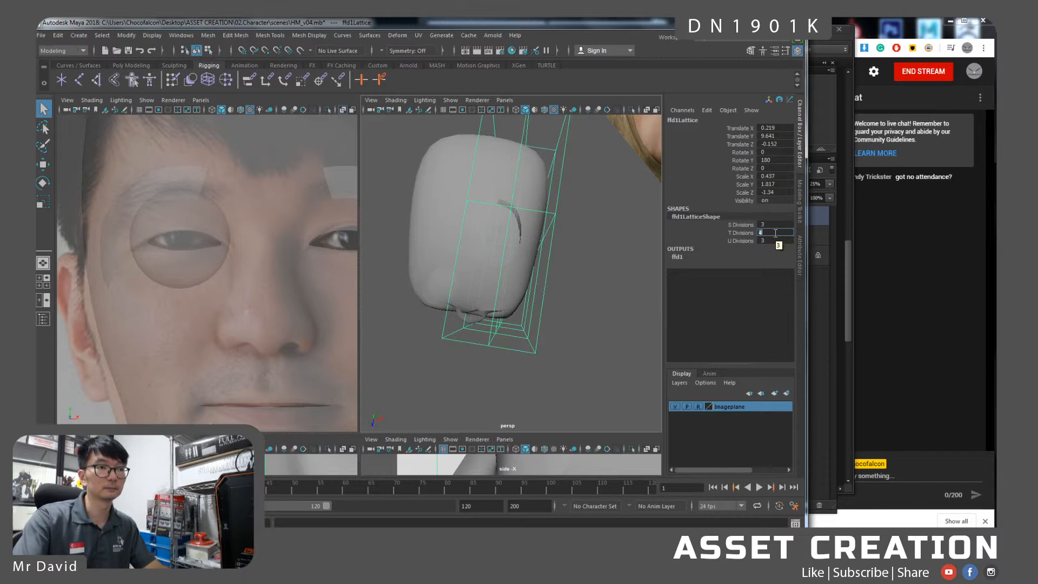
pyautogui.doubleClick(771, 241)
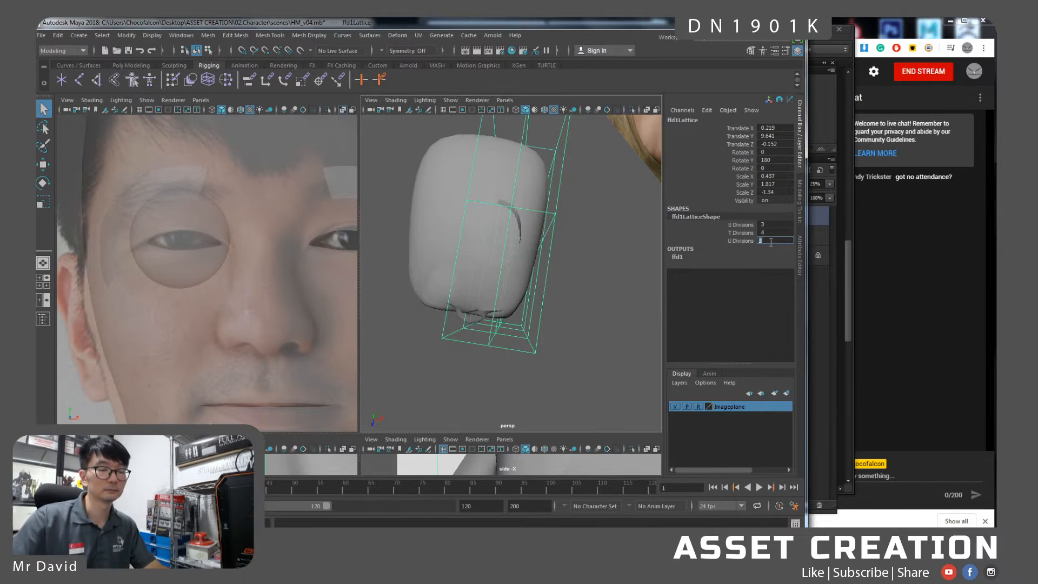
pyautogui.press('Return')
# Select the lattice points along the outer front corner and move them back and inward to round the face.
pyautogui.moveTo(602, 265)
pyautogui.keyDown('alt'); pyautogui.mouseDown()
pyautogui.moveTo(598, 253)
pyautogui.moveTo(621, 257)
pyautogui.moveTo(573, 262)
pyautogui.moveTo(599, 270)
pyautogui.mouseUp(); pyautogui.keyUp('alt')
pyautogui.keyDown('alt'); pyautogui.moveTo(521, 255); pyautogui.dragTo(538, 324); pyautogui.keyUp('alt')
pyautogui.moveTo(511, 296); pyautogui.dragTo(508, 273, button='right')
pyautogui.moveTo(579, 403); pyautogui.dragTo(533, 270)
pyautogui.press('w')
pyautogui.moveTo(501, 308); pyautogui.dragTo(527, 333)
pyautogui.keyDown('ctrl'); pyautogui.moveTo(493, 387); pyautogui.dragTo(453, 314); pyautogui.keyUp('ctrl')
pyautogui.keyDown('alt'); pyautogui.moveTo(491, 342); pyautogui.dragTo(550, 272); pyautogui.keyUp('alt')
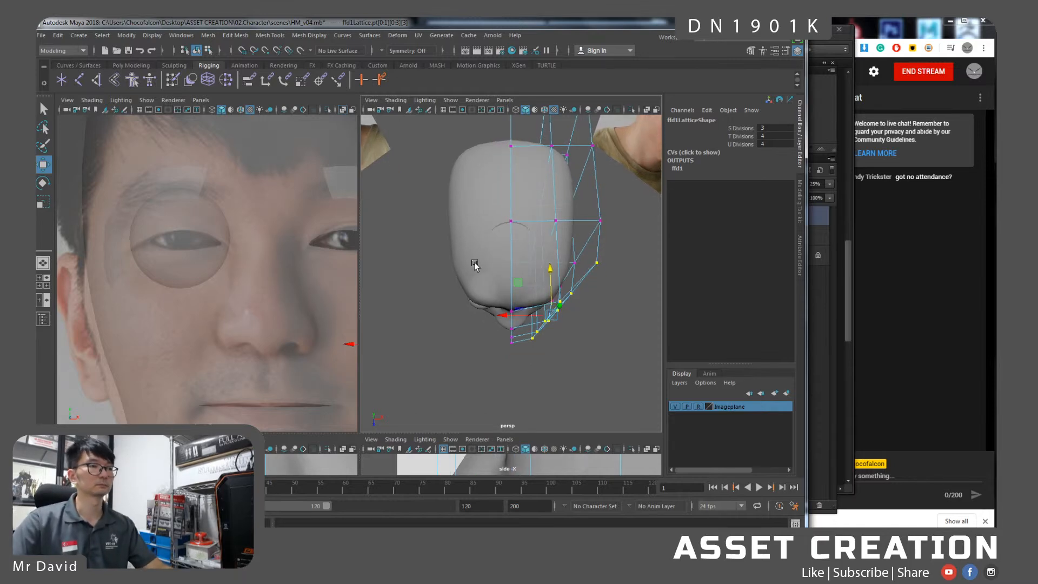
# Enlarge the perspective view and move the lattice's side and rear corner points to round the back of the head.
pyautogui.press('space')
pyautogui.keyDown('alt'); pyautogui.moveTo(397, 277); pyautogui.dragTo(346, 257); pyautogui.keyUp('alt')
pyautogui.moveTo(423, 260)
pyautogui.keyDown('alt'); pyautogui.mouseDown()
pyautogui.moveTo(437, 259)
pyautogui.moveTo(406, 274)
pyautogui.moveTo(449, 288)
pyautogui.moveTo(438, 330)
pyautogui.moveTo(442, 314)
pyautogui.moveTo(475, 331)
pyautogui.moveTo(538, 327)
pyautogui.moveTo(471, 271)
pyautogui.moveTo(450, 235)
pyautogui.moveTo(461, 240)
pyautogui.moveTo(414, 270)
pyautogui.mouseUp(); pyautogui.keyUp('alt')
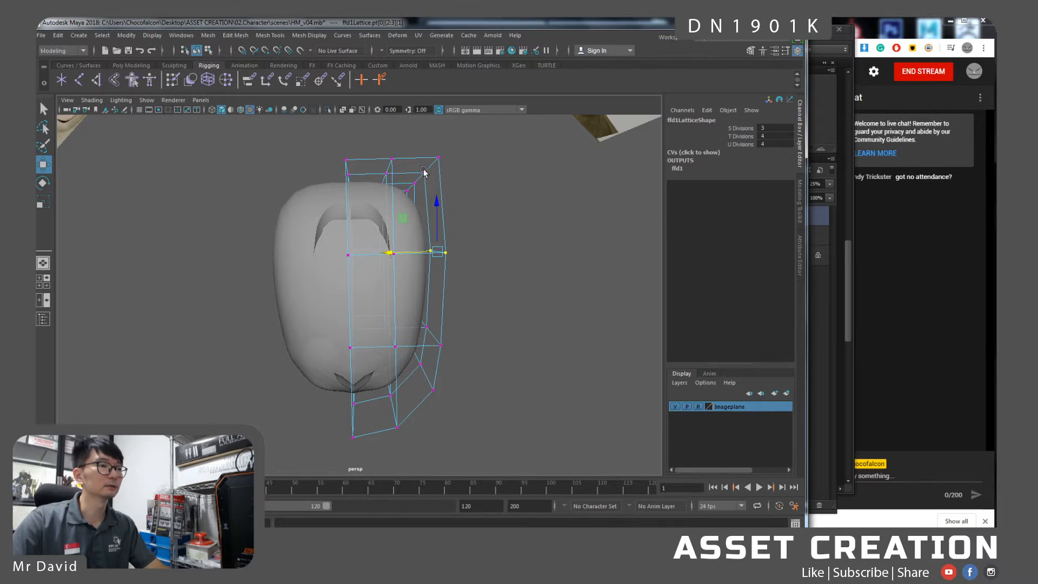
pyautogui.moveTo(400, 206); pyautogui.dragTo(416, 231)
pyautogui.moveTo(401, 160); pyautogui.dragTo(400, 181)
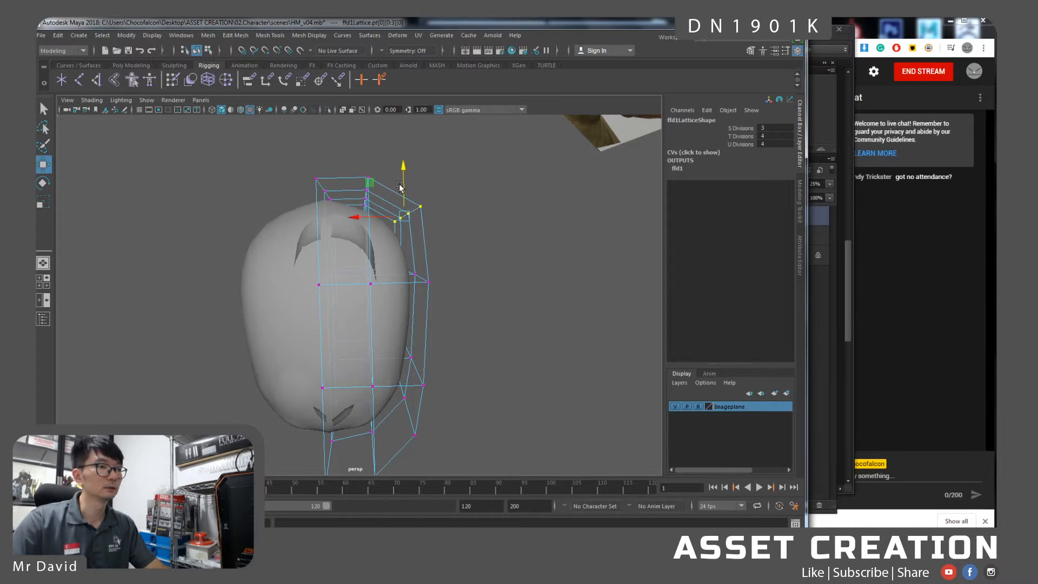
pyautogui.moveTo(368, 217); pyautogui.dragTo(372, 218)
# Adjust the lattice's outer side points and lower its outer top points to round off the crown.
pyautogui.moveTo(445, 297); pyautogui.dragTo(380, 198)
pyautogui.keyDown('alt'); pyautogui.moveTo(443, 316); pyautogui.dragTo(331, 293); pyautogui.keyUp('alt')
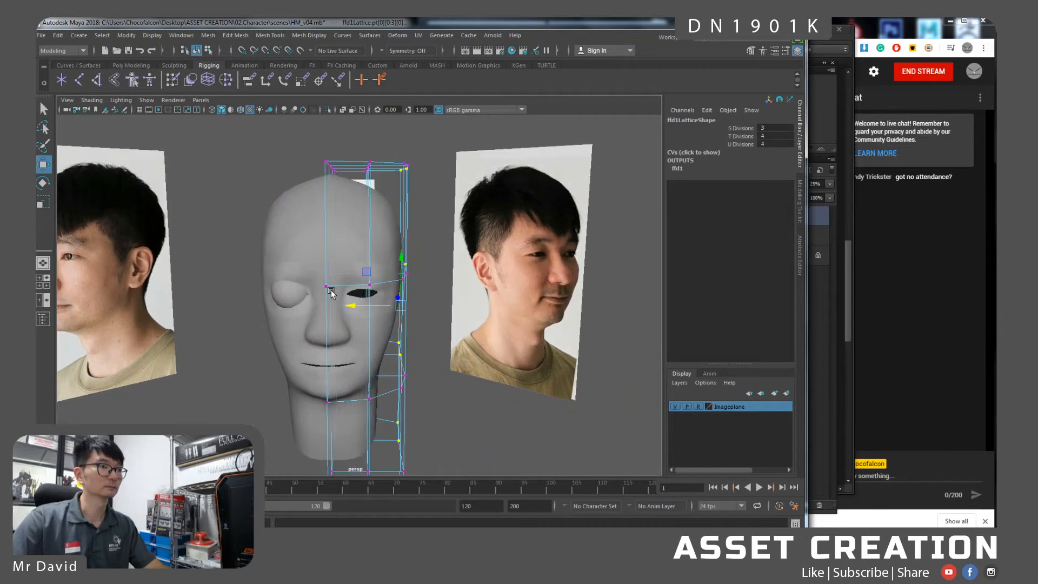
pyautogui.moveTo(383, 192); pyautogui.dragTo(354, 126)
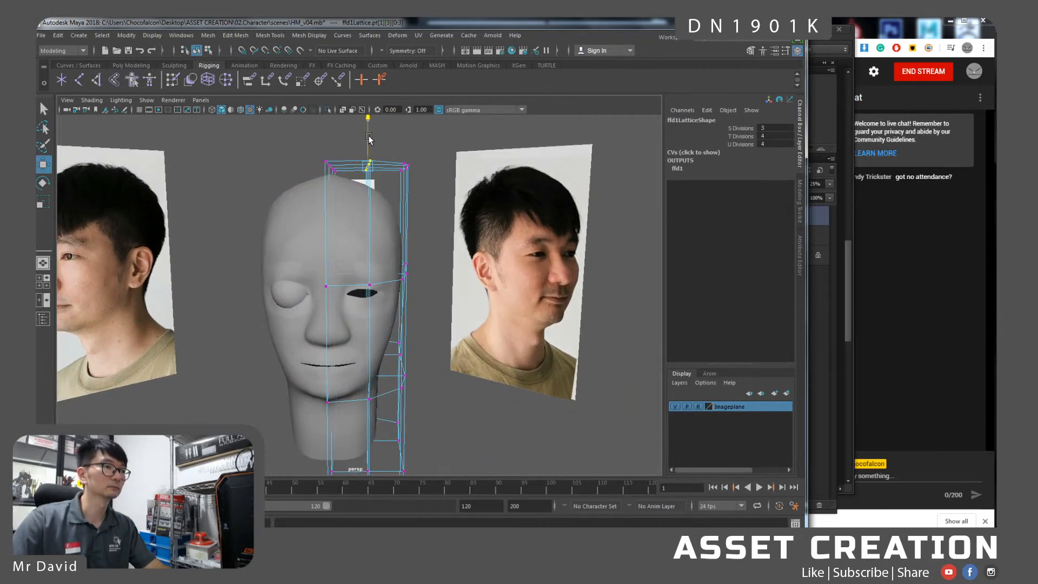
pyautogui.moveTo(427, 200); pyautogui.dragTo(404, 156)
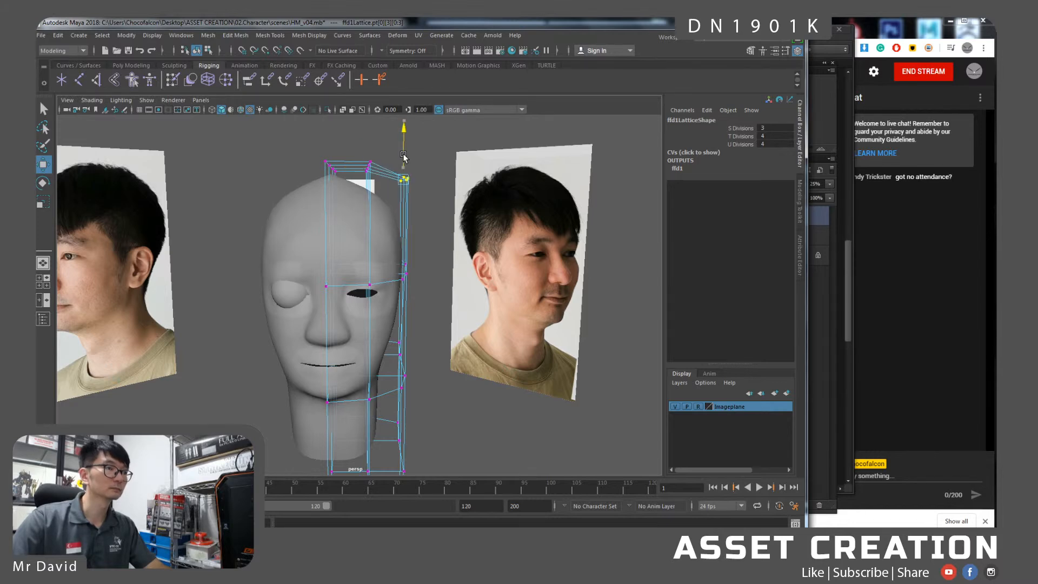
# Return the lattice to object mode and delete history to bake the deformation into the head.
pyautogui.keyDown('alt'); pyautogui.moveTo(400, 216); pyautogui.dragTo(316, 227); pyautogui.keyUp('alt')
pyautogui.keyDown('alt'); pyautogui.moveTo(323, 266); pyautogui.dragTo(363, 269); pyautogui.keyUp('alt')
pyautogui.moveTo(417, 188); pyautogui.dragTo(443, 199, button='right')
pyautogui.click(57, 36)
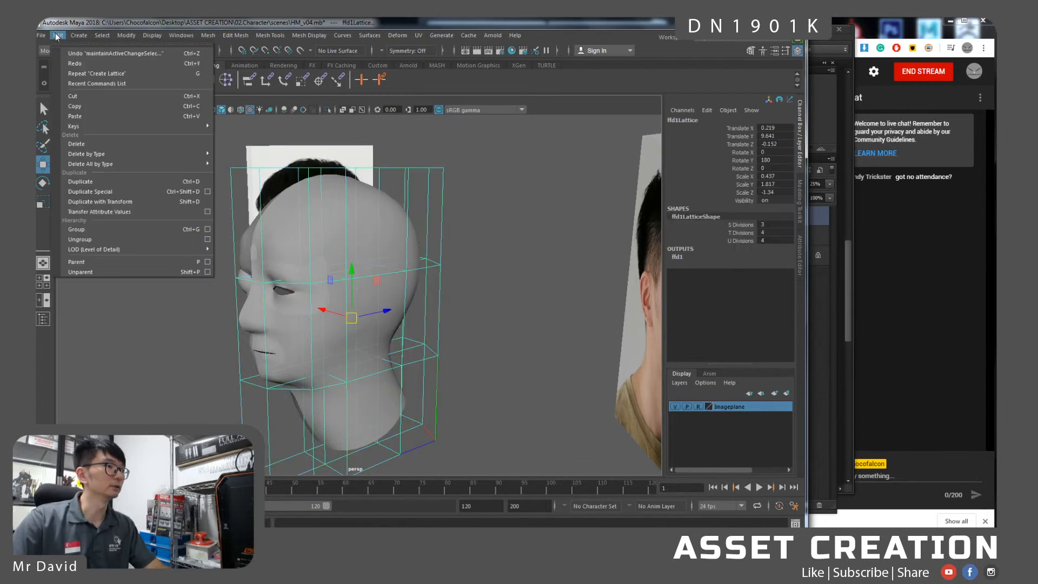
pyautogui.moveTo(130, 154)
pyautogui.click(242, 167)
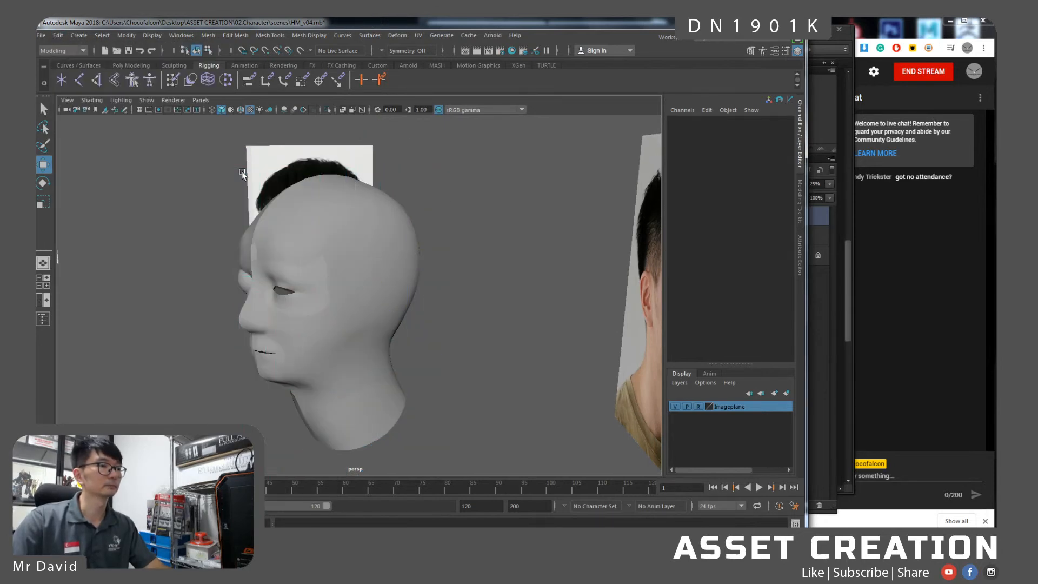
# Check the reshaped head from several angles, select the eyeball sphere and reposition it in its socket.
pyautogui.click(344, 301)
pyautogui.keyDown('alt'); pyautogui.moveTo(387, 277); pyautogui.dragTo(493, 308); pyautogui.keyUp('alt')
pyautogui.click(483, 346)
pyautogui.keyDown('alt'); pyautogui.moveTo(483, 346); pyautogui.dragTo(453, 336); pyautogui.keyUp('alt')
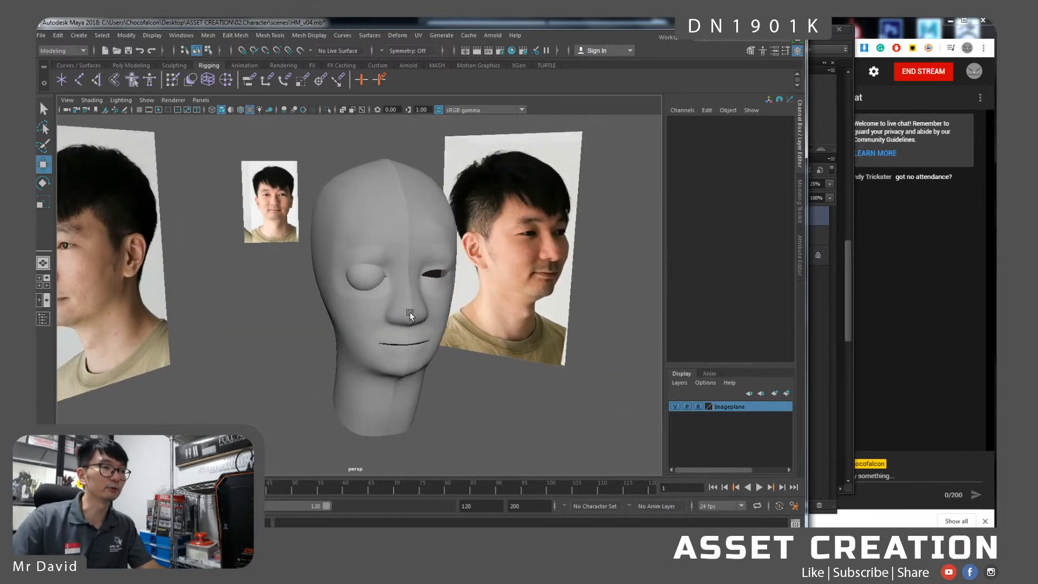
pyautogui.click(377, 282)
pyautogui.scroll(4, 390, 307)
pyautogui.keyDown('alt'); pyautogui.moveTo(391, 307); pyautogui.dragTo(397, 304); pyautogui.keyUp('alt')
pyautogui.scroll(3, 411, 301)
pyautogui.keyDown('alt'); pyautogui.moveTo(466, 292); pyautogui.dragTo(378, 272); pyautogui.keyUp('alt')
pyautogui.hotkey('ctrl', 'z')
pyautogui.moveTo(376, 228); pyautogui.dragTo(394, 243)
pyautogui.press('r')
pyautogui.press('w')
pyautogui.click(385, 300)
# Display the wireframe over the shaded head and fine-tune the eyeball's position behind the eyelids.
pyautogui.click(240, 109)
pyautogui.click(337, 255)
pyautogui.moveTo(356, 271)
pyautogui.keyDown('alt'); pyautogui.mouseDown()
pyautogui.moveTo(371, 259)
pyautogui.moveTo(345, 255)
pyautogui.mouseUp(); pyautogui.keyUp('alt')
pyautogui.press('r')
pyautogui.hotkey('ctrl', 'z')
pyautogui.press('w')
pyautogui.keyDown('alt'); pyautogui.moveTo(357, 290); pyautogui.dragTo(358, 315); pyautogui.keyUp('alt')
pyautogui.moveTo(344, 325); pyautogui.dragTo(345, 324)
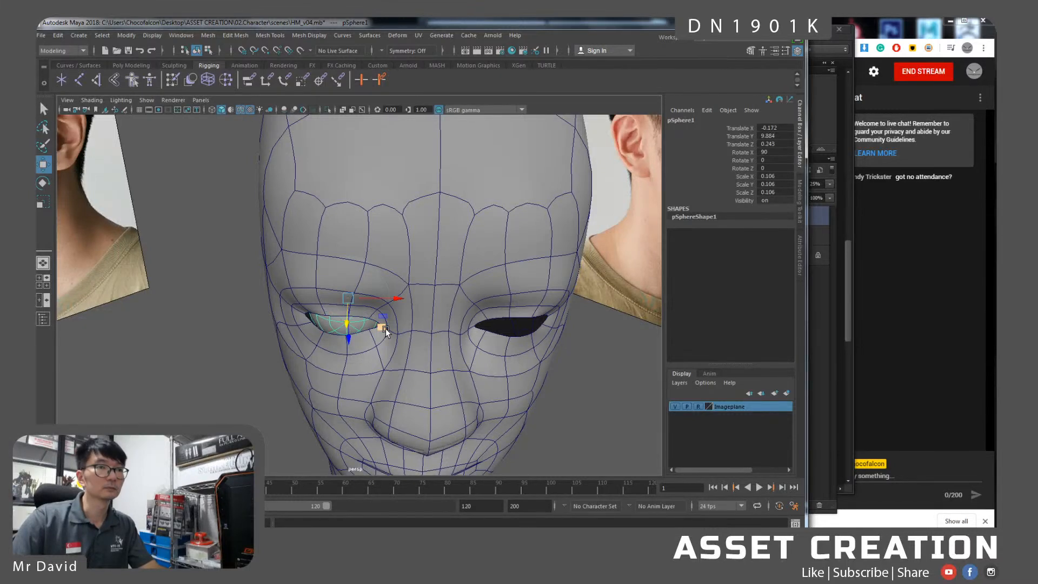
# Duplicate the eyeball into the other socket and set the copy's Translate X to 0.172.
pyautogui.hotkey('ctrl', 'd')
pyautogui.moveTo(394, 304); pyautogui.dragTo(559, 314)
pyautogui.click(363, 336)
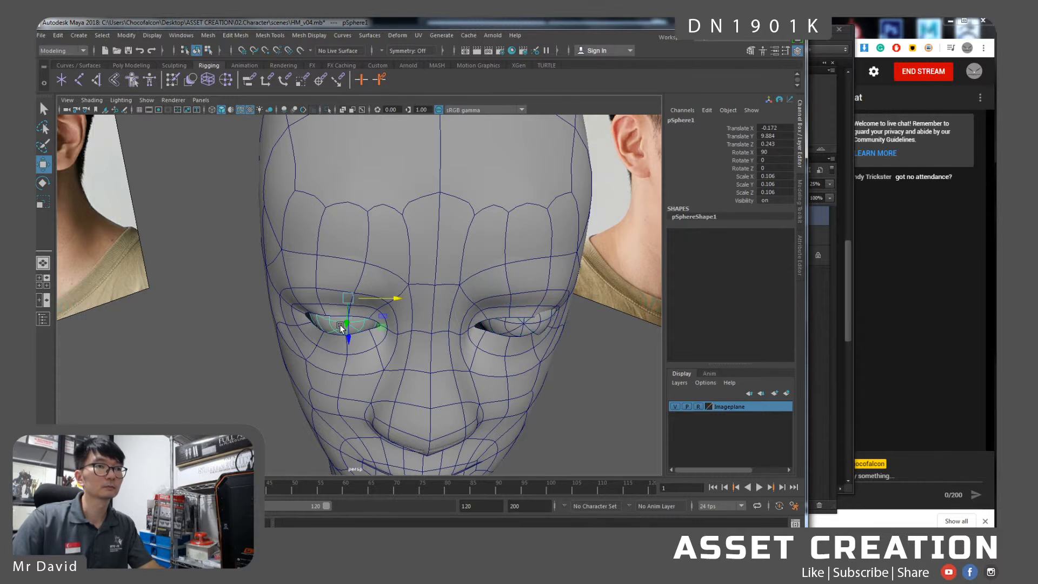
pyautogui.click(776, 129)
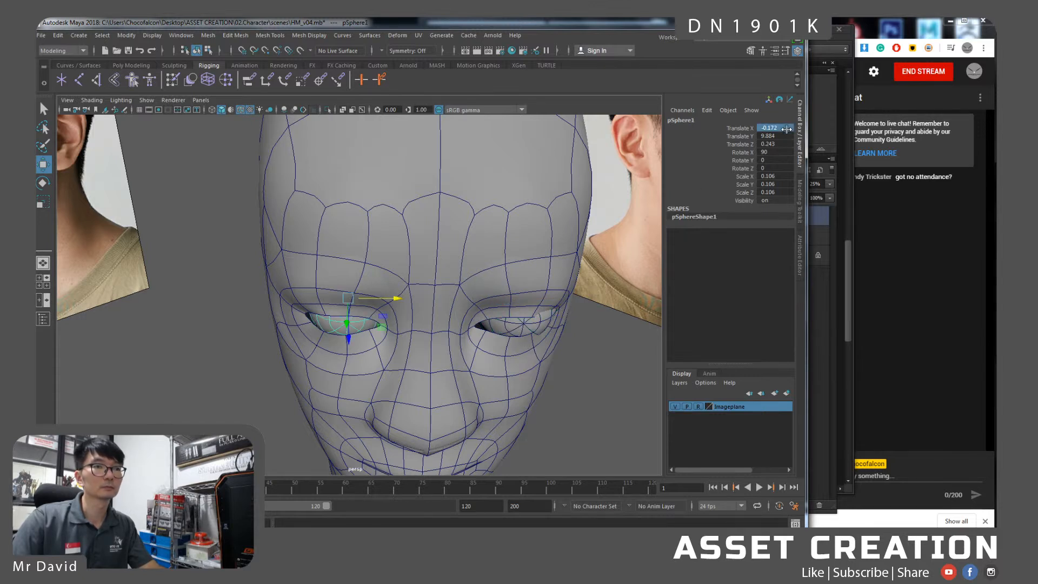
pyautogui.click(524, 322)
pyautogui.click(776, 128)
pyautogui.write('0.2')
pyautogui.write('0.172')
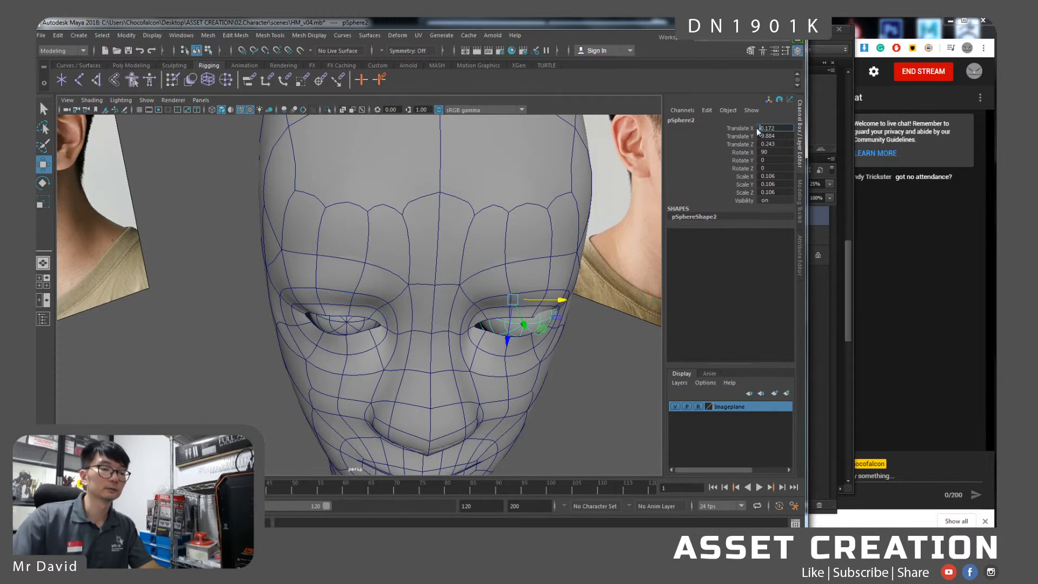
pyautogui.press('Return')
# Switch the head half to face editing and select the faces on the underside of the chin.
pyautogui.keyDown('alt'); pyautogui.moveTo(556, 214); pyautogui.dragTo(393, 287); pyautogui.keyUp('alt')
pyautogui.click(525, 298)
pyautogui.moveTo(397, 279); pyautogui.dragTo(411, 288, button='right')
pyautogui.click(417, 293)
pyautogui.moveTo(388, 285); pyautogui.dragTo(381, 326)
pyautogui.click(465, 348)
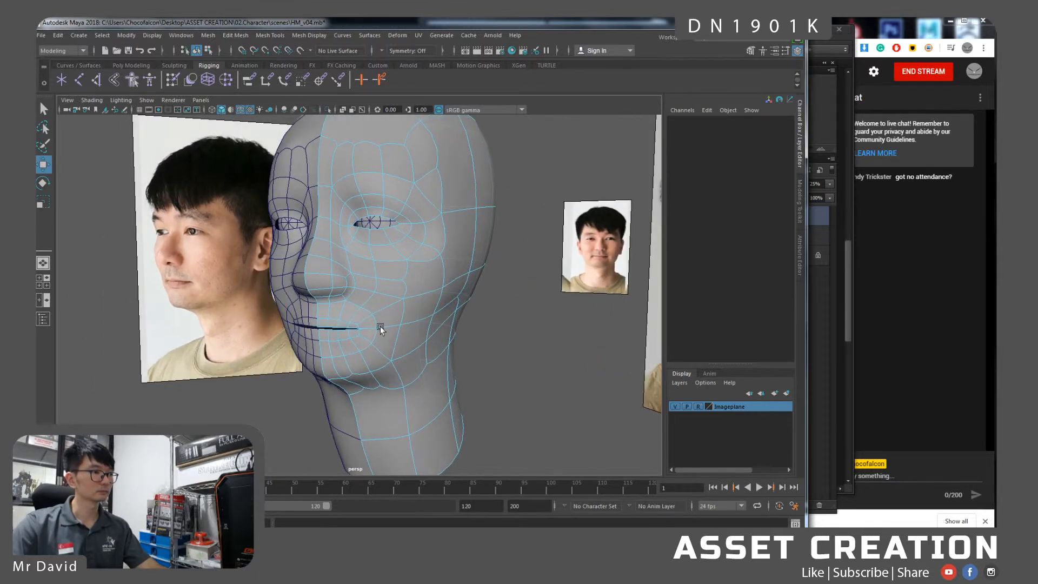
pyautogui.click(332, 371)
pyautogui.keyDown('shift'); pyautogui.click(343, 372); pyautogui.keyUp('shift')
pyautogui.moveTo(356, 364); pyautogui.dragTo(348, 292)
pyautogui.click(353, 362)
pyautogui.click(339, 376)
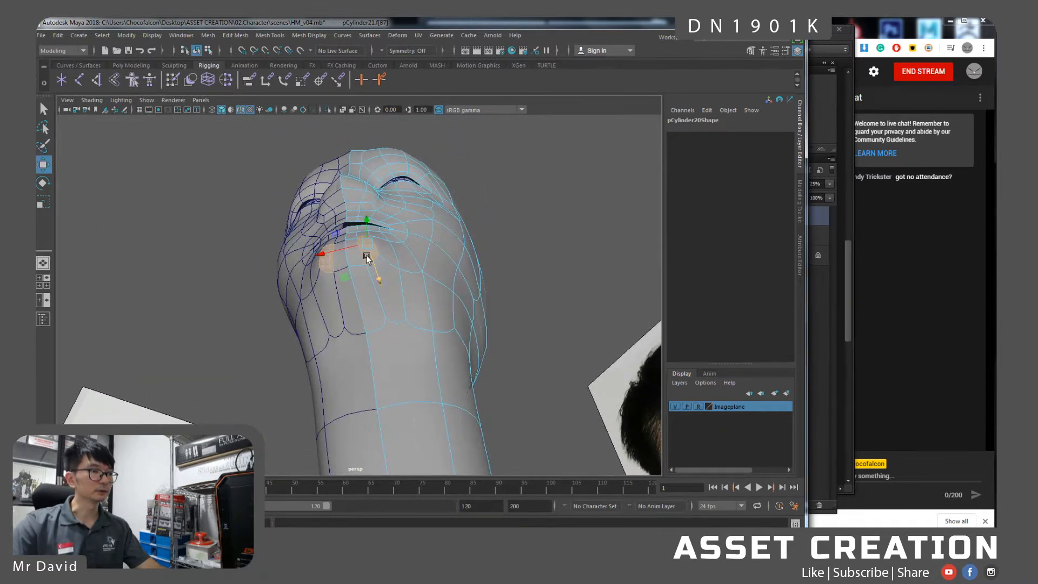
# Adjust the depth of the vertices under the chin on the unsmoothed cage, and restore the smooth preview to compare with the reference photo.
pyautogui.press('1')
pyautogui.keyDown('alt'); pyautogui.moveTo(361, 250); pyautogui.dragTo(371, 281, button='middle'); pyautogui.keyUp('alt')
pyautogui.keyDown('alt'); pyautogui.moveTo(371, 280); pyautogui.dragTo(377, 344, button='right'); pyautogui.keyUp('alt')
pyautogui.press('F9')
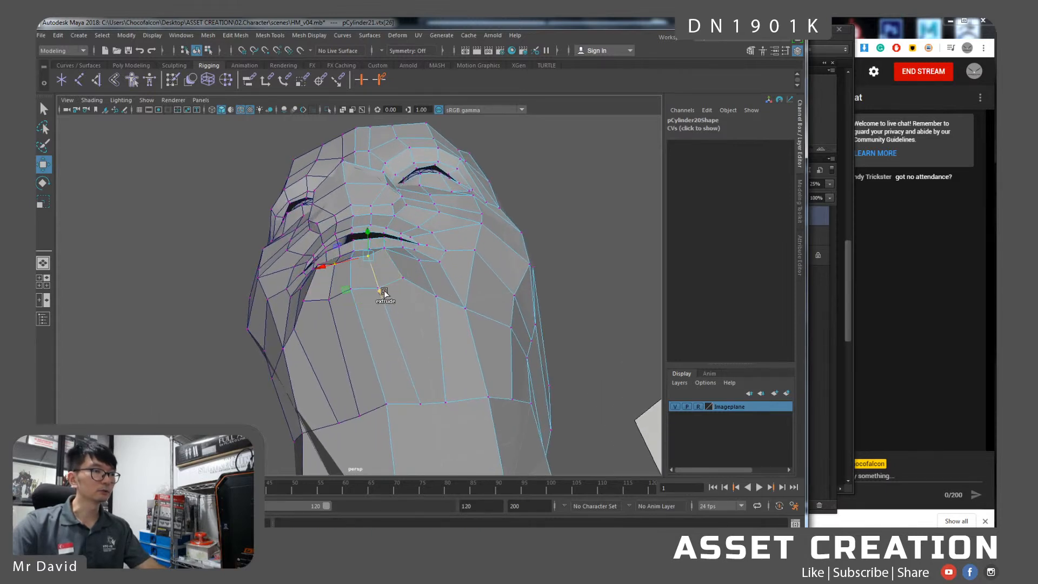
pyautogui.press('q')
pyautogui.keyDown('shift'); pyautogui.click(381, 291); pyautogui.keyUp('shift')
pyautogui.press('w')
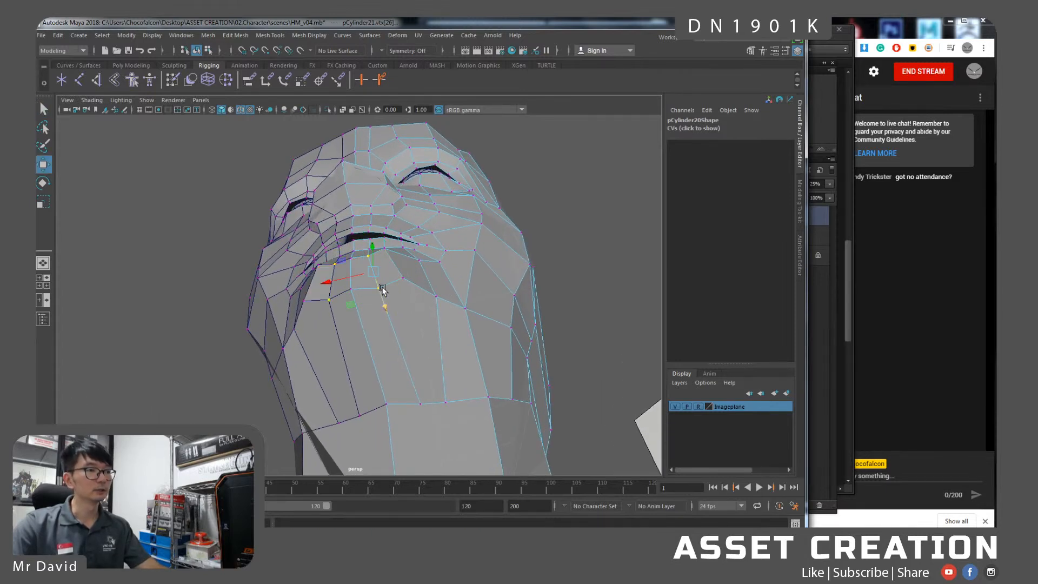
pyautogui.moveTo(383, 306)
pyautogui.mouseDown()
pyautogui.moveTo(385, 326)
pyautogui.moveTo(369, 318)
pyautogui.moveTo(388, 312)
pyautogui.mouseUp()
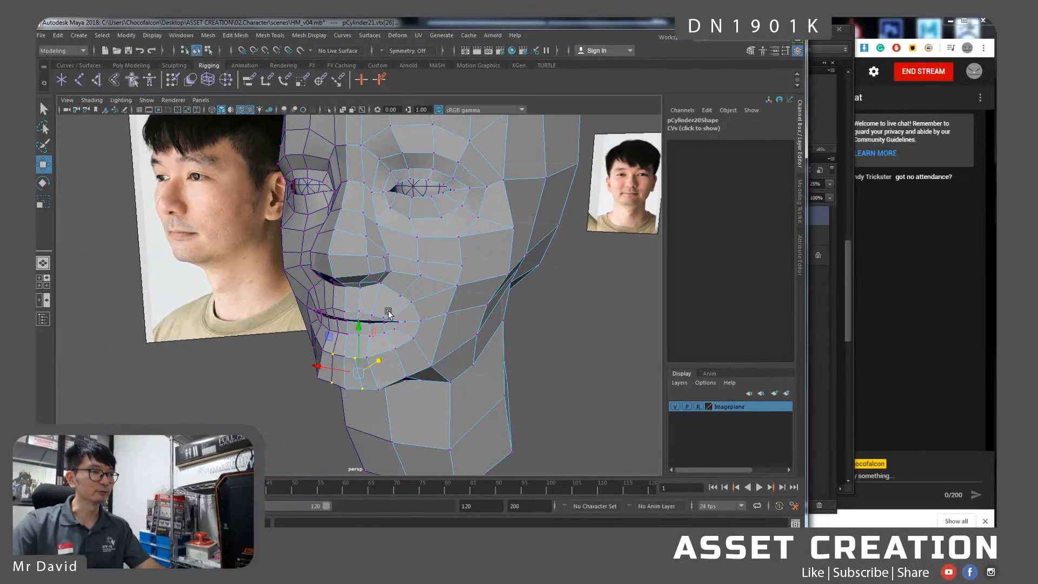
pyautogui.keyDown('alt'); pyautogui.moveTo(375, 358); pyautogui.dragTo(384, 357); pyautogui.keyUp('alt')
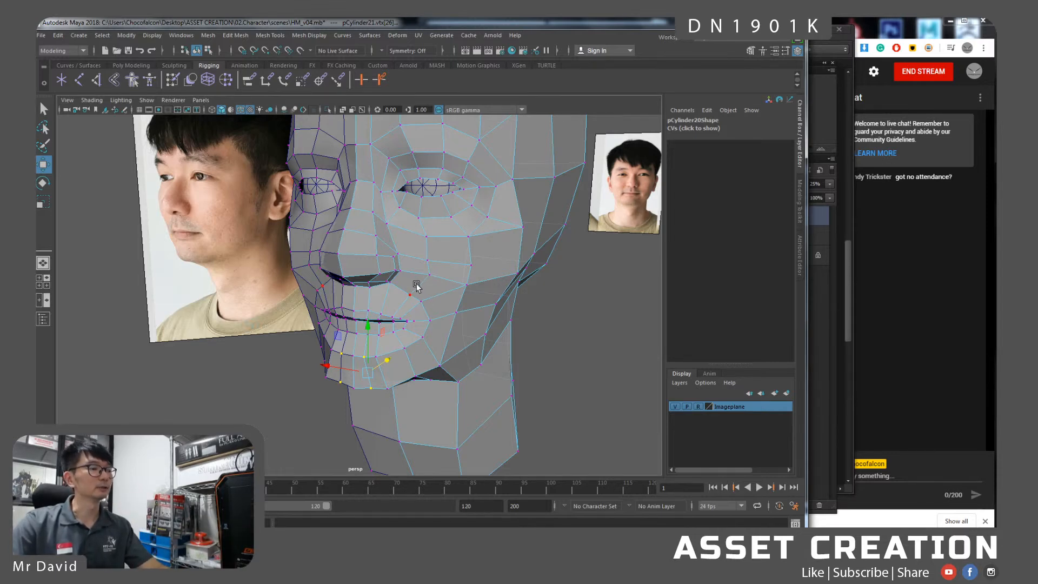
pyautogui.press('3')
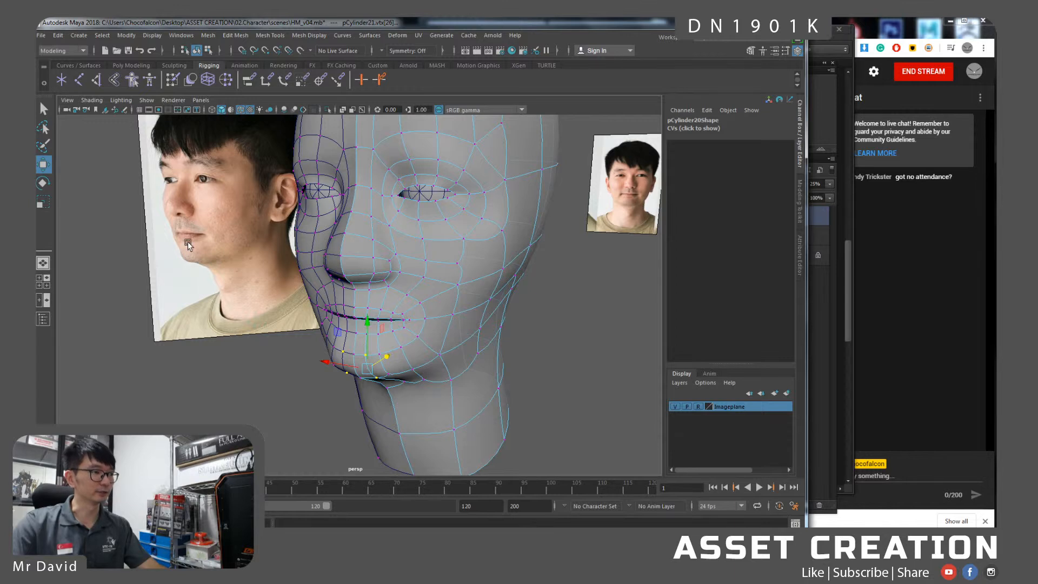
pyautogui.keyDown('alt'); pyautogui.moveTo(448, 270); pyautogui.dragTo(453, 299); pyautogui.keyUp('alt')
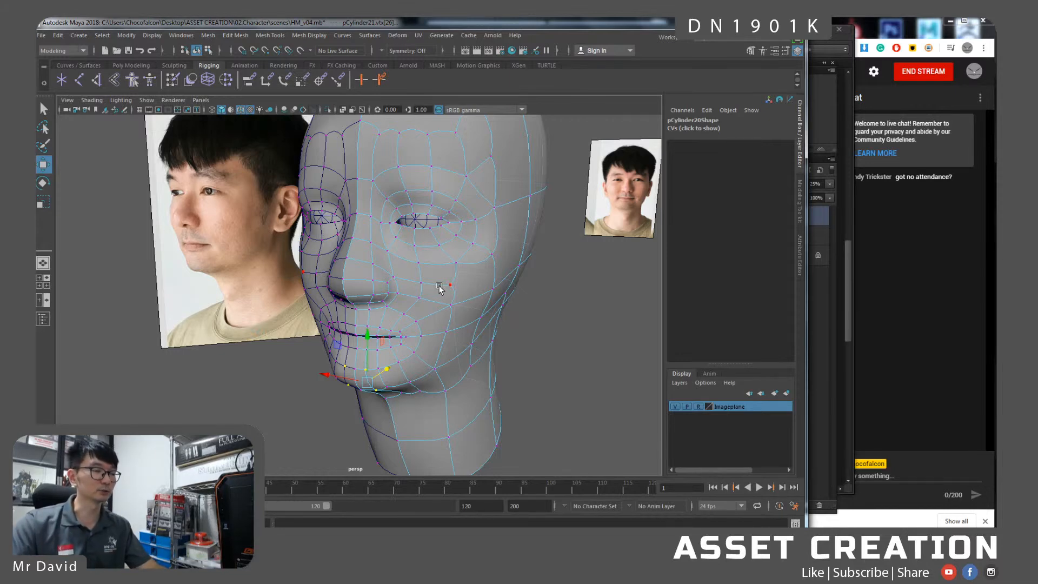
pyautogui.moveTo(443, 336)
pyautogui.keyDown('alt'); pyautogui.mouseDown()
pyautogui.moveTo(475, 338)
pyautogui.moveTo(461, 340)
pyautogui.mouseUp(); pyautogui.keyUp('alt')
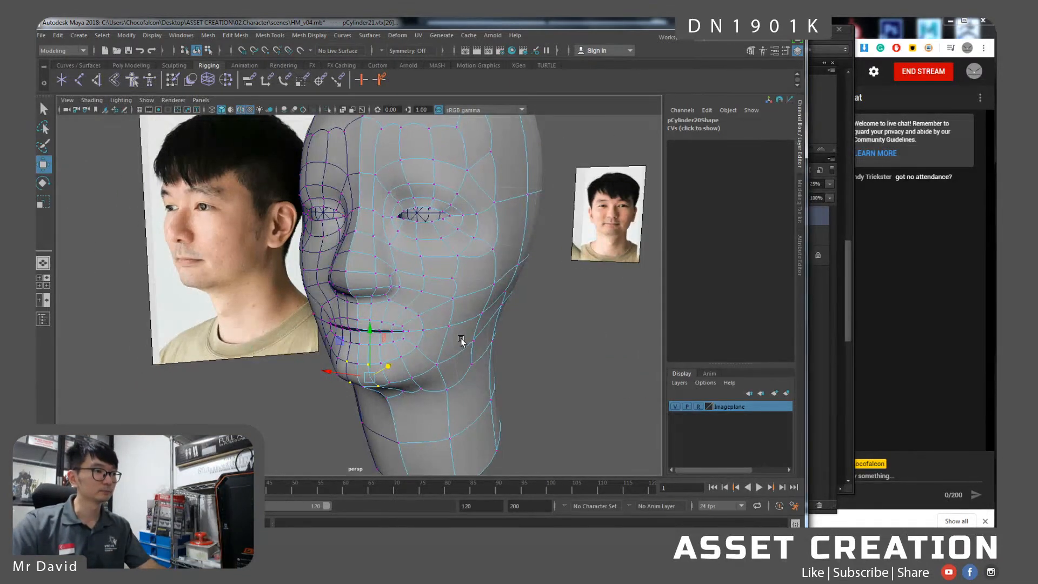
# Push the outer cheek face slightly outward in face mode, and switch the head half to vertex editing.
pyautogui.click(546, 368)
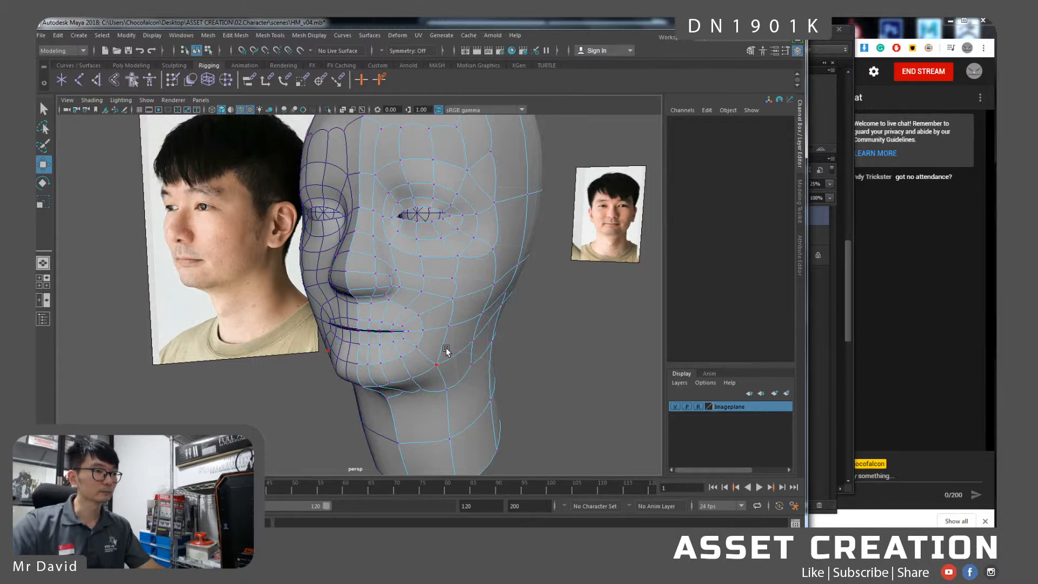
pyautogui.moveTo(440, 323); pyautogui.dragTo(449, 309, button='right')
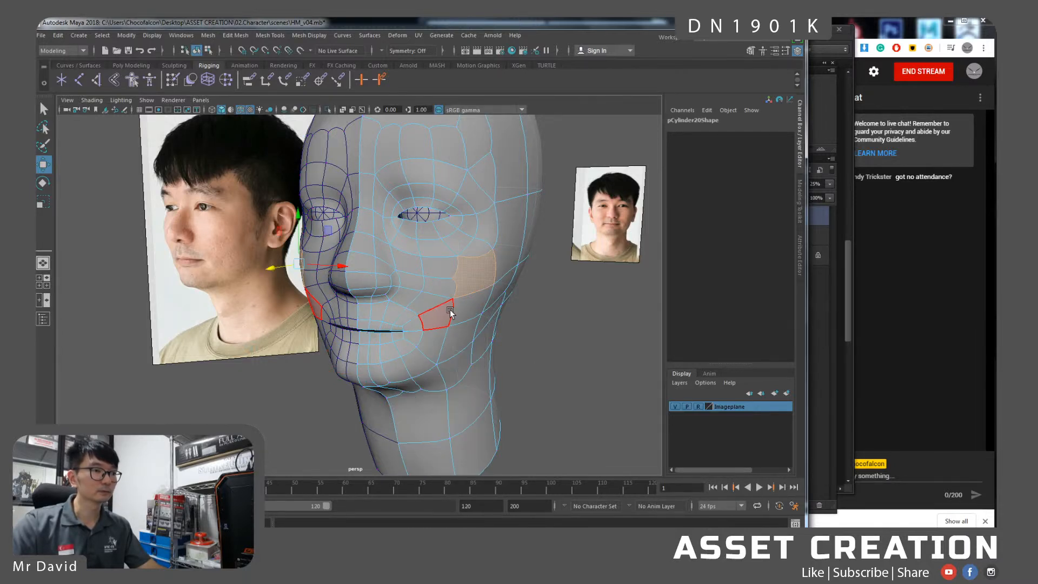
pyautogui.click(450, 313)
pyautogui.click(459, 313)
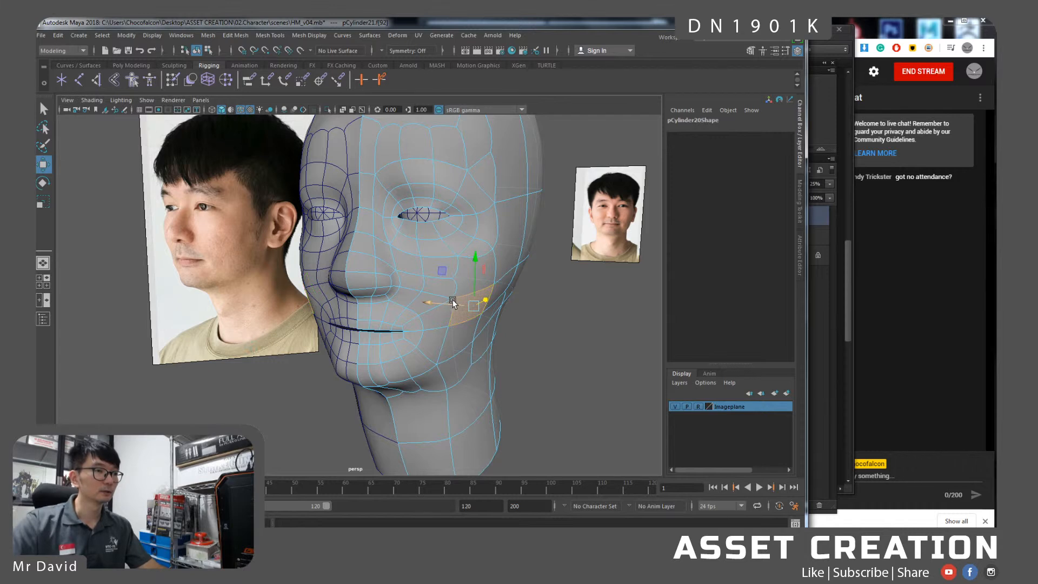
pyautogui.moveTo(447, 303); pyautogui.dragTo(445, 303)
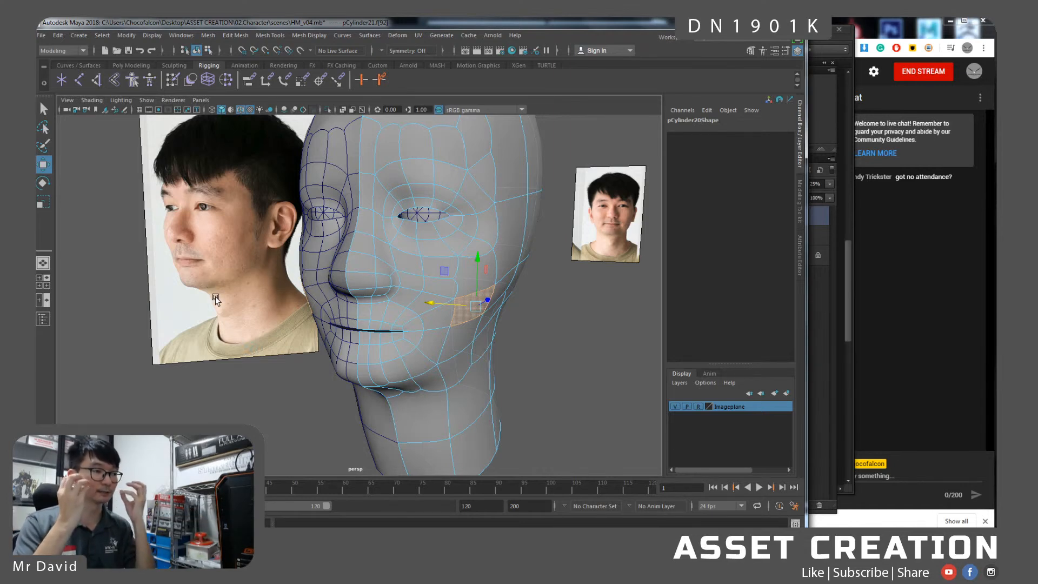
pyautogui.keyDown('alt'); pyautogui.moveTo(368, 284); pyautogui.dragTo(386, 292); pyautogui.keyUp('alt')
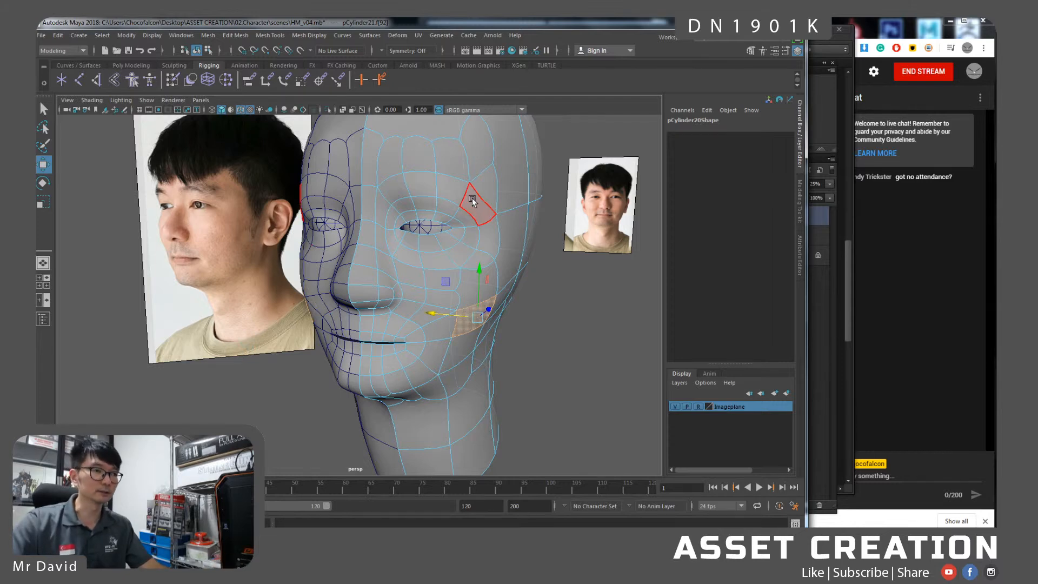
pyautogui.moveTo(472, 197); pyautogui.dragTo(472, 185, button='right')
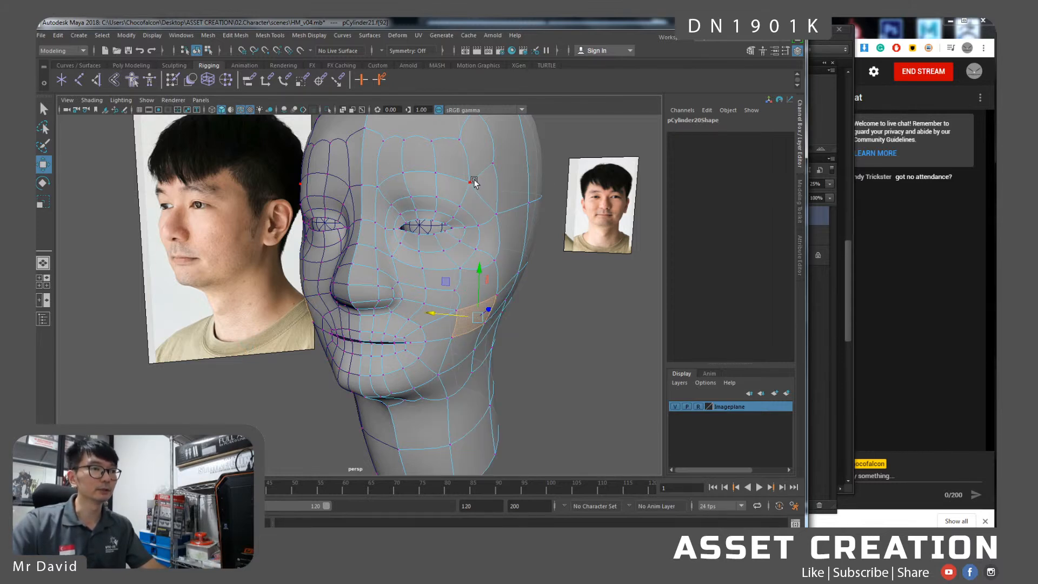
# Try repositioning the vertex at the outer end of the brow, undoing the moves.
pyautogui.click(468, 187)
pyautogui.keyDown('alt'); pyautogui.moveTo(481, 229); pyautogui.dragTo(477, 228); pyautogui.keyUp('alt')
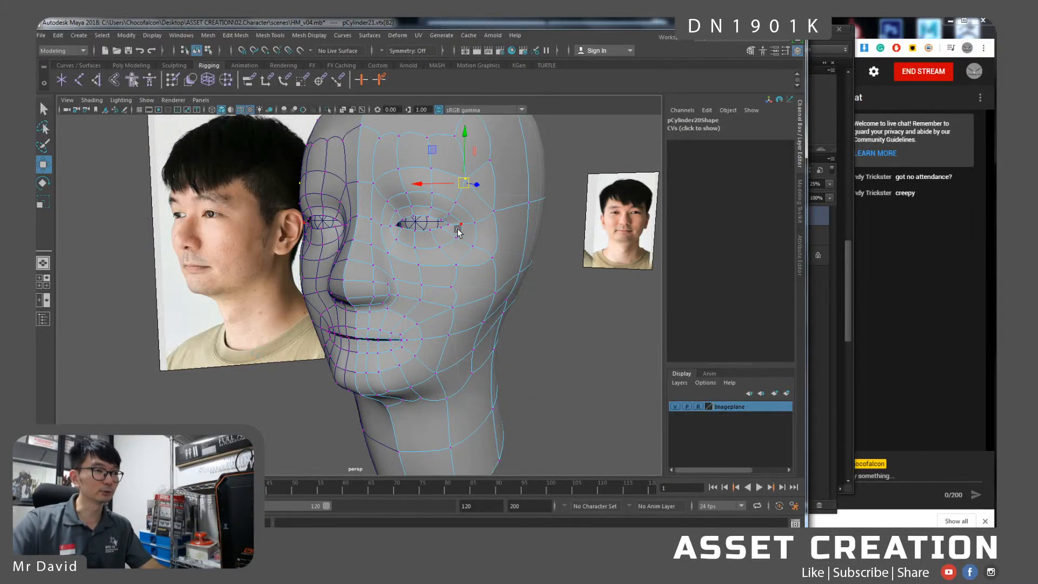
pyautogui.keyDown('alt'); pyautogui.moveTo(457, 227); pyautogui.dragTo(457, 232); pyautogui.keyUp('alt')
pyautogui.moveTo(426, 184); pyautogui.dragTo(435, 188)
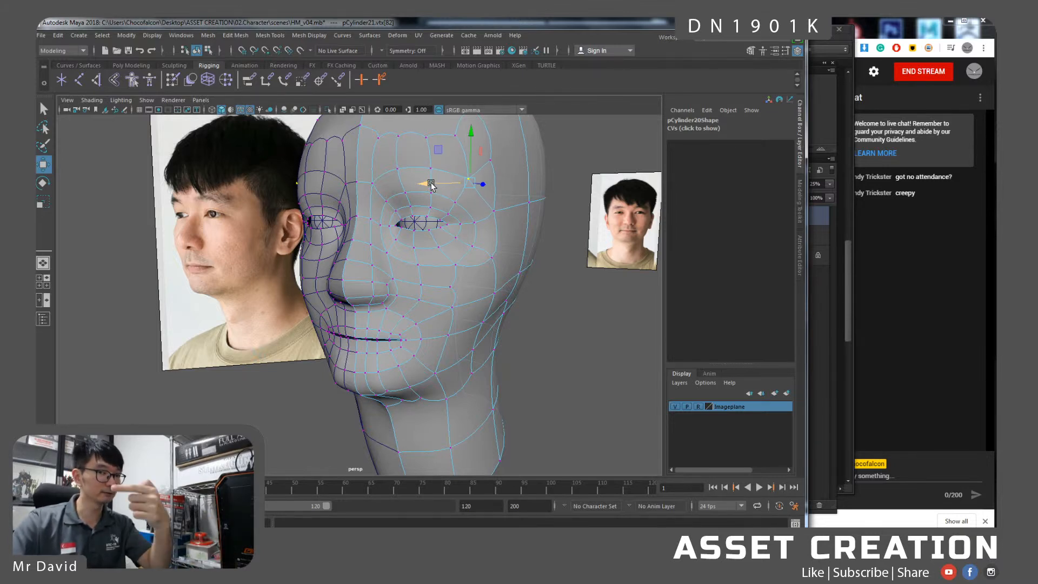
pyautogui.hotkey('ctrl', 'z')
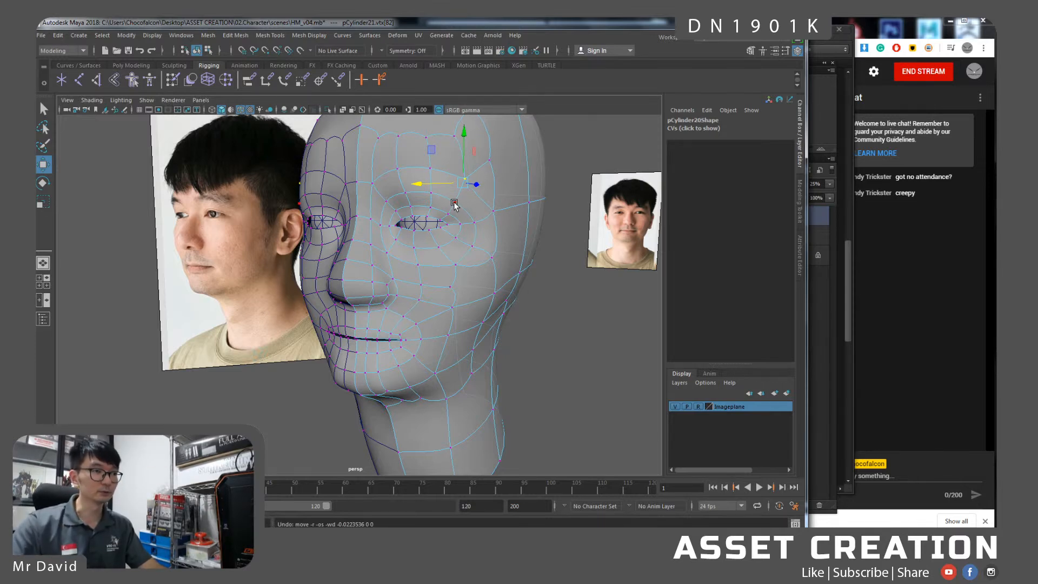
pyautogui.keyDown('alt'); pyautogui.moveTo(517, 234); pyautogui.dragTo(486, 234); pyautogui.keyUp('alt')
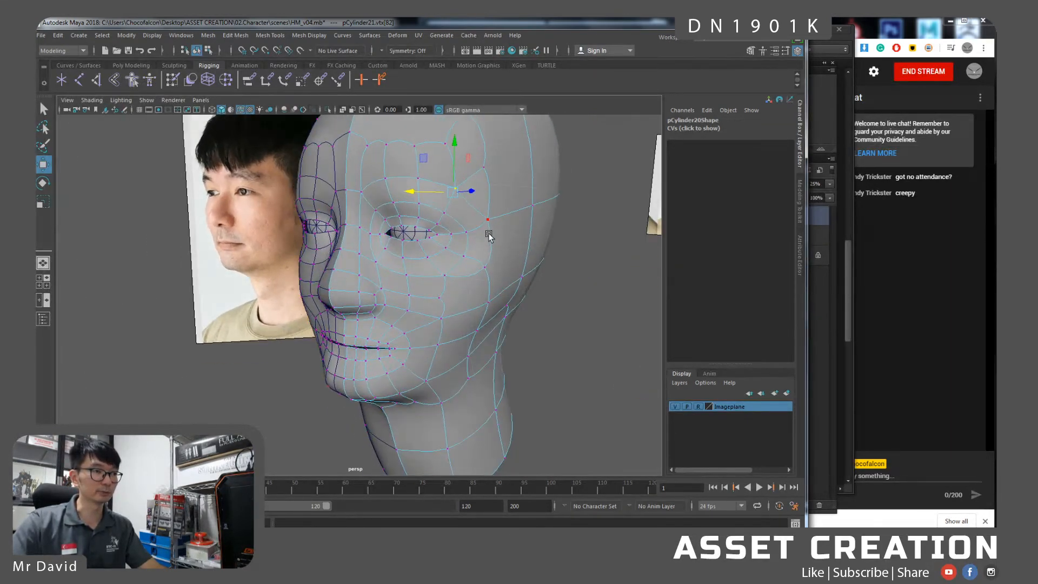
pyautogui.moveTo(430, 203); pyautogui.dragTo(447, 197)
pyautogui.moveTo(448, 197); pyautogui.dragTo(470, 221)
pyautogui.hotkey('ctrl', 'z')
# Pull the upper cheek vertices below the eye slightly forward, working from the profile view.
pyautogui.moveTo(387, 241)
pyautogui.keyDown('alt'); pyautogui.mouseDown()
pyautogui.moveTo(412, 237)
pyautogui.moveTo(404, 250)
pyautogui.moveTo(394, 231)
pyautogui.mouseUp(); pyautogui.keyUp('alt')
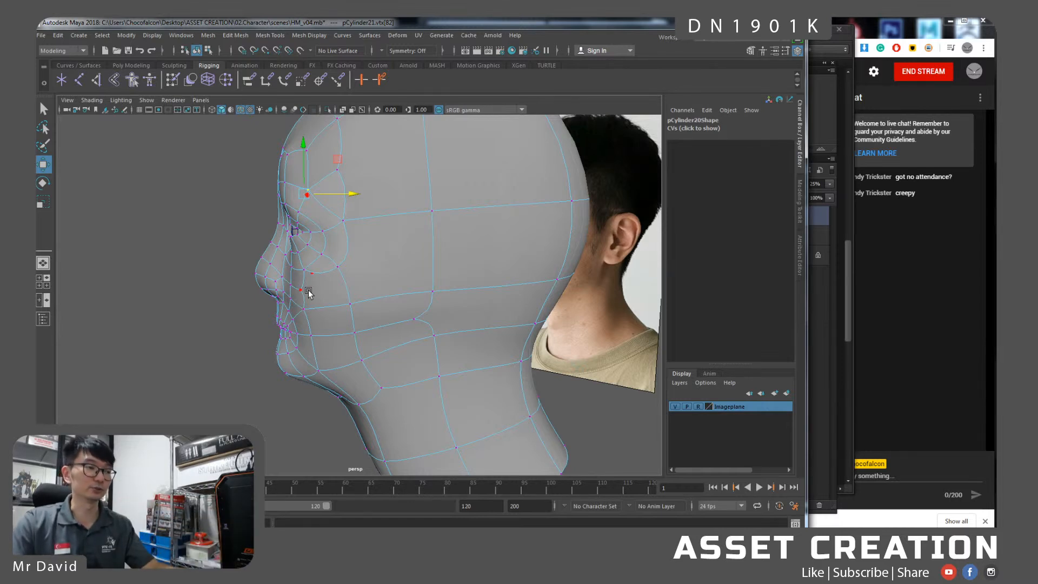
pyautogui.click(292, 269)
pyautogui.press('q')
pyautogui.press('w')
pyautogui.moveTo(323, 269); pyautogui.dragTo(312, 268)
pyautogui.keyDown('alt'); pyautogui.moveTo(346, 300); pyautogui.dragTo(439, 316); pyautogui.keyUp('alt')
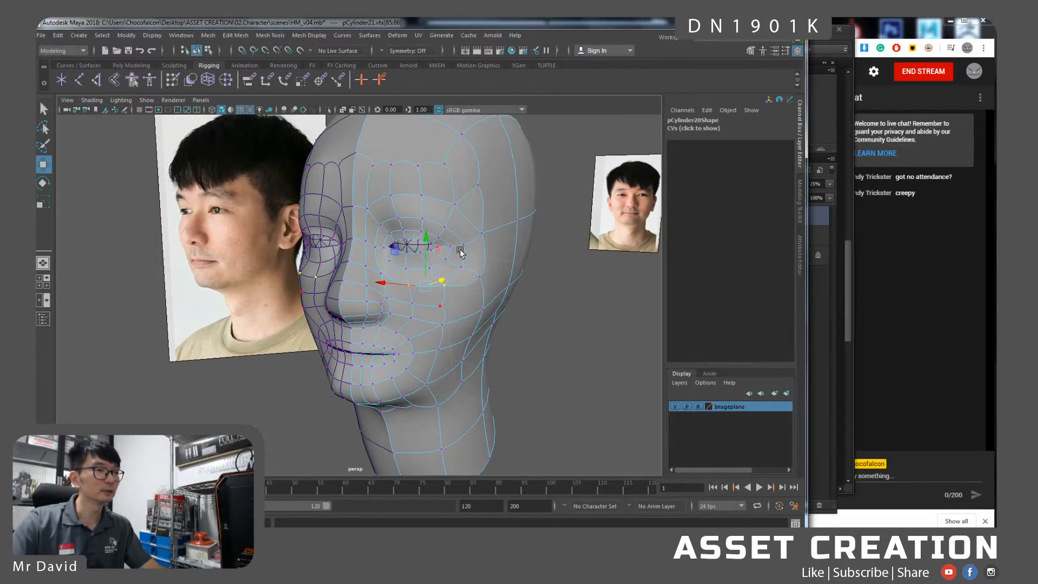
# Select the two vertices above the outer corner of the eye and adjust their depth.
pyautogui.click(452, 210)
pyautogui.keyDown('shift'); pyautogui.click(446, 225); pyautogui.keyUp('shift')
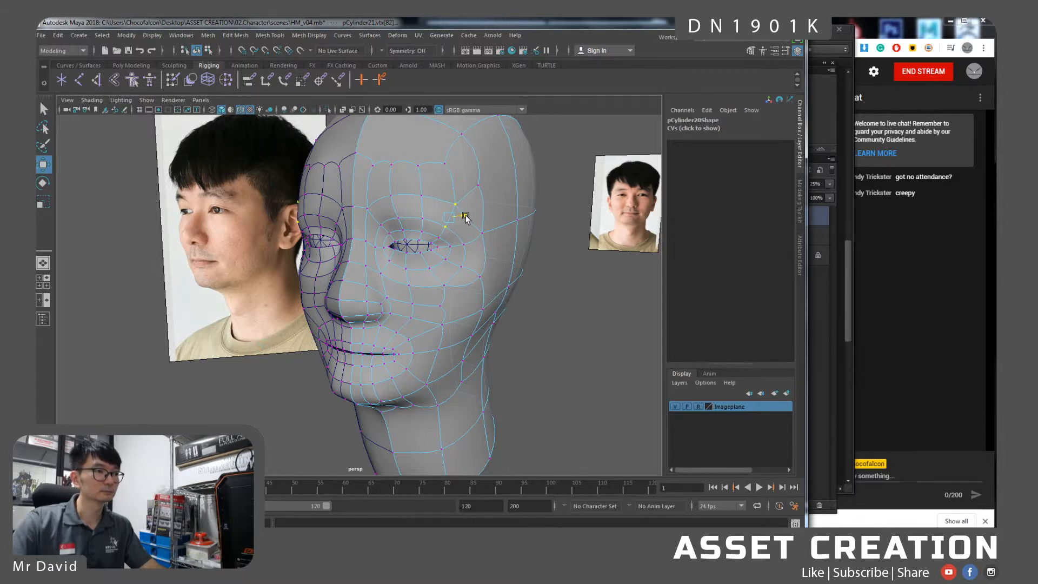
pyautogui.keyDown('alt'); pyautogui.moveTo(479, 283); pyautogui.dragTo(453, 263); pyautogui.keyUp('alt')
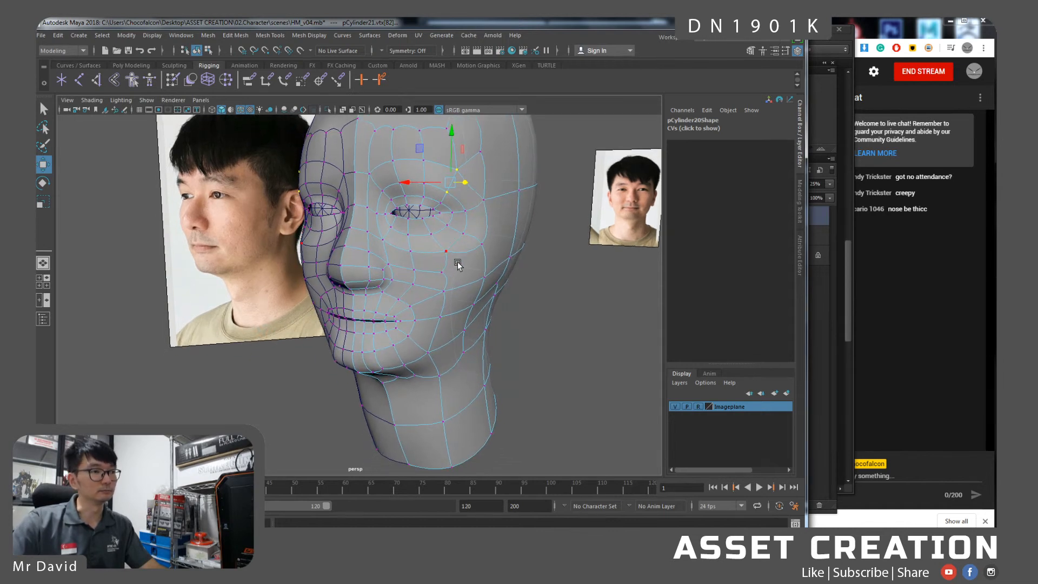
# Select the two cheek vertices beside the nose and adjust their depth.
pyautogui.click(441, 274)
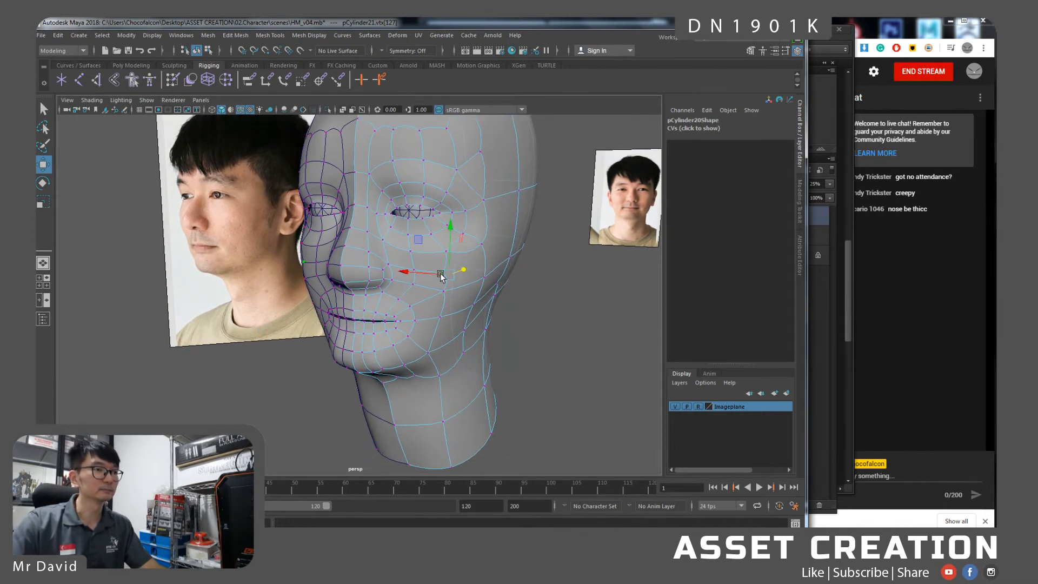
pyautogui.press('q')
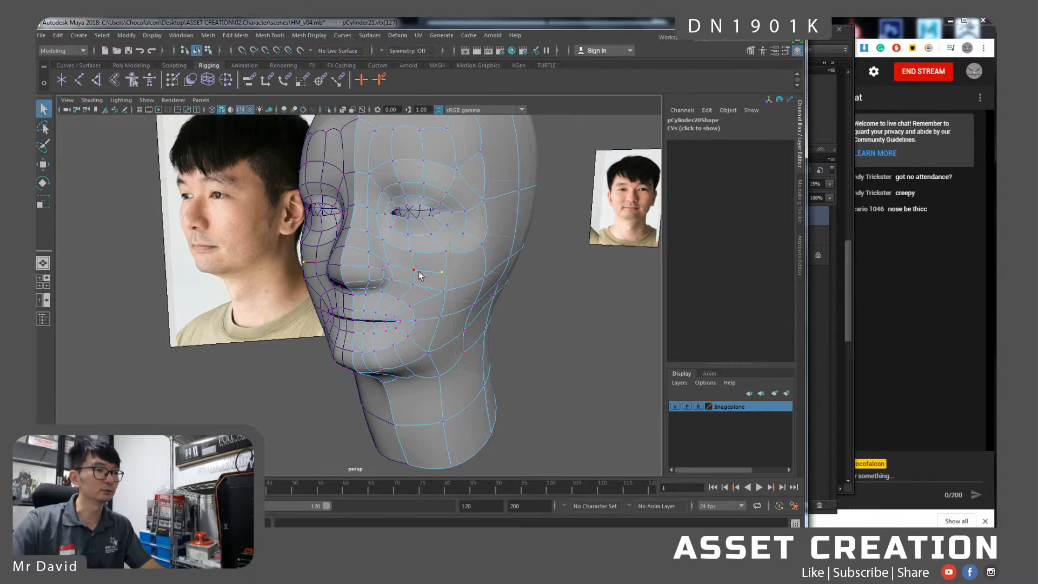
pyautogui.press('w')
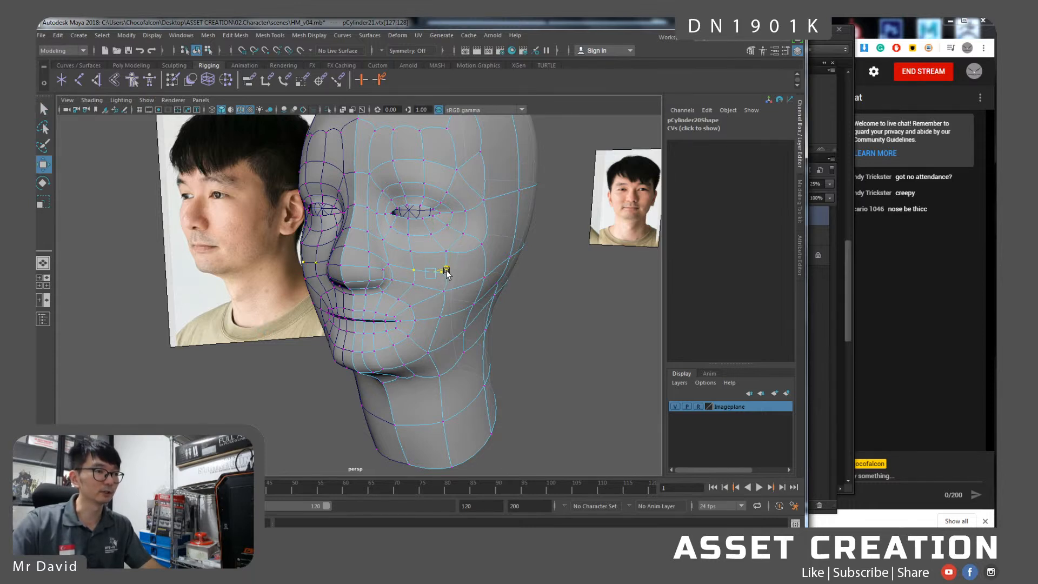
# Shift the two lower cheek vertices beside the mouth slightly outward to widen the cheek.
pyautogui.click(474, 308)
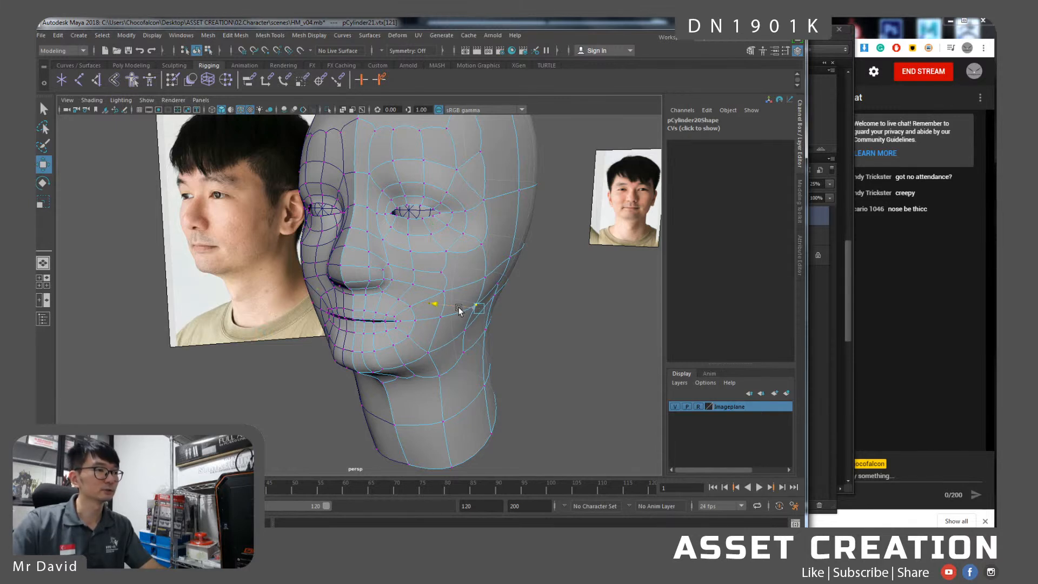
pyautogui.click(442, 322)
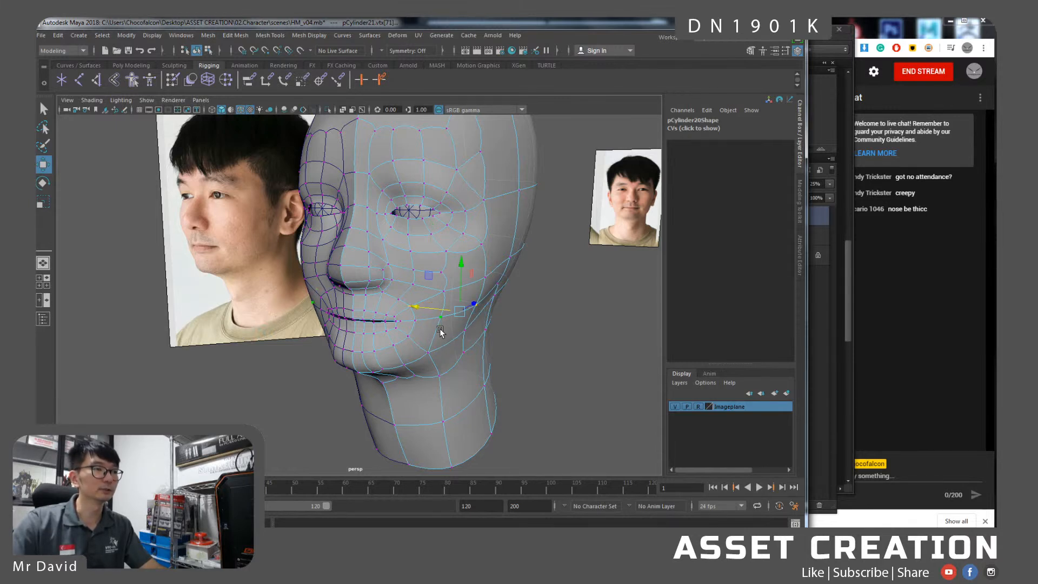
pyautogui.moveTo(428, 307); pyautogui.dragTo(433, 309)
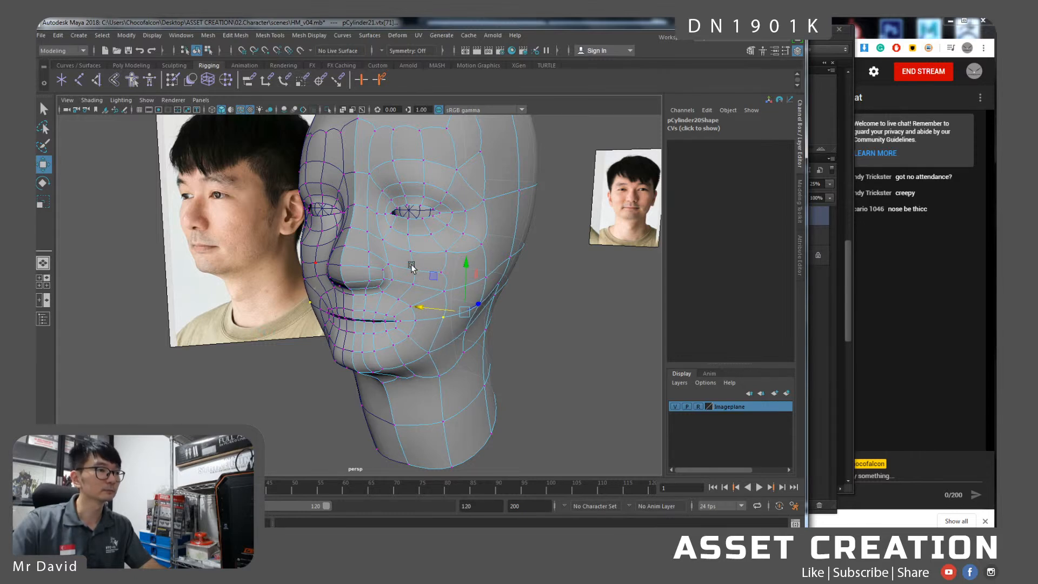
pyautogui.keyDown('alt'); pyautogui.moveTo(463, 323); pyautogui.dragTo(445, 352); pyautogui.keyUp('alt')
# Make the Imageplane layer's objects selectable and bring the live chat browser window forward beside Maya.
pyautogui.click(230, 235)
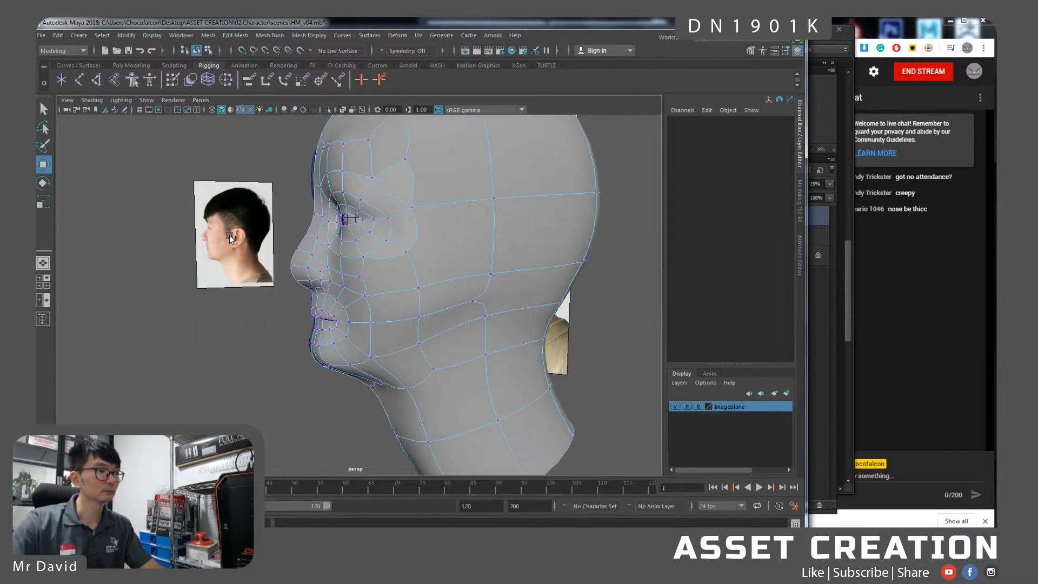
pyautogui.click(698, 406)
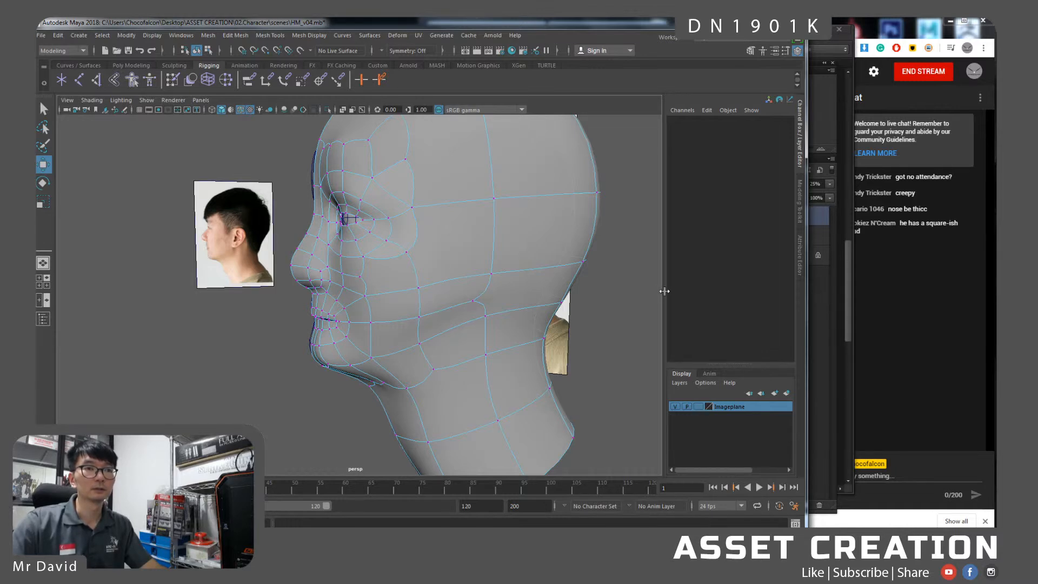
pyautogui.click(855, 286)
pyautogui.hotkey('alt', 'Tab')
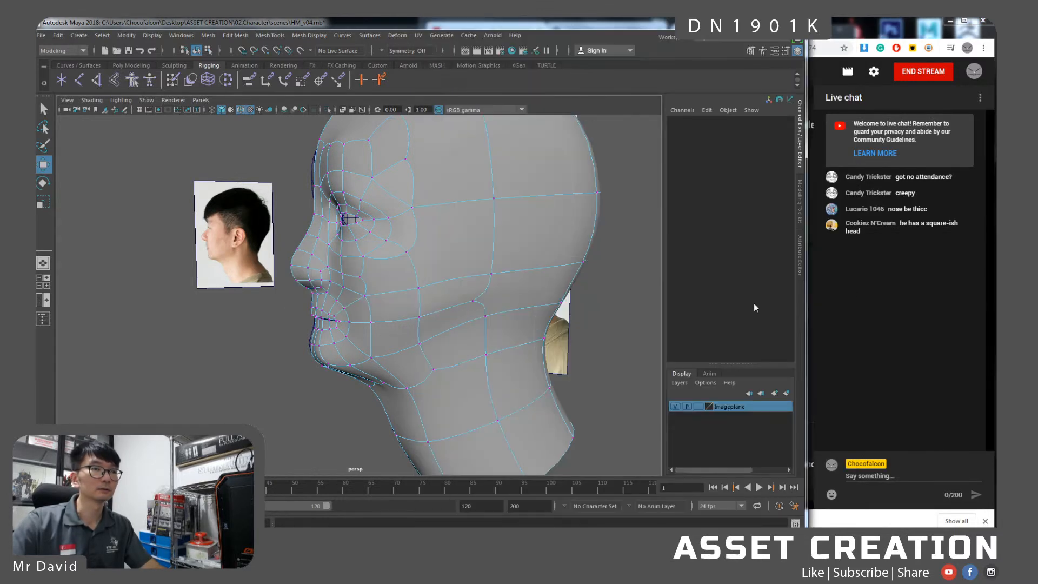
# Select the side-profile reference plane and move its image closer to the head for comparison.
pyautogui.click(197, 227)
pyautogui.moveTo(226, 252); pyautogui.dragTo(228, 275, button='right')
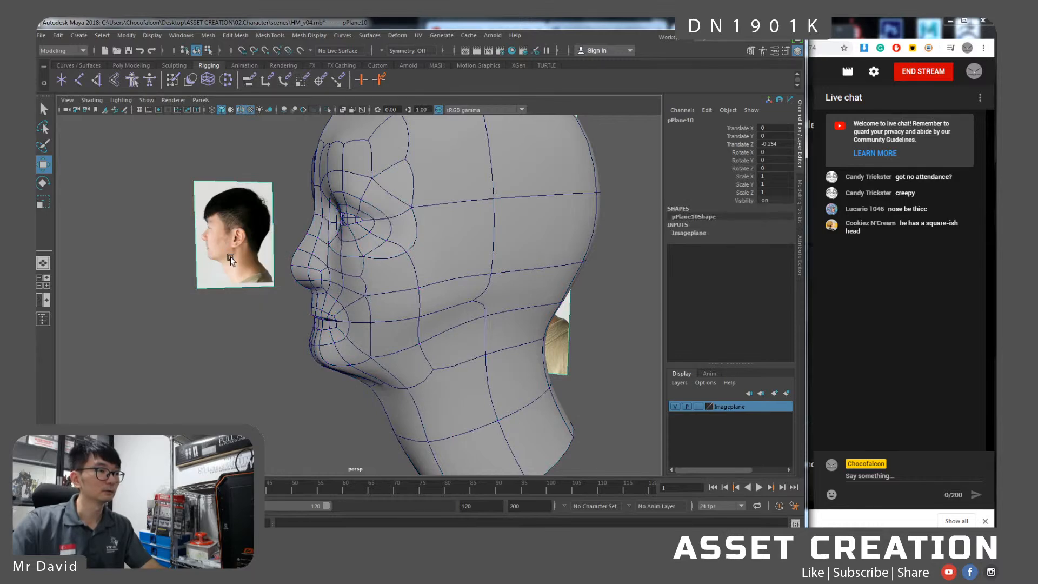
pyautogui.click(233, 246)
pyautogui.keyDown('alt'); pyautogui.moveTo(214, 249); pyautogui.dragTo(232, 259); pyautogui.keyUp('alt')
pyautogui.moveTo(120, 151); pyautogui.dragTo(251, 248)
# Set the Imageplane layer back to Reference so its planes cannot be selected.
pyautogui.click(431, 340)
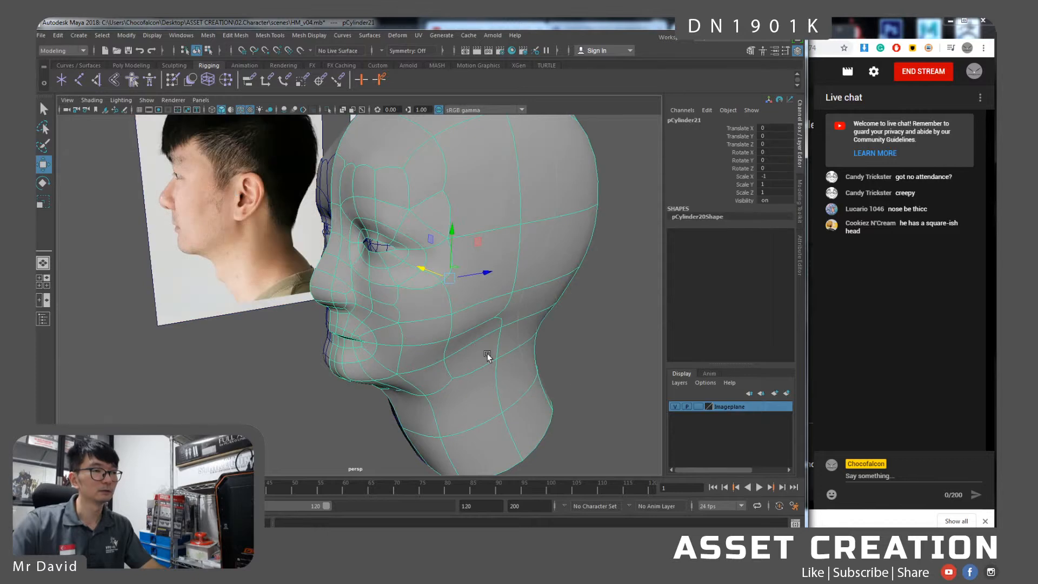
pyautogui.click(221, 273)
pyautogui.click(699, 406)
pyautogui.click(699, 407)
# Return the head to unsmoothed display and cut a vertical edge between two horizontal edges on its side, behind the cheek.
pyautogui.click(417, 345)
pyautogui.moveTo(413, 319)
pyautogui.keyDown('alt'); pyautogui.mouseDown()
pyautogui.moveTo(400, 317)
pyautogui.moveTo(416, 323)
pyautogui.mouseUp(); pyautogui.keyUp('alt')
pyautogui.moveTo(491, 273); pyautogui.dragTo(489, 264, button='right')
pyautogui.press('1')
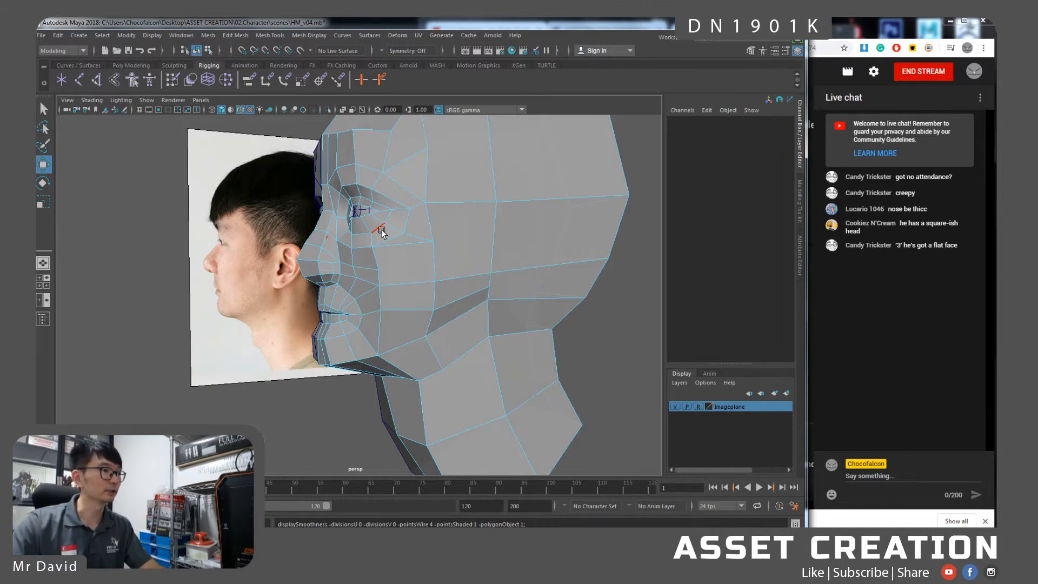
pyautogui.keyDown('shift'); pyautogui.moveTo(507, 245); pyautogui.dragTo(457, 247, button='right'); pyautogui.keyUp('shift')
pyautogui.click(520, 200)
pyautogui.click(519, 269)
pyautogui.press('w')
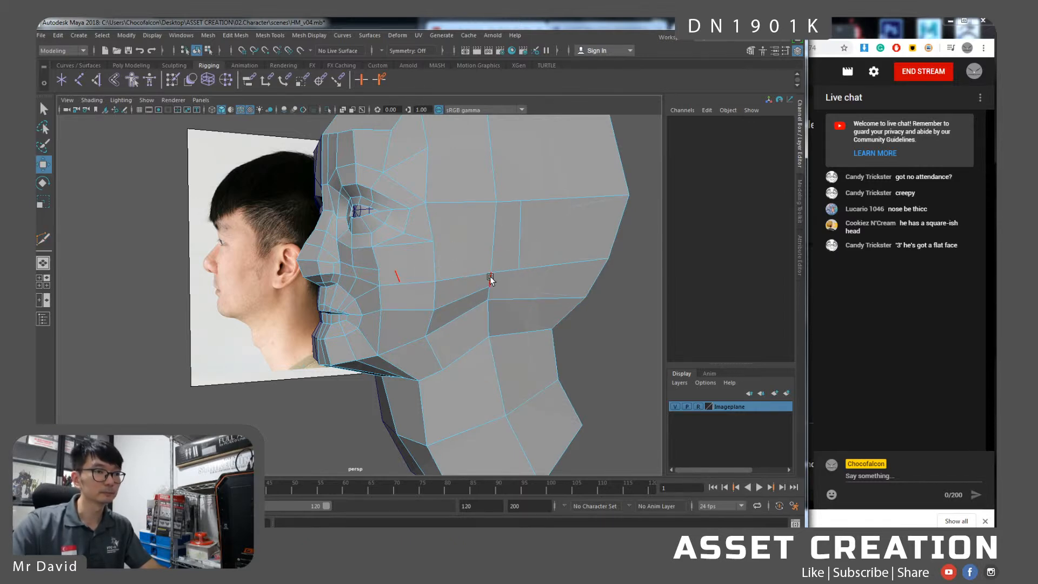
# In vertex mode, reposition the vertex just in front of the new edge's lower end, then select the vertex below it.
pyautogui.moveTo(488, 272); pyautogui.dragTo(452, 269, button='right')
pyautogui.click(492, 274)
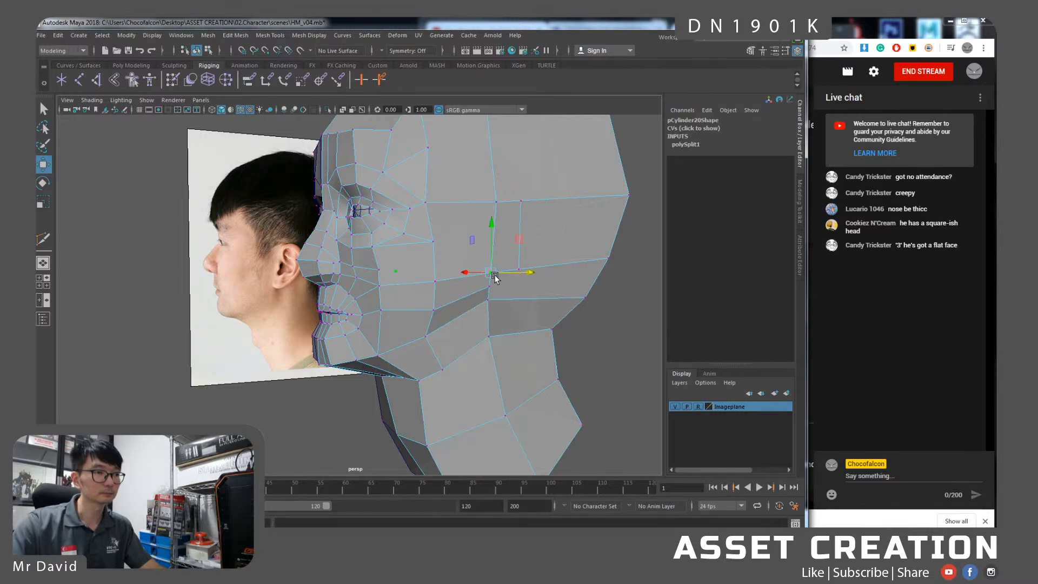
pyautogui.moveTo(514, 274); pyautogui.dragTo(479, 236)
pyautogui.click(490, 286)
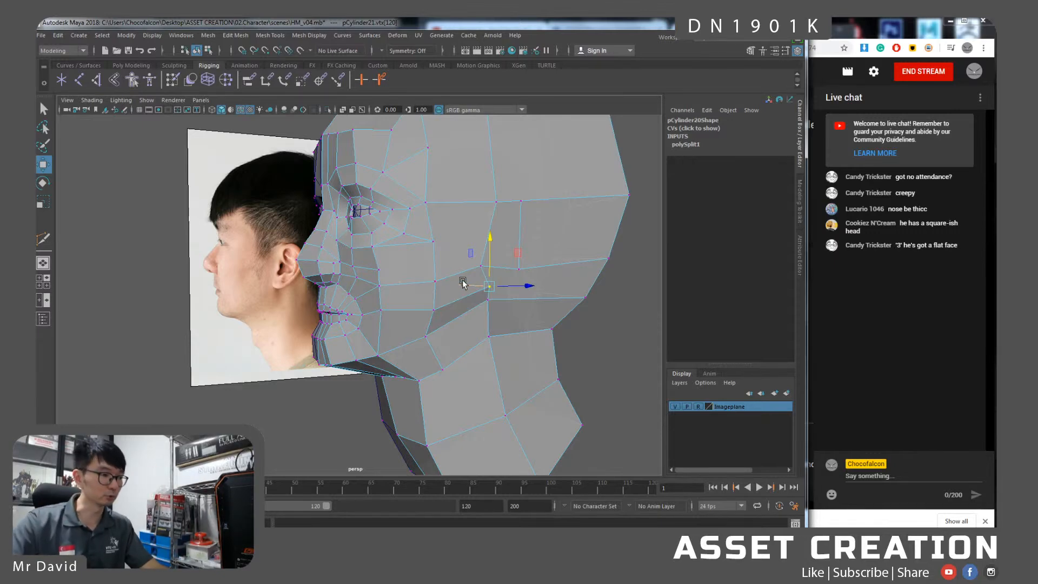
# Switch to Microsoft Teams in the browser and open the ASSET CREATION channel's file list.
pyautogui.click(237, 541)
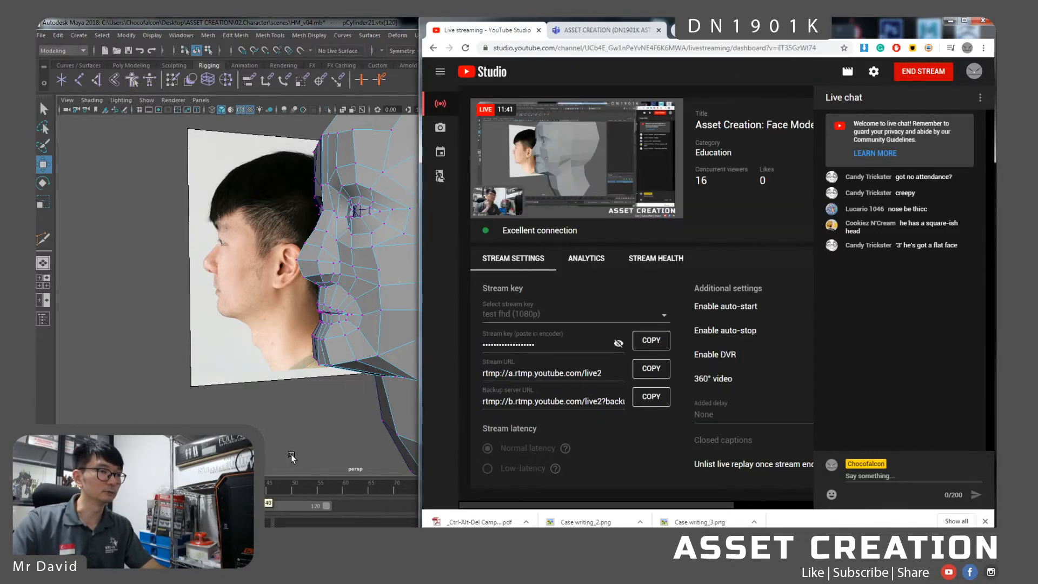
pyautogui.click(611, 30)
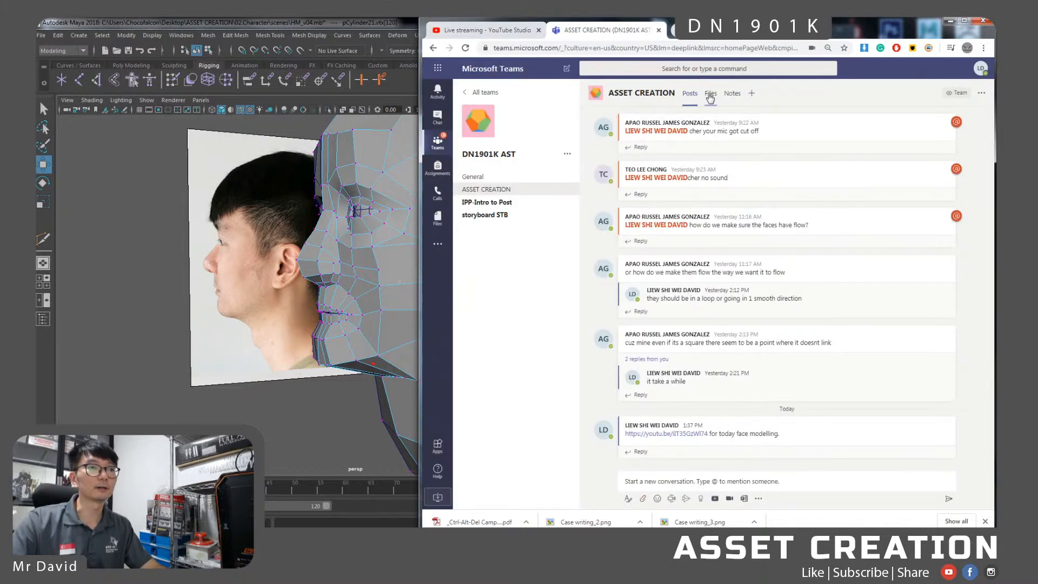
pyautogui.click(711, 93)
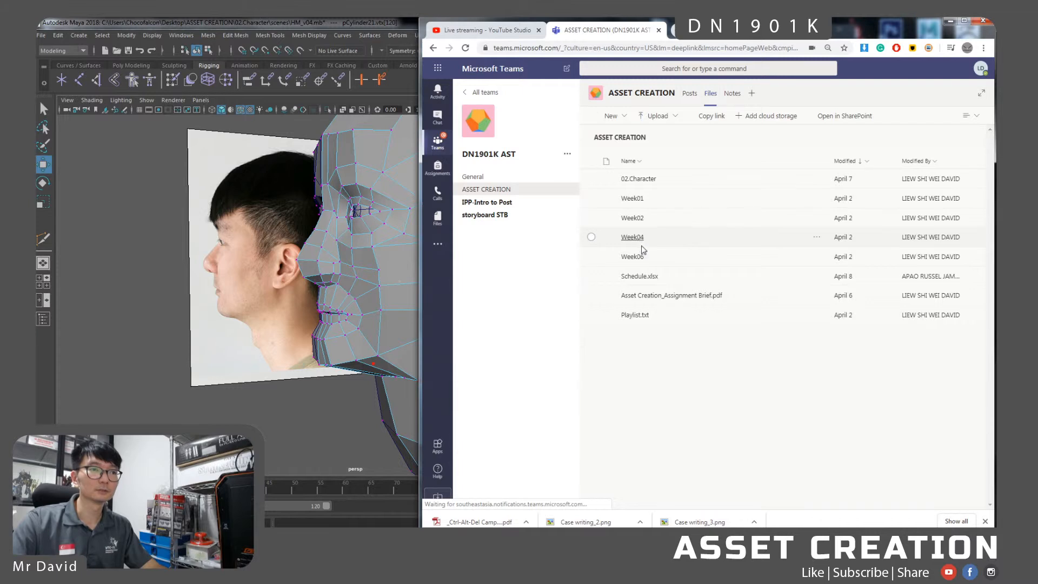
pyautogui.click(642, 244)
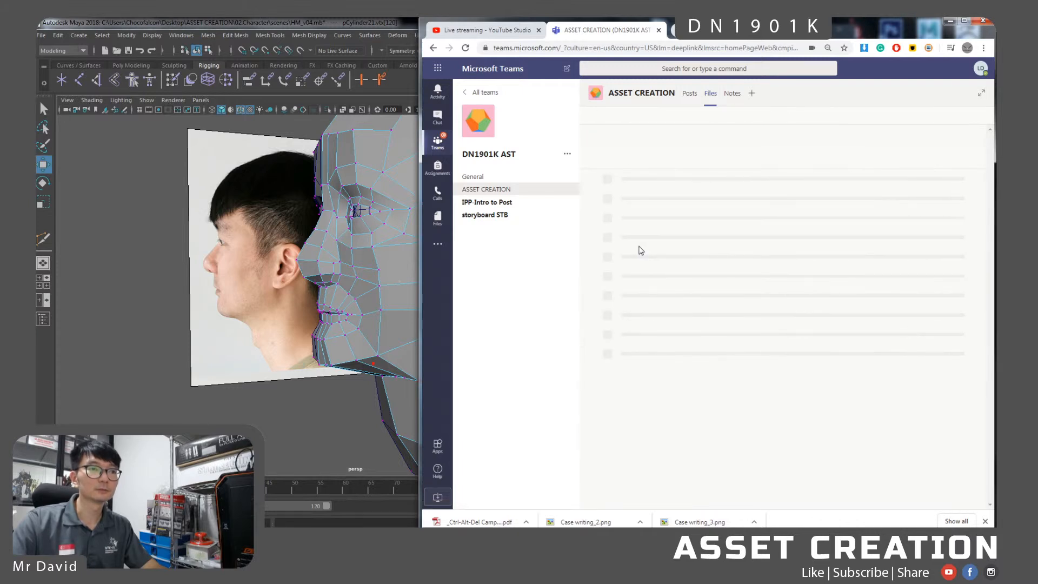
pyautogui.click(619, 138)
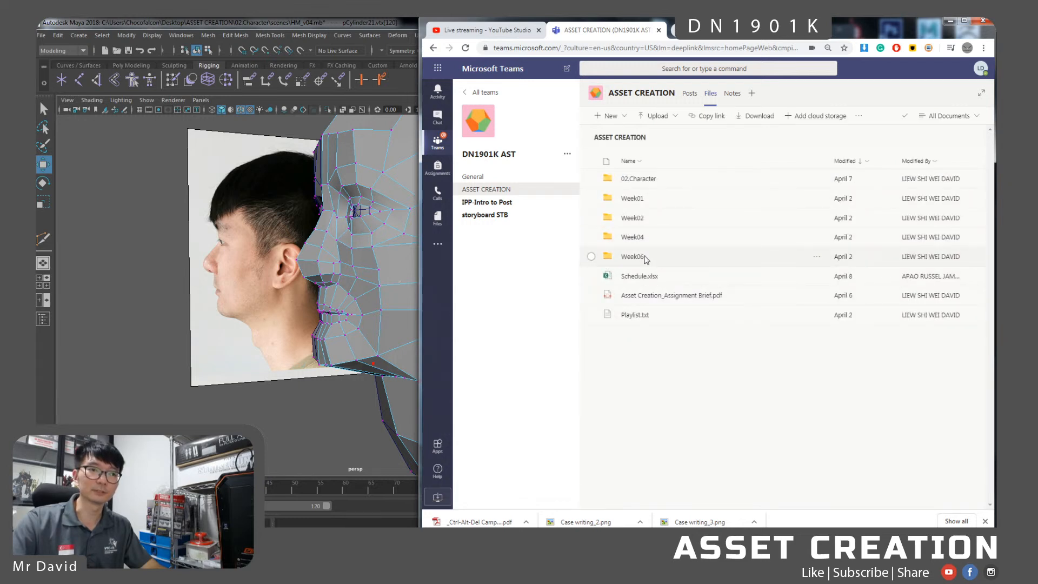
# Open the head folder inside Week06 in tile view, try to view the da6gckr wireframe head image, and return to the live stream page.
pyautogui.click(646, 259)
pyautogui.click(662, 185)
pyautogui.click(662, 189)
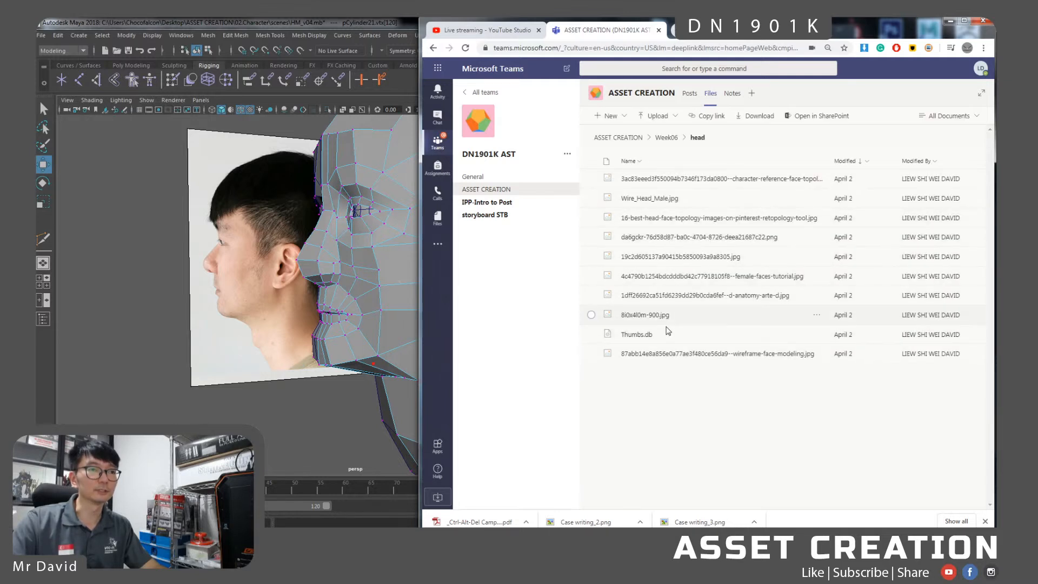
pyautogui.click(973, 115)
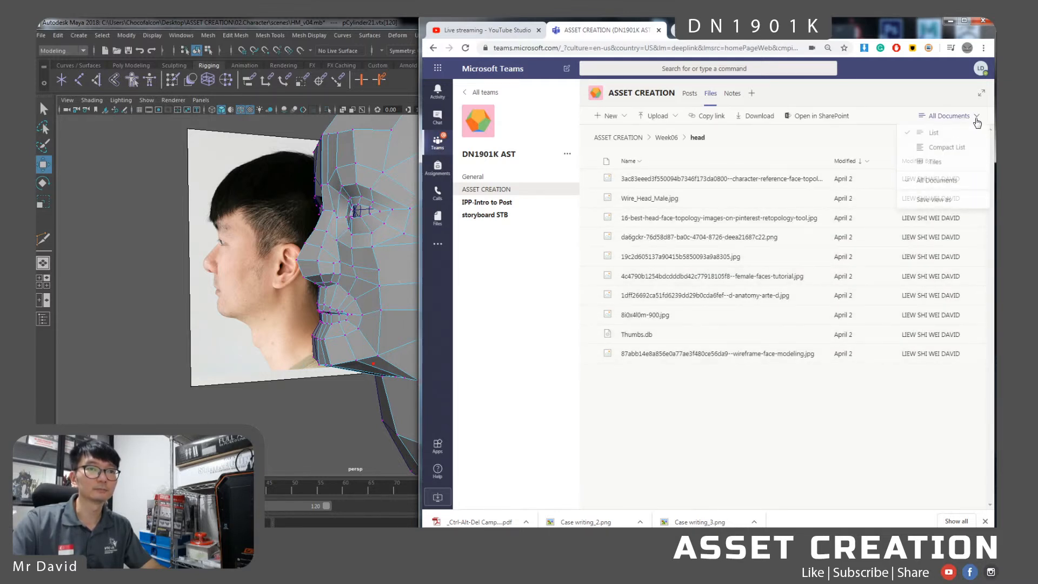
pyautogui.click(934, 162)
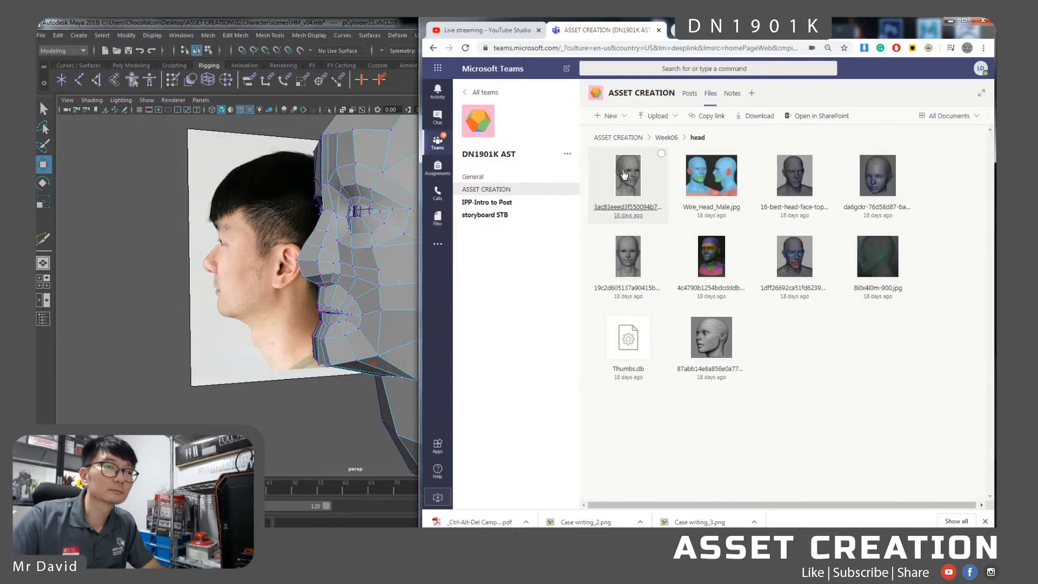
pyautogui.click(877, 179)
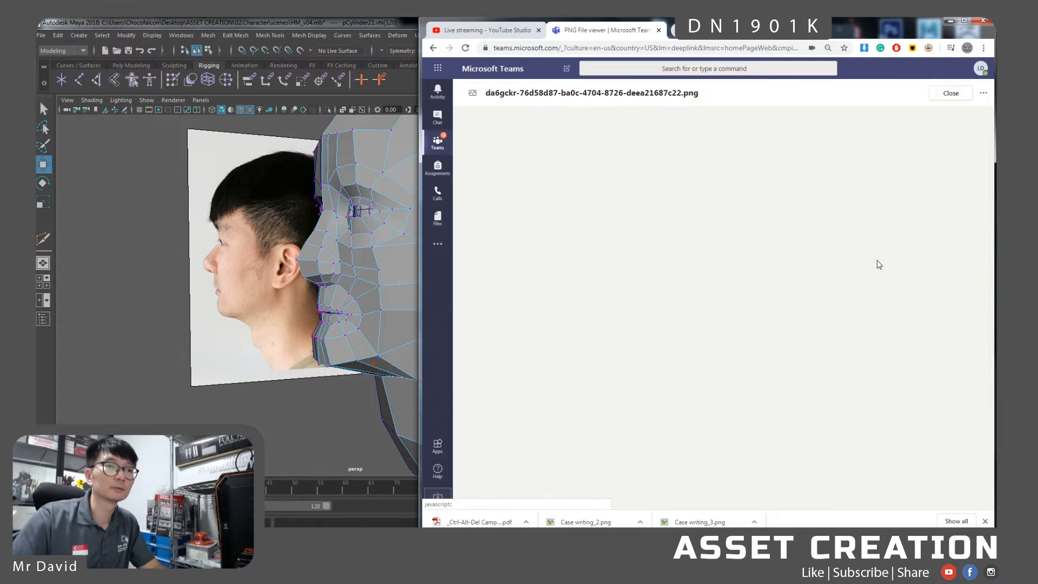
pyautogui.click(493, 31)
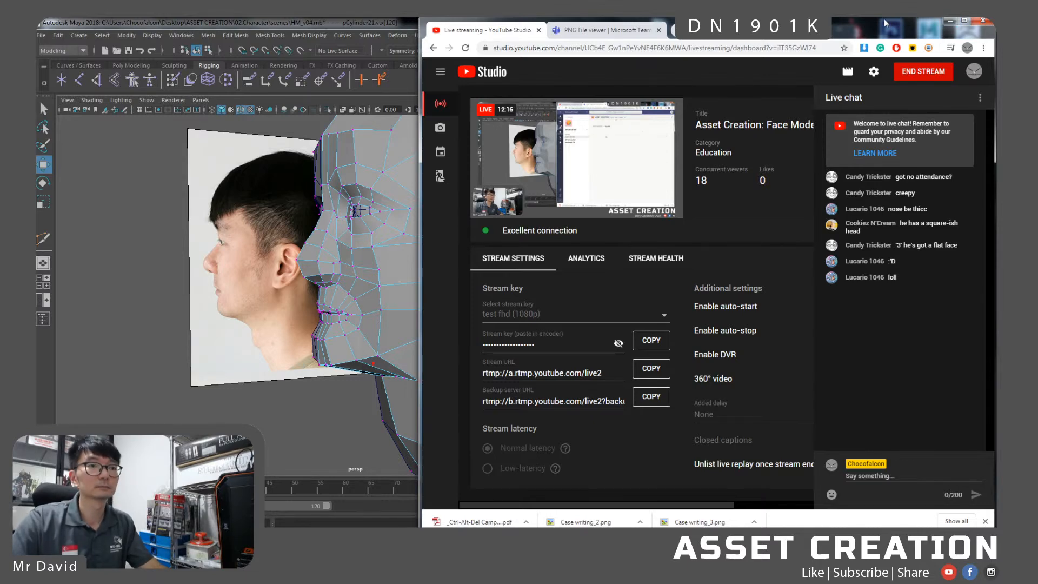
# Switch to the desktop and open the local folder ASSET CREATION > Doc > Week06 > head.
pyautogui.press('super+d')
pyautogui.doubleClick(49, 141)
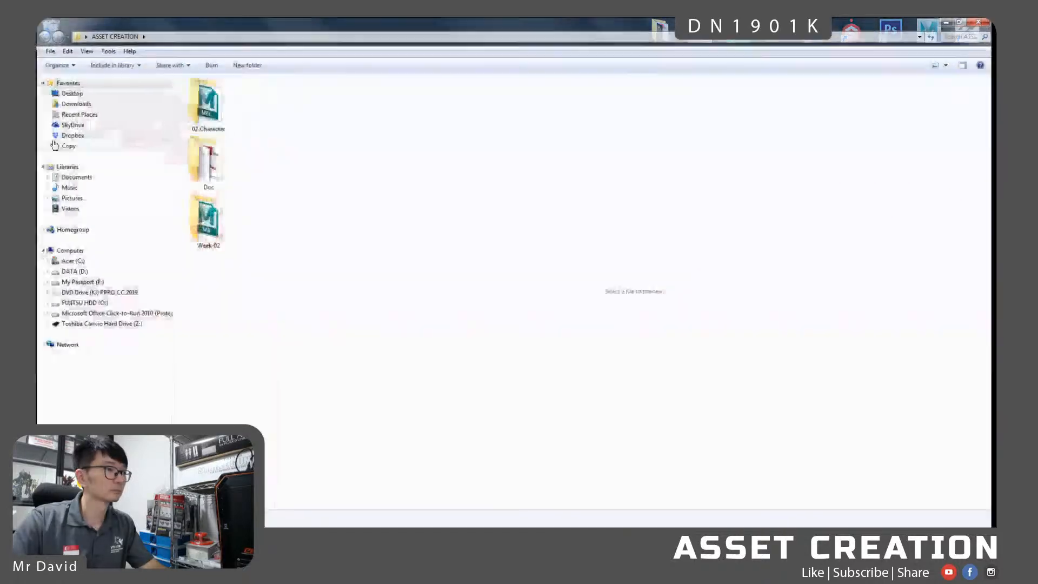
pyautogui.click(213, 156)
pyautogui.doubleClick(213, 156)
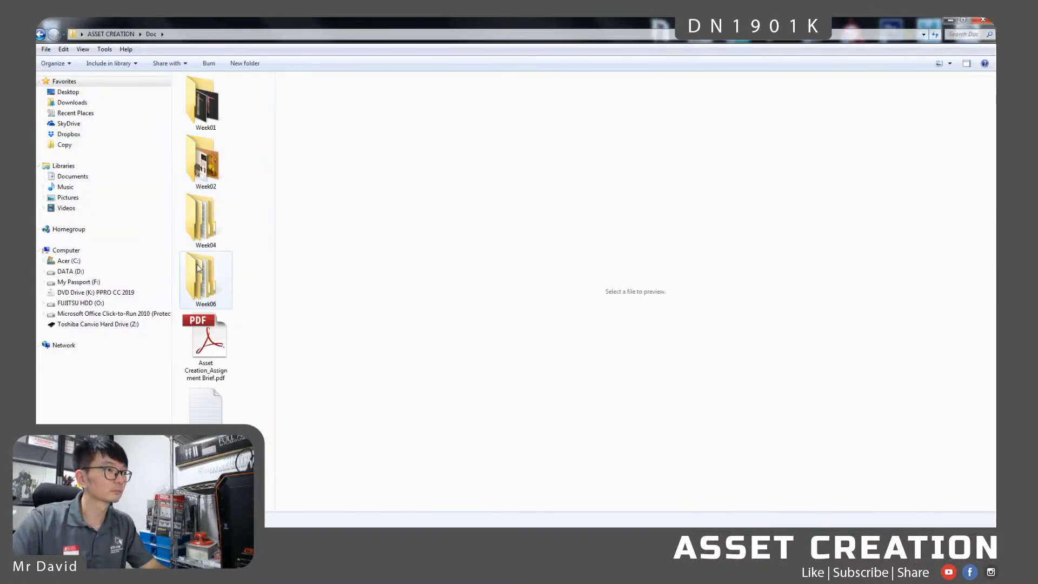
pyautogui.doubleClick(203, 278)
pyautogui.doubleClick(229, 129)
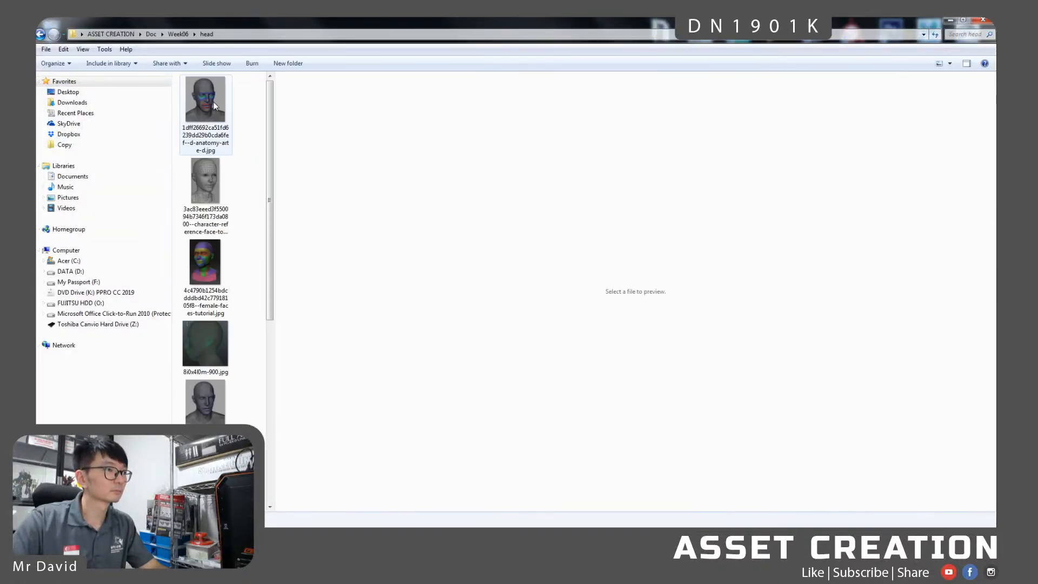
# Preview the head topology references and open the da6gckr PNG wireframe head in Windows Photo Viewer.
pyautogui.scroll(-4, 206, 270)
pyautogui.click(204, 184)
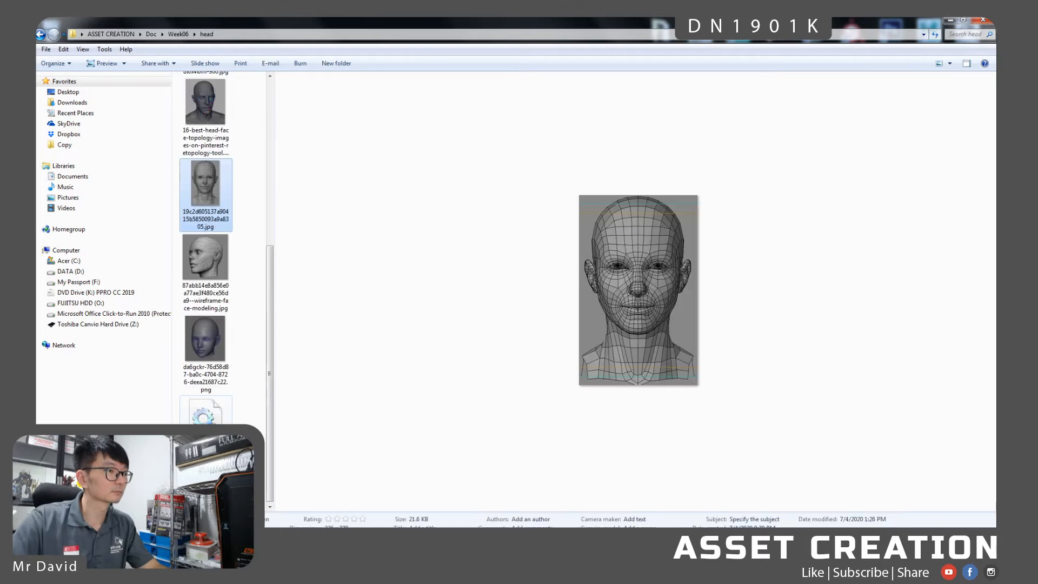
pyautogui.click(203, 348)
pyautogui.doubleClick(203, 350)
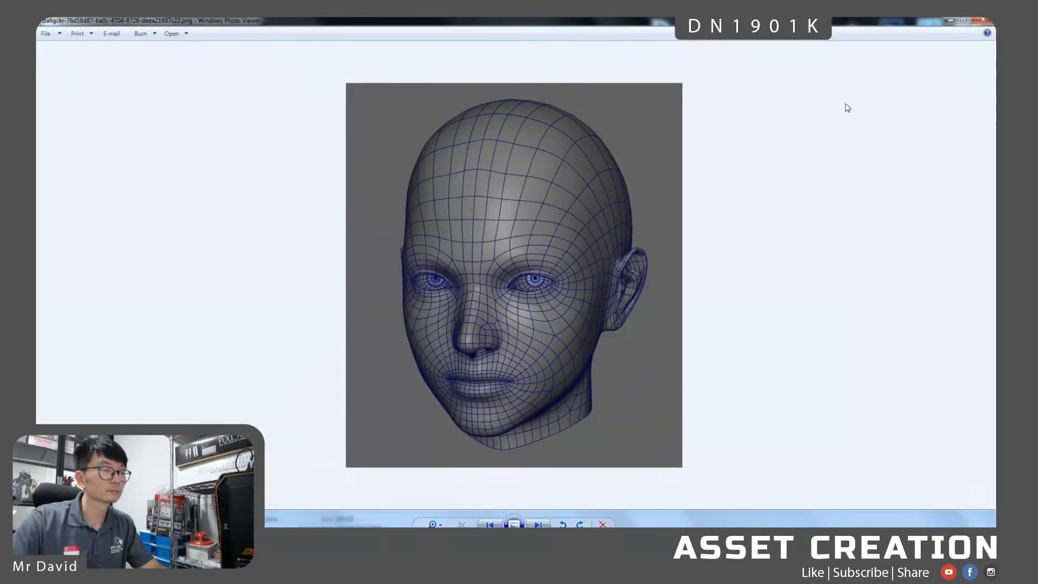
pyautogui.click(955, 23)
pyautogui.click(303, 543)
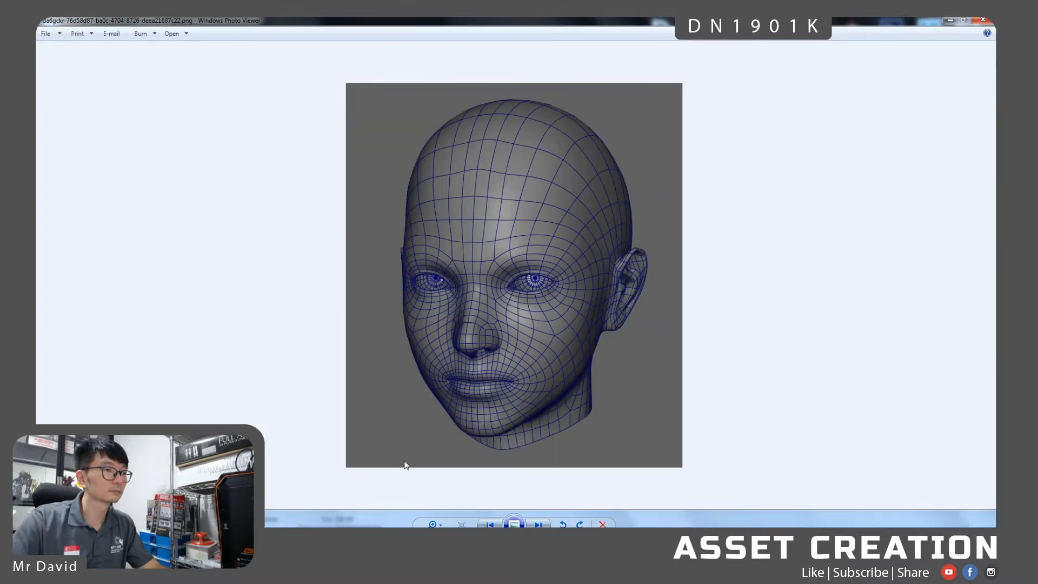
# Shrink the wireframe reference image window and place it over the live chat beside the Maya window.
pyautogui.click(963, 20)
pyautogui.moveTo(587, 207); pyautogui.dragTo(833, 206)
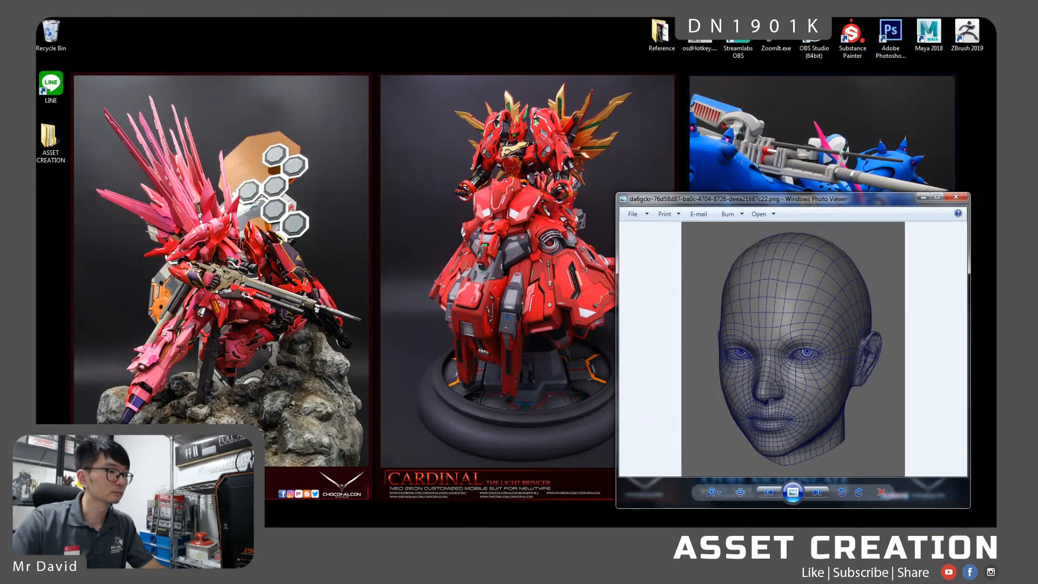
pyautogui.click(302, 544)
pyautogui.click(216, 543)
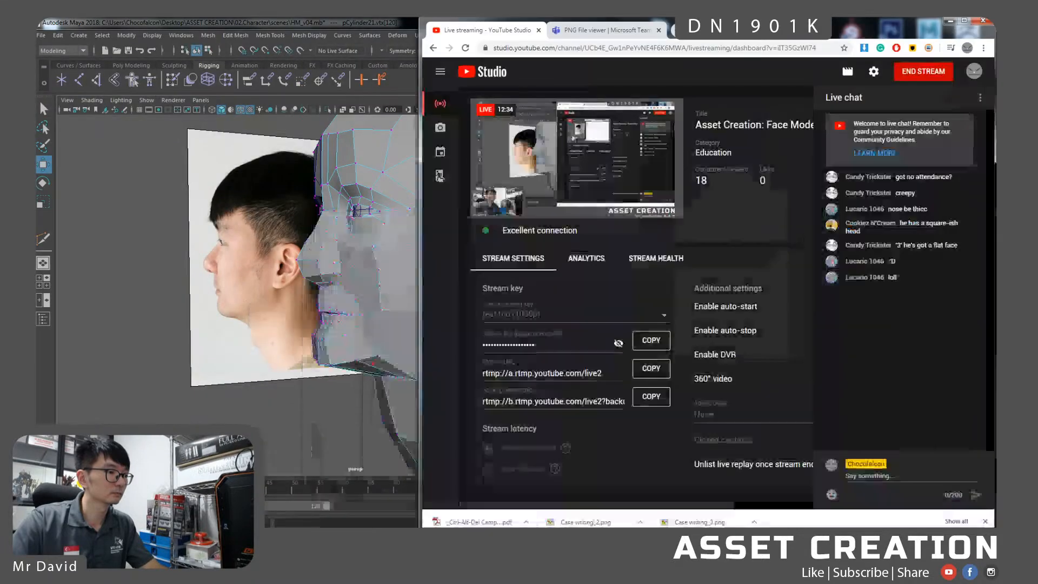
pyautogui.click(274, 325)
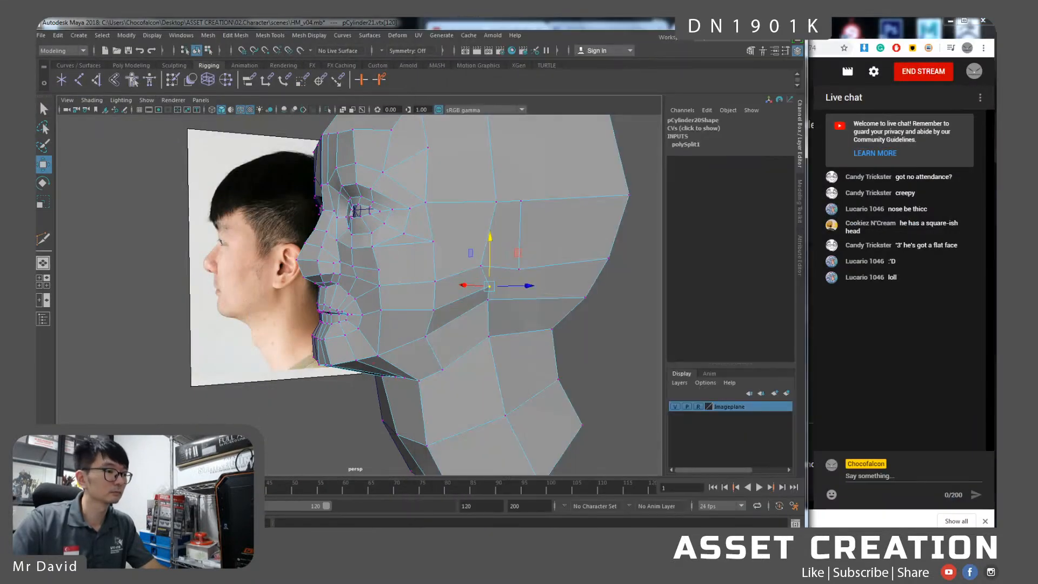
pyautogui.click(330, 540)
pyautogui.moveTo(616, 290); pyautogui.dragTo(762, 286)
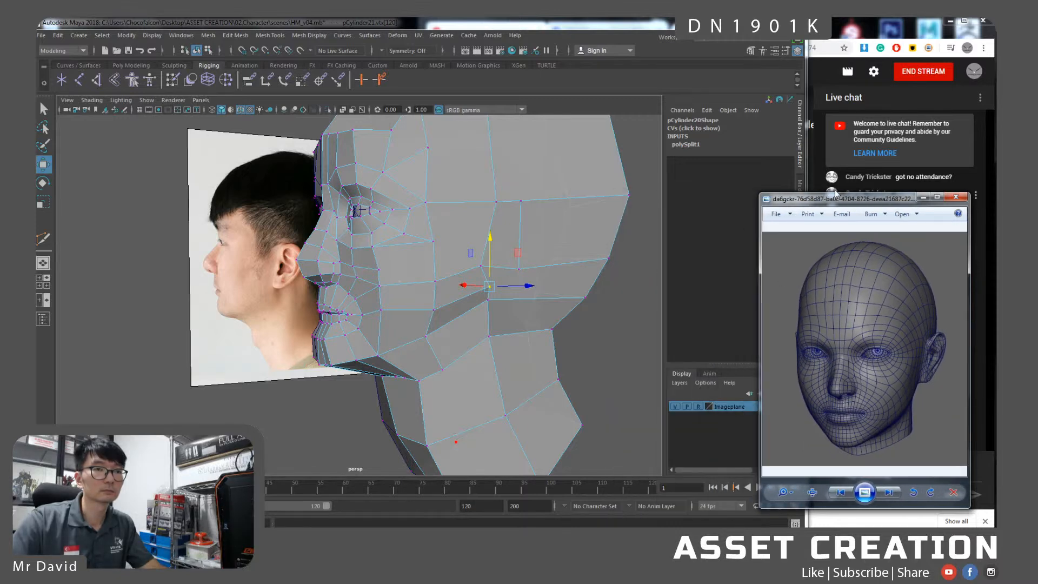
pyautogui.moveTo(835, 192); pyautogui.dragTo(836, 36)
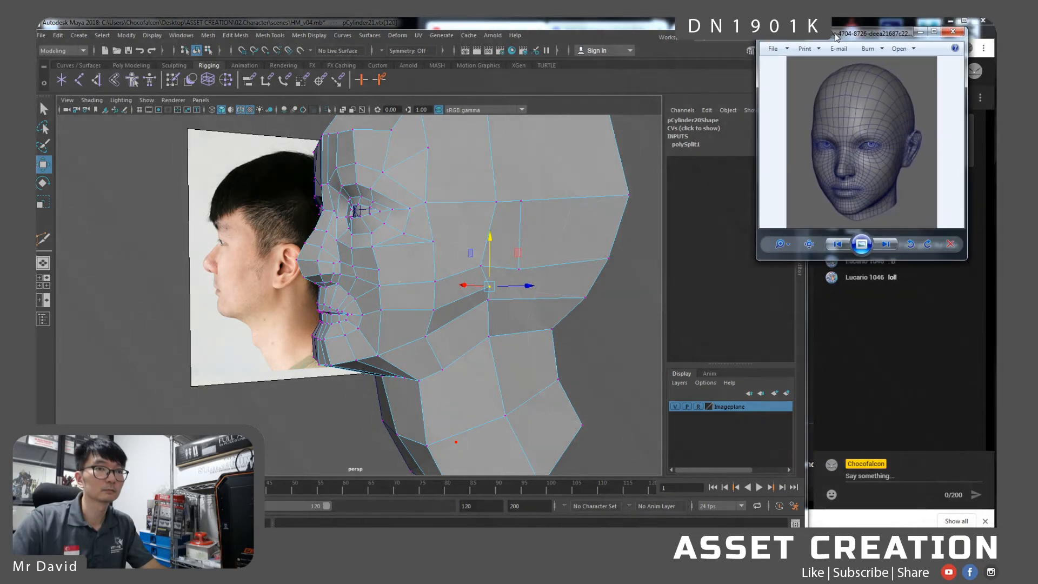
# Bring the wireframe reference image in front of the browser and zoom in on its face.
pyautogui.click(877, 264)
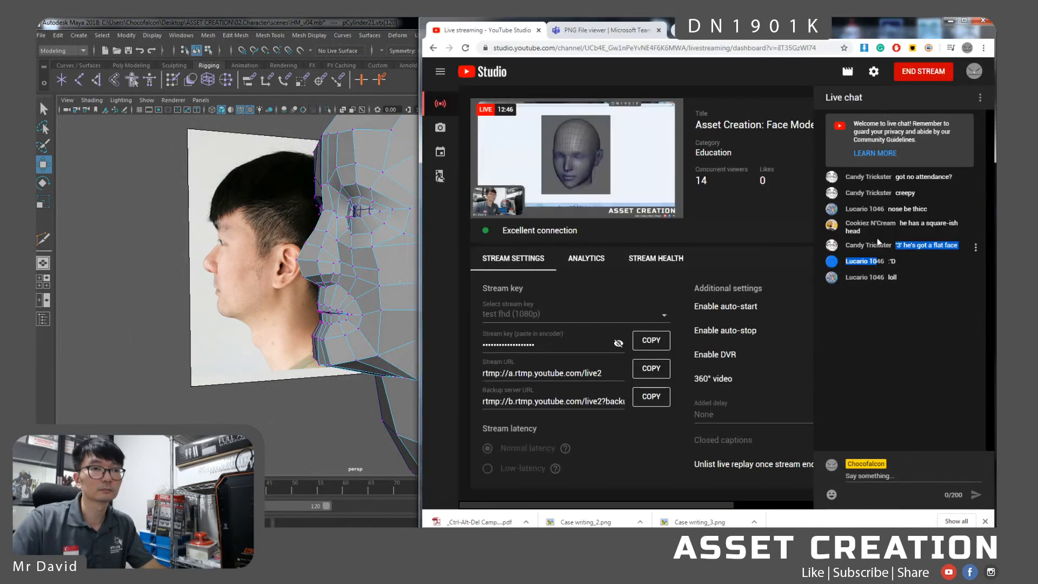
pyautogui.hotkey('alt', 'Tab')
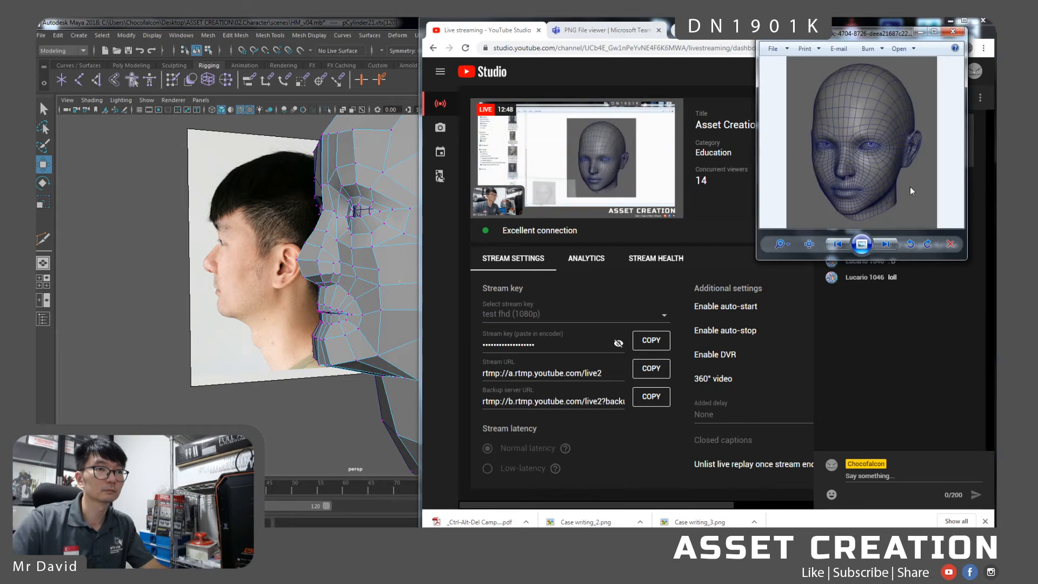
pyautogui.scroll(3, 897, 181)
pyautogui.moveTo(895, 170); pyautogui.dragTo(897, 172)
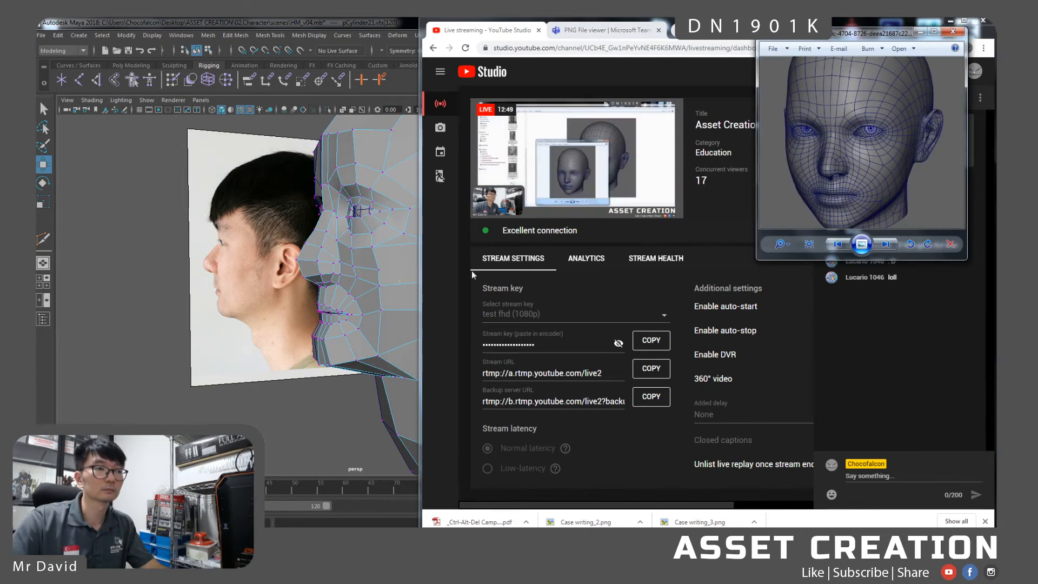
# In Maya, cut a diagonal edge from the jaw-corner vertex to the lower end of the new vertical edge.
pyautogui.click(367, 269)
pyautogui.keyDown('alt'); pyautogui.moveTo(415, 290); pyautogui.dragTo(440, 303); pyautogui.keyUp('alt')
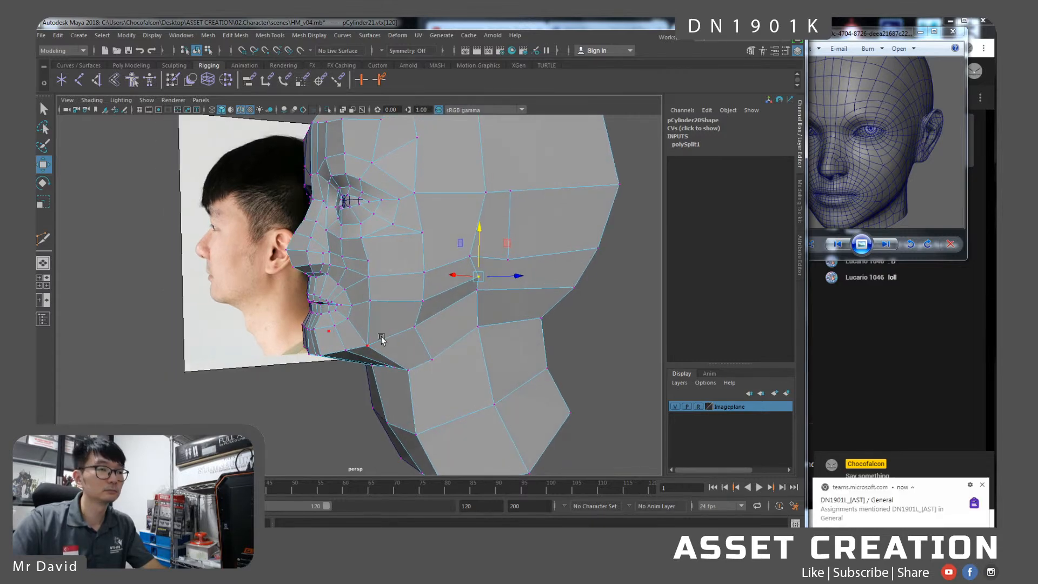
pyautogui.keyDown('alt'); pyautogui.moveTo(439, 311); pyautogui.dragTo(442, 286); pyautogui.keyUp('alt')
pyautogui.click(442, 296)
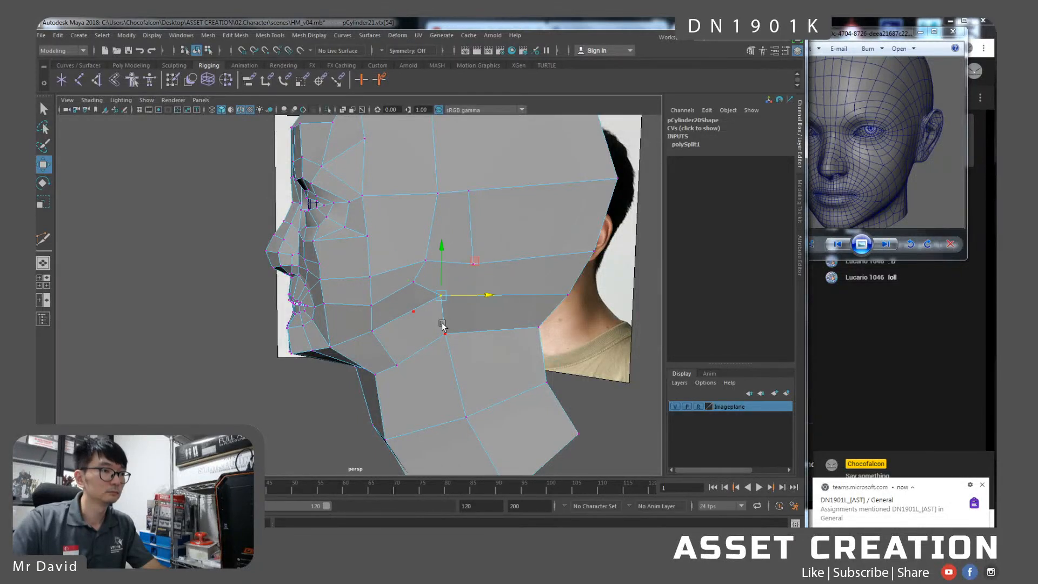
pyautogui.keyDown('shift'); pyautogui.moveTo(443, 296); pyautogui.dragTo(400, 294, button='right'); pyautogui.keyUp('shift')
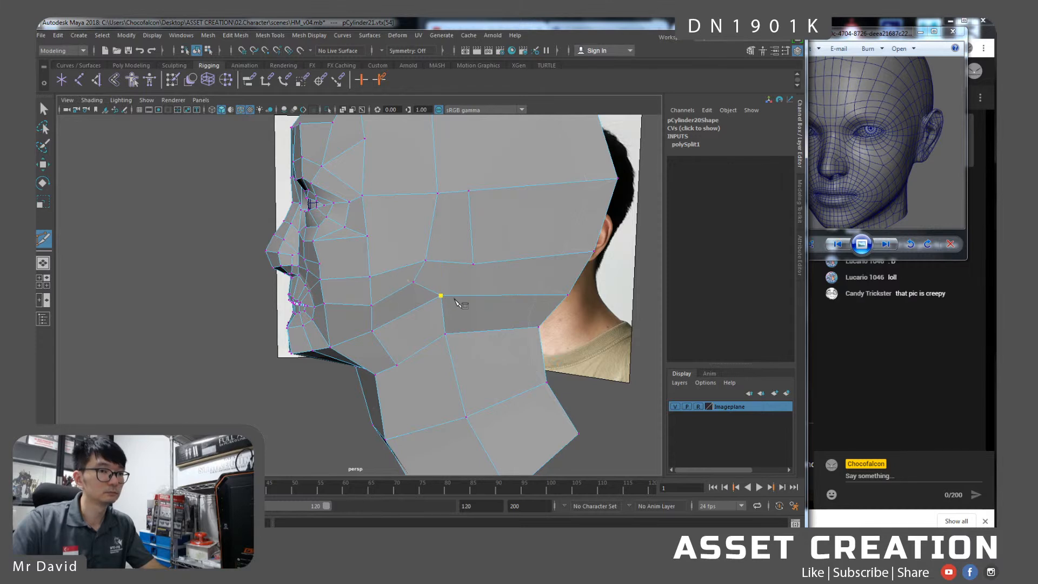
pyautogui.click(474, 265)
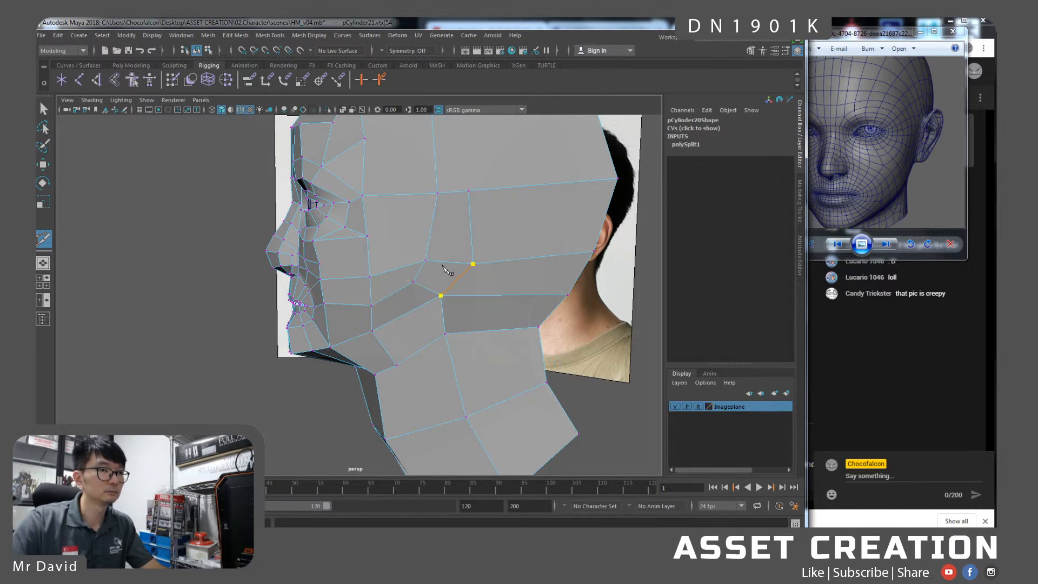
pyautogui.press('w')
# In the side view, move the vertex at the lower end of the new vertical edge slightly forward toward the face.
pyautogui.click(473, 265)
pyautogui.press('space')
pyautogui.moveTo(457, 279); pyautogui.dragTo(496, 281)
pyautogui.keyDown('alt'); pyautogui.moveTo(533, 402); pyautogui.dragTo(465, 311, button='middle'); pyautogui.keyUp('alt')
pyautogui.keyDown('alt'); pyautogui.moveTo(466, 311); pyautogui.dragTo(473, 360, button='right'); pyautogui.keyUp('alt')
pyautogui.keyDown('alt'); pyautogui.moveTo(458, 337); pyautogui.dragTo(427, 328, button='middle'); pyautogui.keyUp('alt')
pyautogui.moveTo(499, 293); pyautogui.dragTo(484, 292)
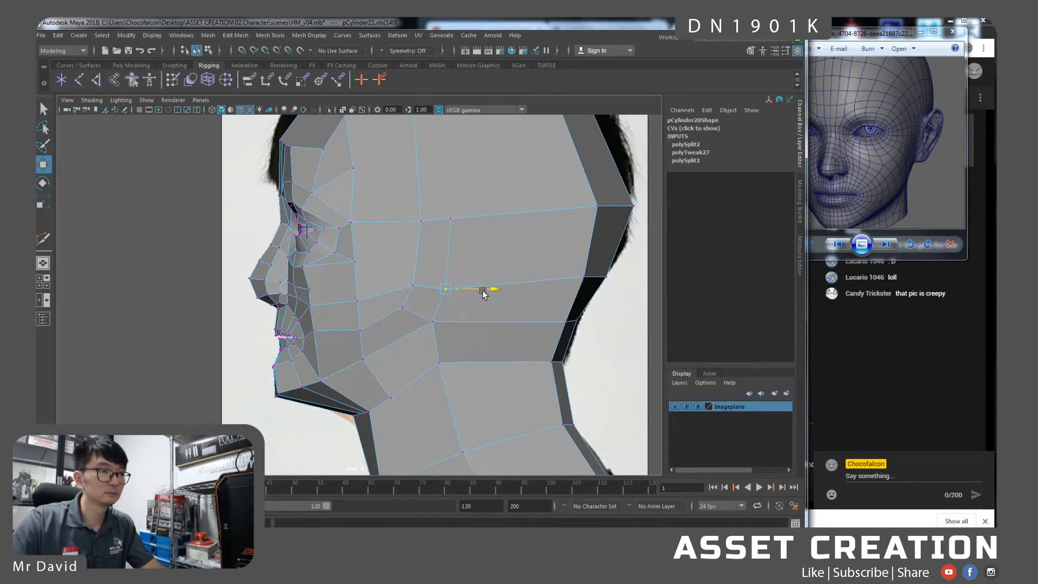
# Cut a vertical edge line from the jaw-corner vertex up to the temple-level edge, and shift the jaw-corner vertex backward.
pyautogui.click(435, 327)
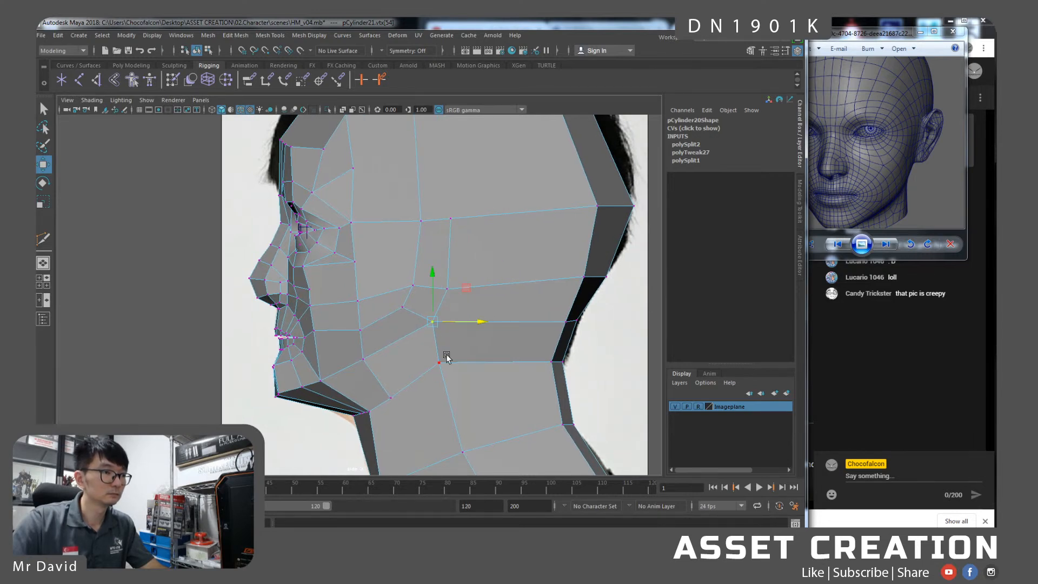
pyautogui.keyDown('shift'); pyautogui.moveTo(457, 362); pyautogui.dragTo(405, 360, button='right'); pyautogui.keyUp('shift')
pyautogui.click(441, 362)
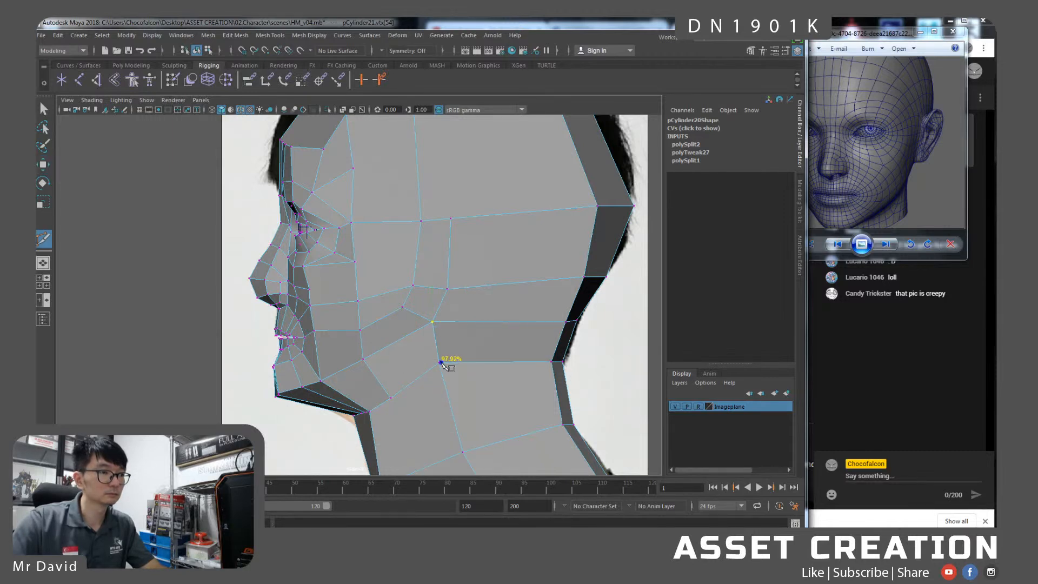
pyautogui.click(470, 321)
pyautogui.click(477, 287)
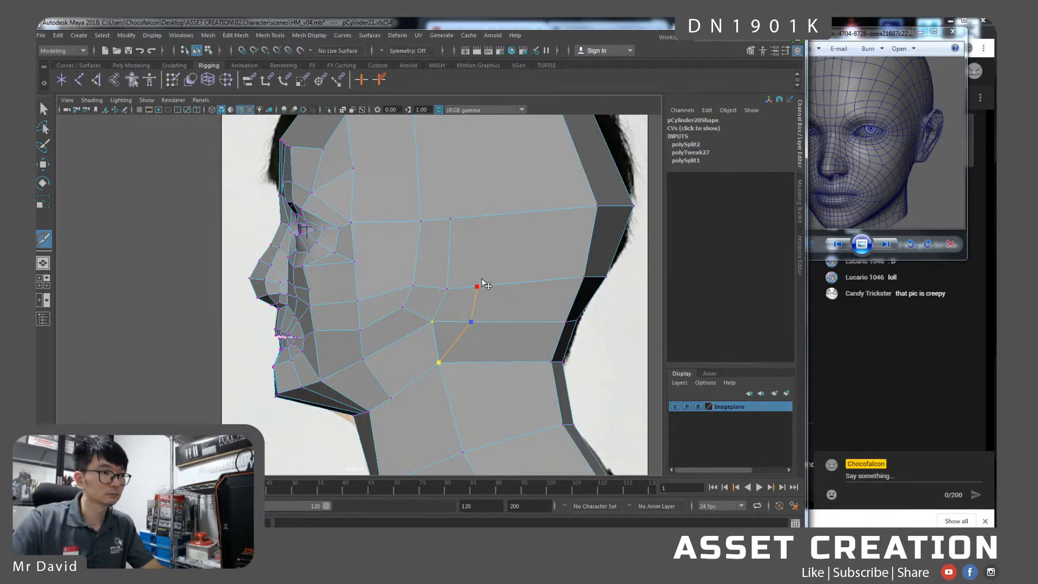
pyautogui.click(480, 217)
pyautogui.press('Return')
pyautogui.click(438, 366)
pyautogui.moveTo(479, 361); pyautogui.dragTo(501, 363)
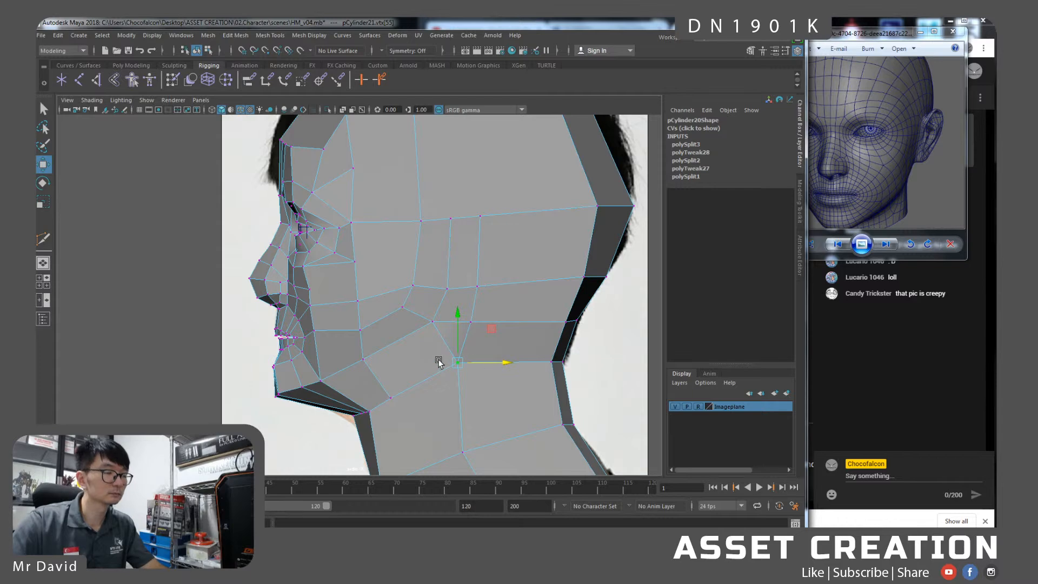
# Turn on X-Ray in the side view, and lower the rear jaw vertex and the vertex beneath the ear to match the photo.
pyautogui.keyDown('alt'); pyautogui.moveTo(439, 363); pyautogui.dragTo(451, 347, button='middle'); pyautogui.keyUp('alt')
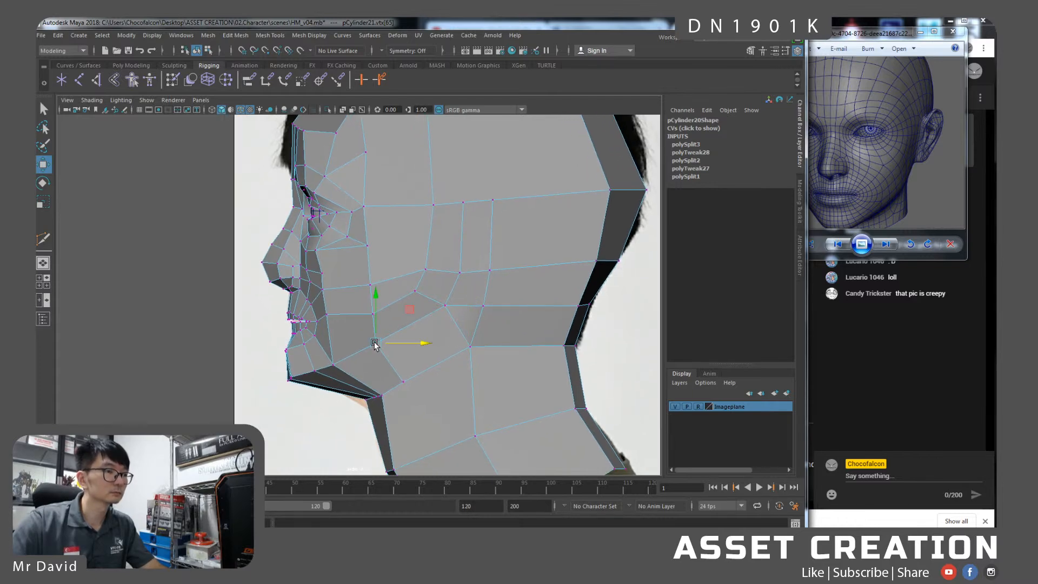
pyautogui.click(375, 344)
pyautogui.click(343, 110)
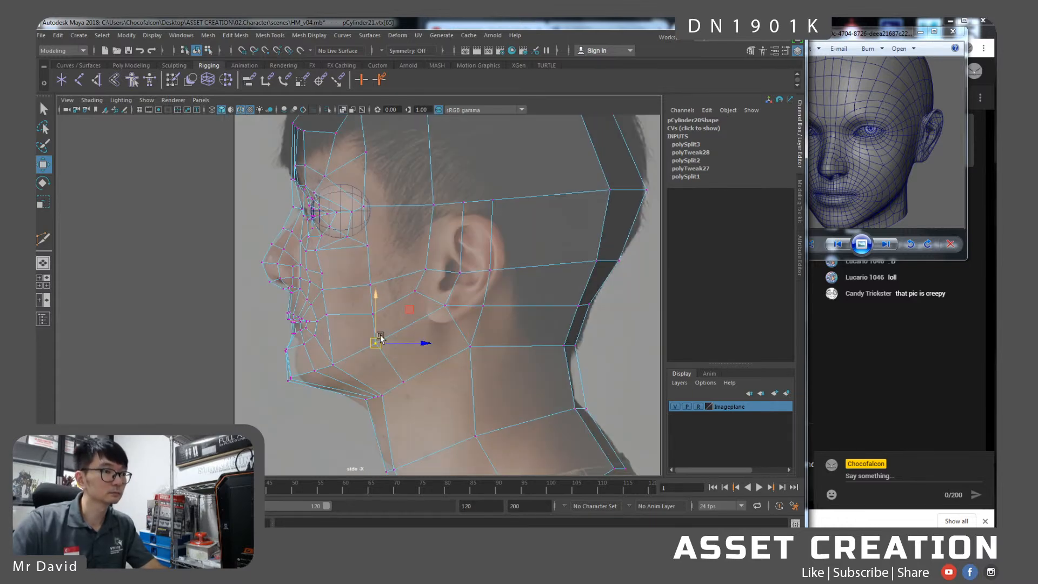
pyautogui.moveTo(409, 309); pyautogui.dragTo(422, 324)
pyautogui.click(445, 305)
pyautogui.moveTo(478, 272); pyautogui.dragTo(476, 291)
# Lower the cheek vertices between the mouth corner and the earlobe into a roughly horizontal row.
pyautogui.moveTo(408, 285); pyautogui.dragTo(427, 300)
pyautogui.moveTo(451, 263); pyautogui.dragTo(449, 283)
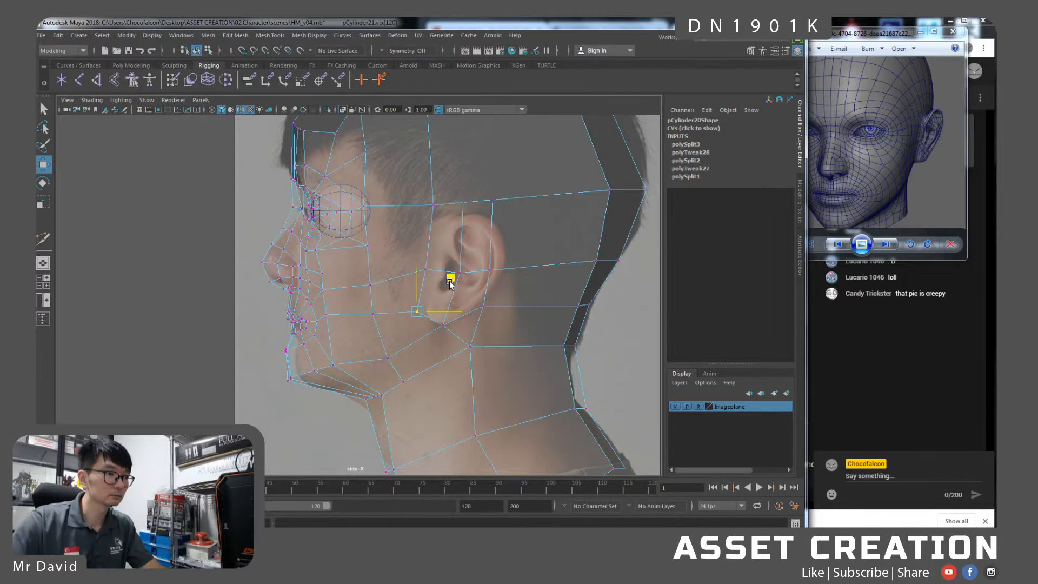
pyautogui.click(342, 308)
pyautogui.moveTo(326, 282); pyautogui.dragTo(418, 294)
pyautogui.click(377, 314)
pyautogui.click(421, 313)
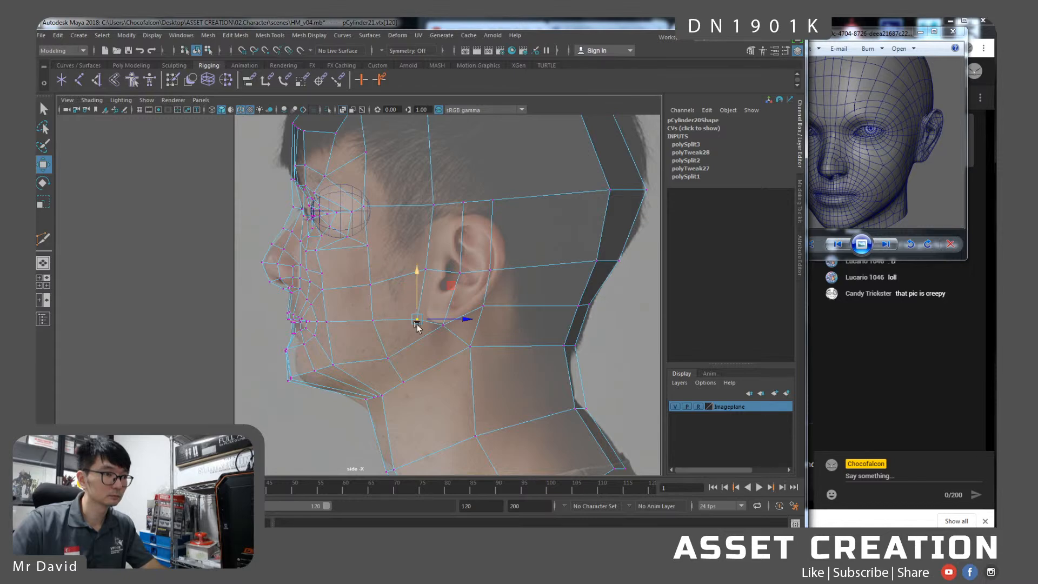
# Turn on the smooth preview and adjust the chin-tip vertices against the photo's chin profile.
pyautogui.scroll(2, 416, 326)
pyautogui.keyDown('alt'); pyautogui.moveTo(416, 326); pyautogui.dragTo(358, 328, button='middle'); pyautogui.keyUp('alt')
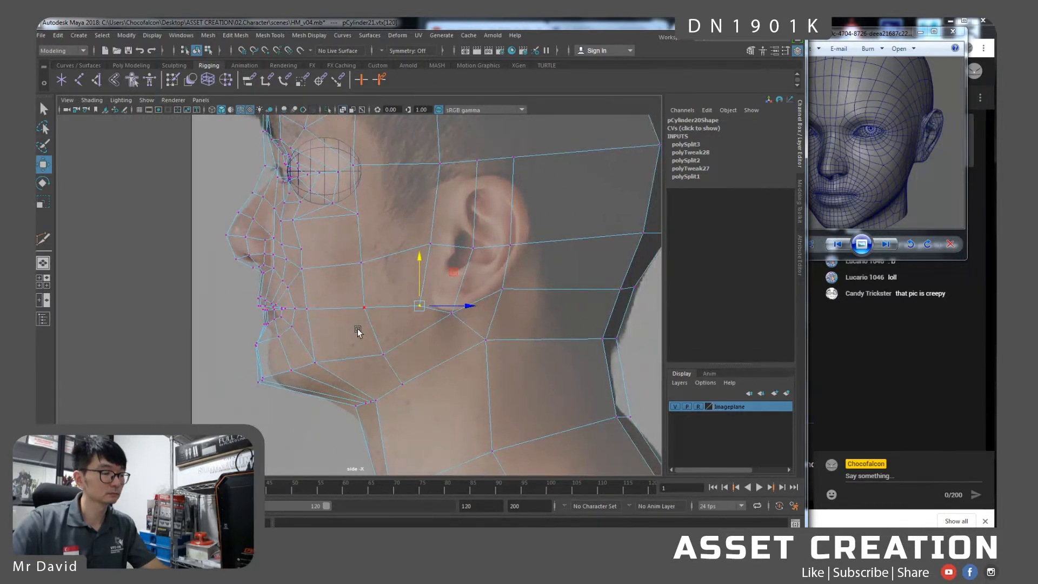
pyautogui.press('3')
pyautogui.moveTo(248, 340); pyautogui.dragTo(296, 351)
pyautogui.keyDown('alt'); pyautogui.moveTo(292, 357); pyautogui.dragTo(280, 350, button='middle'); pyautogui.keyUp('alt')
pyautogui.moveTo(286, 404); pyautogui.dragTo(232, 357)
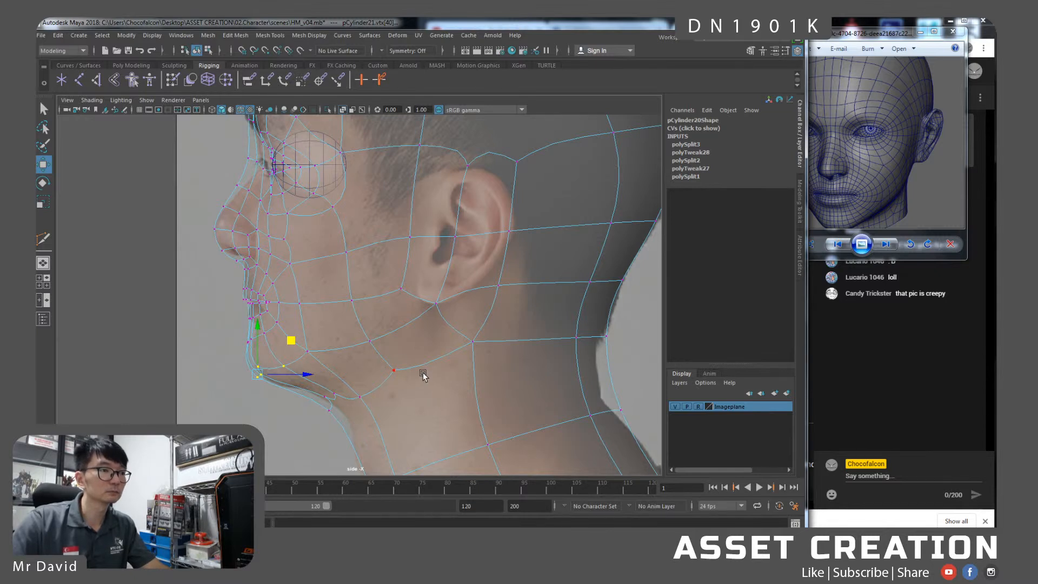
# On the unsmoothed mesh, nudge the front jaw vertex down and the rear jaw vertex forward along the jaw line.
pyautogui.press('1')
pyautogui.click(300, 356)
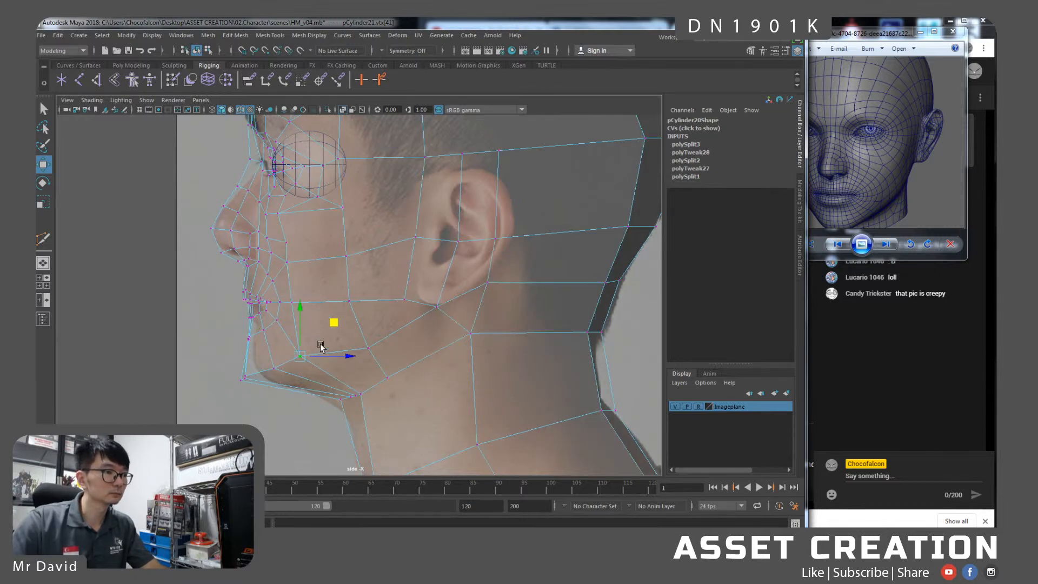
pyautogui.moveTo(301, 327); pyautogui.dragTo(303, 331)
pyautogui.click(380, 344)
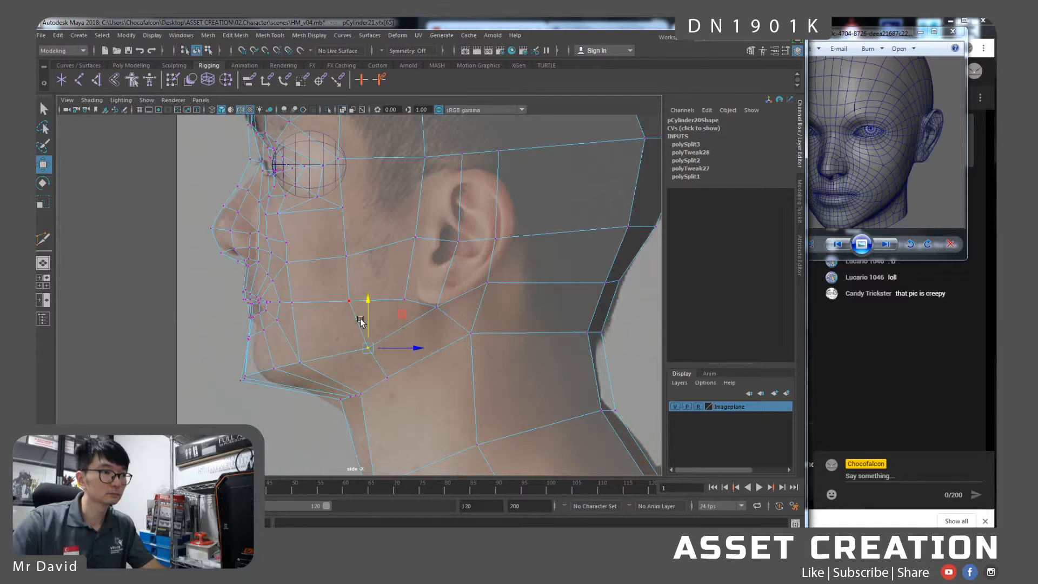
pyautogui.moveTo(400, 350); pyautogui.dragTo(389, 350)
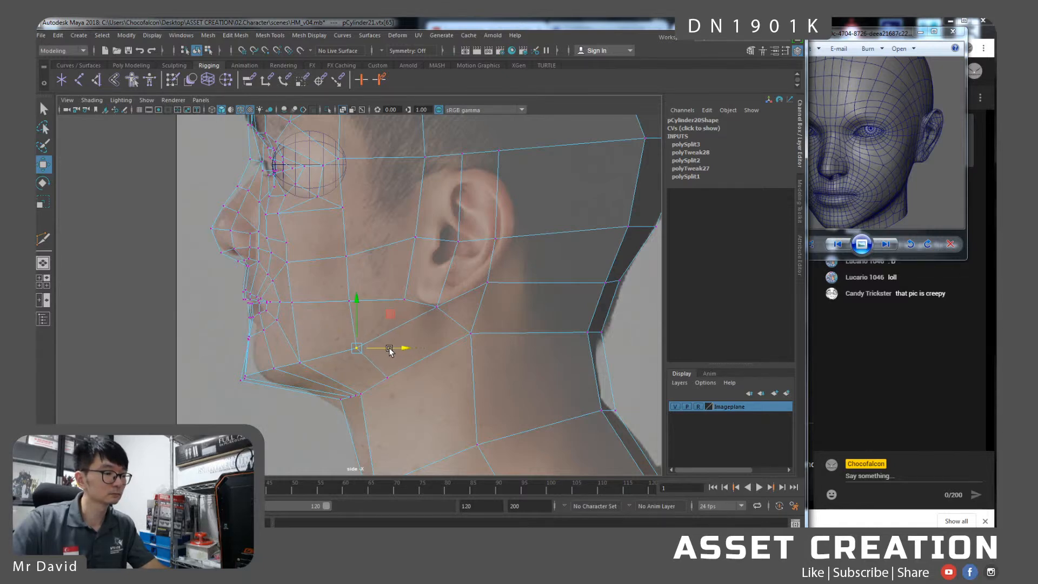
# With the smooth preview on, select the edges crossing the jaw band and connect them with a new edge line along the jaw.
pyautogui.press('3')
pyautogui.moveTo(427, 311); pyautogui.dragTo(426, 250, button='right')
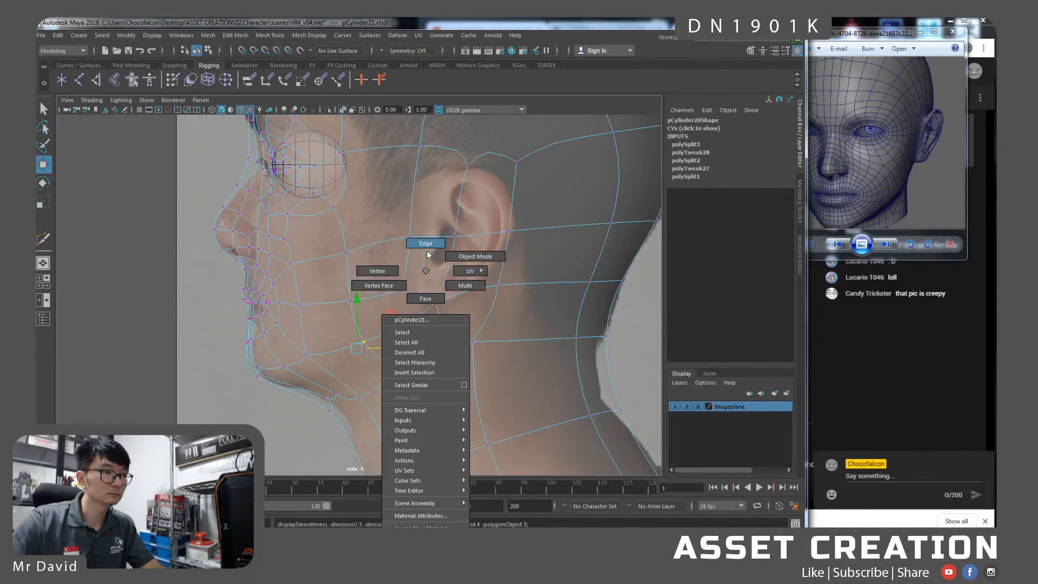
pyautogui.click(292, 392)
pyautogui.keyDown('shift'); pyautogui.click(446, 319); pyautogui.keyUp('shift')
pyautogui.keyDown('shift'); pyautogui.click(300, 375); pyautogui.keyUp('shift')
pyautogui.keyDown('shift'); pyautogui.moveTo(317, 361); pyautogui.dragTo(320, 373, button='right'); pyautogui.keyUp('shift')
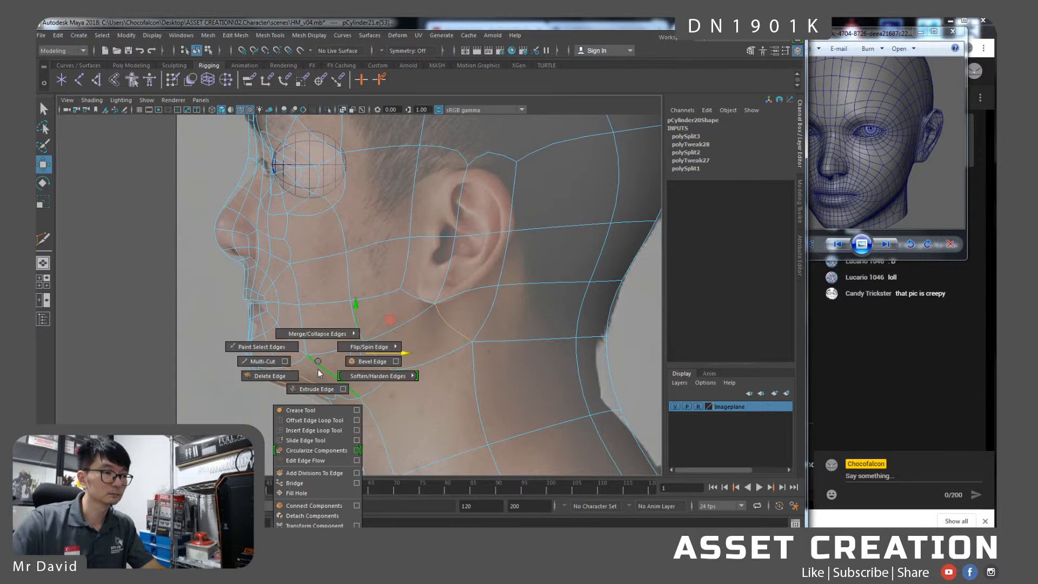
pyautogui.keyDown('shift'); pyautogui.moveTo(306, 490); pyautogui.dragTo(314, 505, button='right'); pyautogui.keyUp('shift')
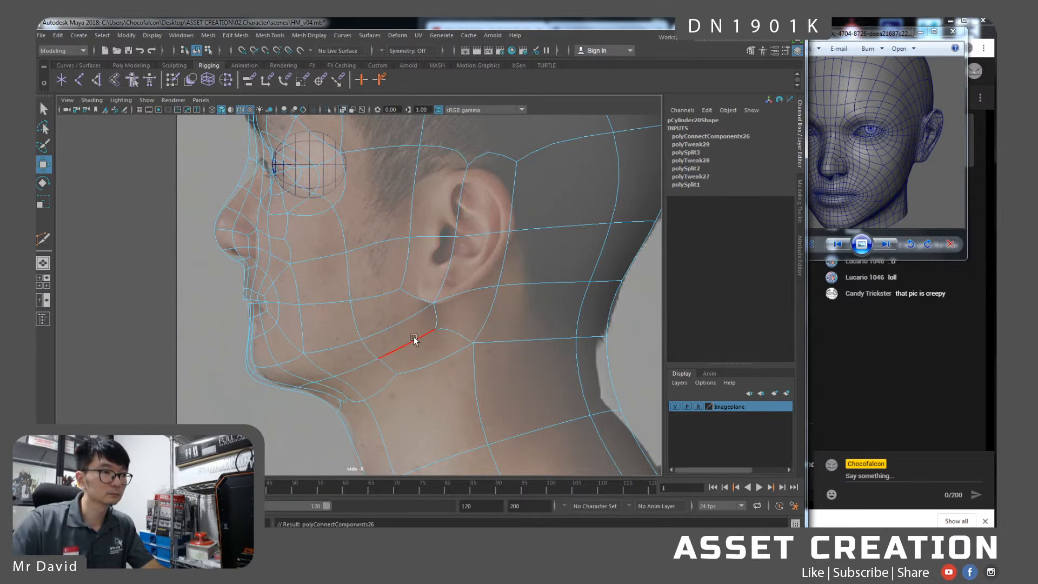
# In the perspective view with X-Ray off, select the new jaw-line edges and nudge them slightly sideways.
pyautogui.press('space')
pyautogui.moveTo(384, 342); pyautogui.dragTo(386, 321)
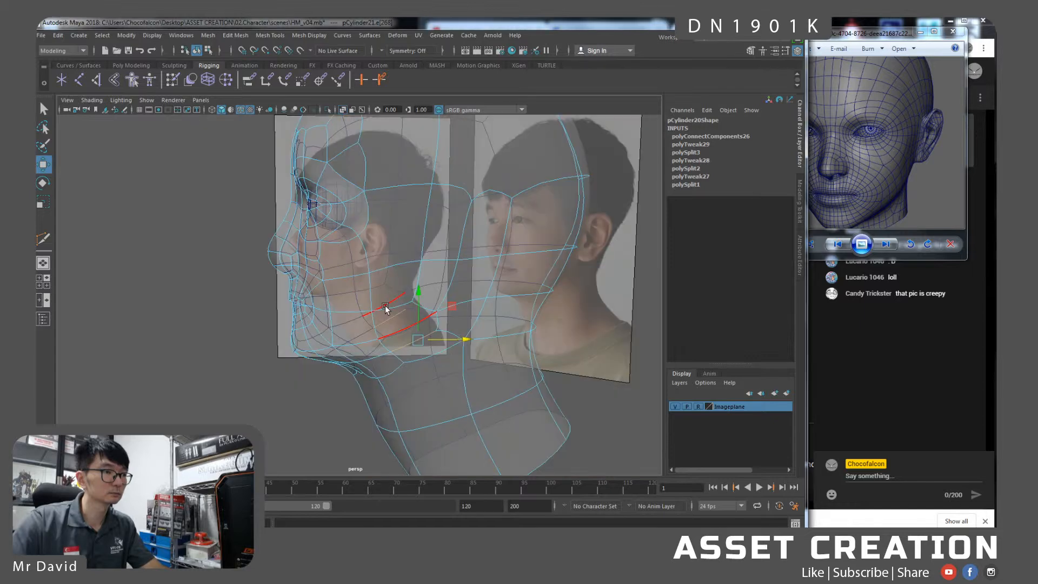
pyautogui.click(343, 110)
pyautogui.keyDown('alt'); pyautogui.moveTo(378, 390); pyautogui.dragTo(401, 375); pyautogui.keyUp('alt')
pyautogui.click(470, 345)
pyautogui.keyDown('alt'); pyautogui.moveTo(469, 346); pyautogui.dragTo(459, 343, button='middle'); pyautogui.keyUp('alt')
pyautogui.keyDown('shift'); pyautogui.click(442, 342); pyautogui.keyUp('shift')
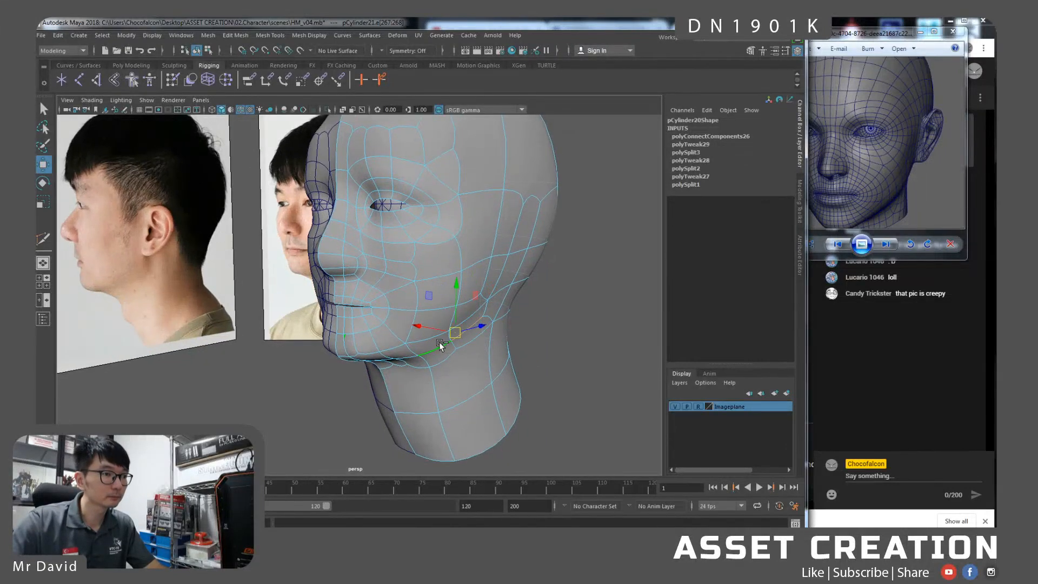
pyautogui.moveTo(432, 330); pyautogui.dragTo(427, 330)
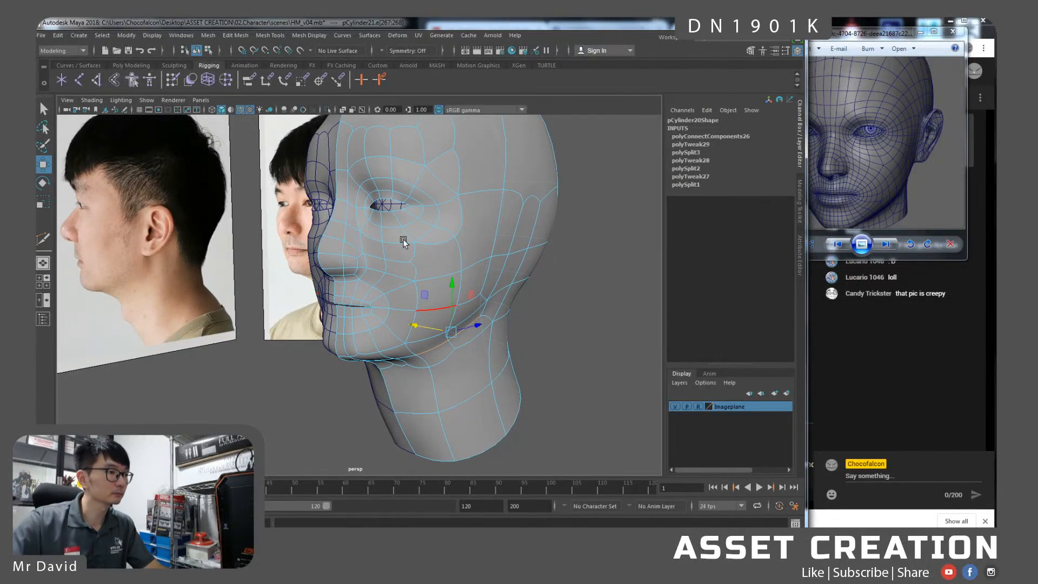
# Bevel the edges running from the rear jaw up past the earlobe area, with a fraction of 0.5.
pyautogui.keyDown('alt'); pyautogui.moveTo(461, 290); pyautogui.dragTo(445, 308); pyautogui.keyUp('alt')
pyautogui.click(442, 313)
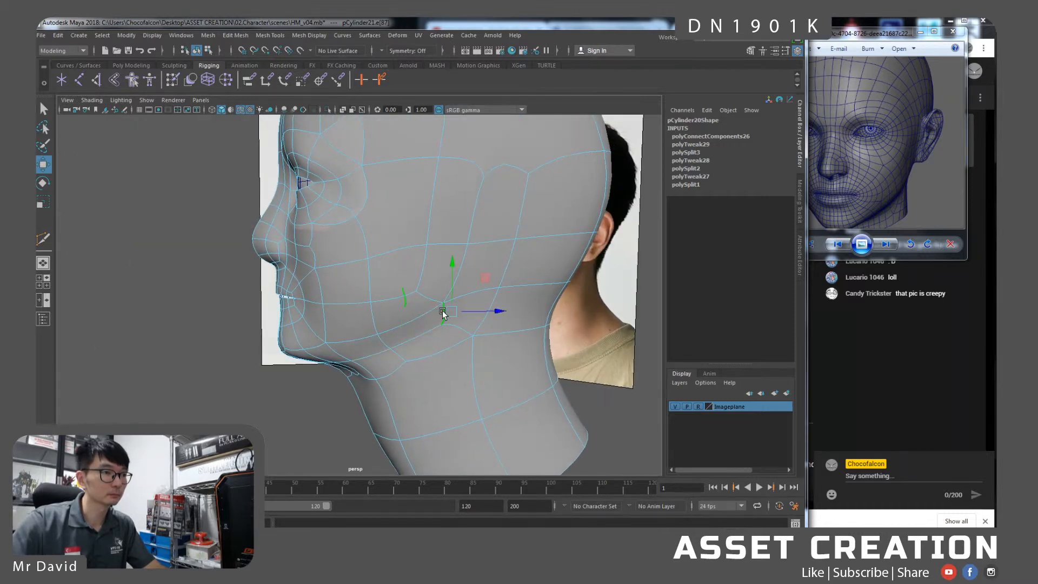
pyautogui.click(460, 286)
pyautogui.keyDown('shift'); pyautogui.moveTo(463, 285); pyautogui.dragTo(496, 287, button='right'); pyautogui.keyUp('shift')
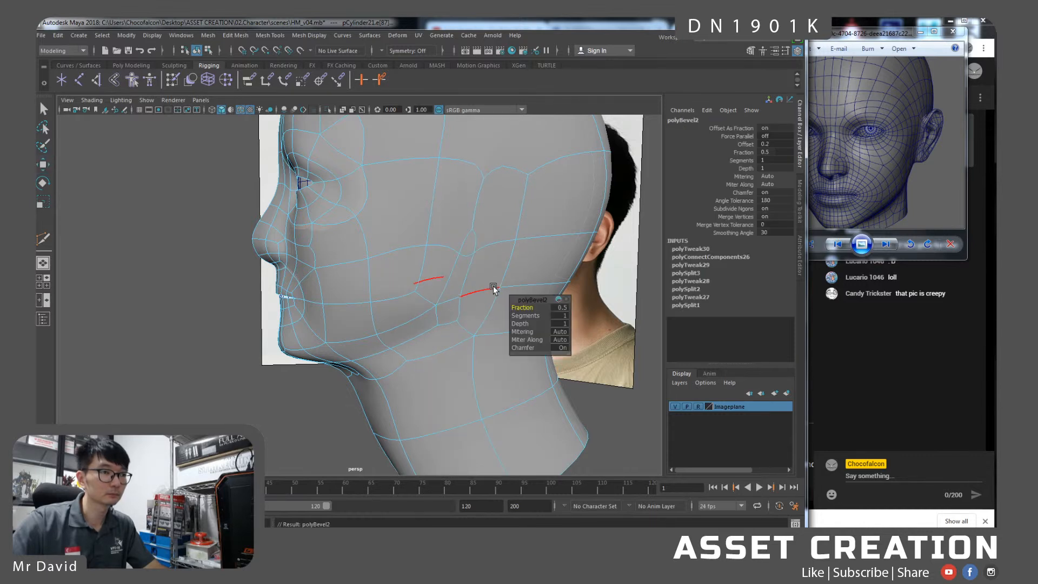
pyautogui.press('w')
# Merge the surplus bevel vertices at the jaw corner, below the ear and on the mid-ear horizontal edge.
pyautogui.click(468, 331)
pyautogui.keyDown('shift'); pyautogui.moveTo(469, 332); pyautogui.dragTo(470, 278, button='right'); pyautogui.keyUp('shift')
pyautogui.keyDown('alt'); pyautogui.moveTo(470, 292); pyautogui.dragTo(488, 318); pyautogui.keyUp('alt')
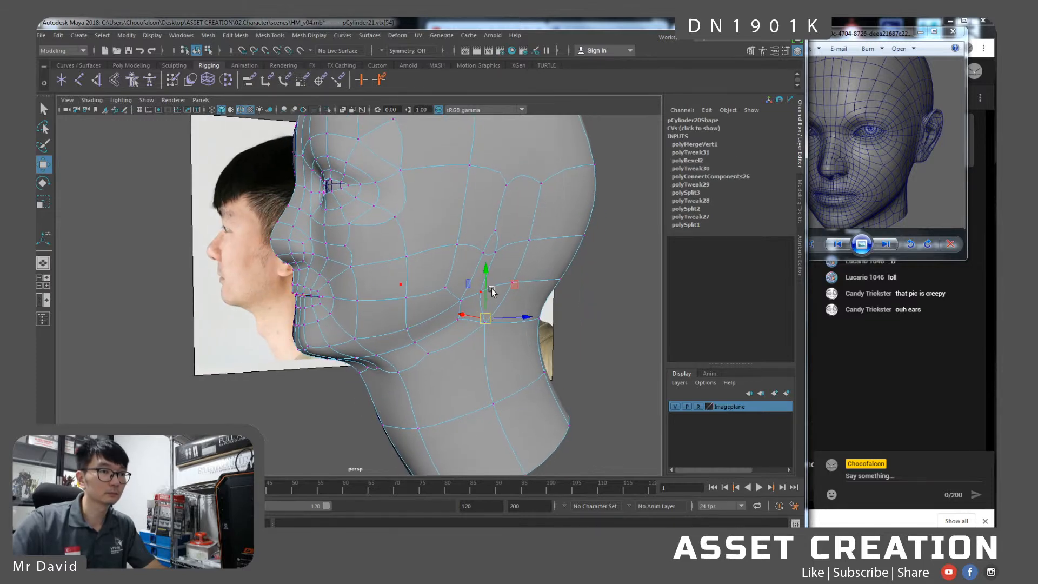
pyautogui.click(480, 292)
pyautogui.keyDown('shift'); pyautogui.moveTo(517, 252); pyautogui.dragTo(521, 230, button='right'); pyautogui.keyUp('shift')
pyautogui.click(497, 251)
pyautogui.click(529, 240)
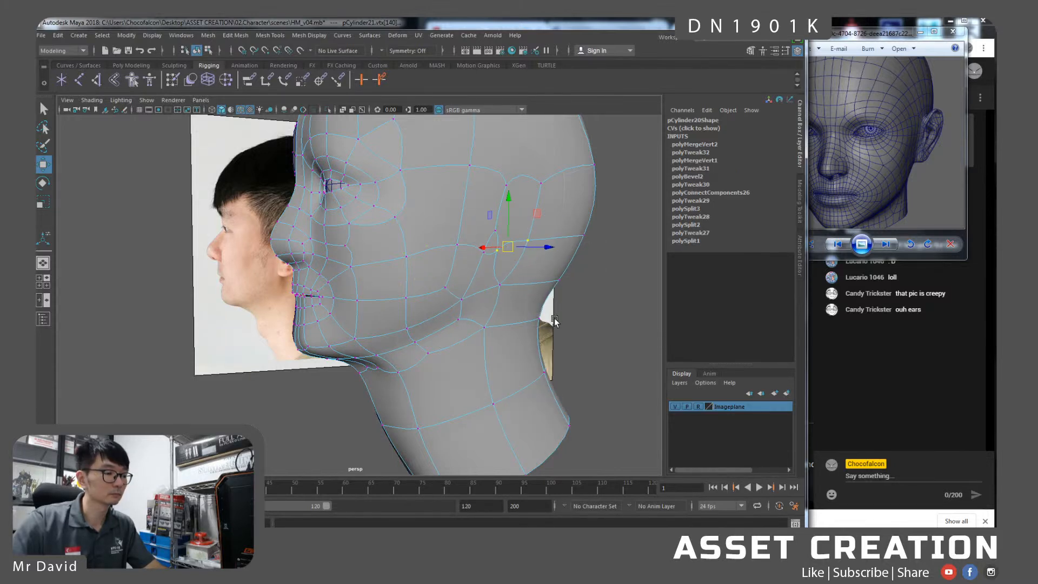
pyautogui.press('g')
# Delete the leftover edge in the ear area just above the mid-ear horizontal edge.
pyautogui.moveTo(496, 231); pyautogui.dragTo(501, 202, button='right')
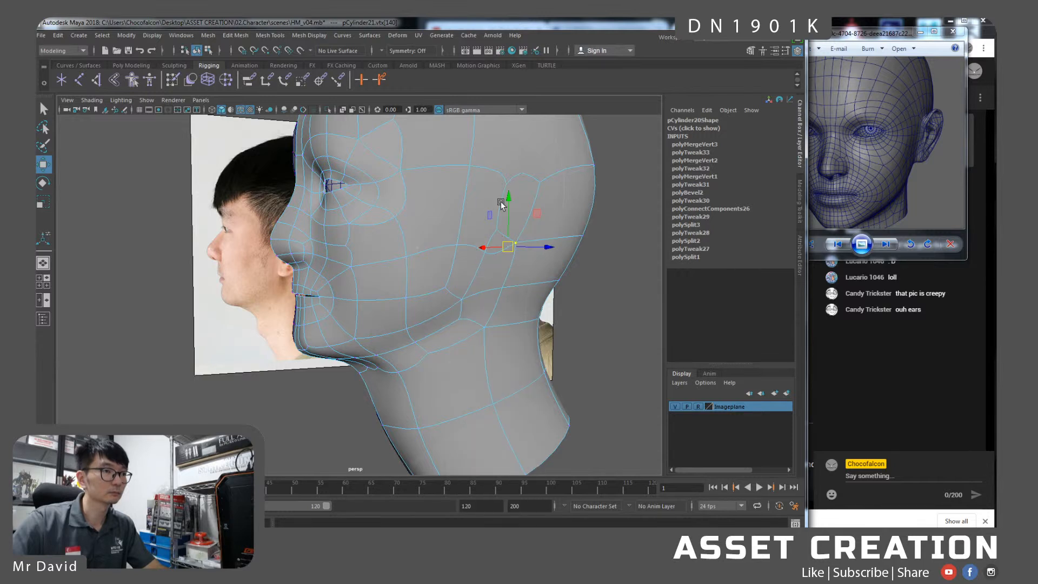
pyautogui.press('q')
pyautogui.click(504, 233)
pyautogui.hotkey('ctrl', 'Delete')
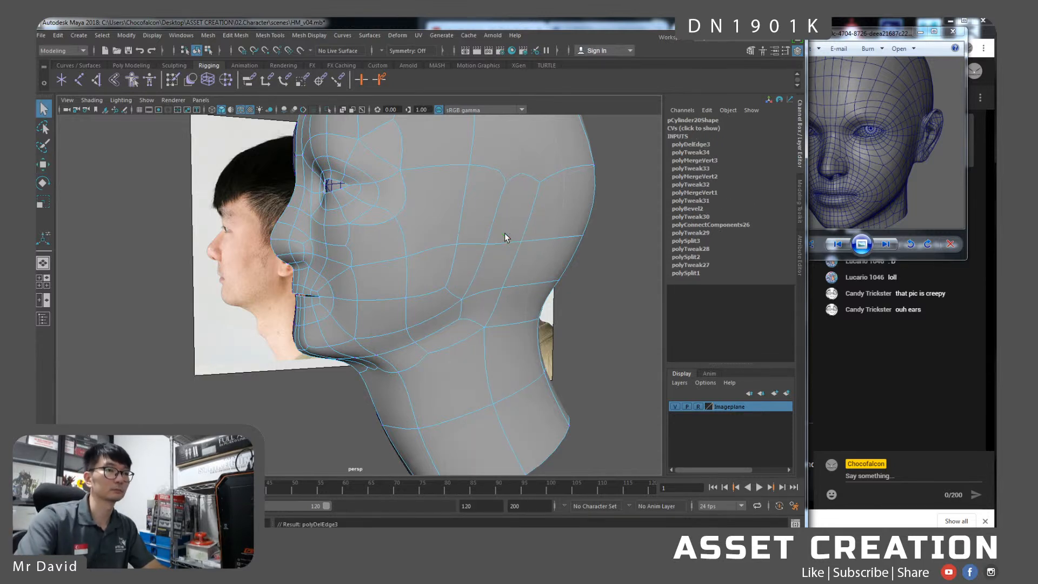
# Connect the two short horizontal edges in the ear area, and extend the new edge down to the jaw-line vertex.
pyautogui.keyDown('alt'); pyautogui.moveTo(515, 262); pyautogui.dragTo(501, 233, button='right'); pyautogui.keyUp('alt')
pyautogui.keyDown('alt'); pyautogui.moveTo(457, 275); pyautogui.dragTo(469, 276, button='middle'); pyautogui.keyUp('alt')
pyautogui.keyDown('alt'); pyautogui.moveTo(471, 277); pyautogui.dragTo(470, 290); pyautogui.keyUp('alt')
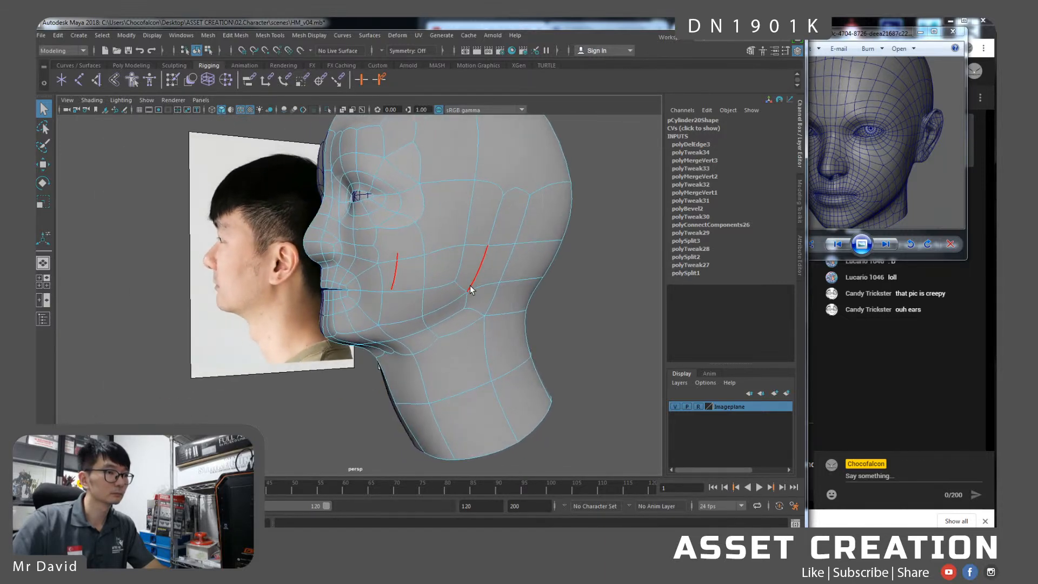
pyautogui.click(481, 286)
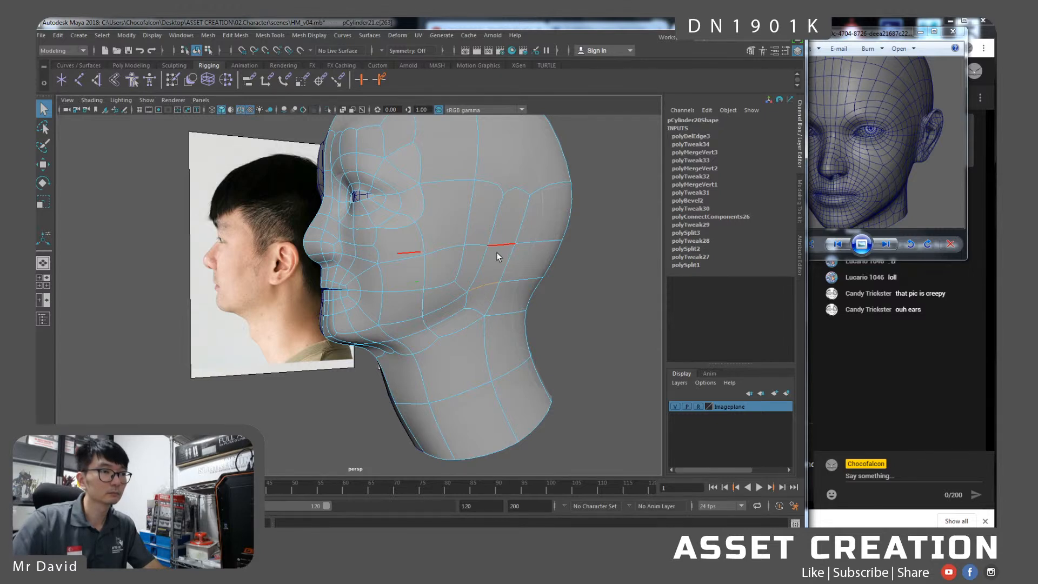
pyautogui.keyDown('shift'); pyautogui.click(497, 249); pyautogui.keyUp('shift')
pyautogui.press('g')
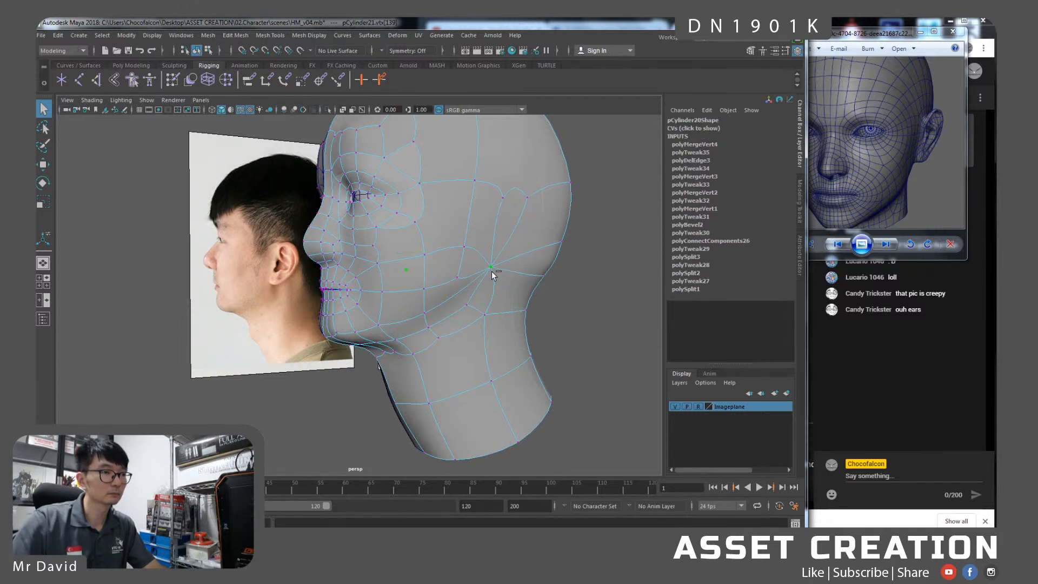
pyautogui.hotkey('ctrl', 'z')
pyautogui.keyDown('shift'); pyautogui.moveTo(497, 261); pyautogui.dragTo(486, 405, button='right'); pyautogui.keyUp('shift')
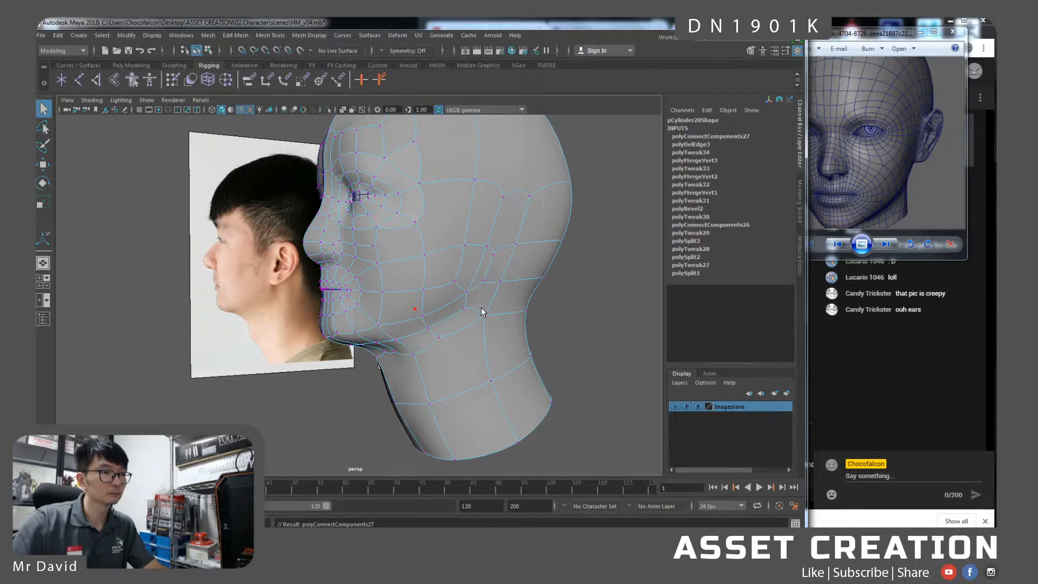
pyautogui.click(487, 284)
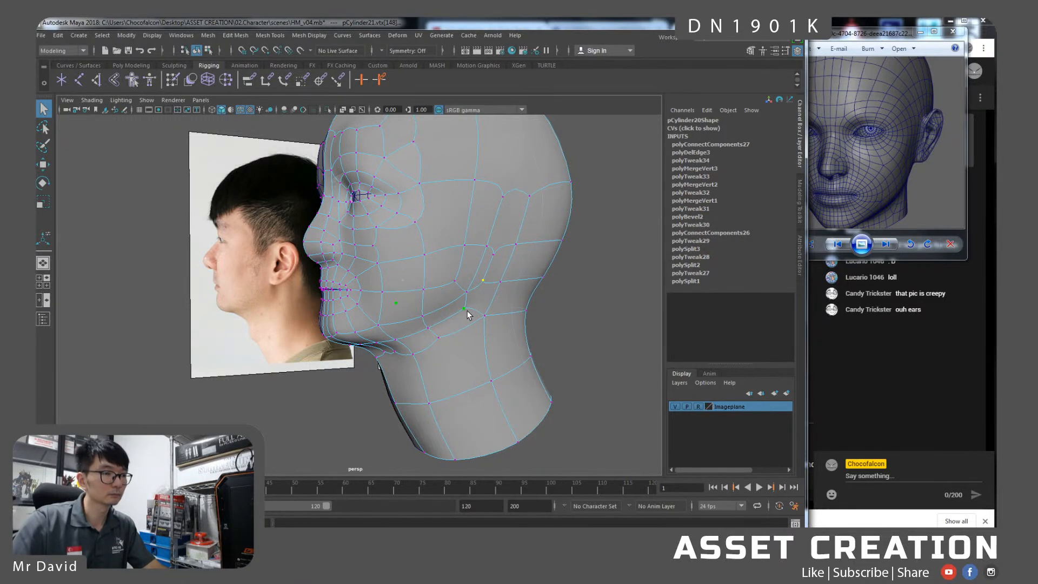
pyautogui.press('g')
# Delete the leftover edges beside the new connection between the earlobe area and the jaw line.
pyautogui.keyDown('alt'); pyautogui.moveTo(475, 301); pyautogui.dragTo(471, 299); pyautogui.keyUp('alt')
pyautogui.moveTo(466, 270); pyautogui.dragTo(467, 248, button='right')
pyautogui.click(472, 288)
pyautogui.keyDown('shift'); pyautogui.click(486, 286); pyautogui.keyUp('shift')
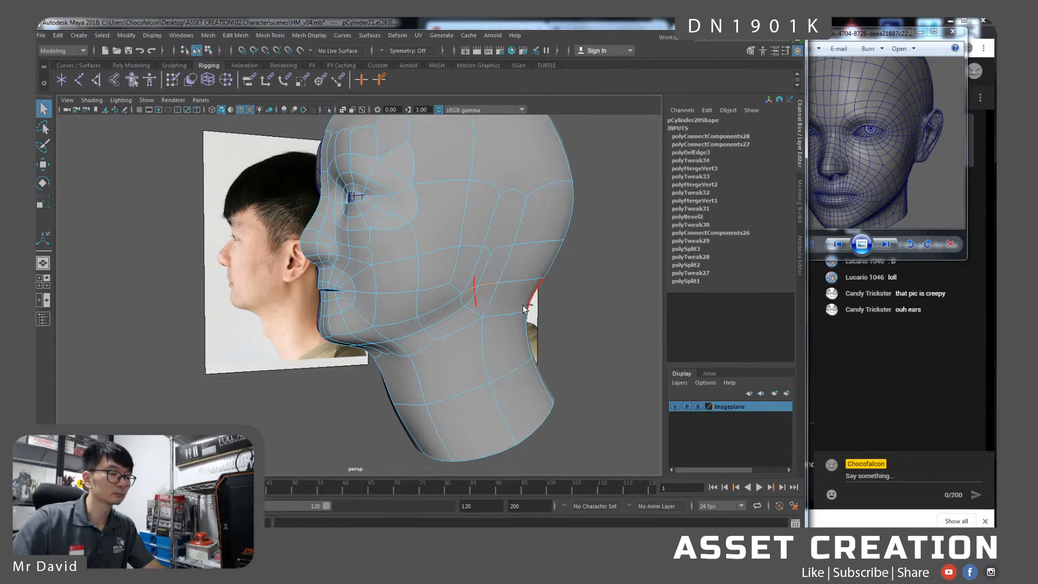
pyautogui.hotkey('ctrl', 'Delete')
# Connect the edge above the ear to the upper skull edge with a new vertical edge.
pyautogui.keyDown('alt'); pyautogui.moveTo(484, 295); pyautogui.dragTo(506, 283); pyautogui.keyUp('alt')
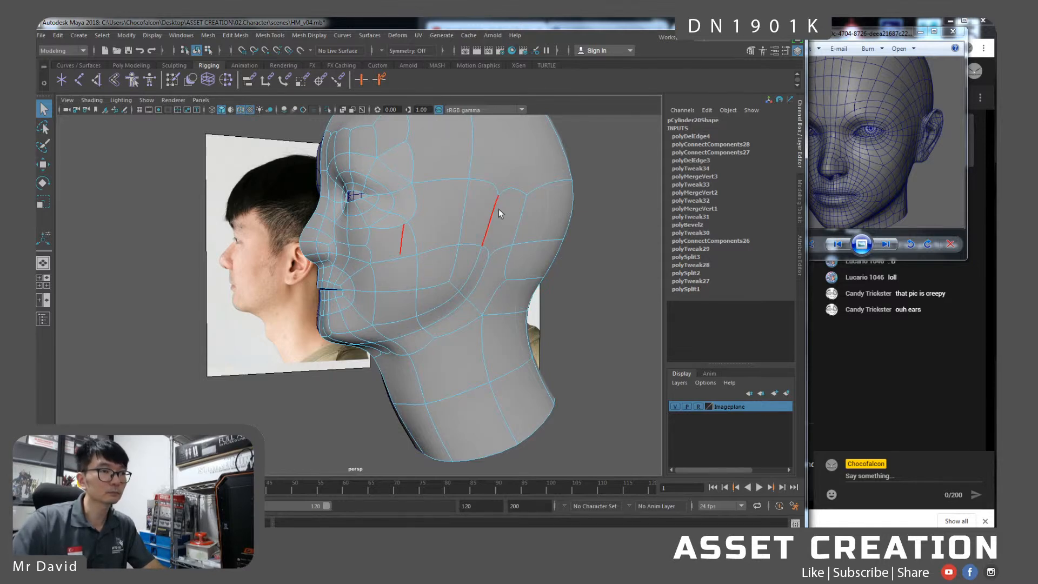
pyautogui.keyDown('alt'); pyautogui.moveTo(502, 206); pyautogui.dragTo(498, 227, button='middle'); pyautogui.keyUp('alt')
pyautogui.moveTo(501, 217); pyautogui.dragTo(501, 195, button='right')
pyautogui.keyDown('alt'); pyautogui.moveTo(506, 210); pyautogui.dragTo(486, 192); pyautogui.keyUp('alt')
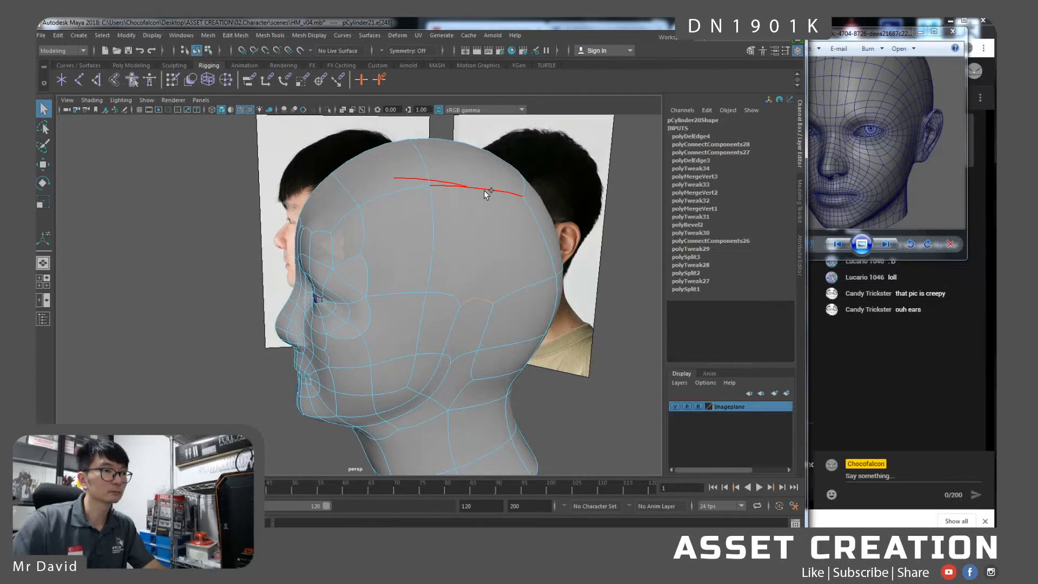
pyautogui.press('g')
# Connect the vertex at the lower end of the new skull edge down to the vertex on the mid-ear edge.
pyautogui.moveTo(483, 276); pyautogui.dragTo(465, 284, button='right')
pyautogui.click(466, 284)
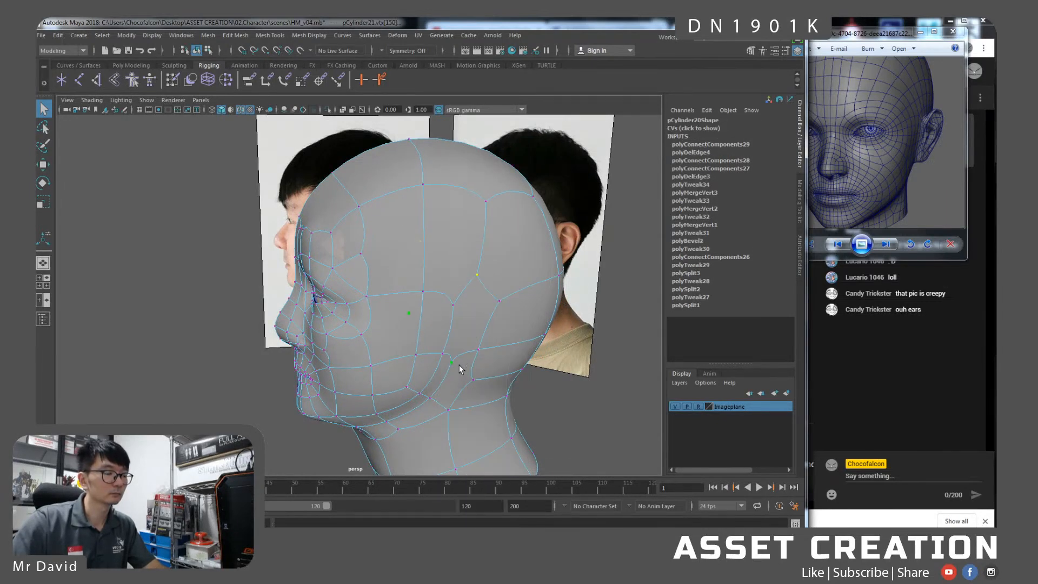
pyautogui.press('g')
pyautogui.moveTo(461, 326)
pyautogui.keyDown('alt'); pyautogui.mouseDown()
pyautogui.moveTo(470, 309)
pyautogui.moveTo(488, 310)
pyautogui.moveTo(452, 331)
pyautogui.mouseUp(); pyautogui.keyUp('alt')
pyautogui.keyDown('alt'); pyautogui.moveTo(452, 332); pyautogui.dragTo(453, 315, button='middle'); pyautogui.keyUp('alt')
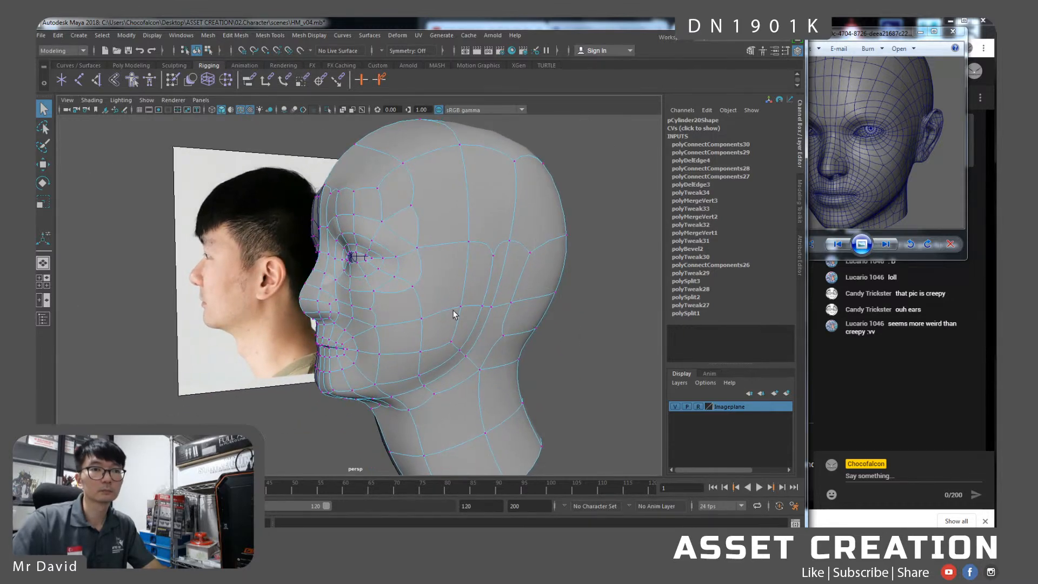
# Reposition the vertex at the jaw corner below the ear area.
pyautogui.moveTo(469, 313)
pyautogui.keyDown('alt'); pyautogui.mouseDown()
pyautogui.moveTo(497, 298)
pyautogui.moveTo(478, 302)
pyautogui.mouseUp(); pyautogui.keyUp('alt')
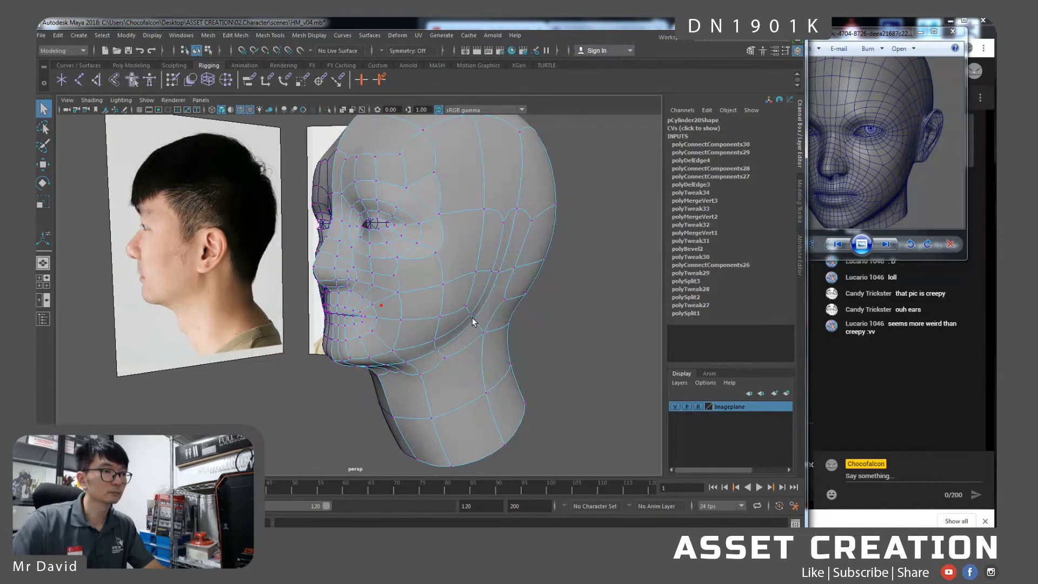
pyautogui.click(473, 323)
pyautogui.press('w')
pyautogui.scroll(2, 457, 341)
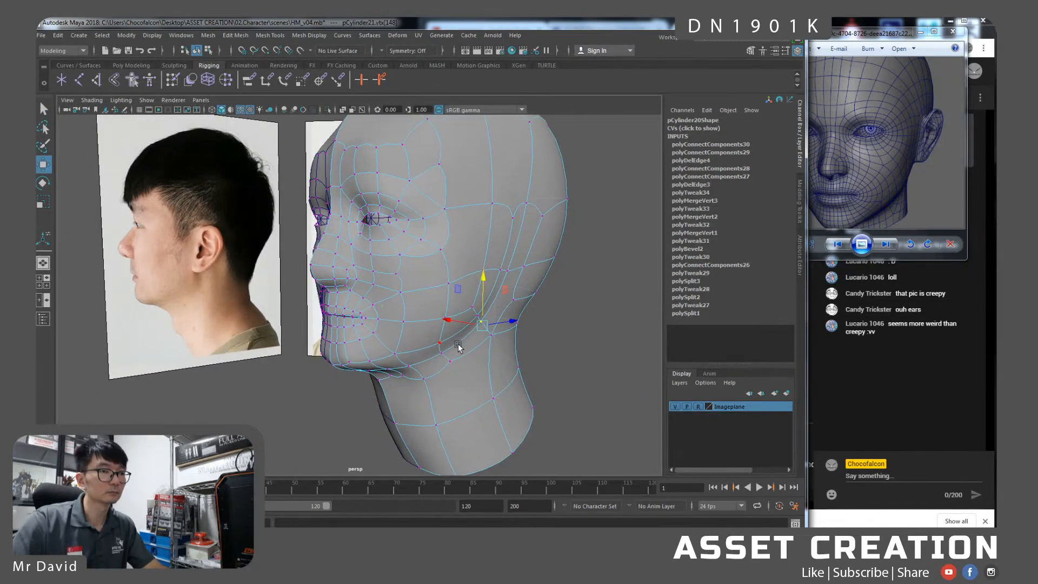
pyautogui.keyDown('alt'); pyautogui.moveTo(465, 361); pyautogui.dragTo(474, 358); pyautogui.keyUp('alt')
pyautogui.press('q')
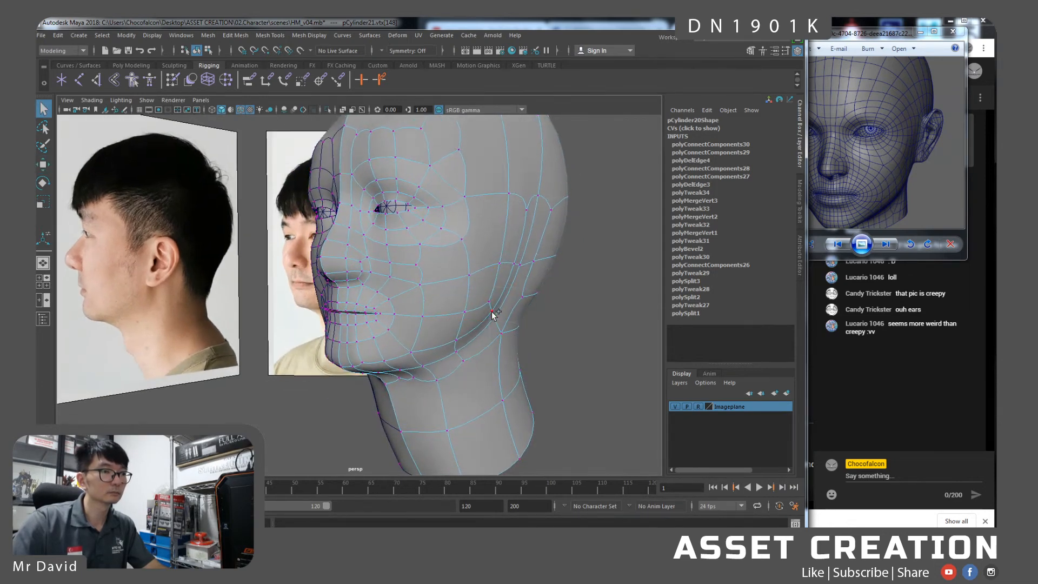
# Reposition the jaw-line vertex in front of the jaw corner to smooth the curve under the cheek.
pyautogui.press('w')
pyautogui.keyDown('alt'); pyautogui.moveTo(488, 340); pyautogui.dragTo(450, 348); pyautogui.keyUp('alt')
pyautogui.click(446, 355)
pyautogui.press('q')
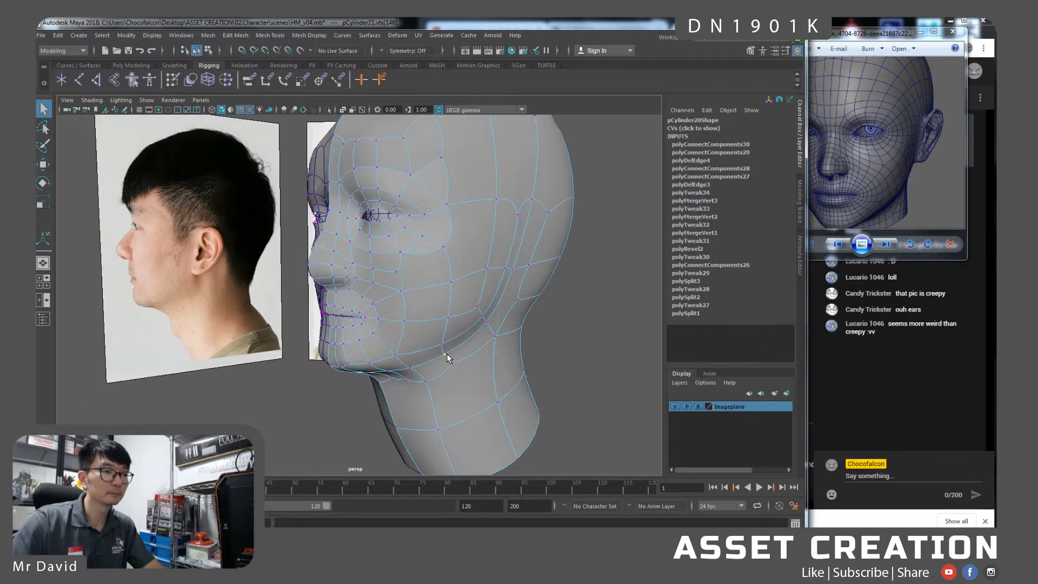
pyautogui.press('w')
pyautogui.moveTo(442, 352)
pyautogui.keyDown('alt'); pyautogui.mouseDown()
pyautogui.moveTo(475, 324)
pyautogui.moveTo(479, 344)
pyautogui.moveTo(446, 335)
pyautogui.moveTo(395, 347)
pyautogui.moveTo(433, 348)
pyautogui.mouseUp(); pyautogui.keyUp('alt')
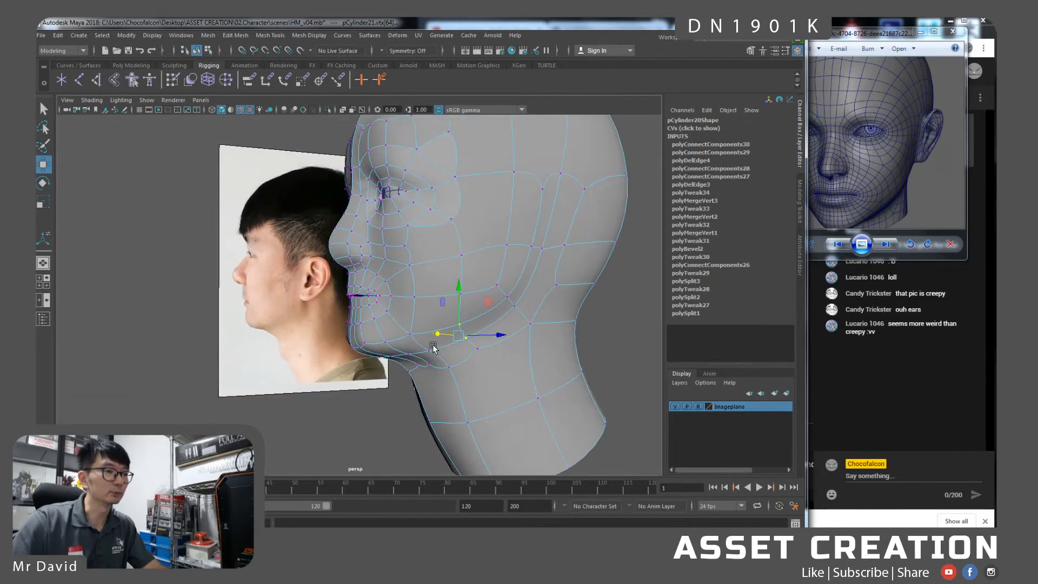
pyautogui.click(396, 299)
pyautogui.press('q')
pyautogui.moveTo(447, 287)
pyautogui.keyDown('alt'); pyautogui.mouseDown()
pyautogui.moveTo(419, 306)
pyautogui.moveTo(503, 312)
pyautogui.moveTo(499, 262)
pyautogui.moveTo(503, 309)
pyautogui.moveTo(446, 341)
pyautogui.moveTo(451, 331)
pyautogui.moveTo(469, 323)
pyautogui.moveTo(456, 347)
pyautogui.moveTo(477, 277)
pyautogui.moveTo(465, 280)
pyautogui.mouseUp(); pyautogui.keyUp('alt')
# Delete all construction history in the scene and save the file.
pyautogui.press('w')
pyautogui.moveTo(476, 245); pyautogui.dragTo(477, 230, button='right')
pyautogui.click(494, 246)
pyautogui.keyDown('alt'); pyautogui.moveTo(494, 246); pyautogui.dragTo(492, 297); pyautogui.keyUp('alt')
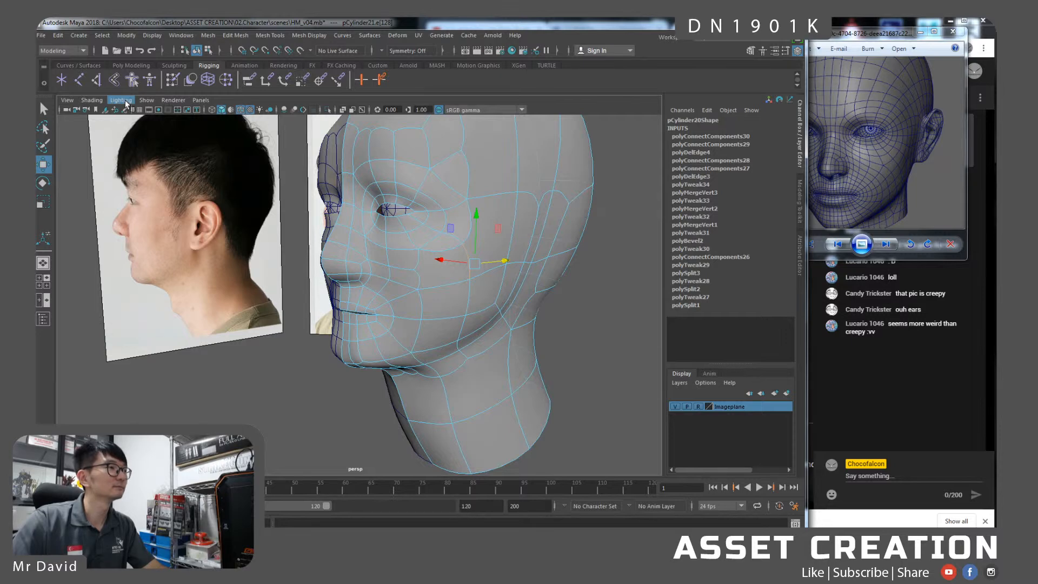
pyautogui.click(58, 36)
pyautogui.moveTo(102, 168)
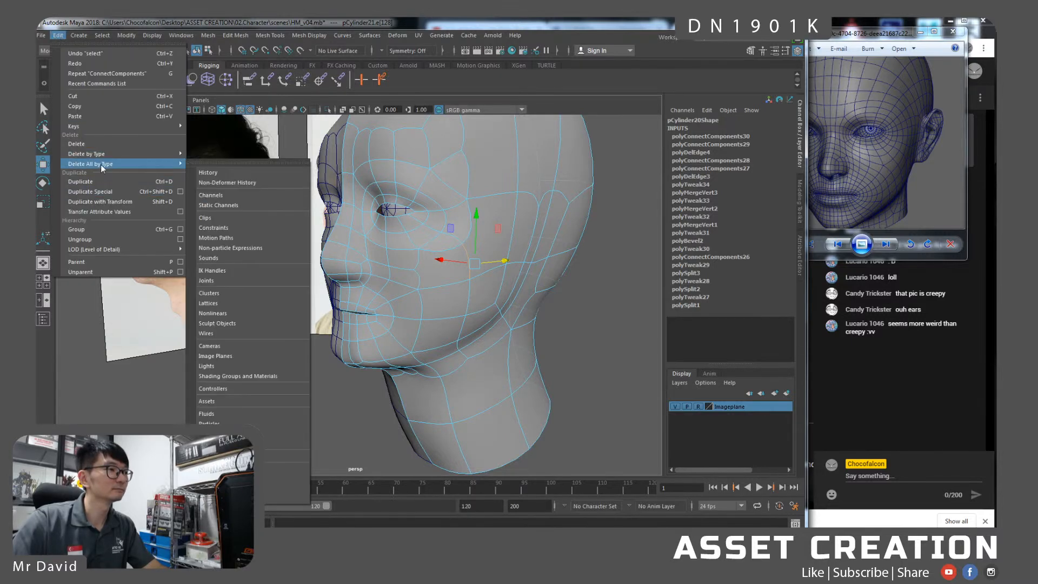
pyautogui.click(209, 172)
pyautogui.click(478, 323)
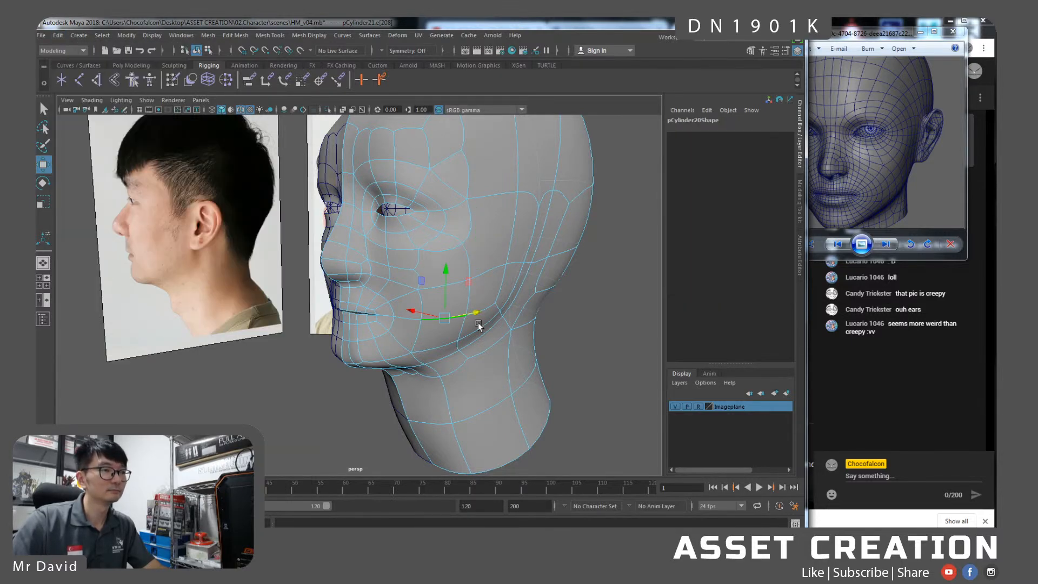
pyautogui.keyDown('alt'); pyautogui.moveTo(478, 323); pyautogui.dragTo(508, 323); pyautogui.keyUp('alt')
pyautogui.hotkey('ctrl', 's')
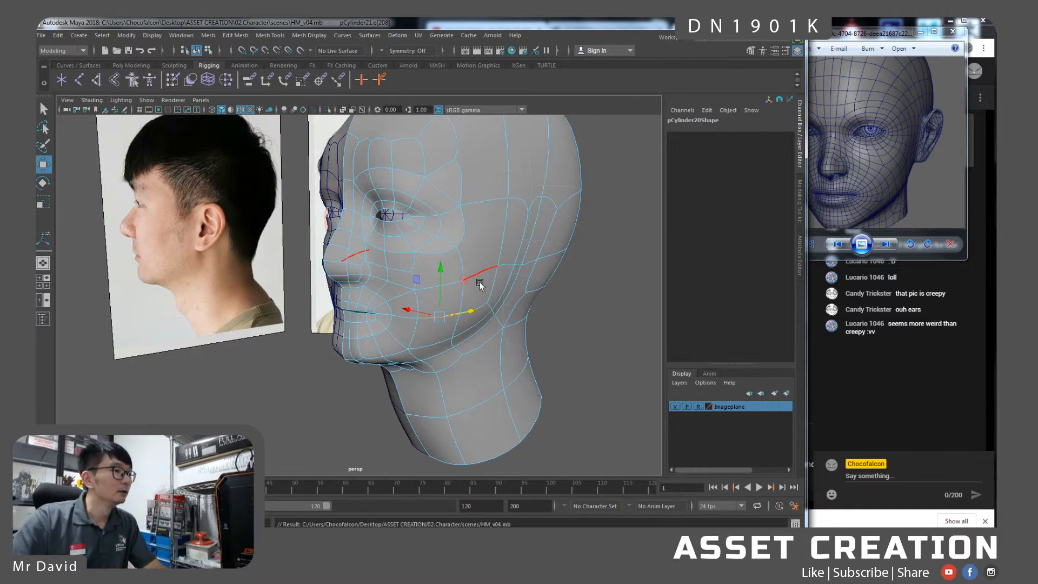
# Connect the two long vertical edges on the side of the skull with a new horizontal edge.
pyautogui.keyDown('alt'); pyautogui.moveTo(475, 312); pyautogui.dragTo(483, 329); pyautogui.keyUp('alt')
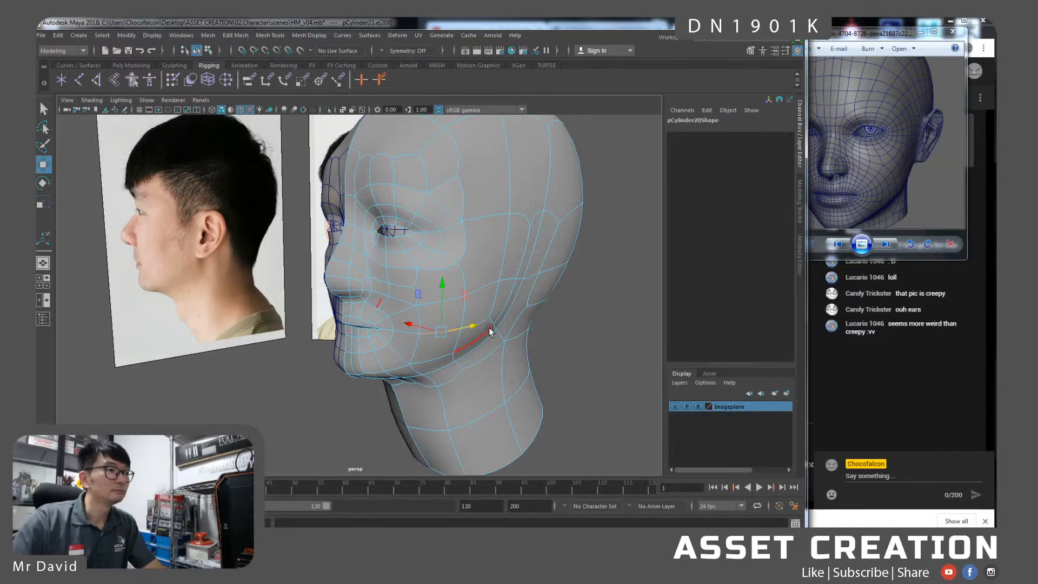
pyautogui.click(464, 200)
pyautogui.click(545, 172)
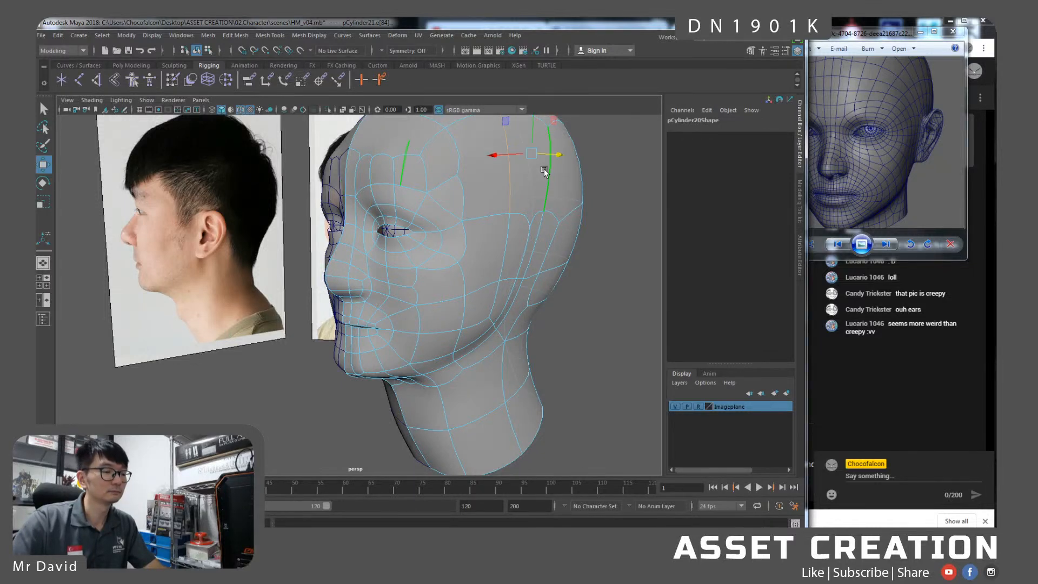
pyautogui.keyDown('shift'); pyautogui.moveTo(530, 193); pyautogui.dragTo(516, 331, button='right'); pyautogui.keyUp('shift')
pyautogui.keyDown('alt'); pyautogui.moveTo(519, 331); pyautogui.dragTo(490, 257); pyautogui.keyUp('alt')
pyautogui.keyDown('alt'); pyautogui.moveTo(489, 255); pyautogui.dragTo(487, 261, button='middle'); pyautogui.keyUp('alt')
# Connect the temple vertex to the front end of the new skull edge, and delete the vertical edge below the temple vertex.
pyautogui.moveTo(493, 243); pyautogui.dragTo(451, 243, button='right')
pyautogui.click(456, 226)
pyautogui.keyDown('shift'); pyautogui.click(516, 201); pyautogui.keyUp('shift')
pyautogui.keyDown('shift'); pyautogui.moveTo(526, 284); pyautogui.dragTo(469, 218, button='right'); pyautogui.keyUp('shift')
pyautogui.click(463, 245)
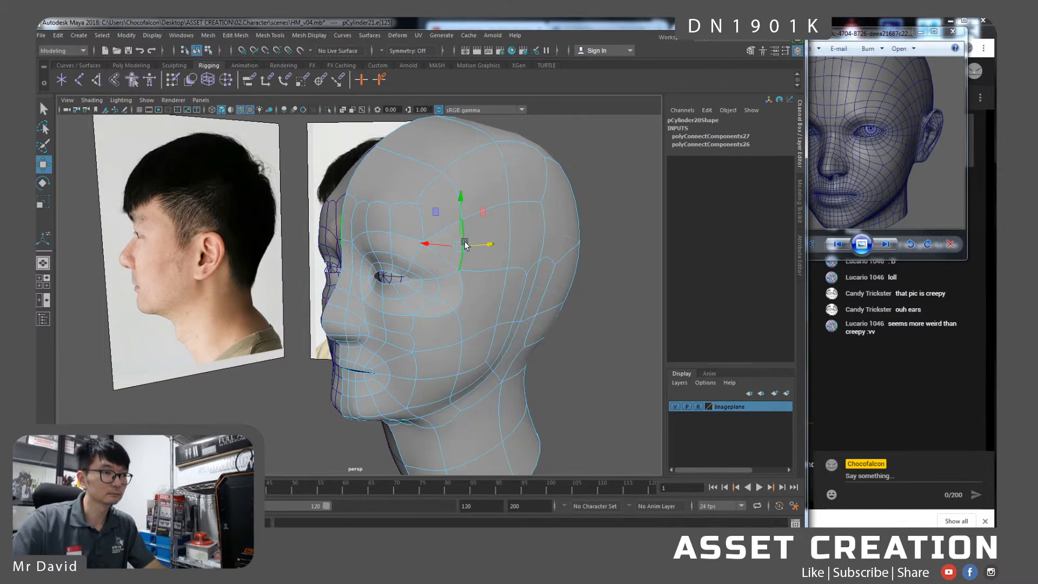
pyautogui.hotkey('ctrl', 'Delete')
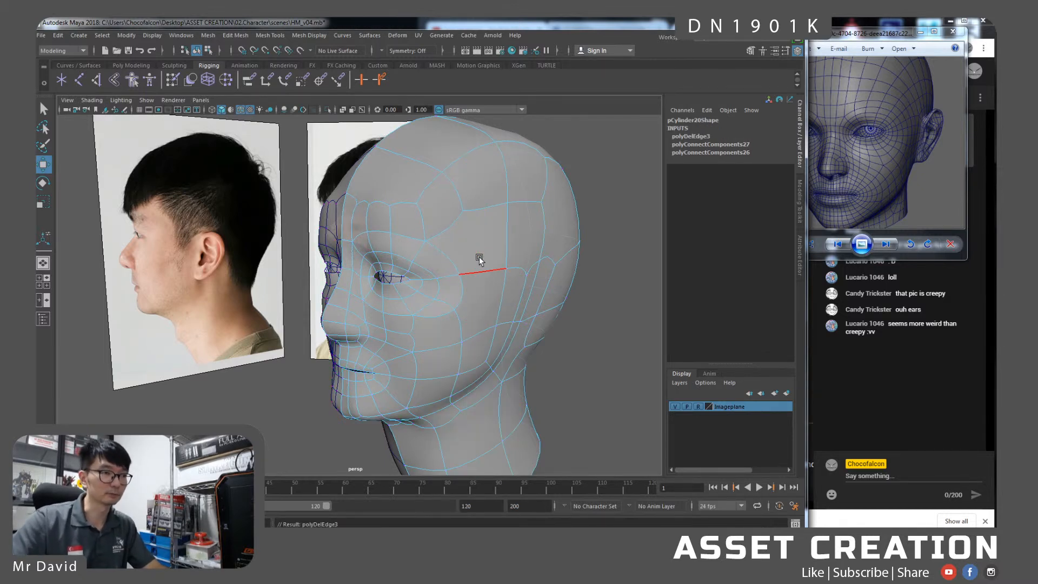
# Connect the two horizontal edges beside the eye and cheek with a vertical edge, and extend it up to the temple vertex.
pyautogui.click(480, 270)
pyautogui.click(478, 329)
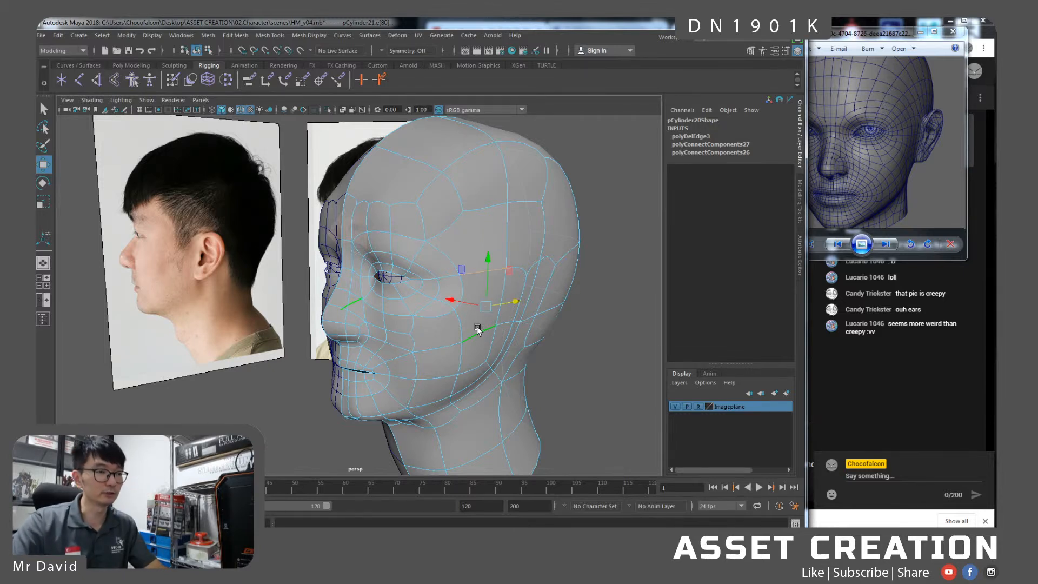
pyautogui.press('g')
pyautogui.moveTo(474, 272); pyautogui.dragTo(424, 272, button='right')
pyautogui.keyDown('shift'); pyautogui.click(481, 278); pyautogui.keyUp('shift')
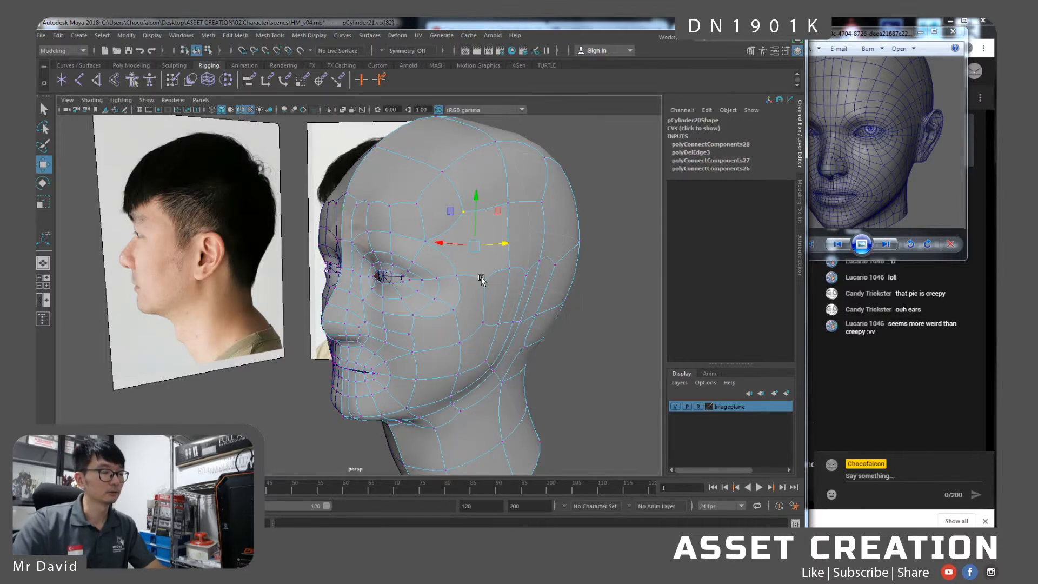
pyautogui.press('g')
# Return to object mode and assign a glossy material to the edited head half.
pyautogui.moveTo(492, 235); pyautogui.dragTo(567, 499, button='right')
pyautogui.click(592, 352)
pyautogui.click(542, 304)
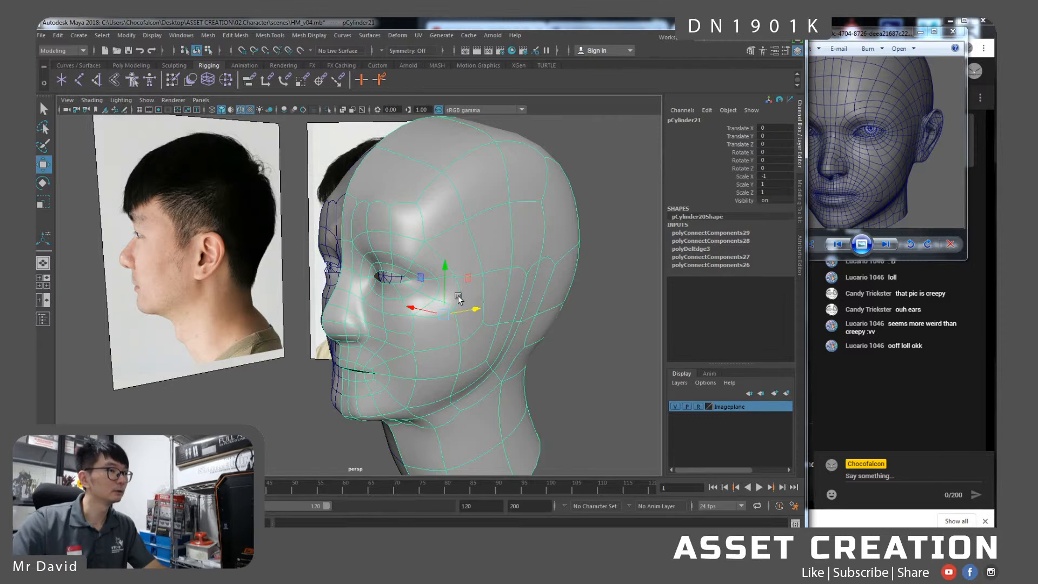
pyautogui.keyDown('alt'); pyautogui.moveTo(462, 299); pyautogui.dragTo(481, 259); pyautogui.keyUp('alt')
pyautogui.keyDown('alt'); pyautogui.moveTo(532, 281); pyautogui.dragTo(482, 248); pyautogui.keyUp('alt')
# Examine the edge flow running from the cheek past the temple and over the forehead by selecting its edges.
pyautogui.moveTo(477, 241); pyautogui.dragTo(475, 222, button='right')
pyautogui.click(478, 273)
pyautogui.click(486, 277)
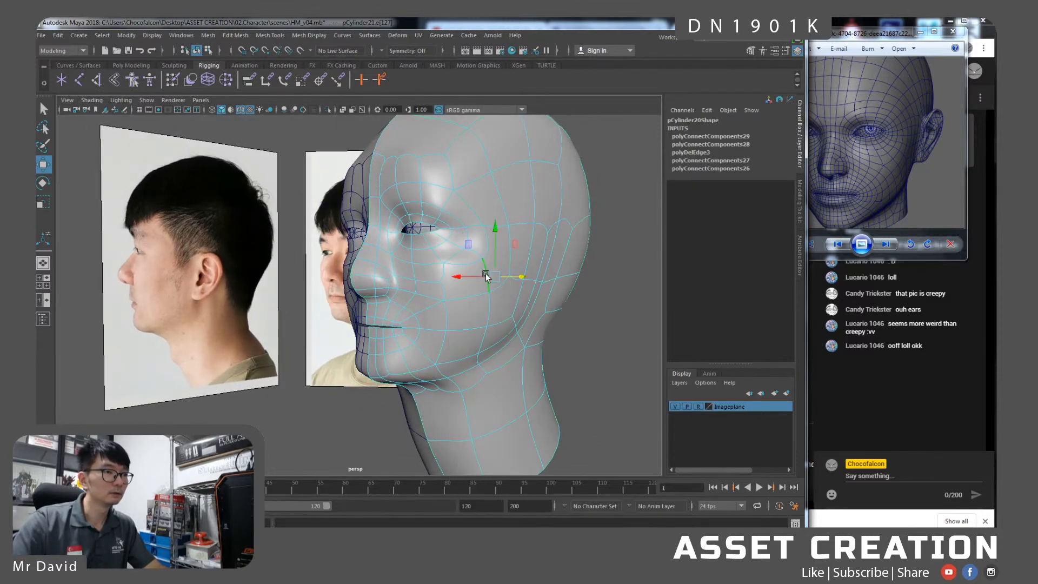
pyautogui.click(530, 249)
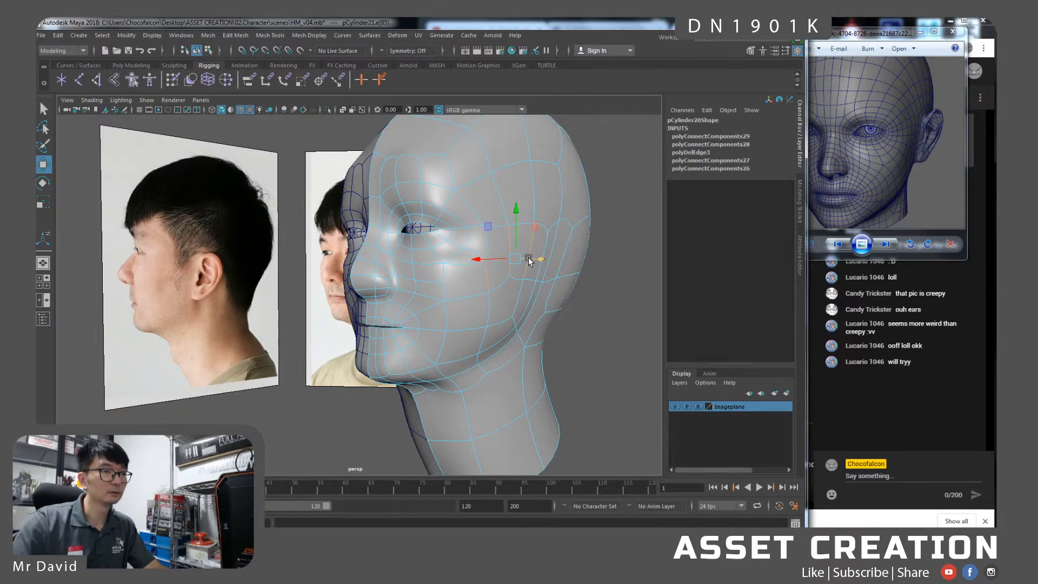
pyautogui.keyDown('ctrl'); pyautogui.click(531, 253); pyautogui.keyUp('ctrl')
pyautogui.keyDown('alt'); pyautogui.moveTo(513, 282); pyautogui.dragTo(502, 286); pyautogui.keyUp('alt')
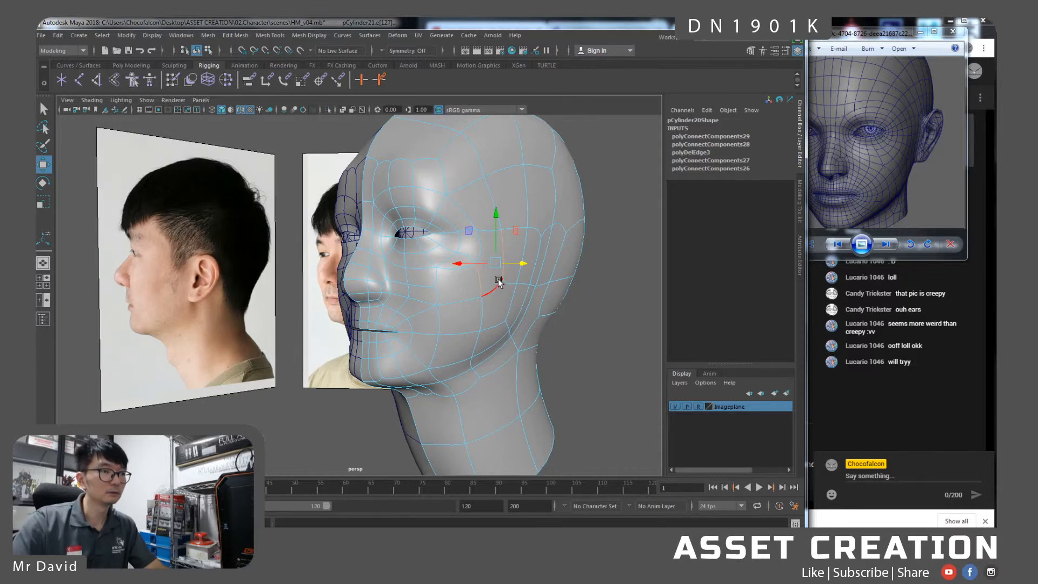
pyautogui.keyDown('shift'); pyautogui.click(491, 232); pyautogui.keyUp('shift')
pyautogui.keyDown('ctrl'); pyautogui.moveTo(519, 254); pyautogui.dragTo(517, 251); pyautogui.keyUp('ctrl')
pyautogui.keyDown('shift'); pyautogui.click(475, 185); pyautogui.keyUp('shift')
pyautogui.keyDown('shift'); pyautogui.click(454, 147); pyautogui.keyUp('shift')
pyautogui.keyDown('shift'); pyautogui.click(388, 138); pyautogui.keyUp('shift')
pyautogui.keyDown('alt'); pyautogui.moveTo(485, 258); pyautogui.dragTo(508, 252); pyautogui.keyUp('alt')
# Shift the upper forehead-side vertices sideways to refine the skull outline, comparing the smoothed and unsmoothed mesh.
pyautogui.moveTo(473, 189); pyautogui.dragTo(443, 188, button='right')
pyautogui.keyDown('alt'); pyautogui.moveTo(462, 201); pyautogui.dragTo(455, 210, button='middle'); pyautogui.keyUp('alt')
pyautogui.click(468, 202)
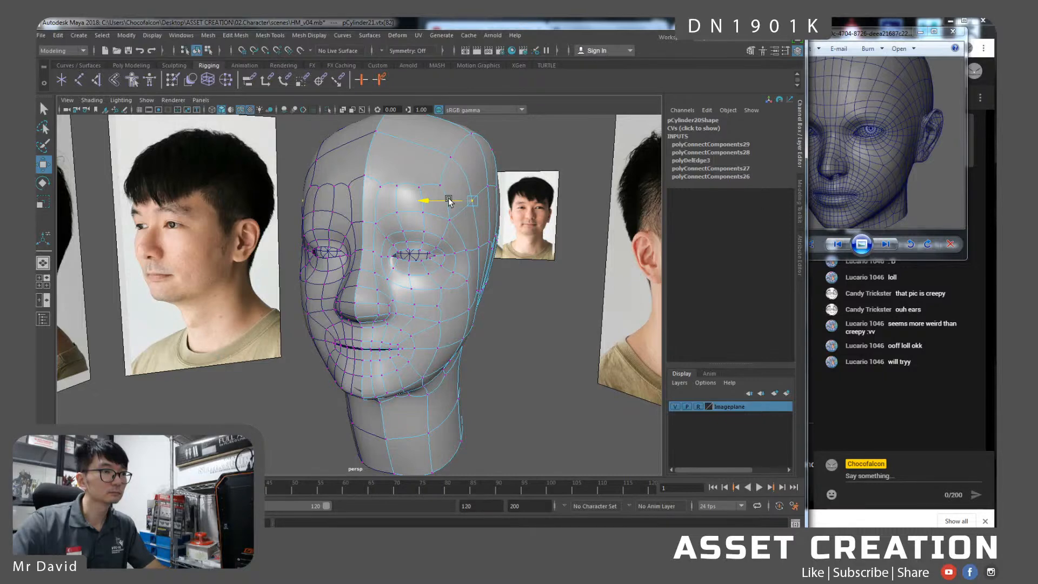
pyautogui.press('1')
pyautogui.moveTo(449, 203)
pyautogui.keyDown('alt'); pyautogui.mouseDown()
pyautogui.moveTo(432, 206)
pyautogui.moveTo(486, 208)
pyautogui.moveTo(471, 227)
pyautogui.moveTo(459, 205)
pyautogui.mouseUp(); pyautogui.keyUp('alt')
pyautogui.press('3')
pyautogui.press('1')
pyautogui.keyDown('alt'); pyautogui.moveTo(531, 202); pyautogui.dragTo(489, 216); pyautogui.keyUp('alt')
pyautogui.click(562, 172)
pyautogui.click(591, 177)
pyautogui.press('3')
pyautogui.moveTo(452, 186); pyautogui.dragTo(445, 185)
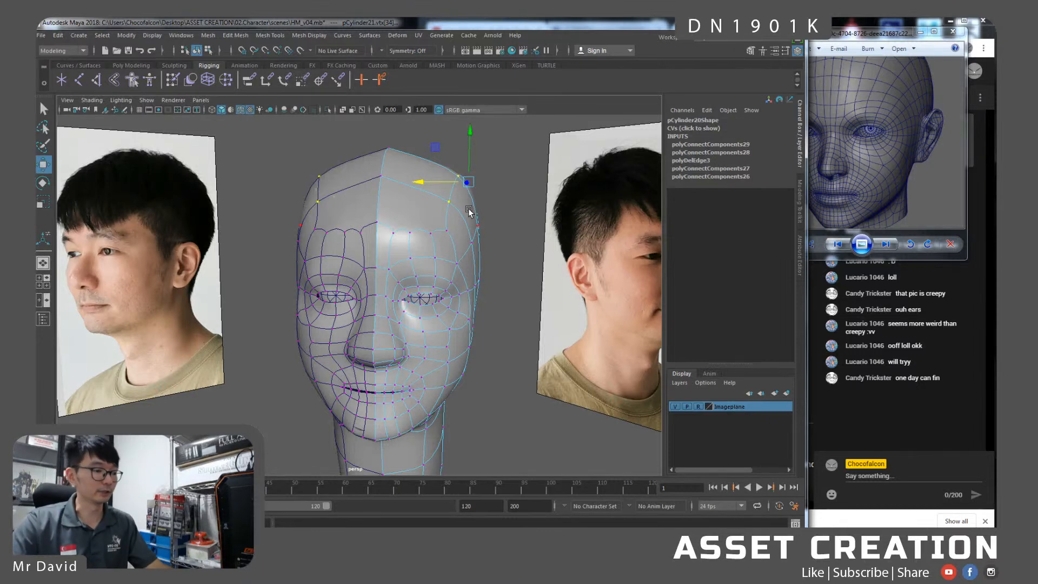
pyautogui.keyDown('alt'); pyautogui.moveTo(507, 237); pyautogui.dragTo(499, 237); pyautogui.keyUp('alt')
# Connect the two crosswise edges above the forehead with a new front-to-back edge.
pyautogui.moveTo(415, 173); pyautogui.dragTo(415, 148, button='right')
pyautogui.click(414, 177)
pyautogui.keyDown('shift'); pyautogui.click(436, 162); pyautogui.keyUp('shift')
pyautogui.keyDown('alt'); pyautogui.moveTo(509, 181); pyautogui.dragTo(403, 199); pyautogui.keyUp('alt')
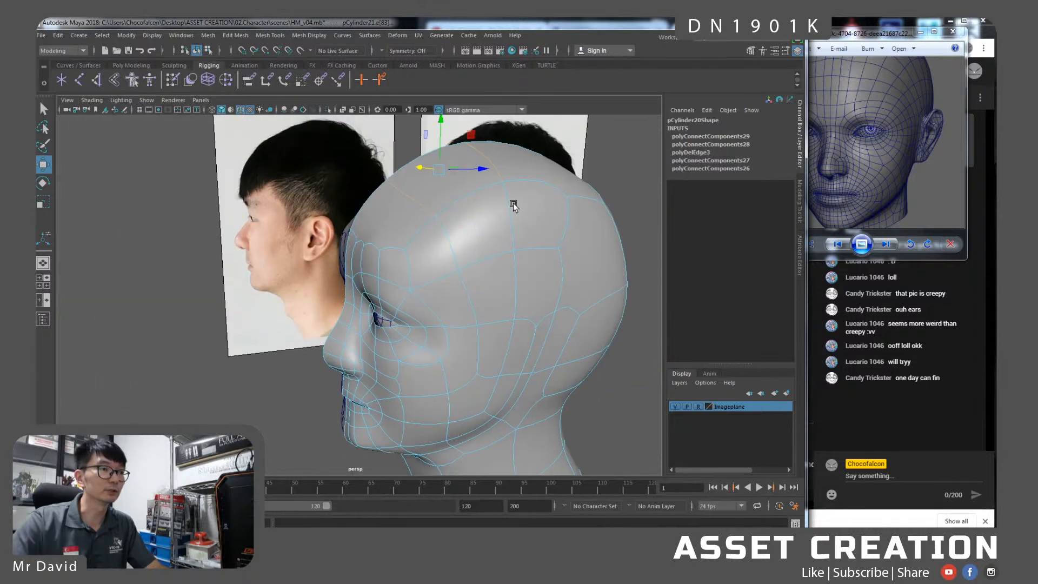
pyautogui.keyDown('alt'); pyautogui.moveTo(513, 203); pyautogui.dragTo(442, 206); pyautogui.keyUp('alt')
pyautogui.keyDown('shift'); pyautogui.moveTo(442, 206); pyautogui.dragTo(436, 352, button='right'); pyautogui.keyUp('shift')
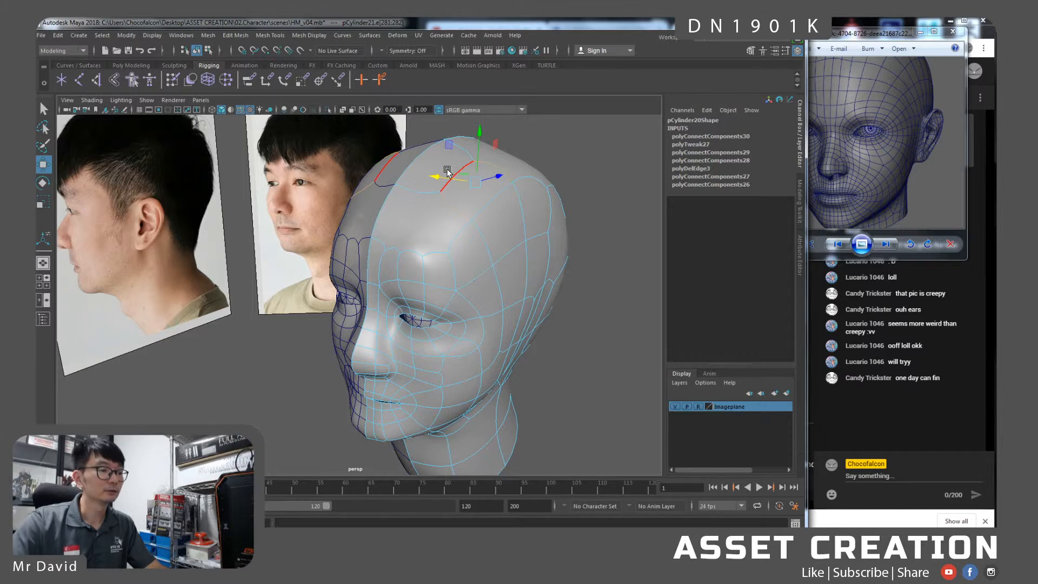
# Add further front-to-back edges between the same crosswise edges on top of the forehead.
pyautogui.press('g')
pyautogui.keyDown('alt'); pyautogui.moveTo(421, 189); pyautogui.dragTo(443, 209); pyautogui.keyUp('alt')
pyautogui.click(434, 188)
pyautogui.keyDown('shift'); pyautogui.click(449, 145); pyautogui.keyUp('shift')
pyautogui.press('g')
# Connect the three new upper-forehead vertices down to the matching vertices above the brow with three vertical edges.
pyautogui.moveTo(429, 190); pyautogui.dragTo(414, 190, button='right')
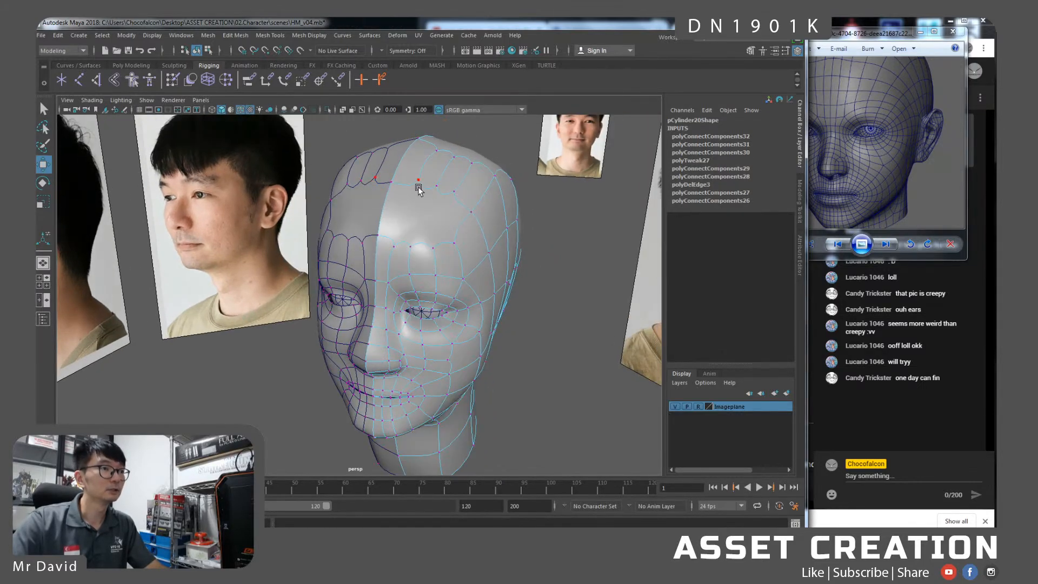
pyautogui.keyDown('shift'); pyautogui.click(398, 238); pyautogui.keyUp('shift')
pyautogui.press('g')
pyautogui.click(437, 190)
pyautogui.keyDown('shift'); pyautogui.click(417, 248); pyautogui.keyUp('shift')
pyautogui.press('g')
pyautogui.click(457, 198)
pyautogui.keyDown('shift'); pyautogui.click(435, 244); pyautogui.keyUp('shift')
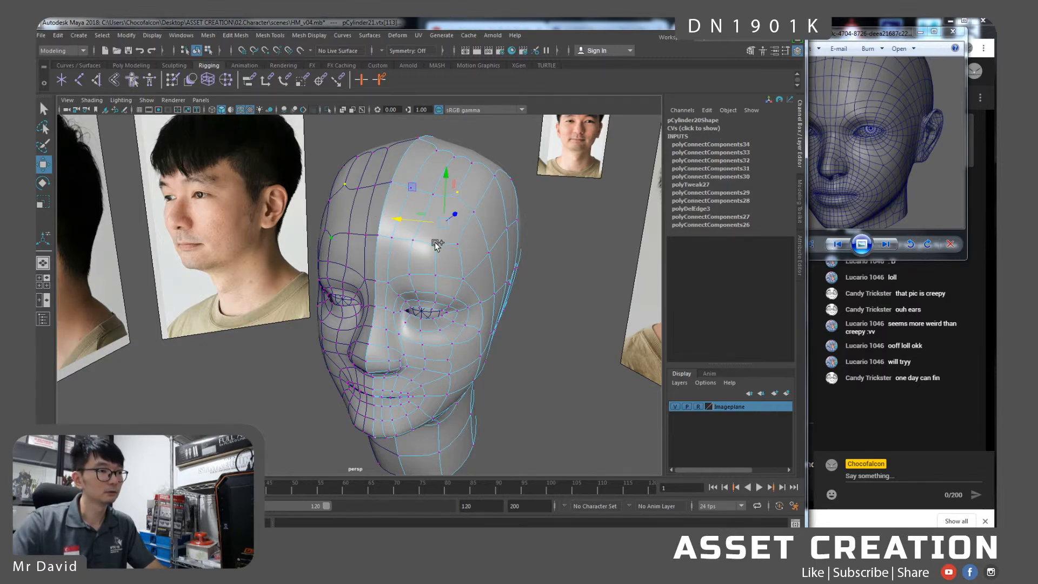
pyautogui.press('g')
pyautogui.keyDown('alt'); pyautogui.moveTo(418, 248); pyautogui.dragTo(426, 233); pyautogui.keyUp('alt')
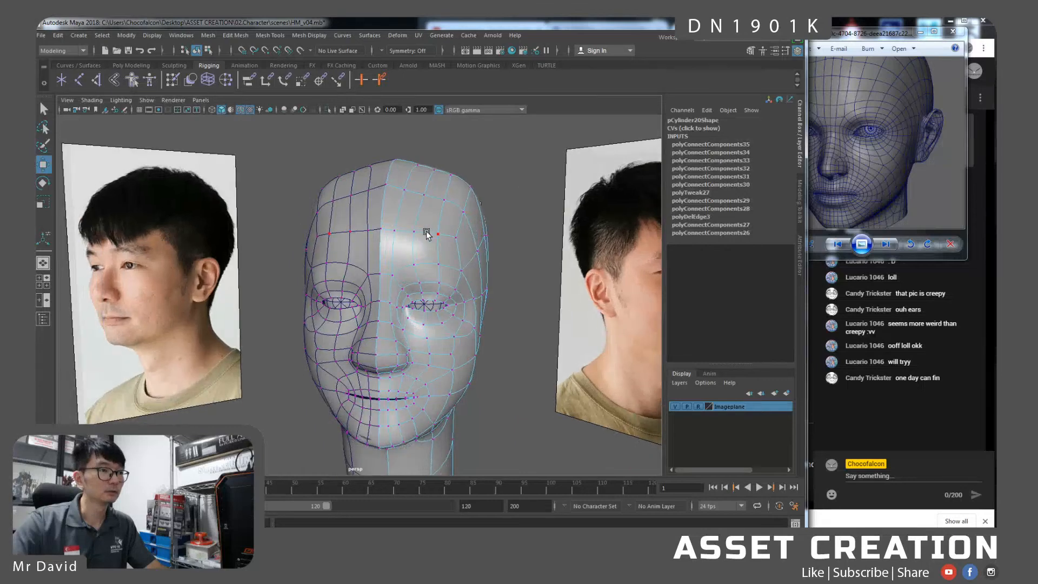
# Scale the vertices of the new forehead columns sideways to align them into straight vertical lines.
pyautogui.click(401, 231)
pyautogui.keyDown('shift'); pyautogui.click(418, 166); pyautogui.keyUp('shift')
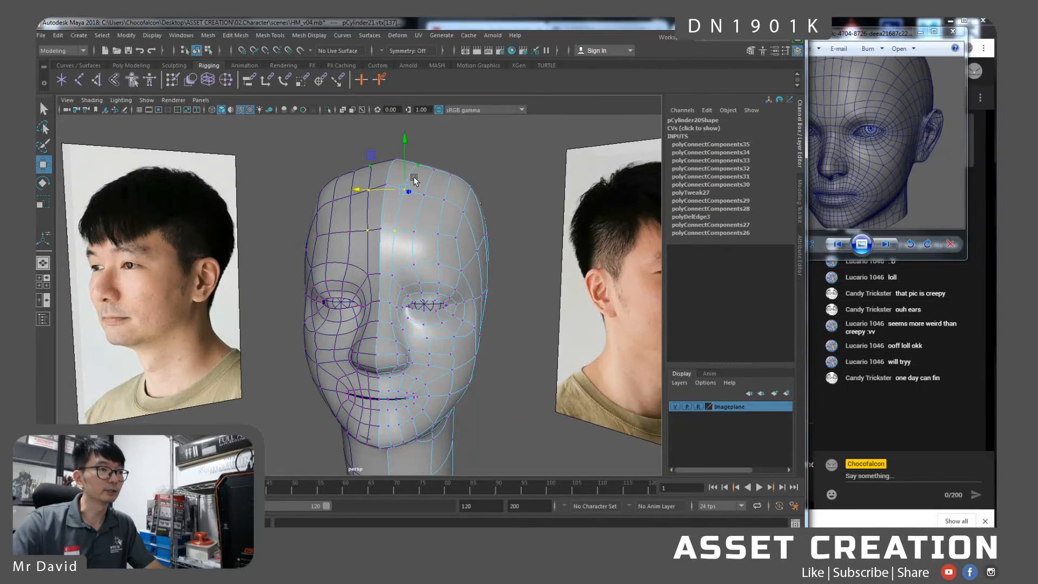
pyautogui.press('r')
pyautogui.moveTo(390, 213)
pyautogui.keyDown('alt'); pyautogui.mouseDown()
pyautogui.moveTo(401, 213)
pyautogui.moveTo(372, 194)
pyautogui.moveTo(396, 196)
pyautogui.mouseUp(); pyautogui.keyUp('alt')
pyautogui.click(417, 230)
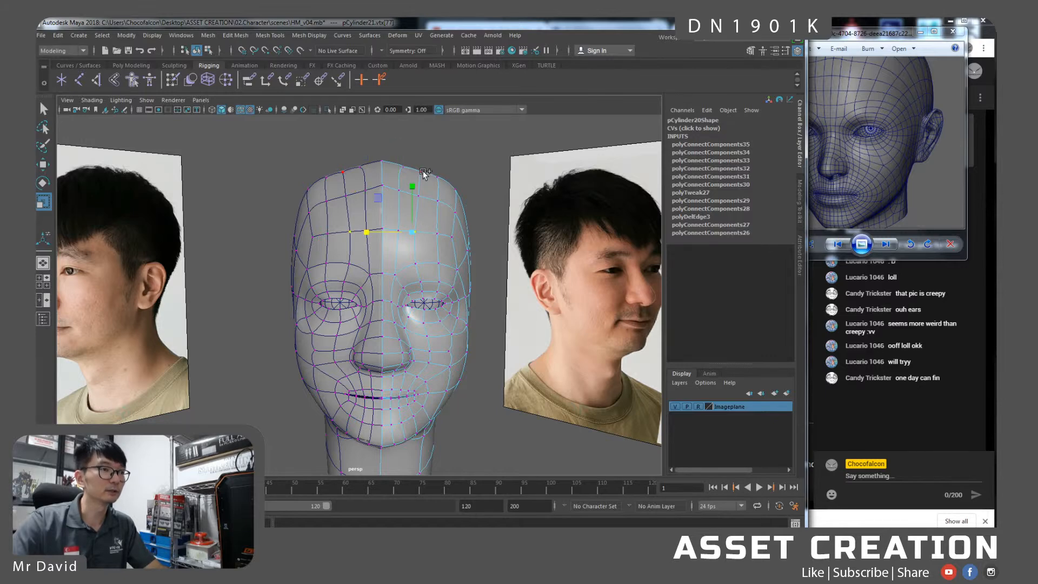
pyautogui.moveTo(372, 197); pyautogui.dragTo(417, 198)
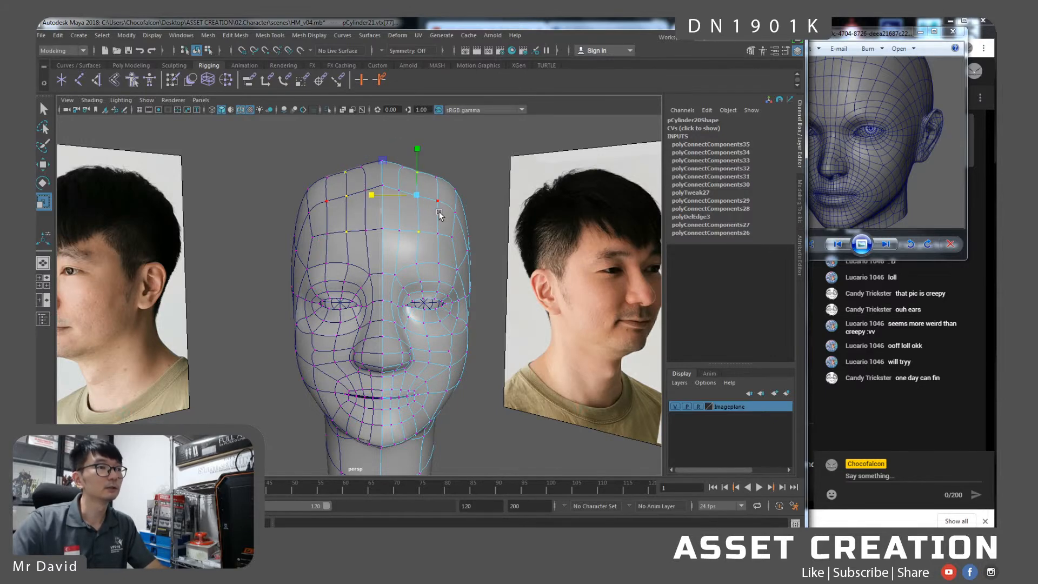
pyautogui.keyDown('alt'); pyautogui.moveTo(473, 233); pyautogui.dragTo(444, 229); pyautogui.keyUp('alt')
# Try to raise the forehead vertices in the column beside the centre line.
pyautogui.click(396, 228)
pyautogui.press('w')
pyautogui.keyDown('shift'); pyautogui.click(407, 190); pyautogui.keyUp('shift')
pyautogui.scroll(6, 452, 254)
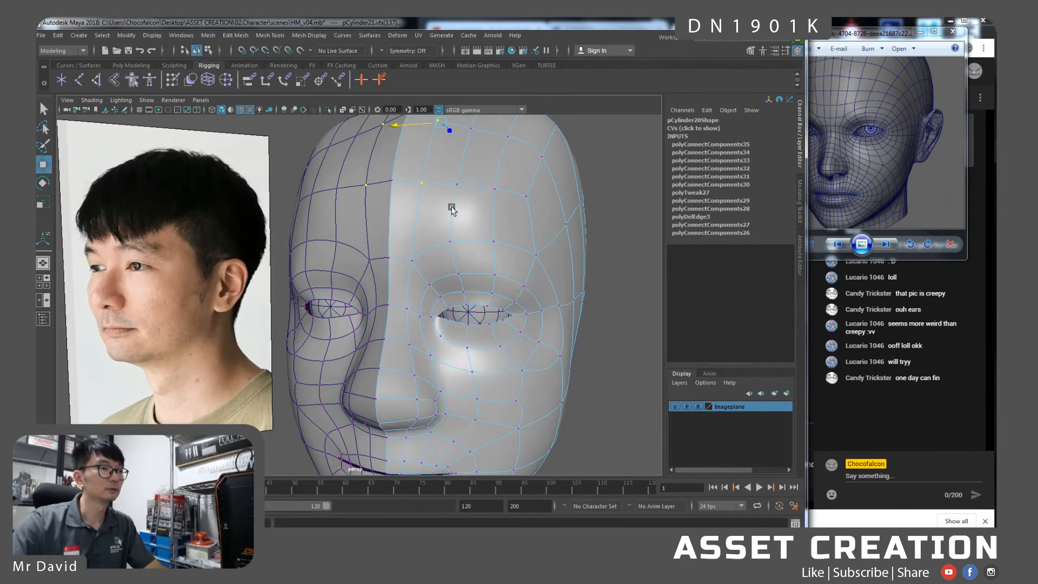
pyautogui.keyDown('alt'); pyautogui.moveTo(452, 209); pyautogui.dragTo(443, 297, button='middle'); pyautogui.keyUp('alt')
pyautogui.keyDown('alt'); pyautogui.moveTo(431, 270); pyautogui.dragTo(418, 203); pyautogui.keyUp('alt')
pyautogui.hotkey('ctrl', 'z')
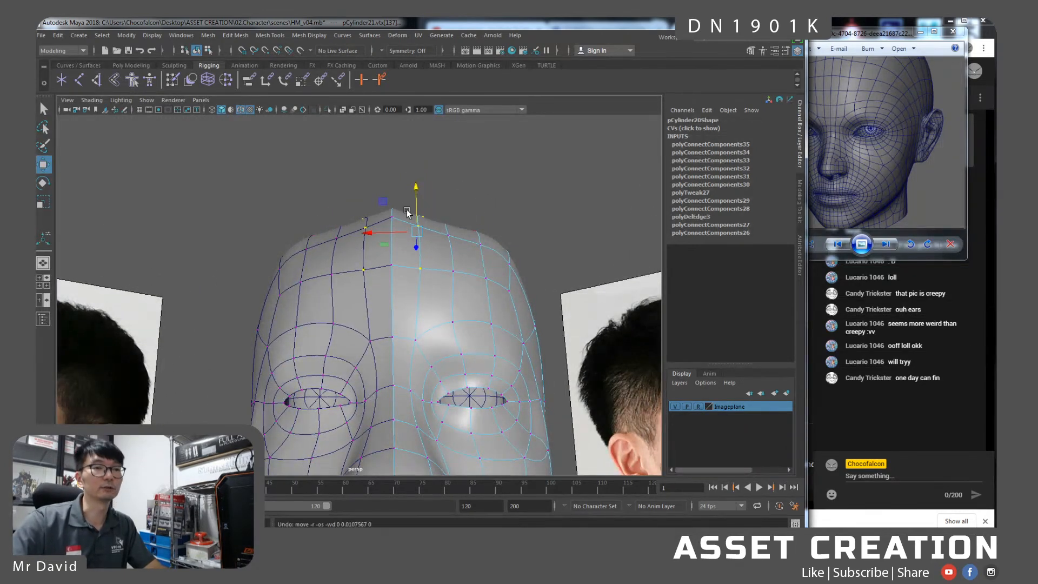
# Try another height adjustment of the vertices on top of the forehead, and undo it.
pyautogui.keyDown('alt'); pyautogui.moveTo(409, 212); pyautogui.dragTo(411, 222, button='middle'); pyautogui.keyUp('alt')
pyautogui.click(398, 177)
pyautogui.moveTo(408, 190); pyautogui.dragTo(383, 283)
pyautogui.moveTo(393, 212); pyautogui.dragTo(393, 164)
pyautogui.scroll(-5, 434, 313)
pyautogui.moveTo(422, 291)
pyautogui.keyDown('alt'); pyautogui.mouseDown()
pyautogui.moveTo(441, 295)
pyautogui.moveTo(335, 279)
pyautogui.moveTo(359, 277)
pyautogui.moveTo(393, 228)
pyautogui.moveTo(406, 292)
pyautogui.moveTo(424, 273)
pyautogui.moveTo(413, 287)
pyautogui.mouseUp(); pyautogui.keyUp('alt')
pyautogui.click(400, 196)
pyautogui.hotkey('ctrl', 'z')
pyautogui.hotkey('ctrl', 'z')
# Reselect the forehead column vertices beside the centre line for repositioning, and turn off the smooth preview.
pyautogui.moveTo(411, 228)
pyautogui.keyDown('alt'); pyautogui.mouseDown()
pyautogui.moveTo(454, 241)
pyautogui.moveTo(394, 238)
pyautogui.moveTo(421, 238)
pyautogui.mouseUp(); pyautogui.keyUp('alt')
pyautogui.moveTo(388, 207); pyautogui.dragTo(367, 222)
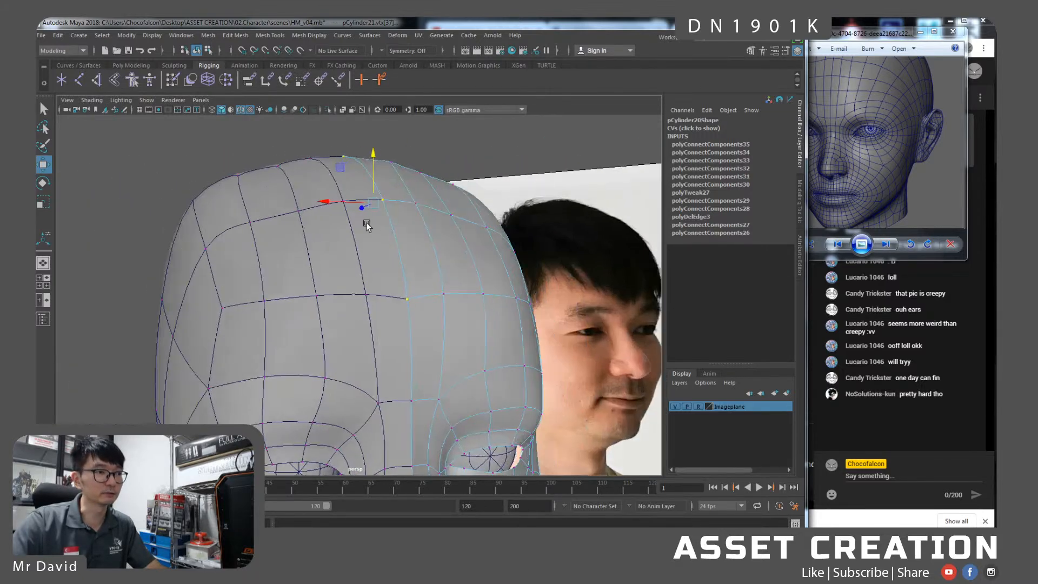
pyautogui.keyDown('alt'); pyautogui.moveTo(442, 222); pyautogui.dragTo(407, 225); pyautogui.keyUp('alt')
pyautogui.click(405, 223)
pyautogui.keyDown('shift'); pyautogui.click(398, 235); pyautogui.keyUp('shift')
pyautogui.keyDown('shift'); pyautogui.click(405, 282); pyautogui.keyUp('shift')
pyautogui.press('1')
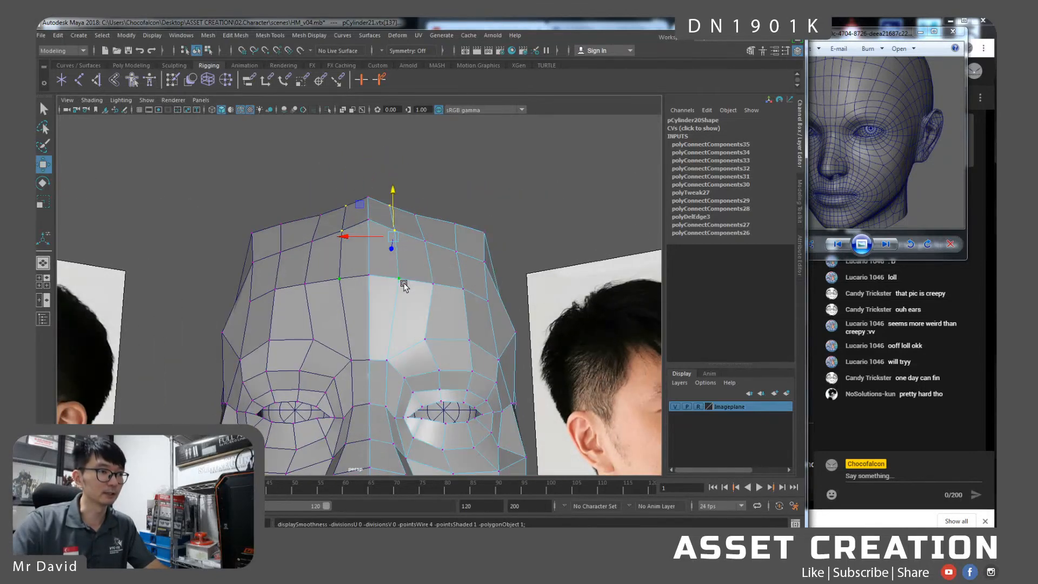
pyautogui.scroll(3, 405, 284)
pyautogui.hotkey('ctrl', 'z')
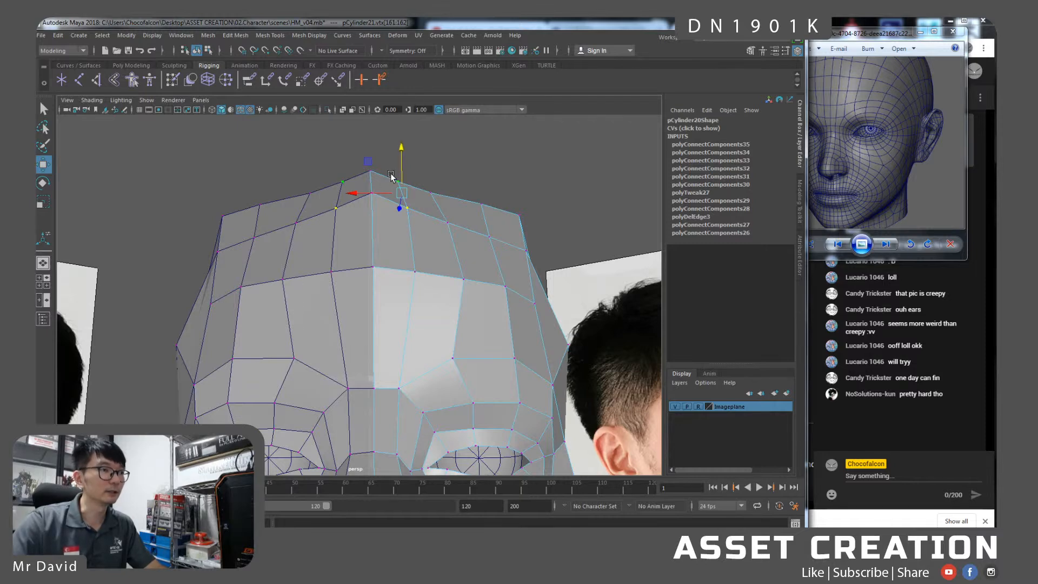
# Adjust the height of the topmost forehead vertices in the column beside the centre line and the next column out.
pyautogui.moveTo(401, 173); pyautogui.dragTo(339, 229)
pyautogui.click(396, 275)
pyautogui.keyDown('alt'); pyautogui.moveTo(397, 276); pyautogui.dragTo(413, 213); pyautogui.keyUp('alt')
pyautogui.click(477, 194)
pyautogui.scroll(-3, 494, 212)
pyautogui.keyDown('shift'); pyautogui.click(515, 166); pyautogui.keyUp('shift')
pyautogui.scroll(-1, 483, 199)
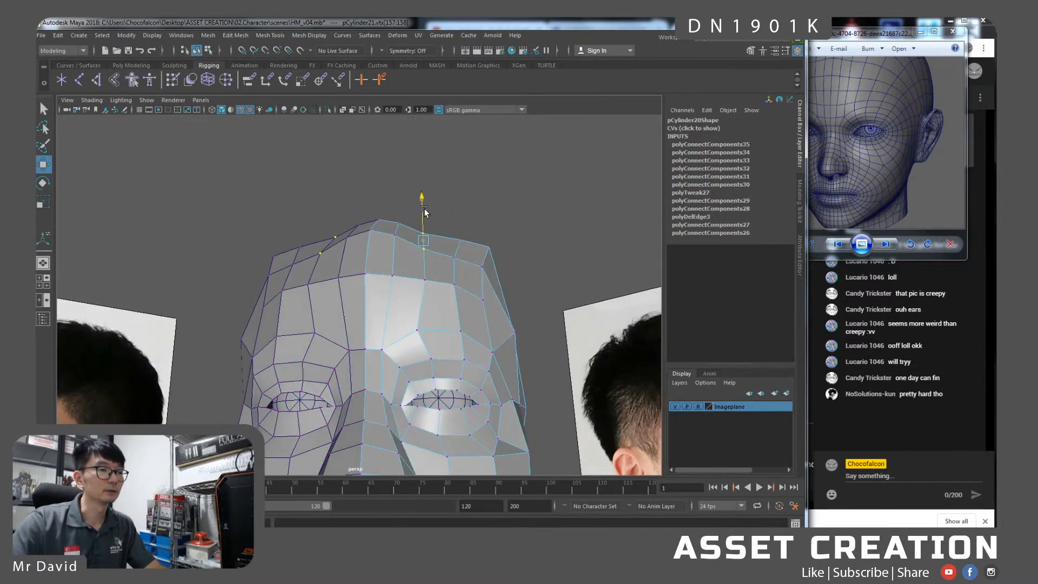
pyautogui.keyDown('alt'); pyautogui.moveTo(424, 204); pyautogui.dragTo(433, 238); pyautogui.keyUp('alt')
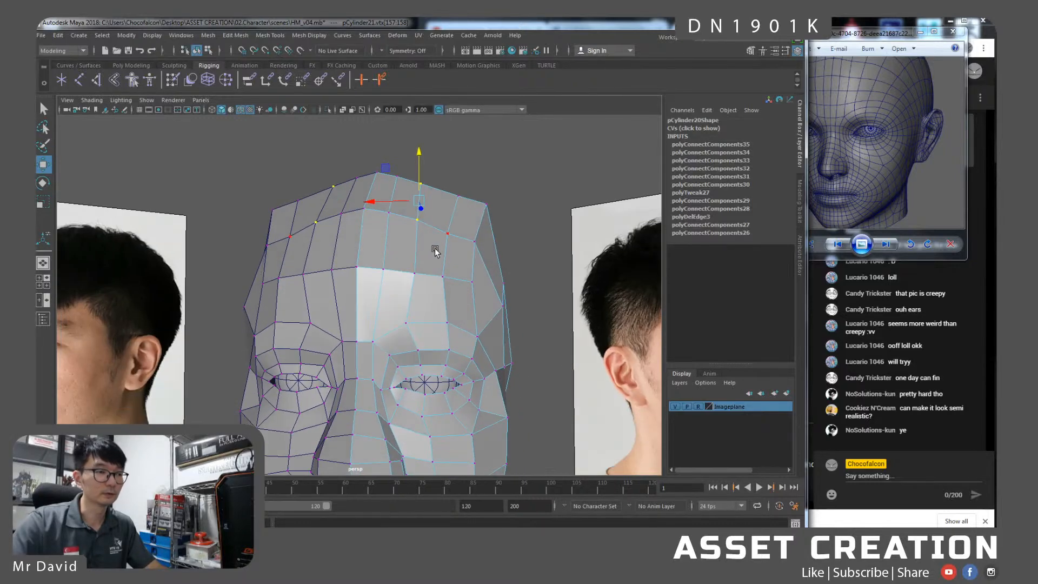
# Adjust the upper forehead vertices of the next column outward, checking them against the side profile.
pyautogui.click(448, 233)
pyautogui.keyDown('shift'); pyautogui.click(459, 197); pyautogui.keyUp('shift')
pyautogui.keyDown('alt'); pyautogui.moveTo(449, 260); pyautogui.dragTo(448, 225); pyautogui.keyUp('alt')
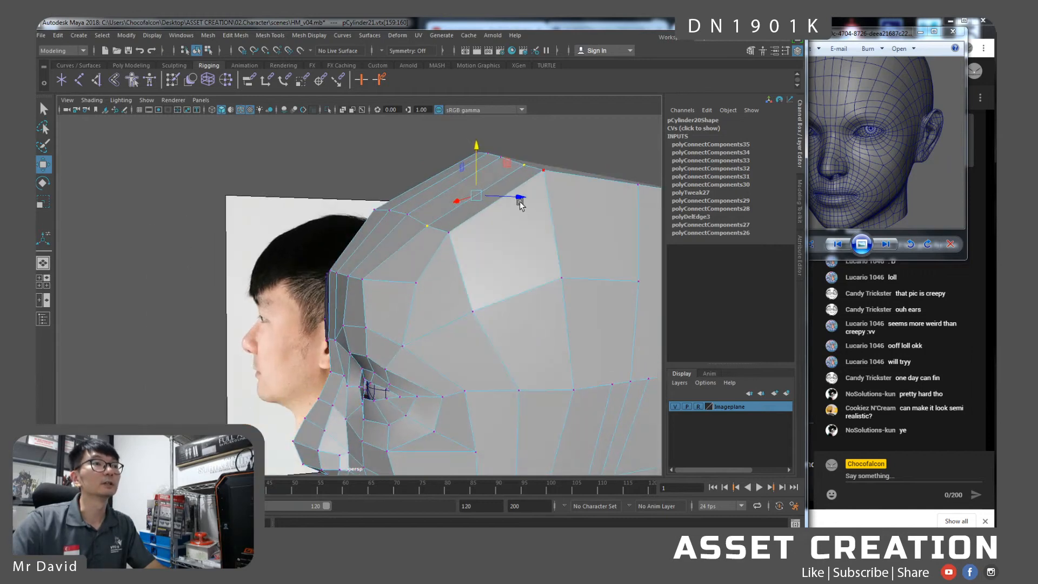
pyautogui.keyDown('alt'); pyautogui.moveTo(519, 207); pyautogui.dragTo(489, 170); pyautogui.keyUp('alt')
pyautogui.keyDown('alt'); pyautogui.moveTo(463, 210); pyautogui.dragTo(432, 216); pyautogui.keyUp('alt')
# Reposition the two upper forehead vertices of the inner column vertically and front to back to round the forehead.
pyautogui.click(411, 219)
pyautogui.keyDown('shift'); pyautogui.click(504, 161); pyautogui.keyUp('shift')
pyautogui.keyDown('alt'); pyautogui.moveTo(504, 161); pyautogui.dragTo(478, 206); pyautogui.keyUp('alt')
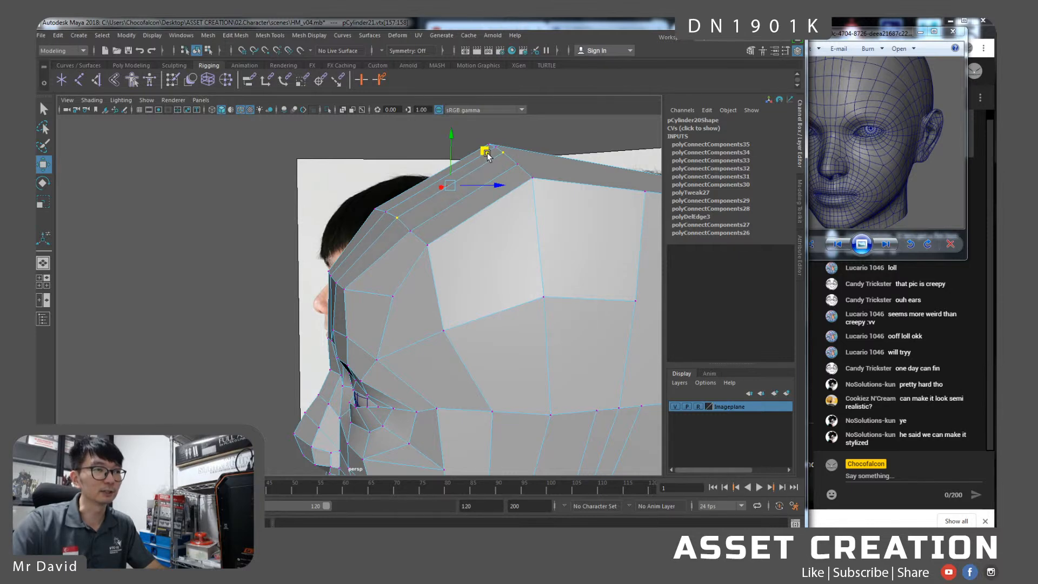
pyautogui.keyDown('alt'); pyautogui.moveTo(487, 155); pyautogui.dragTo(512, 208); pyautogui.keyUp('alt')
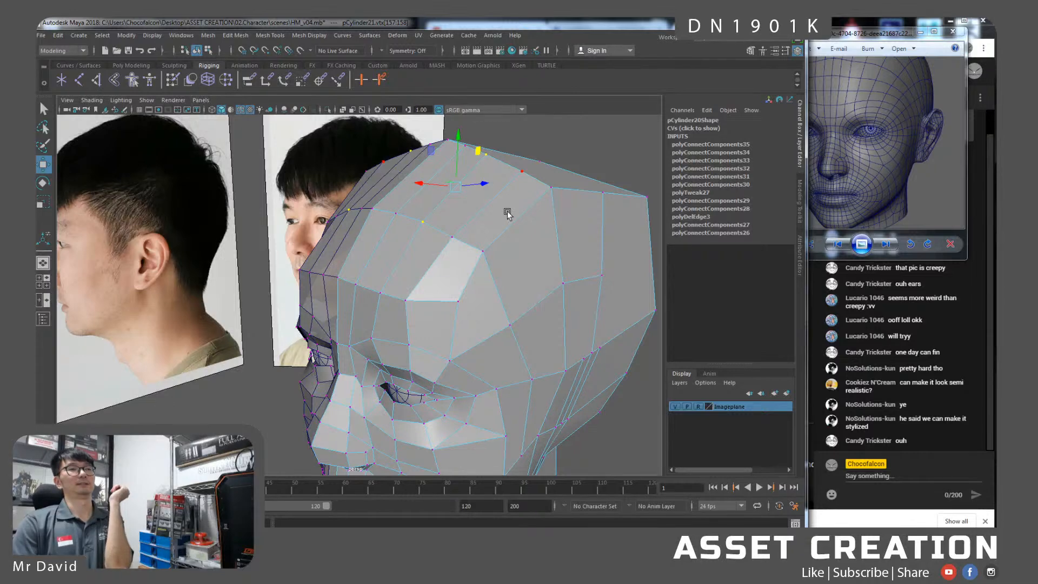
pyautogui.keyDown('alt'); pyautogui.moveTo(469, 185); pyautogui.dragTo(500, 176); pyautogui.keyUp('alt')
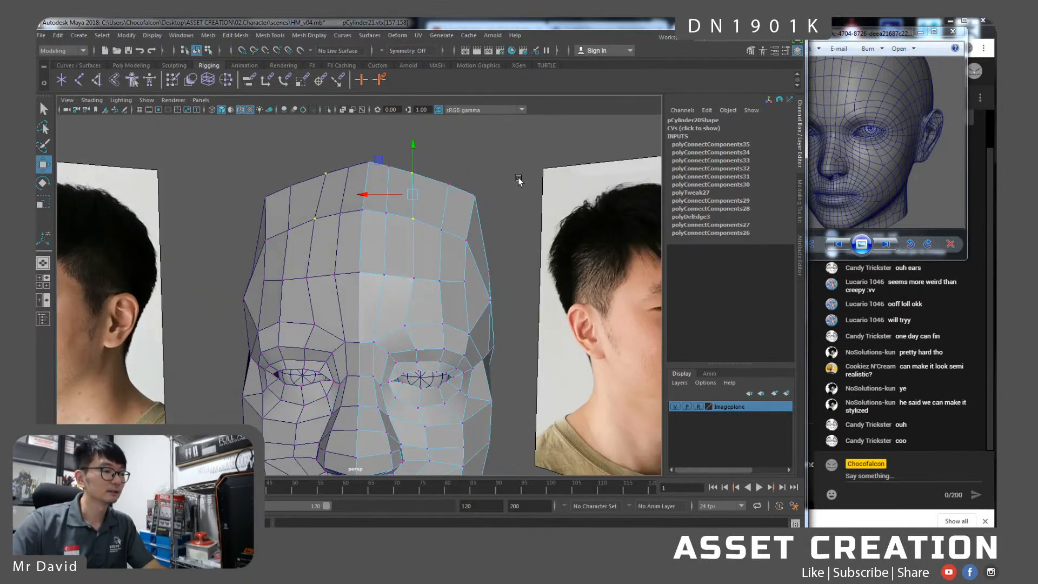
# Connect the edges down the back of the skull and neck with a new edge row parallel to the centre line.
pyautogui.press('3')
pyautogui.keyDown('alt'); pyautogui.moveTo(435, 213); pyautogui.dragTo(462, 248); pyautogui.keyUp('alt')
pyautogui.moveTo(462, 246); pyautogui.dragTo(463, 215, button='right')
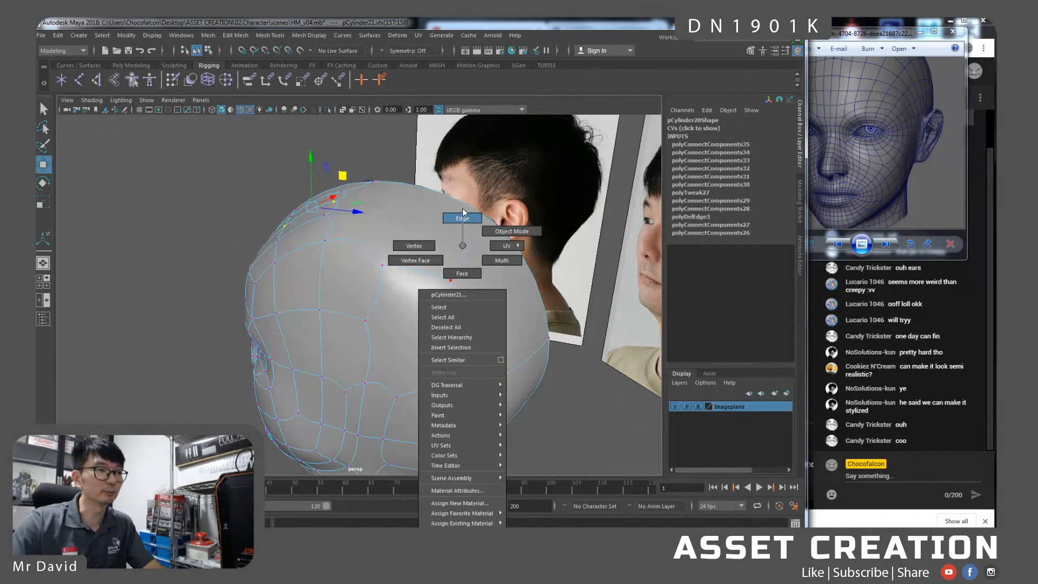
pyautogui.click(467, 250)
pyautogui.keyDown('alt'); pyautogui.moveTo(534, 359); pyautogui.dragTo(446, 348); pyautogui.keyUp('alt')
pyautogui.keyDown('shift'); pyautogui.click(440, 358); pyautogui.keyUp('shift')
pyautogui.keyDown('shift'); pyautogui.click(435, 390); pyautogui.keyUp('shift')
pyautogui.keyDown('shift'); pyautogui.moveTo(427, 337); pyautogui.dragTo(416, 483, button='right'); pyautogui.keyUp('shift')
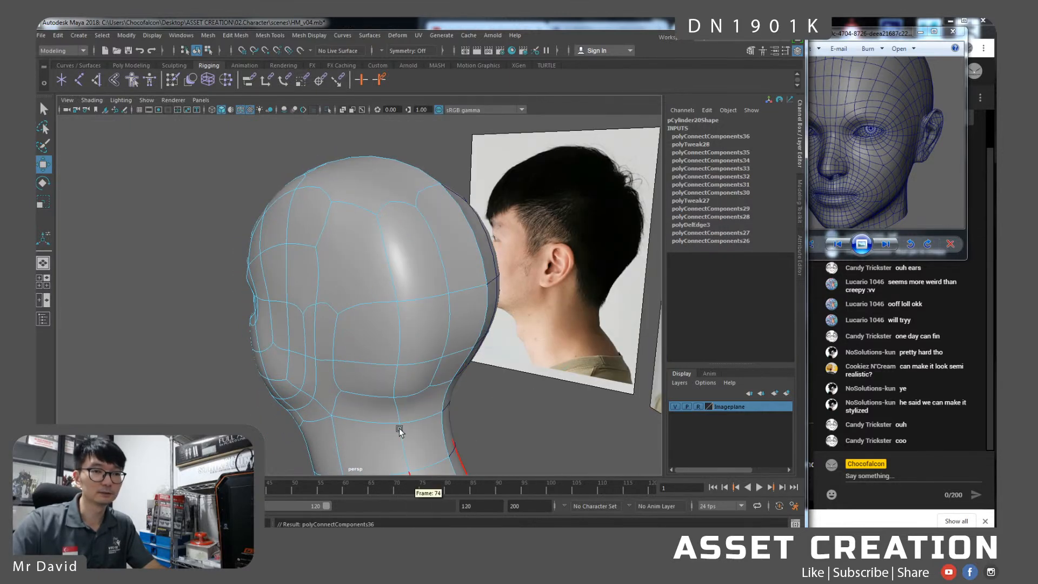
# Cut a new edge with Multi-Cut from the upper side of the skull over the crown to the centre line.
pyautogui.keyDown('alt'); pyautogui.moveTo(407, 254); pyautogui.dragTo(402, 303); pyautogui.keyUp('alt')
pyautogui.moveTo(400, 279); pyautogui.dragTo(356, 274, button='right')
pyautogui.keyDown('alt'); pyautogui.moveTo(356, 274); pyautogui.dragTo(403, 271); pyautogui.keyUp('alt')
pyautogui.press('1')
pyautogui.keyDown('shift'); pyautogui.moveTo(434, 259); pyautogui.dragTo(371, 252, button='right'); pyautogui.keyUp('shift')
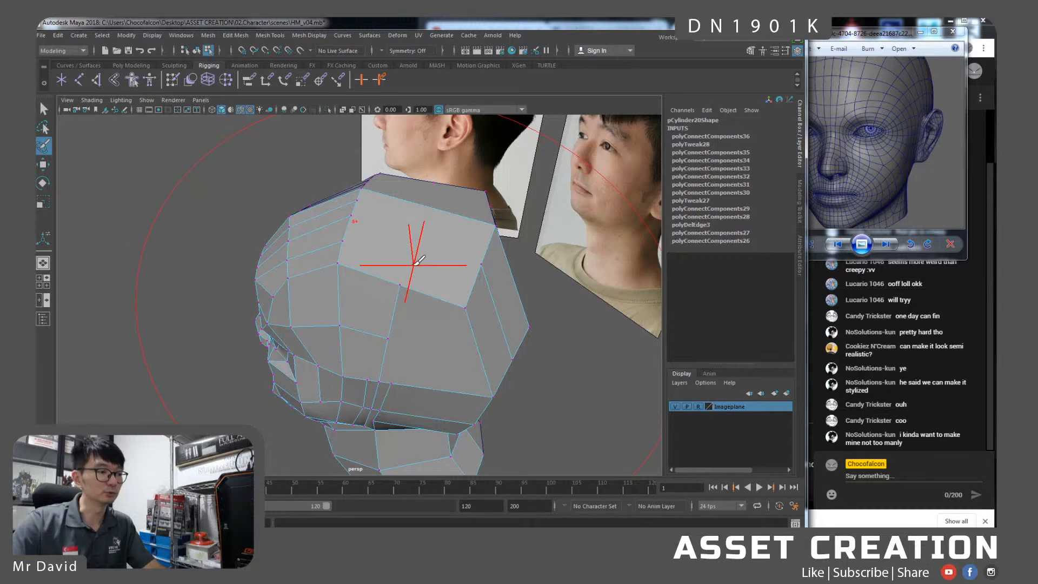
pyautogui.moveTo(445, 265)
pyautogui.keyDown('shift'); pyautogui.mouseDown(button='right')
pyautogui.moveTo(412, 267)
pyautogui.moveTo(461, 262)
pyautogui.moveTo(421, 265)
pyautogui.mouseUp(button='right'); pyautogui.keyUp('shift')
pyautogui.press('w')
pyautogui.click(483, 265)
pyautogui.moveTo(428, 293); pyautogui.dragTo(404, 291)
pyautogui.click(400, 286)
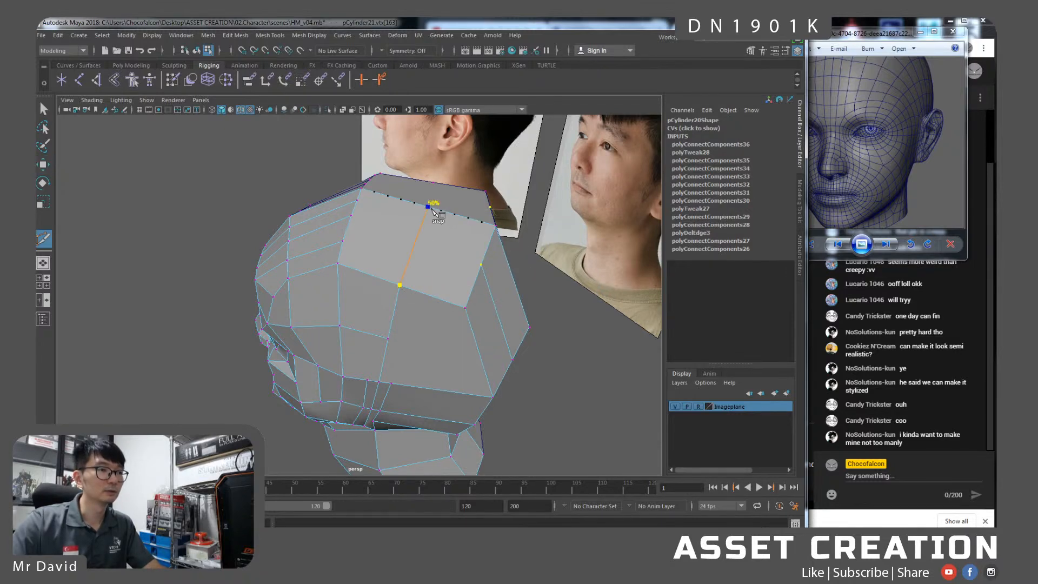
pyautogui.press('w')
# Cut another edge from the forehead column back across the top of the skull to the new rear edge row.
pyautogui.moveTo(403, 252)
pyautogui.keyDown('alt'); pyautogui.mouseDown()
pyautogui.moveTo(429, 247)
pyautogui.moveTo(435, 224)
pyautogui.moveTo(423, 258)
pyautogui.moveTo(406, 255)
pyautogui.moveTo(456, 234)
pyautogui.moveTo(367, 251)
pyautogui.moveTo(388, 260)
pyautogui.mouseUp(); pyautogui.keyUp('alt')
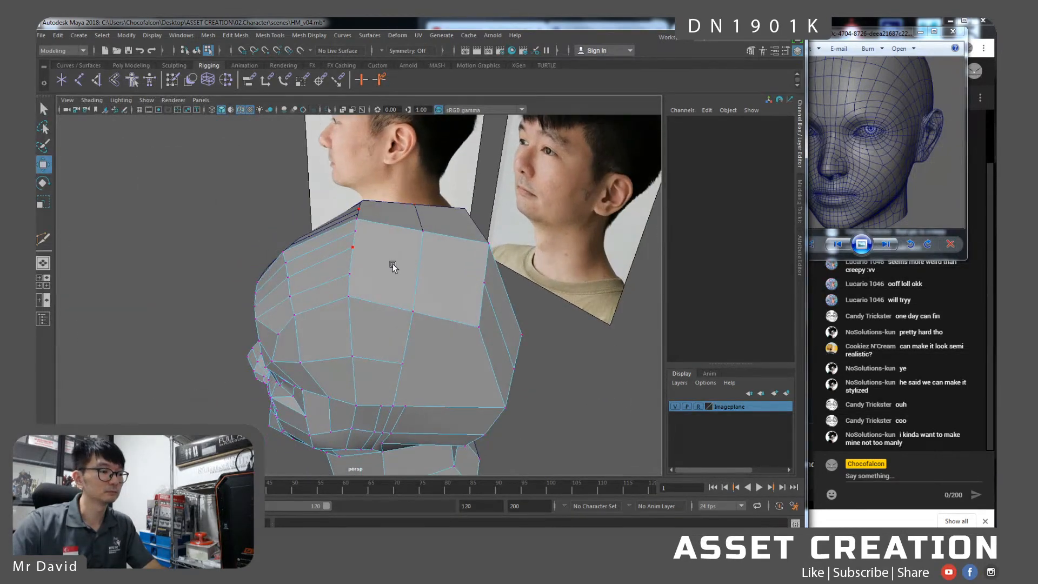
pyautogui.hotkey('ctrl', 'shift', 'x')
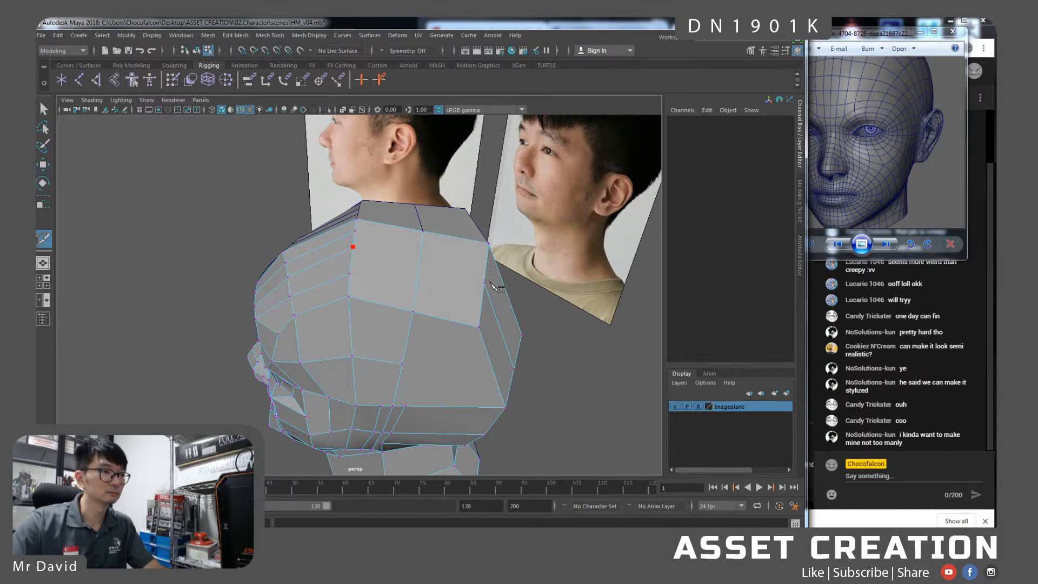
pyautogui.keyDown('alt'); pyautogui.moveTo(453, 277); pyautogui.dragTo(456, 227); pyautogui.keyUp('alt')
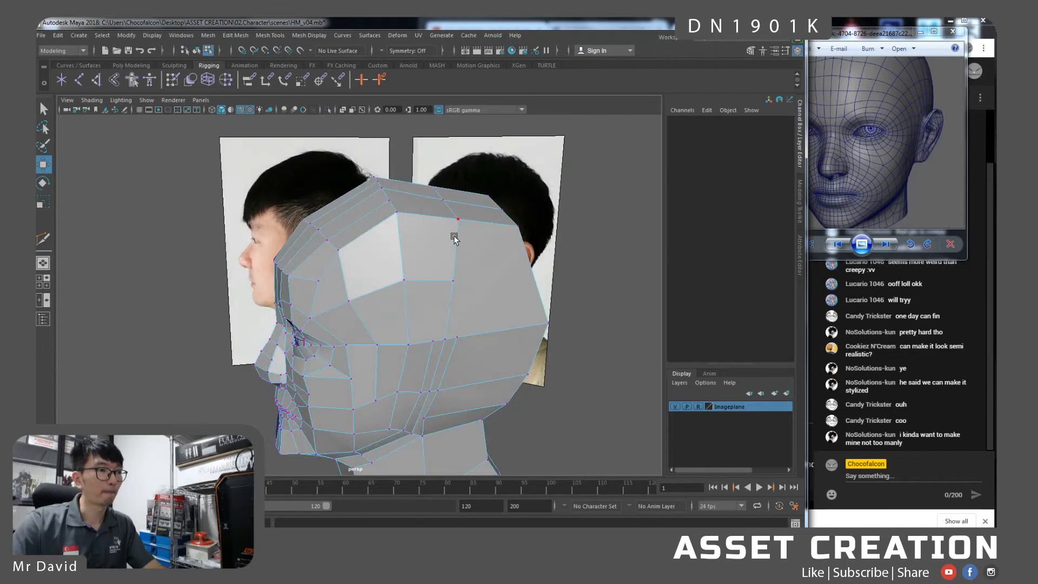
# Move the new vertices on top of the skull in the side view to round the crown with smooth preview on.
pyautogui.click(442, 200)
pyautogui.press('3')
pyautogui.moveTo(445, 175); pyautogui.dragTo(444, 197)
pyautogui.keyDown('alt'); pyautogui.moveTo(444, 197); pyautogui.dragTo(485, 209); pyautogui.keyUp('alt')
pyautogui.press('space')
pyautogui.keyDown('alt'); pyautogui.moveTo(478, 208); pyautogui.dragTo(430, 368, button='middle'); pyautogui.keyUp('alt')
pyautogui.keyDown('alt'); pyautogui.moveTo(459, 162); pyautogui.dragTo(458, 242, button='middle'); pyautogui.keyUp('alt')
pyautogui.moveTo(506, 157); pyautogui.dragTo(515, 155)
pyautogui.scroll(-3, 569, 296)
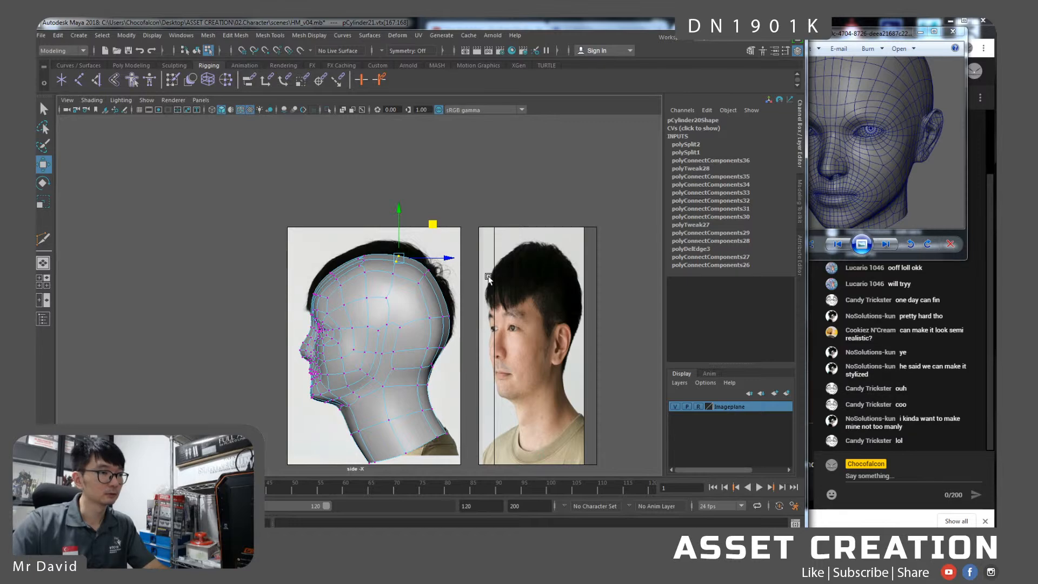
# Reposition the vertices at the upper back of the skull to follow the head profile in the side view.
pyautogui.press('1')
pyautogui.scroll(4, 449, 270)
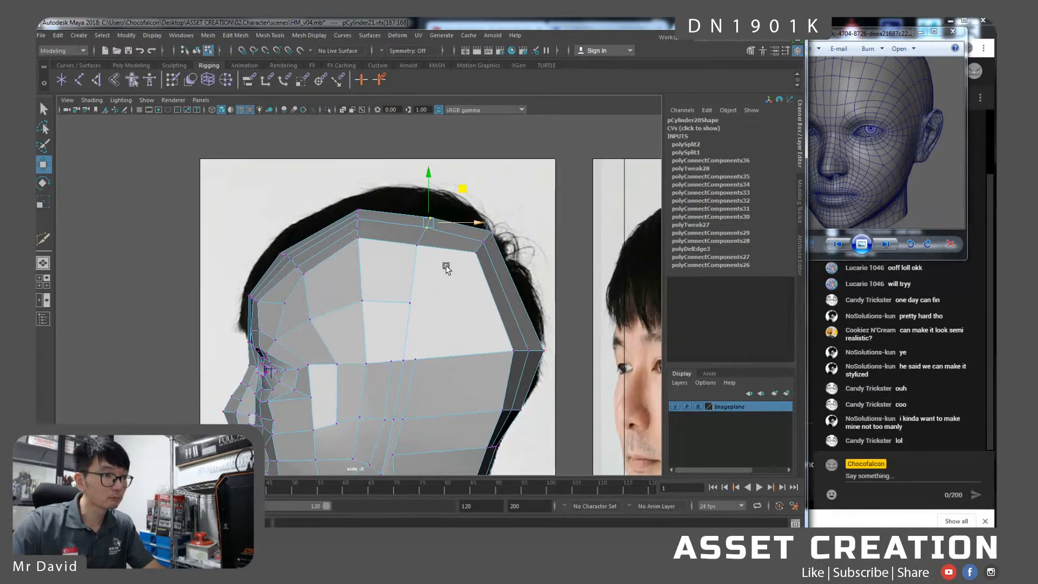
pyautogui.click(471, 236)
pyautogui.press('3')
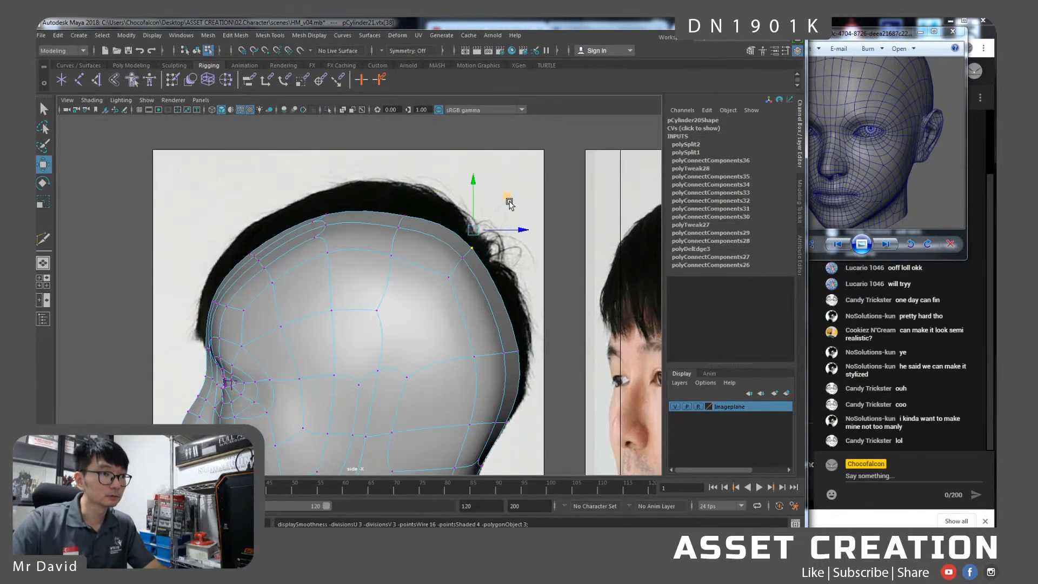
pyautogui.click(481, 249)
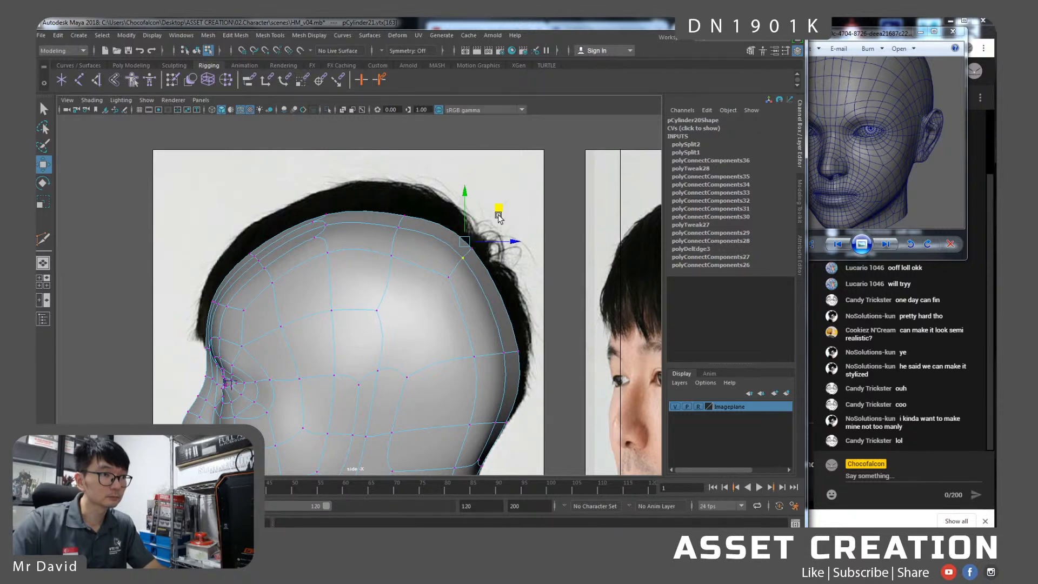
pyautogui.moveTo(499, 216); pyautogui.dragTo(511, 207, button='middle')
pyautogui.keyDown('alt'); pyautogui.moveTo(485, 294); pyautogui.dragTo(466, 261, button='middle'); pyautogui.keyUp('alt')
pyautogui.press('1')
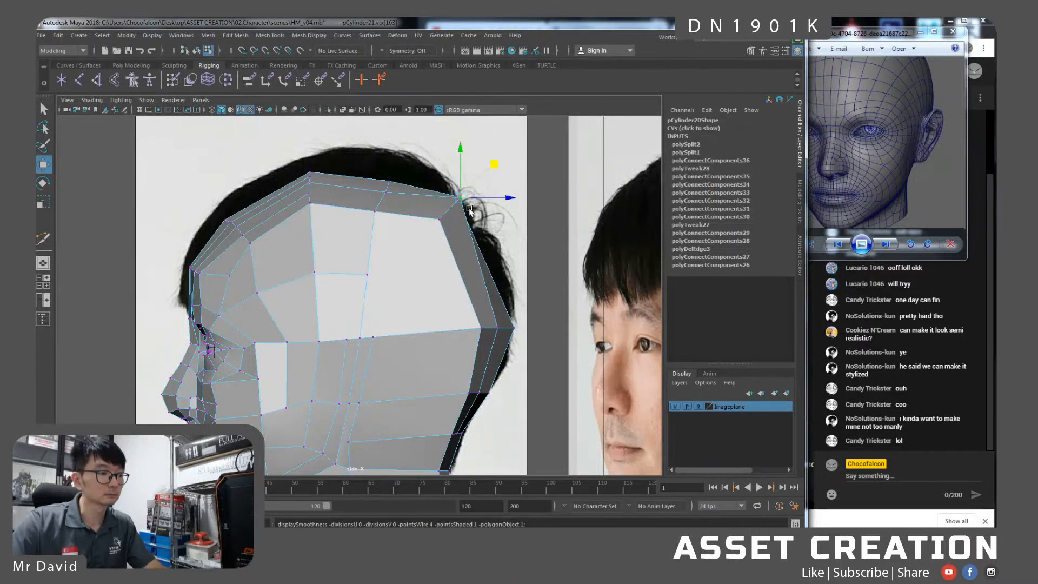
pyautogui.moveTo(488, 169); pyautogui.dragTo(487, 171, button='middle')
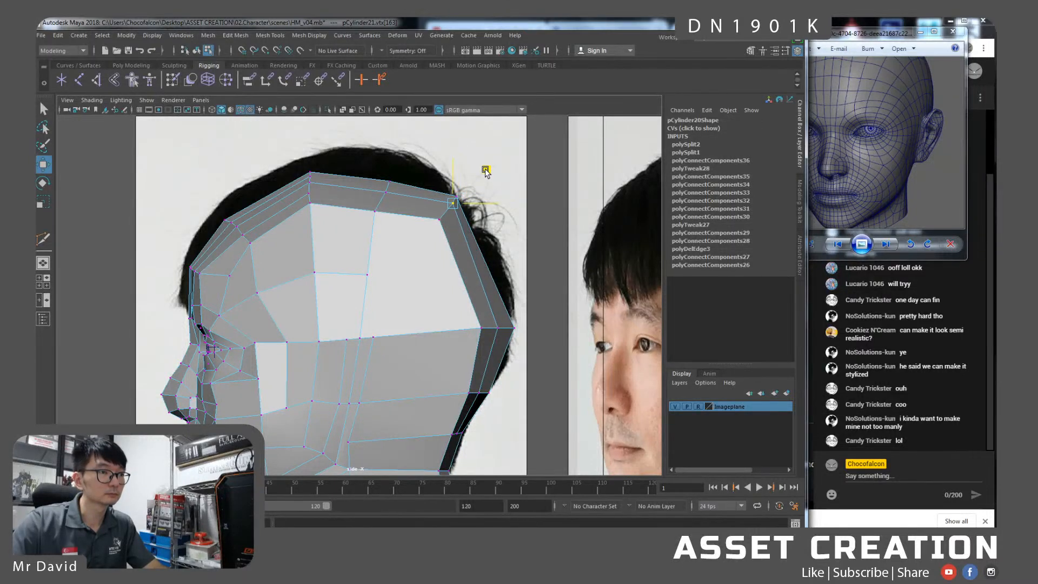
# Pull the new vertices at the back of the skull slightly backward toward the profile outline.
pyautogui.click(496, 328)
pyautogui.moveTo(526, 329); pyautogui.dragTo(535, 331)
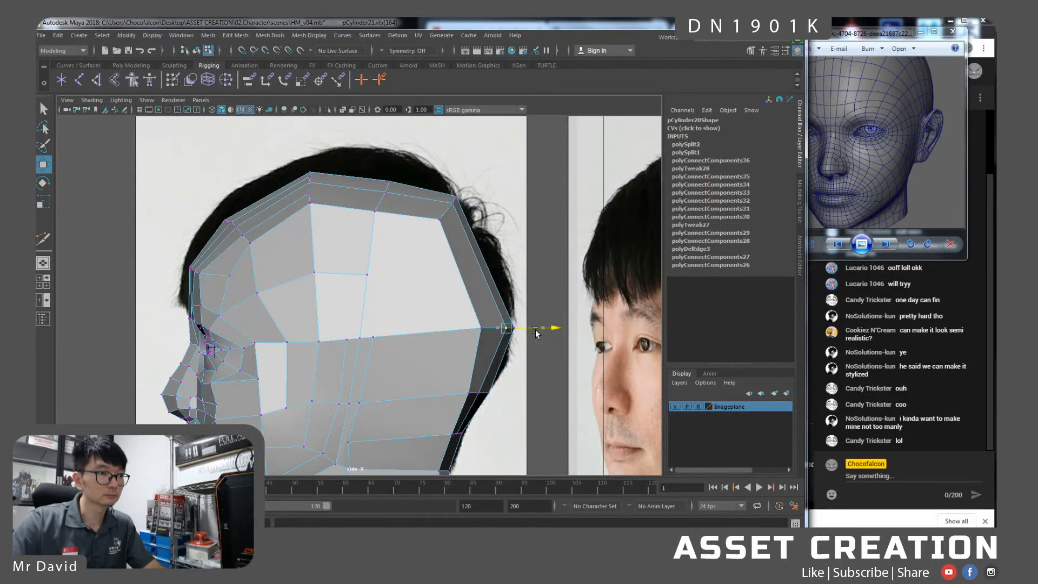
pyautogui.keyDown('alt'); pyautogui.moveTo(479, 371); pyautogui.dragTo(481, 320, button='middle'); pyautogui.keyUp('alt')
pyautogui.click(481, 342)
pyautogui.moveTo(509, 341); pyautogui.dragTo(510, 342)
# Reposition the nape vertices front to back in the side view to smooth the transition from skull to neck.
pyautogui.press('3')
pyautogui.click(460, 383)
pyautogui.keyDown('alt'); pyautogui.moveTo(460, 383); pyautogui.dragTo(476, 352, button='middle'); pyautogui.keyUp('alt')
pyautogui.keyDown('shift'); pyautogui.moveTo(453, 378); pyautogui.dragTo(452, 378); pyautogui.keyUp('shift')
pyautogui.moveTo(502, 345)
pyautogui.mouseDown()
pyautogui.moveTo(484, 344)
pyautogui.moveTo(494, 346)
pyautogui.mouseUp()
pyautogui.keyDown('alt'); pyautogui.moveTo(484, 400); pyautogui.dragTo(492, 338, button='middle'); pyautogui.keyUp('alt')
pyautogui.keyDown('alt'); pyautogui.moveTo(446, 284); pyautogui.dragTo(447, 306, button='middle'); pyautogui.keyUp('alt')
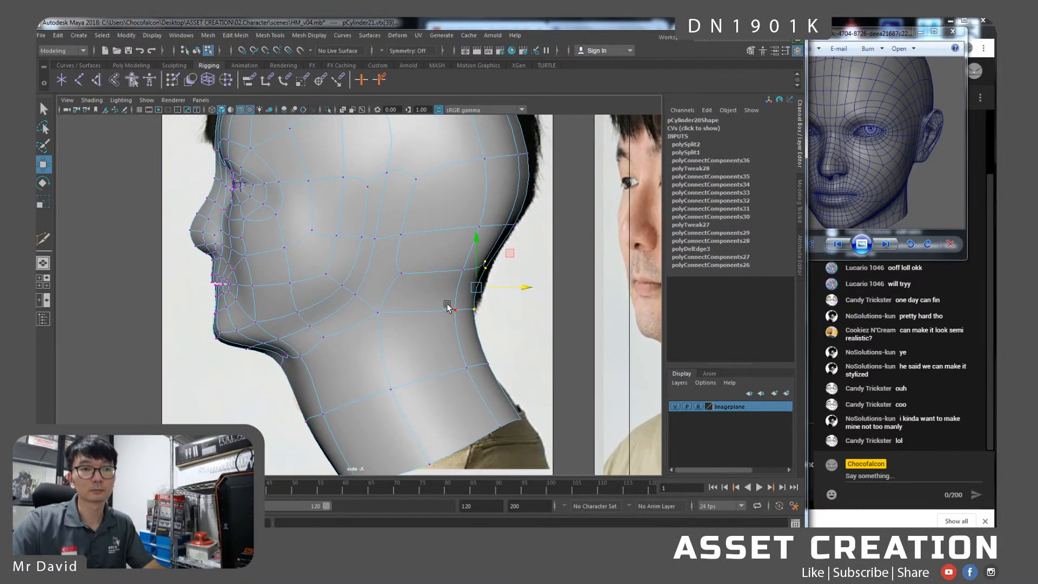
# Select the outer cheek vertex in the perspective view and examine its position from the side and front.
pyautogui.press('space')
pyautogui.moveTo(417, 289); pyautogui.dragTo(407, 266)
pyautogui.keyDown('alt'); pyautogui.moveTo(315, 359); pyautogui.dragTo(341, 297); pyautogui.keyUp('alt')
pyautogui.click(338, 302)
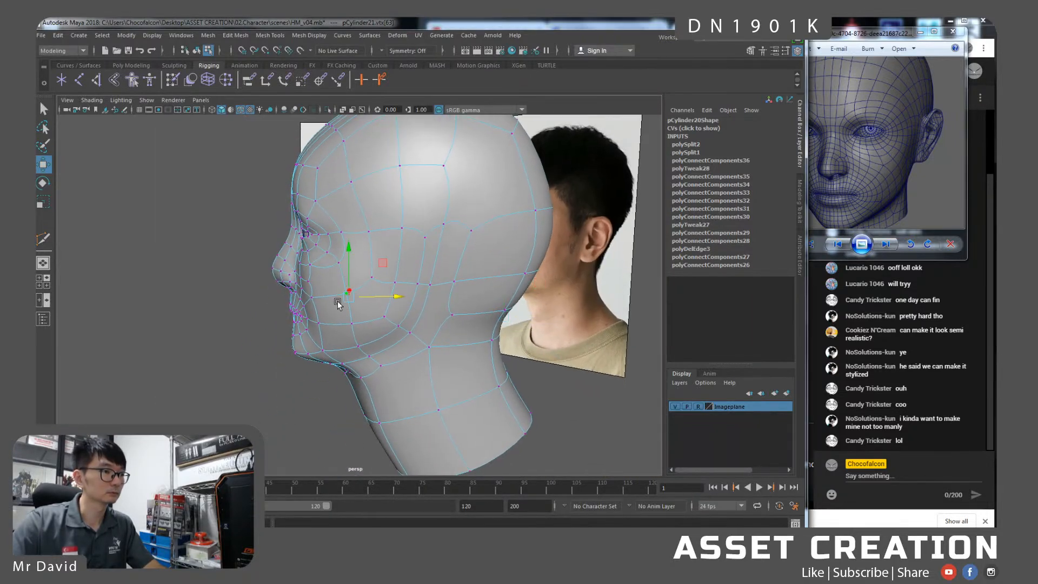
pyautogui.moveTo(378, 301); pyautogui.dragTo(459, 292)
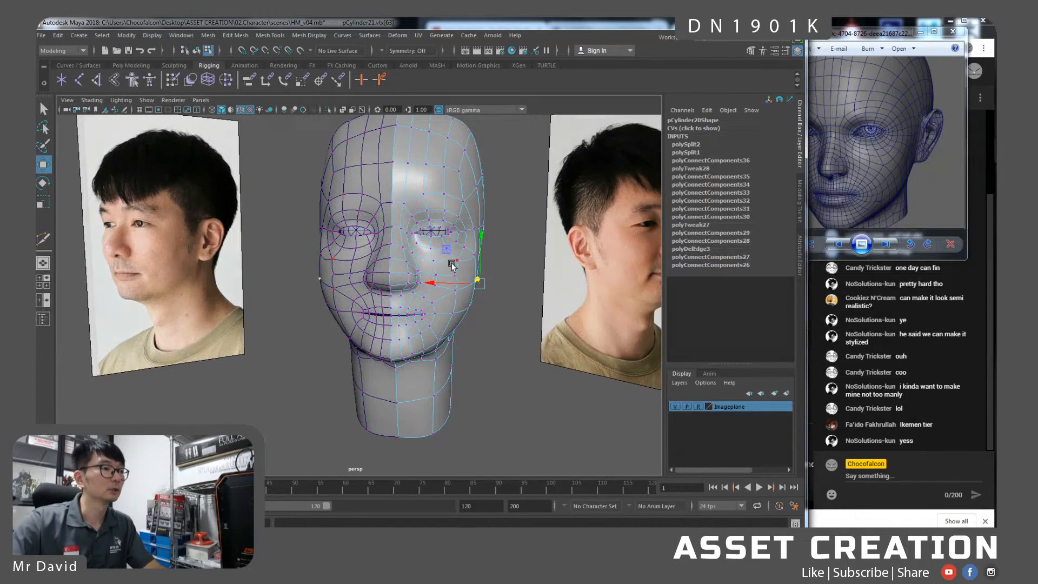
# Select the cheek vertices below the eye and show the side view next to the perspective view.
pyautogui.keyDown('alt'); pyautogui.moveTo(452, 264); pyautogui.dragTo(436, 274, button='middle'); pyautogui.keyUp('alt')
pyautogui.keyDown('alt'); pyautogui.moveTo(436, 275); pyautogui.dragTo(440, 290, button='right'); pyautogui.keyUp('alt')
pyautogui.click(424, 271)
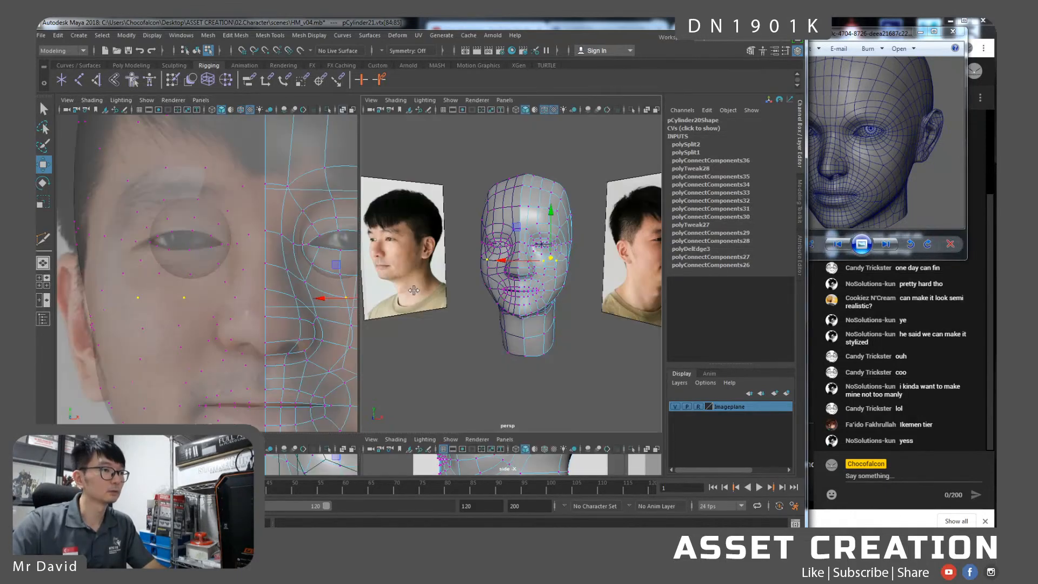
pyautogui.press('space')
pyautogui.press('space')
pyautogui.moveTo(313, 285); pyautogui.dragTo(335, 279)
pyautogui.keyDown('alt'); pyautogui.moveTo(222, 252); pyautogui.dragTo(247, 265, button='middle'); pyautogui.keyUp('alt')
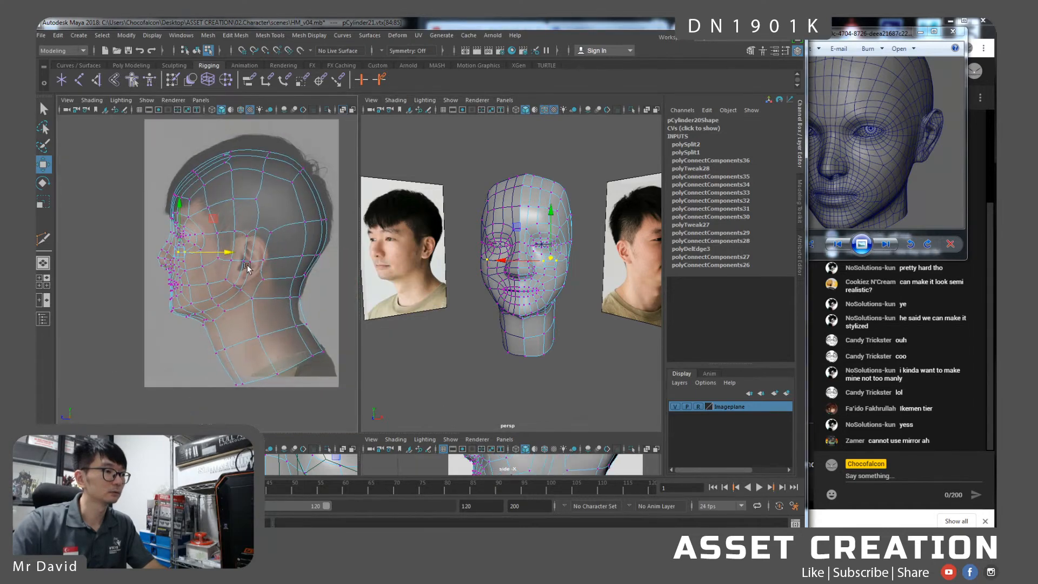
pyautogui.scroll(2, 247, 265)
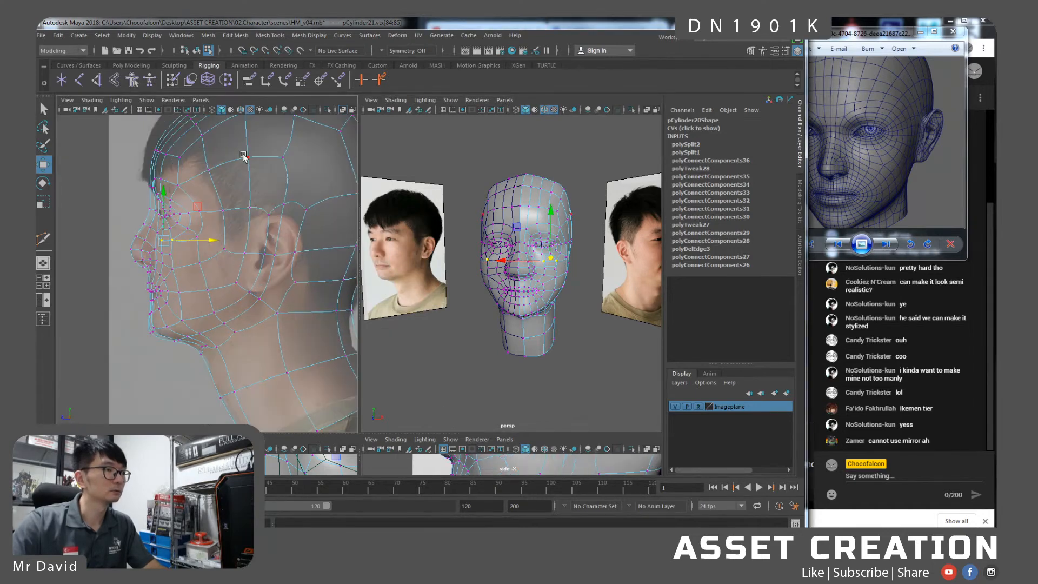
# Turn off X-ray display in the side view and add the neighbouring vertices beside the nose to the cheek selection.
pyautogui.click(341, 111)
pyautogui.keyDown('alt'); pyautogui.moveTo(189, 336); pyautogui.dragTo(220, 357, button='middle'); pyautogui.keyUp('alt')
pyautogui.scroll(7, 220, 357)
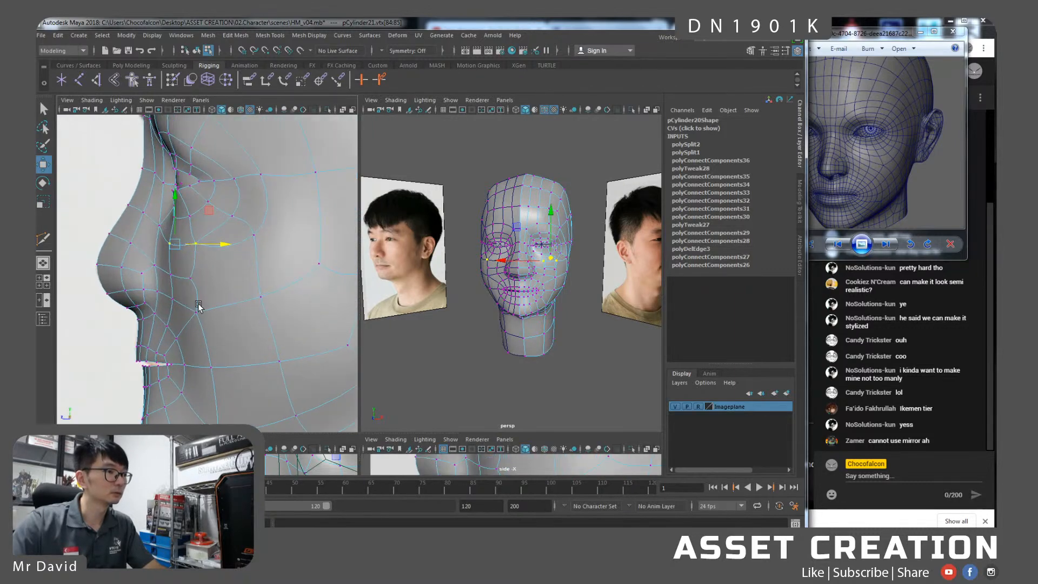
pyautogui.keyDown('shift'); pyautogui.moveTo(195, 285); pyautogui.dragTo(221, 267); pyautogui.keyUp('shift')
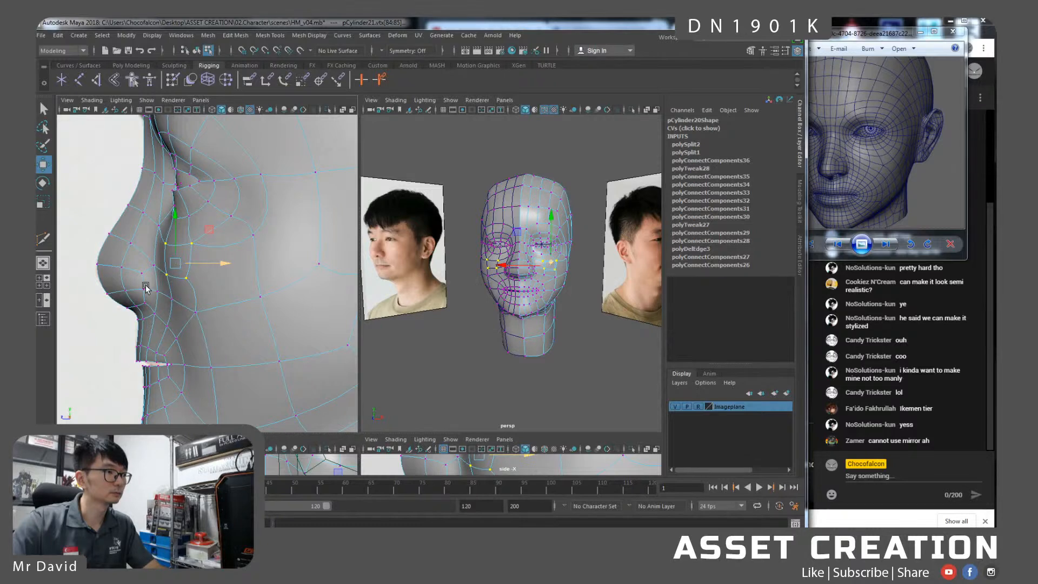
# Shift the nose side vertex slightly forward in the side view and select the nostril wing vertices.
pyautogui.keyDown('alt'); pyautogui.moveTo(112, 295); pyautogui.dragTo(161, 295, button='middle'); pyautogui.keyUp('alt')
pyautogui.click(147, 269)
pyautogui.moveTo(181, 298); pyautogui.dragTo(177, 298)
pyautogui.click(193, 277)
pyautogui.keyDown('shift'); pyautogui.click(195, 293); pyautogui.keyUp('shift')
pyautogui.scroll(3, 571, 293)
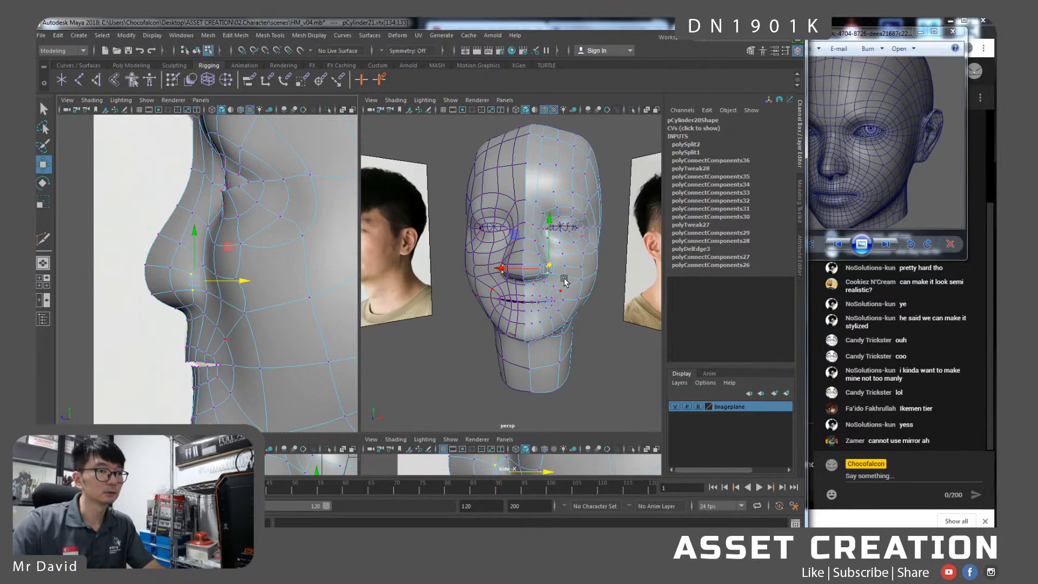
pyautogui.scroll(3, 564, 281)
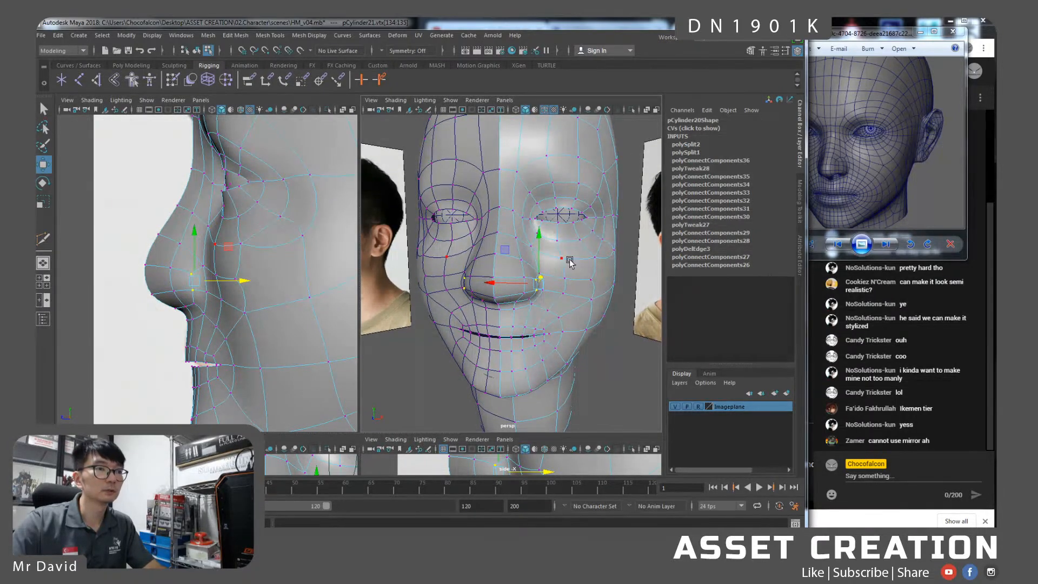
# Select the crown vertex beside the centre line and adjust its height in the perspective view.
pyautogui.scroll(-5, 564, 281)
pyautogui.keyDown('alt'); pyautogui.moveTo(510, 256); pyautogui.dragTo(529, 251); pyautogui.keyUp('alt')
pyautogui.scroll(2, 531, 168)
pyautogui.click(525, 172)
pyautogui.press('q')
pyautogui.click(534, 173)
pyautogui.press('w')
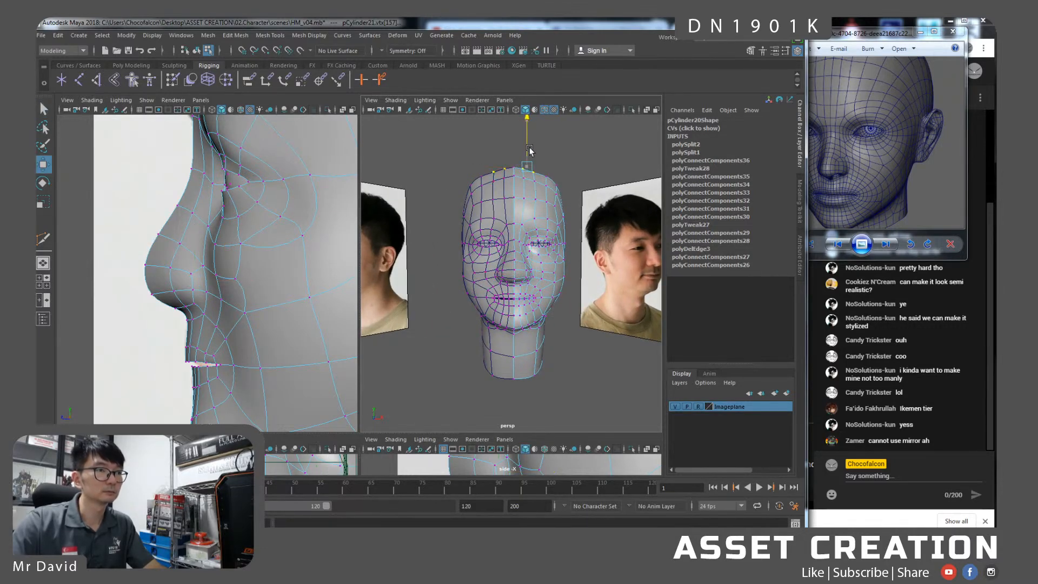
# Return to object mode, hide the wireframe in the perspective view, and assign an existing material to the mirrored half.
pyautogui.keyDown('alt'); pyautogui.moveTo(557, 196); pyautogui.dragTo(538, 186); pyautogui.keyUp('alt')
pyautogui.moveTo(538, 185); pyautogui.dragTo(610, 196, button='right')
pyautogui.click(610, 196)
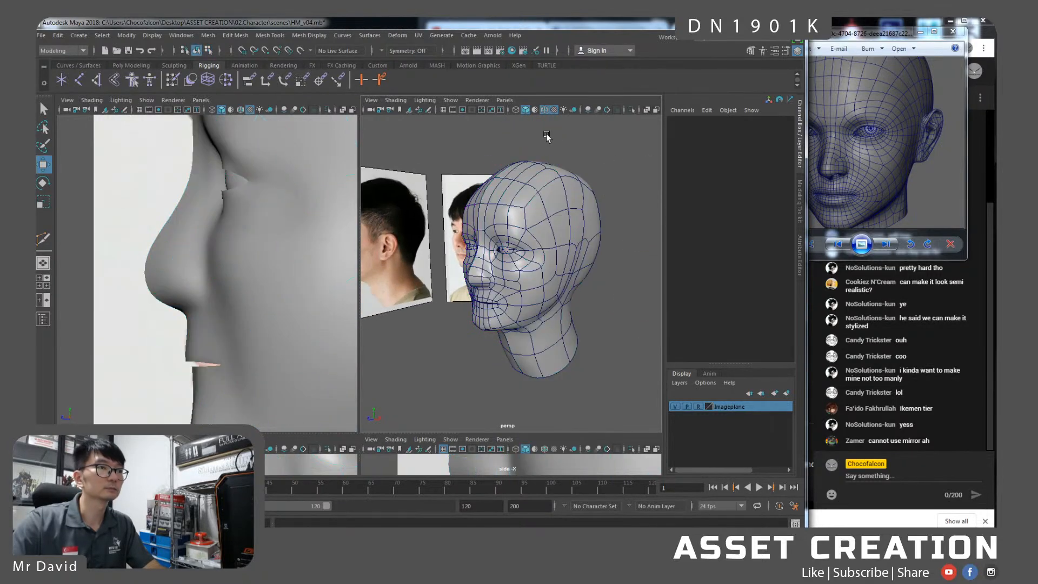
pyautogui.click(545, 110)
pyautogui.keyDown('alt'); pyautogui.moveTo(518, 227); pyautogui.dragTo(492, 230); pyautogui.keyUp('alt')
pyautogui.click(479, 224)
pyautogui.moveTo(484, 212); pyautogui.dragTo(551, 493, button='right')
pyautogui.click(573, 344)
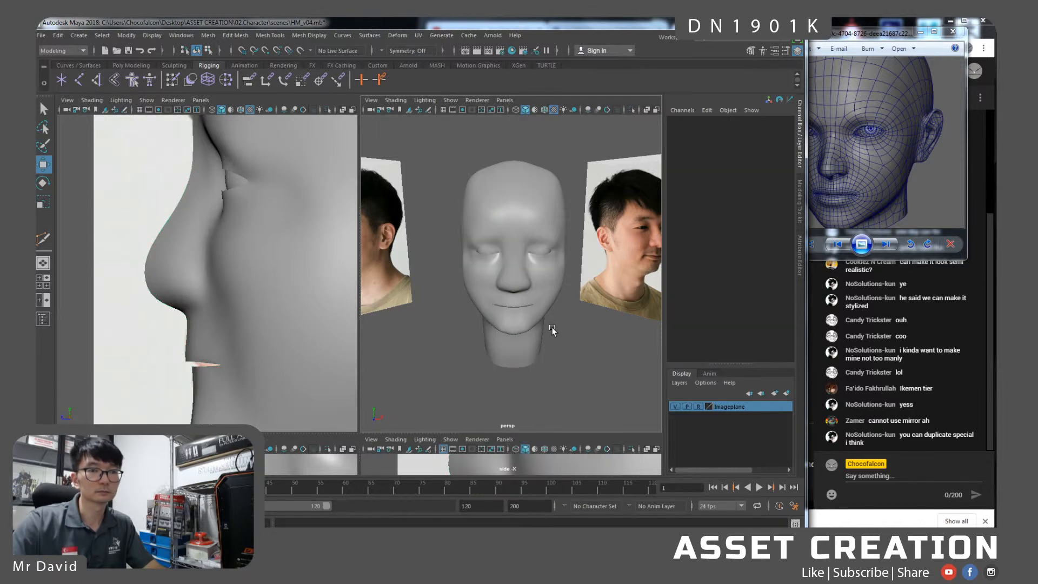
# Move the two vertices beside the outer eye corner slightly outward in the front view.
pyautogui.keyDown('alt'); pyautogui.moveTo(556, 327); pyautogui.dragTo(526, 324); pyautogui.keyUp('alt')
pyautogui.click(526, 325)
pyautogui.scroll(3, 549, 290)
pyautogui.scroll(3, 549, 290)
pyautogui.moveTo(581, 240); pyautogui.dragTo(553, 239, button='right')
pyautogui.click(577, 247)
pyautogui.keyDown('shift'); pyautogui.click(579, 214); pyautogui.keyUp('shift')
pyautogui.press('space')
pyautogui.moveTo(271, 218); pyautogui.dragTo(276, 250)
pyautogui.keyDown('alt'); pyautogui.moveTo(276, 249); pyautogui.dragTo(184, 265, button='middle'); pyautogui.keyUp('alt')
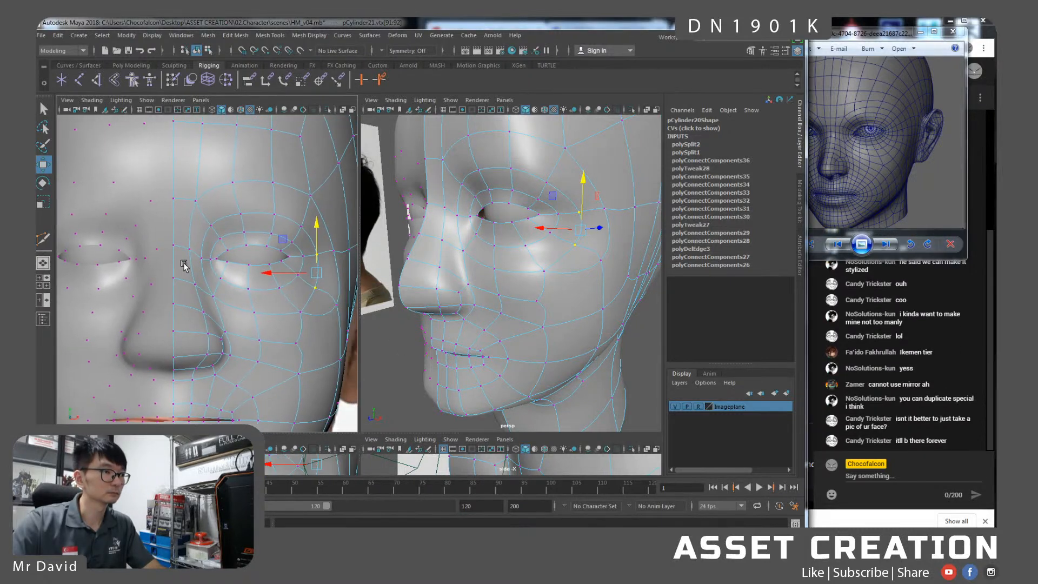
pyautogui.moveTo(298, 273); pyautogui.dragTo(304, 274)
pyautogui.keyDown('alt'); pyautogui.moveTo(565, 244); pyautogui.dragTo(520, 241); pyautogui.keyUp('alt')
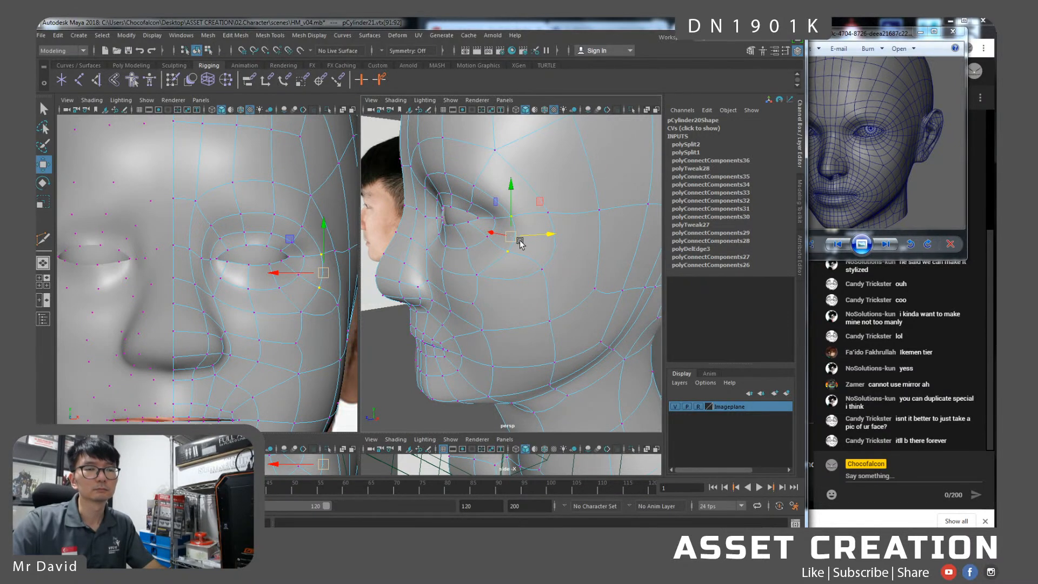
# Adjust the vertices beside the outer eye corner in the perspective view and switch to the side view.
pyautogui.keyDown('alt'); pyautogui.moveTo(518, 259); pyautogui.dragTo(568, 259); pyautogui.keyUp('alt')
pyautogui.moveTo(596, 227)
pyautogui.mouseDown()
pyautogui.moveTo(589, 238)
pyautogui.moveTo(593, 223)
pyautogui.moveTo(586, 238)
pyautogui.moveTo(540, 241)
pyautogui.moveTo(610, 238)
pyautogui.mouseUp()
pyautogui.click(592, 266)
pyautogui.press('space')
# Select the vertices along the upper eye socket and shift them slightly forward in the side view.
pyautogui.scroll(3, 543, 228)
pyautogui.click(542, 221)
pyautogui.press('q')
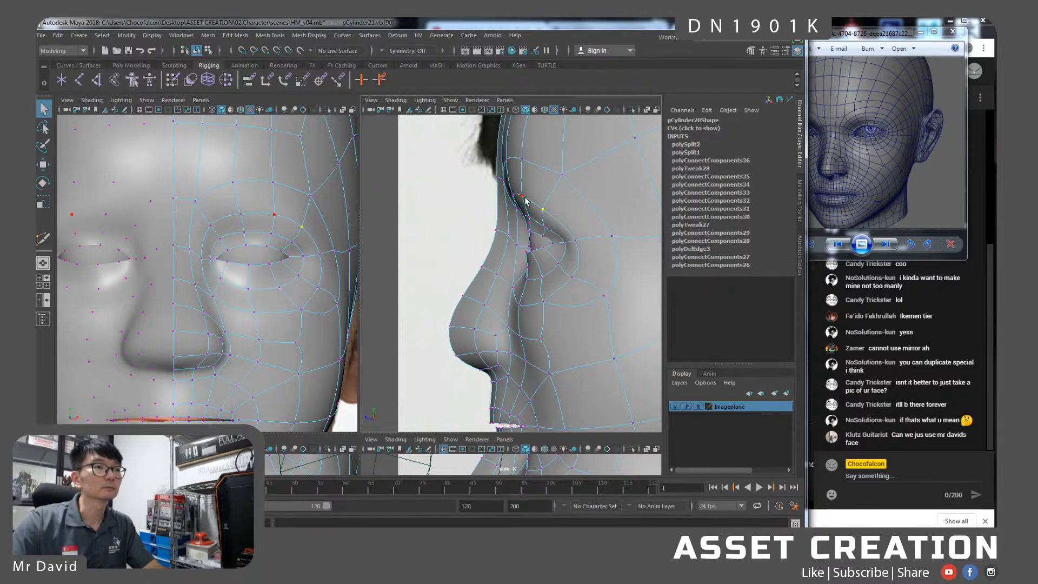
pyautogui.press('w')
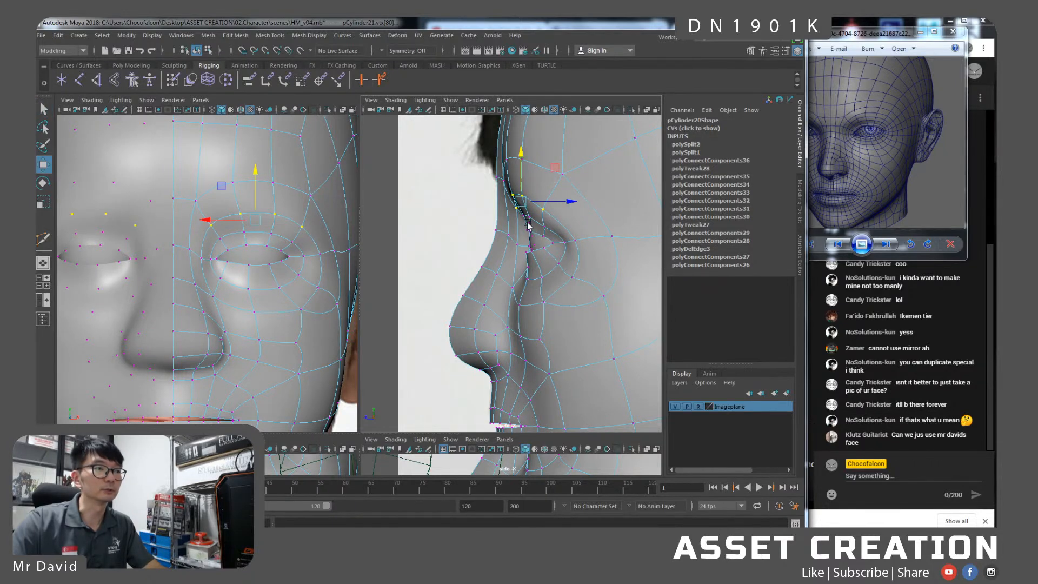
pyautogui.moveTo(548, 205); pyautogui.dragTo(545, 209)
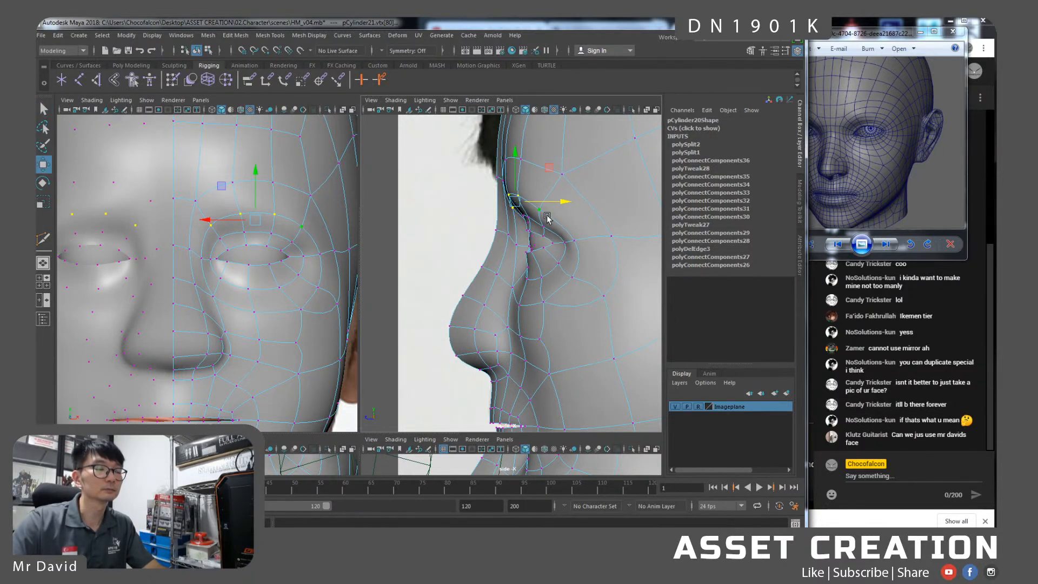
# Reposition the outer eye corner vertex front to back and raise the vertices along the lower eye socket.
pyautogui.moveTo(577, 246); pyautogui.dragTo(593, 243)
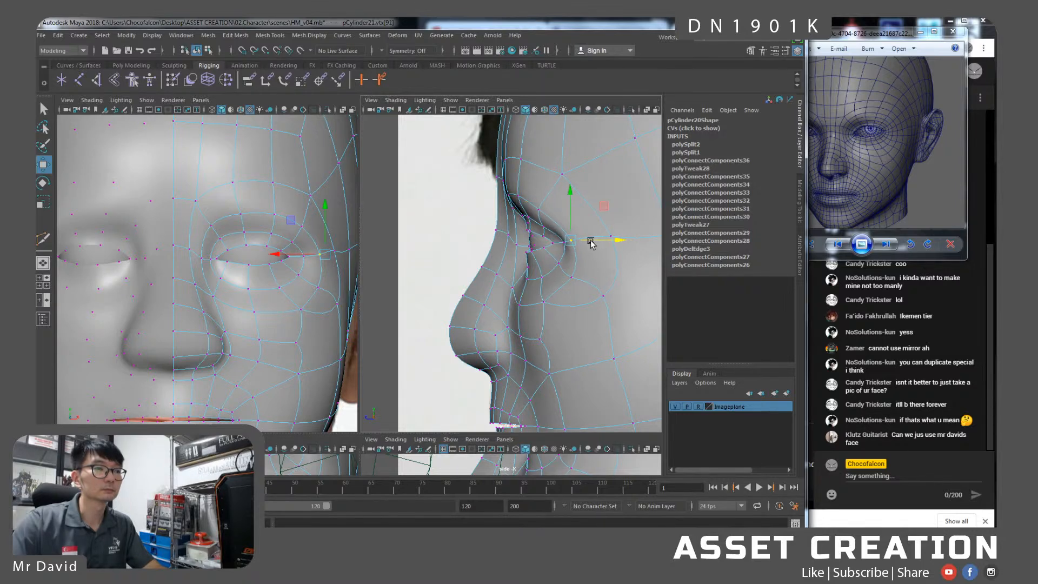
pyautogui.moveTo(576, 281); pyautogui.dragTo(539, 306)
pyautogui.keyDown('shift'); pyautogui.click(521, 304); pyautogui.keyUp('shift')
pyautogui.keyDown('shift'); pyautogui.click(512, 288); pyautogui.keyUp('shift')
pyautogui.moveTo(539, 252); pyautogui.dragTo(538, 243)
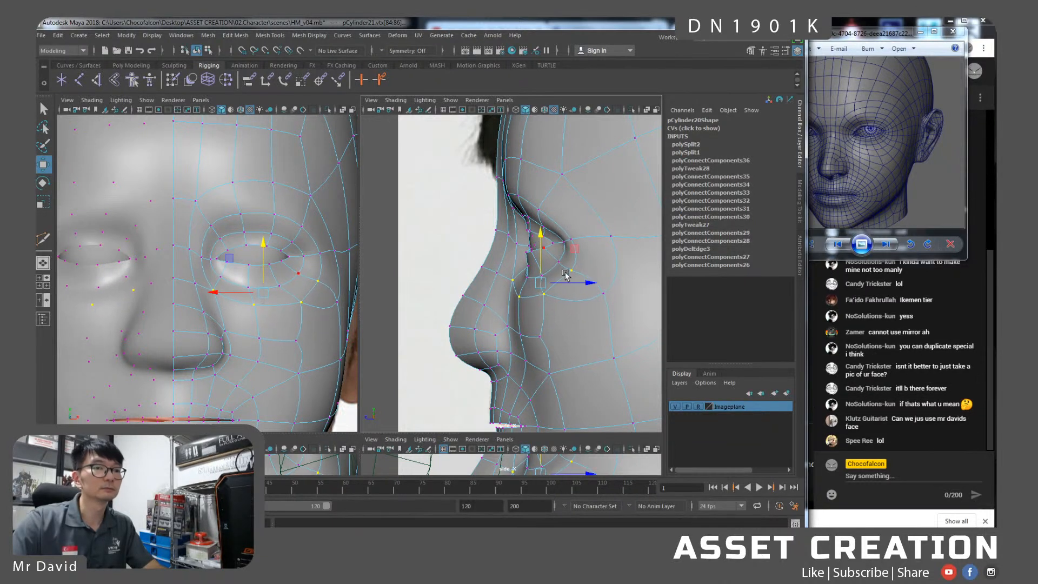
# Connect two vertices below the outer eye corner with a new edge and delete the neighbouring old edge.
pyautogui.keyDown('alt'); pyautogui.moveTo(565, 275); pyautogui.dragTo(561, 263, button='middle'); pyautogui.keyUp('alt')
pyautogui.click(600, 276)
pyautogui.keyDown('shift'); pyautogui.click(535, 320); pyautogui.keyUp('shift')
pyautogui.keyDown('shift'); pyautogui.moveTo(558, 290); pyautogui.dragTo(558, 352, button='right'); pyautogui.keyUp('shift')
pyautogui.moveTo(562, 270); pyautogui.dragTo(567, 238, button='right')
pyautogui.click(568, 276)
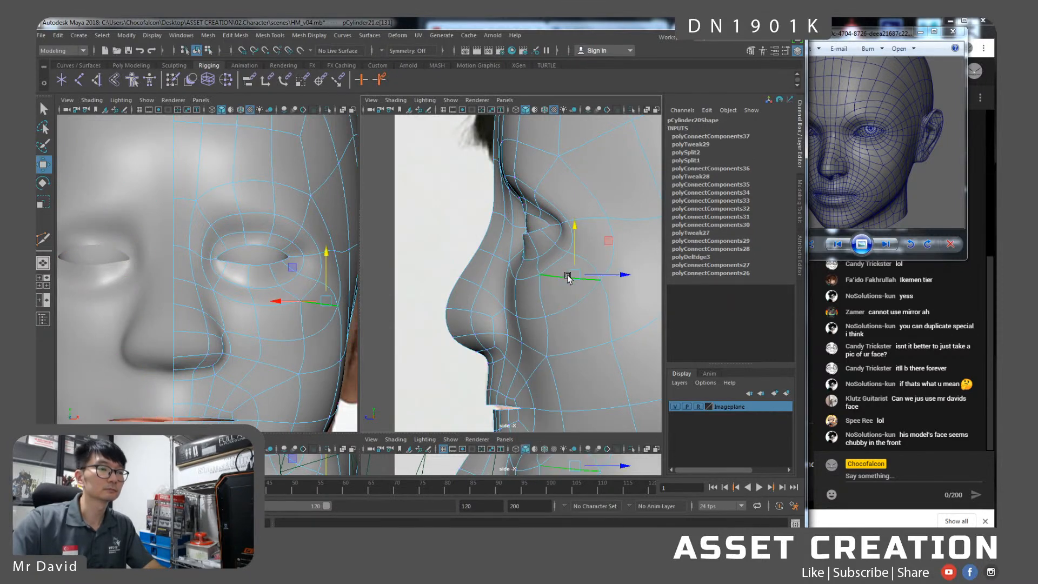
pyautogui.hotkey('ctrl', 'Delete')
# Return to vertex editing and move the vertex above the outer brow forward in the side view.
pyautogui.click(577, 216)
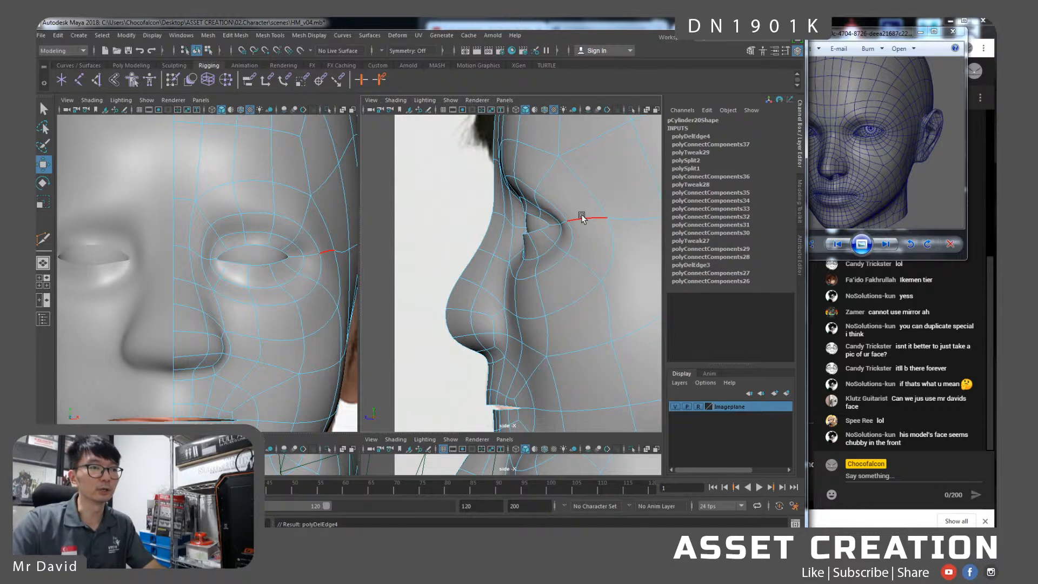
pyautogui.keyDown('alt'); pyautogui.moveTo(576, 216); pyautogui.dragTo(567, 231, button='middle'); pyautogui.keyUp('alt')
pyautogui.moveTo(572, 209); pyautogui.dragTo(540, 207, button='right')
pyautogui.click(546, 181)
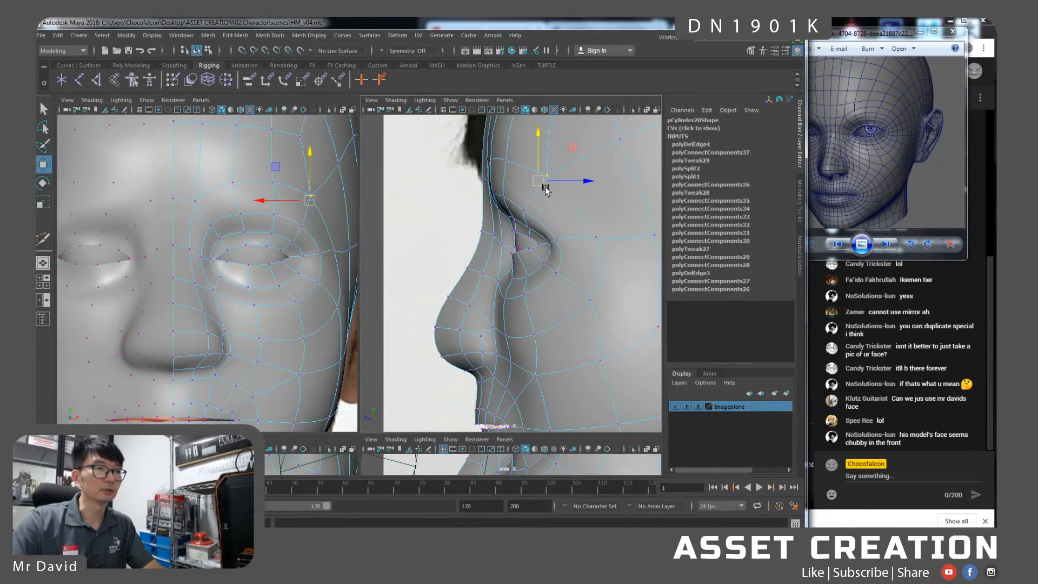
pyautogui.moveTo(568, 181); pyautogui.dragTo(556, 181)
# Turn off smooth preview and reposition the centre brow vertex and its neighbour above the nose bridge in the side view.
pyautogui.press('1')
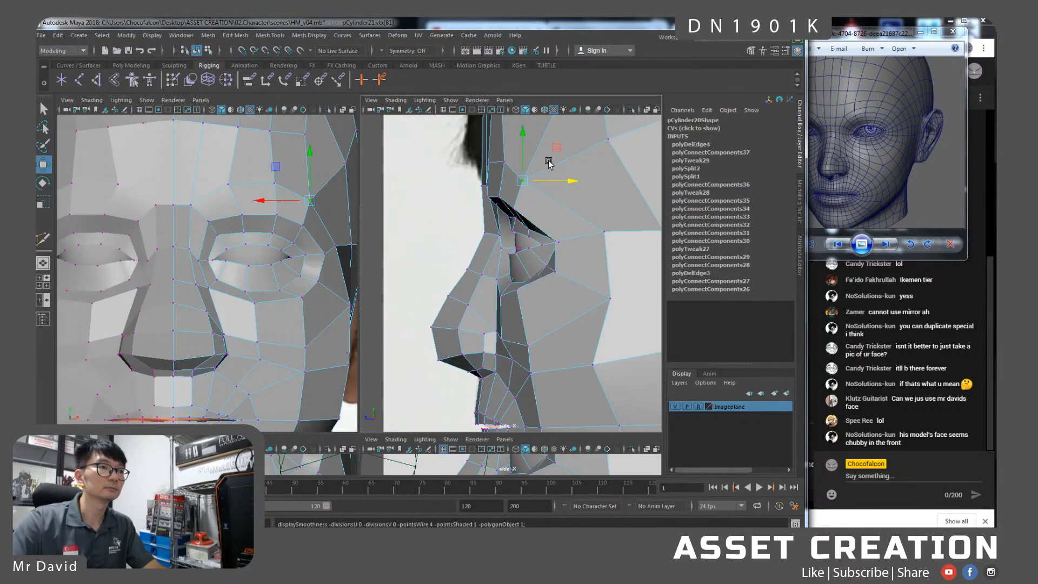
pyautogui.click(505, 165)
pyautogui.keyDown('alt'); pyautogui.moveTo(540, 158); pyautogui.dragTo(540, 203, button='middle'); pyautogui.keyUp('alt')
pyautogui.click(491, 237)
pyautogui.scroll(2, 492, 235)
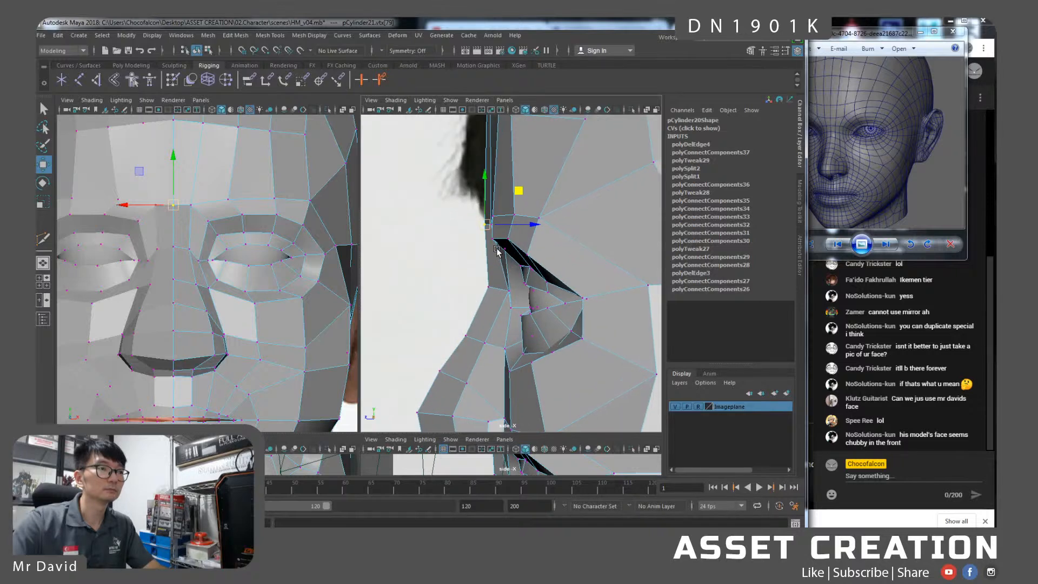
pyautogui.press('q')
pyautogui.click(491, 226)
pyautogui.press('w')
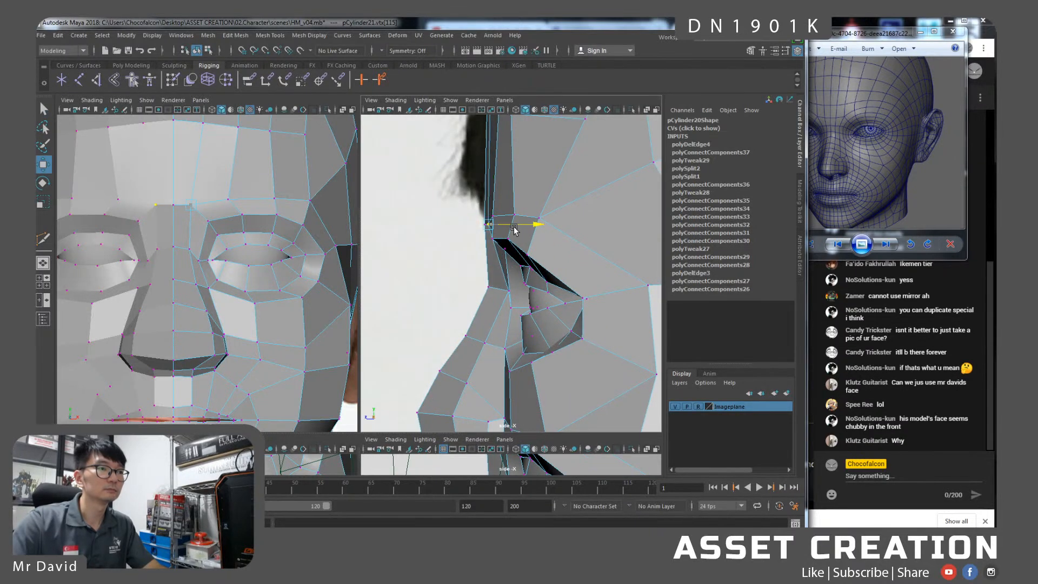
pyautogui.moveTo(515, 230); pyautogui.dragTo(518, 195)
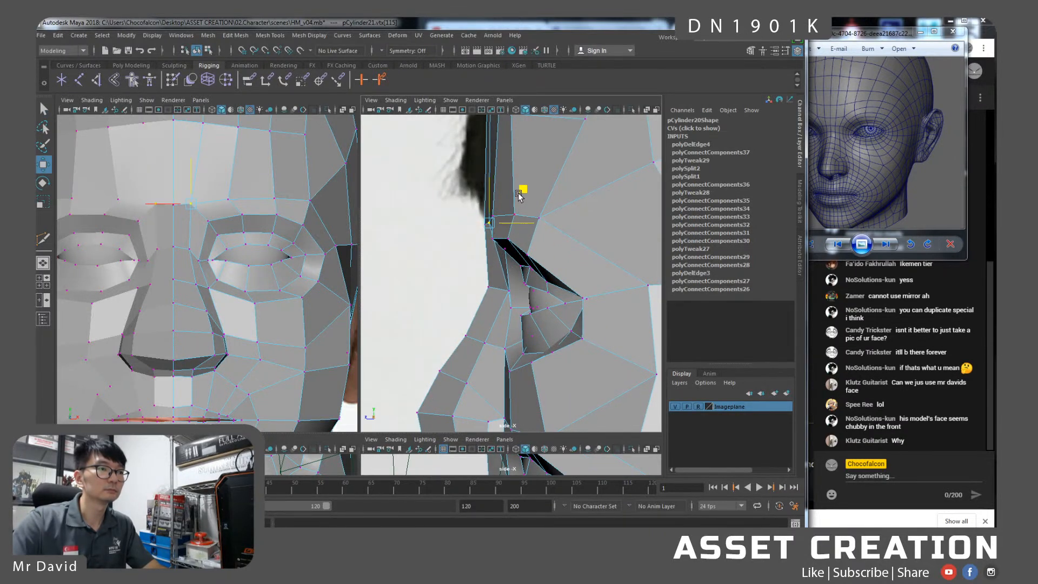
# Move the temple vertex behind the outer eye corner forward in the side view.
pyautogui.click(624, 280)
pyautogui.keyDown('alt'); pyautogui.moveTo(624, 280); pyautogui.dragTo(595, 273, button='middle'); pyautogui.keyUp('alt')
pyautogui.moveTo(650, 282); pyautogui.dragTo(606, 281)
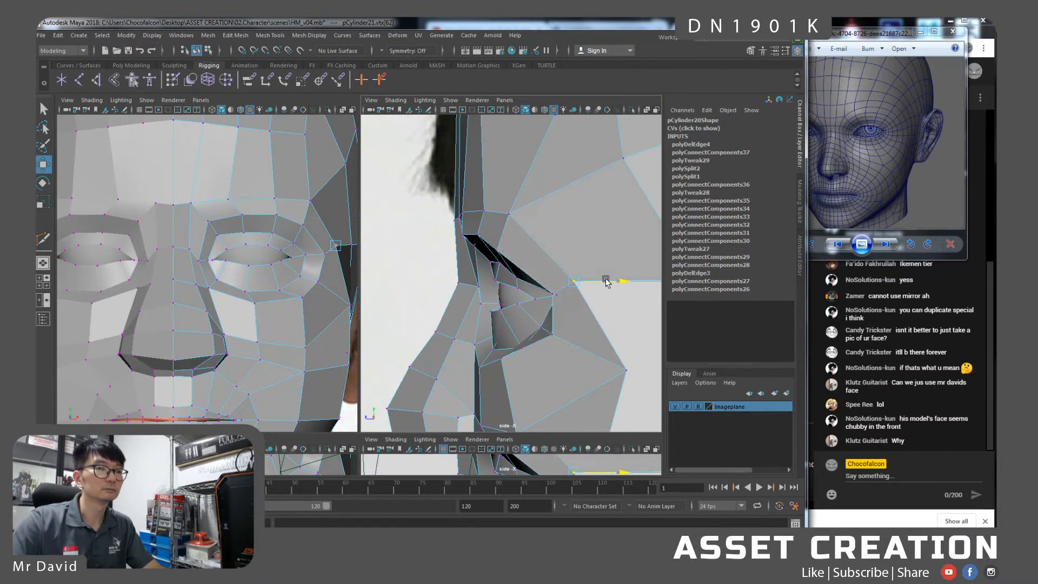
pyautogui.keyDown('alt'); pyautogui.moveTo(586, 289); pyautogui.dragTo(574, 257, button='middle'); pyautogui.keyUp('alt')
# Move the cheekbone vertex below the temple forward in the side view.
pyautogui.click(611, 340)
pyautogui.scroll(-5, 584, 342)
pyautogui.scroll(3, 583, 341)
pyautogui.keyDown('alt'); pyautogui.moveTo(582, 340); pyautogui.dragTo(557, 323, button='middle'); pyautogui.keyUp('alt')
pyautogui.moveTo(567, 253); pyautogui.dragTo(541, 247)
# Select the cheek vertices below the eye and reposition the outer one in the side view.
pyautogui.click(479, 322)
pyautogui.keyDown('shift'); pyautogui.click(500, 272); pyautogui.keyUp('shift')
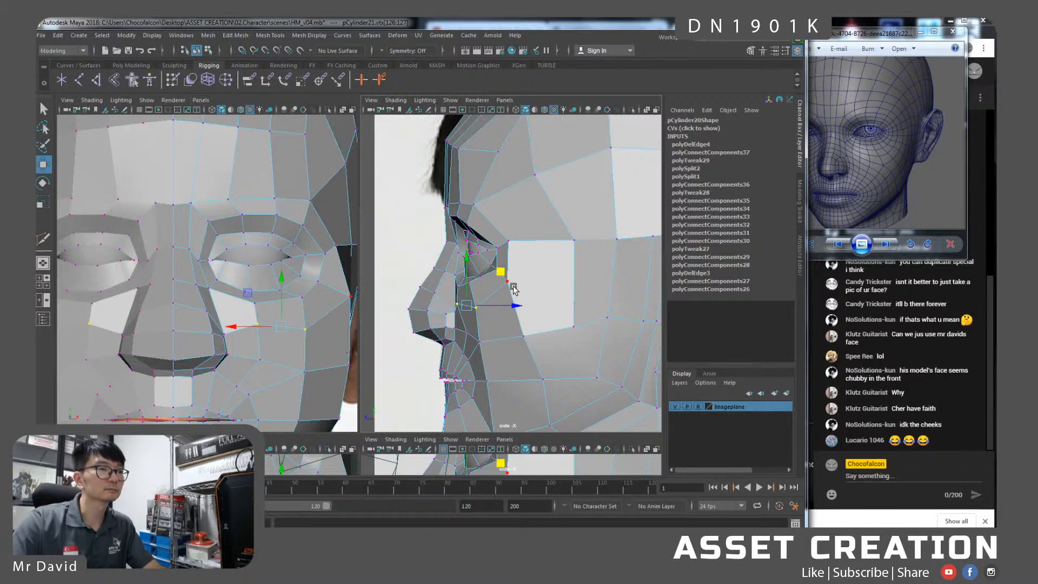
pyautogui.scroll(2, 514, 284)
pyautogui.click(474, 309)
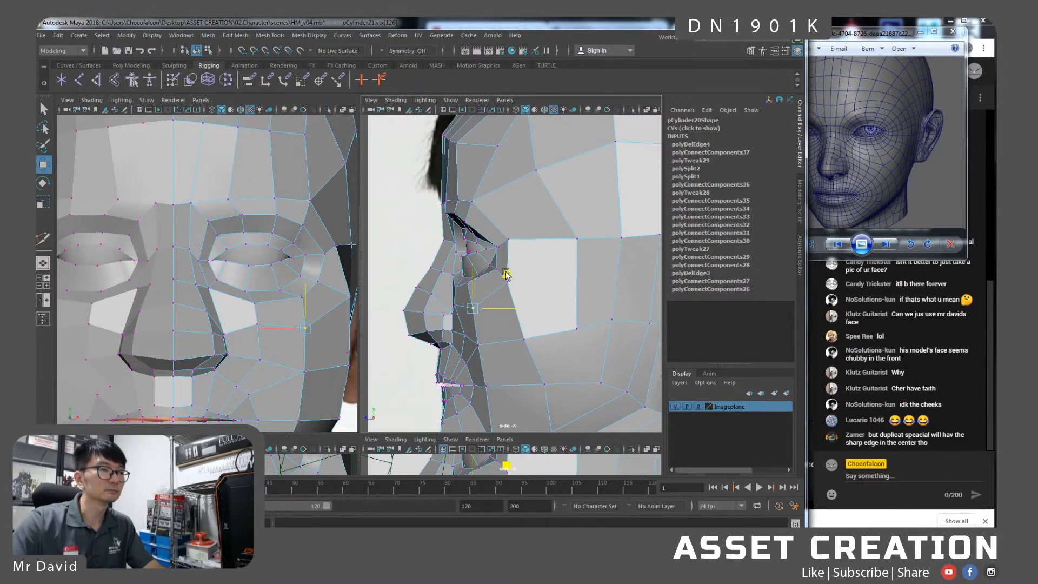
pyautogui.scroll(1, 508, 284)
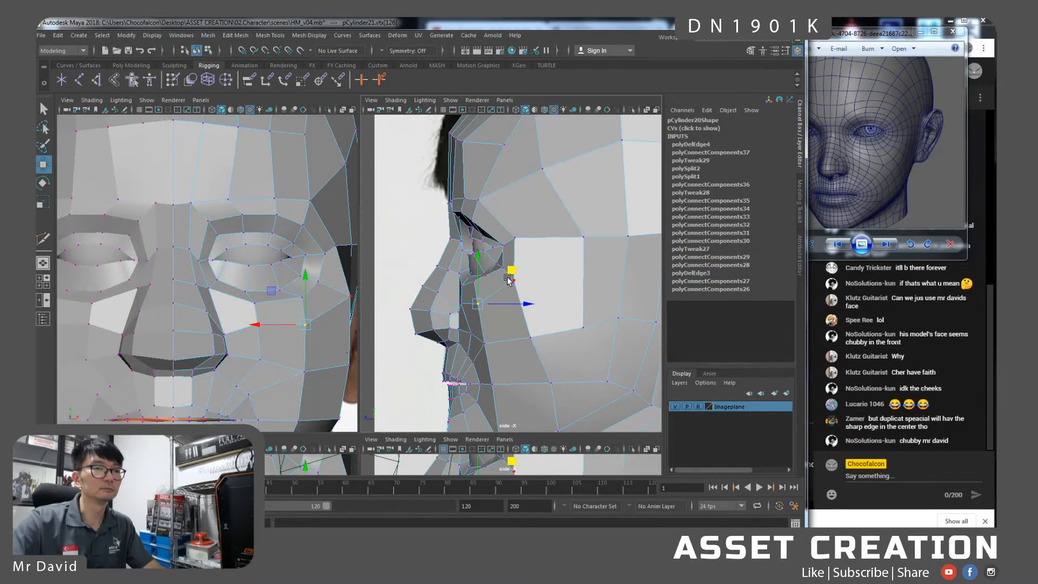
# Turn smooth preview back on and show the whole head in the perspective view.
pyautogui.press('3')
pyautogui.moveTo(508, 252)
pyautogui.keyDown('alt'); pyautogui.mouseDown()
pyautogui.moveTo(520, 257)
pyautogui.moveTo(520, 241)
pyautogui.moveTo(491, 247)
pyautogui.mouseUp(); pyautogui.keyUp('alt')
pyautogui.press('space')
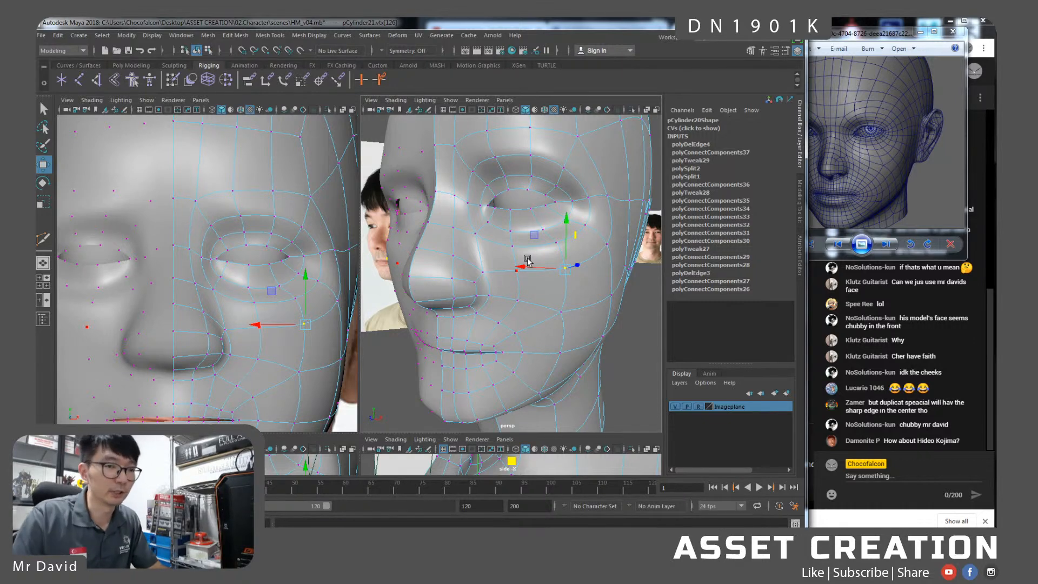
pyautogui.scroll(-4, 431, 263)
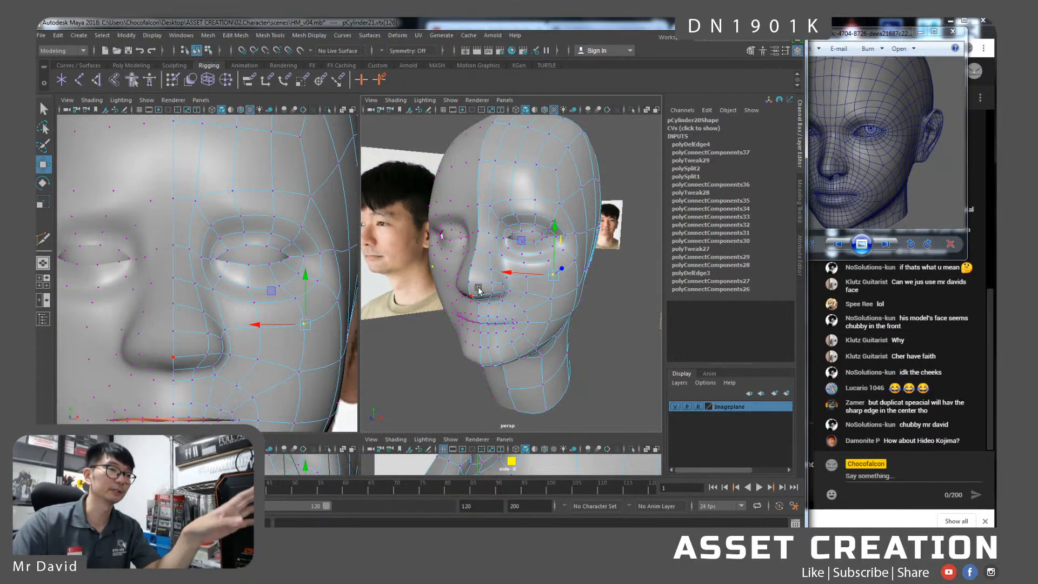
# Hide the original half of the head and undo the hiding.
pyautogui.moveTo(478, 244); pyautogui.dragTo(459, 248, button='right')
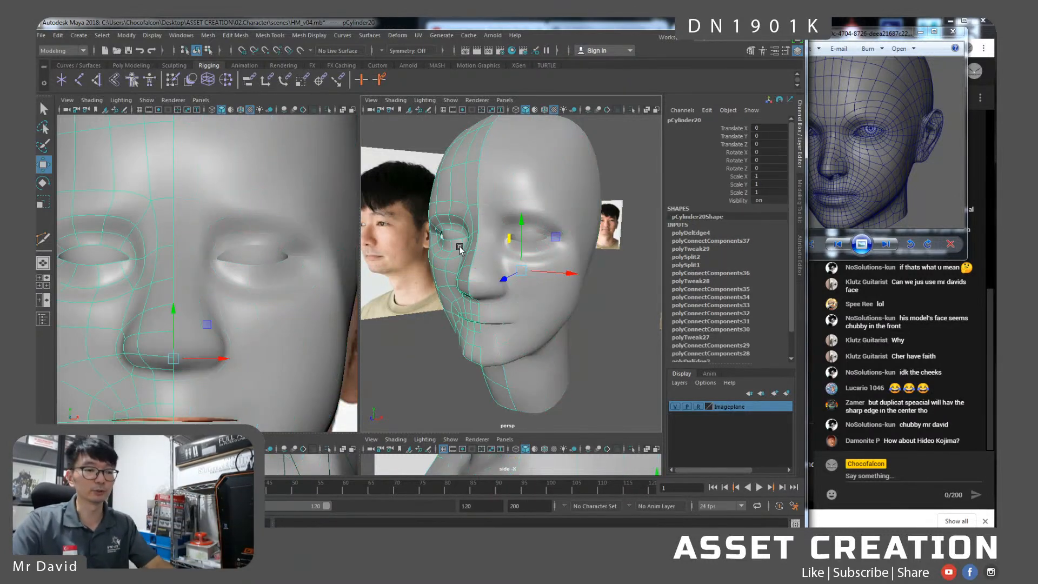
pyautogui.hotkey('ctrl', 'h')
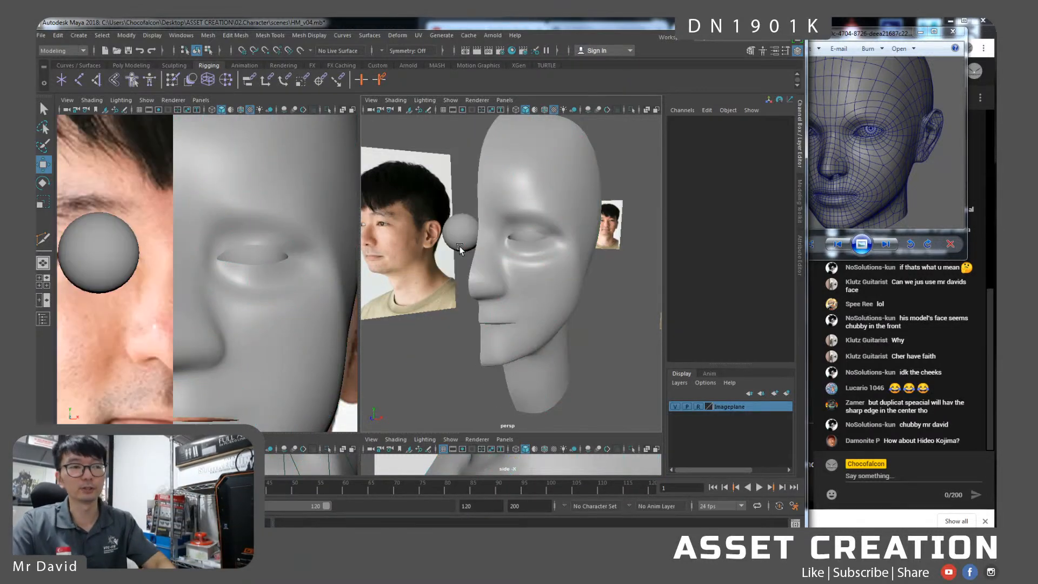
pyautogui.click(530, 291)
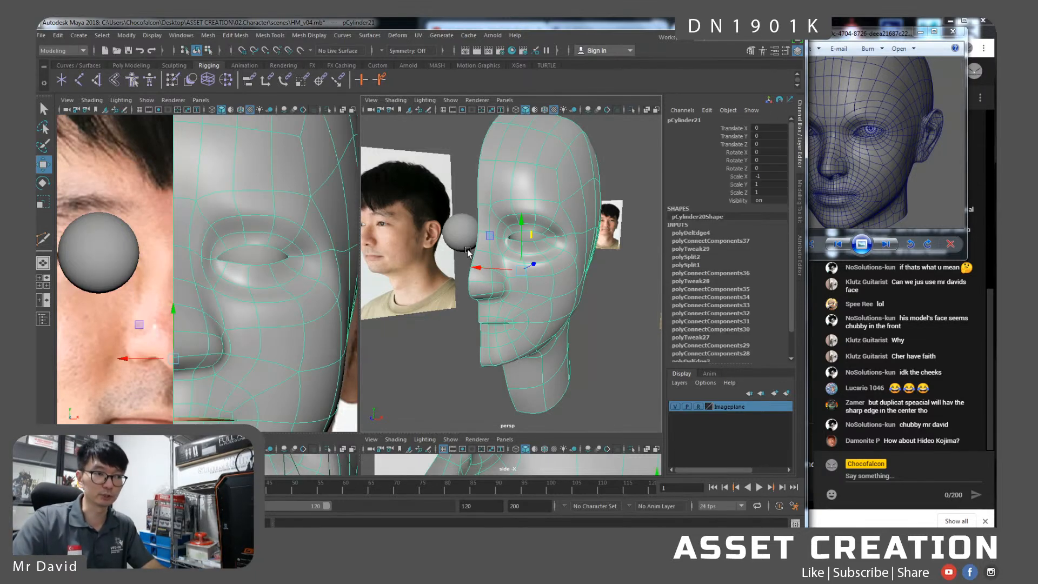
pyautogui.hotkey('ctrl', 'z')
pyautogui.hotkey('ctrl', 'z')
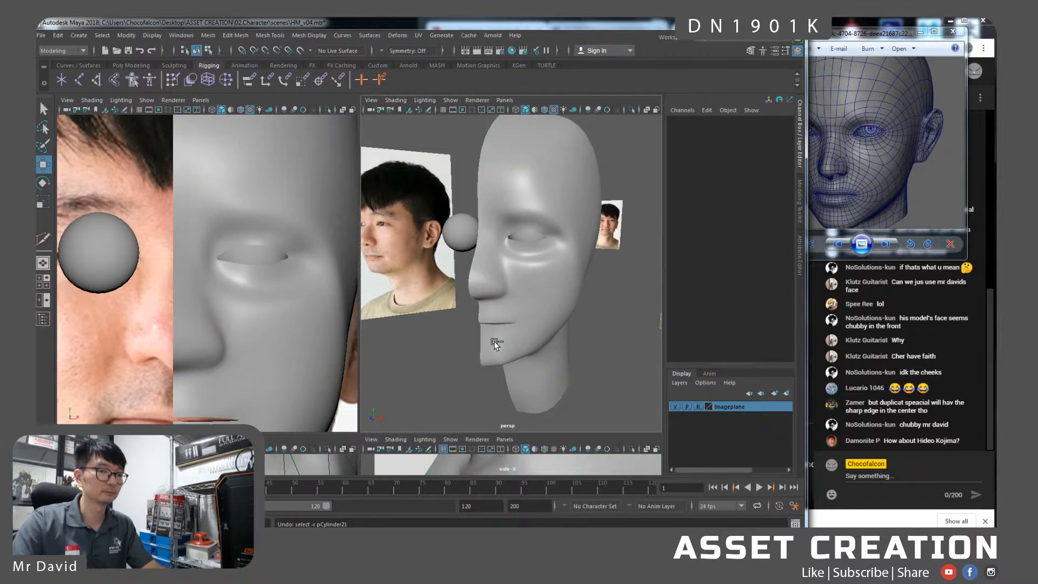
# Select the mirrored half, enter vertex editing and adjust the depth of the outer cheek vertex below the eye.
pyautogui.click(536, 315)
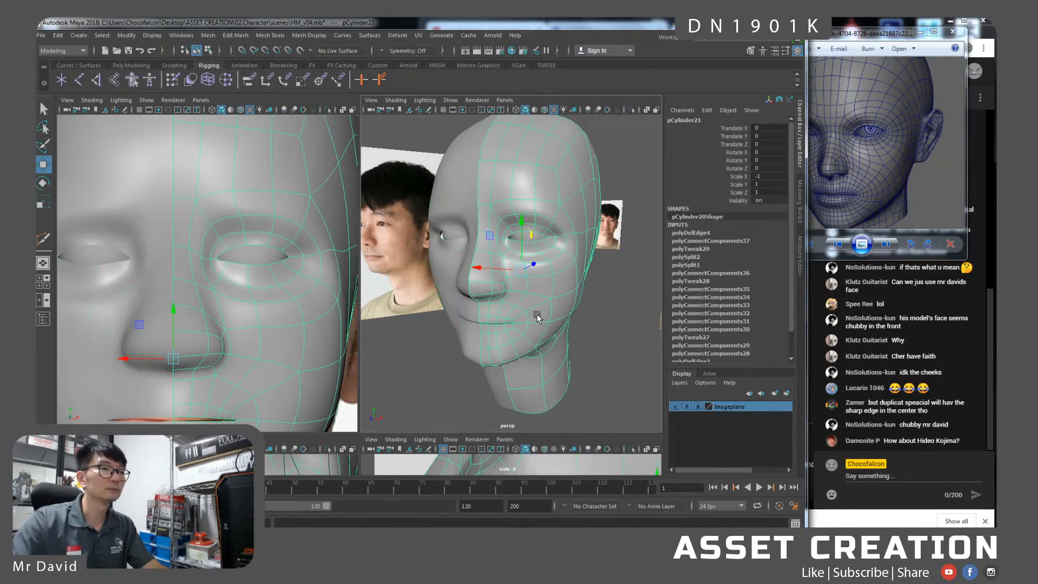
pyautogui.moveTo(530, 257)
pyautogui.keyDown('alt'); pyautogui.mouseDown()
pyautogui.moveTo(516, 257)
pyautogui.moveTo(579, 259)
pyautogui.moveTo(541, 240)
pyautogui.mouseUp(); pyautogui.keyUp('alt')
pyautogui.scroll(2, 533, 256)
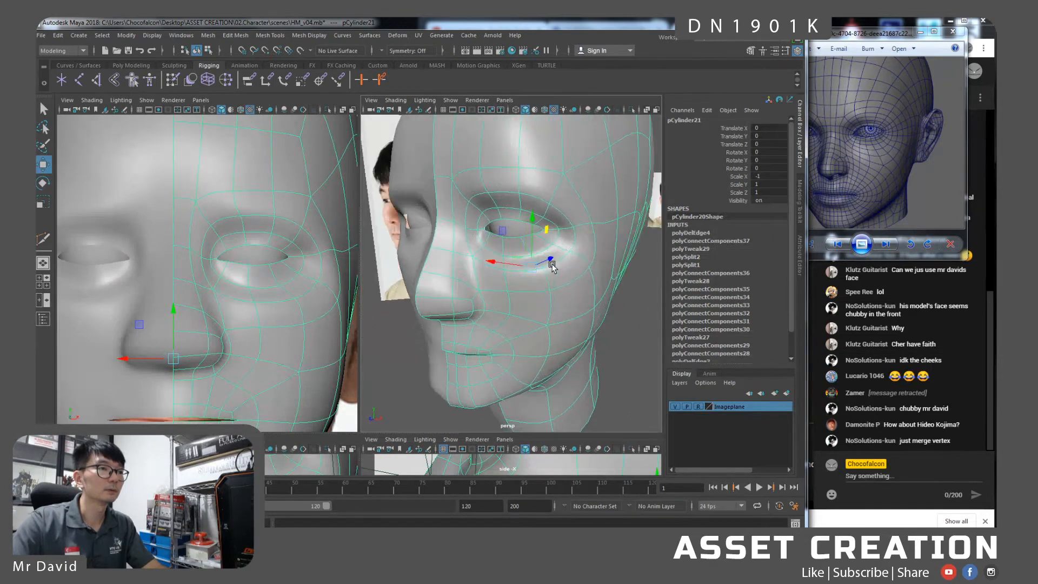
pyautogui.moveTo(550, 292); pyautogui.dragTo(540, 268, button='right')
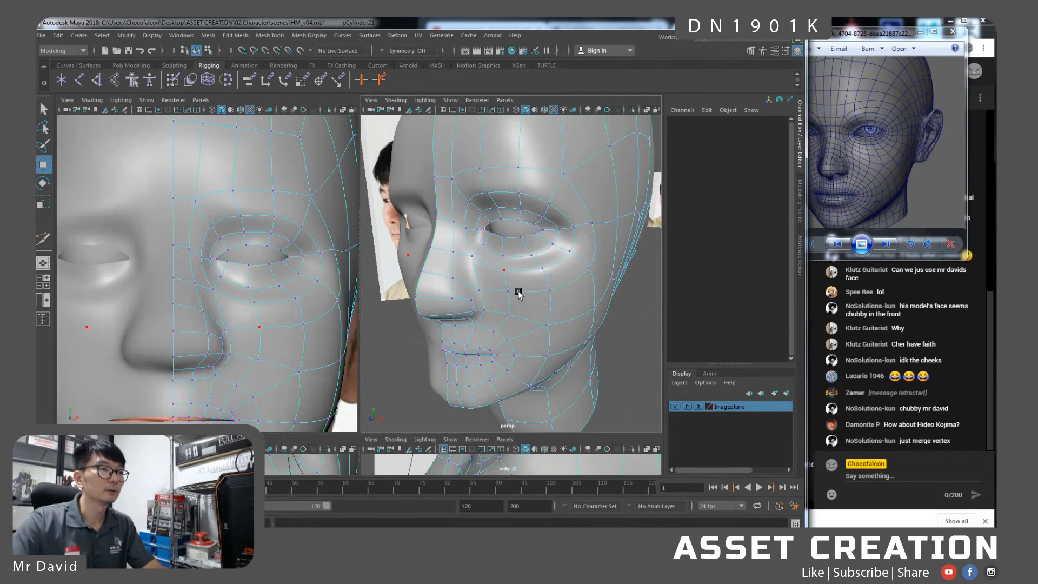
pyautogui.click(545, 294)
pyautogui.moveTo(559, 287); pyautogui.dragTo(557, 290)
# Shift the two outer lower cheek vertices sideways in the perspective view to reshape the cheek contour.
pyautogui.scroll(-6, 554, 290)
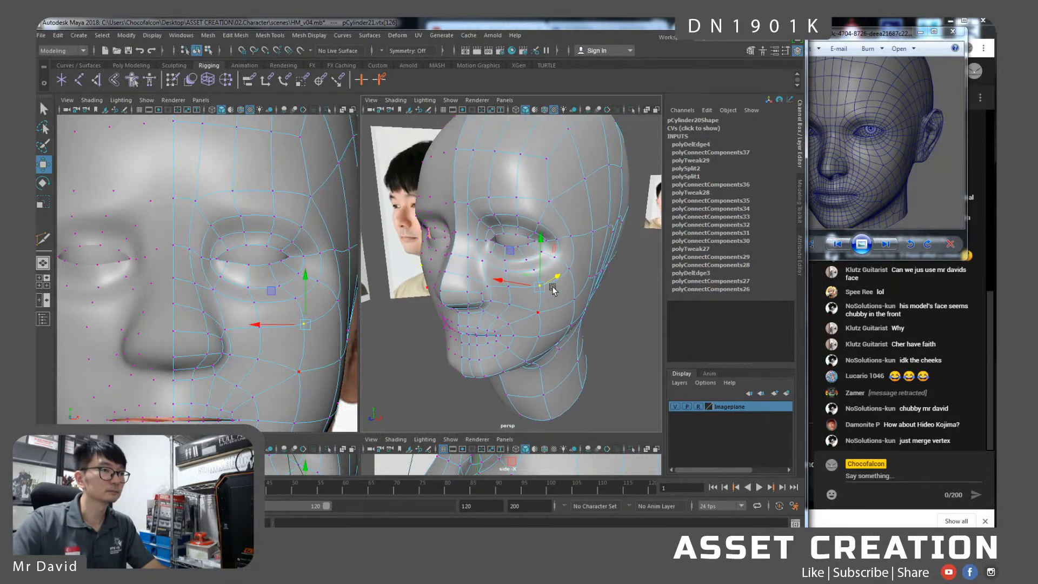
pyautogui.scroll(3, 554, 292)
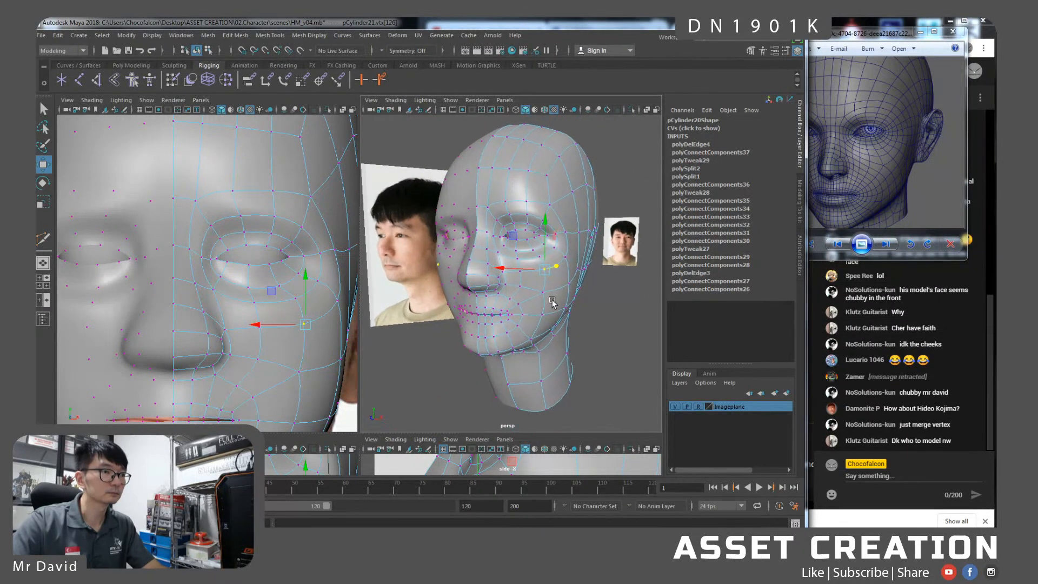
pyautogui.click(537, 299)
pyautogui.moveTo(538, 301); pyautogui.dragTo(520, 293)
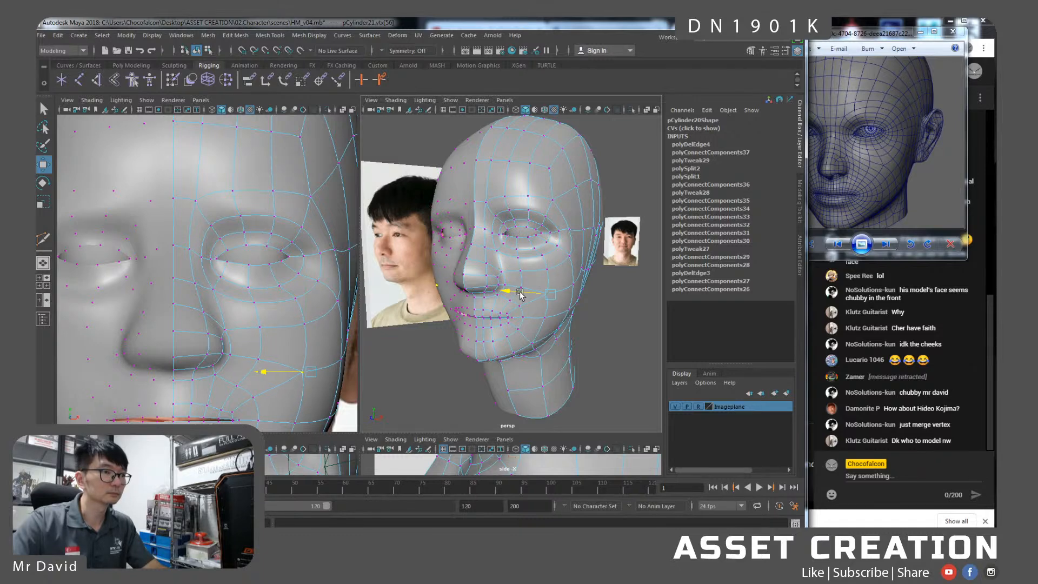
pyautogui.click(550, 318)
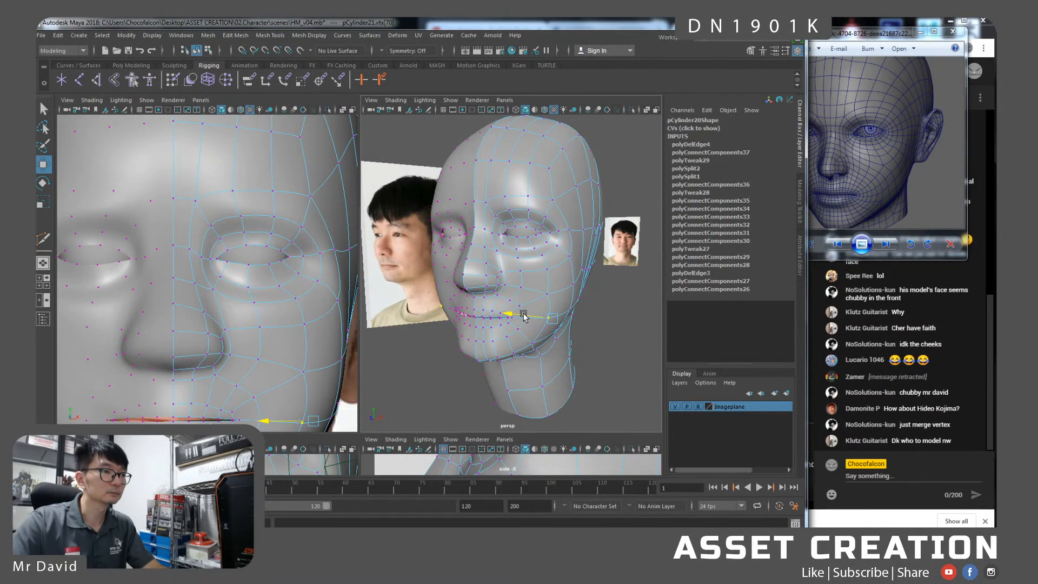
pyautogui.moveTo(523, 313); pyautogui.dragTo(524, 314)
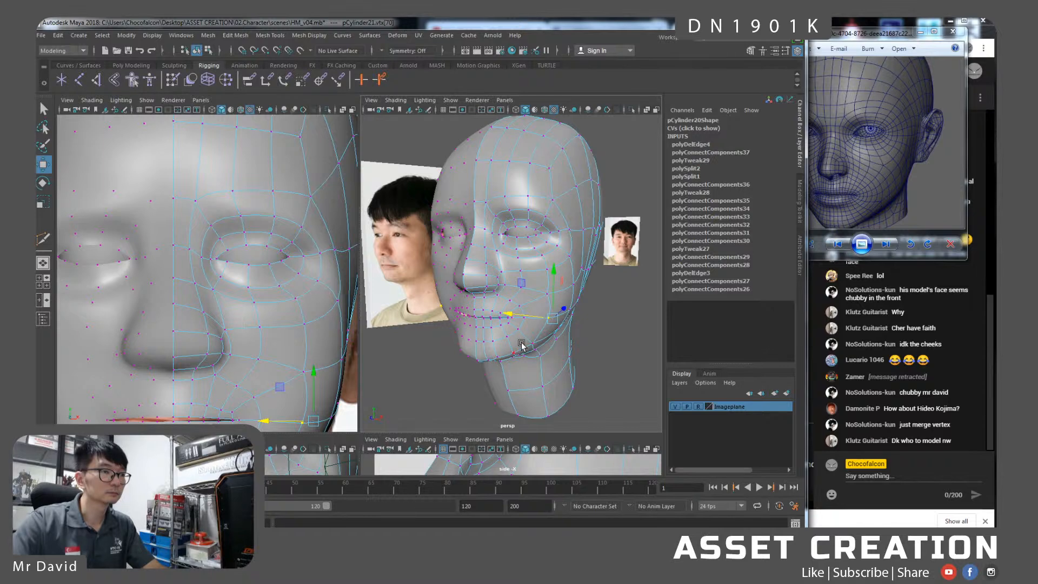
# Adjust the sideways position of the outer cheek vertex level with the mouth in the front view.
pyautogui.keyDown('alt'); pyautogui.moveTo(259, 321); pyautogui.dragTo(255, 264, button='middle'); pyautogui.keyUp('alt')
pyautogui.scroll(-8, 262, 277)
pyautogui.scroll(7, 266, 284)
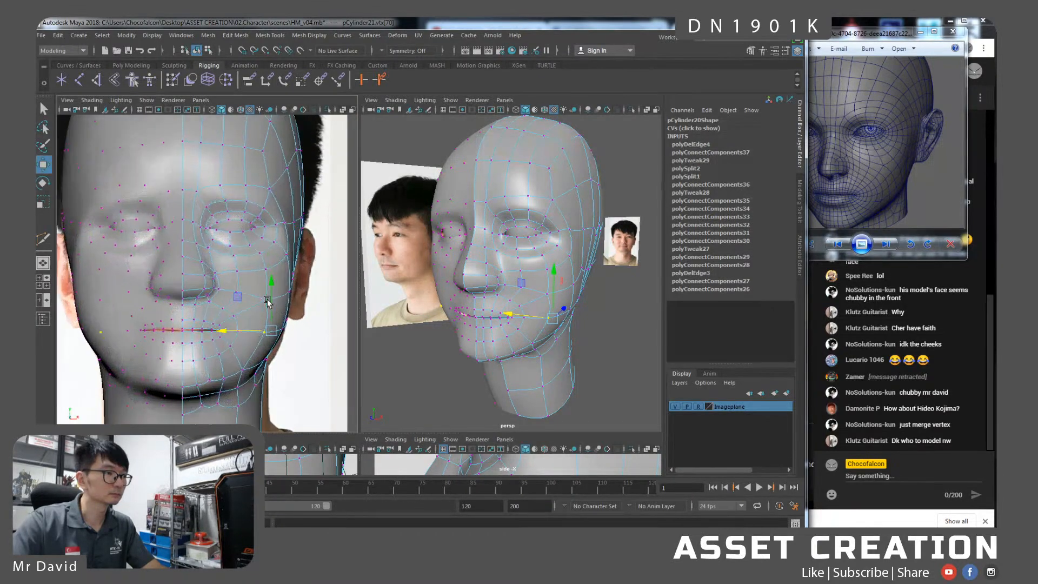
pyautogui.scroll(-1, 268, 302)
pyautogui.moveTo(259, 342); pyautogui.dragTo(262, 339)
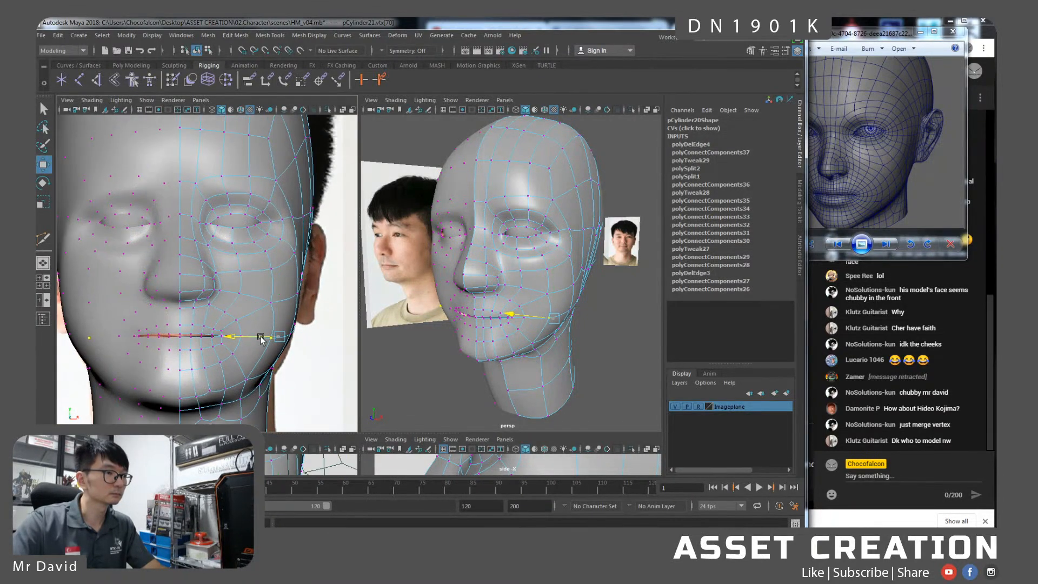
# Adjust the depth of the cheek vertex level with the mouth in the side view.
pyautogui.keyDown('alt'); pyautogui.moveTo(505, 327); pyautogui.dragTo(542, 325); pyautogui.keyUp('alt')
pyautogui.keyDown('shift'); pyautogui.click(484, 341); pyautogui.keyUp('shift')
pyautogui.press('space')
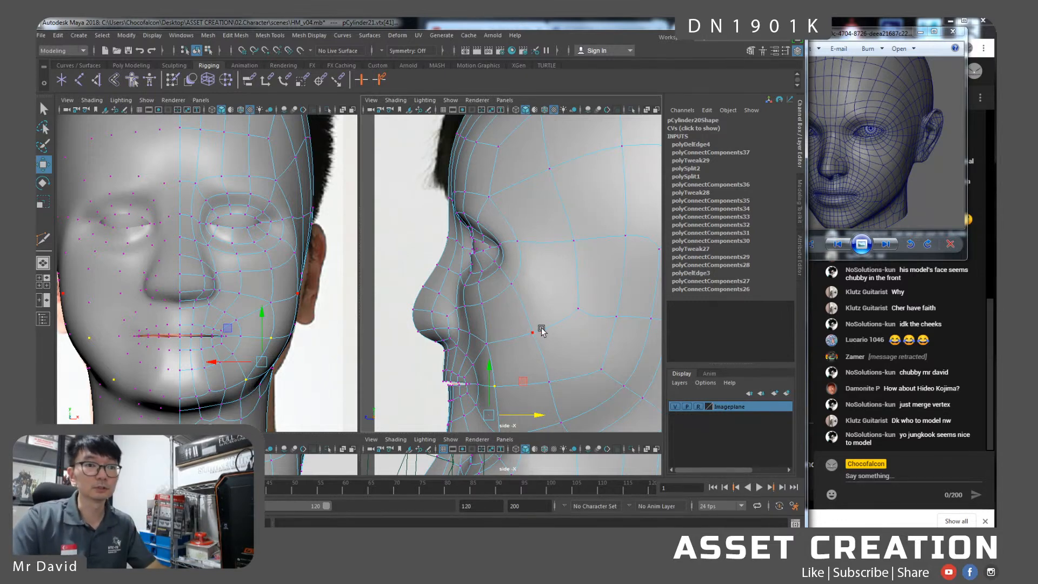
pyautogui.keyDown('alt'); pyautogui.moveTo(573, 324); pyautogui.dragTo(555, 279, button='middle'); pyautogui.keyUp('alt')
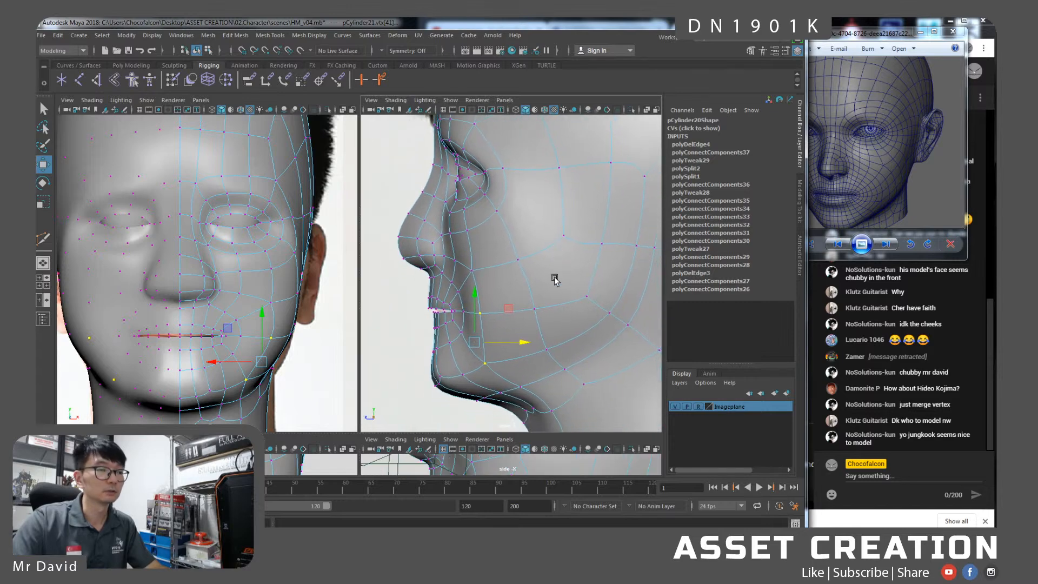
pyautogui.click(485, 313)
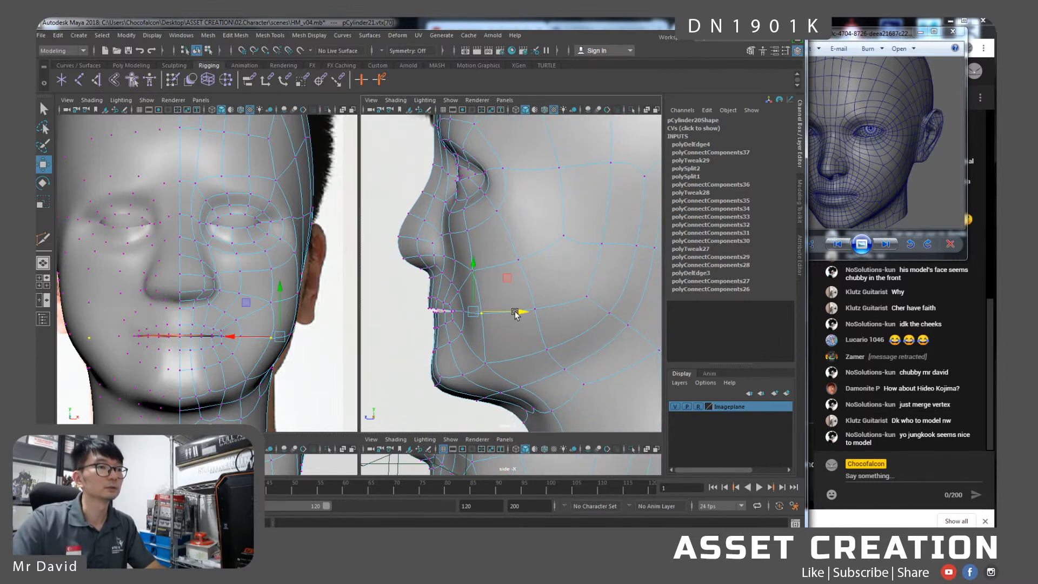
# Turn off the smooth preview and reposition the vertices beside the mouth and chin in the side view.
pyautogui.click(486, 365)
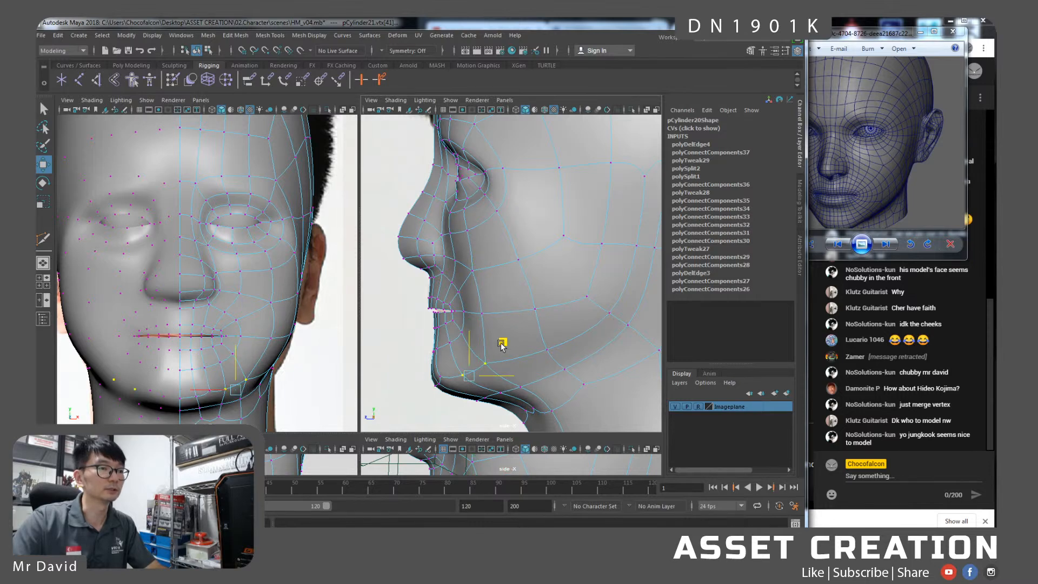
pyautogui.press('1')
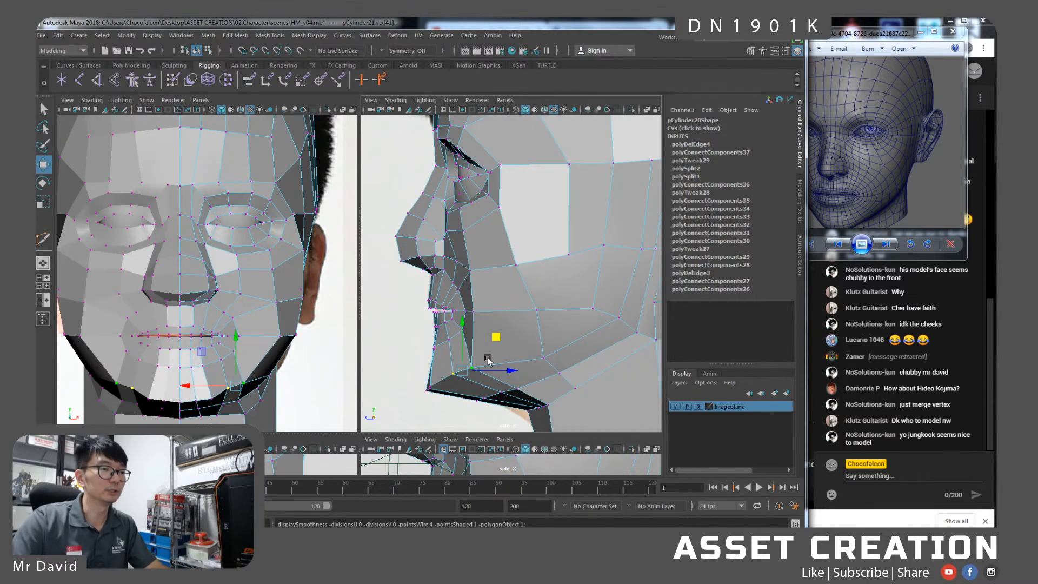
pyautogui.moveTo(498, 339); pyautogui.dragTo(504, 329)
pyautogui.click(452, 375)
pyautogui.click(447, 353)
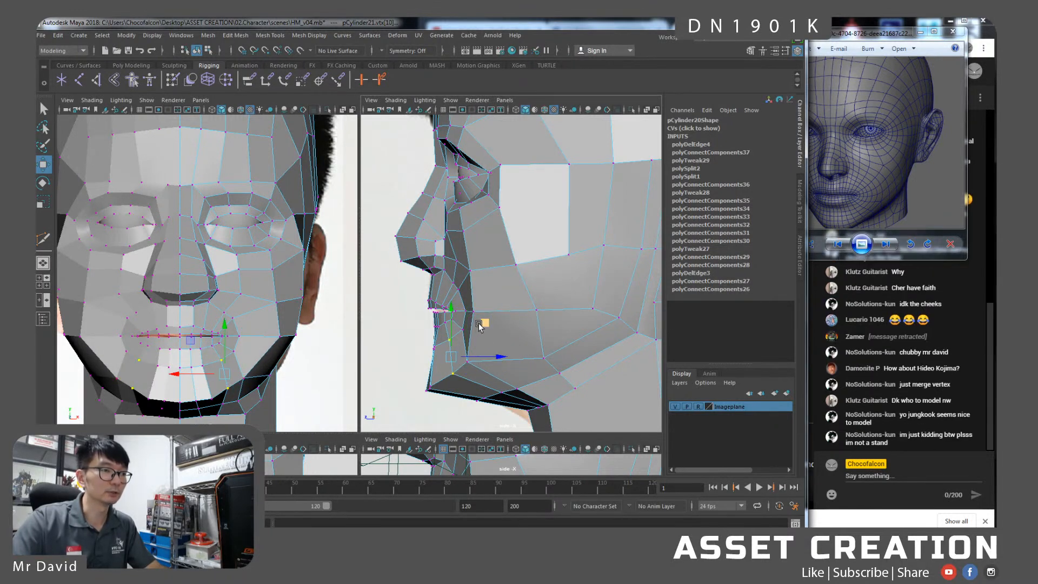
pyautogui.click(460, 333)
pyautogui.moveTo(461, 333); pyautogui.dragTo(497, 330)
pyautogui.keyDown('alt'); pyautogui.moveTo(521, 343); pyautogui.dragTo(508, 346, button='middle'); pyautogui.keyUp('alt')
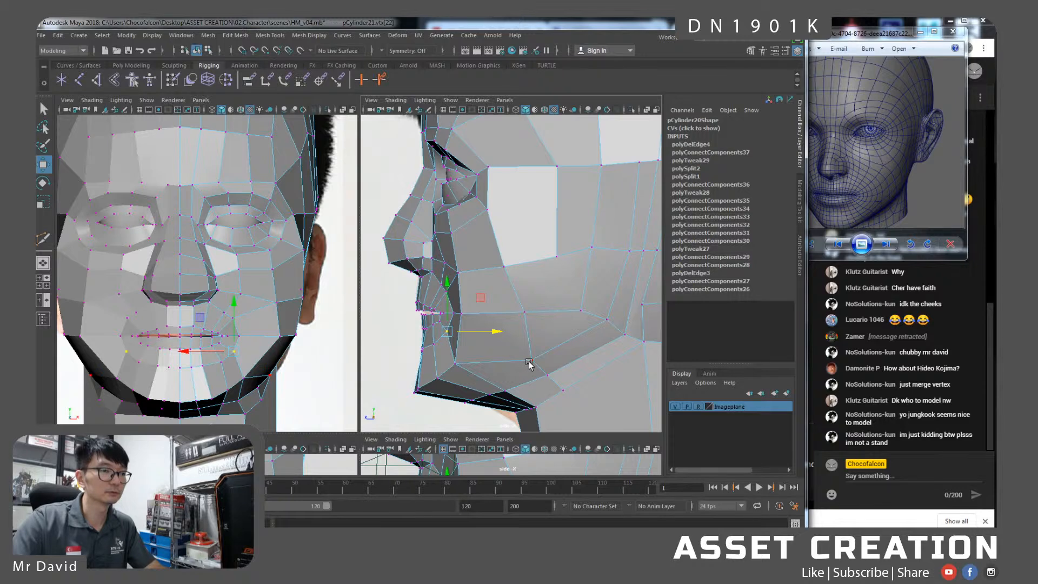
# Raise the cheek vertex level with the nose base in the side view and fine-tune the two cheek vertices below it.
pyautogui.click(503, 267)
pyautogui.moveTo(540, 232); pyautogui.dragTo(538, 223)
pyautogui.click(524, 312)
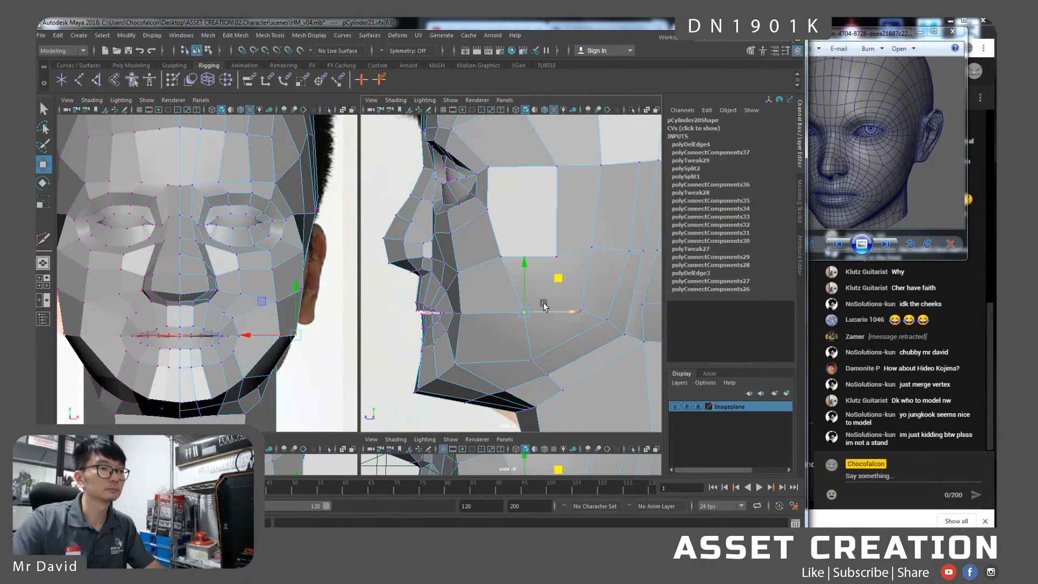
pyautogui.click(545, 353)
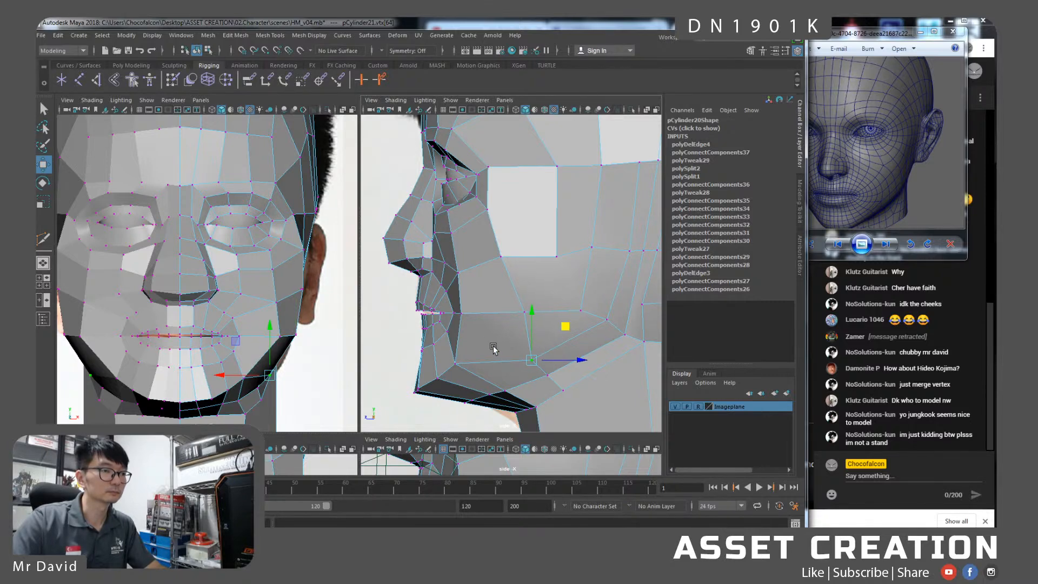
# Select the horizontal row of vertices running from the mouth corner across the cheek in the perspective view.
pyautogui.click(468, 314)
pyautogui.keyDown('shift'); pyautogui.click(526, 312); pyautogui.keyUp('shift')
pyautogui.press('space')
pyautogui.moveTo(527, 310); pyautogui.dragTo(526, 282)
pyautogui.keyDown('alt'); pyautogui.moveTo(470, 306); pyautogui.dragTo(491, 308); pyautogui.keyUp('alt')
pyautogui.keyDown('alt'); pyautogui.moveTo(491, 308); pyautogui.dragTo(499, 340, button='right'); pyautogui.keyUp('alt')
pyautogui.keyDown('shift'); pyautogui.click(476, 336); pyautogui.keyUp('shift')
pyautogui.keyDown('shift'); pyautogui.click(460, 335); pyautogui.keyUp('shift')
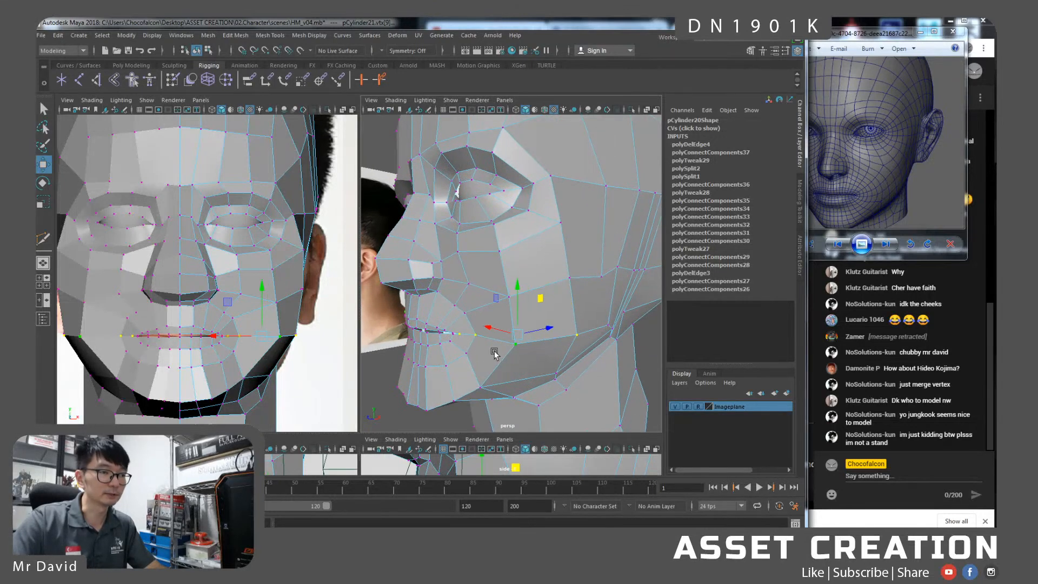
pyautogui.keyDown('alt'); pyautogui.moveTo(493, 350); pyautogui.dragTo(490, 345, button='middle'); pyautogui.keyUp('alt')
pyautogui.press('q')
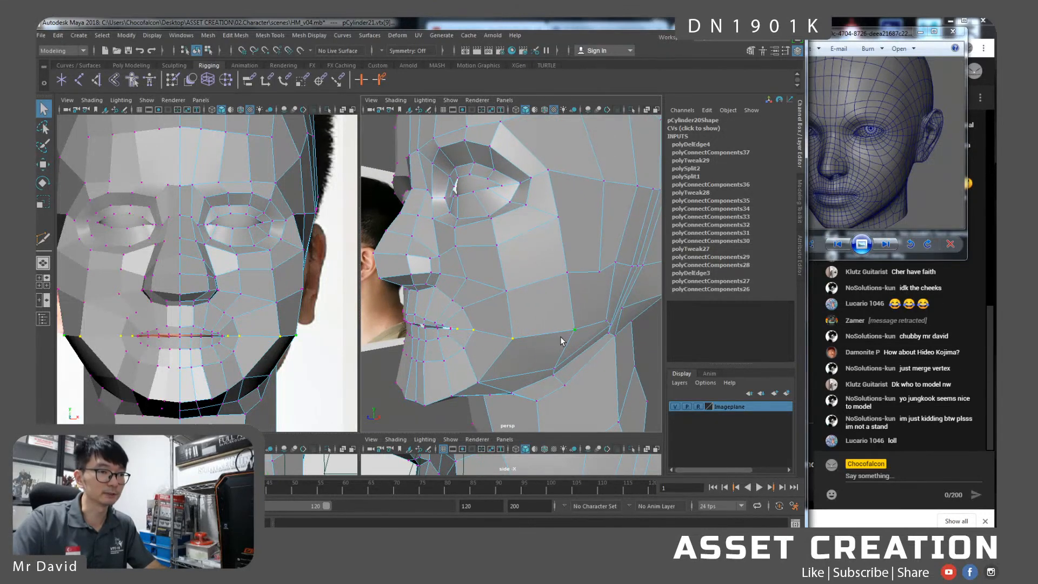
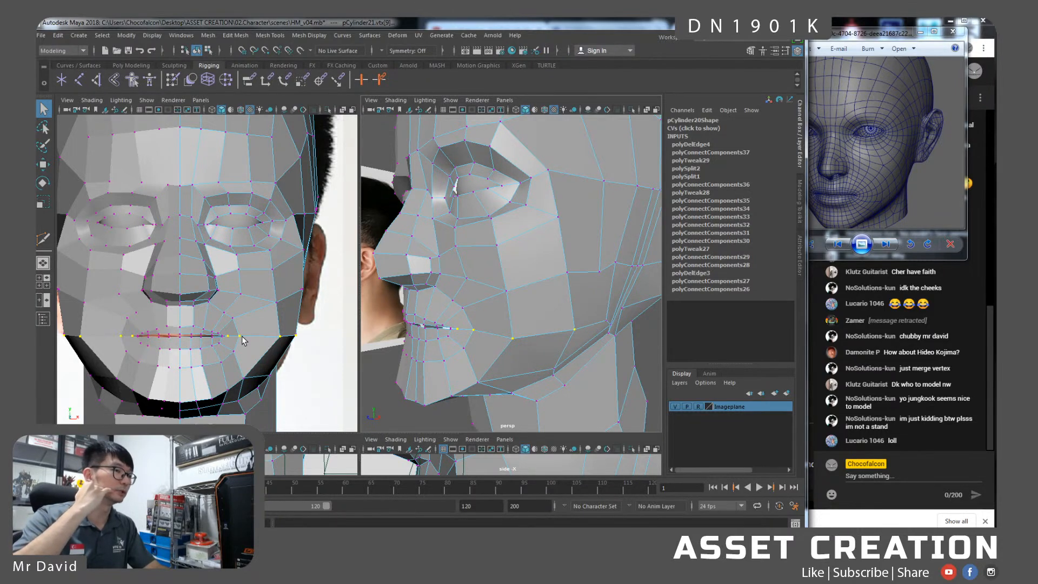
# Examine the alignment of the selected mouth-level row in the side and front views and restore the smooth preview.
pyautogui.keyDown('alt'); pyautogui.moveTo(515, 400); pyautogui.dragTo(552, 356); pyautogui.keyUp('alt')
pyautogui.press('space')
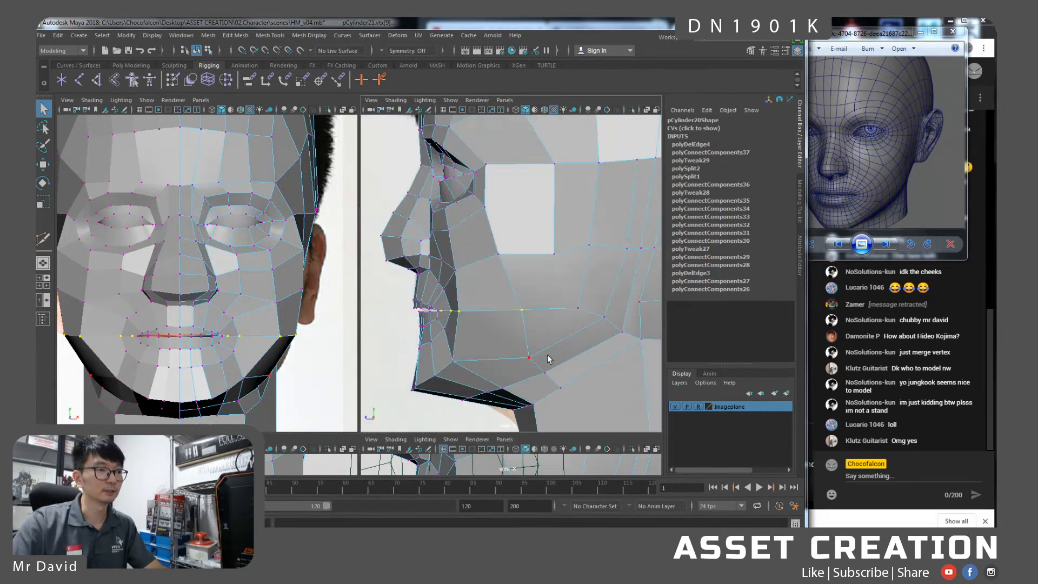
pyautogui.keyDown('alt'); pyautogui.moveTo(407, 346); pyautogui.dragTo(348, 364, button='middle'); pyautogui.keyUp('alt')
pyautogui.keyDown('alt'); pyautogui.moveTo(287, 348); pyautogui.dragTo(346, 341, button='middle'); pyautogui.keyUp('alt')
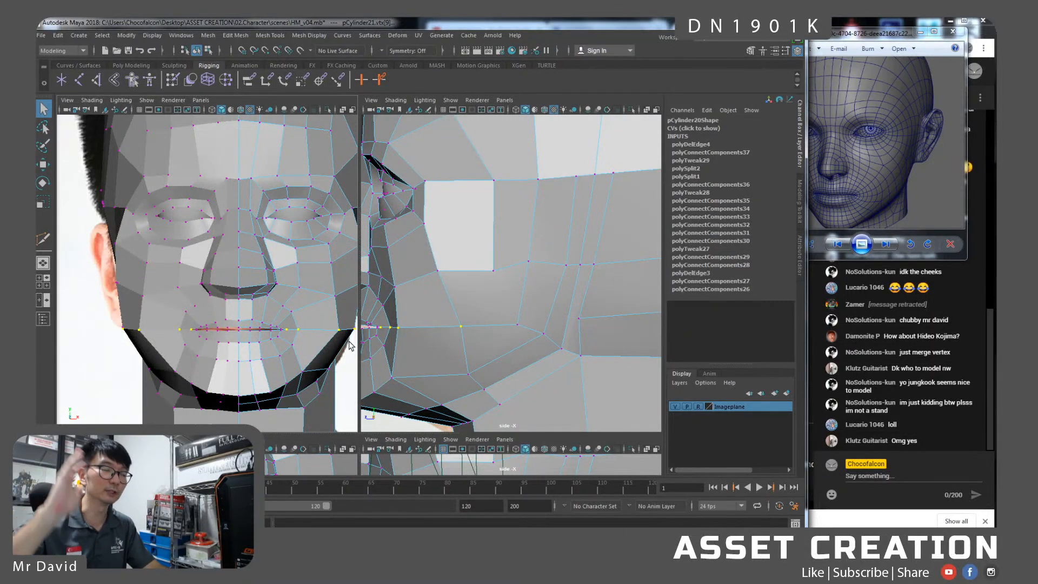
pyautogui.keyDown('alt'); pyautogui.moveTo(286, 327); pyautogui.dragTo(222, 327, button='middle'); pyautogui.keyUp('alt')
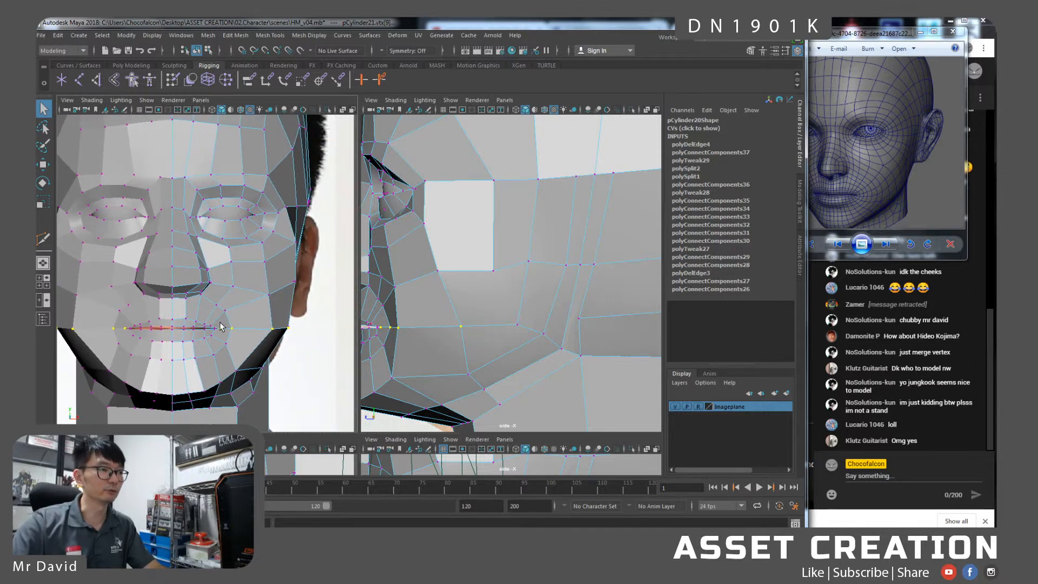
pyautogui.keyDown('alt'); pyautogui.moveTo(458, 335); pyautogui.dragTo(505, 334, button='middle'); pyautogui.keyUp('alt')
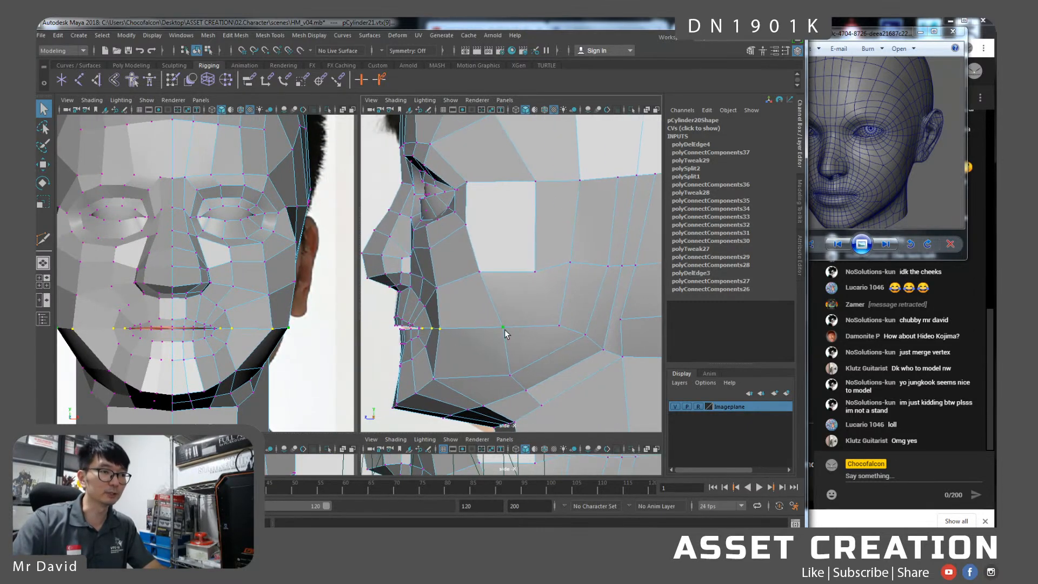
pyautogui.press('3')
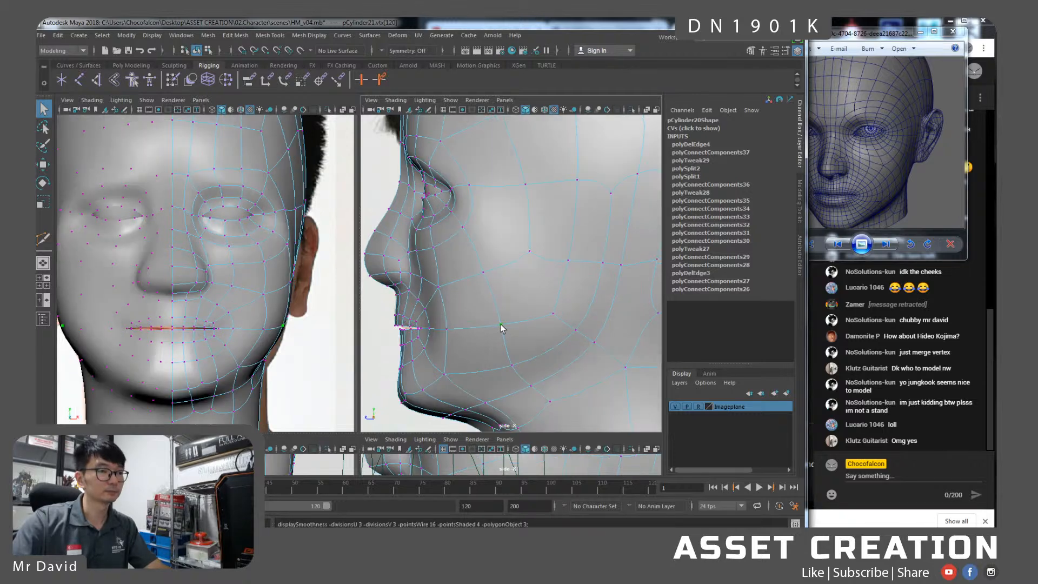
pyautogui.press('space')
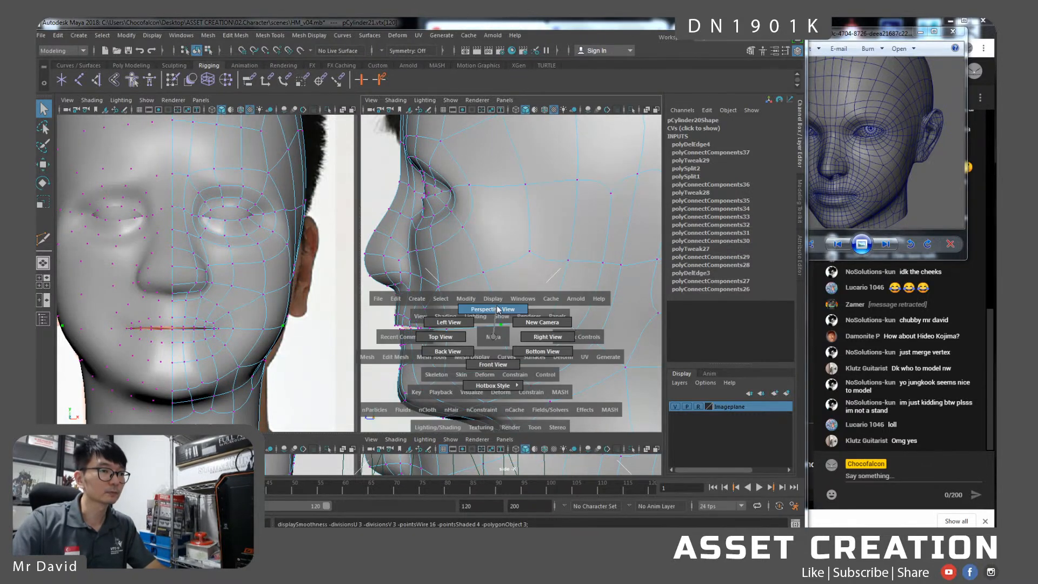
pyautogui.click(498, 309)
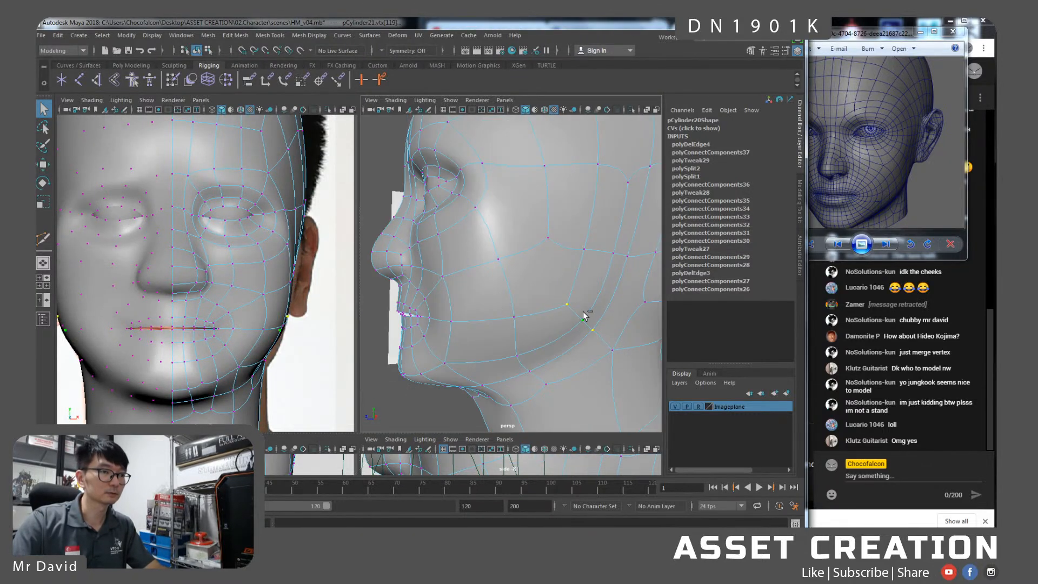
# Adjust the jaw and cheek vertices in the perspective view and select the vertices beside the upper lip.
pyautogui.press('w')
pyautogui.keyDown('alt'); pyautogui.moveTo(581, 318); pyautogui.dragTo(525, 329); pyautogui.keyUp('alt')
pyautogui.click(520, 338)
pyautogui.press('q')
pyautogui.press('w')
pyautogui.moveTo(537, 322); pyautogui.dragTo(535, 325)
pyautogui.click(519, 312)
pyautogui.click(510, 300)
pyautogui.moveTo(530, 299); pyautogui.dragTo(476, 326)
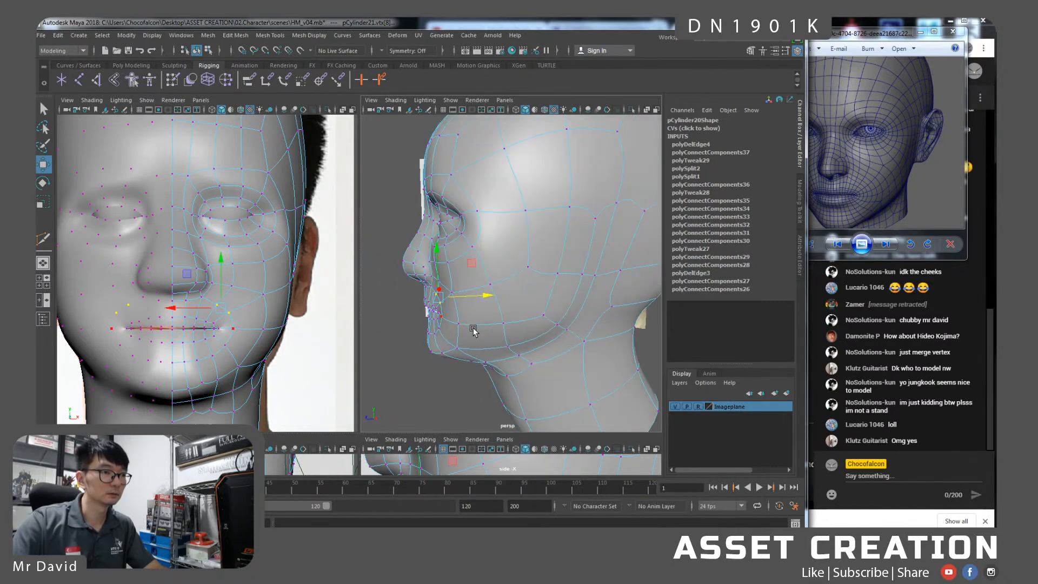
# Select the two vertices between nose and cheek above the mouth corner and shift them slightly forward in the side view.
pyautogui.press('space')
pyautogui.moveTo(256, 302); pyautogui.dragTo(310, 302)
pyautogui.keyDown('alt'); pyautogui.moveTo(187, 306); pyautogui.dragTo(288, 309, button='middle'); pyautogui.keyUp('alt')
pyautogui.keyDown('alt'); pyautogui.moveTo(216, 323); pyautogui.dragTo(222, 323, button='right'); pyautogui.keyUp('alt')
pyautogui.press('q')
pyautogui.keyDown('shift'); pyautogui.click(233, 289); pyautogui.keyUp('shift')
pyautogui.press('w')
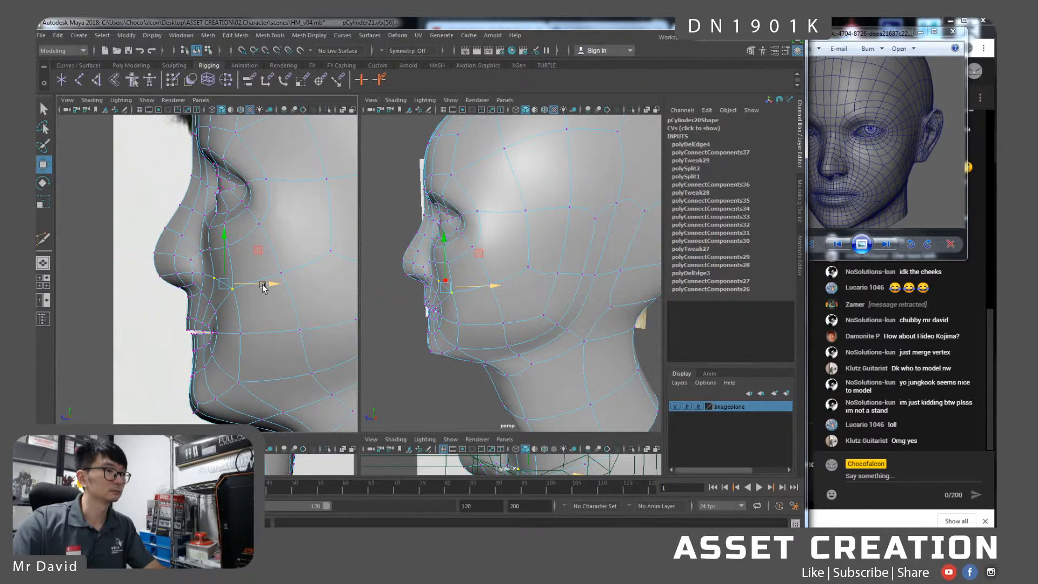
pyautogui.moveTo(260, 285); pyautogui.dragTo(254, 286)
# Select the vertices around the side of the nostril and shift them slightly forward in the side view.
pyautogui.click(208, 249)
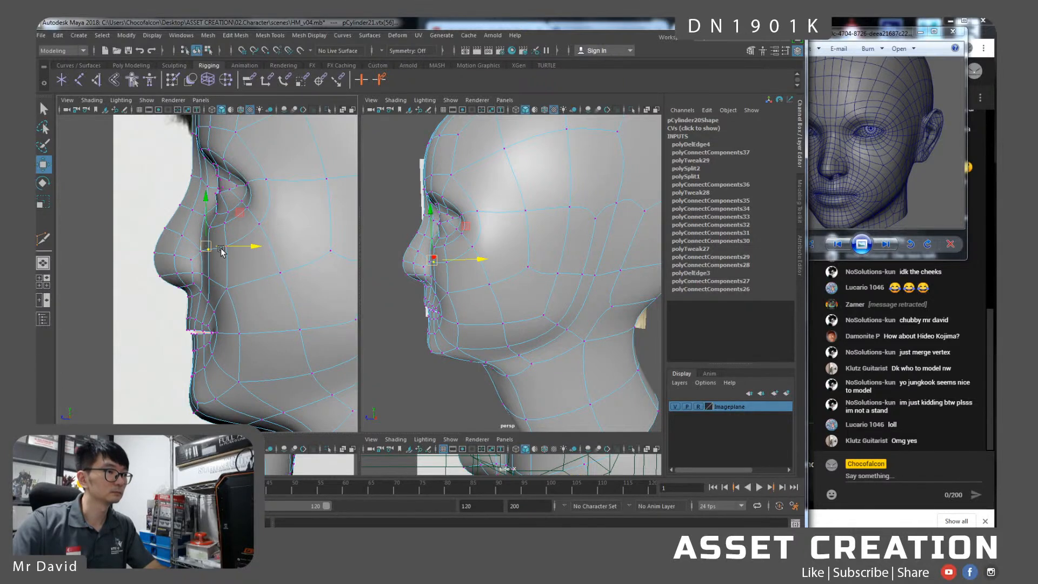
pyautogui.keyDown('shift'); pyautogui.click(229, 253); pyautogui.keyUp('shift')
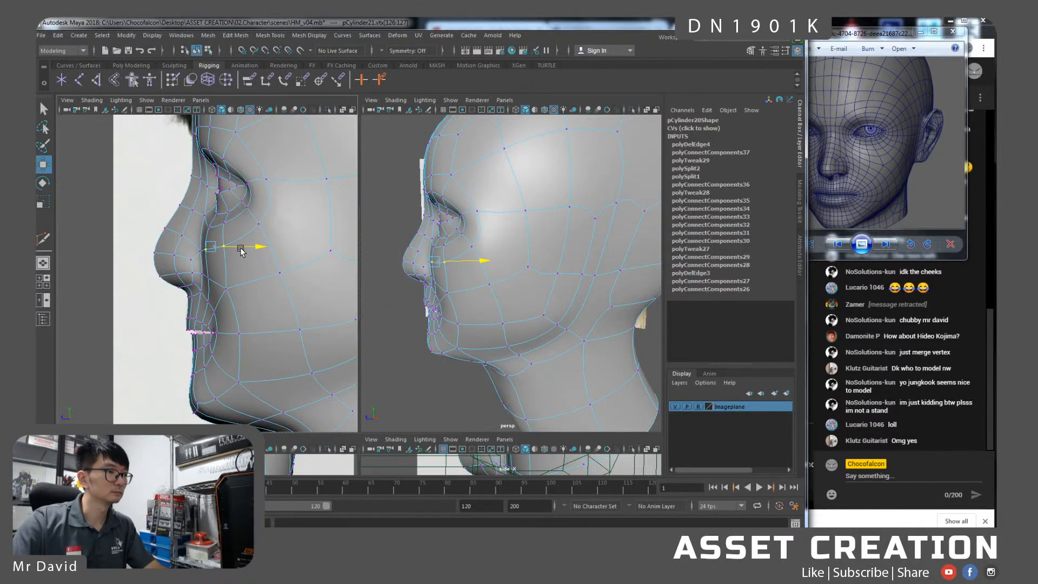
pyautogui.keyDown('shift'); pyautogui.click(204, 279); pyautogui.keyUp('shift')
pyautogui.moveTo(249, 266); pyautogui.dragTo(243, 267)
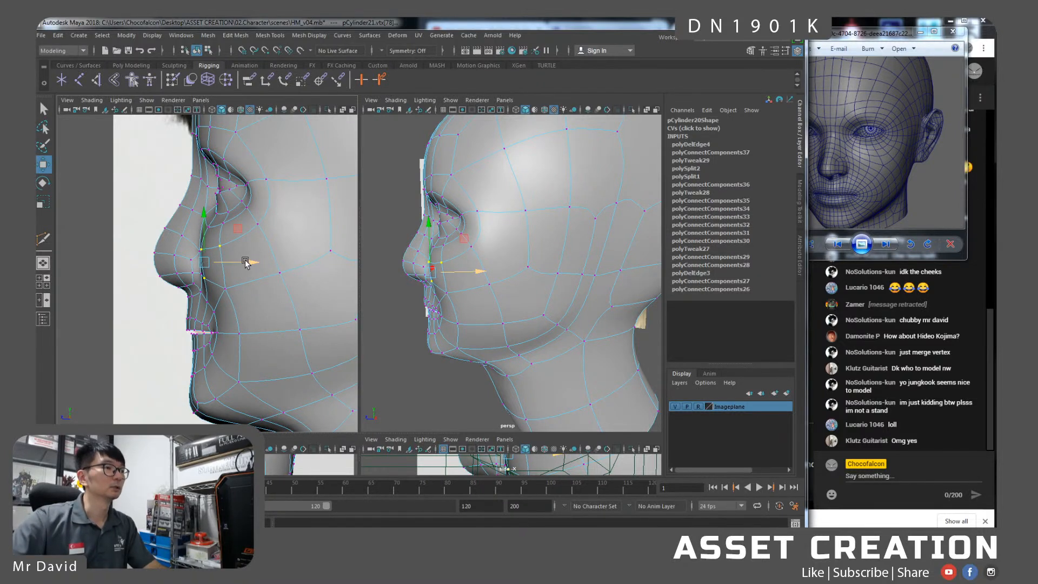
# Add the two cheek vertices beside the upper lip and mouth to the selection and shift the group slightly forward.
pyautogui.keyDown('alt'); pyautogui.moveTo(232, 285); pyautogui.dragTo(226, 271, button='middle'); pyautogui.keyUp('alt')
pyautogui.keyDown('shift'); pyautogui.click(219, 273); pyautogui.keyUp('shift')
pyautogui.keyDown('shift'); pyautogui.click(234, 319); pyautogui.keyUp('shift')
pyautogui.moveTo(249, 276); pyautogui.dragTo(246, 275)
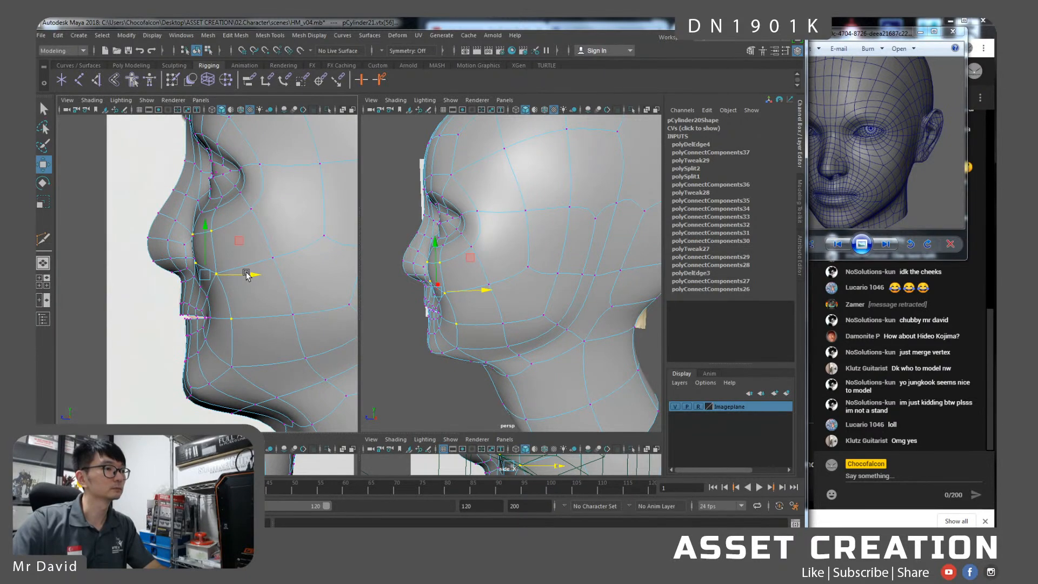
# Select the vertex beside the chin, check the head's shape in the side and perspective views and save the scene.
pyautogui.click(230, 367)
pyautogui.scroll(-5, 227, 357)
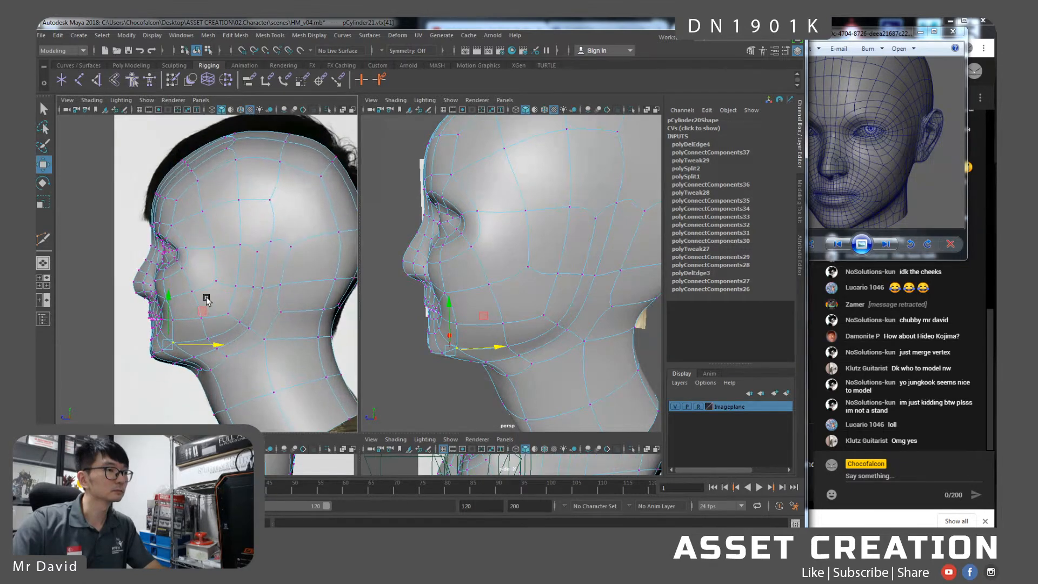
pyautogui.click(213, 249)
pyautogui.keyDown('alt'); pyautogui.moveTo(456, 262); pyautogui.dragTo(522, 336); pyautogui.keyUp('alt')
pyautogui.click(534, 309)
pyautogui.hotkey('ctrl', 's')
# Move the cheek vertex level with the nose base inward and slightly down in the front view.
pyautogui.press('space')
pyautogui.keyDown('alt'); pyautogui.moveTo(504, 310); pyautogui.dragTo(524, 308, button='middle'); pyautogui.keyUp('alt')
pyautogui.click(587, 296)
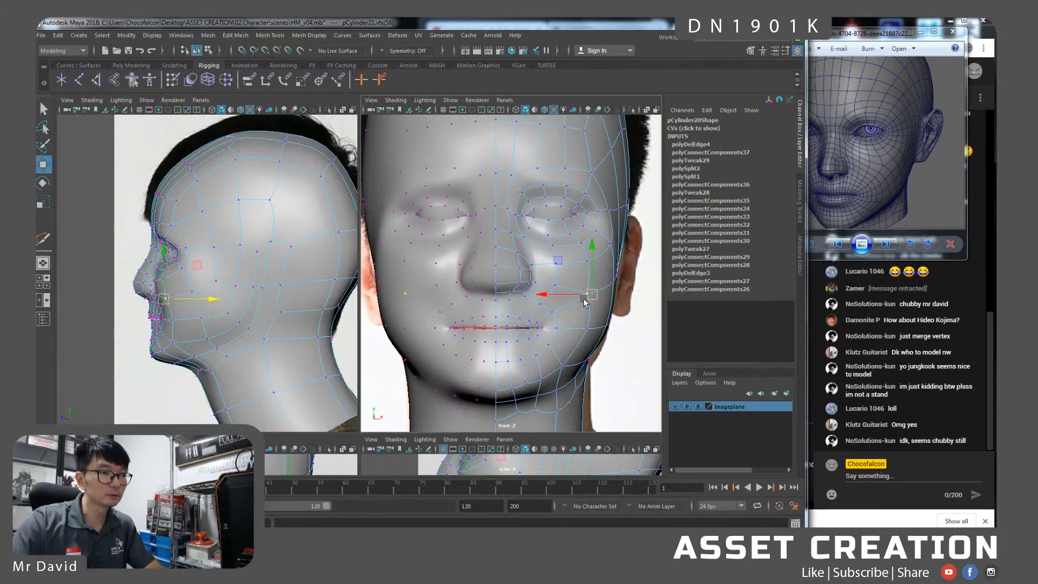
pyautogui.press('w')
pyautogui.moveTo(579, 259); pyautogui.dragTo(646, 327)
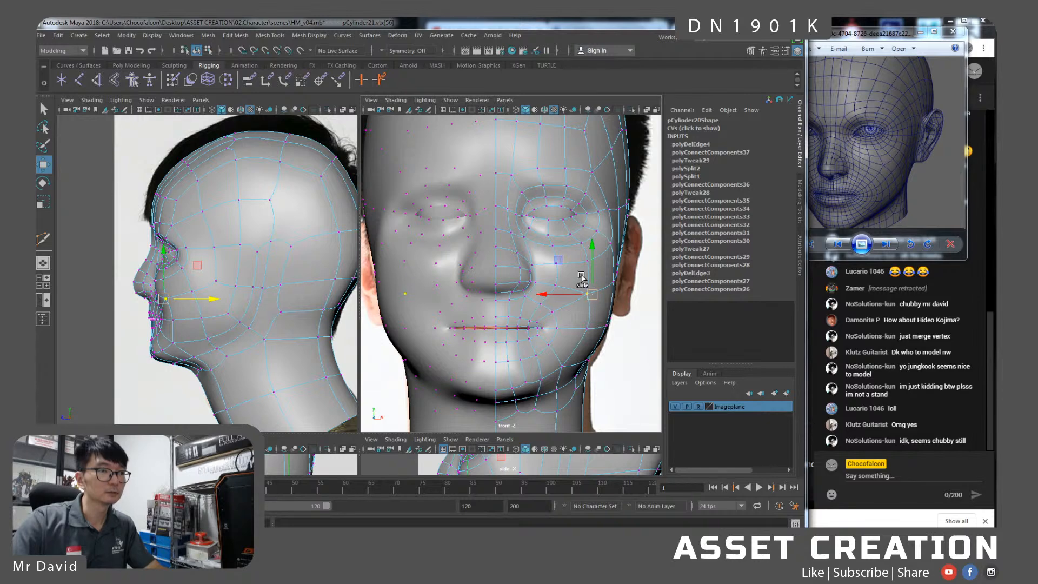
pyautogui.moveTo(558, 261); pyautogui.dragTo(538, 279)
# Shift the cheek vertex level with the mouth inward along the horizontal axis in the front view.
pyautogui.click(584, 331)
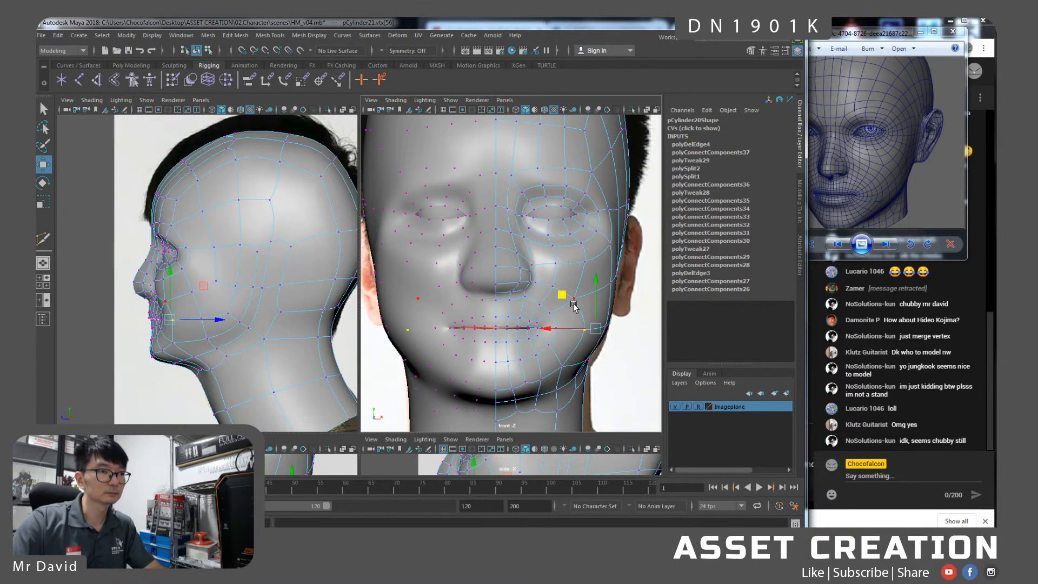
pyautogui.keyDown('shift'); pyautogui.moveTo(560, 336); pyautogui.dragTo(561, 330, button='middle'); pyautogui.keyUp('shift')
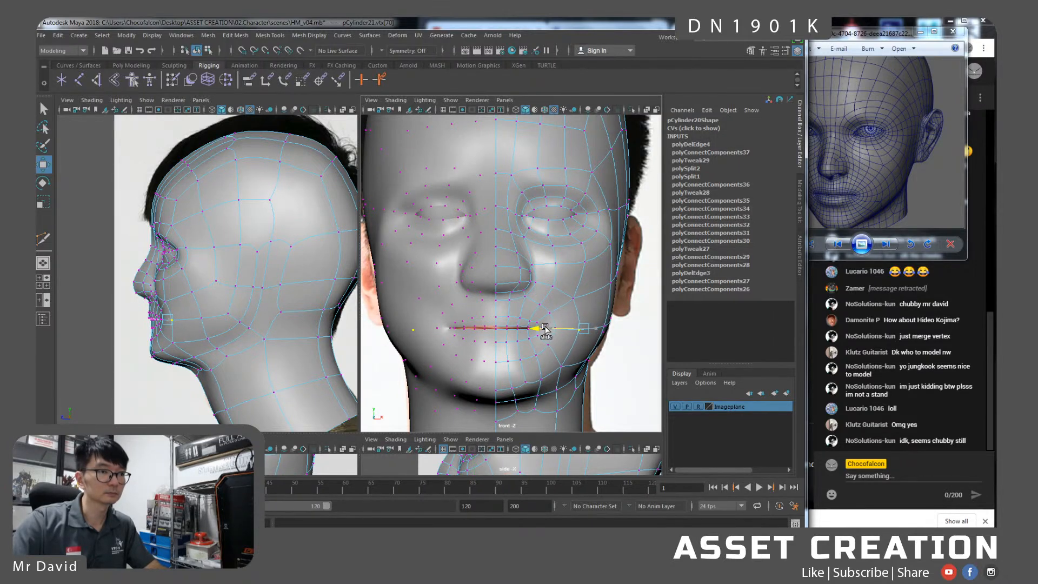
pyautogui.moveTo(541, 327); pyautogui.dragTo(540, 328)
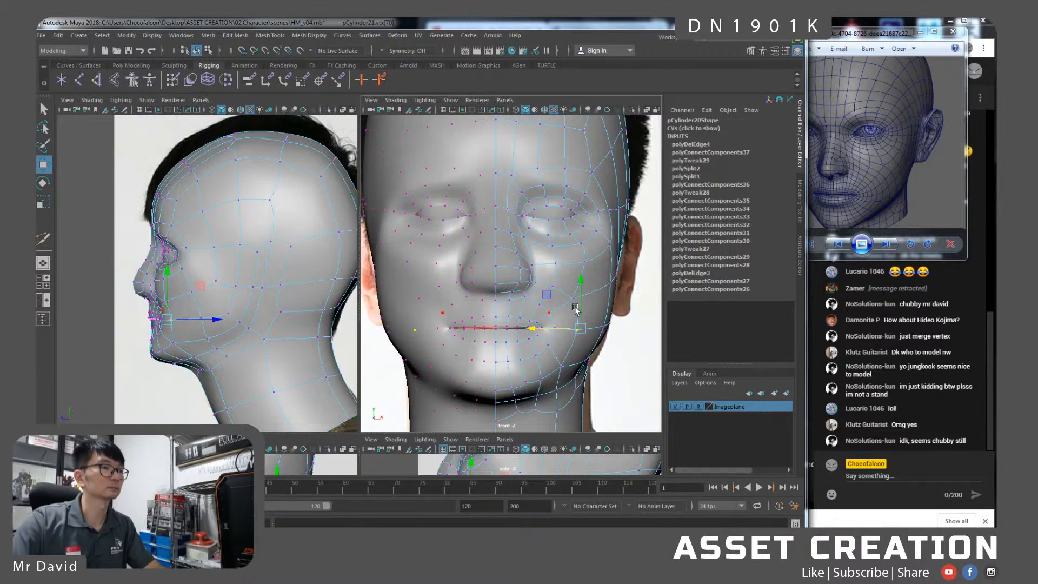
pyautogui.moveTo(576, 289); pyautogui.dragTo(587, 334, button='right')
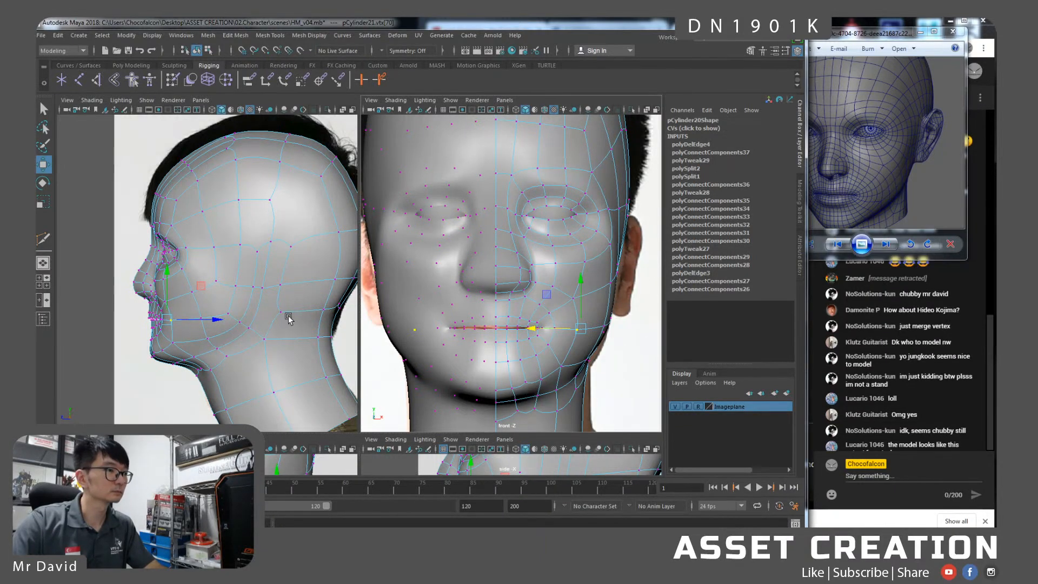
# Return to object mode, inspect the slimmer cheeks in the perspective view and select the mirrored half of the head.
pyautogui.press('space')
pyautogui.moveTo(489, 339)
pyautogui.mouseDown()
pyautogui.moveTo(491, 322)
pyautogui.moveTo(470, 317)
pyautogui.moveTo(491, 323)
pyautogui.mouseUp()
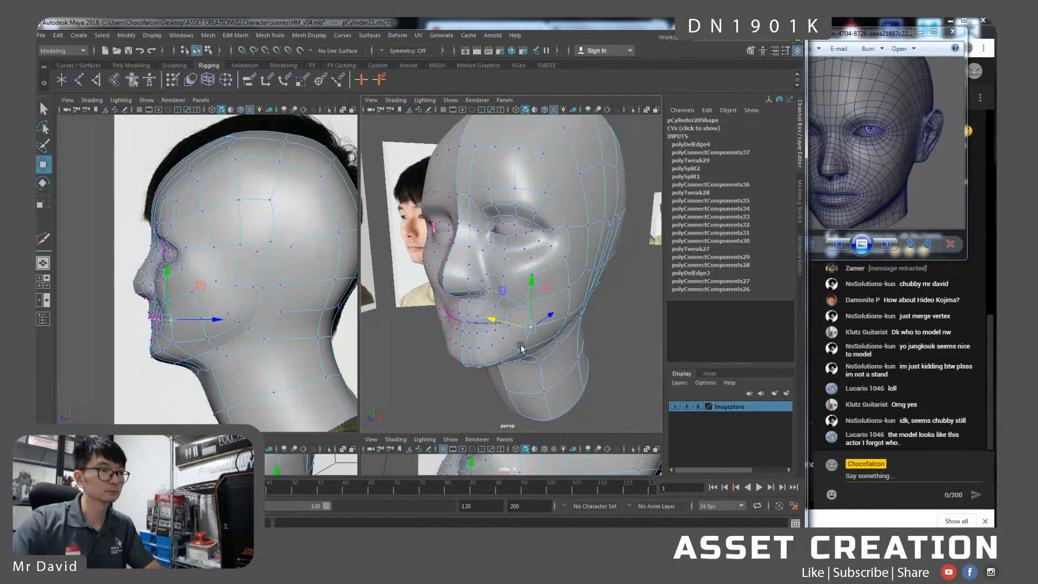
pyautogui.scroll(-5, 524, 354)
pyautogui.click(502, 365)
pyautogui.moveTo(505, 271); pyautogui.dragTo(539, 261, button='right')
pyautogui.click(555, 346)
pyautogui.keyDown('alt'); pyautogui.moveTo(555, 347); pyautogui.dragTo(520, 315); pyautogui.keyUp('alt')
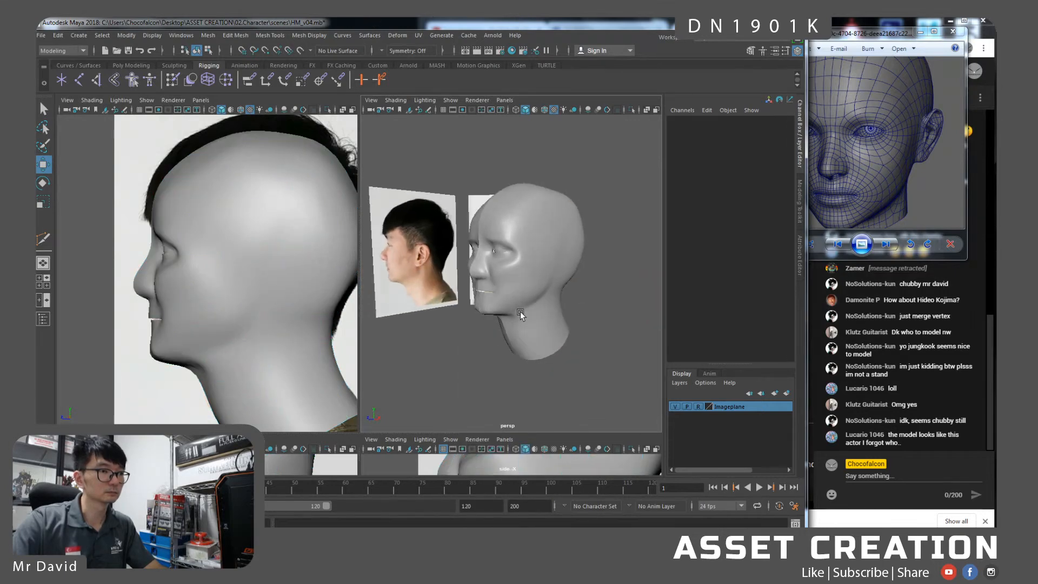
pyautogui.click(518, 292)
pyautogui.keyDown('alt'); pyautogui.moveTo(518, 268); pyautogui.dragTo(522, 295); pyautogui.keyUp('alt')
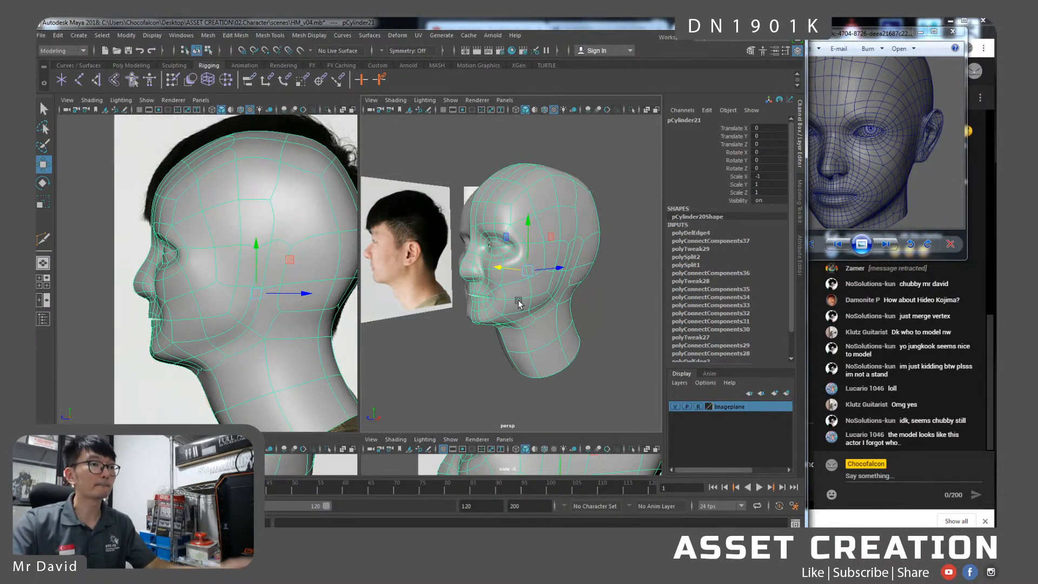
# Connect the selected cheek edges beside the mouth on the mirrored half with a new edge line.
pyautogui.scroll(3, 511, 262)
pyautogui.moveTo(511, 263); pyautogui.dragTo(513, 241, button='right')
pyautogui.click(514, 284)
pyautogui.keyDown('shift'); pyautogui.click(522, 310); pyautogui.keyUp('shift')
pyautogui.keyDown('shift'); pyautogui.click(523, 330); pyautogui.keyUp('shift')
pyautogui.keyDown('alt'); pyautogui.moveTo(507, 311); pyautogui.dragTo(530, 320); pyautogui.keyUp('alt')
pyautogui.keyDown('shift'); pyautogui.moveTo(530, 303); pyautogui.dragTo(531, 452, button='right'); pyautogui.keyUp('shift')
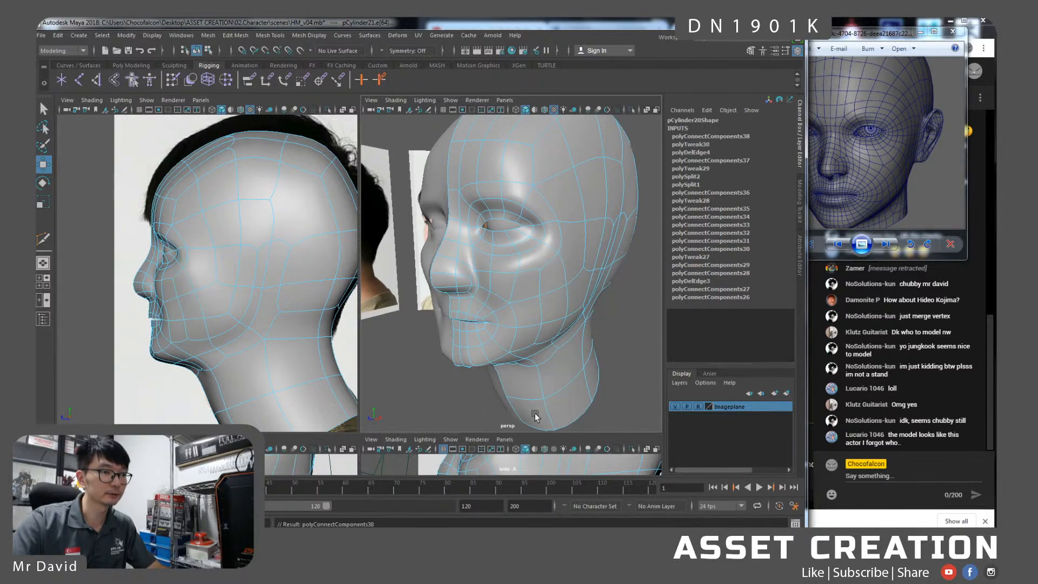
# Adjust the new cheek vertices level with the nose base on the mirrored half.
pyautogui.moveTo(534, 295); pyautogui.dragTo(524, 294, button='right')
pyautogui.click(542, 295)
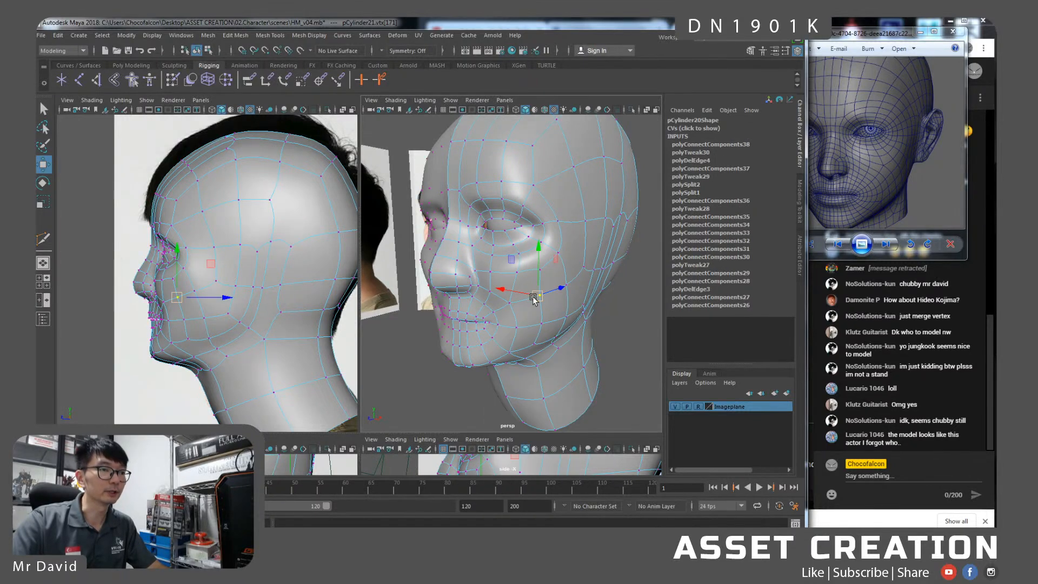
pyautogui.keyDown('alt'); pyautogui.moveTo(545, 314); pyautogui.dragTo(519, 316); pyautogui.keyUp('alt')
pyautogui.click(524, 314)
# Average the vertex normals of both unsmoothed head halves and turn their smooth preview back on.
pyautogui.press('1')
pyautogui.moveTo(534, 271); pyautogui.dragTo(543, 261, button='right')
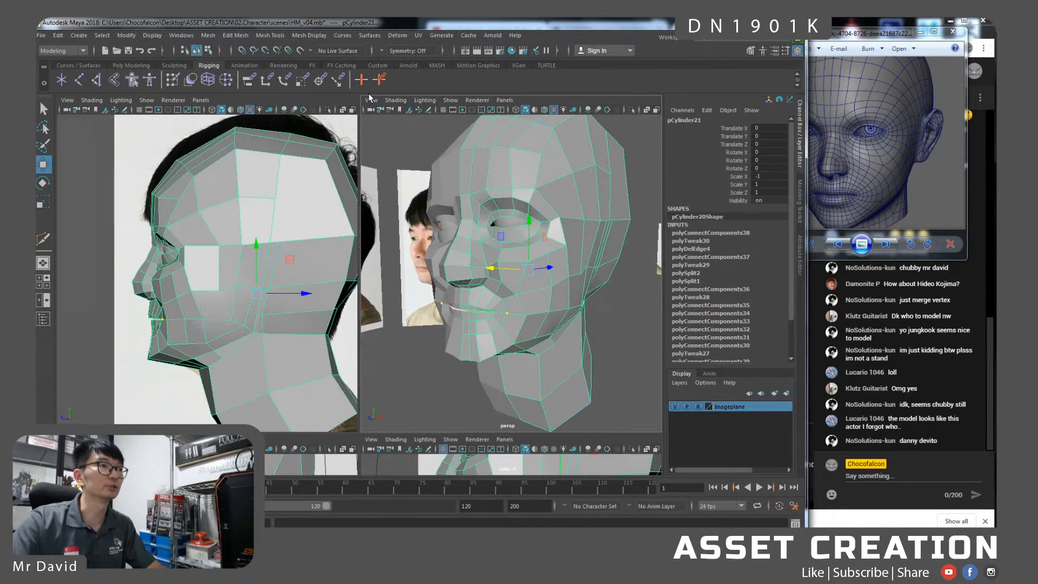
pyautogui.keyDown('shift'); pyautogui.click(441, 158); pyautogui.keyUp('shift')
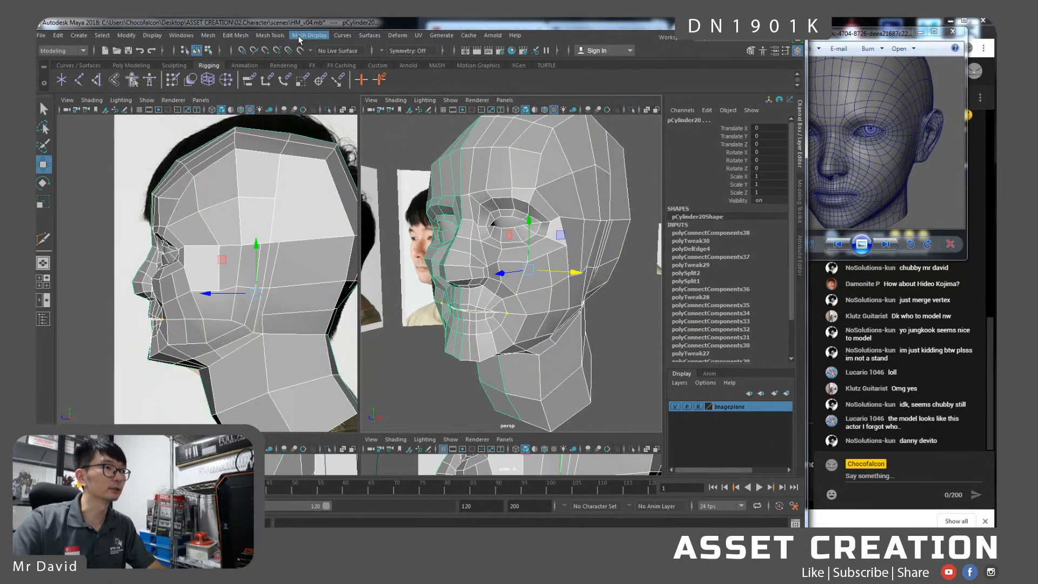
pyautogui.click(321, 36)
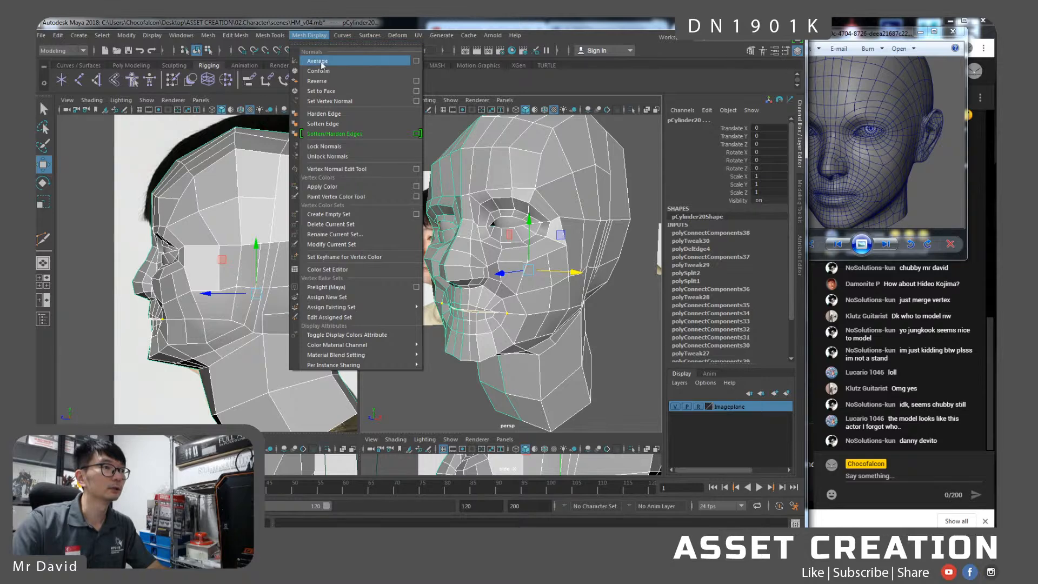
pyautogui.click(322, 61)
pyautogui.click(604, 334)
pyautogui.keyDown('alt'); pyautogui.moveTo(537, 310); pyautogui.dragTo(488, 275); pyautogui.keyUp('alt')
pyautogui.click(562, 302)
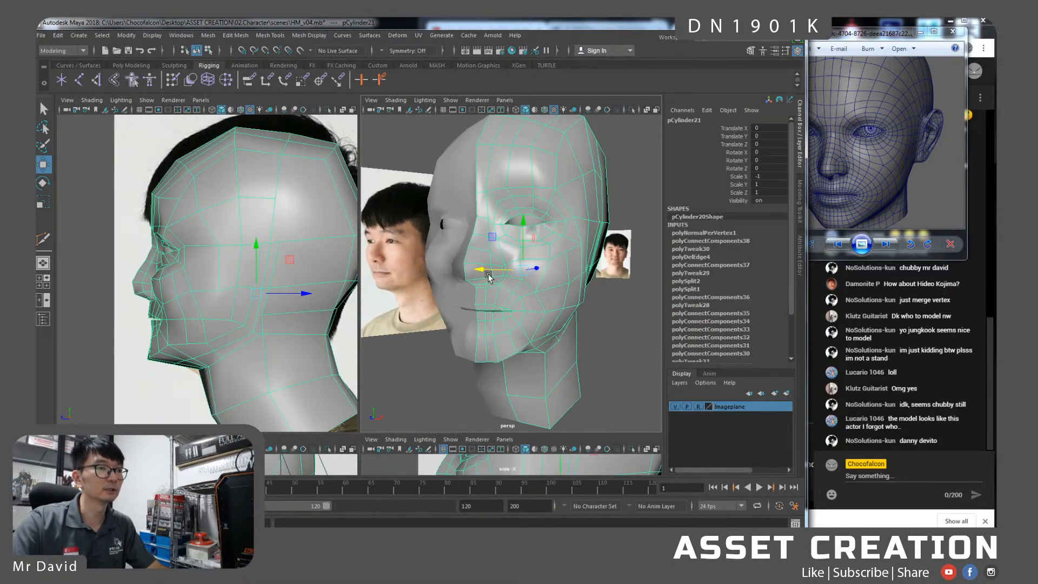
pyautogui.keyDown('shift'); pyautogui.click(466, 192); pyautogui.keyUp('shift')
pyautogui.press('3')
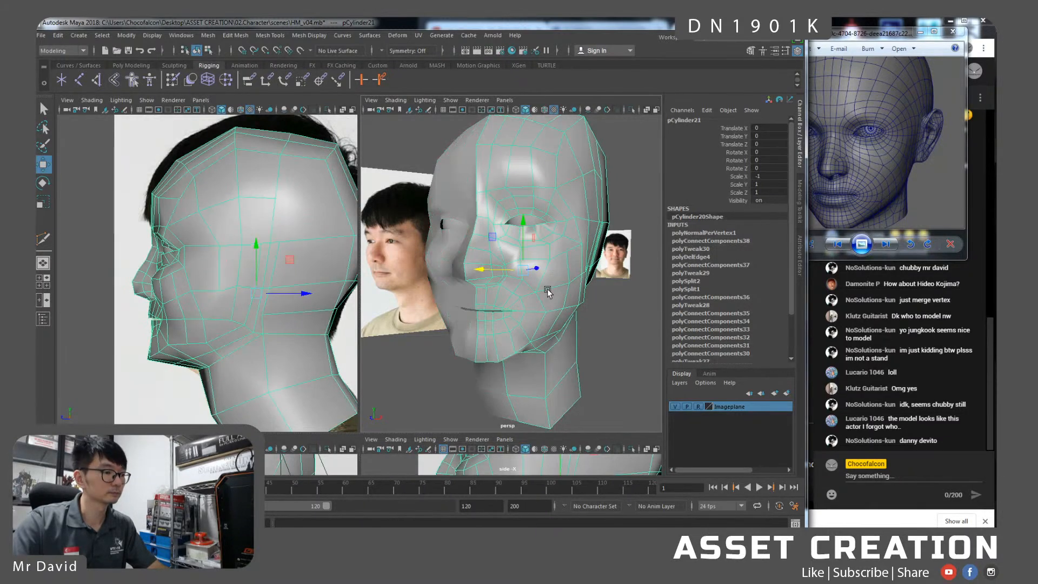
# Move the cheek vertex beside the nose along the horizontal axis, checking it from below the chin.
pyautogui.click(549, 294)
pyautogui.keyDown('alt'); pyautogui.moveTo(560, 268); pyautogui.dragTo(531, 297, button='right'); pyautogui.keyUp('alt')
pyautogui.click(541, 295)
pyautogui.keyDown('alt'); pyautogui.moveTo(542, 296); pyautogui.dragTo(574, 266); pyautogui.keyUp('alt')
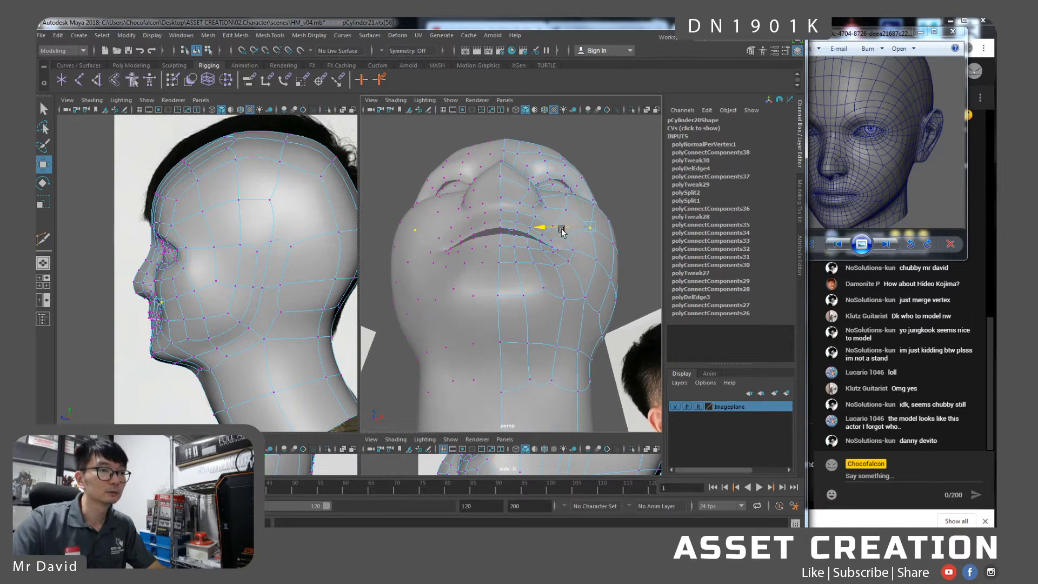
pyautogui.keyDown('alt'); pyautogui.moveTo(564, 231); pyautogui.dragTo(496, 277); pyautogui.keyUp('alt')
# Reposition the group of cheek vertices below the eye and return to object mode to check the face.
pyautogui.click(454, 271)
pyautogui.press('q')
pyautogui.press('w')
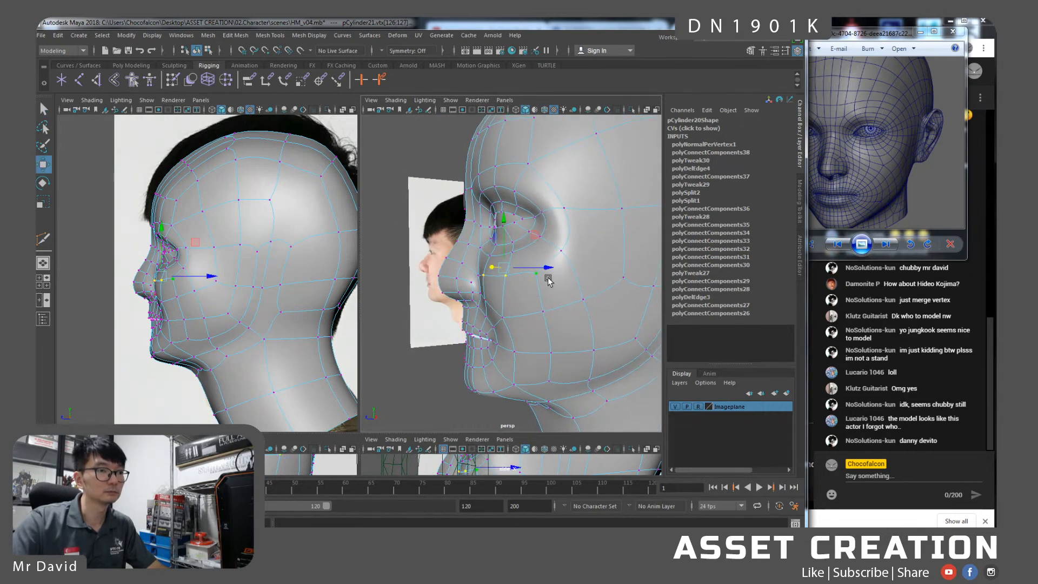
pyautogui.keyDown('alt'); pyautogui.moveTo(549, 268); pyautogui.dragTo(586, 301); pyautogui.keyUp('alt')
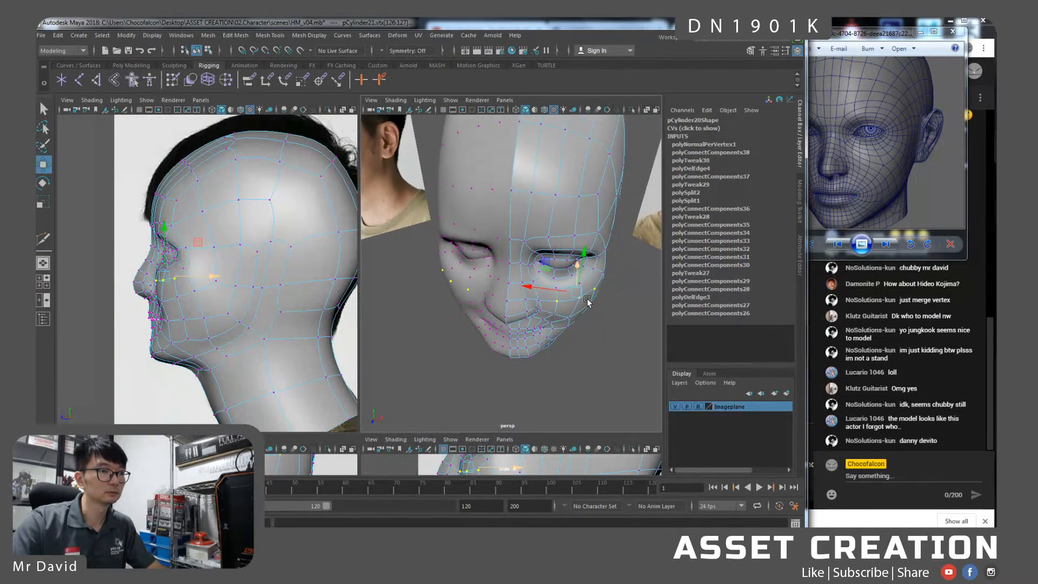
pyautogui.click(595, 359)
pyautogui.scroll(-4, 594, 354)
pyautogui.moveTo(557, 252); pyautogui.dragTo(588, 237, button='right')
pyautogui.click(590, 317)
pyautogui.keyDown('alt'); pyautogui.moveTo(590, 317); pyautogui.dragTo(557, 293); pyautogui.keyUp('alt')
pyautogui.click(551, 297)
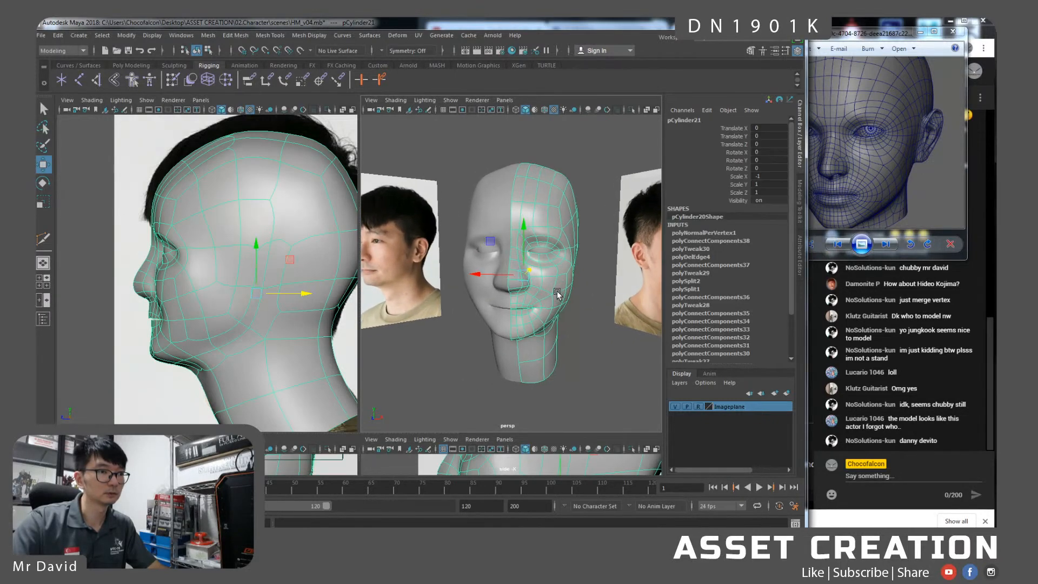
# Move the outer cheek vertices level with the nose base along the horizontal axis.
pyautogui.moveTo(554, 271); pyautogui.dragTo(506, 272, button='right')
pyautogui.click(572, 282)
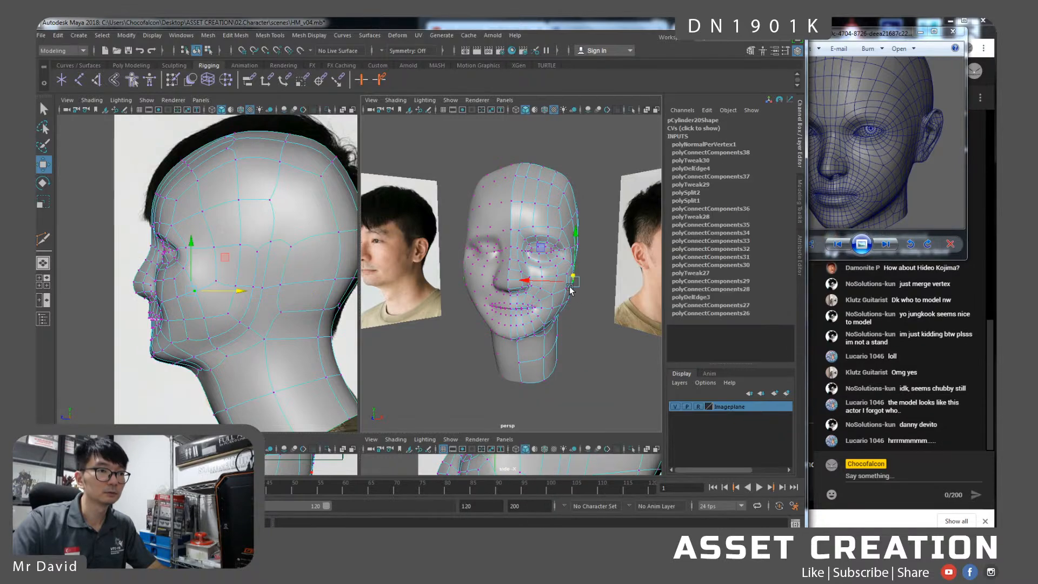
pyautogui.press('q')
pyautogui.press('w')
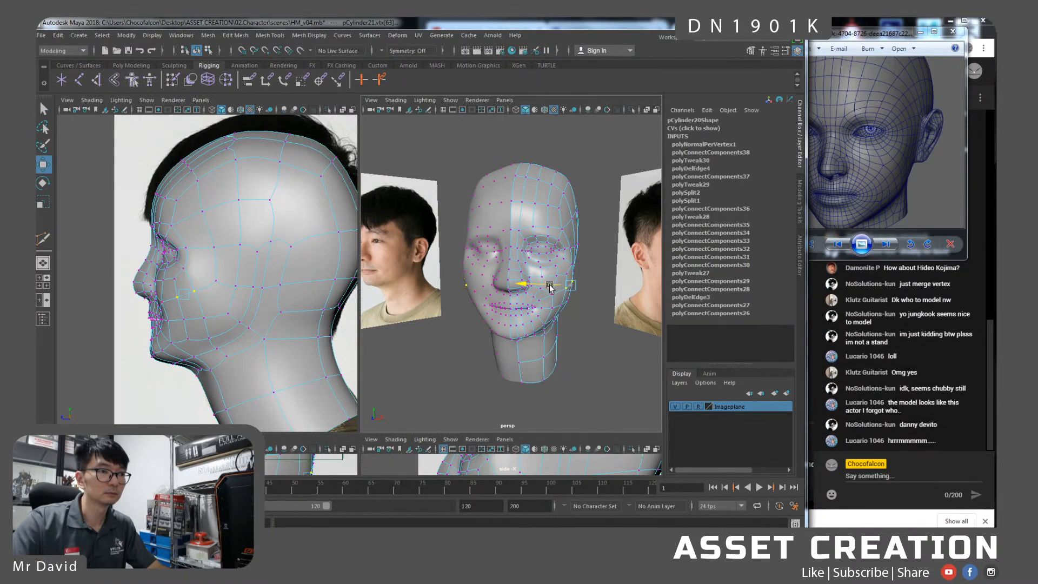
pyautogui.keyDown('alt'); pyautogui.moveTo(547, 287); pyautogui.dragTo(550, 317); pyautogui.keyUp('alt')
# Adjust the lower outer cheek vertices near mouth level, return to object mode and reselect the mirrored half.
pyautogui.click(569, 307)
pyautogui.press('q')
pyautogui.click(568, 313)
pyautogui.press('w')
pyautogui.keyDown('alt'); pyautogui.moveTo(567, 318); pyautogui.dragTo(448, 352); pyautogui.keyUp('alt')
pyautogui.moveTo(575, 260); pyautogui.dragTo(601, 241, button='right')
pyautogui.click(459, 357)
pyautogui.keyDown('alt'); pyautogui.moveTo(459, 356); pyautogui.dragTo(545, 328); pyautogui.keyUp('alt')
pyautogui.click(578, 274)
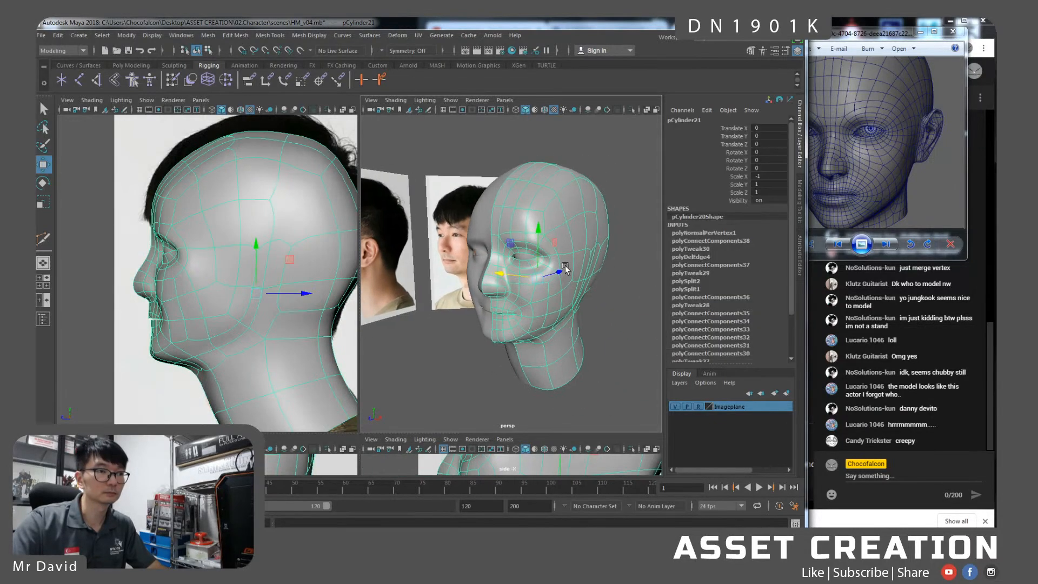
# Connect vertices across the cheekbone below the outer eye corner with two new edge connections.
pyautogui.press('f')
pyautogui.moveTo(570, 270); pyautogui.dragTo(535, 272, button='right')
pyautogui.click(592, 273)
pyautogui.press('q')
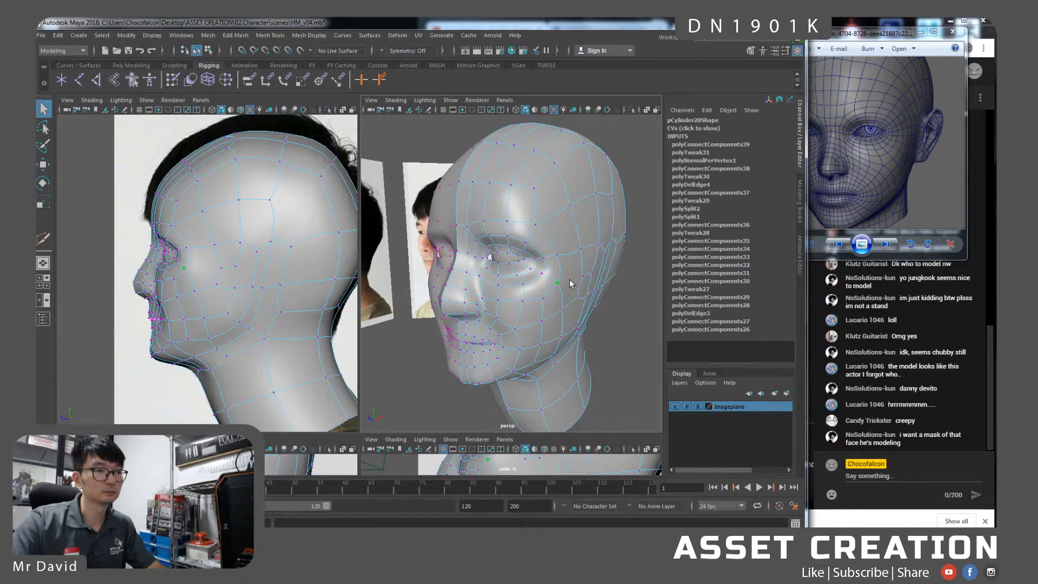
pyautogui.click(585, 277)
pyautogui.press('g')
# Move the new cheekbone vertices and their neighbours at the side of the face along the horizontal axis.
pyautogui.click(556, 283)
pyautogui.press('w')
pyautogui.keyDown('alt'); pyautogui.moveTo(563, 293); pyautogui.dragTo(547, 272); pyautogui.keyUp('alt')
pyautogui.keyDown('alt'); pyautogui.moveTo(544, 275); pyautogui.dragTo(545, 296); pyautogui.keyUp('alt')
pyautogui.press('q')
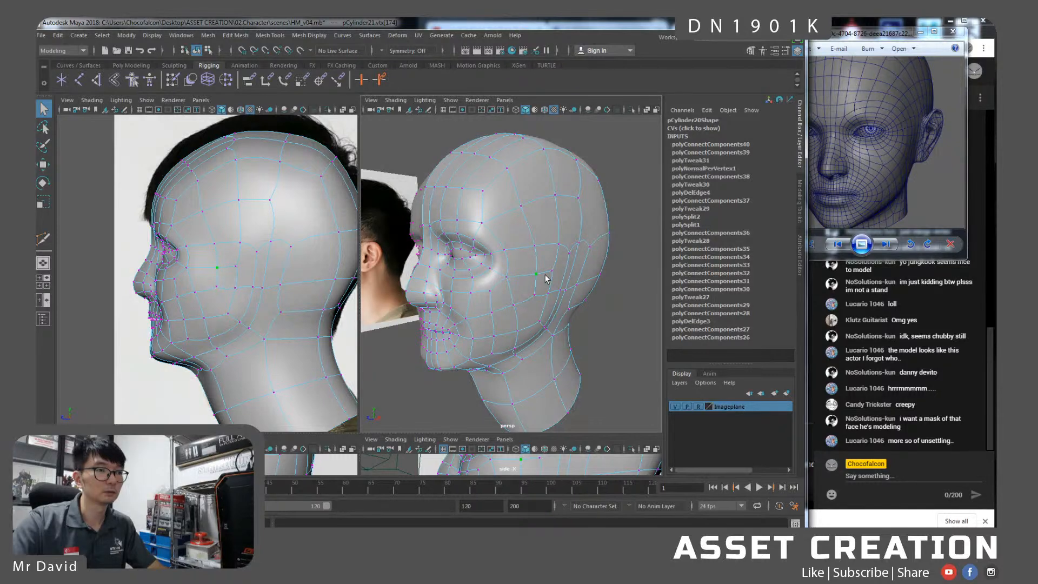
pyautogui.press('w')
pyautogui.moveTo(539, 295)
pyautogui.keyDown('alt'); pyautogui.mouseDown()
pyautogui.moveTo(550, 277)
pyautogui.moveTo(547, 290)
pyautogui.moveTo(524, 282)
pyautogui.moveTo(546, 278)
pyautogui.mouseUp(); pyautogui.keyUp('alt')
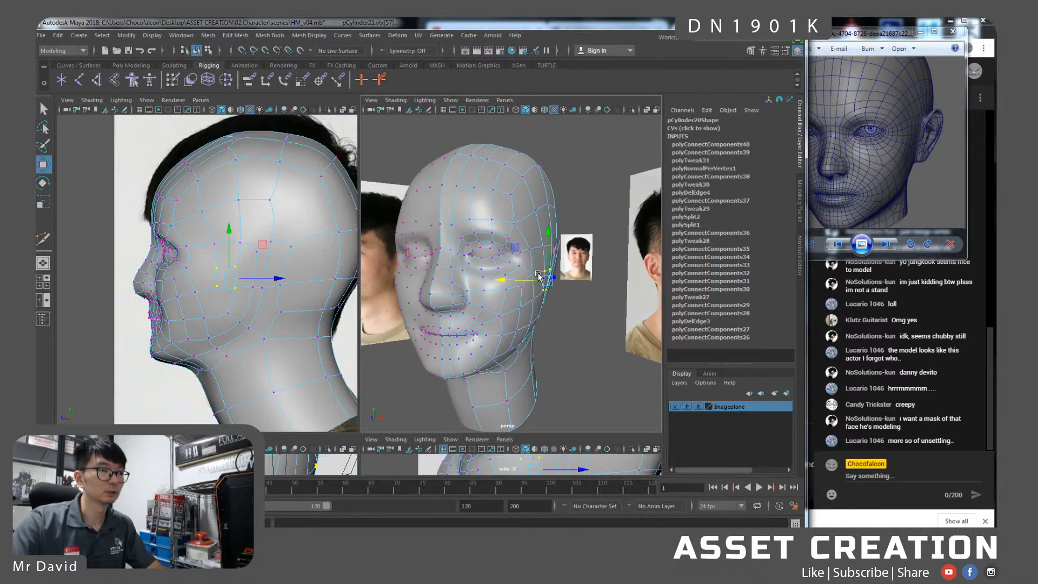
# Move the temple vertex above the outer eyebrow and the one above it along the horizontal axis.
pyautogui.click(512, 222)
pyautogui.keyDown('alt'); pyautogui.moveTo(504, 244); pyautogui.dragTo(499, 232); pyautogui.keyUp('alt')
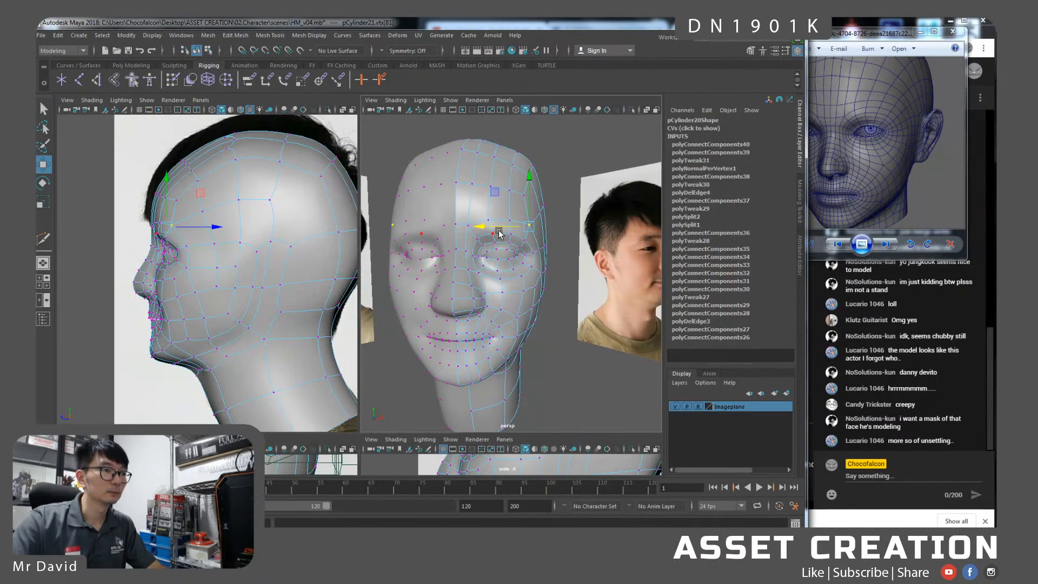
pyautogui.click(529, 196)
pyautogui.keyDown('ctrl'); pyautogui.moveTo(504, 252); pyautogui.dragTo(503, 252); pyautogui.keyUp('ctrl')
# Add the upper side vertices of the skull to the selection, shift them vertically and return to object mode.
pyautogui.keyDown('shift'); pyautogui.click(529, 178); pyautogui.keyUp('shift')
pyautogui.keyDown('shift'); pyautogui.click(533, 166); pyautogui.keyUp('shift')
pyautogui.moveTo(502, 176); pyautogui.dragTo(548, 161)
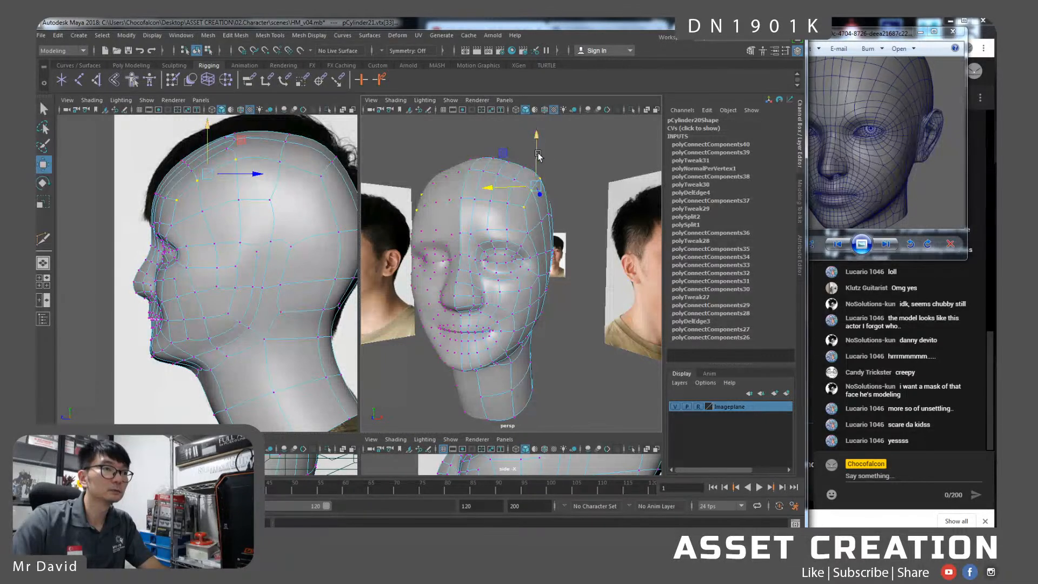
pyautogui.keyDown('alt'); pyautogui.moveTo(566, 241); pyautogui.dragTo(577, 131); pyautogui.keyUp('alt')
pyautogui.keyDown('alt'); pyautogui.moveTo(566, 202); pyautogui.dragTo(506, 285); pyautogui.keyUp('alt')
pyautogui.moveTo(507, 250); pyautogui.dragTo(550, 234, button='right')
pyautogui.moveTo(521, 268)
pyautogui.keyDown('alt'); pyautogui.mouseDown()
pyautogui.moveTo(536, 287)
pyautogui.moveTo(516, 303)
pyautogui.moveTo(511, 274)
pyautogui.mouseUp(); pyautogui.keyUp('alt')
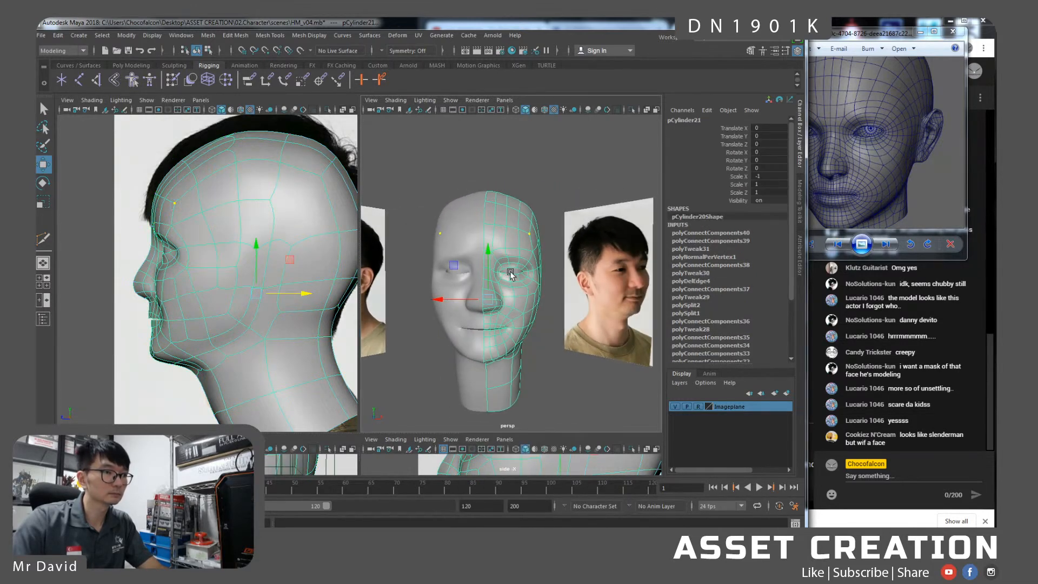
# Refine the side vertices along the top of the skull by moving them along the vertical axis.
pyautogui.scroll(4, 522, 199)
pyautogui.moveTo(517, 195); pyautogui.dragTo(471, 194, button='right')
pyautogui.scroll(-2, 518, 230)
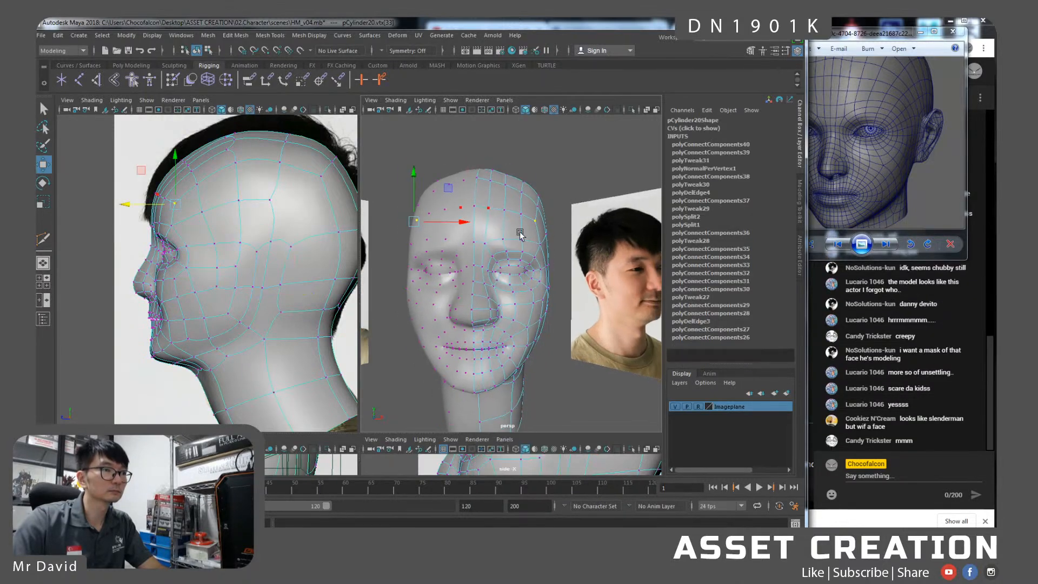
pyautogui.click(535, 208)
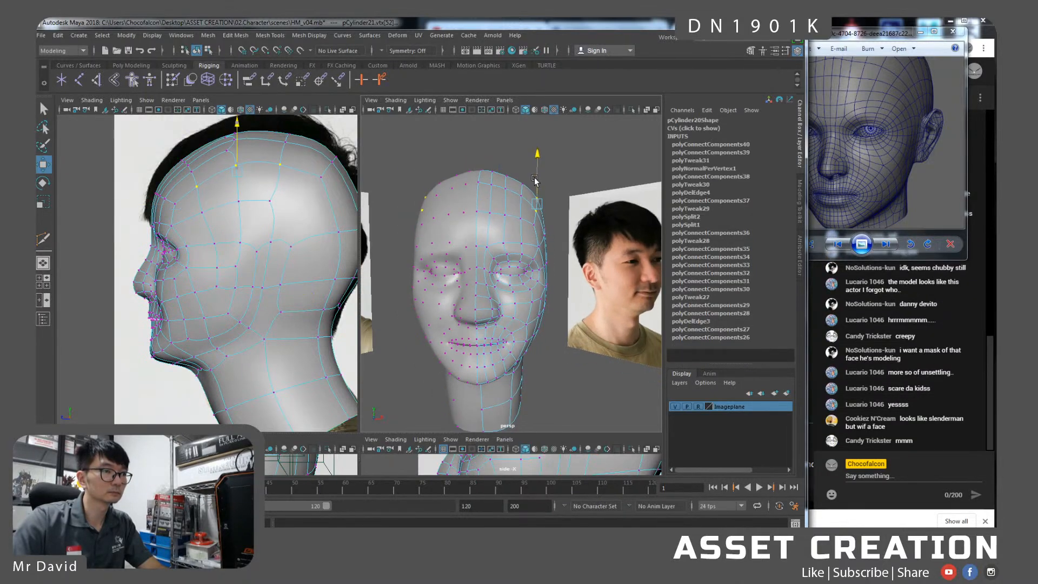
pyautogui.keyDown('alt'); pyautogui.moveTo(495, 254); pyautogui.dragTo(527, 300); pyautogui.keyUp('alt')
# Reposition the cheek vertices beside the nostril, switching the mesh to its unsmoothed display.
pyautogui.click(529, 297)
pyautogui.scroll(5, 535, 314)
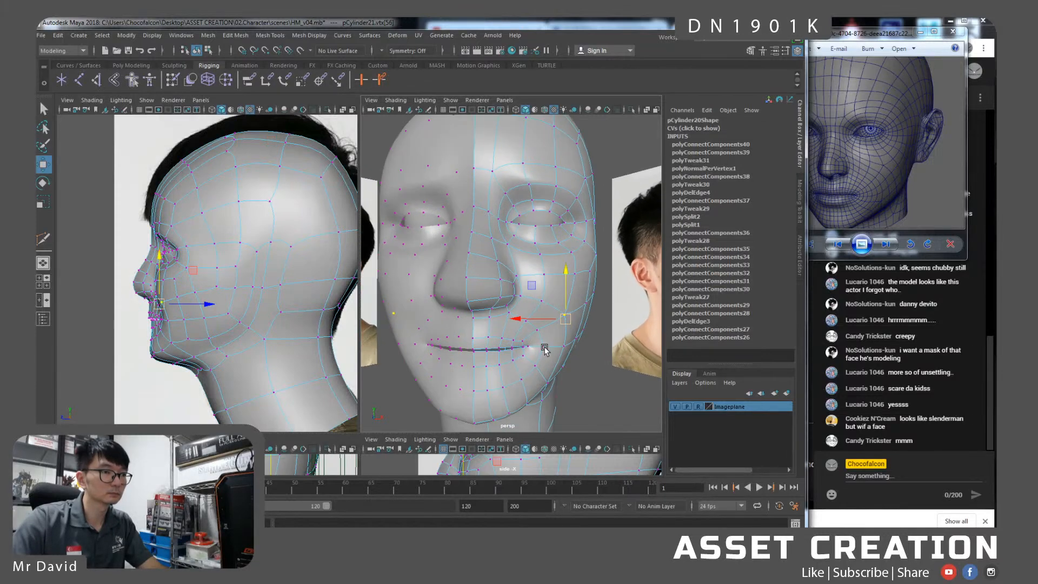
pyautogui.click(545, 291)
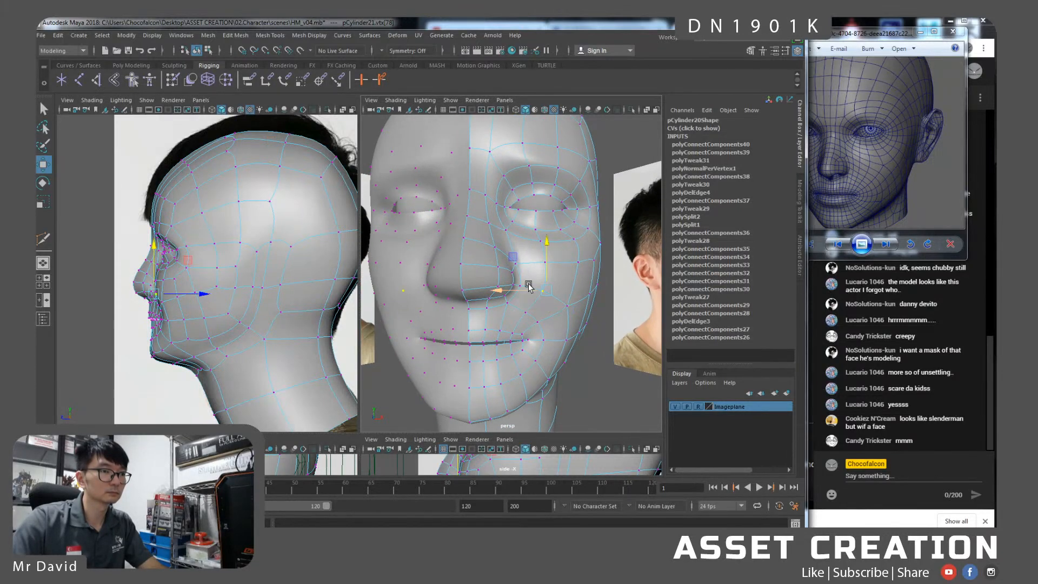
pyautogui.press('1')
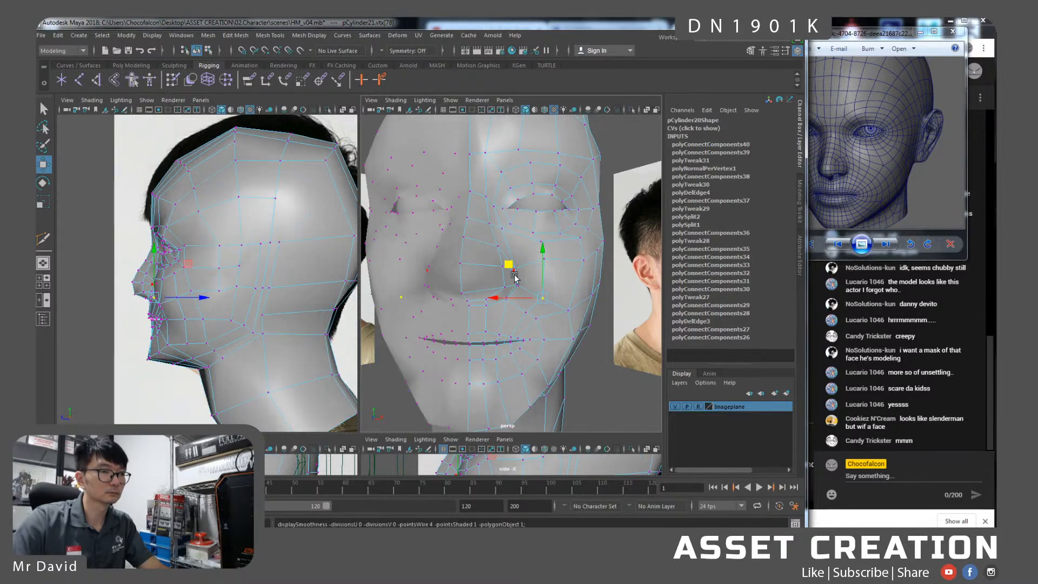
pyautogui.moveTo(520, 296); pyautogui.dragTo(567, 314)
# Reposition the vertex above the mouth corner and slide the outer cheek vertices beside it inward.
pyautogui.click(537, 319)
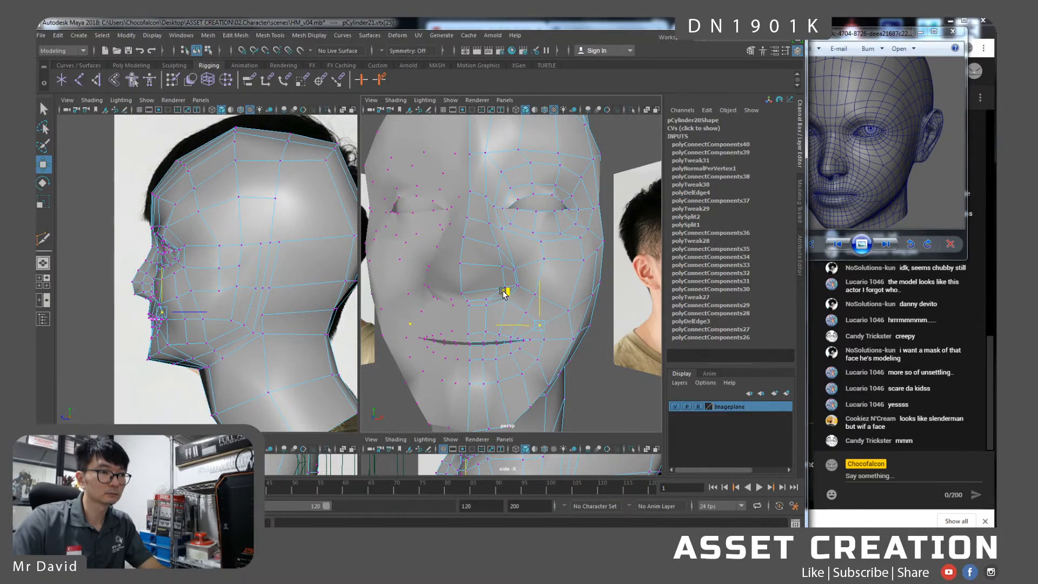
pyautogui.keyDown('alt'); pyautogui.moveTo(530, 335); pyautogui.dragTo(535, 309, button='middle'); pyautogui.keyUp('alt')
pyautogui.click(573, 286)
pyautogui.moveTo(540, 254); pyautogui.dragTo(532, 259, button='middle')
pyautogui.click(578, 315)
pyautogui.moveTo(577, 315); pyautogui.dragTo(539, 317, button='middle')
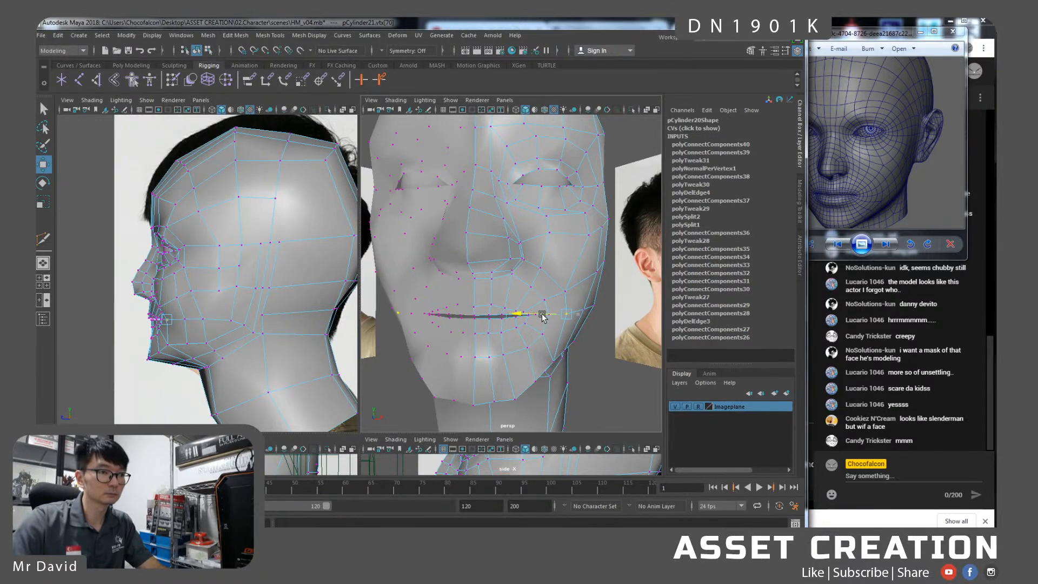
# Adjust the jaw vertex and the vertex below the mouth corner within the front plane, undoing one trial move.
pyautogui.click(553, 362)
pyautogui.keyDown('alt'); pyautogui.moveTo(564, 366); pyautogui.dragTo(552, 361, button='right'); pyautogui.keyUp('alt')
pyautogui.moveTo(523, 322); pyautogui.dragTo(526, 320, button='middle')
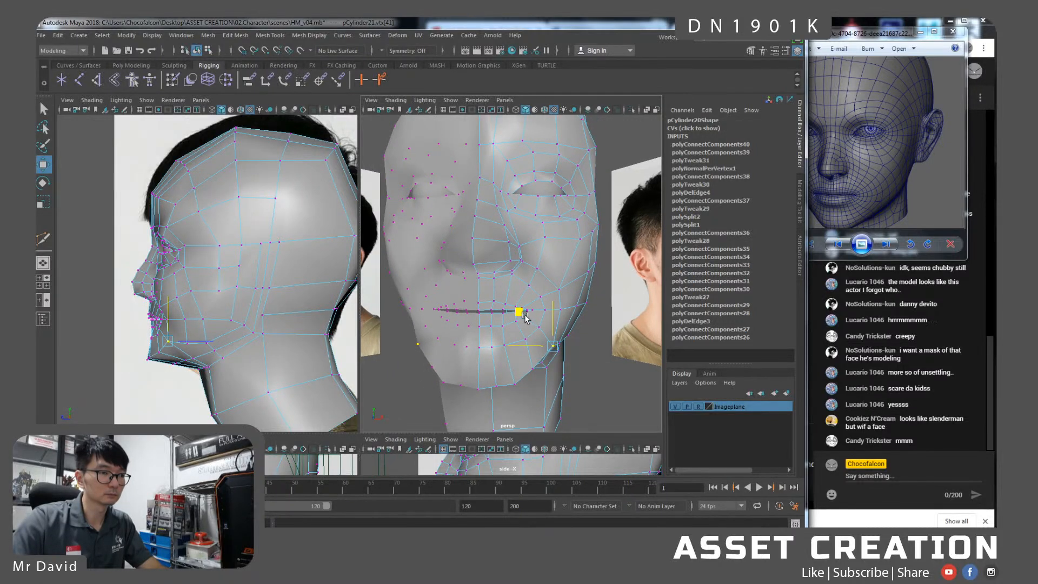
pyautogui.moveTo(539, 329); pyautogui.dragTo(523, 319, button='middle')
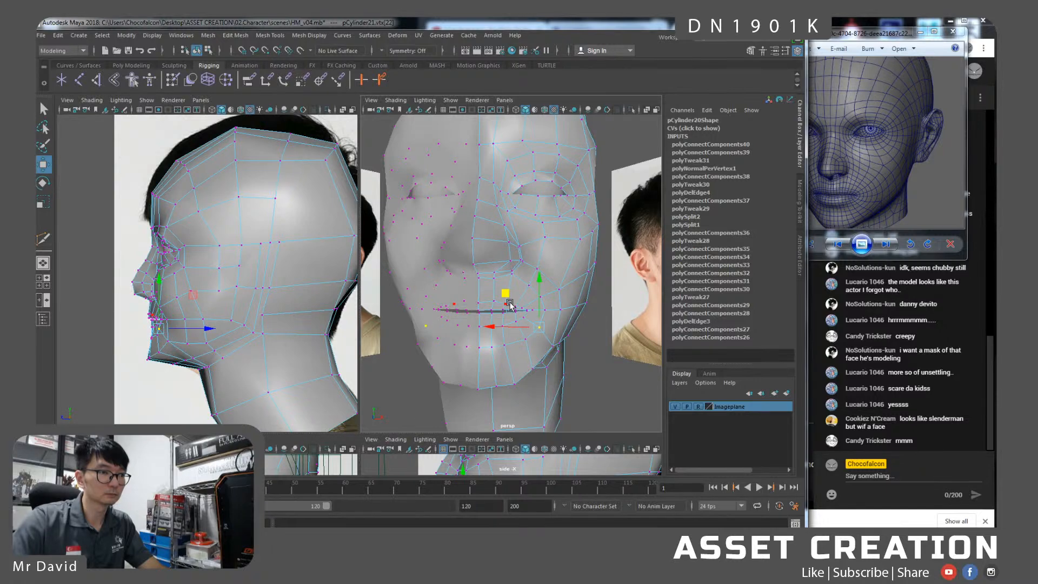
pyautogui.hotkey('ctrl', 'z')
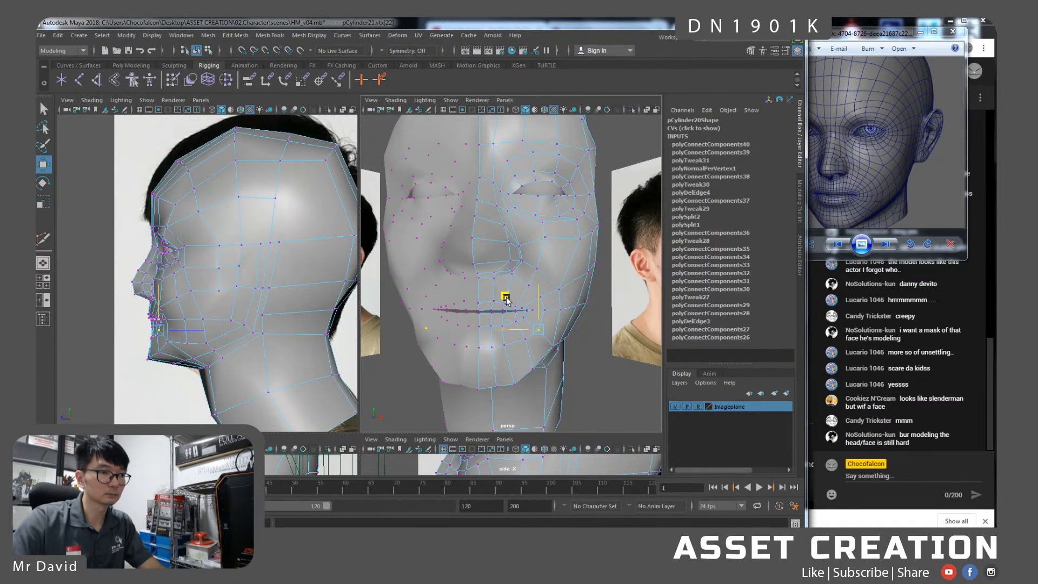
# Turn the smooth preview back on, return to object mode and inspect the face from several angles.
pyautogui.press('3')
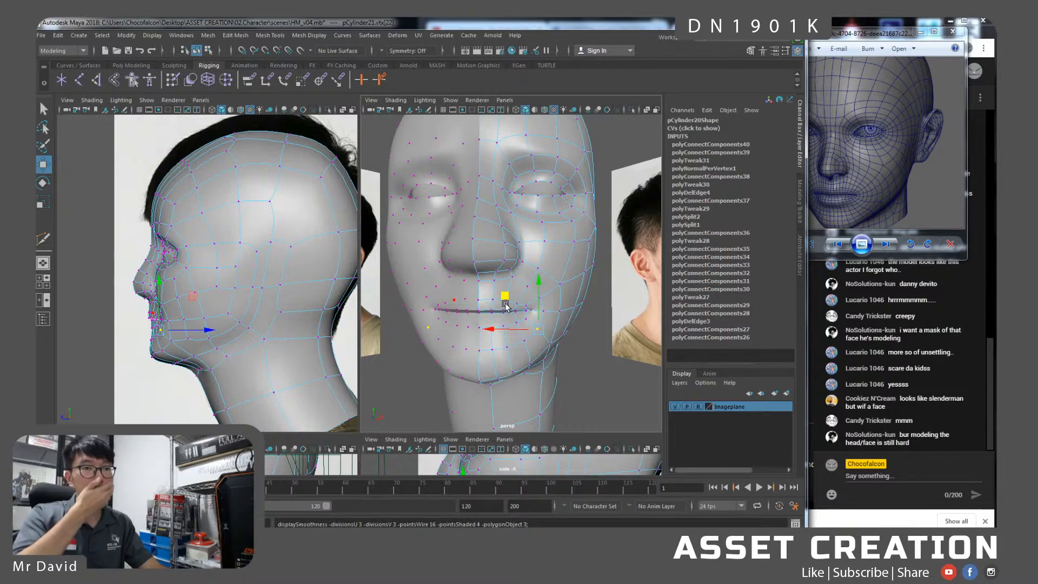
pyautogui.keyDown('alt'); pyautogui.moveTo(505, 306); pyautogui.dragTo(523, 352); pyautogui.keyUp('alt')
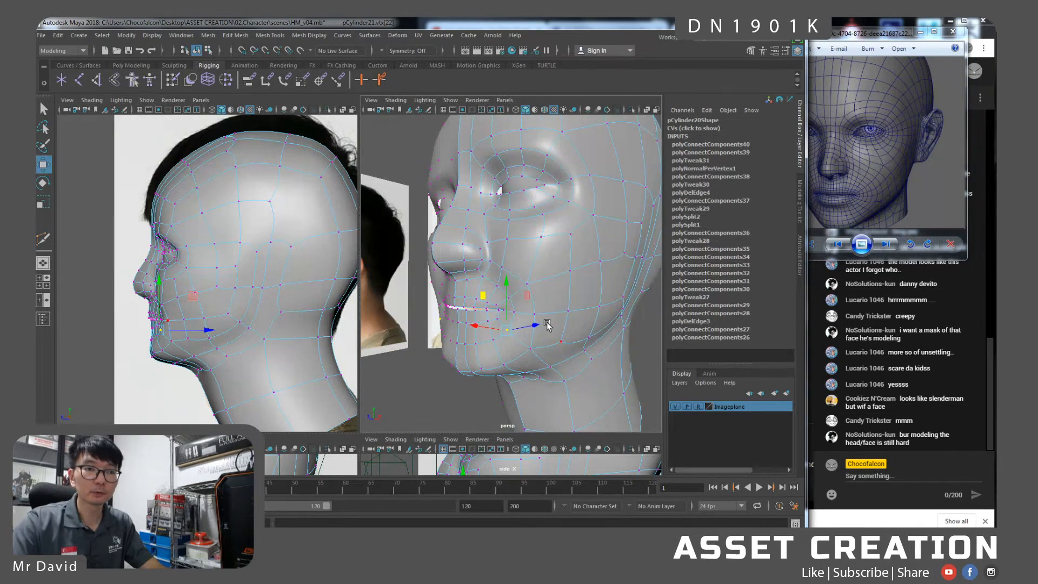
pyautogui.keyDown('alt'); pyautogui.moveTo(561, 304); pyautogui.dragTo(556, 278); pyautogui.keyUp('alt')
pyautogui.moveTo(540, 271); pyautogui.dragTo(578, 256, button='right')
pyautogui.click(473, 386)
pyautogui.keyDown('alt'); pyautogui.moveTo(509, 309); pyautogui.dragTo(484, 298); pyautogui.keyUp('alt')
pyautogui.click(491, 243)
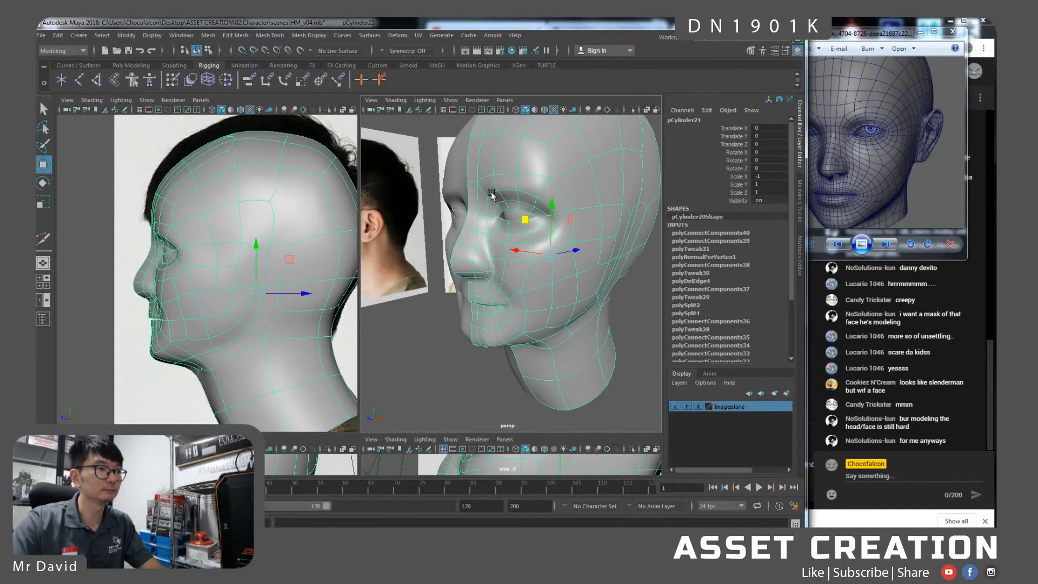
# Move the vertex at the inner end of the eyebrow along the depth axis in the perspective view.
pyautogui.keyDown('alt'); pyautogui.moveTo(492, 209); pyautogui.dragTo(502, 207, button='right'); pyautogui.keyUp('alt')
pyautogui.keyDown('alt'); pyautogui.moveTo(503, 207); pyautogui.dragTo(515, 234, button='middle'); pyautogui.keyUp('alt')
pyautogui.moveTo(513, 215); pyautogui.dragTo(494, 217, button='right')
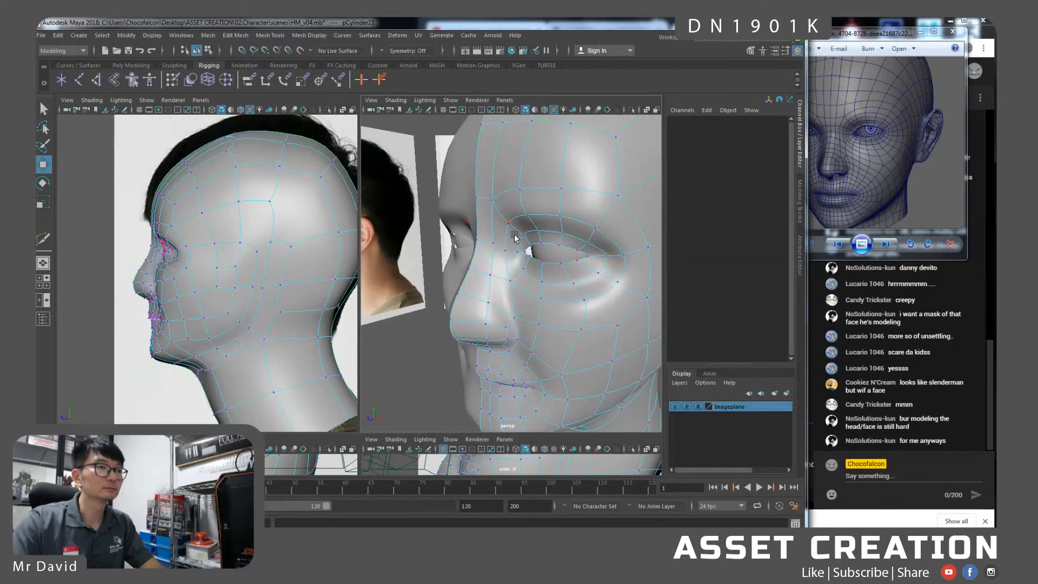
pyautogui.click(507, 219)
pyautogui.press('q')
pyautogui.moveTo(516, 230)
pyautogui.keyDown('alt'); pyautogui.mouseDown()
pyautogui.moveTo(488, 223)
pyautogui.moveTo(508, 227)
pyautogui.mouseUp(); pyautogui.keyUp('alt')
pyautogui.press('w')
pyautogui.click(520, 217)
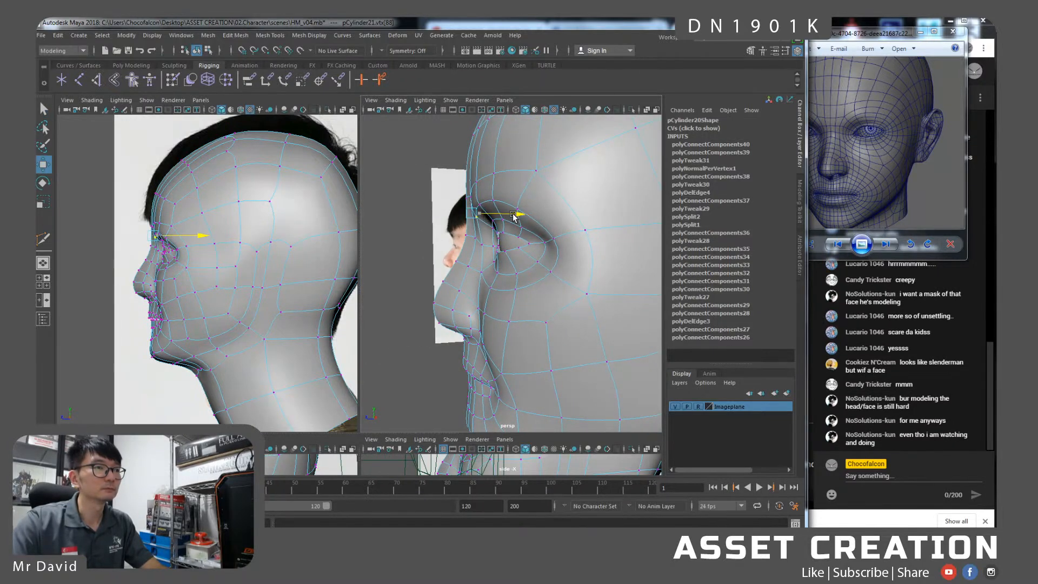
# Select the vertices between the eyebrows and at the nose root and nudge them forward along the depth axis.
pyautogui.keyDown('alt'); pyautogui.moveTo(492, 221); pyautogui.dragTo(563, 264); pyautogui.keyUp('alt')
pyautogui.click(521, 202)
pyautogui.keyDown('shift'); pyautogui.click(518, 241); pyautogui.keyUp('shift')
pyautogui.keyDown('shift'); pyautogui.click(524, 290); pyautogui.keyUp('shift')
pyautogui.press('q')
pyautogui.keyDown('shift'); pyautogui.click(523, 264); pyautogui.keyUp('shift')
pyautogui.press('w')
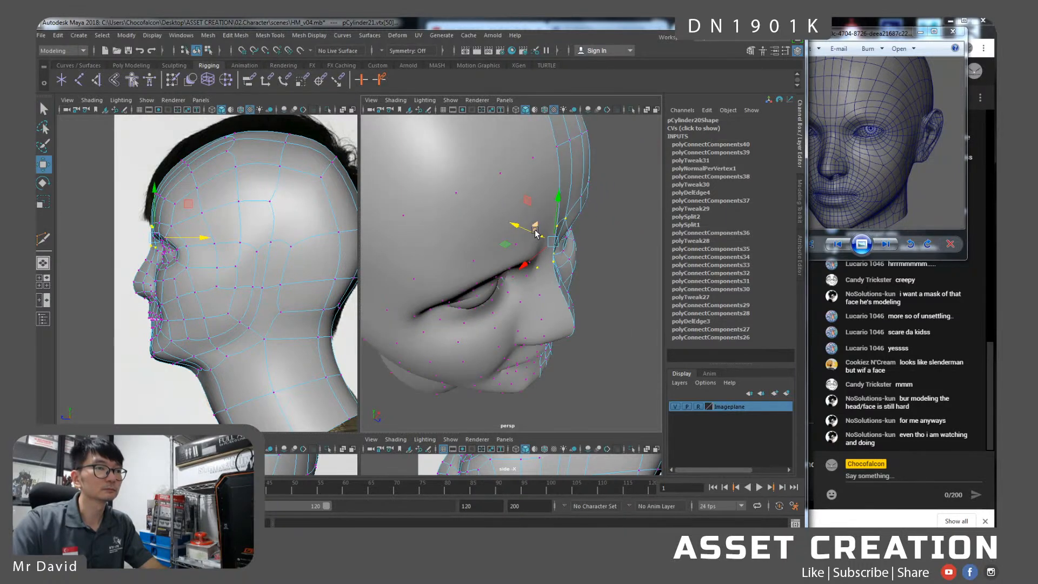
pyautogui.moveTo(527, 227); pyautogui.dragTo(531, 229)
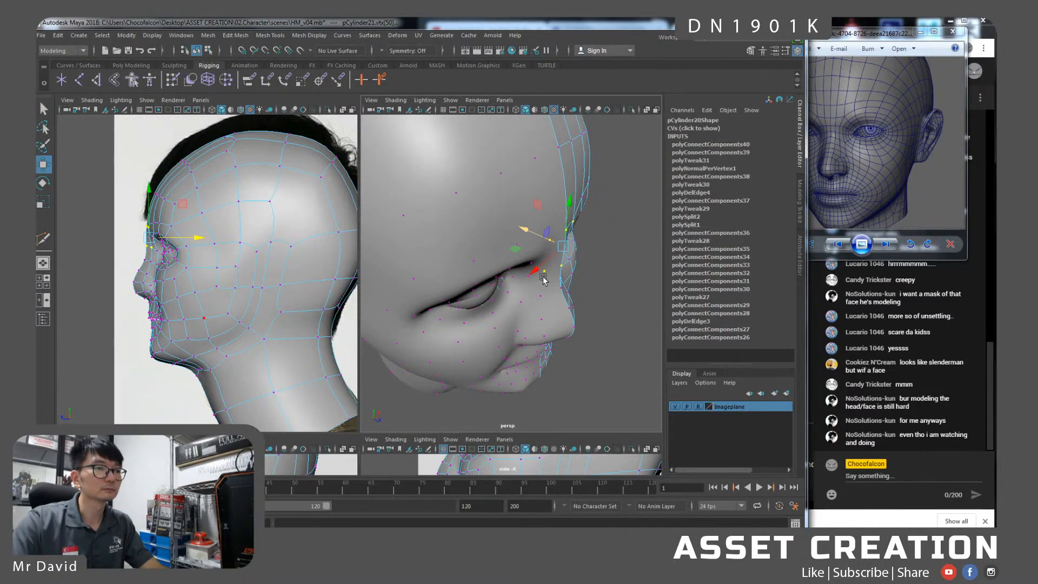
pyautogui.keyDown('alt'); pyautogui.moveTo(575, 295); pyautogui.dragTo(508, 264); pyautogui.keyUp('alt')
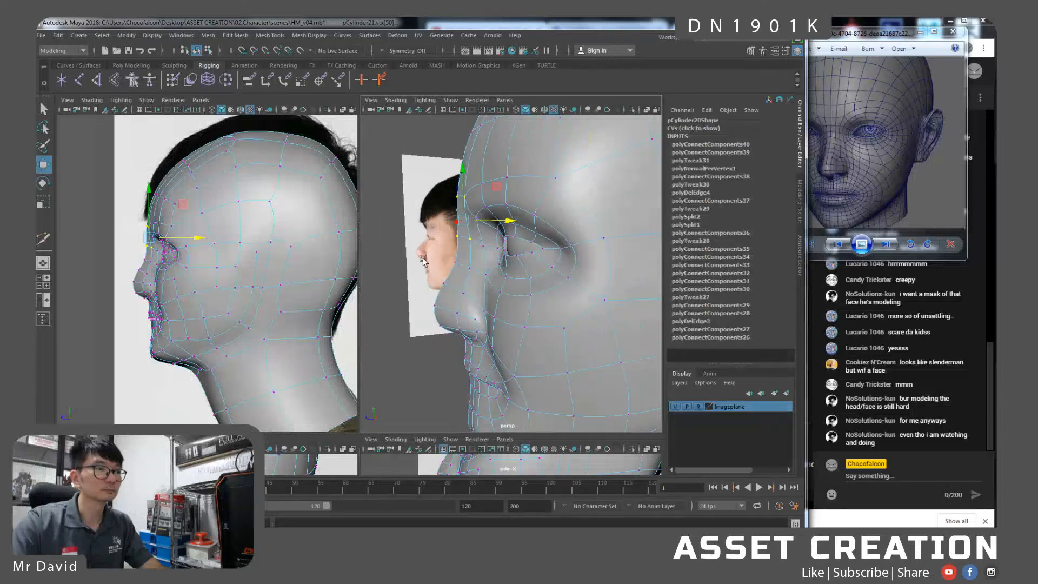
# Enlarge the side view around the brow and nose and make the mesh see-through to expose the profile photo behind it.
pyautogui.press('space')
pyautogui.moveTo(507, 264); pyautogui.dragTo(560, 261)
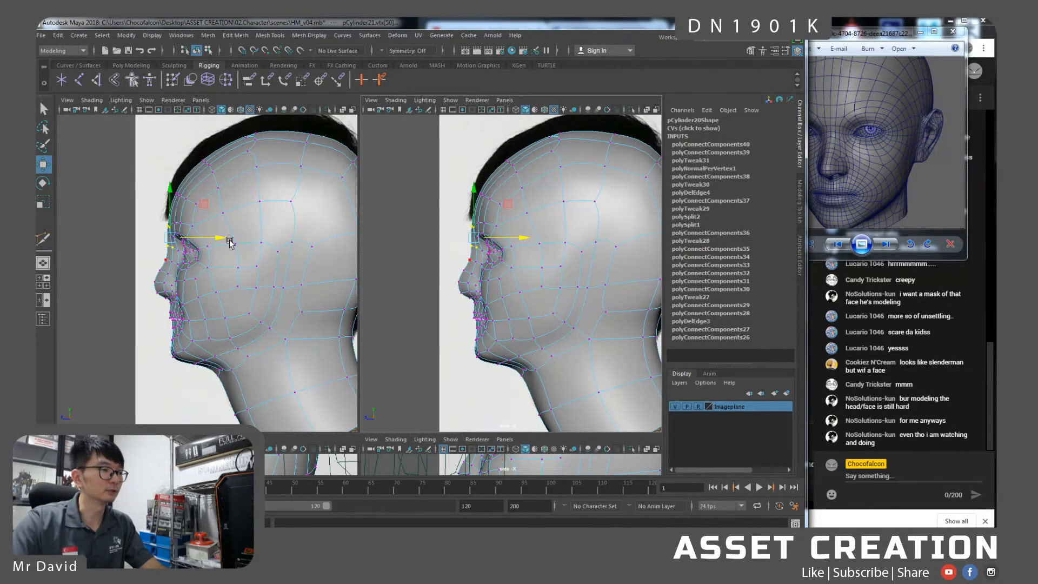
pyautogui.press('space')
pyautogui.scroll(3, 331, 124)
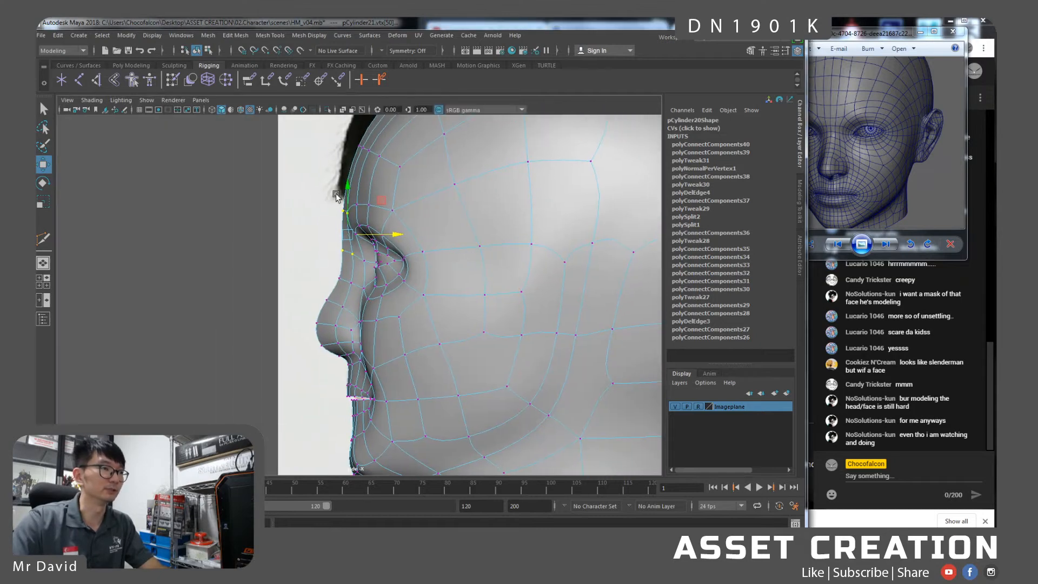
pyautogui.click(343, 110)
pyautogui.scroll(2, 368, 257)
# Try shifting the selected brow-centre vertices along the depth axis in the side view and undo the trial moves.
pyautogui.hotkey('ctrl', 'z')
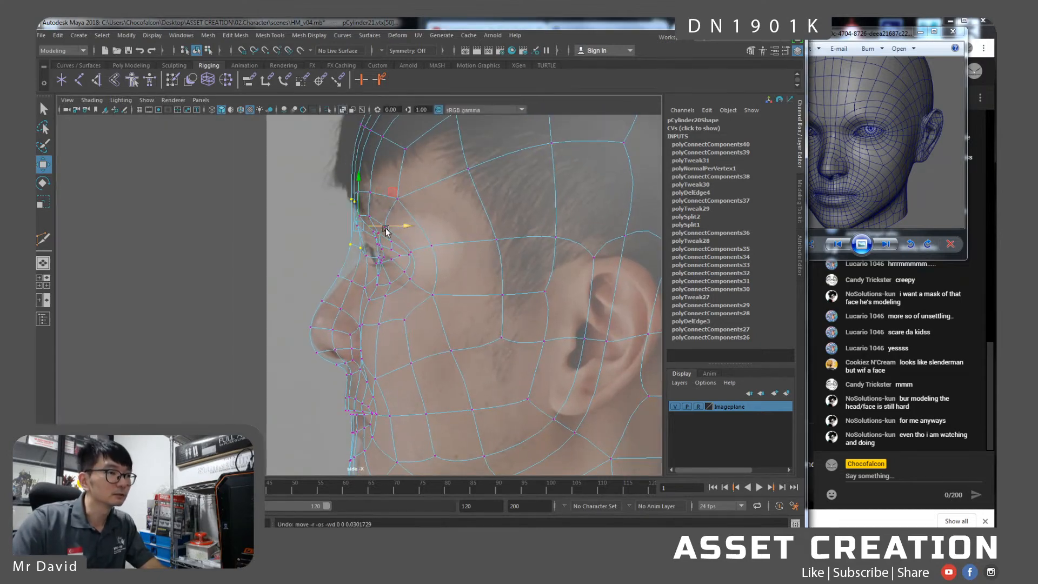
pyautogui.moveTo(389, 227); pyautogui.dragTo(392, 229)
pyautogui.hotkey('ctrl', 'z')
pyautogui.hotkey('ctrl', 'z')
# Slide the nose-root vertex back along the depth axis to follow the profile photo, undoing a small extra shift.
pyautogui.click(353, 248)
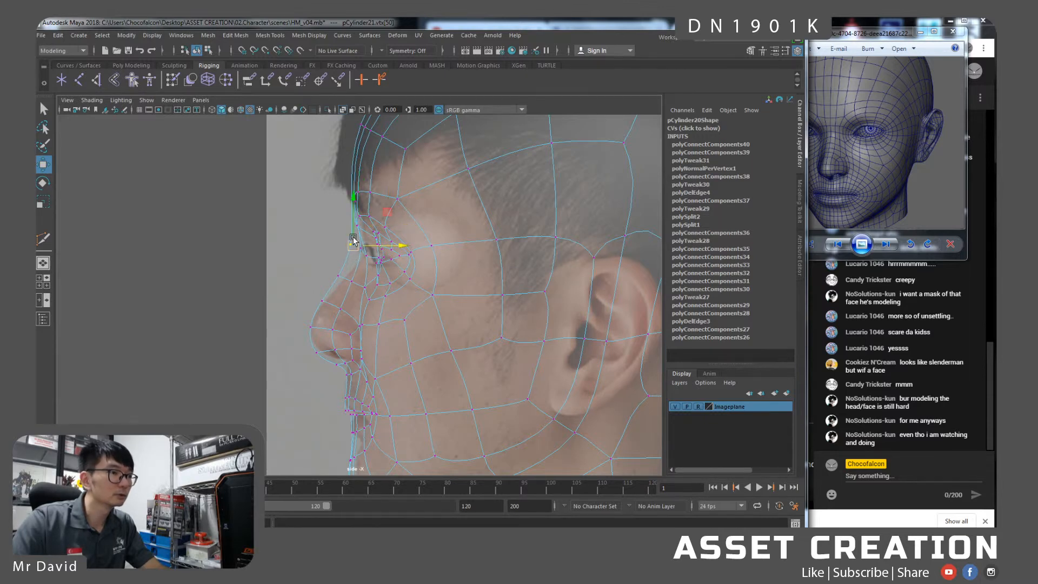
pyautogui.scroll(1, 356, 245)
pyautogui.moveTo(378, 242); pyautogui.dragTo(391, 242)
pyautogui.scroll(2, 361, 232)
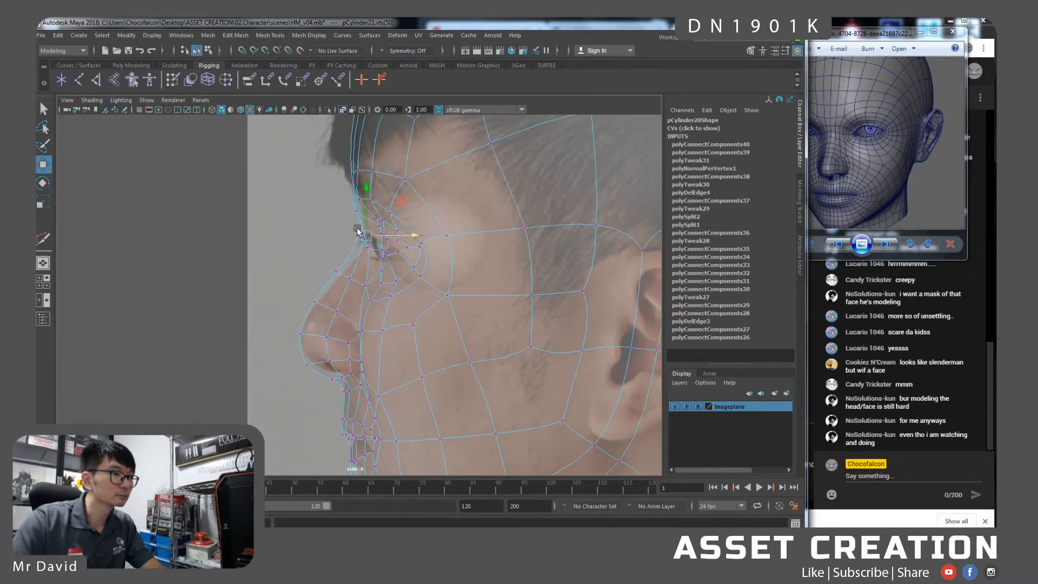
pyautogui.keyDown('alt'); pyautogui.moveTo(365, 238); pyautogui.dragTo(409, 305, button='middle'); pyautogui.keyUp('alt')
pyautogui.keyDown('shift'); pyautogui.click(411, 296); pyautogui.keyUp('shift')
pyautogui.hotkey('ctrl', 'z')
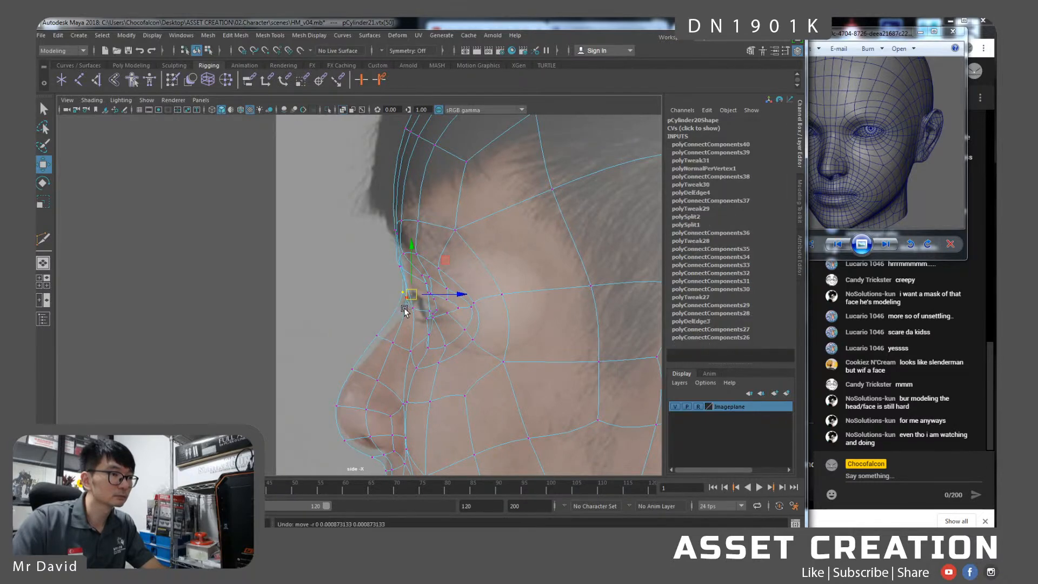
# Compare the unsmoothed and smoothed brow and nose-root vertices with the profile photo, and examine the face in the perspective view.
pyautogui.press('q')
pyautogui.press('r')
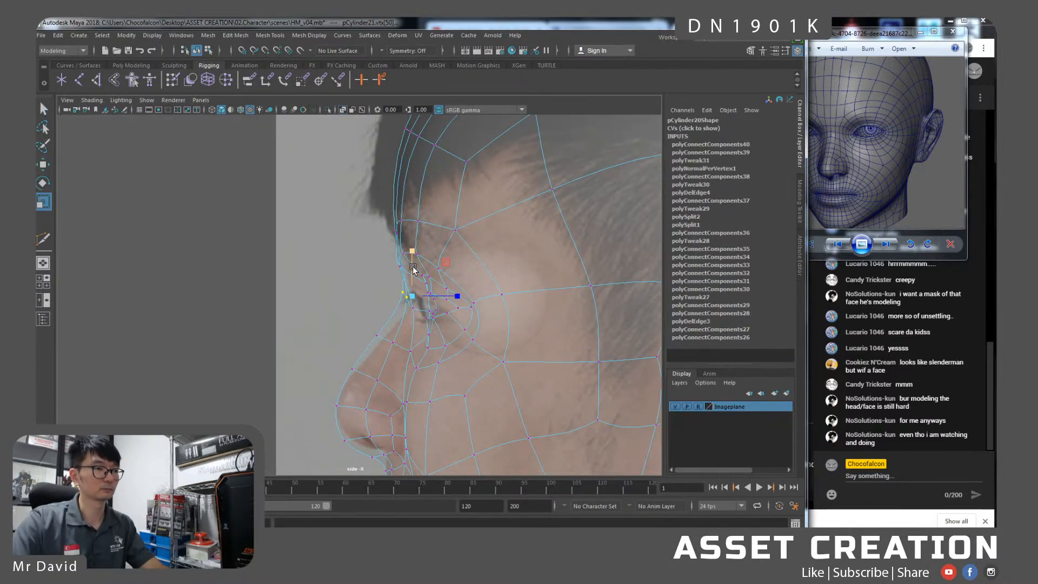
pyautogui.press('w')
pyautogui.press('1')
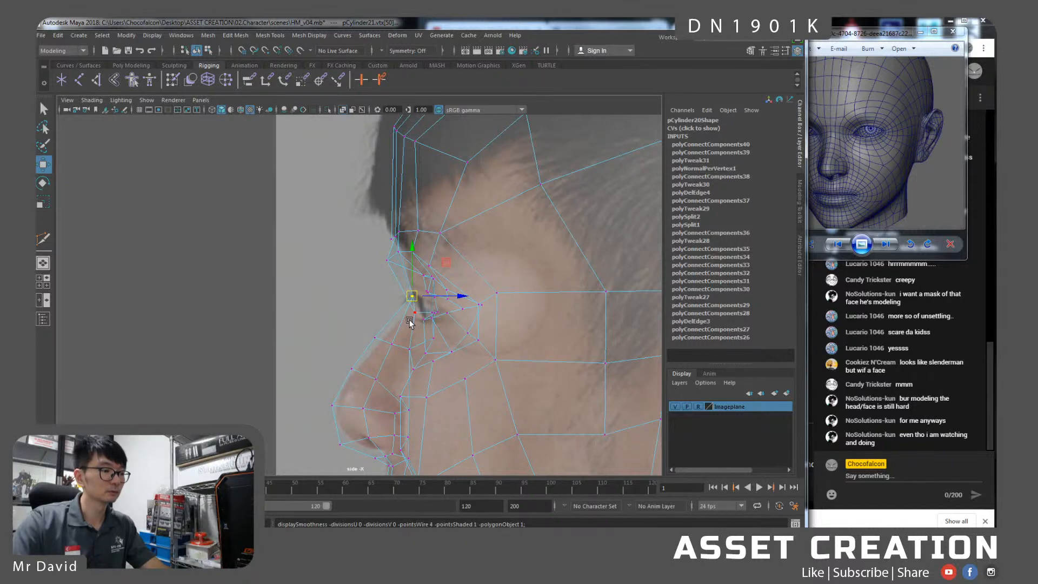
pyautogui.click(385, 258)
pyautogui.press('3')
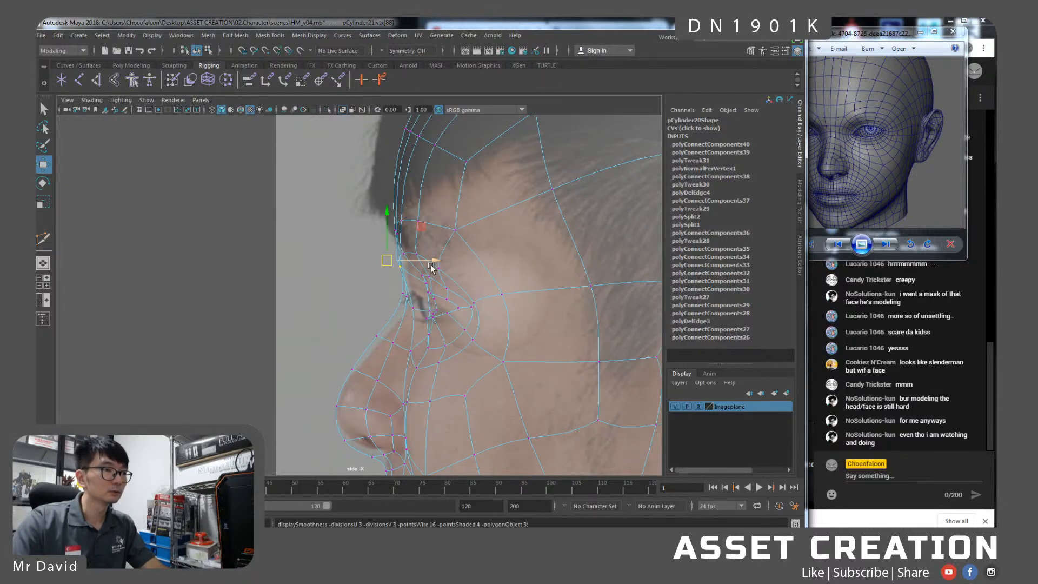
pyautogui.press('space')
pyautogui.moveTo(437, 267); pyautogui.dragTo(436, 253)
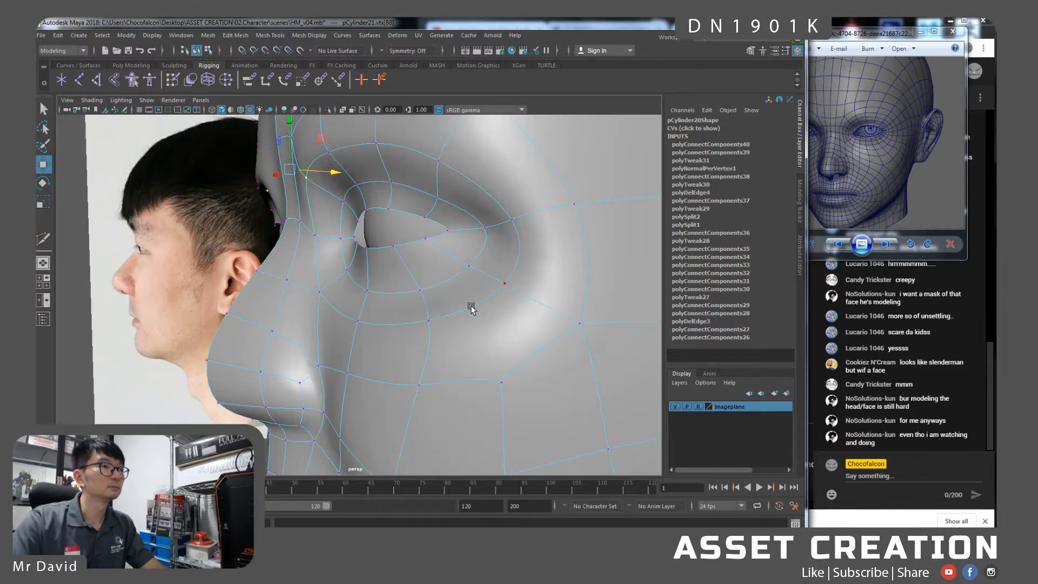
pyautogui.press('space')
pyautogui.keyDown('alt'); pyautogui.moveTo(495, 290); pyautogui.dragTo(572, 310); pyautogui.keyUp('alt')
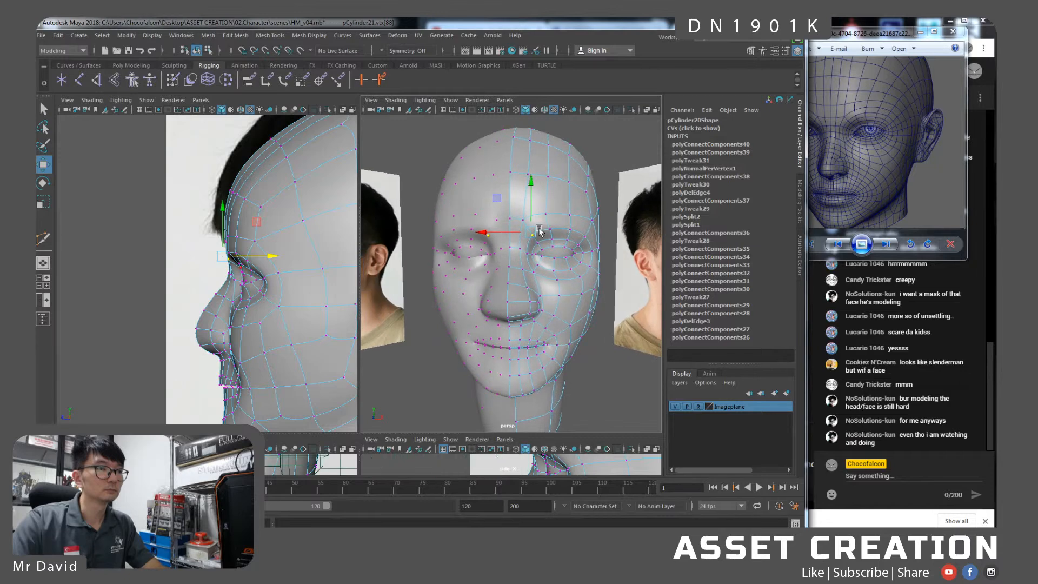
# Select the group of vertices around the area between the eyebrows and nudge them along the depth axis in the perspective view.
pyautogui.click(524, 218)
pyautogui.keyDown('alt'); pyautogui.moveTo(526, 236); pyautogui.dragTo(531, 244, button='right'); pyautogui.keyUp('alt')
pyautogui.keyDown('alt'); pyautogui.moveTo(530, 246); pyautogui.dragTo(479, 255); pyautogui.keyUp('alt')
pyautogui.keyDown('shift'); pyautogui.click(496, 252); pyautogui.keyUp('shift')
pyautogui.press('q')
pyautogui.keyDown('shift'); pyautogui.click(479, 249); pyautogui.keyUp('shift')
pyautogui.keyDown('shift'); pyautogui.click(477, 217); pyautogui.keyUp('shift')
pyautogui.press('w')
pyautogui.moveTo(514, 231); pyautogui.dragTo(509, 232)
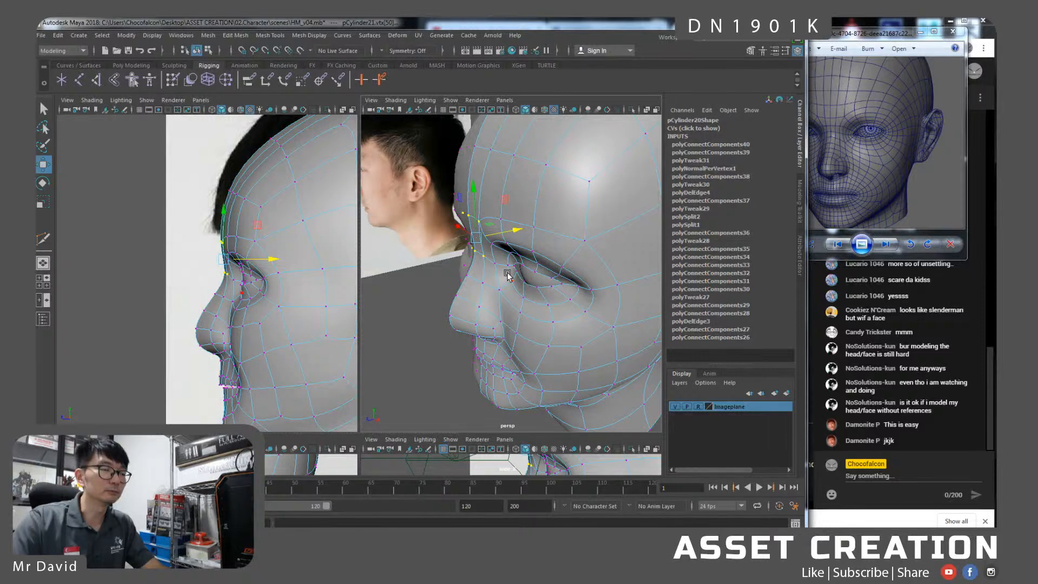
pyautogui.keyDown('alt'); pyautogui.moveTo(486, 289); pyautogui.dragTo(524, 296); pyautogui.keyUp('alt')
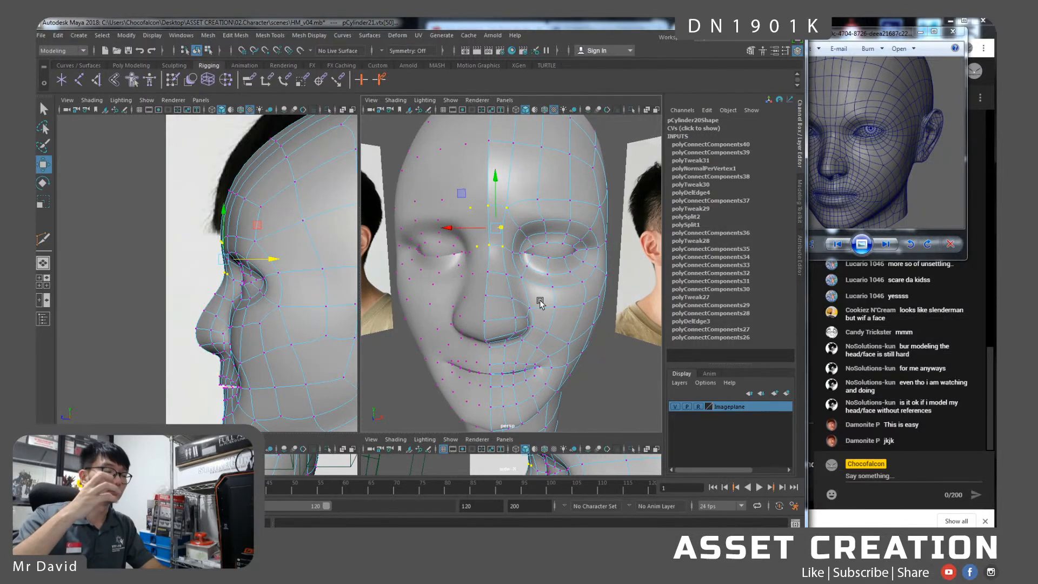
# Return the head mesh to object mode, deselect it and view the whole face.
pyautogui.keyDown('alt'); pyautogui.moveTo(552, 311); pyautogui.dragTo(510, 299); pyautogui.keyUp('alt')
pyautogui.moveTo(515, 256); pyautogui.dragTo(542, 239, button='right')
pyautogui.keyDown('alt'); pyautogui.moveTo(551, 259); pyautogui.dragTo(532, 261); pyautogui.keyUp('alt')
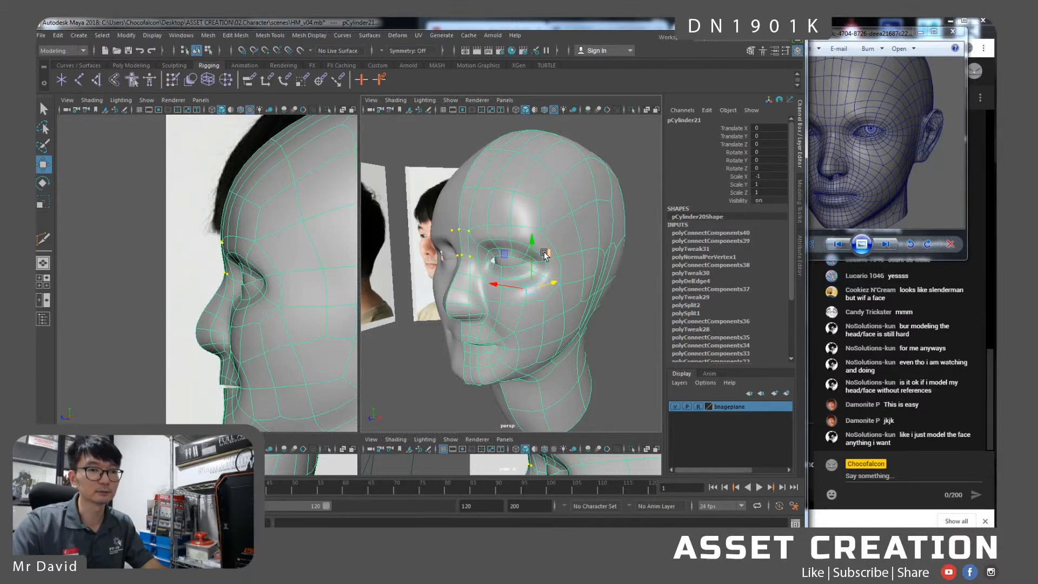
pyautogui.keyDown('alt'); pyautogui.moveTo(545, 261); pyautogui.dragTo(583, 295); pyautogui.keyUp('alt')
pyautogui.click(573, 356)
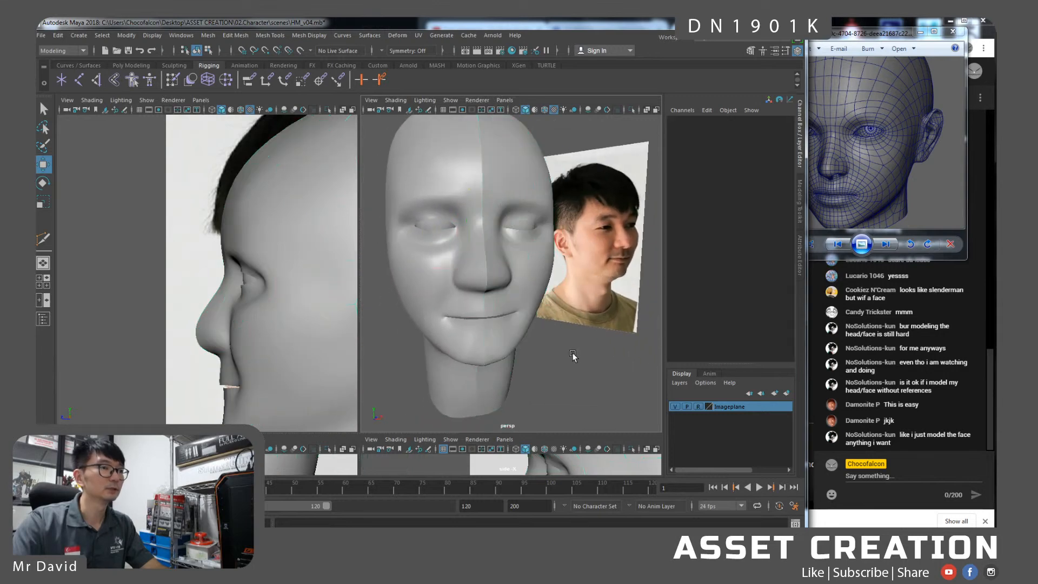
pyautogui.keyDown('alt'); pyautogui.moveTo(573, 355); pyautogui.dragTo(522, 303, button='right'); pyautogui.keyUp('alt')
pyautogui.moveTo(522, 295)
pyautogui.keyDown('alt'); pyautogui.mouseDown()
pyautogui.moveTo(579, 293)
pyautogui.moveTo(522, 294)
pyautogui.mouseUp(); pyautogui.keyUp('alt')
# Save the scene as a new version named HM_v05.mb.
pyautogui.click(41, 35)
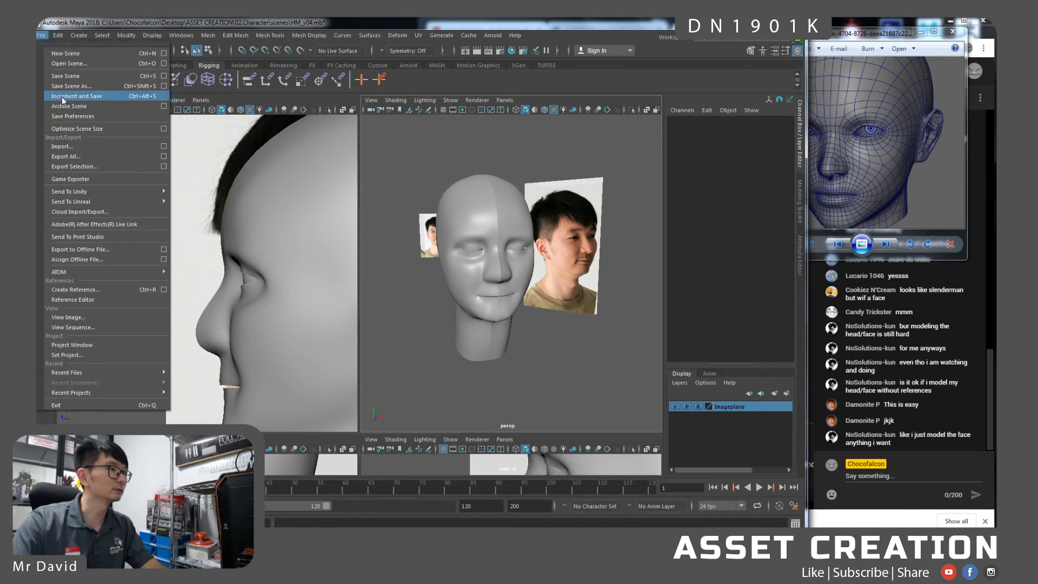
pyautogui.click(66, 93)
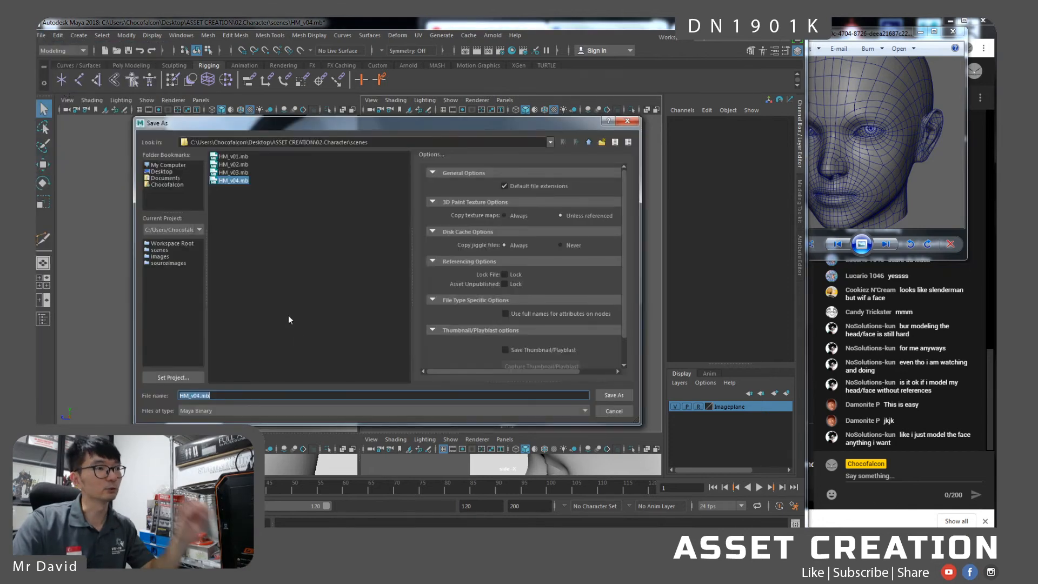
pyautogui.click(200, 396)
pyautogui.press('BackSpace')
pyautogui.write('5')
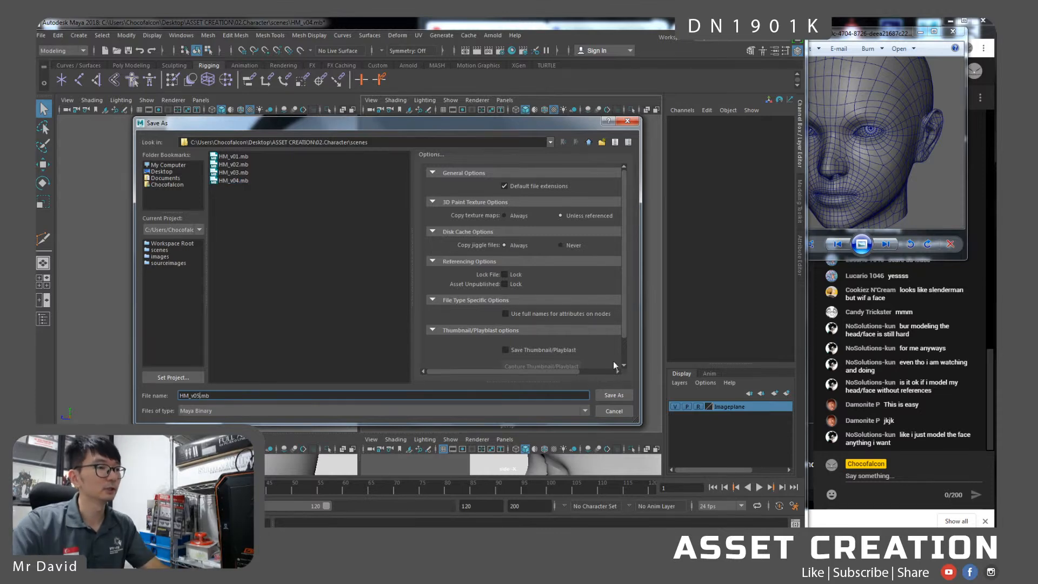
pyautogui.click(613, 395)
# Show the head half's vertices over the side reference photo in an enlarged side view with X-ray shading.
pyautogui.keyDown('alt'); pyautogui.moveTo(558, 319); pyautogui.dragTo(559, 185); pyautogui.keyUp('alt')
pyautogui.click(493, 345)
pyautogui.click(464, 374)
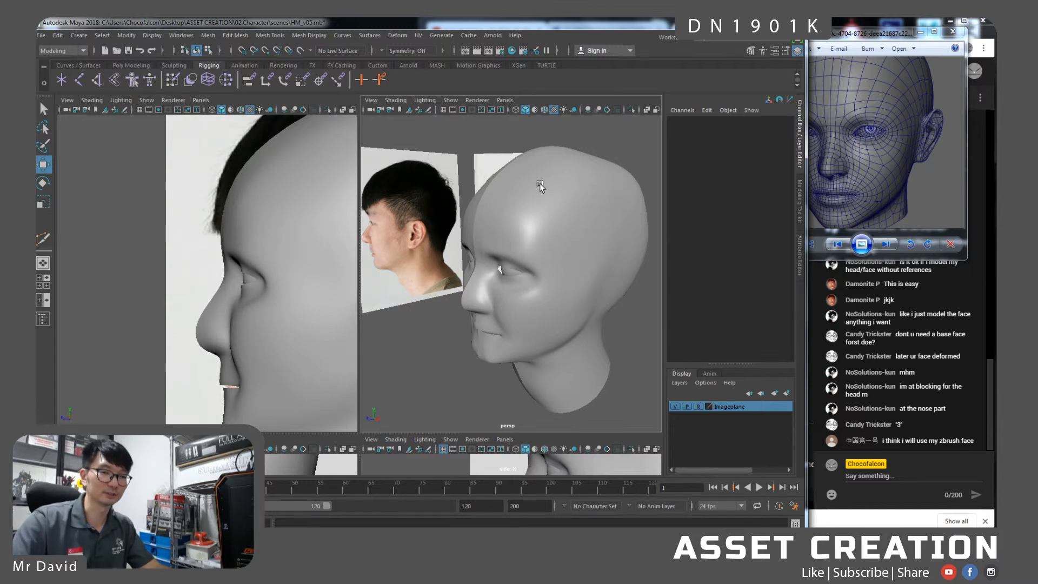
pyautogui.click(556, 222)
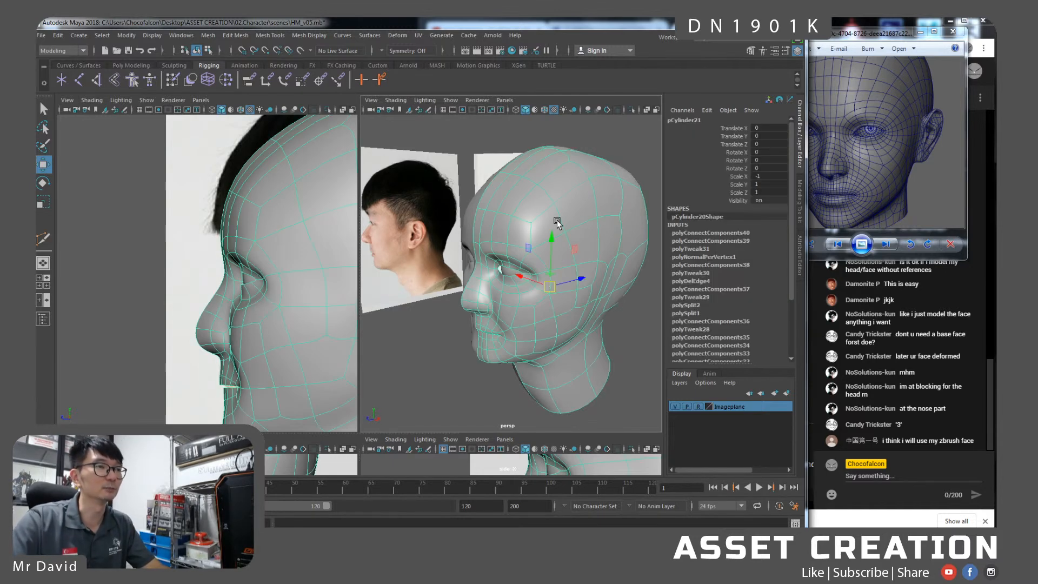
pyautogui.moveTo(543, 194); pyautogui.dragTo(510, 194, button='right')
pyautogui.press('space')
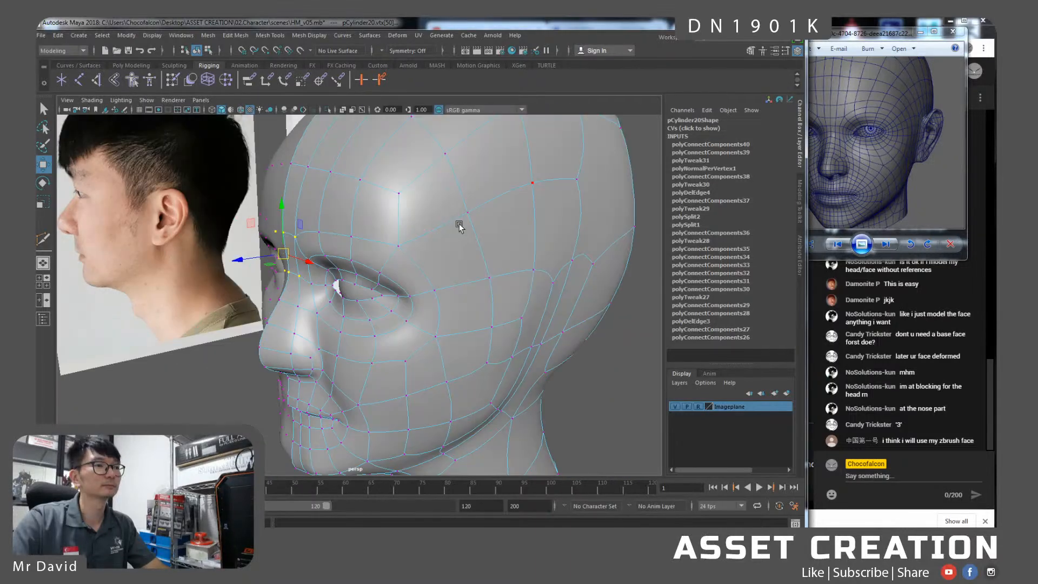
pyautogui.press('space')
pyautogui.press('space')
pyautogui.scroll(-8, 322, 227)
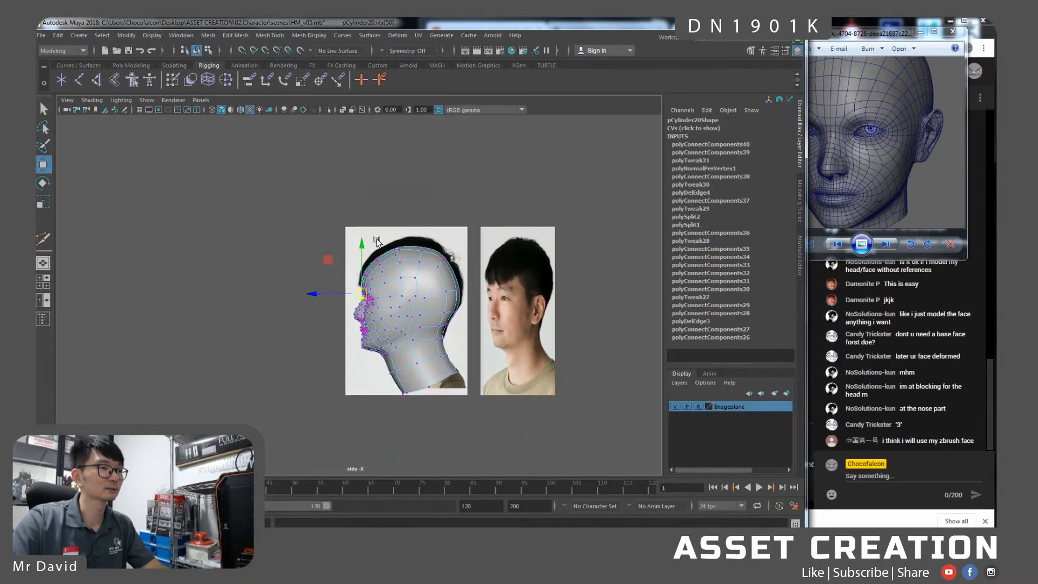
pyautogui.scroll(8, 377, 240)
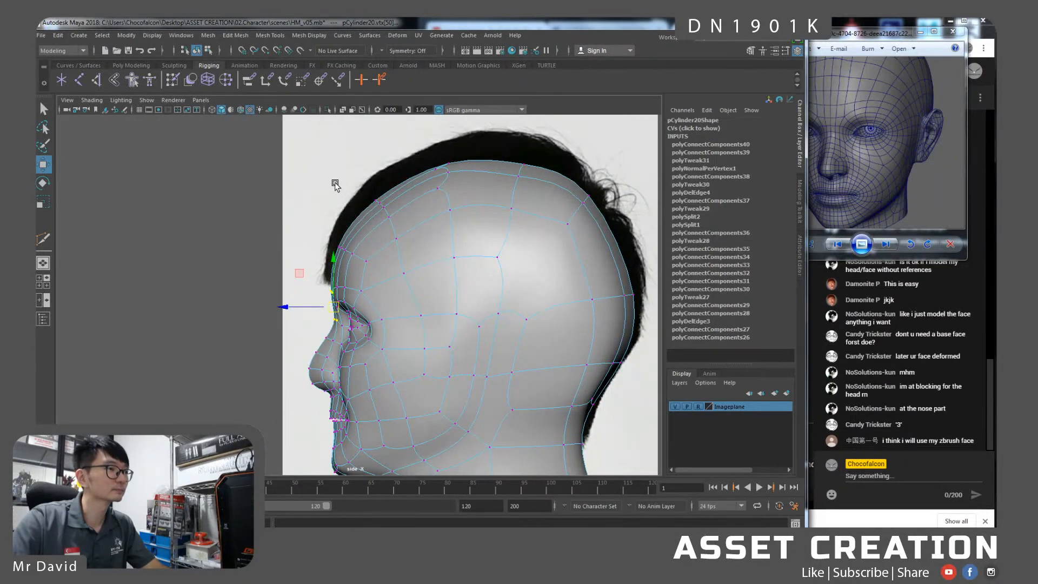
pyautogui.click(343, 110)
# Move the upper-forehead and rear-crown vertices to follow the head outline in the side reference photo.
pyautogui.moveTo(376, 200); pyautogui.dragTo(382, 212)
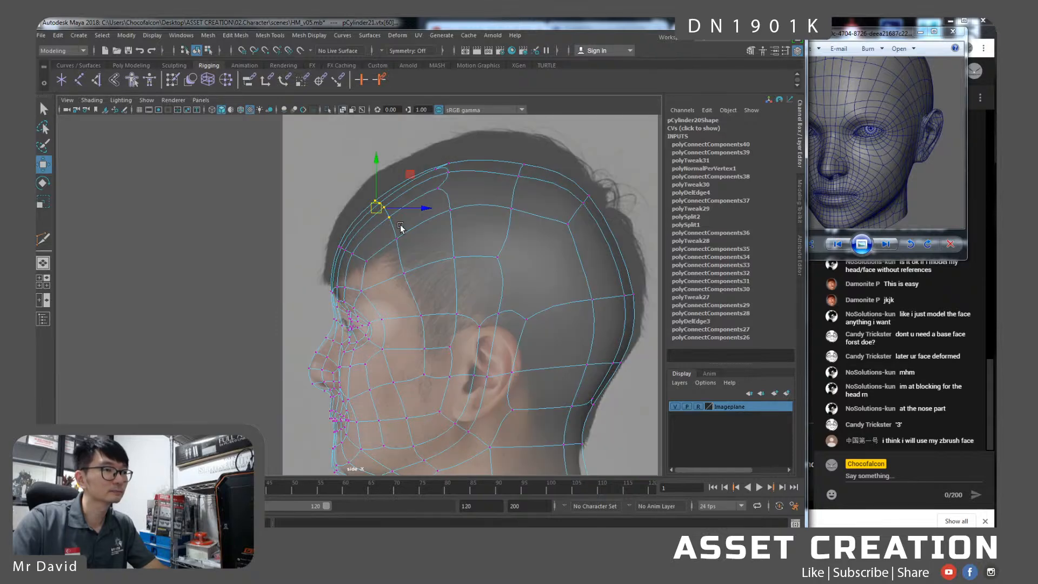
pyautogui.moveTo(410, 177); pyautogui.dragTo(407, 173)
pyautogui.keyDown('alt'); pyautogui.moveTo(417, 188); pyautogui.dragTo(391, 198, button='middle'); pyautogui.keyUp('alt')
pyautogui.keyDown('alt'); pyautogui.moveTo(495, 226); pyautogui.dragTo(453, 198, button='middle'); pyautogui.keyUp('alt')
pyautogui.moveTo(500, 164); pyautogui.dragTo(534, 211)
pyautogui.moveTo(548, 142); pyautogui.dragTo(550, 140)
pyautogui.moveTo(455, 151); pyautogui.dragTo(456, 153)
# Turn off the smooth preview and reposition the individual vertices around the rear of the crown.
pyautogui.press('1')
pyautogui.click(458, 170)
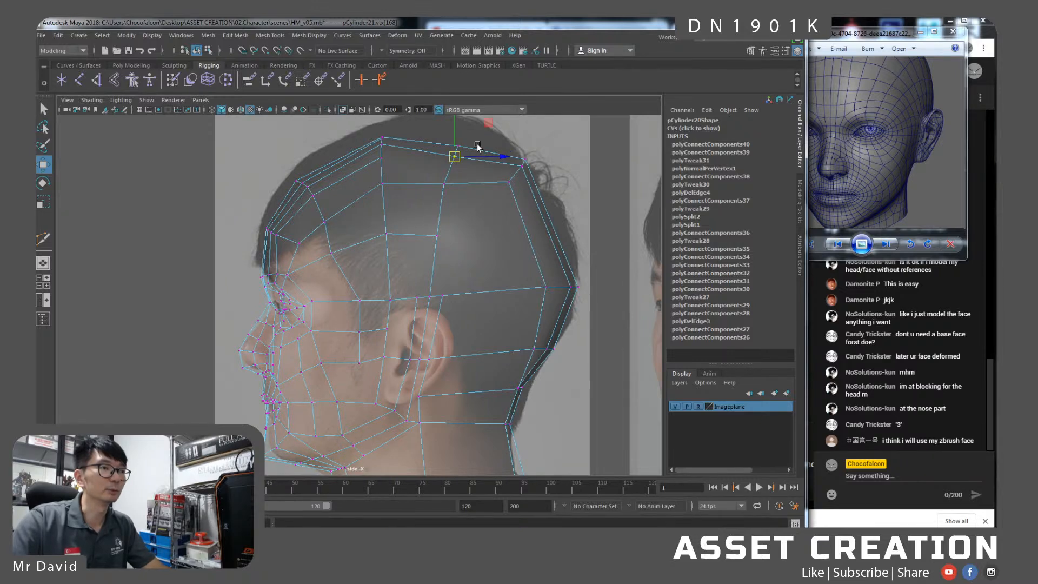
pyautogui.keyDown('alt'); pyautogui.moveTo(478, 146); pyautogui.dragTo(477, 176, button='middle'); pyautogui.keyUp('alt')
pyautogui.moveTo(464, 174); pyautogui.dragTo(455, 180)
pyautogui.moveTo(489, 149); pyautogui.dragTo(489, 143)
pyautogui.moveTo(473, 200); pyautogui.dragTo(427, 175)
pyautogui.moveTo(491, 153); pyautogui.dragTo(491, 146)
pyautogui.keyDown('alt'); pyautogui.moveTo(430, 229); pyautogui.dragTo(434, 206, button='middle'); pyautogui.keyUp('alt')
pyautogui.moveTo(472, 187); pyautogui.dragTo(430, 208)
pyautogui.moveTo(489, 162); pyautogui.dragTo(484, 153)
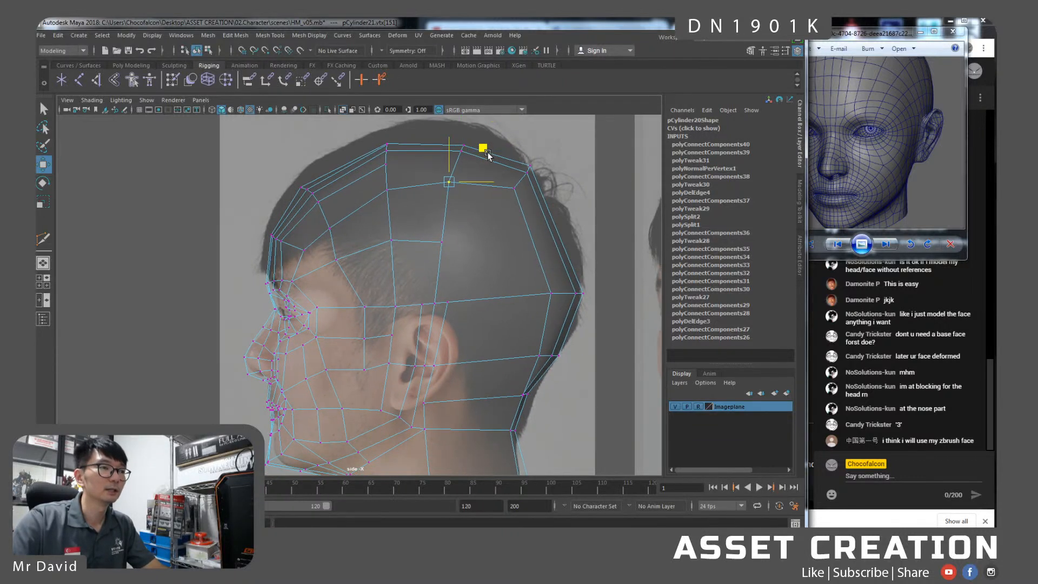
# Shift the vertex column running down from the top of the head slightly backward and upward.
pyautogui.moveTo(409, 257); pyautogui.dragTo(379, 149)
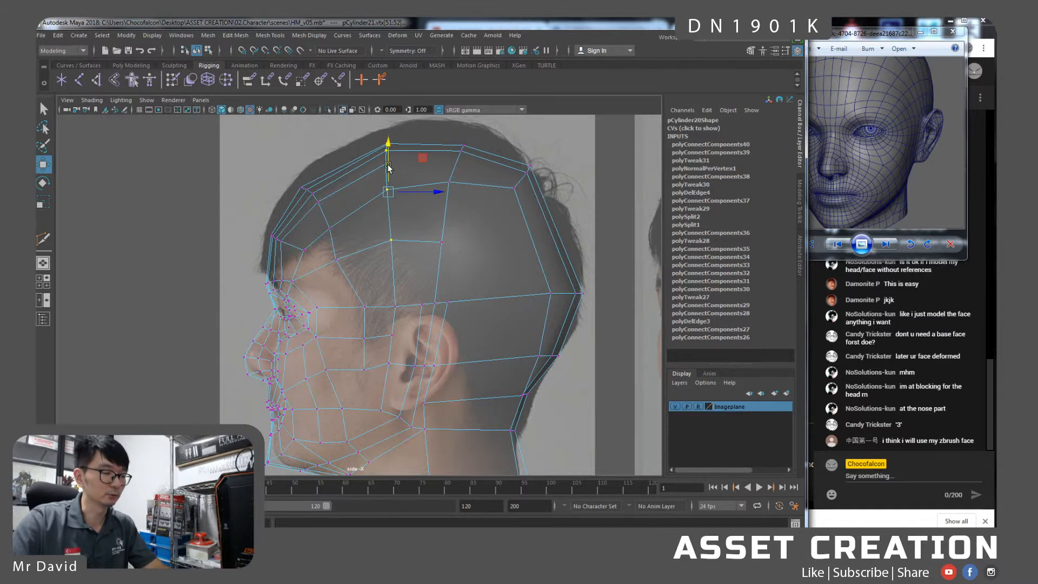
pyautogui.press('r')
pyautogui.press('w')
pyautogui.moveTo(438, 192); pyautogui.dragTo(446, 198)
pyautogui.moveTo(398, 147); pyautogui.dragTo(399, 144)
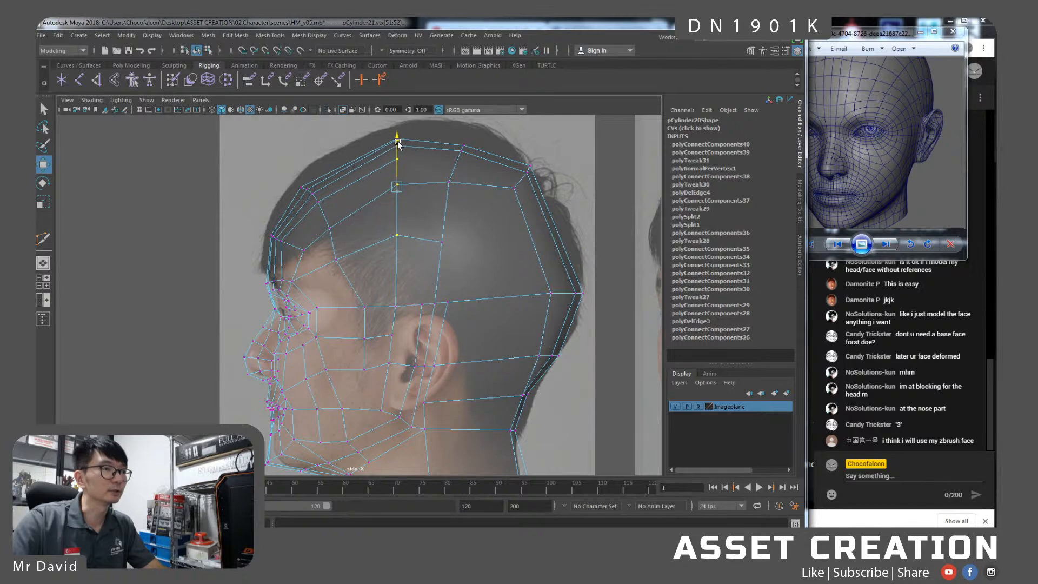
# Move the three vertices of the next column, behind the crown's centre, backward to even out the spacing.
pyautogui.moveTo(460, 173); pyautogui.dragTo(426, 208)
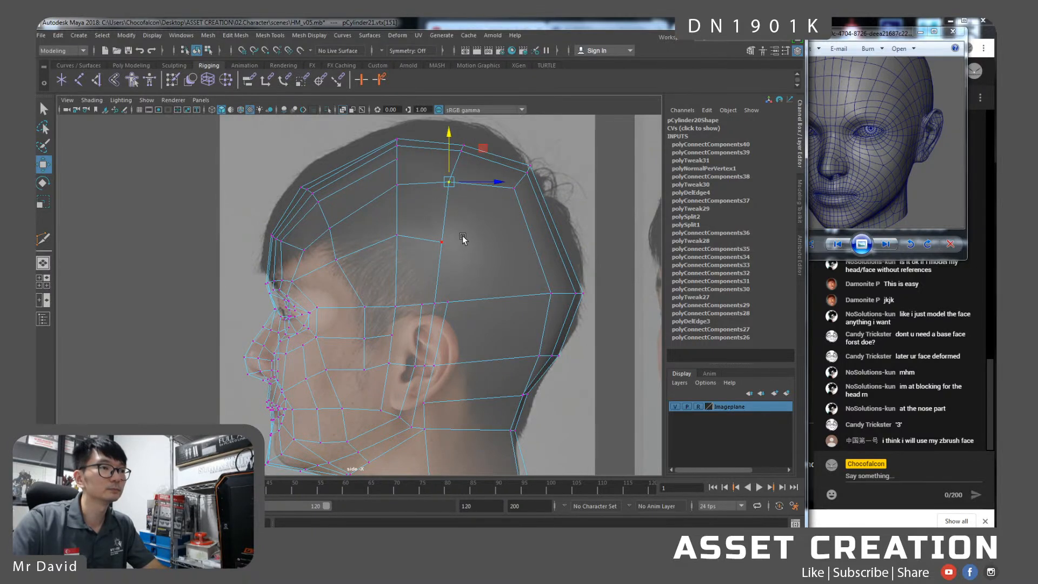
pyautogui.click(442, 242)
pyautogui.moveTo(475, 242); pyautogui.dragTo(489, 244)
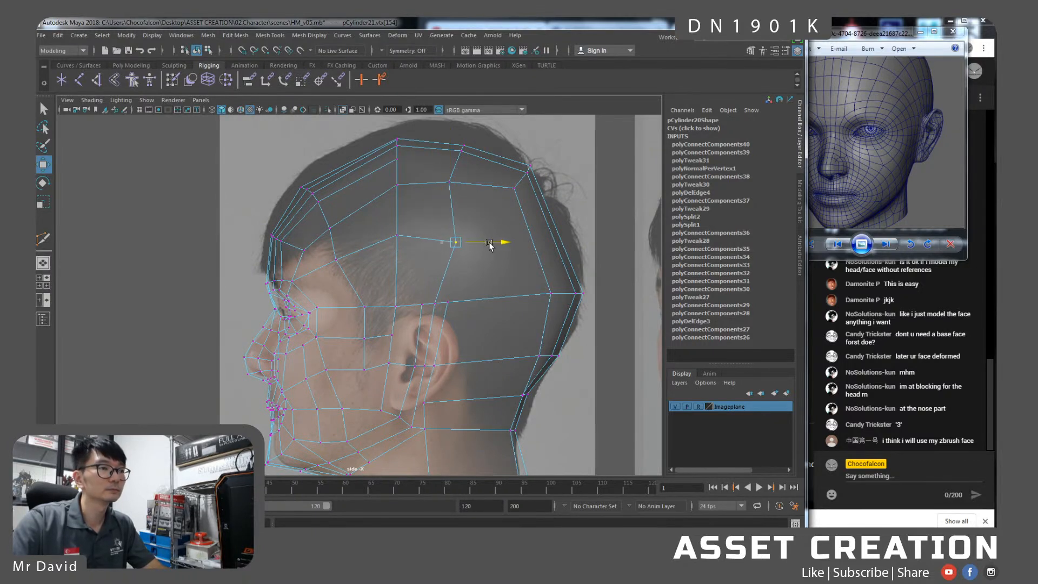
pyautogui.click(449, 182)
pyautogui.moveTo(492, 184); pyautogui.dragTo(504, 183)
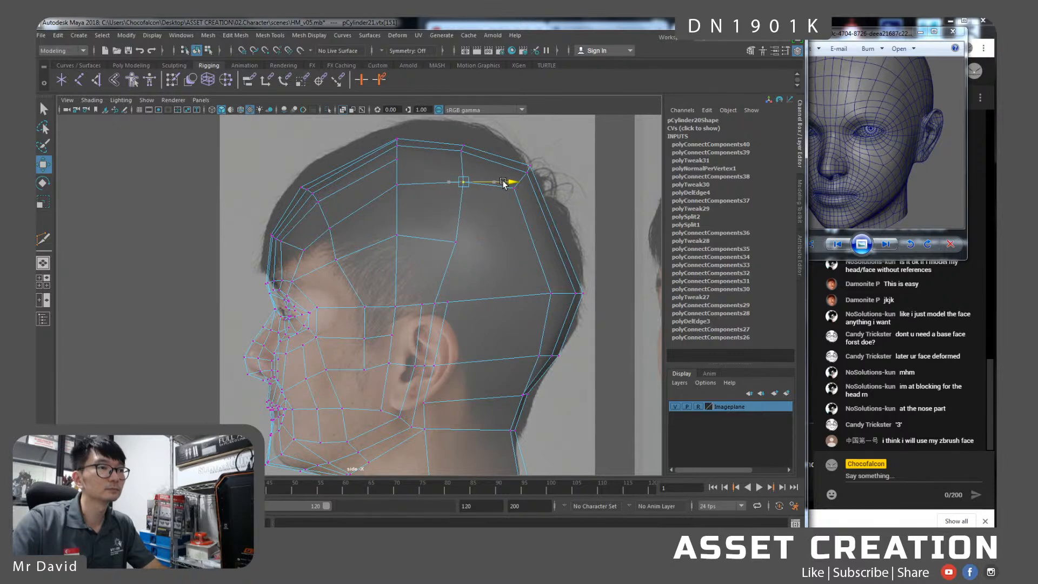
pyautogui.moveTo(466, 152); pyautogui.dragTo(466, 152)
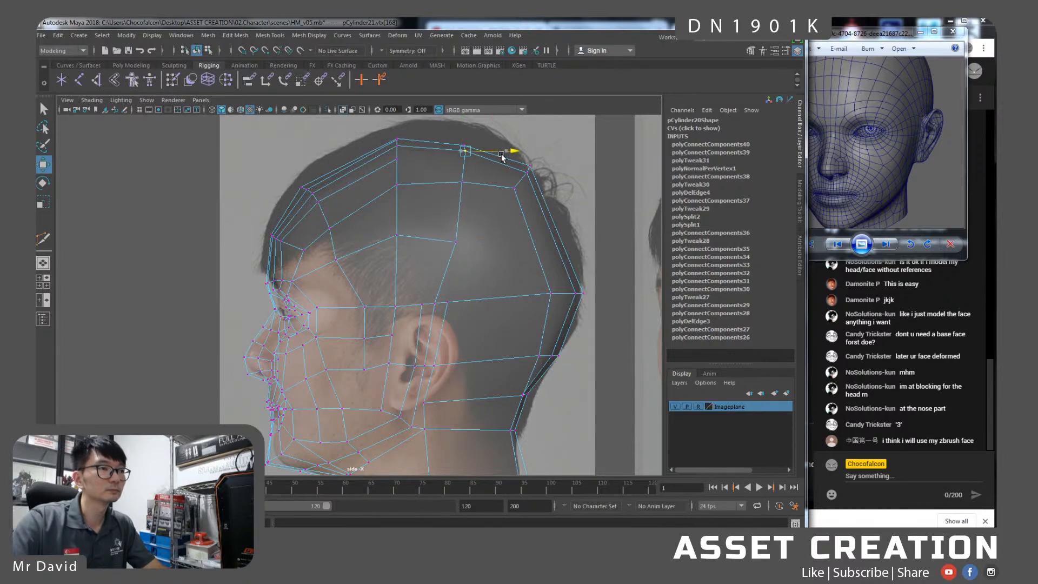
# Lower the upper rear vertices of the skull and pull the vertices at the back of the head inward.
pyautogui.moveTo(481, 199); pyautogui.dragTo(502, 131)
pyautogui.keyDown('alt'); pyautogui.moveTo(539, 240); pyautogui.dragTo(532, 238, button='middle'); pyautogui.keyUp('alt')
pyautogui.moveTo(541, 226); pyautogui.dragTo(510, 161)
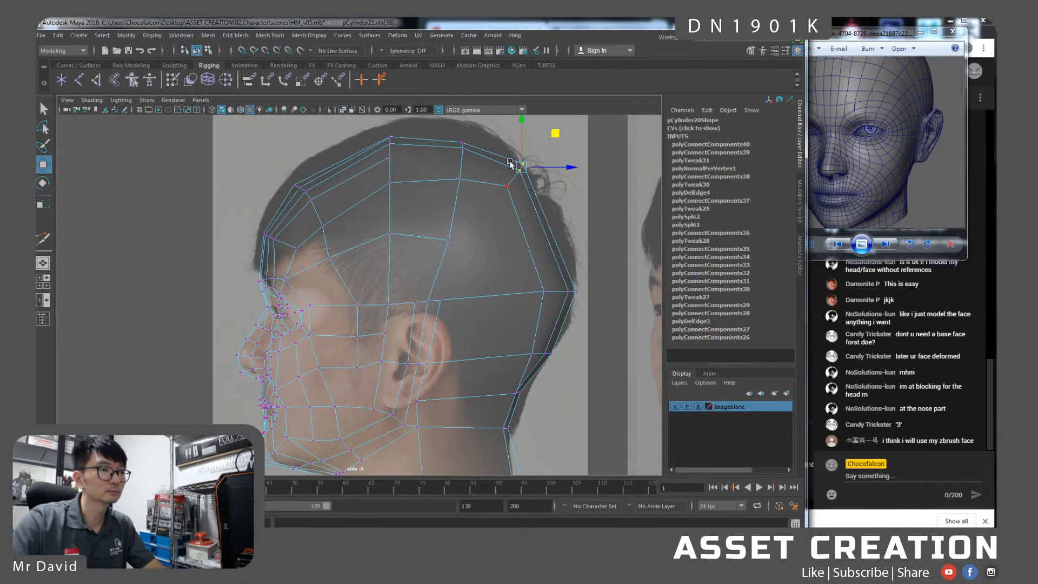
pyautogui.moveTo(541, 226); pyautogui.dragTo(491, 153)
pyautogui.moveTo(552, 142)
pyautogui.mouseDown()
pyautogui.moveTo(563, 170)
pyautogui.moveTo(560, 160)
pyautogui.mouseUp()
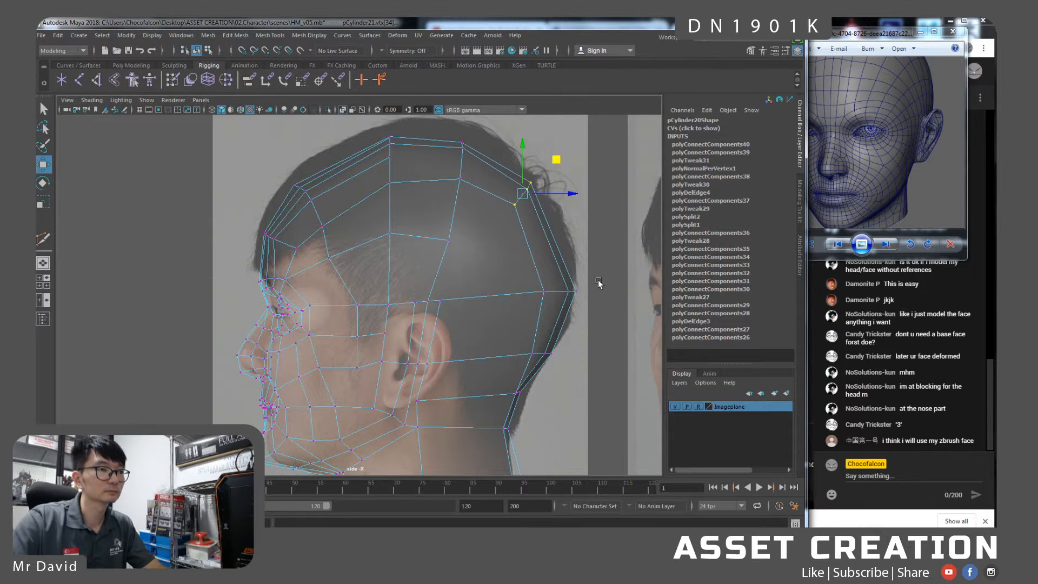
pyautogui.moveTo(565, 308); pyautogui.dragTo(591, 292)
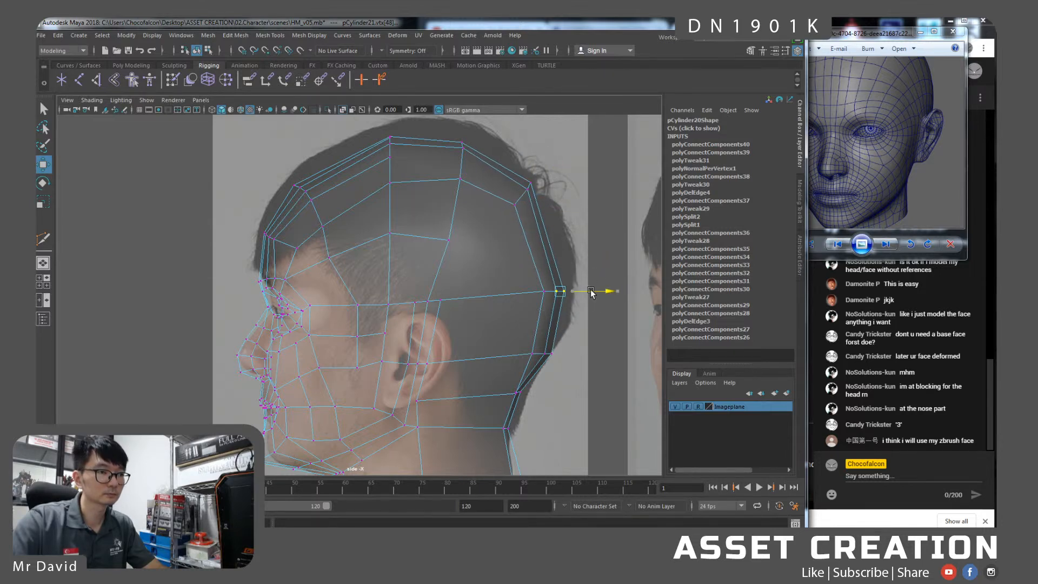
pyautogui.moveTo(570, 340)
pyautogui.mouseDown()
pyautogui.moveTo(542, 363)
pyautogui.moveTo(564, 355)
pyautogui.mouseUp()
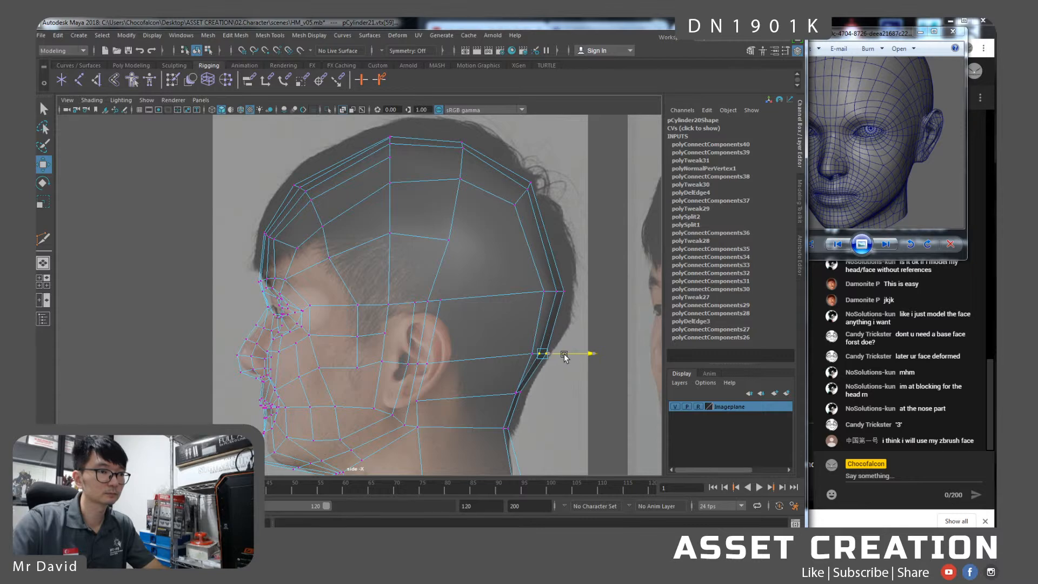
pyautogui.keyDown('alt'); pyautogui.moveTo(508, 373); pyautogui.dragTo(514, 329, button='middle'); pyautogui.keyUp('alt')
pyautogui.click(522, 348)
pyautogui.press('q')
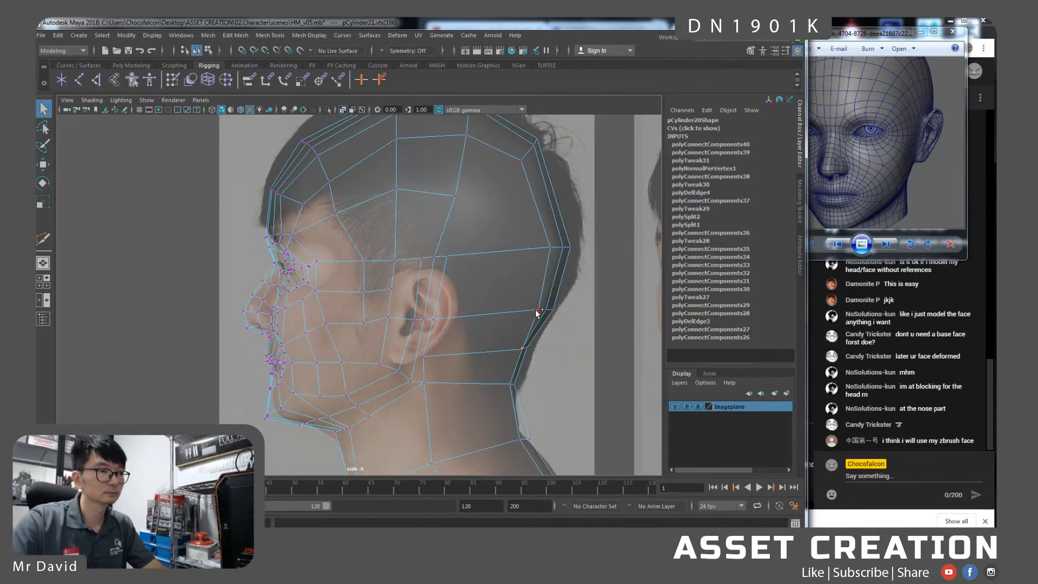
# Switch from the side view to the perspective view and turn off X-ray shading to show the head solid.
pyautogui.press('space')
pyautogui.moveTo(500, 386); pyautogui.dragTo(504, 359)
pyautogui.click(344, 111)
pyautogui.keyDown('alt'); pyautogui.moveTo(446, 297); pyautogui.dragTo(382, 198, button='right'); pyautogui.keyUp('alt')
pyautogui.keyDown('alt'); pyautogui.moveTo(425, 309); pyautogui.dragTo(371, 301); pyautogui.keyUp('alt')
pyautogui.press('w')
pyautogui.keyDown('alt'); pyautogui.moveTo(466, 340); pyautogui.dragTo(508, 369); pyautogui.keyUp('alt')
# Adjust the inner vertex at the back of the skull and turn on the smooth preview.
pyautogui.moveTo(497, 395); pyautogui.dragTo(487, 226)
pyautogui.press('q')
pyautogui.press('w')
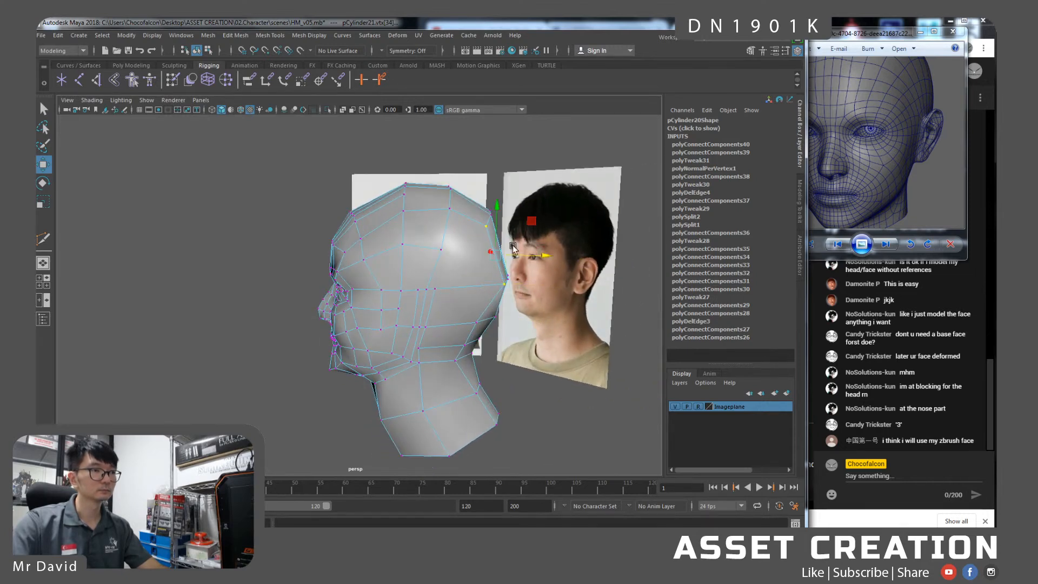
pyautogui.keyDown('ctrl'); pyautogui.moveTo(489, 217); pyautogui.dragTo(459, 236); pyautogui.keyUp('ctrl')
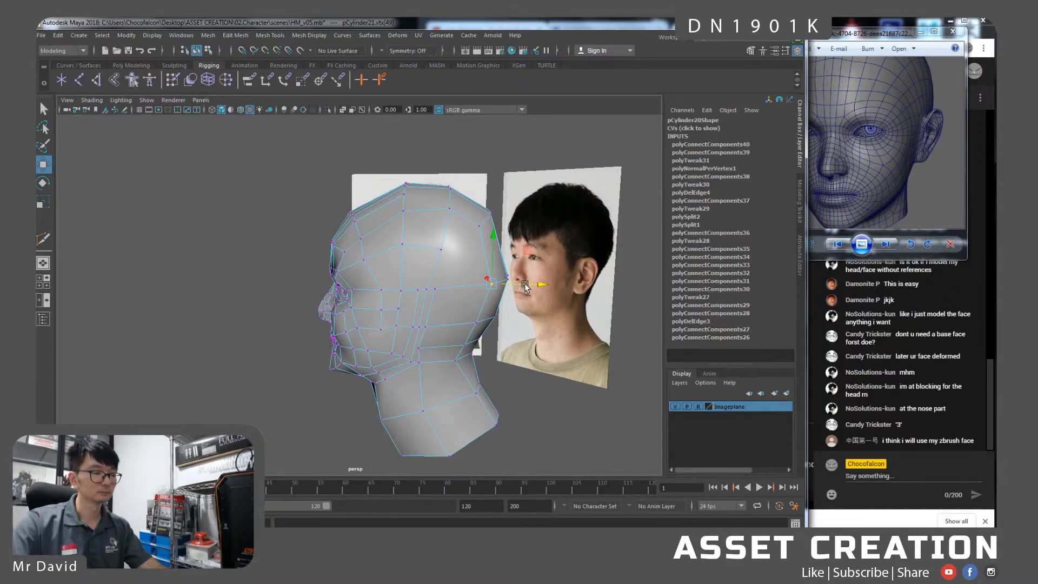
pyautogui.press('3')
pyautogui.keyDown('alt'); pyautogui.moveTo(525, 287); pyautogui.dragTo(388, 380); pyautogui.keyUp('alt')
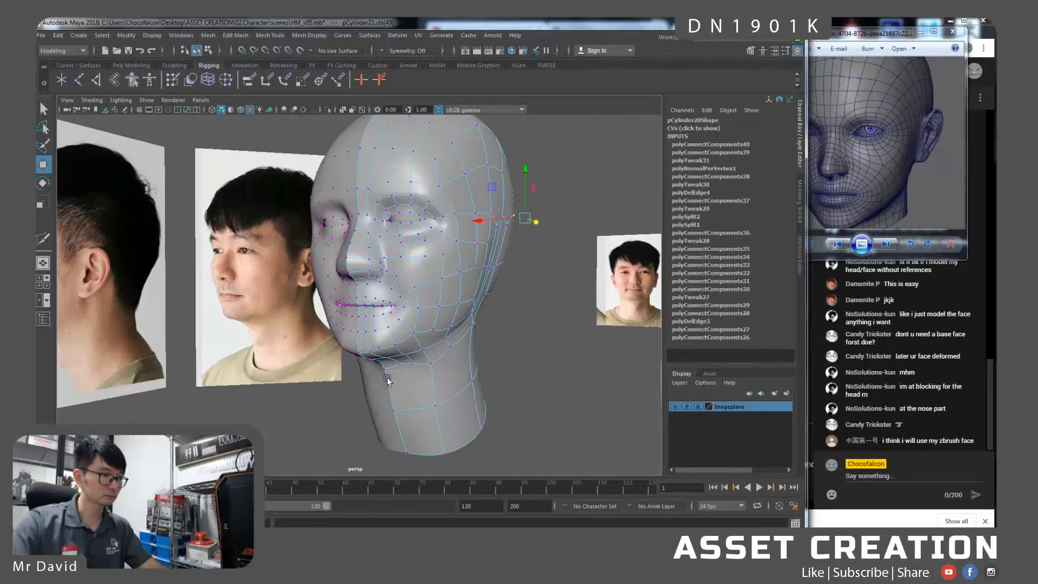
# Turn off the smooth preview and adjust the depth of the vertices between the lower lip and chin.
pyautogui.scroll(1, 387, 377)
pyautogui.click(377, 361)
pyautogui.press('1')
pyautogui.scroll(2, 380, 330)
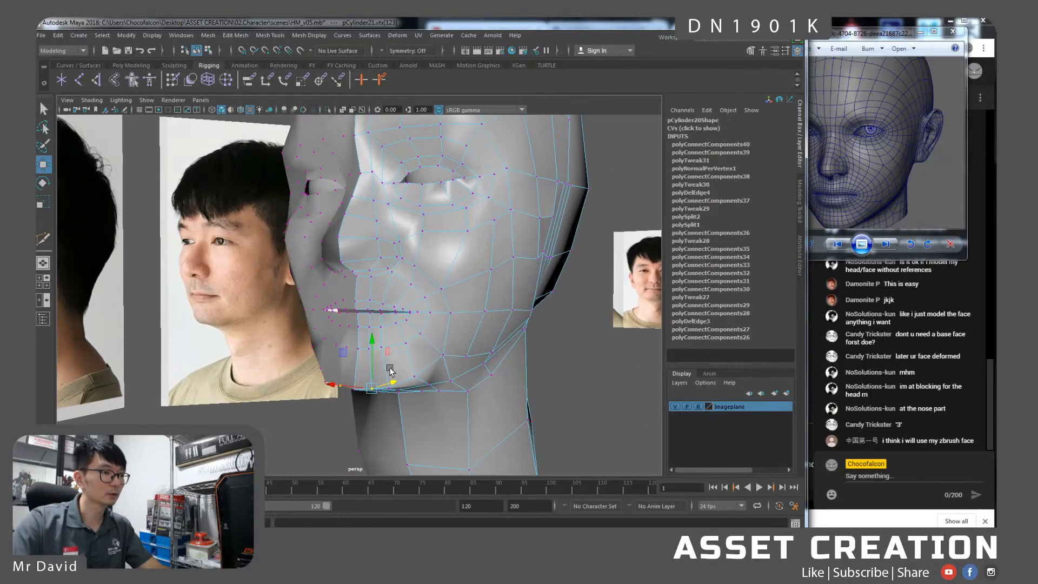
pyautogui.press('q')
pyautogui.keyDown('alt'); pyautogui.moveTo(372, 370); pyautogui.dragTo(407, 297); pyautogui.keyUp('alt')
pyautogui.press('w')
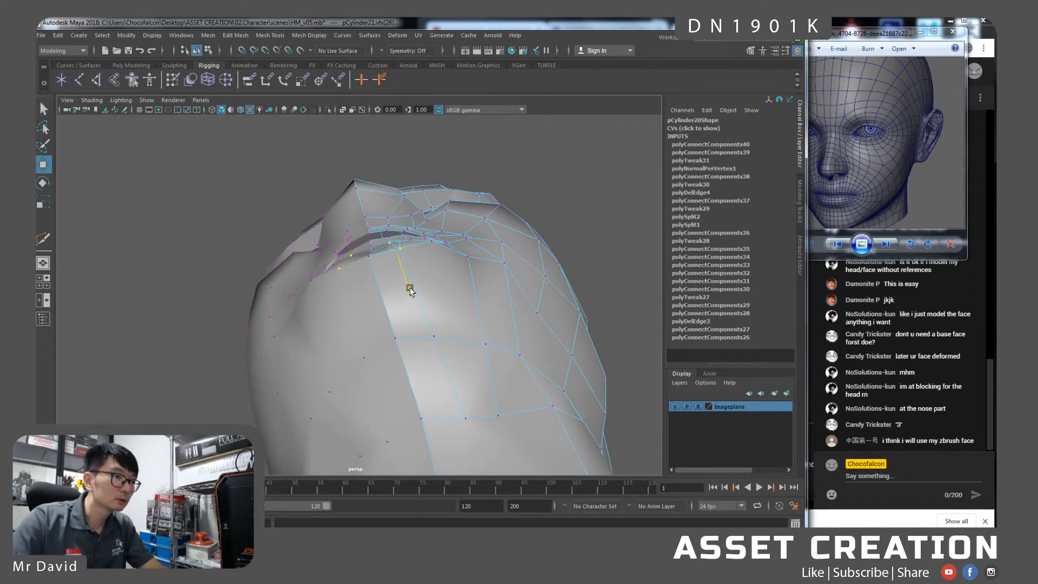
pyautogui.keyDown('alt'); pyautogui.moveTo(377, 271); pyautogui.dragTo(377, 288); pyautogui.keyUp('alt')
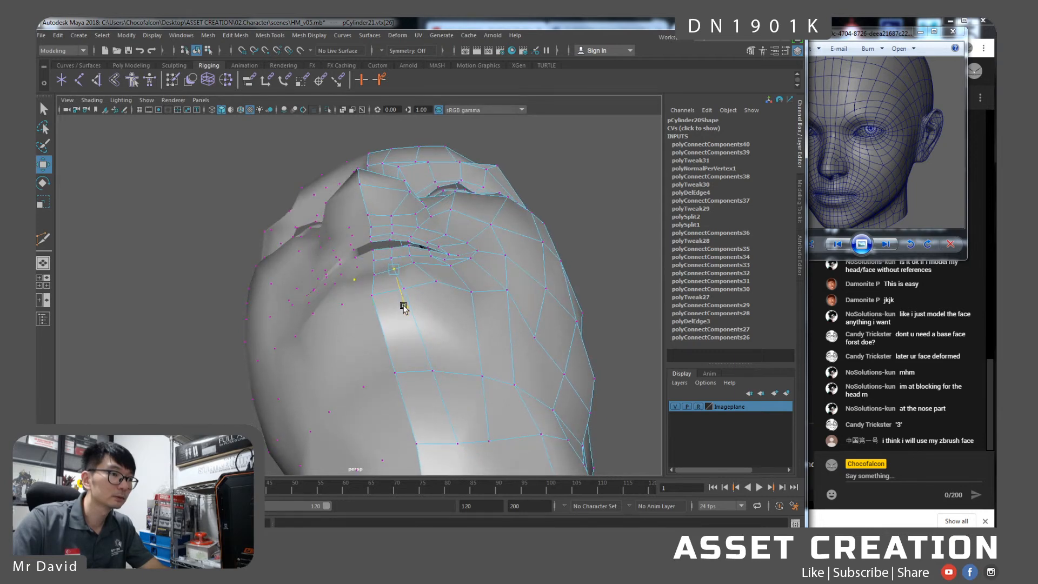
# Select the jaw vertices beside the chin and show the front view next to the perspective view.
pyautogui.keyDown('alt'); pyautogui.moveTo(404, 307); pyautogui.dragTo(416, 357); pyautogui.keyUp('alt')
pyautogui.click(492, 371)
pyautogui.keyDown('alt'); pyautogui.moveTo(492, 370); pyautogui.dragTo(486, 354); pyautogui.keyUp('alt')
pyautogui.press('space')
pyautogui.press('space')
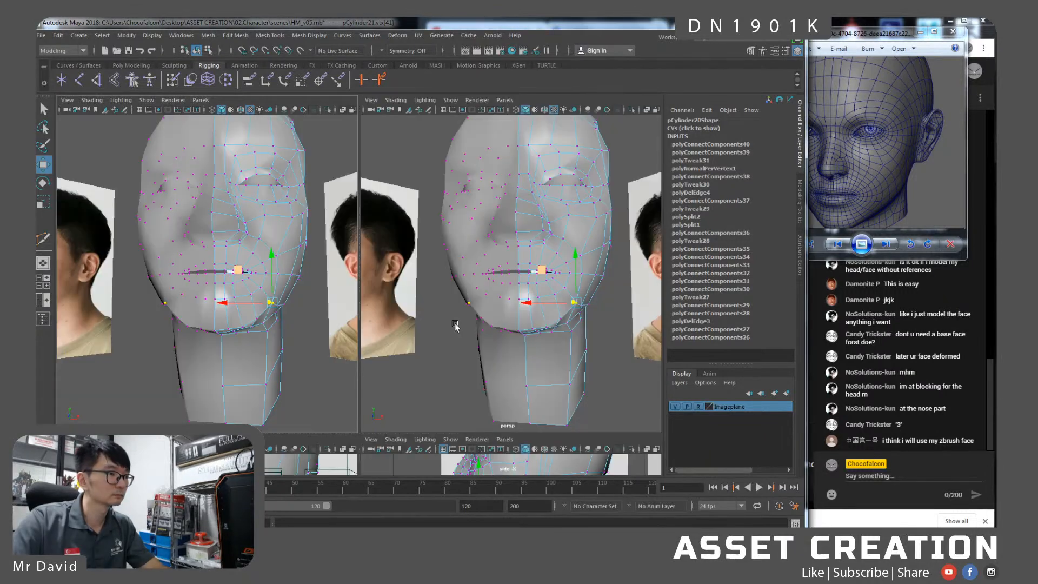
pyautogui.press('space')
pyautogui.moveTo(267, 304); pyautogui.dragTo(268, 330)
# Reposition the vertices along the lower jawline and beside the chin in the front view.
pyautogui.keyDown('alt'); pyautogui.moveTo(259, 344); pyautogui.dragTo(285, 313, button='middle'); pyautogui.keyUp('alt')
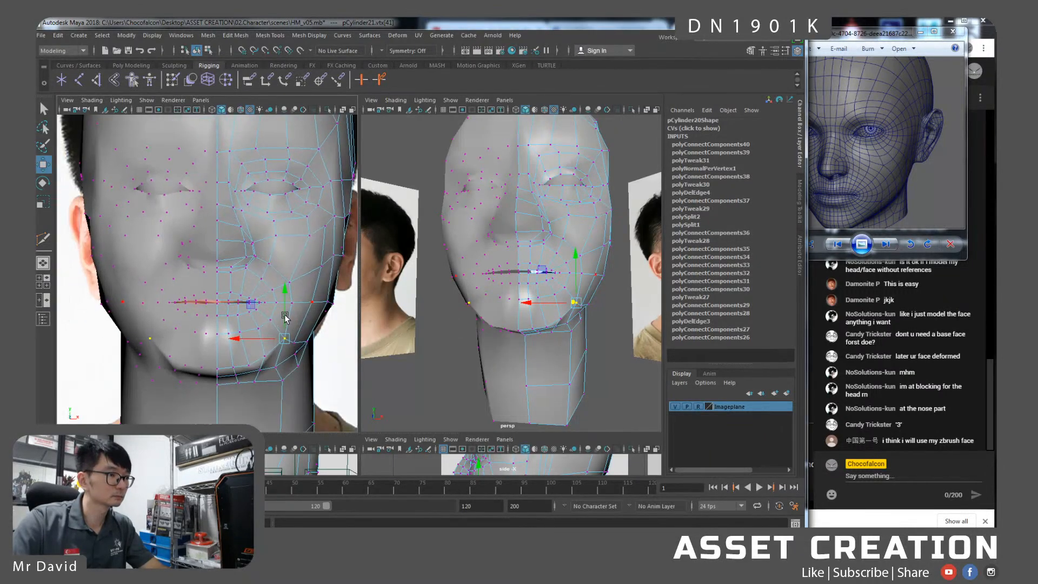
pyautogui.keyDown('alt'); pyautogui.moveTo(285, 314); pyautogui.dragTo(299, 352, button='right'); pyautogui.keyUp('alt')
pyautogui.keyDown('alt'); pyautogui.moveTo(299, 351); pyautogui.dragTo(253, 344, button='middle'); pyautogui.keyUp('alt')
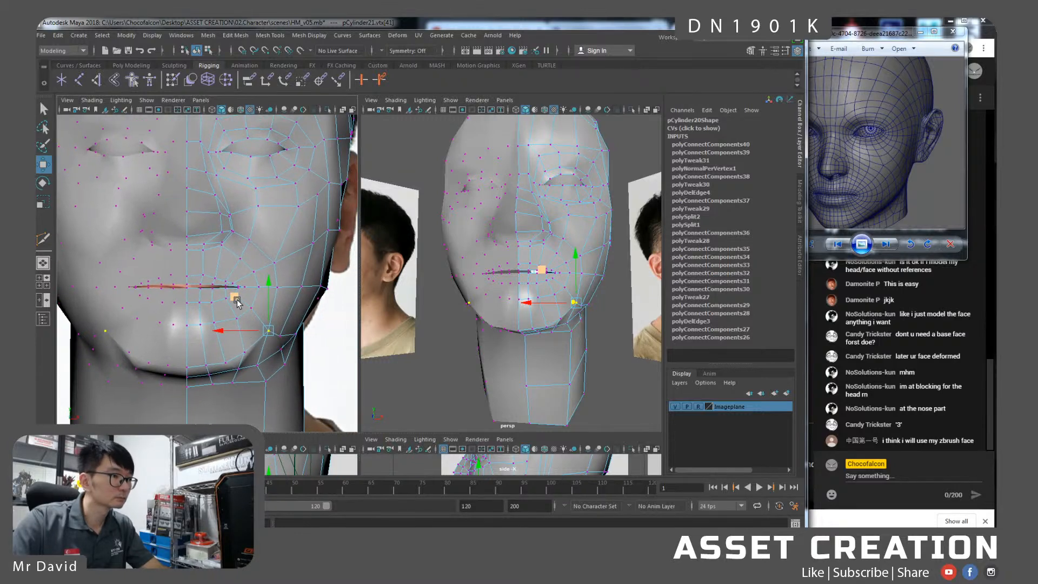
pyautogui.click(281, 338)
pyautogui.moveTo(278, 313); pyautogui.dragTo(281, 299)
pyautogui.click(246, 355)
pyautogui.moveTo(246, 346); pyautogui.dragTo(245, 320)
# Connect the edges beside the chin, and connect the neighbouring vertices to extend the edge row toward the jaw.
pyautogui.moveTo(216, 267); pyautogui.dragTo(218, 237, button='right')
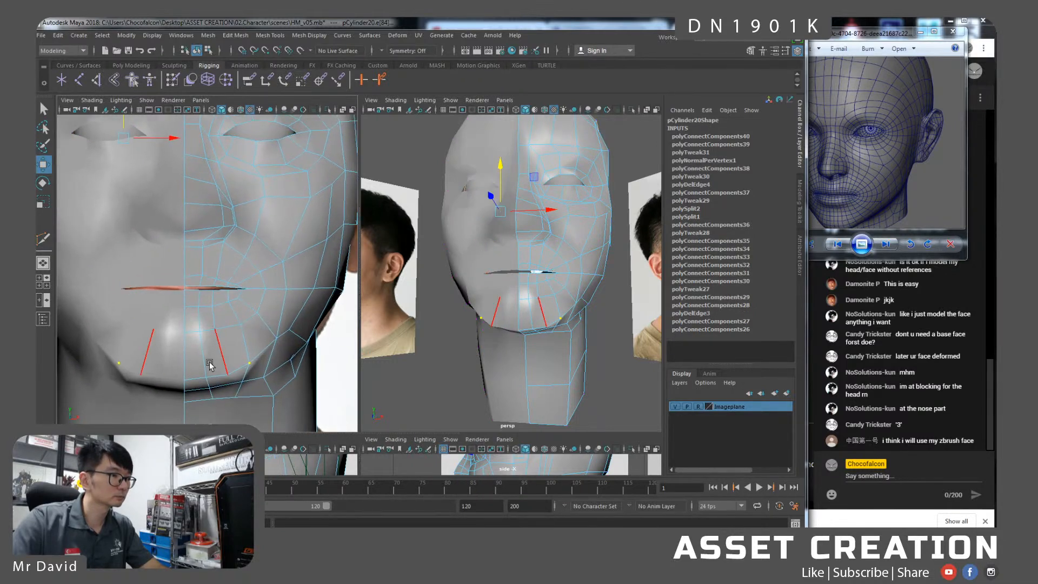
pyautogui.click(188, 357)
pyautogui.keyDown('shift'); pyautogui.doubleClick(246, 340); pyautogui.keyUp('shift')
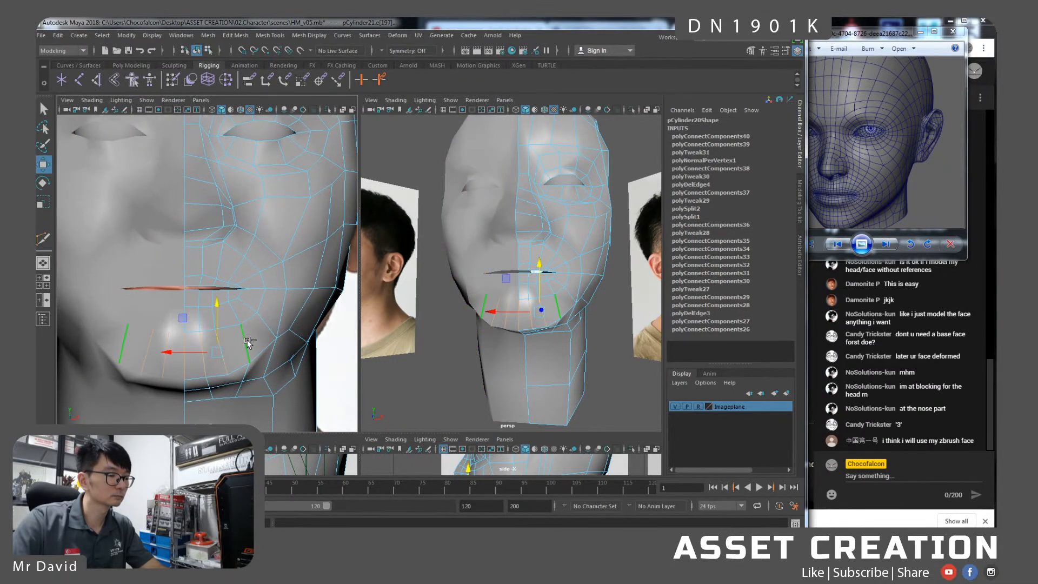
pyautogui.moveTo(247, 342)
pyautogui.keyDown('shift'); pyautogui.mouseDown(button='right')
pyautogui.moveTo(273, 351)
pyautogui.moveTo(234, 337)
pyautogui.mouseUp(button='right'); pyautogui.keyUp('shift')
pyautogui.scroll(2, 274, 350)
pyautogui.click(253, 354)
pyautogui.moveTo(254, 354); pyautogui.dragTo(291, 350)
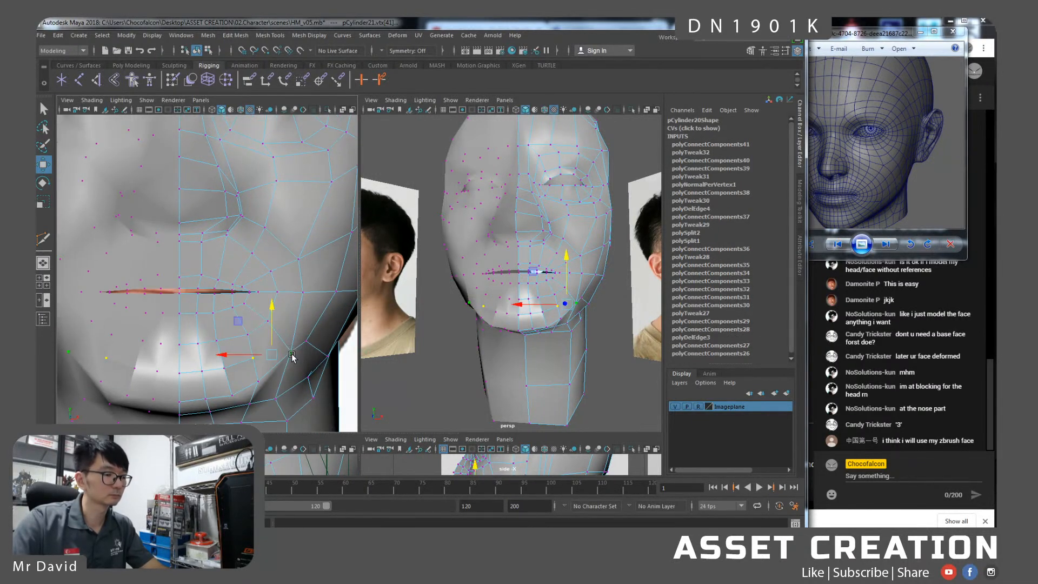
pyautogui.press('g')
# Delete the unwanted edge on the side of the jaw beside the chin.
pyautogui.click(443, 353)
pyautogui.keyDown('alt'); pyautogui.moveTo(604, 291); pyautogui.dragTo(527, 333); pyautogui.keyUp('alt')
pyautogui.moveTo(516, 337); pyautogui.dragTo(511, 246, button='right')
pyautogui.click(516, 344)
pyautogui.hotkey('ctrl', 'Delete')
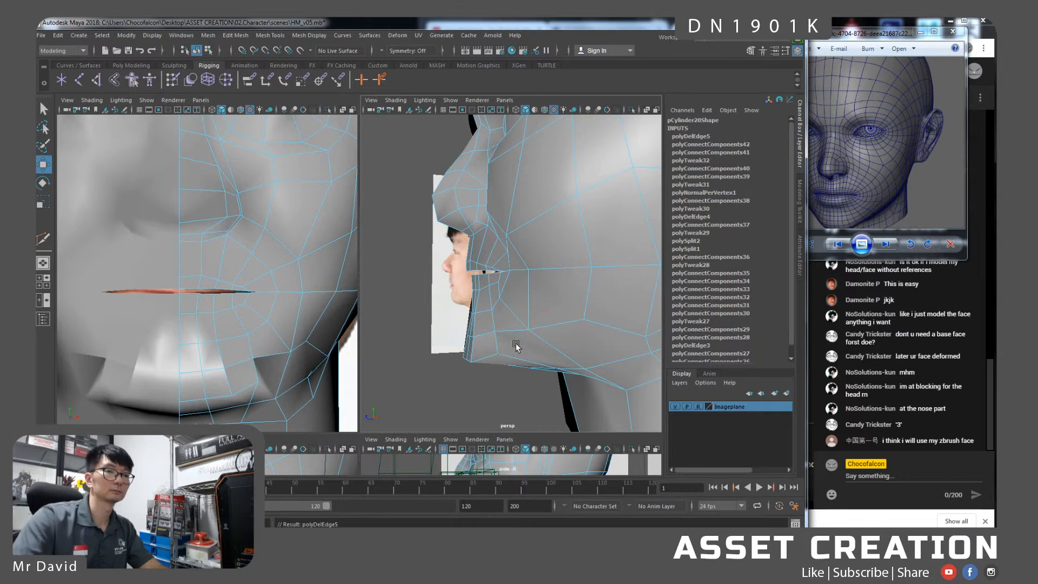
# Cut a new edge with Multi-Cut from beside the chin across the jaw to the outer jaw edge.
pyautogui.keyDown('alt'); pyautogui.moveTo(520, 348); pyautogui.dragTo(545, 320); pyautogui.keyUp('alt')
pyautogui.click(583, 311)
pyautogui.keyDown('shift'); pyautogui.moveTo(532, 312); pyautogui.dragTo(519, 309, button='right'); pyautogui.keyUp('shift')
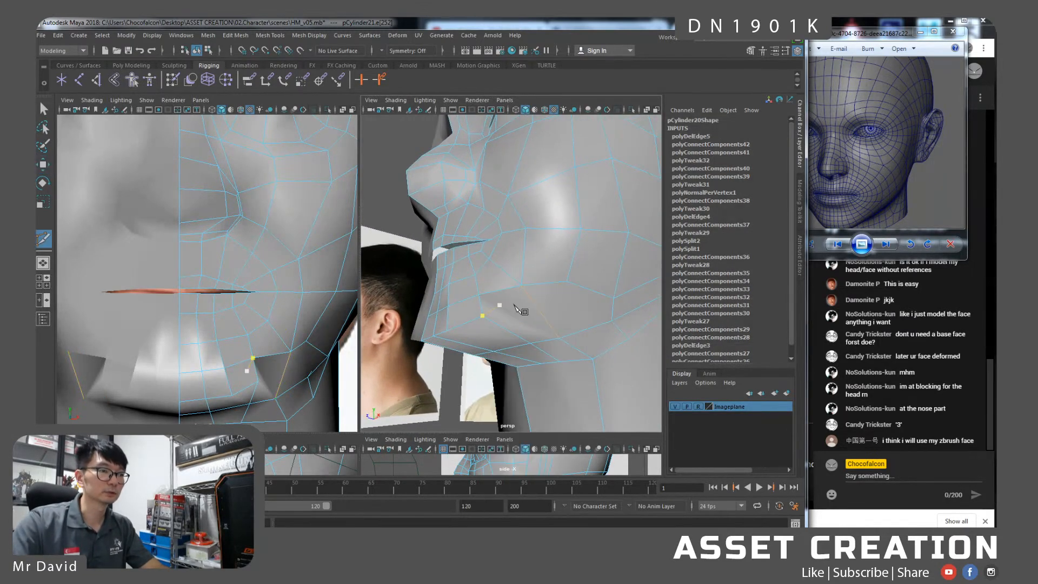
pyautogui.click(482, 315)
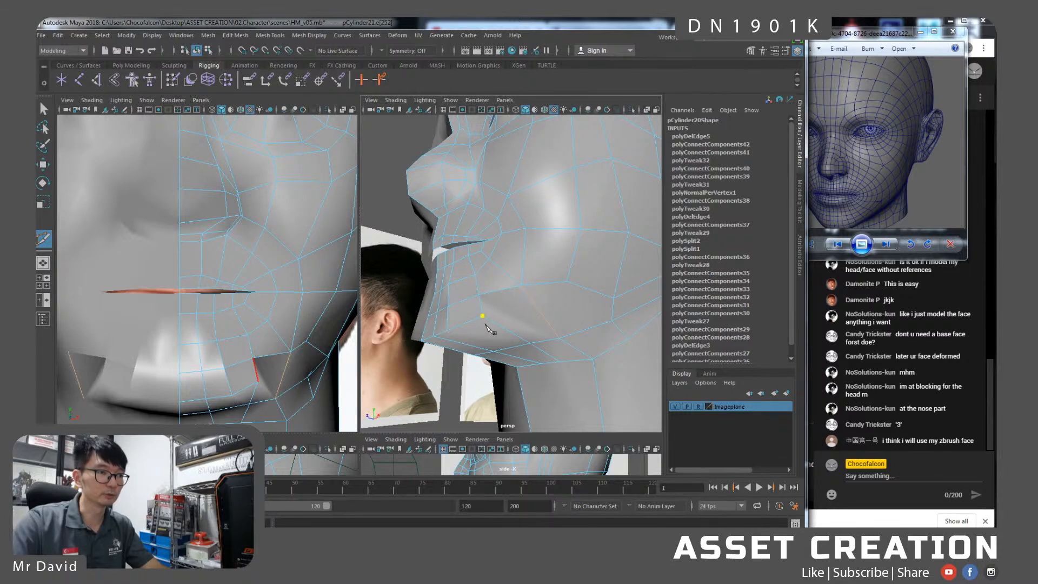
pyautogui.click(534, 302)
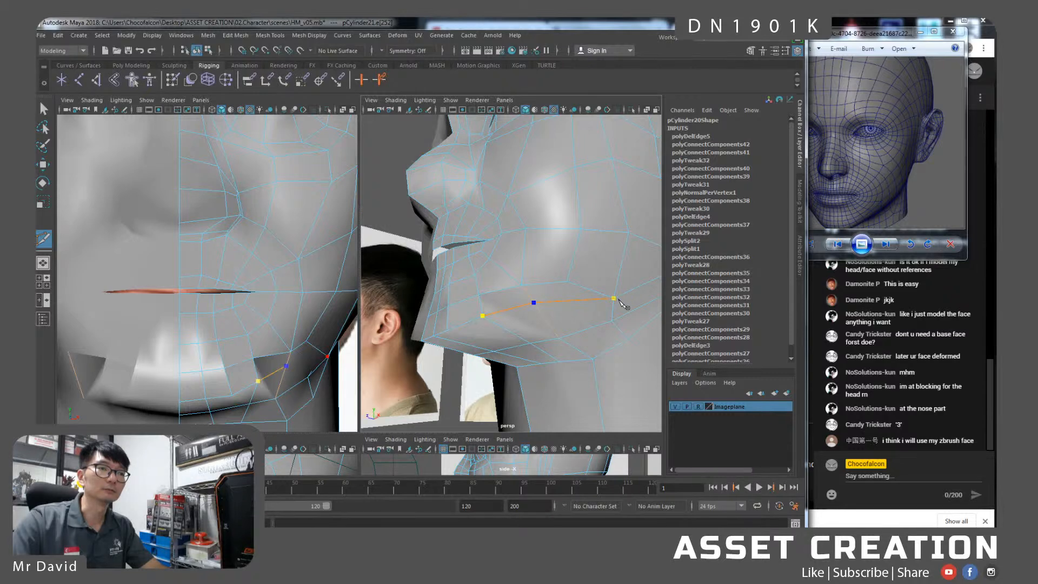
pyautogui.keyDown('alt'); pyautogui.moveTo(285, 325); pyautogui.dragTo(269, 314, button='middle'); pyautogui.keyUp('alt')
pyautogui.press('w')
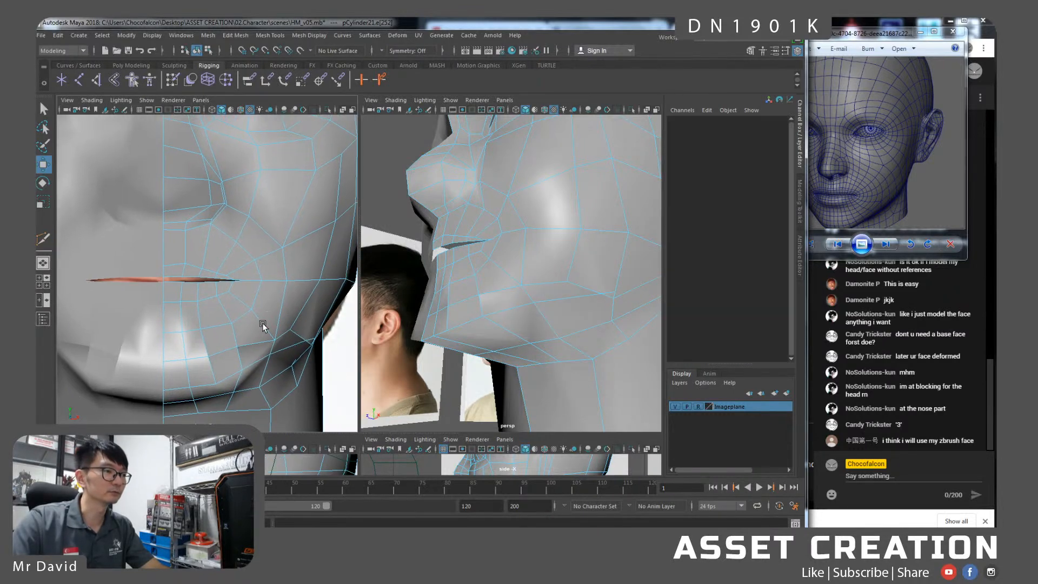
# Reposition the vertices along the new jaw edge in the front view to even out the spacing.
pyautogui.moveTo(243, 278); pyautogui.dragTo(227, 280, button='right')
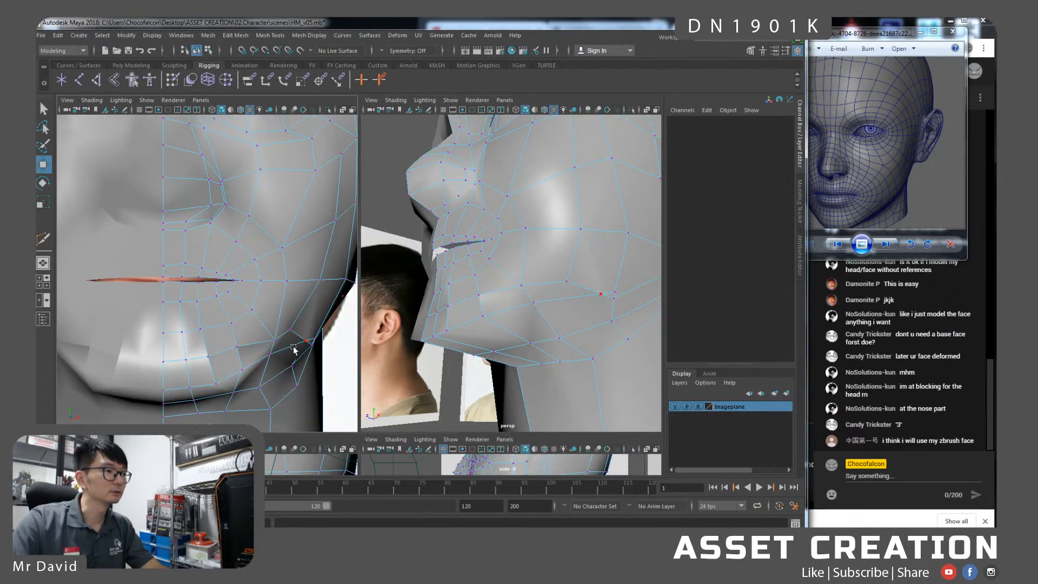
pyautogui.click(272, 340)
pyautogui.keyDown('alt'); pyautogui.moveTo(250, 334); pyautogui.dragTo(239, 330, button='middle'); pyautogui.keyUp('alt')
pyautogui.moveTo(228, 306); pyautogui.dragTo(221, 296)
pyautogui.click(279, 327)
pyautogui.keyDown('alt'); pyautogui.moveTo(282, 331); pyautogui.dragTo(254, 326, button='middle'); pyautogui.keyUp('alt')
pyautogui.moveTo(253, 304); pyautogui.dragTo(197, 289)
pyautogui.click(226, 324)
pyautogui.click(231, 345)
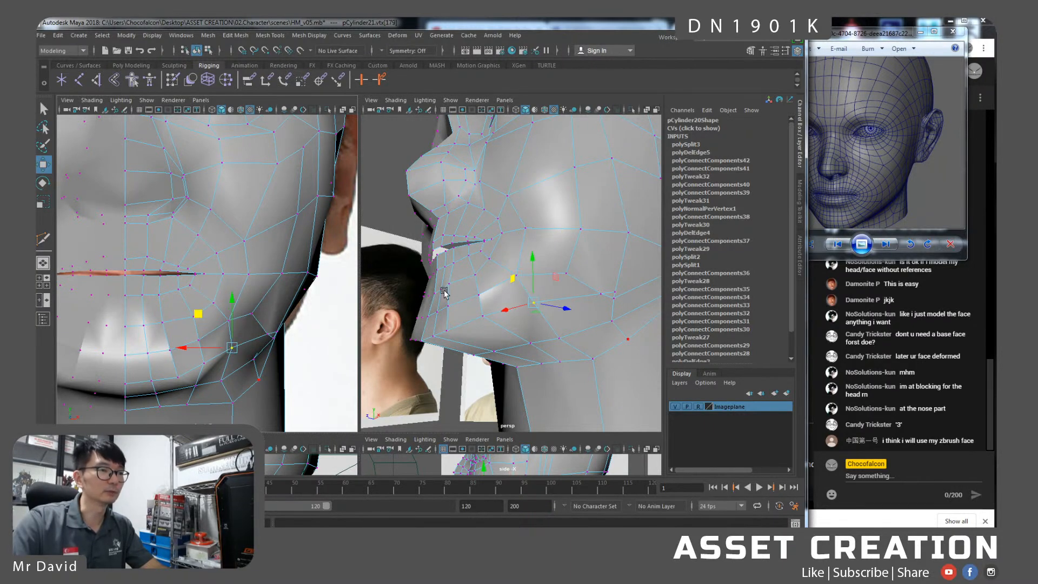
# Merge the closely spaced vertices on the outer jaw.
pyautogui.click(614, 297)
pyautogui.press('q')
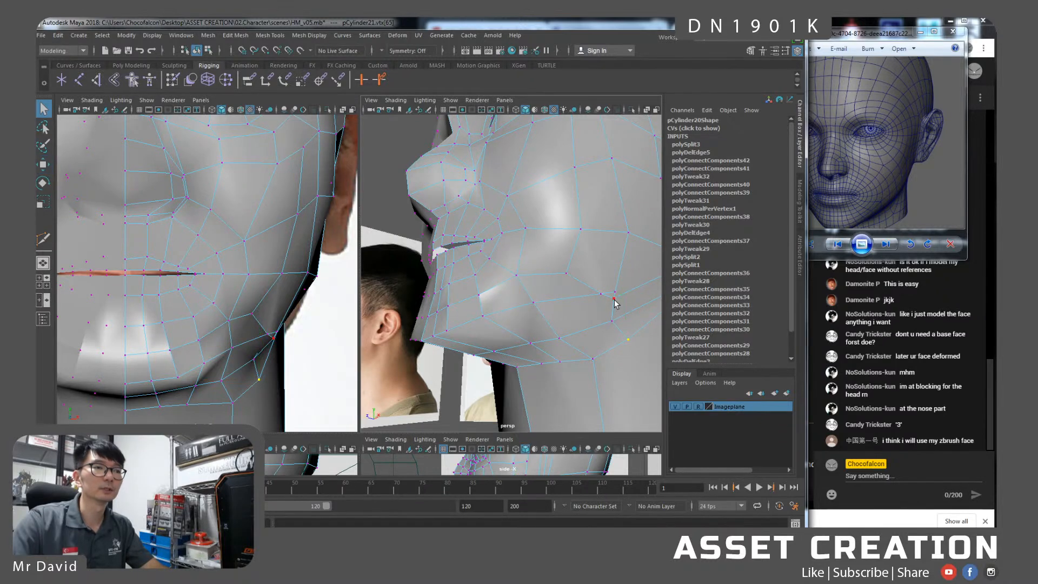
pyautogui.keyDown('shift'); pyautogui.moveTo(611, 297); pyautogui.dragTo(598, 238, button='right'); pyautogui.keyUp('shift')
# Adjust the sideways position of the cheek vertices beyond the mouth corner in the front view.
pyautogui.keyDown('alt'); pyautogui.moveTo(569, 278); pyautogui.dragTo(558, 302); pyautogui.keyUp('alt')
pyautogui.click(585, 293)
pyautogui.press('w')
pyautogui.moveTo(235, 318); pyautogui.dragTo(245, 318)
pyautogui.keyDown('shift'); pyautogui.click(281, 273); pyautogui.keyUp('shift')
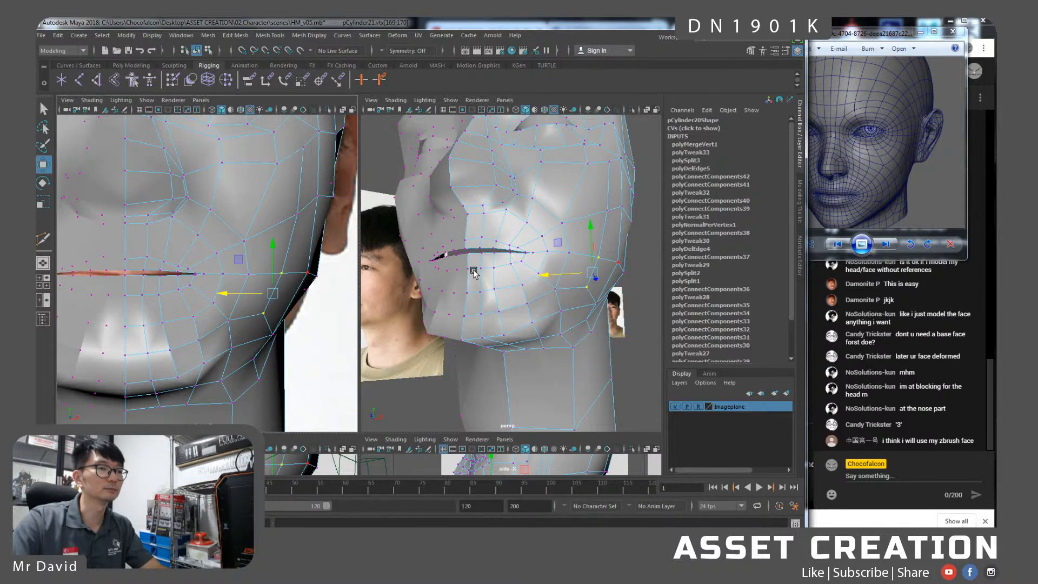
# Show the side view next to the front view and reposition the vertex on the jaw.
pyautogui.press('space')
pyautogui.click(523, 276)
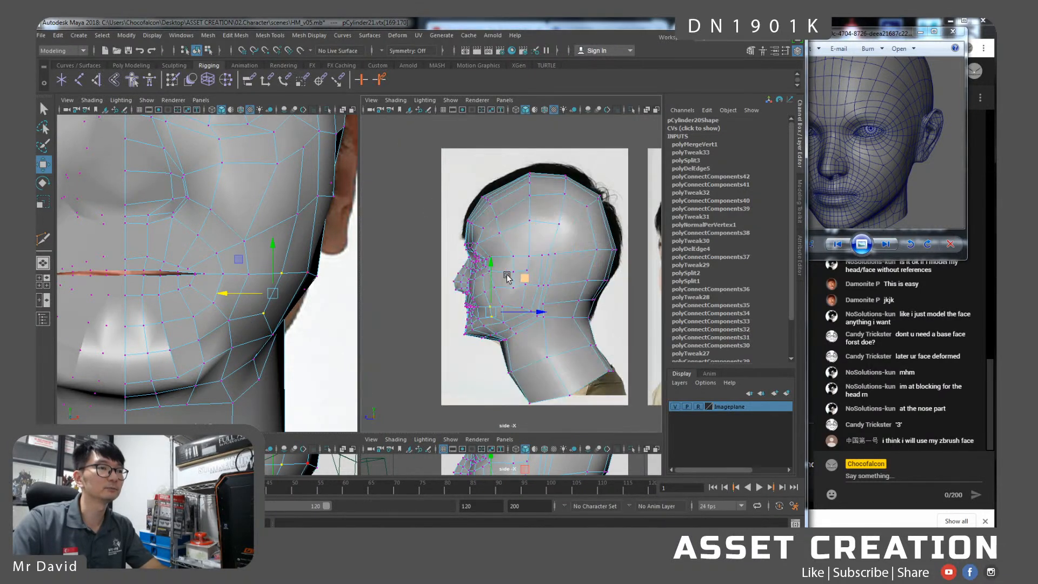
pyautogui.scroll(6, 540, 366)
pyautogui.scroll(1, 540, 365)
pyautogui.click(523, 361)
pyautogui.keyDown('alt'); pyautogui.moveTo(523, 361); pyautogui.dragTo(535, 342, button='middle'); pyautogui.keyUp('alt')
pyautogui.moveTo(566, 312); pyautogui.dragTo(564, 282)
pyautogui.moveTo(561, 320); pyautogui.dragTo(556, 319)
# Shift the cheek vertices behind the mouth and the jaw vertex below them forward in the side view.
pyautogui.keyDown('shift'); pyautogui.click(521, 335); pyautogui.keyUp('shift')
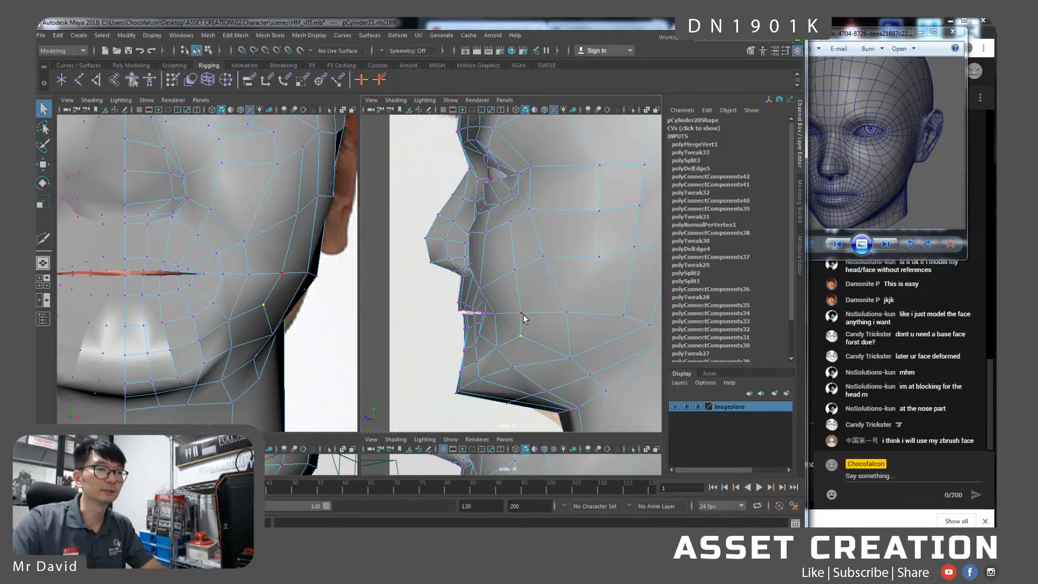
pyautogui.moveTo(549, 328); pyautogui.dragTo(543, 328)
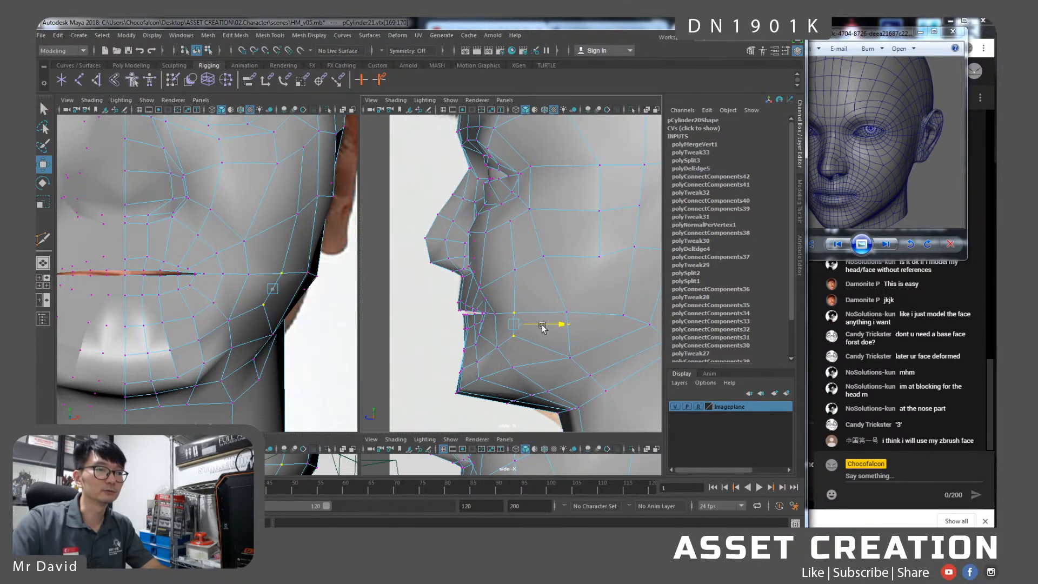
pyautogui.click(518, 336)
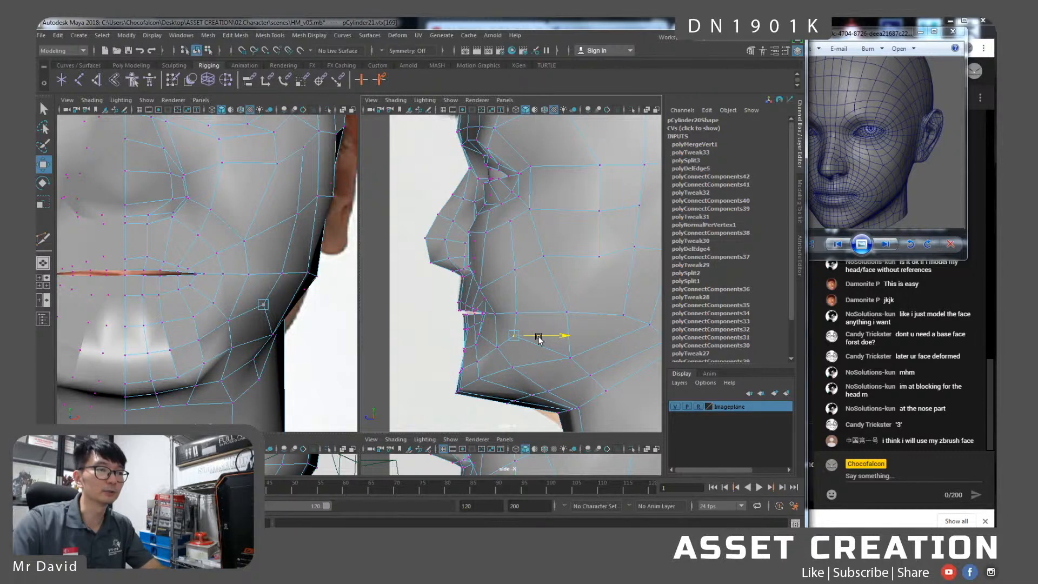
pyautogui.click(566, 357)
pyautogui.keyDown('alt'); pyautogui.moveTo(565, 357); pyautogui.dragTo(551, 341, button='middle'); pyautogui.keyUp('alt')
pyautogui.keyDown('alt'); pyautogui.moveTo(542, 345); pyautogui.dragTo(549, 353, button='right'); pyautogui.keyUp('alt')
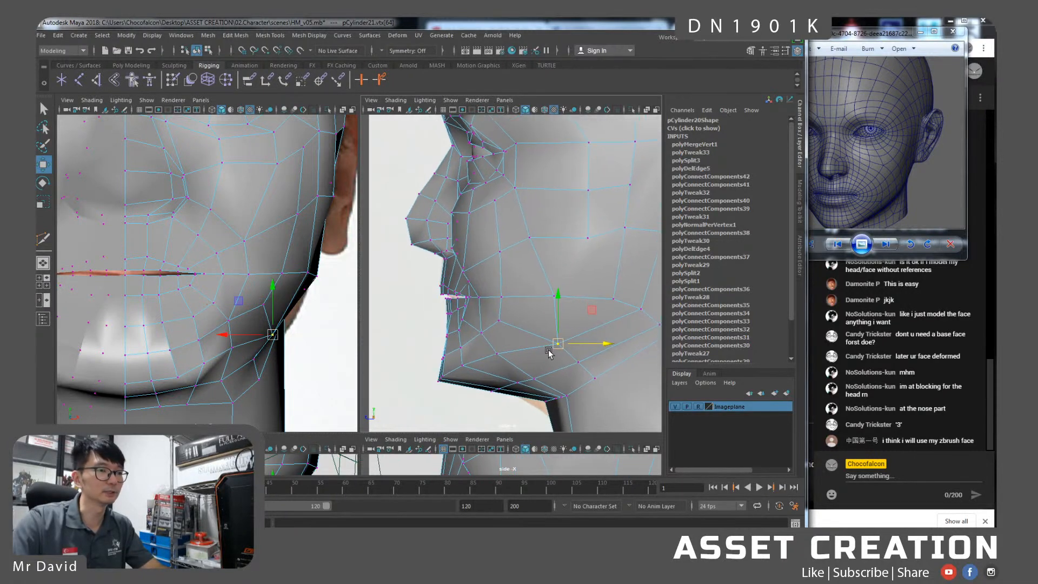
pyautogui.moveTo(592, 315); pyautogui.dragTo(571, 304)
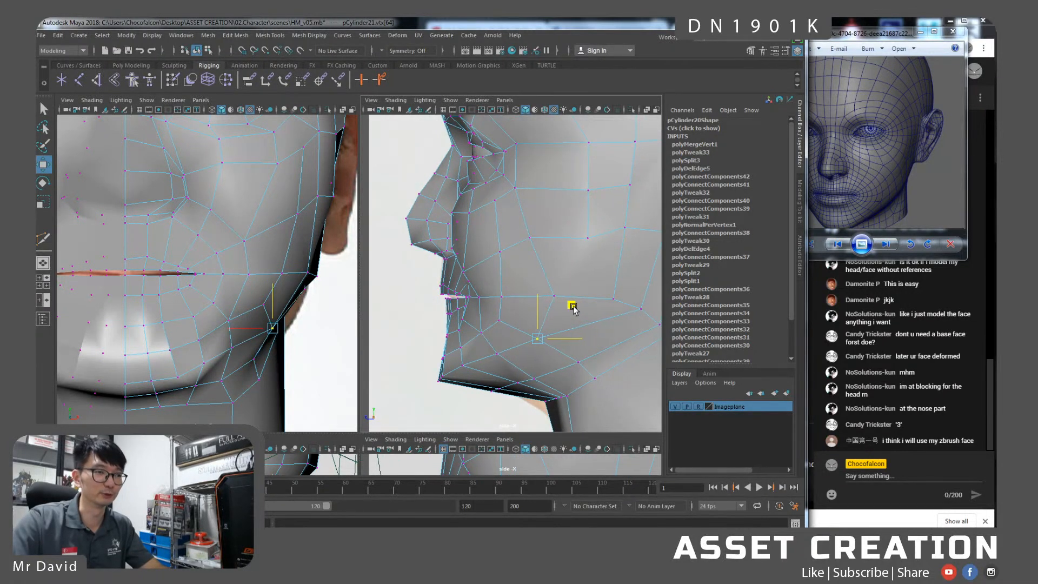
pyautogui.click(542, 296)
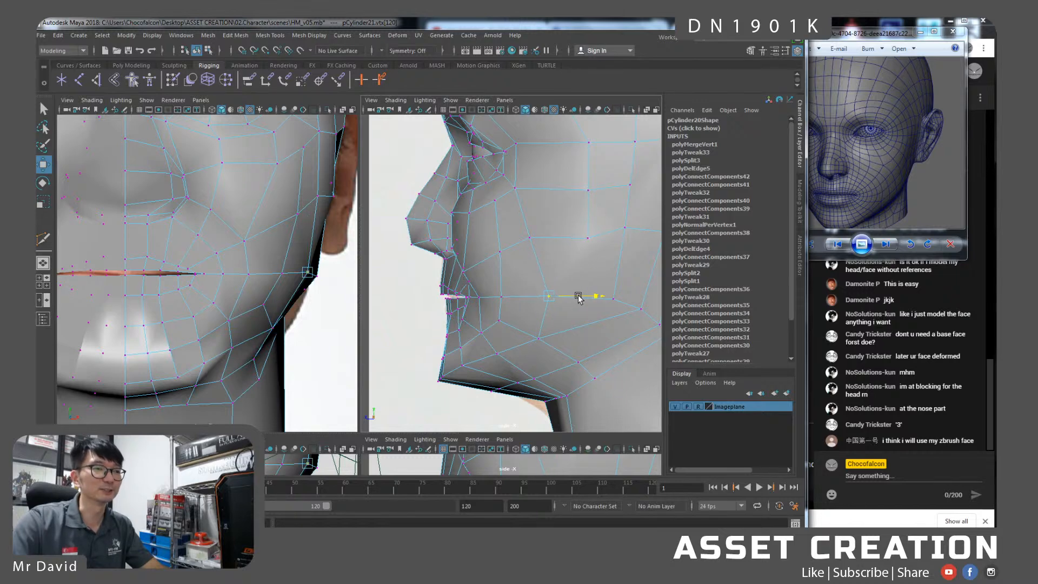
# Move the two cheek vertices behind the nose forward in the side view.
pyautogui.click(526, 237)
pyautogui.keyDown('shift'); pyautogui.click(501, 253); pyautogui.keyUp('shift')
pyautogui.moveTo(536, 246); pyautogui.dragTo(527, 246)
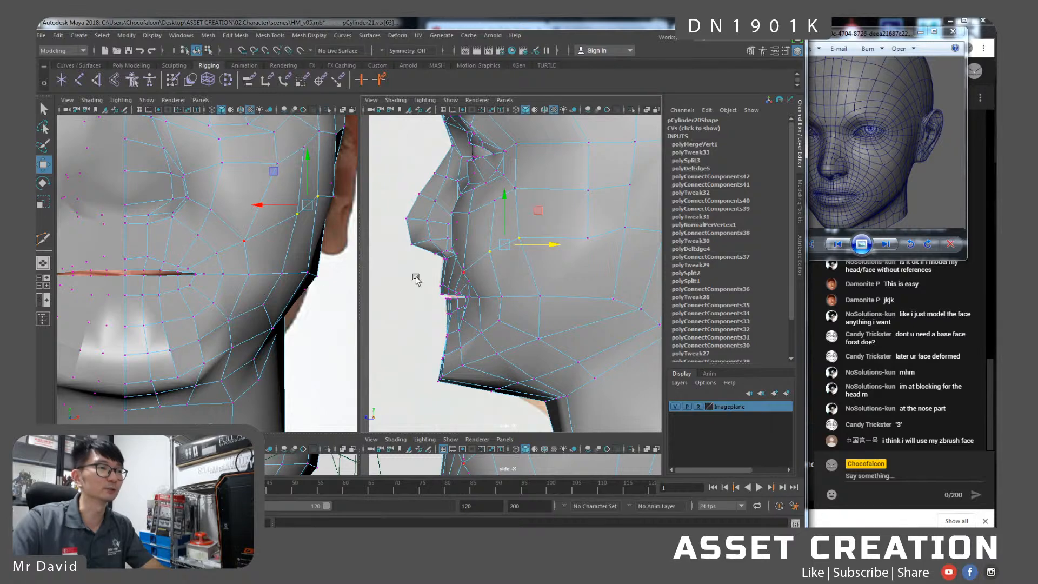
# Lower the cheek vertices beside the nose and on the outer cheek in the front view.
pyautogui.keyDown('alt'); pyautogui.moveTo(219, 258); pyautogui.dragTo(205, 309, button='middle'); pyautogui.keyUp('alt')
pyautogui.click(214, 216)
pyautogui.moveTo(178, 187); pyautogui.dragTo(178, 204, button='middle')
pyautogui.click(275, 208)
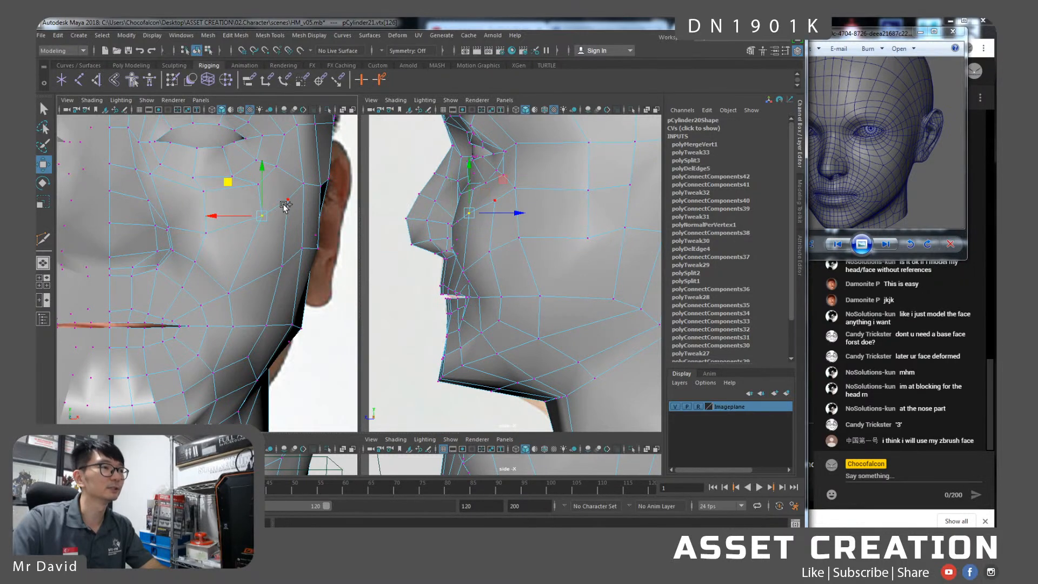
pyautogui.moveTo(239, 184); pyautogui.dragTo(238, 205, button='middle')
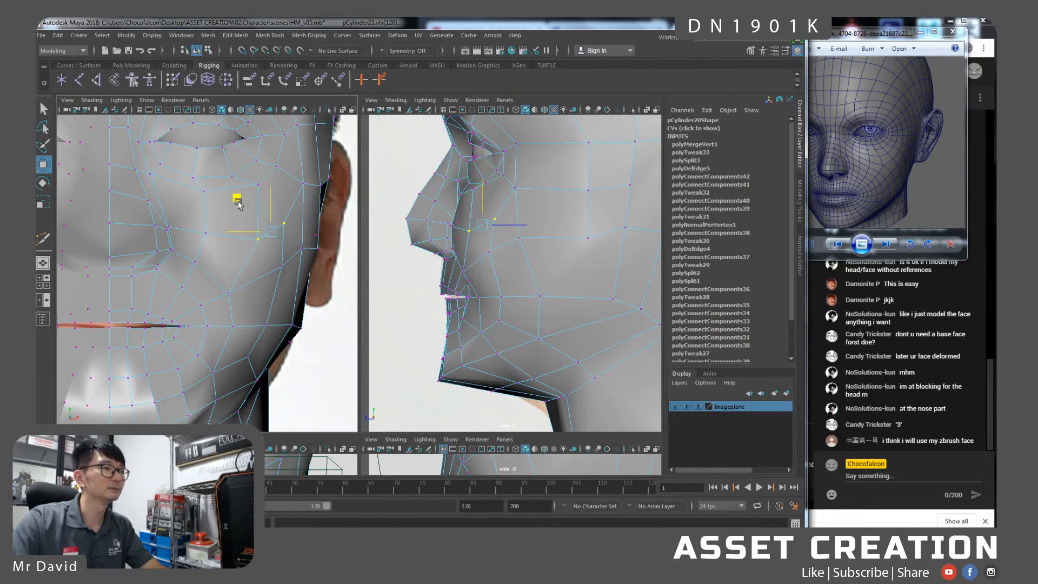
# Adjust the height of the cheekbone vertices below the outer eye corner in the front view.
pyautogui.click(229, 294)
pyautogui.keyDown('alt'); pyautogui.moveTo(229, 293); pyautogui.dragTo(248, 288, button='middle'); pyautogui.keyUp('alt')
pyautogui.click(275, 234)
pyautogui.press('q')
pyautogui.keyDown('shift'); pyautogui.click(276, 179); pyautogui.keyUp('shift')
pyautogui.press('w')
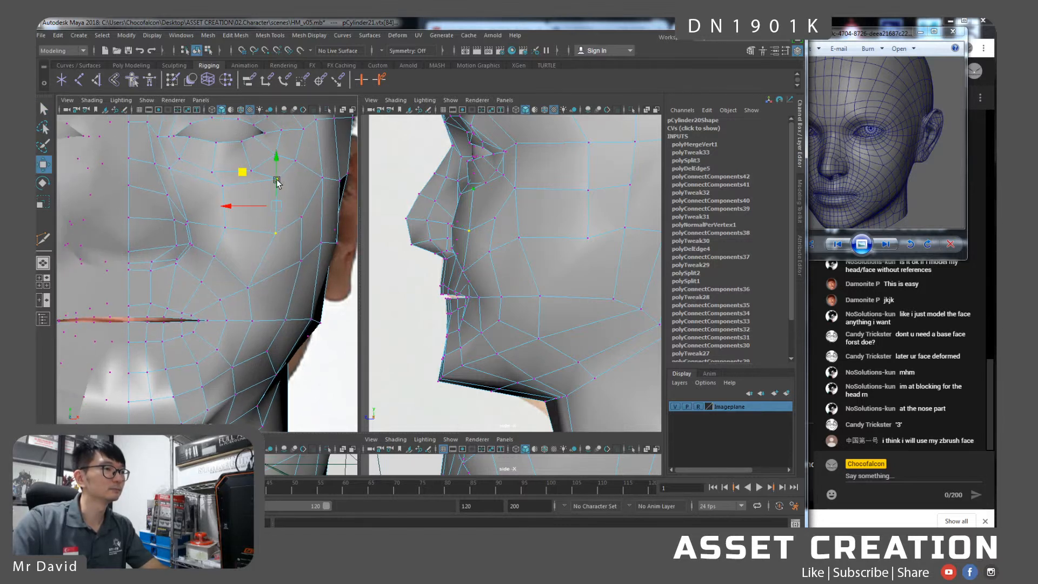
pyautogui.moveTo(245, 207); pyautogui.dragTo(273, 166)
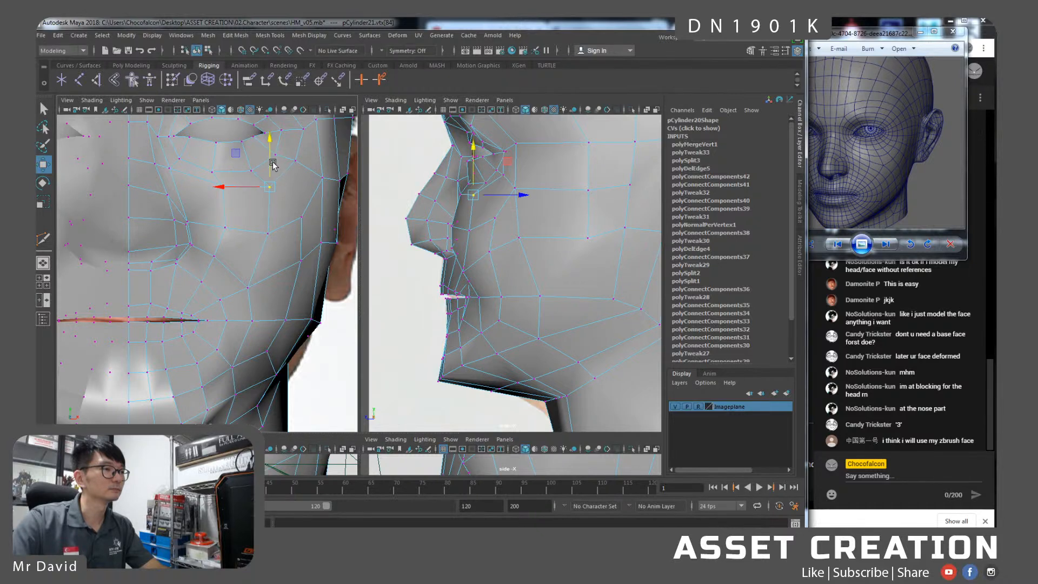
pyautogui.click(298, 189)
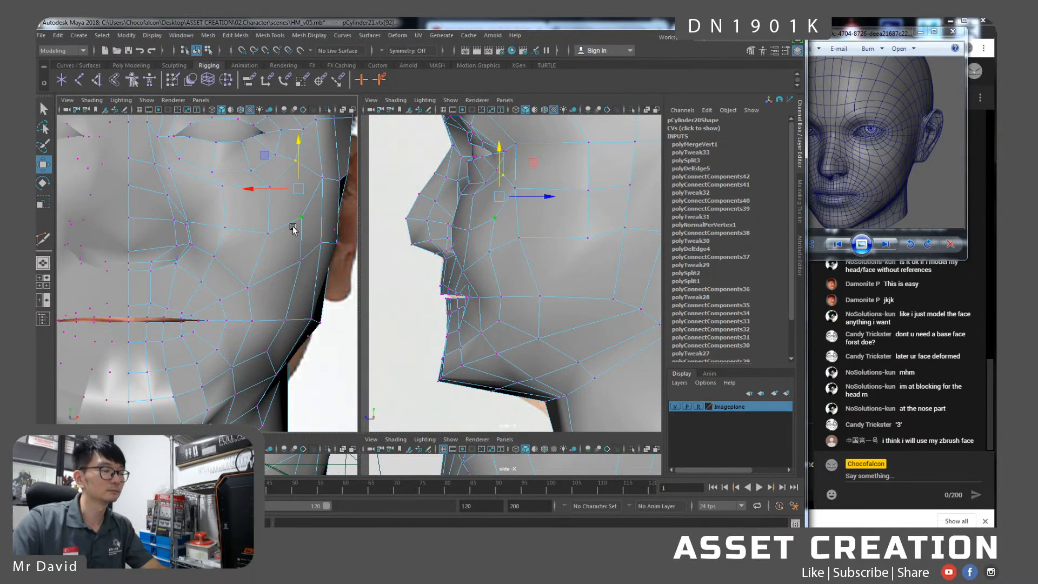
# Show the perspective view next to the side view and connect the selected cheek vertices.
pyautogui.press('space')
pyautogui.press('space')
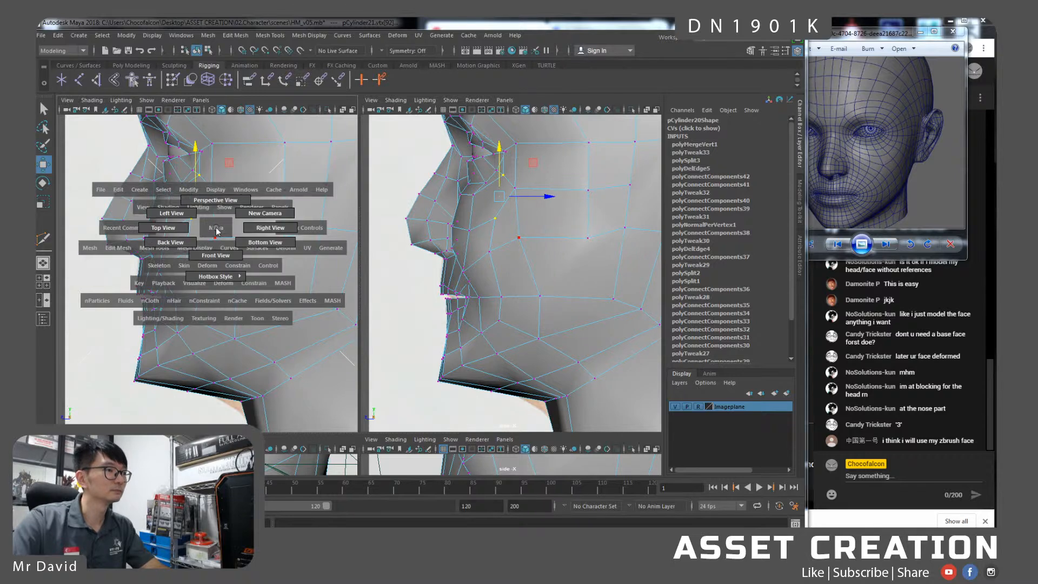
pyautogui.press('space')
pyautogui.moveTo(216, 228); pyautogui.dragTo(218, 209)
pyautogui.keyDown('alt'); pyautogui.moveTo(218, 219); pyautogui.dragTo(270, 254); pyautogui.keyUp('alt')
pyautogui.keyDown('shift'); pyautogui.moveTo(292, 246); pyautogui.dragTo(287, 311, button='right'); pyautogui.keyUp('shift')
# Delete the diagonal edge on the cheekbone below the eye.
pyautogui.keyDown('alt'); pyautogui.moveTo(302, 258); pyautogui.dragTo(213, 230); pyautogui.keyUp('alt')
pyautogui.moveTo(213, 230); pyautogui.dragTo(214, 208, button='right')
pyautogui.click(217, 227)
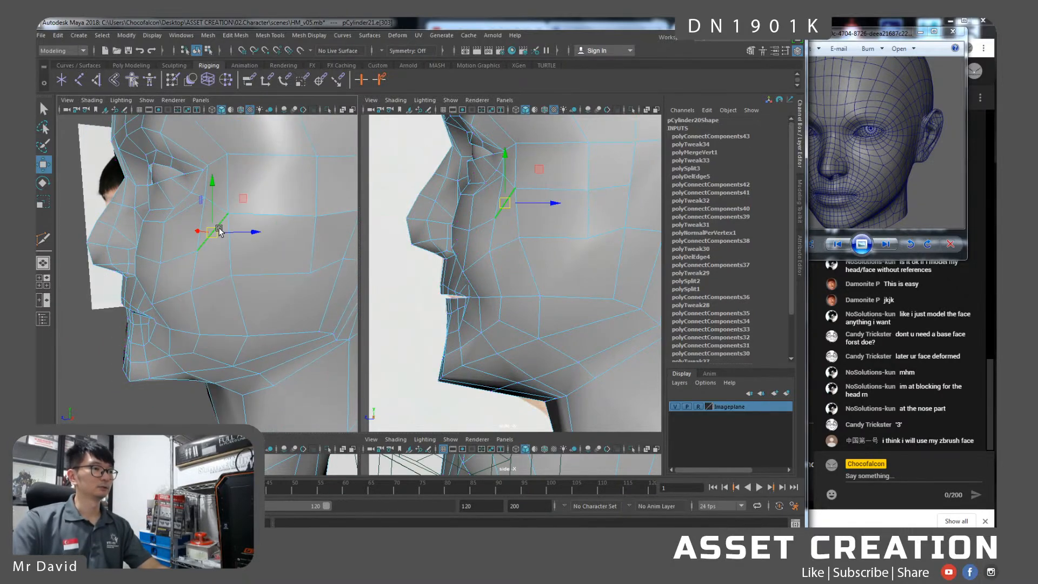
pyautogui.hotkey('ctrl', 'Delete')
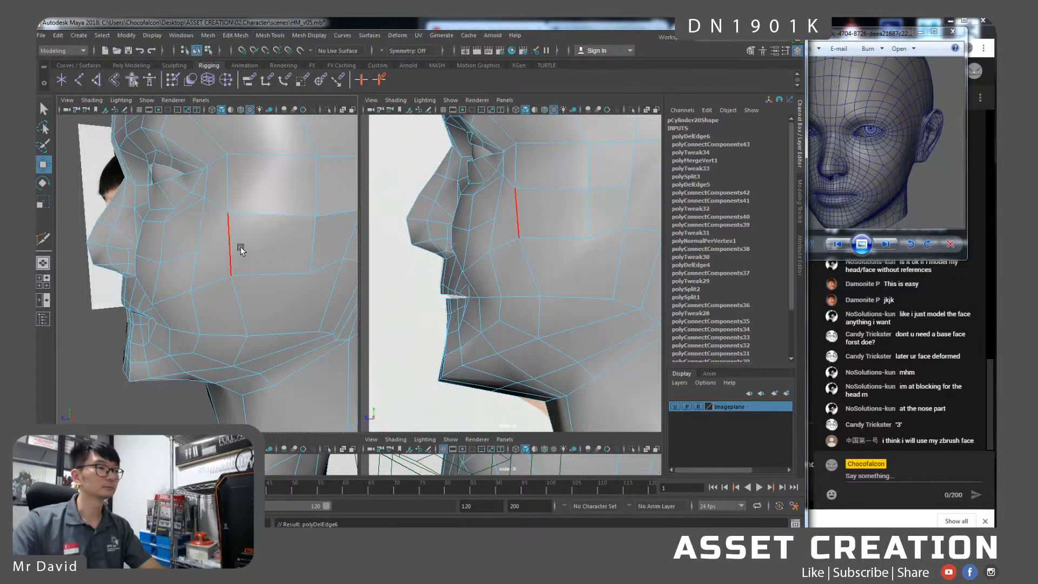
# Connect the vertical cheek edges across, and connect the front vertex to extend the new row toward the nose.
pyautogui.click(236, 247)
pyautogui.keyDown('shift'); pyautogui.click(306, 244); pyautogui.keyUp('shift')
pyautogui.press('g')
pyautogui.moveTo(277, 258); pyautogui.dragTo(241, 257, button='right')
pyautogui.click(239, 252)
pyautogui.keyDown('shift'); pyautogui.click(202, 256); pyautogui.keyUp('shift')
pyautogui.press('space')
pyautogui.click(201, 256)
pyautogui.press('g')
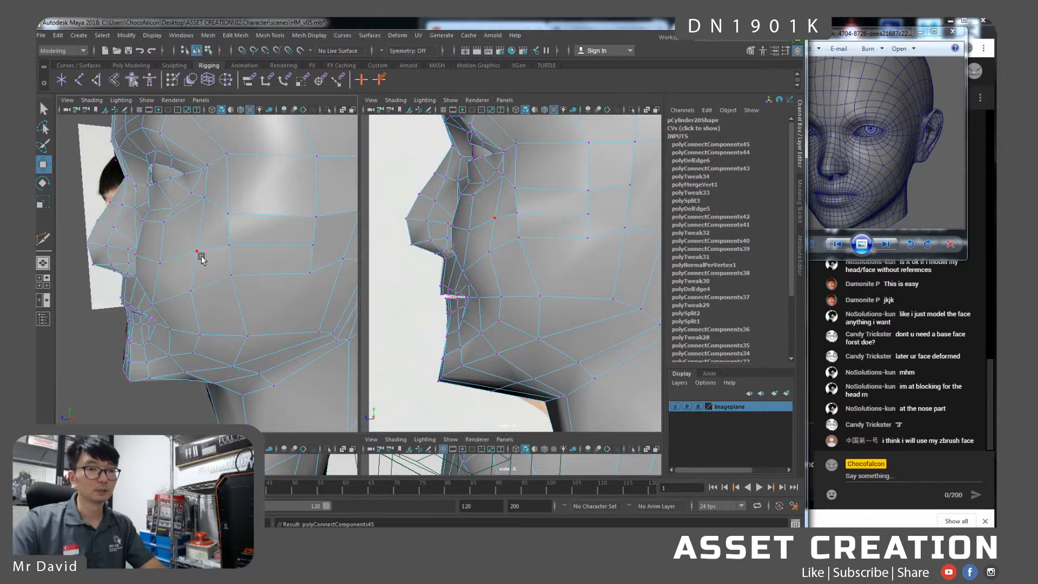
# Show the front view beside the perspective view and turn on the smooth preview for the mirrored head half.
pyautogui.keyDown('alt'); pyautogui.moveTo(236, 256); pyautogui.dragTo(270, 249); pyautogui.keyUp('alt')
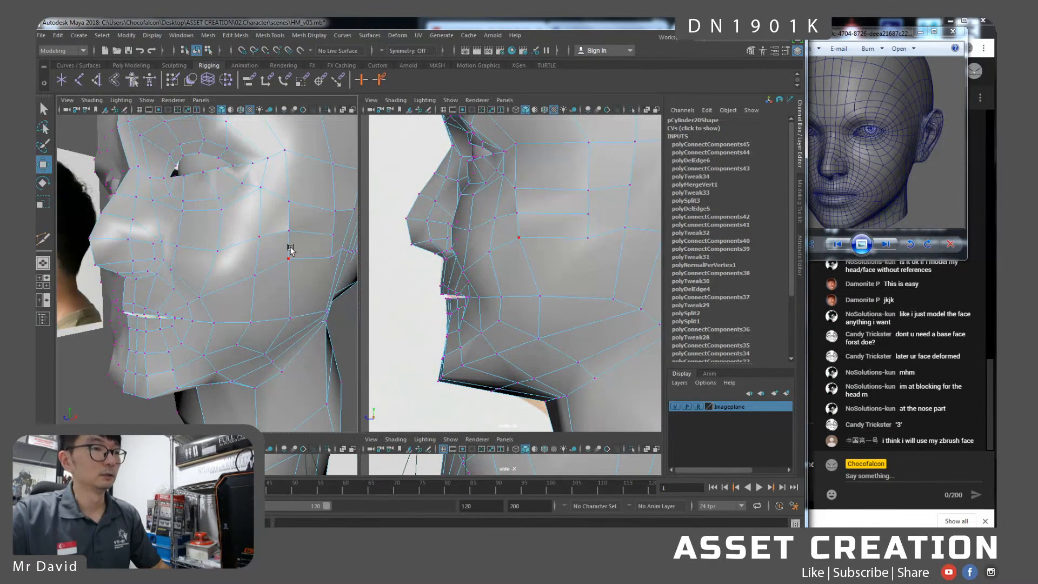
pyautogui.press('space')
pyautogui.click(487, 262)
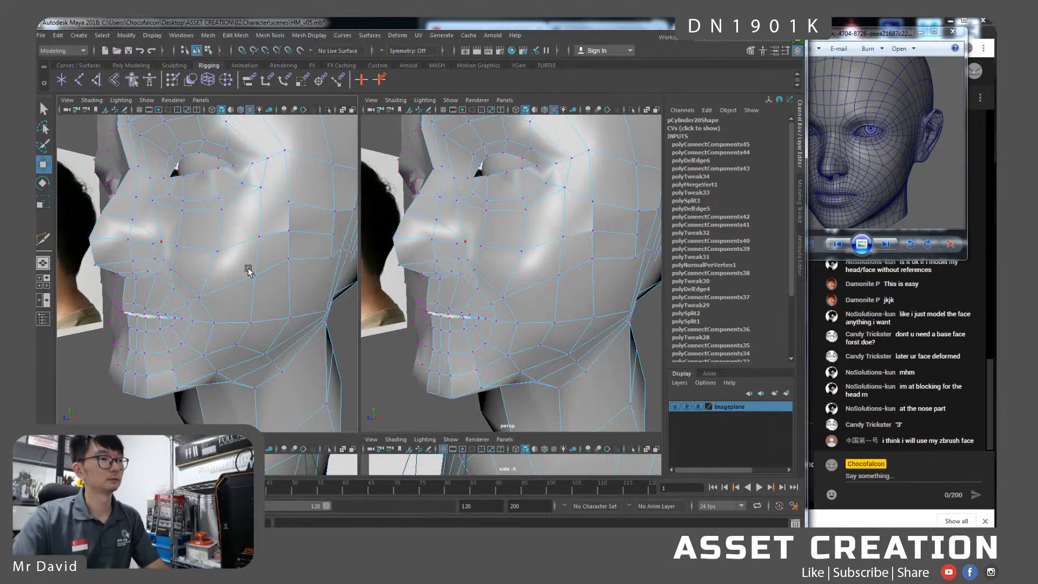
pyautogui.moveTo(245, 286); pyautogui.dragTo(245, 287)
pyautogui.press('space')
pyautogui.moveTo(245, 286); pyautogui.dragTo(246, 313)
pyautogui.middleClick(512, 271)
pyautogui.click(512, 271)
pyautogui.press('3')
pyautogui.keyDown('alt'); pyautogui.moveTo(514, 288); pyautogui.dragTo(542, 302); pyautogui.keyUp('alt')
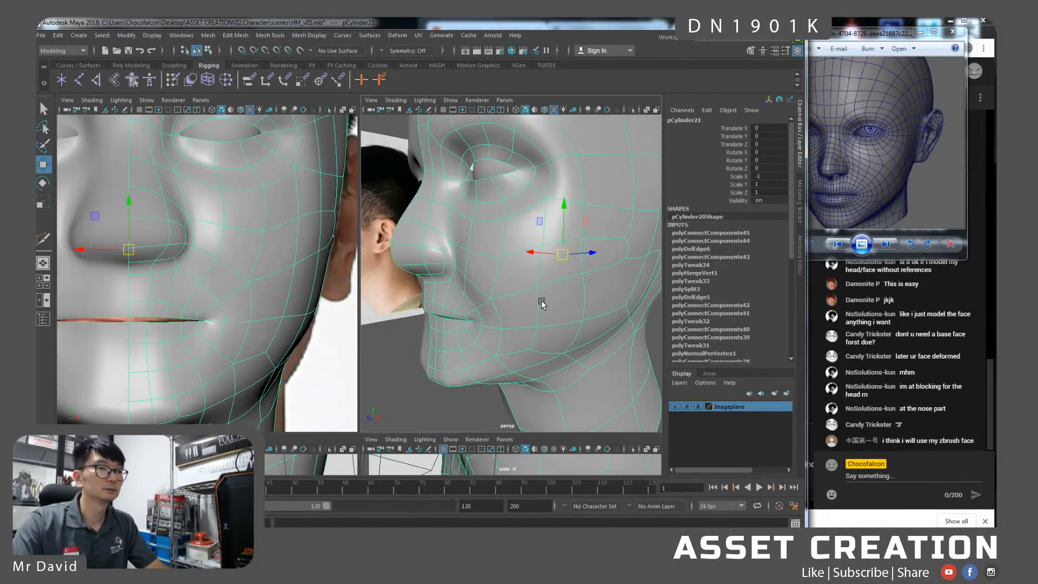
# Examine the smoothed jaw, chin and mouth area from several angles in the perspective view.
pyautogui.keyDown('alt'); pyautogui.moveTo(542, 302); pyautogui.dragTo(523, 329, button='right'); pyautogui.keyUp('alt')
pyautogui.keyDown('alt'); pyautogui.moveTo(495, 330); pyautogui.dragTo(513, 316); pyautogui.keyUp('alt')
pyautogui.click(487, 347)
pyautogui.click(512, 319)
pyautogui.keyDown('alt'); pyautogui.moveTo(507, 332); pyautogui.dragTo(507, 287, button='middle'); pyautogui.keyUp('alt')
pyautogui.keyDown('alt'); pyautogui.moveTo(507, 286); pyautogui.dragTo(522, 371, button='right'); pyautogui.keyUp('alt')
pyautogui.keyDown('alt'); pyautogui.moveTo(521, 370); pyautogui.dragTo(505, 280); pyautogui.keyUp('alt')
# Enlarge the perspective view for vertex editing and undo the last vertex move.
pyautogui.moveTo(505, 269); pyautogui.dragTo(471, 267, button='right')
pyautogui.press('space')
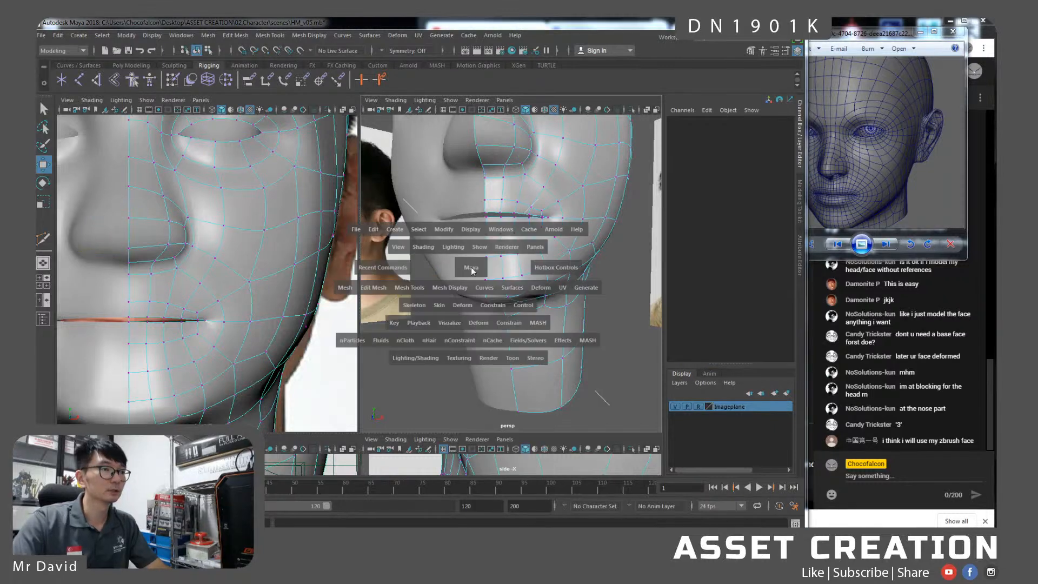
pyautogui.moveTo(342, 300); pyautogui.dragTo(450, 300)
pyautogui.hotkey('ctrl', 'z')
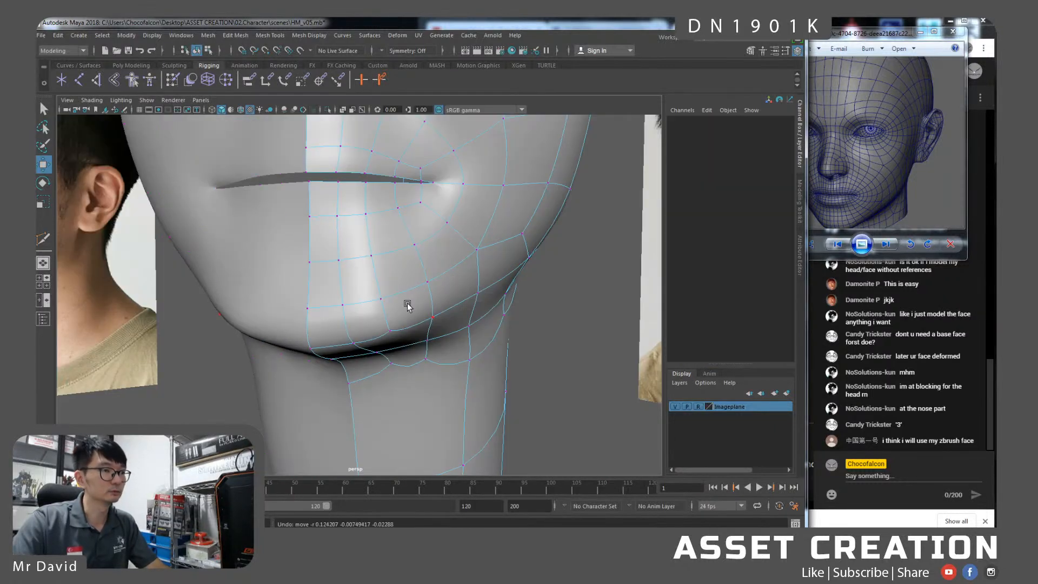
# Select the vertices at the chin's lower edge and compare the unsmoothed and smoothed shape of the head half.
pyautogui.keyDown('alt'); pyautogui.moveTo(346, 313); pyautogui.dragTo(432, 318, button='middle'); pyautogui.keyUp('alt')
pyautogui.keyDown('alt'); pyautogui.moveTo(432, 318); pyautogui.dragTo(406, 244, button='right'); pyautogui.keyUp('alt')
pyautogui.keyDown('alt'); pyautogui.moveTo(406, 244); pyautogui.dragTo(397, 316); pyautogui.keyUp('alt')
pyautogui.click(440, 307)
pyautogui.press('q')
pyautogui.press('w')
pyautogui.press('1')
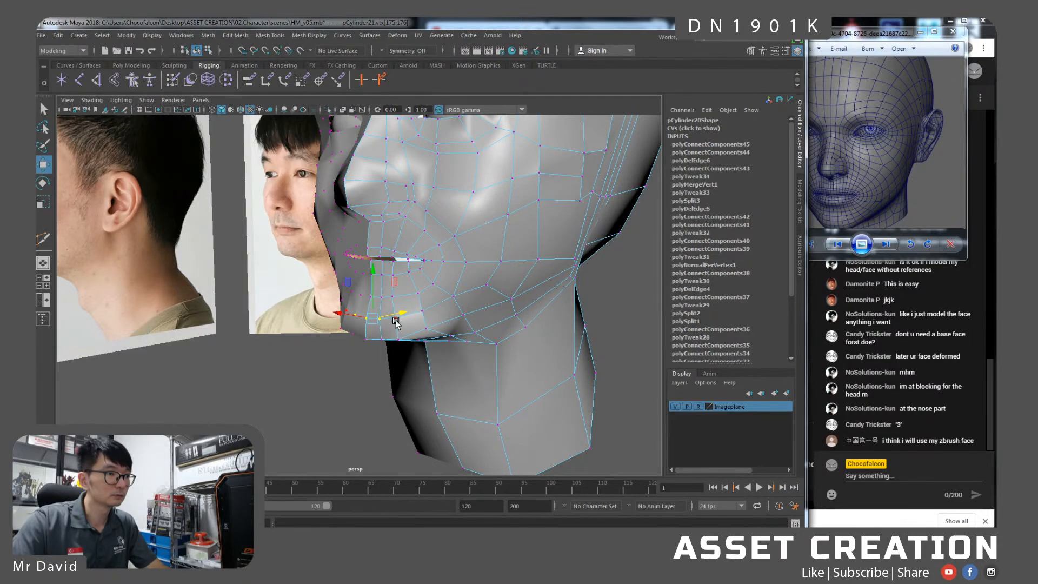
pyautogui.press('3')
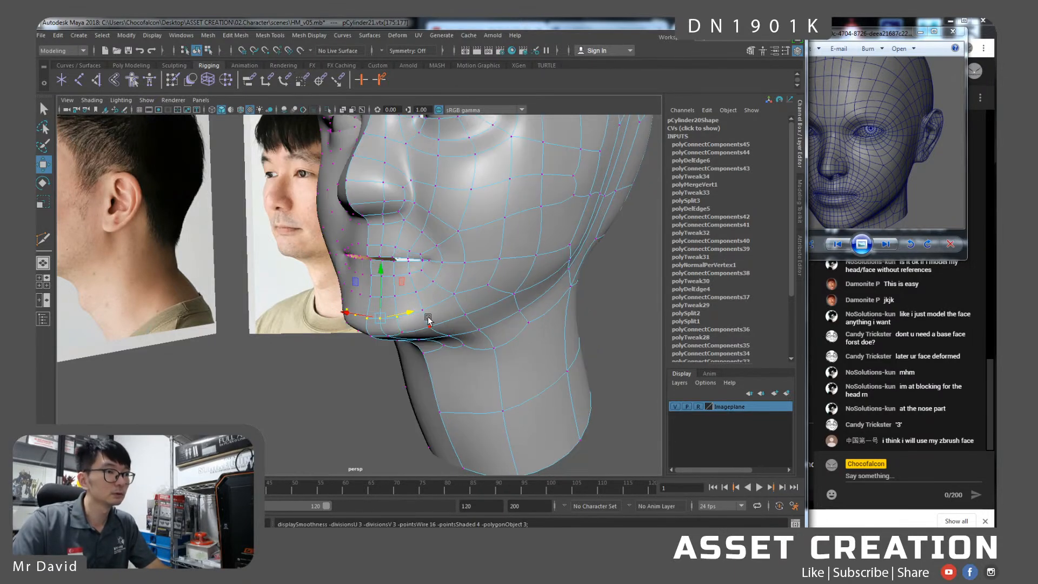
# Select two vertices beside the chin, inspect them from below, and undo the last two changes.
pyautogui.click(424, 310)
pyautogui.keyDown('shift'); pyautogui.click(430, 328); pyautogui.keyUp('shift')
pyautogui.keyDown('alt'); pyautogui.moveTo(432, 330); pyautogui.dragTo(471, 282); pyautogui.keyUp('alt')
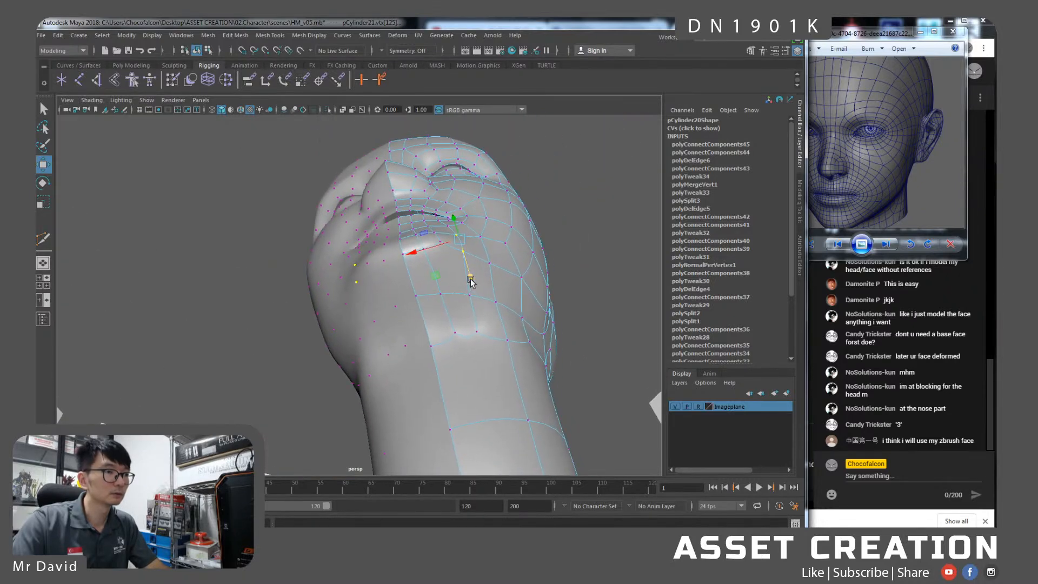
pyautogui.hotkey('ctrl', 'z')
pyautogui.hotkey('ctrl', 'z')
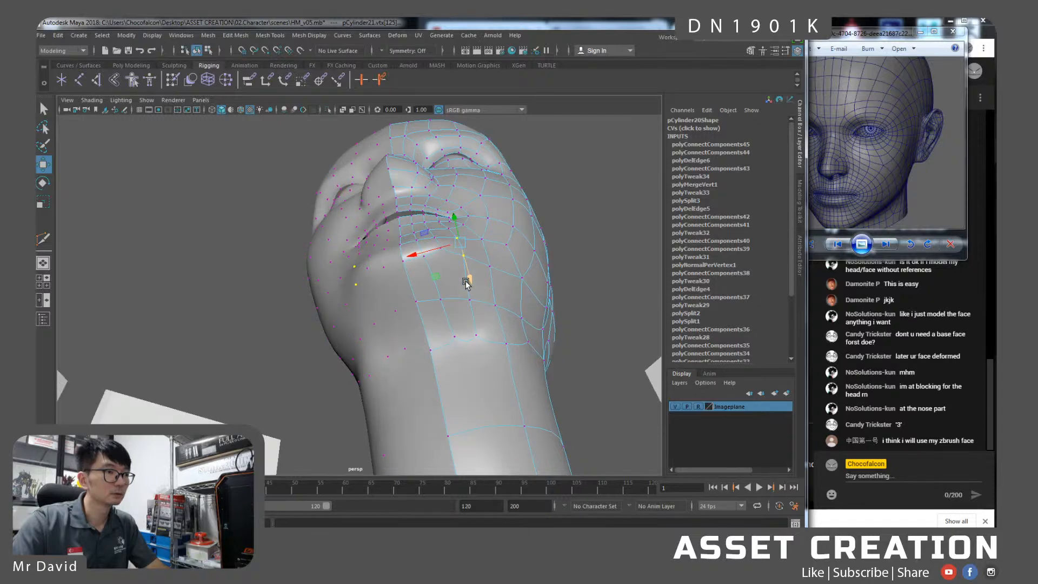
# Show the chin in the side view with X-ray shading and smooth preview turned on over the reference photo.
pyautogui.moveTo(425, 257); pyautogui.dragTo(406, 323)
pyautogui.click(369, 322)
pyautogui.press('space')
pyautogui.keyDown('alt'); pyautogui.moveTo(293, 357); pyautogui.dragTo(319, 258, button='middle'); pyautogui.keyUp('alt')
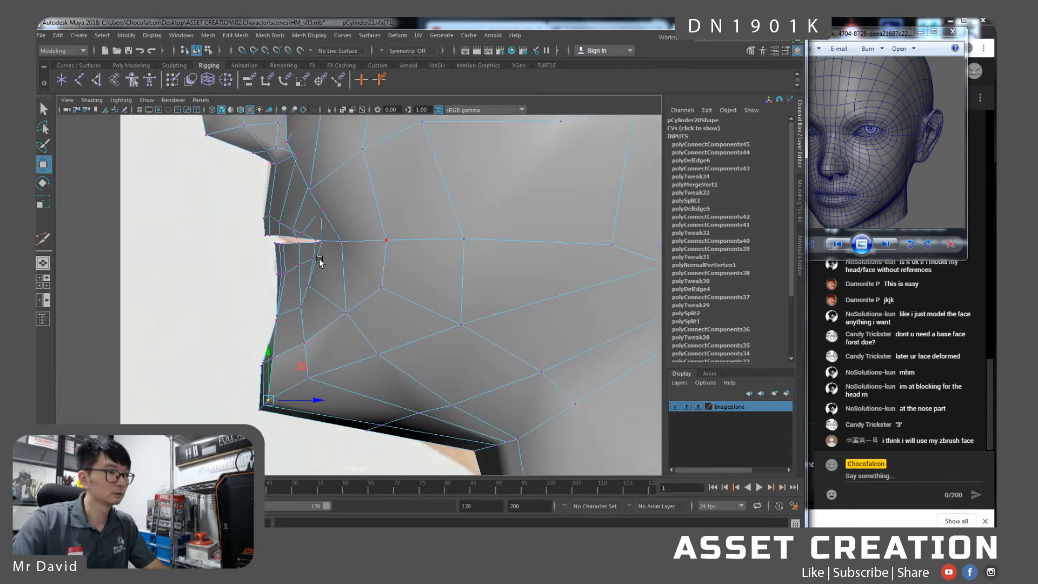
pyautogui.click(343, 110)
pyautogui.press('3')
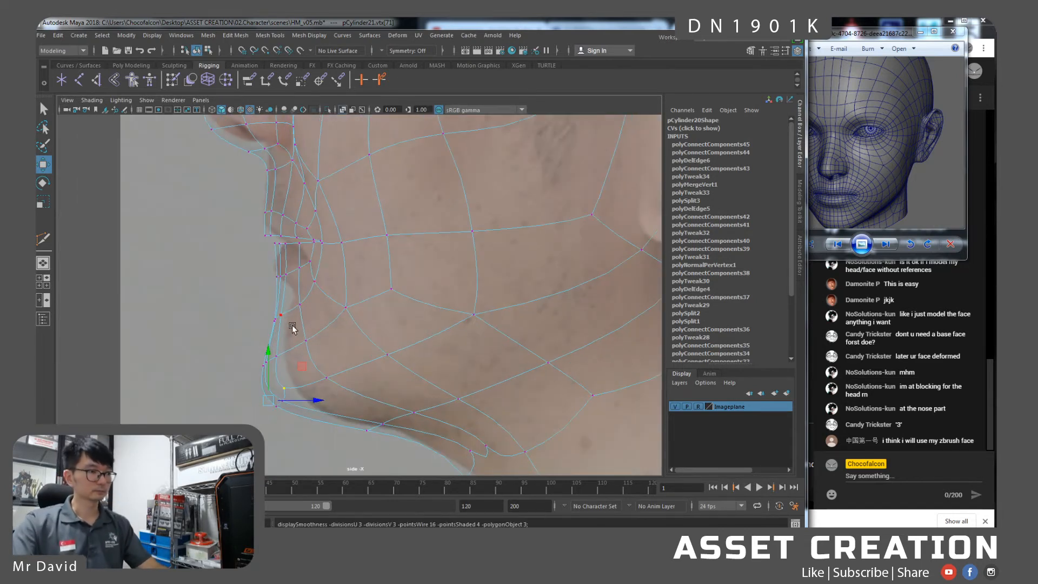
# Select the chin's bottom vertices in the side view and turn off the smooth preview to compare them with the reference profile.
pyautogui.keyDown('alt'); pyautogui.moveTo(332, 300); pyautogui.dragTo(310, 290, button='middle'); pyautogui.keyUp('alt')
pyautogui.click(294, 367)
pyautogui.moveTo(261, 407); pyautogui.dragTo(262, 405)
pyautogui.keyDown('alt'); pyautogui.moveTo(261, 406); pyautogui.dragTo(259, 350, button='middle'); pyautogui.keyUp('alt')
pyautogui.scroll(-10, 356, 410)
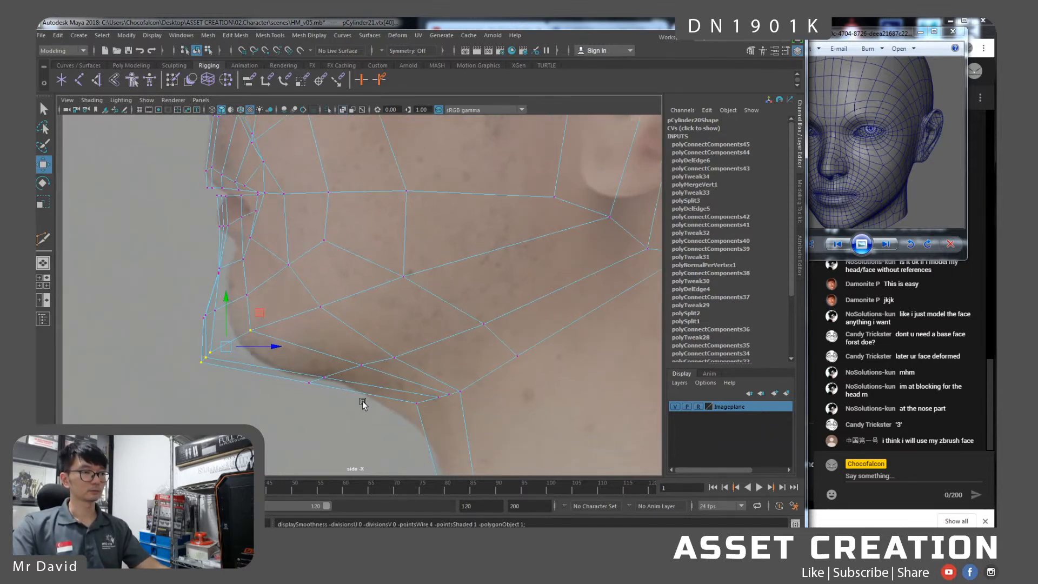
pyautogui.scroll(8, 374, 258)
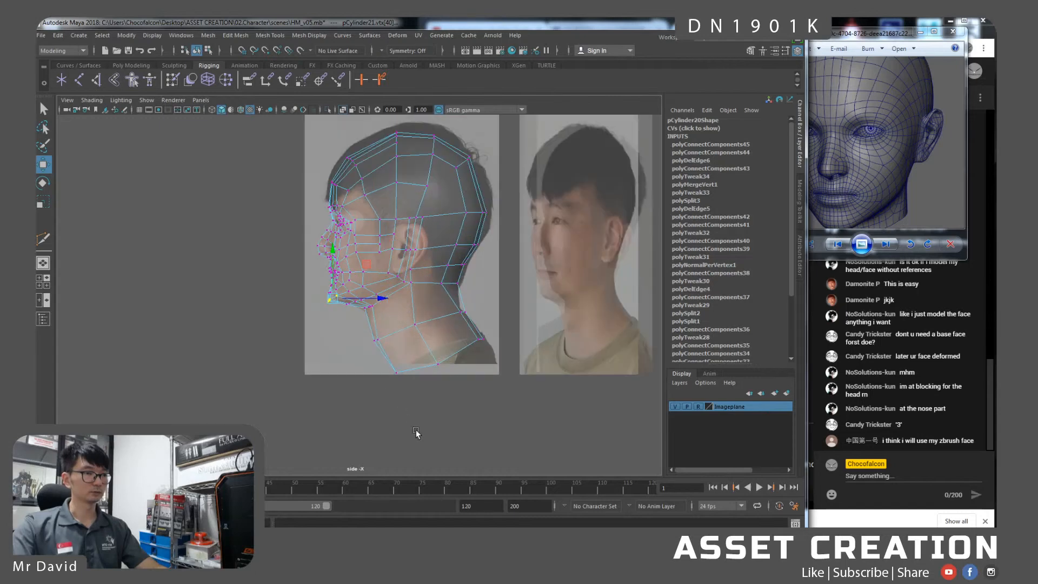
pyautogui.scroll(2, 356, 353)
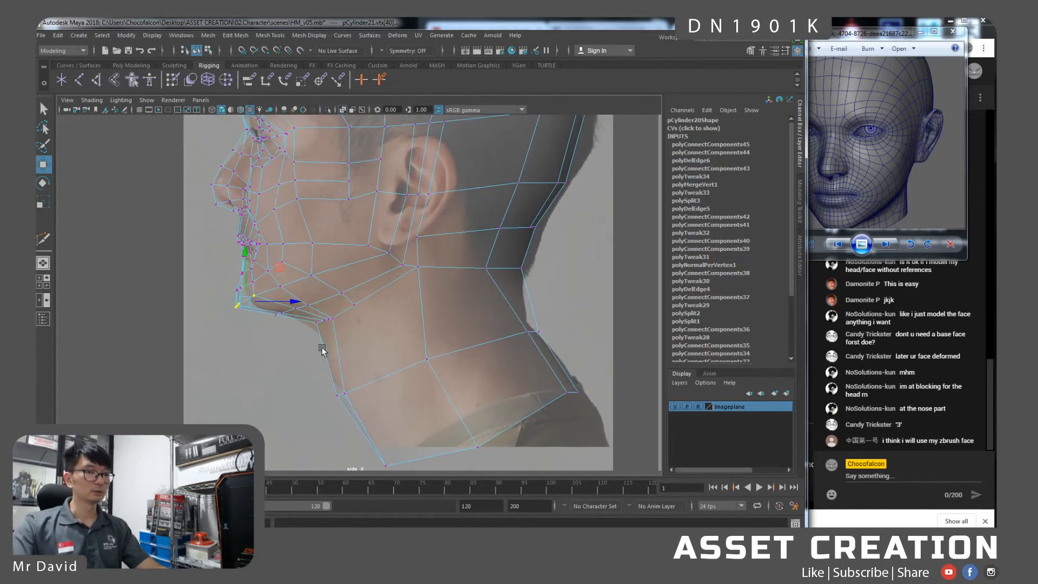
# Move the chin-tip and lower-jaw vertices onto the chin outline of the side reference photo.
pyautogui.moveTo(303, 313); pyautogui.dragTo(303, 311)
pyautogui.moveTo(358, 287); pyautogui.dragTo(282, 320)
pyautogui.keyDown('alt'); pyautogui.moveTo(312, 260); pyautogui.dragTo(310, 285, button='right'); pyautogui.keyUp('alt')
pyautogui.moveTo(290, 264); pyautogui.dragTo(262, 277)
pyautogui.keyDown('shift'); pyautogui.moveTo(258, 312); pyautogui.dragTo(223, 305); pyautogui.keyUp('shift')
pyautogui.moveTo(302, 261); pyautogui.dragTo(323, 267)
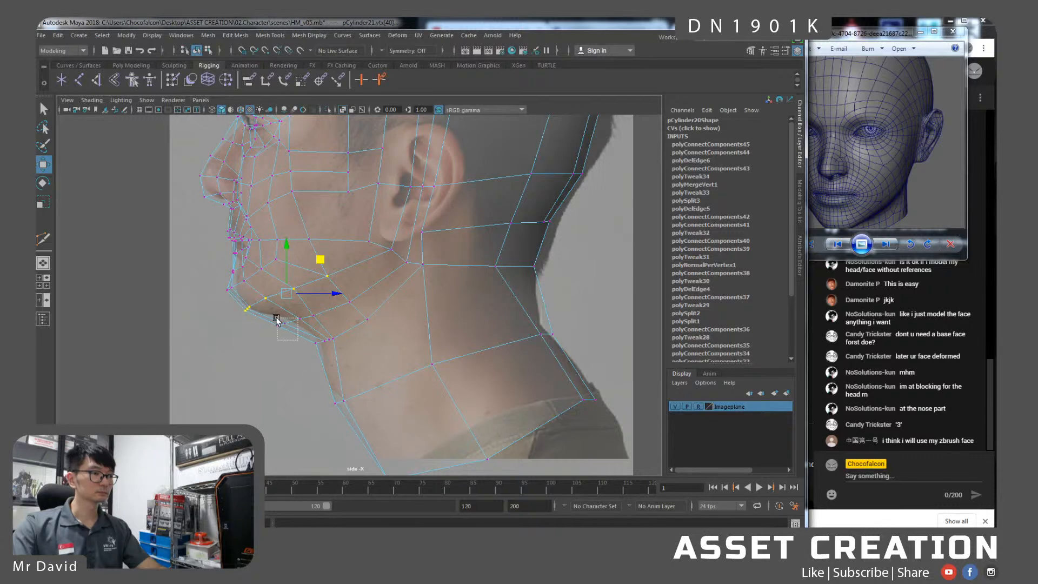
# Move the vertex under the chin onto the reference outline and select its neighbour on the jaw's underside.
pyautogui.moveTo(276, 317); pyautogui.dragTo(276, 317)
pyautogui.keyDown('alt'); pyautogui.moveTo(277, 319); pyautogui.dragTo(300, 344, button='right'); pyautogui.keyUp('alt')
pyautogui.moveTo(309, 295); pyautogui.dragTo(318, 285)
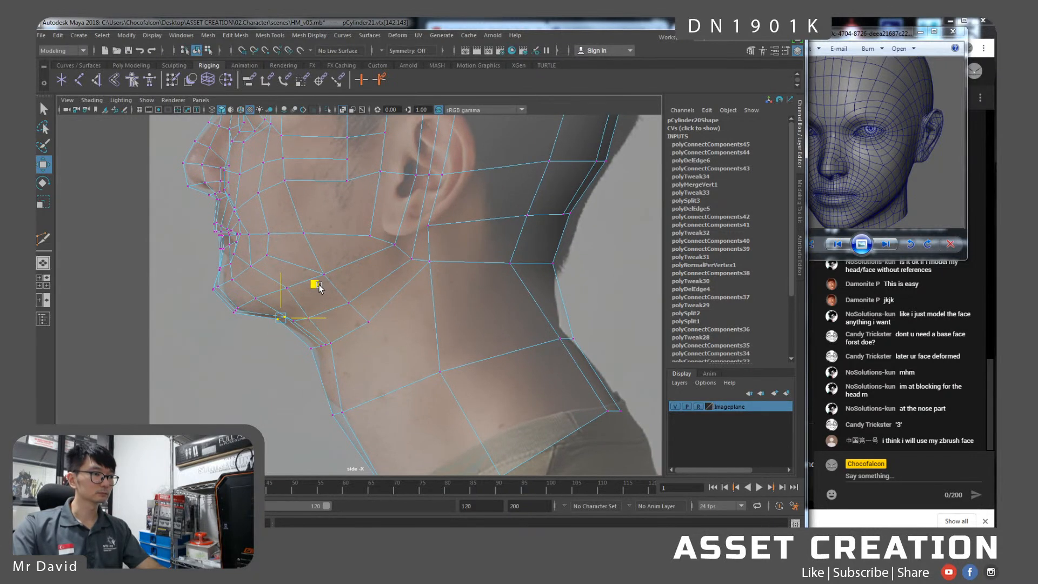
pyautogui.keyDown('alt'); pyautogui.moveTo(272, 300); pyautogui.dragTo(294, 357, button='right'); pyautogui.keyUp('alt')
pyautogui.click(289, 342)
pyautogui.click(286, 325)
pyautogui.click(302, 322)
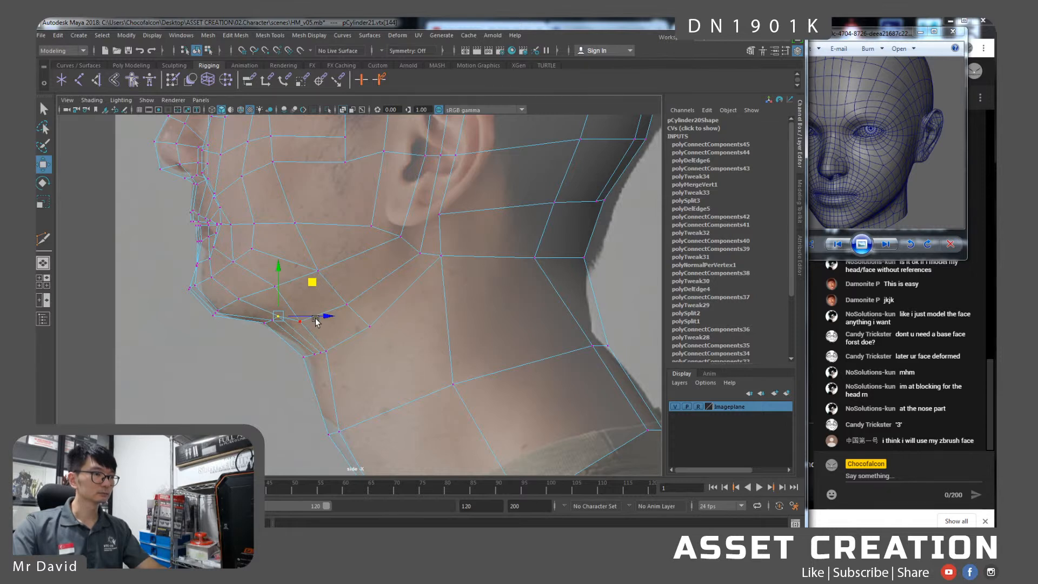
# Reposition the inner vertices under the jaw, and shift the row where jaw meets throat toward the reference contour.
pyautogui.moveTo(337, 293); pyautogui.dragTo(328, 280, button='middle')
pyautogui.click(357, 304)
pyautogui.moveTo(379, 274); pyautogui.dragTo(366, 264)
pyautogui.moveTo(381, 319); pyautogui.dragTo(299, 370)
pyautogui.moveTo(370, 312); pyautogui.dragTo(365, 300)
# Fine-tune the outermost under-chin and upper-throat vertices to sit on the reference profile.
pyautogui.keyDown('alt'); pyautogui.moveTo(281, 338); pyautogui.dragTo(349, 336, button='middle'); pyautogui.keyUp('alt')
pyautogui.keyDown('alt'); pyautogui.moveTo(350, 336); pyautogui.dragTo(367, 397, button='right'); pyautogui.keyUp('alt')
pyautogui.scroll(2, 345, 375)
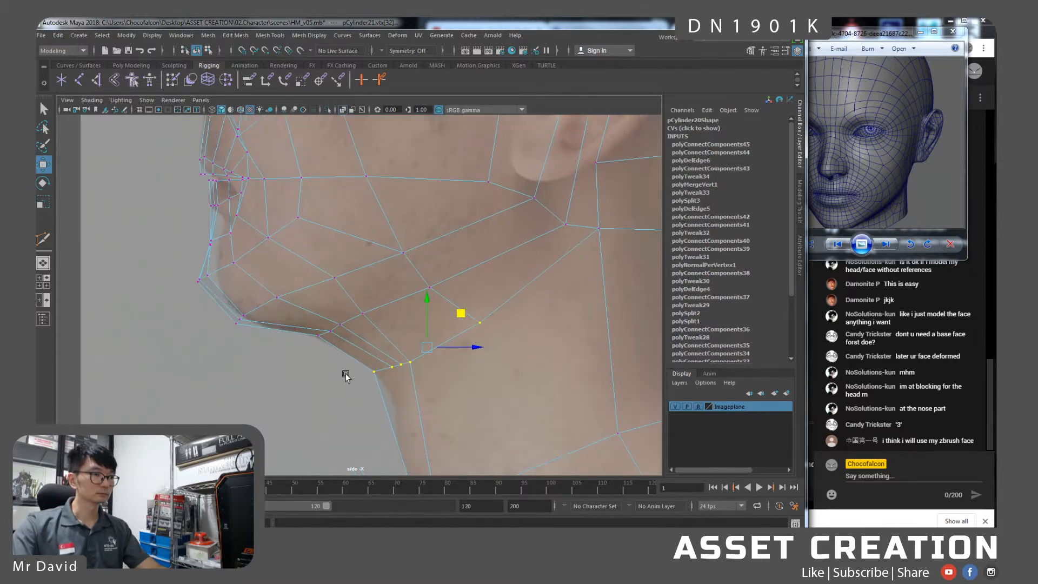
pyautogui.click(330, 334)
pyautogui.moveTo(364, 297); pyautogui.dragTo(357, 301)
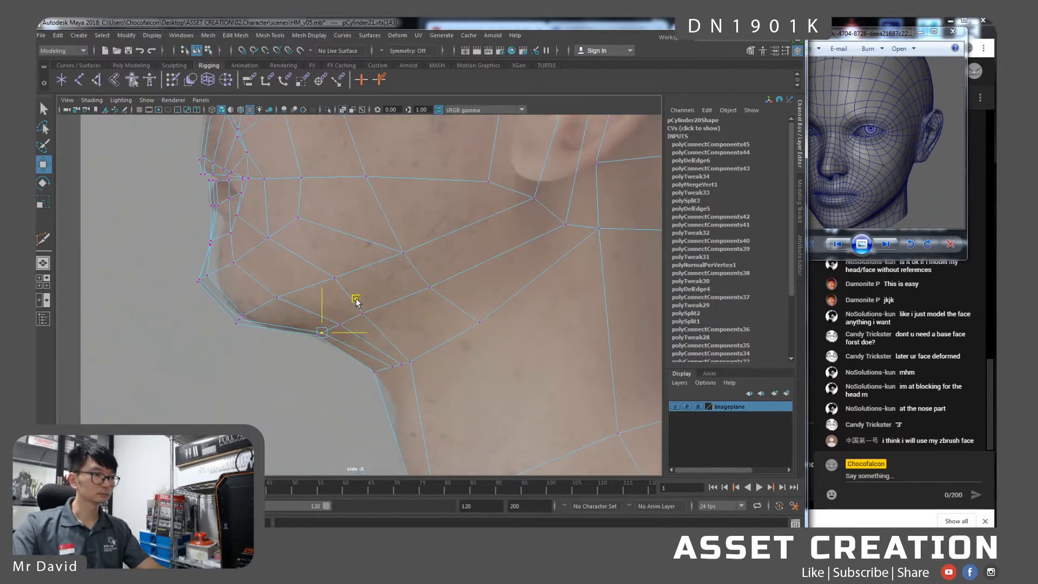
pyautogui.click(377, 371)
pyautogui.moveTo(410, 337)
pyautogui.mouseDown()
pyautogui.moveTo(426, 336)
pyautogui.moveTo(418, 343)
pyautogui.mouseUp()
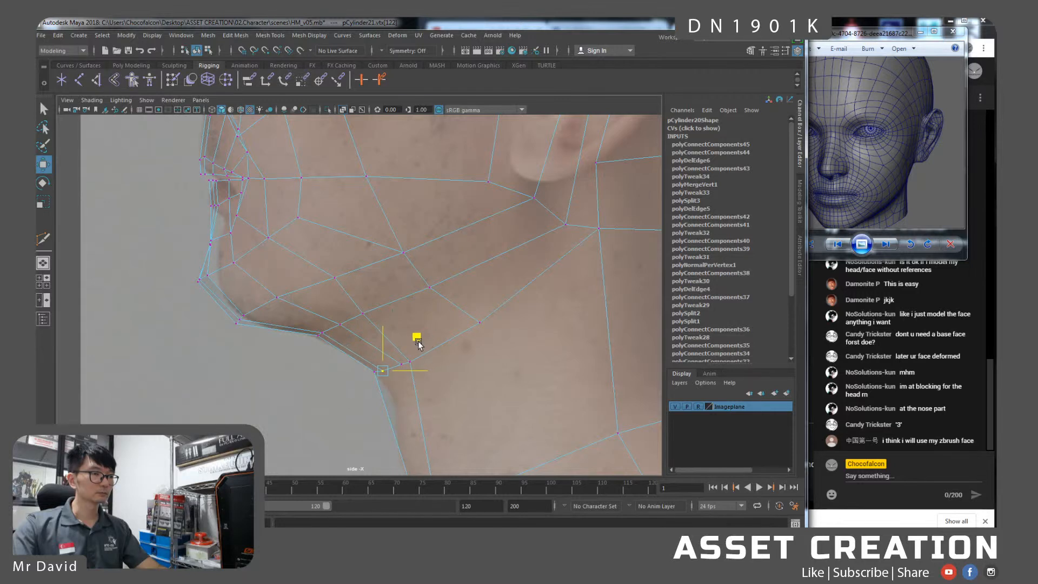
# Nudge the second row of under-jaw and throat vertices to space them evenly behind the profile edge.
pyautogui.click(341, 325)
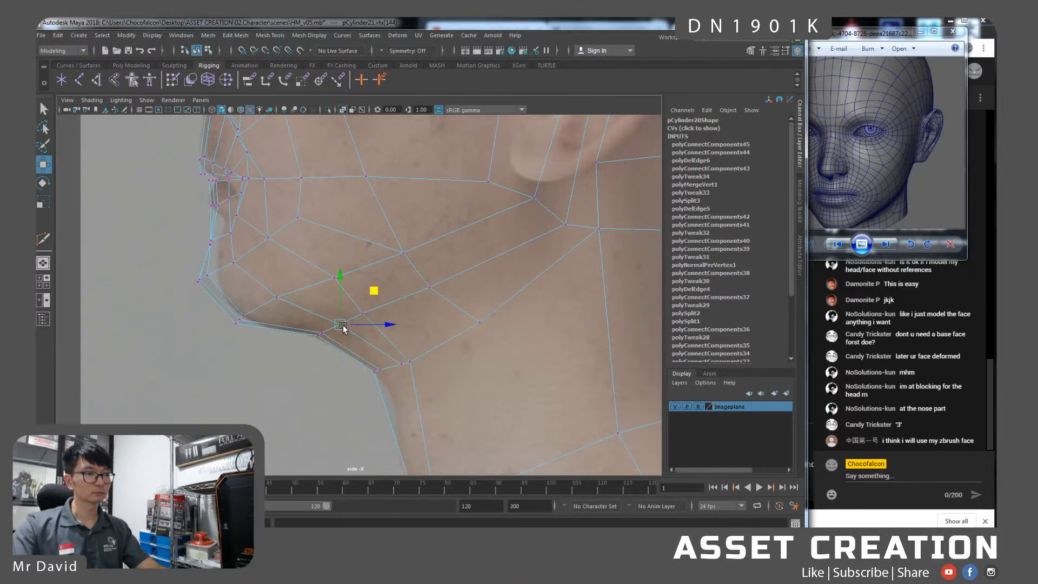
pyautogui.keyDown('shift'); pyautogui.click(400, 367); pyautogui.keyUp('shift')
pyautogui.moveTo(402, 311); pyautogui.dragTo(402, 314)
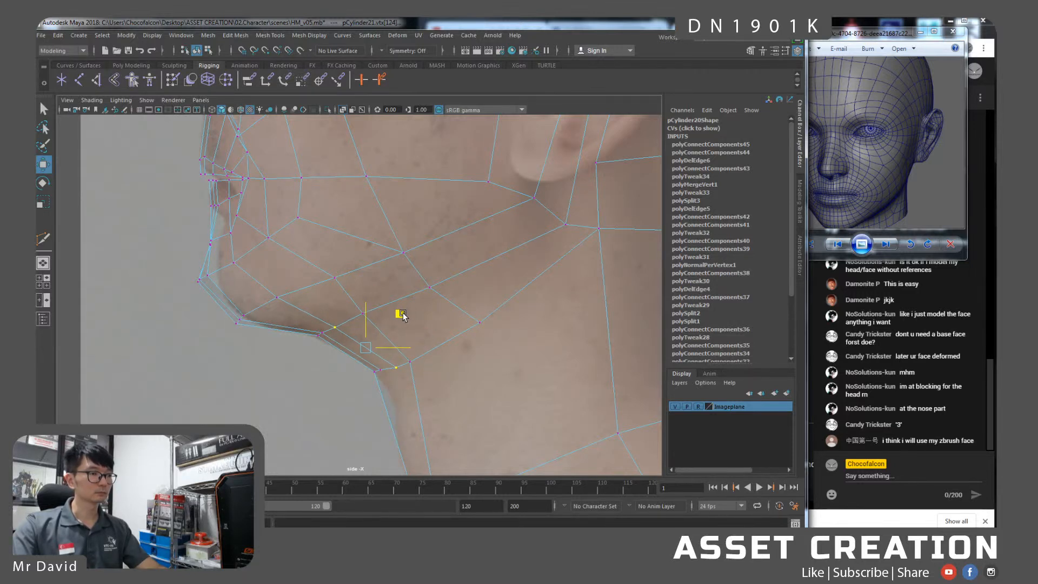
pyautogui.click(411, 367)
pyautogui.click(383, 326)
pyautogui.moveTo(444, 331); pyautogui.dragTo(453, 327)
# Delete the lowest ring of neck faces from the head half in the perspective view.
pyautogui.scroll(-4, 484, 337)
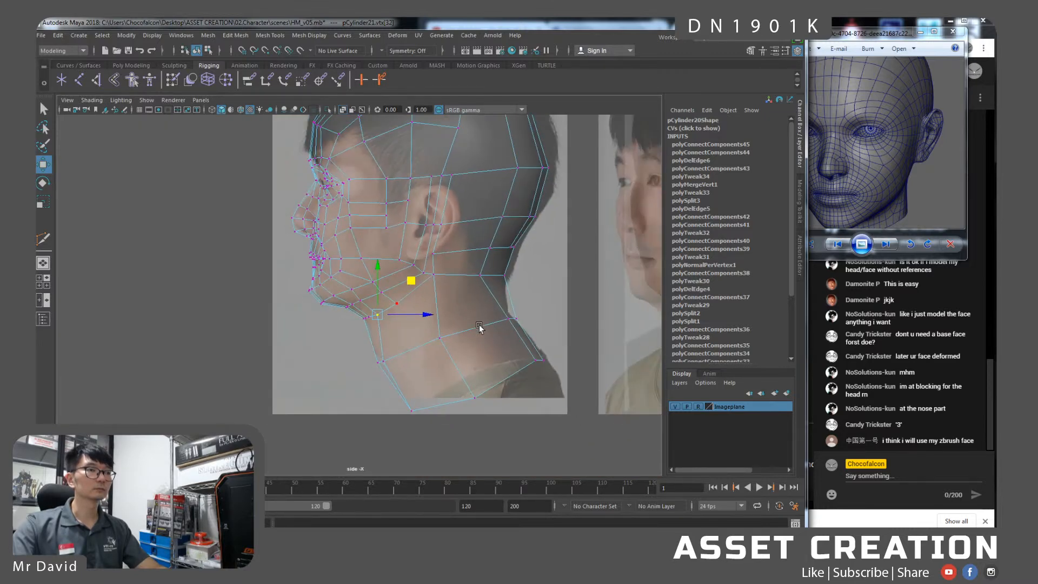
pyautogui.click(399, 377)
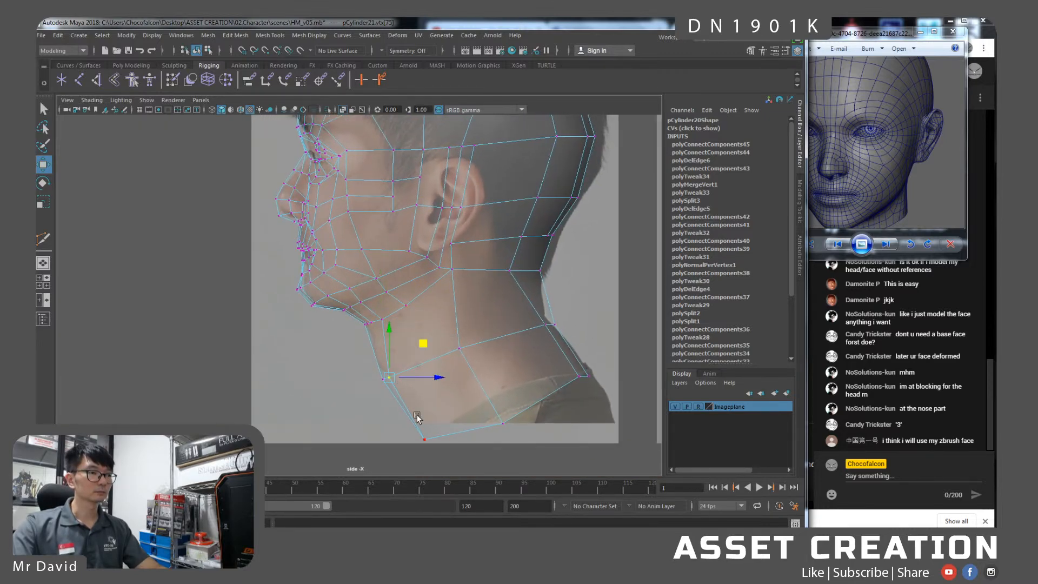
pyautogui.press('space')
pyautogui.moveTo(426, 426); pyautogui.dragTo(426, 390)
pyautogui.keyDown('alt'); pyautogui.moveTo(404, 349); pyautogui.dragTo(463, 321); pyautogui.keyUp('alt')
pyautogui.scroll(-5, 459, 322)
pyautogui.keyDown('alt'); pyautogui.moveTo(399, 311); pyautogui.dragTo(508, 271); pyautogui.keyUp('alt')
pyautogui.moveTo(508, 270); pyautogui.dragTo(508, 354, button='right')
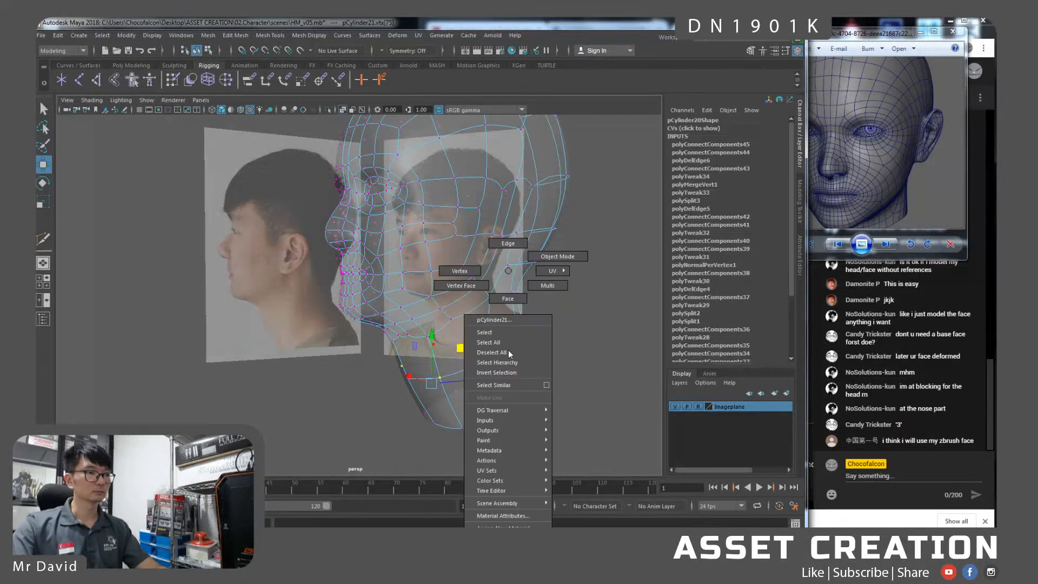
pyautogui.moveTo(508, 282); pyautogui.dragTo(508, 296, button='right')
pyautogui.click(451, 401)
pyautogui.keyDown('shift'); pyautogui.doubleClick(483, 389); pyautogui.keyUp('shift')
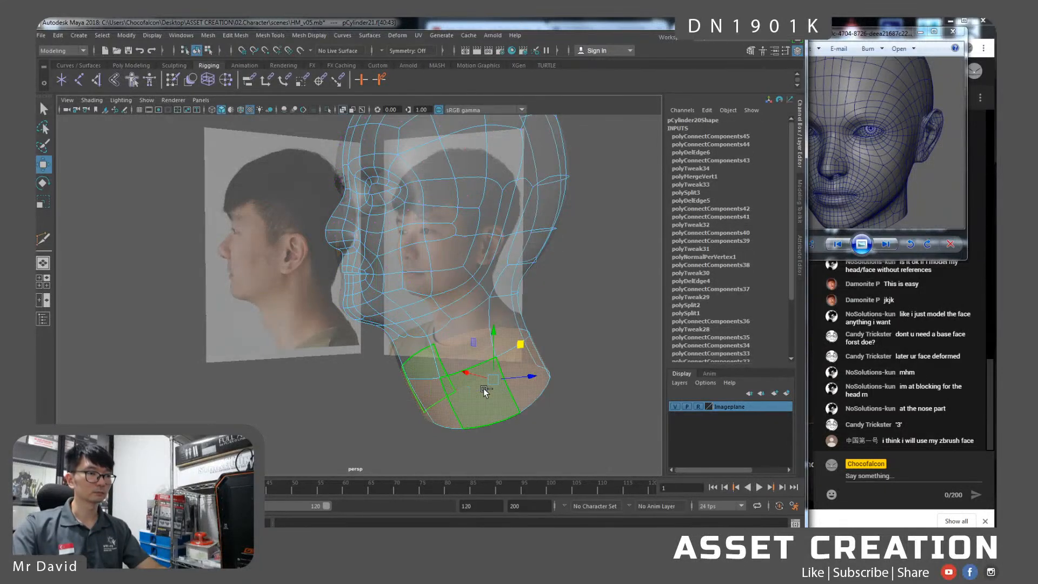
pyautogui.press('Delete')
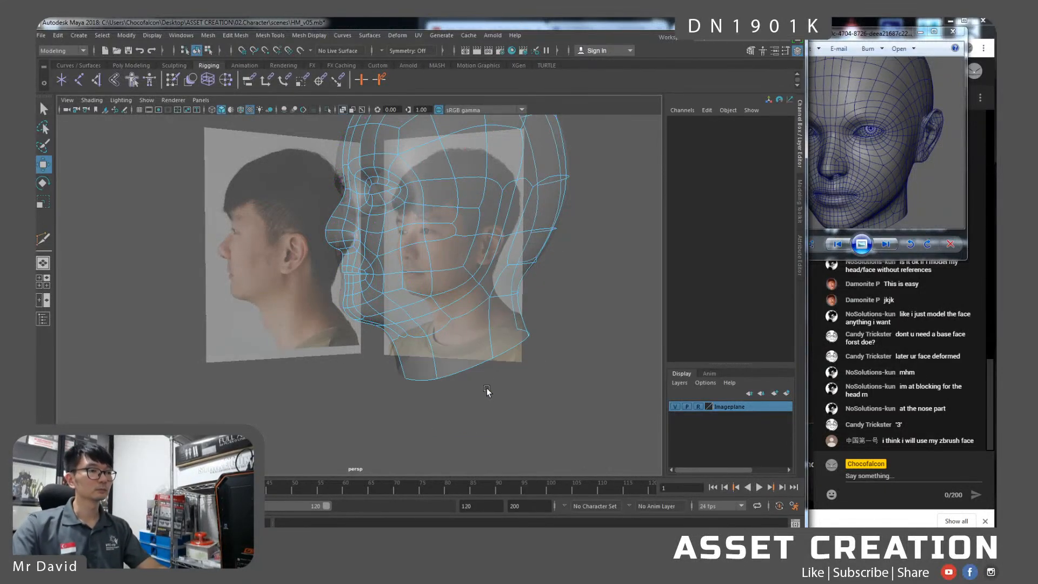
# Turn off X-ray shading, return to object mode and select the head half.
pyautogui.keyDown('alt'); pyautogui.moveTo(410, 281); pyautogui.dragTo(418, 280); pyautogui.keyUp('alt')
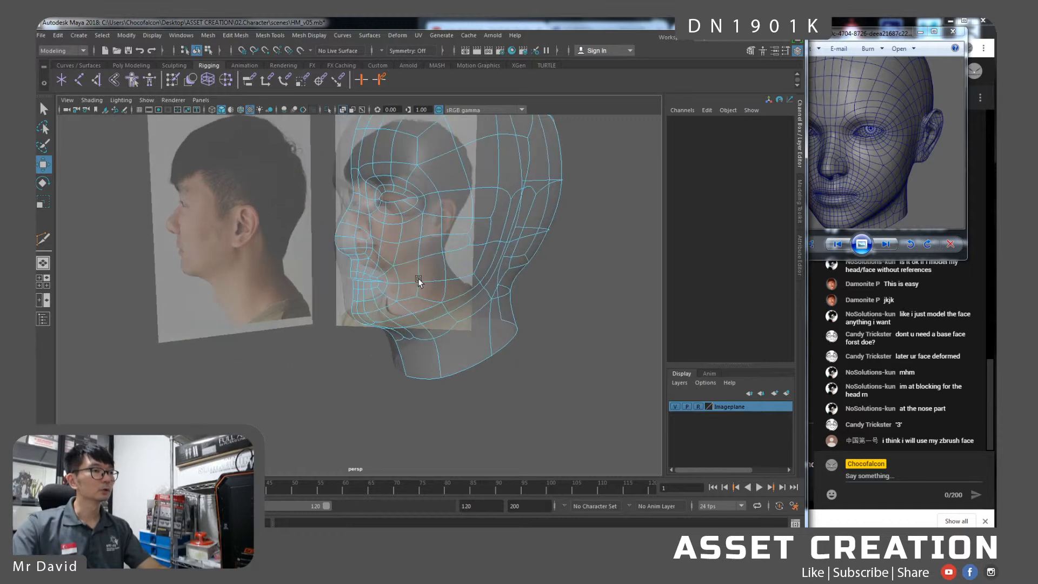
pyautogui.click(343, 111)
pyautogui.moveTo(449, 228); pyautogui.dragTo(486, 214, button='right')
pyautogui.click(546, 354)
pyautogui.keyDown('alt'); pyautogui.moveTo(363, 337); pyautogui.dragTo(453, 372); pyautogui.keyUp('alt')
pyautogui.click(466, 338)
pyautogui.keyDown('alt'); pyautogui.moveTo(466, 338); pyautogui.dragTo(439, 337, button='middle'); pyautogui.keyUp('alt')
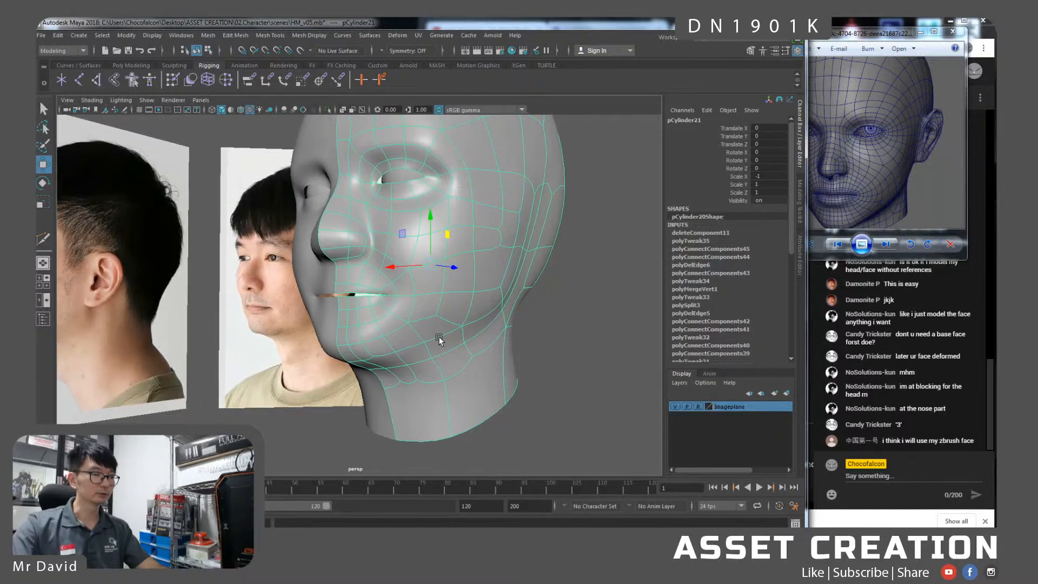
# Select the vertices along the jaw's underside and move them sideways, outward from the centre line.
pyautogui.moveTo(422, 270); pyautogui.dragTo(387, 270, button='right')
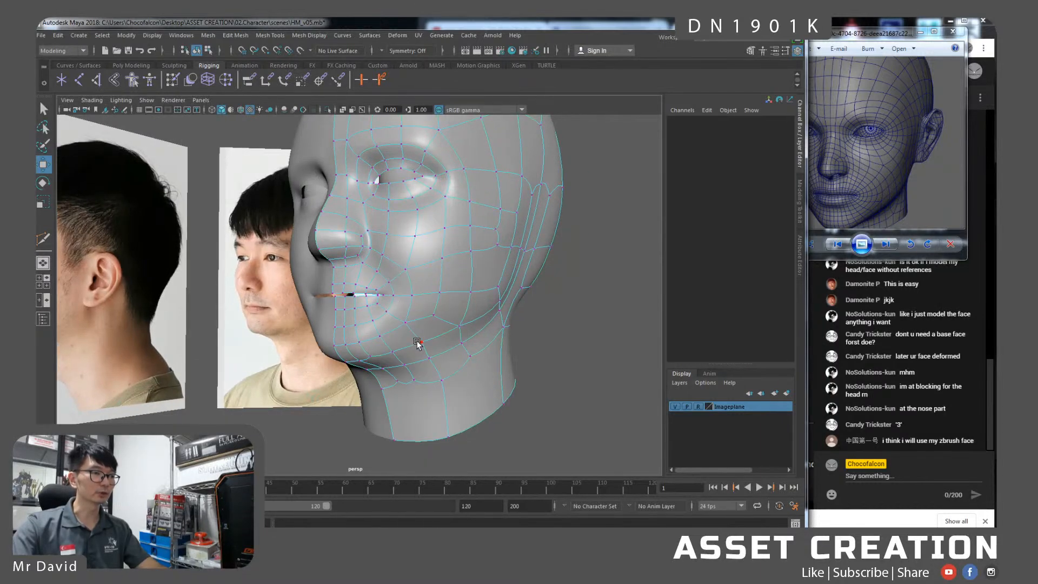
pyautogui.click(417, 340)
pyautogui.keyDown('alt'); pyautogui.moveTo(411, 351); pyautogui.dragTo(428, 307); pyautogui.keyUp('alt')
pyautogui.keyDown('shift'); pyautogui.click(411, 351); pyautogui.keyUp('shift')
pyautogui.keyDown('alt'); pyautogui.moveTo(428, 307); pyautogui.dragTo(433, 332, button='right'); pyautogui.keyUp('alt')
pyautogui.moveTo(443, 299); pyautogui.dragTo(450, 302)
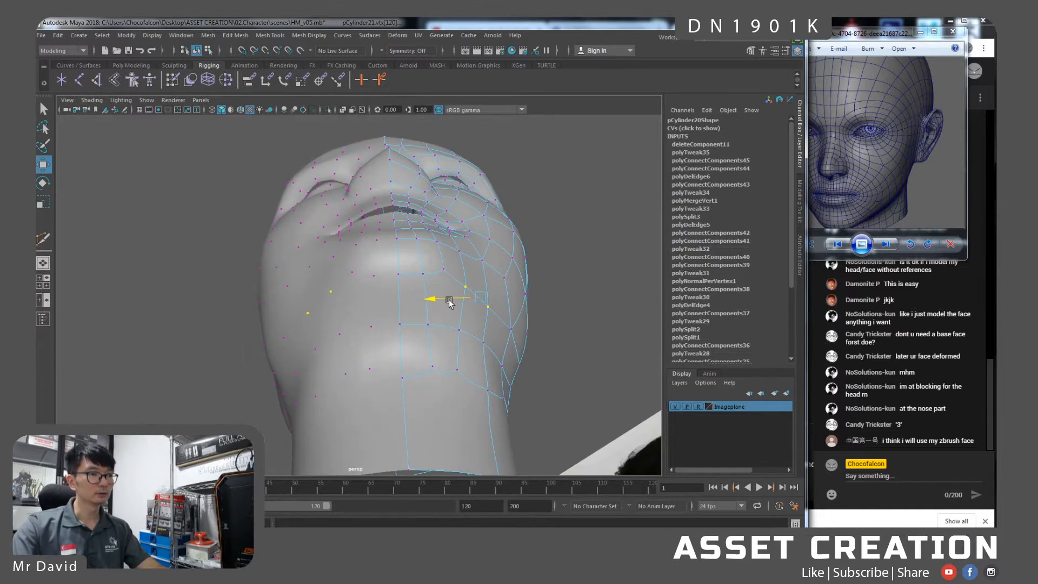
pyautogui.keyDown('shift'); pyautogui.click(504, 333); pyautogui.keyUp('shift')
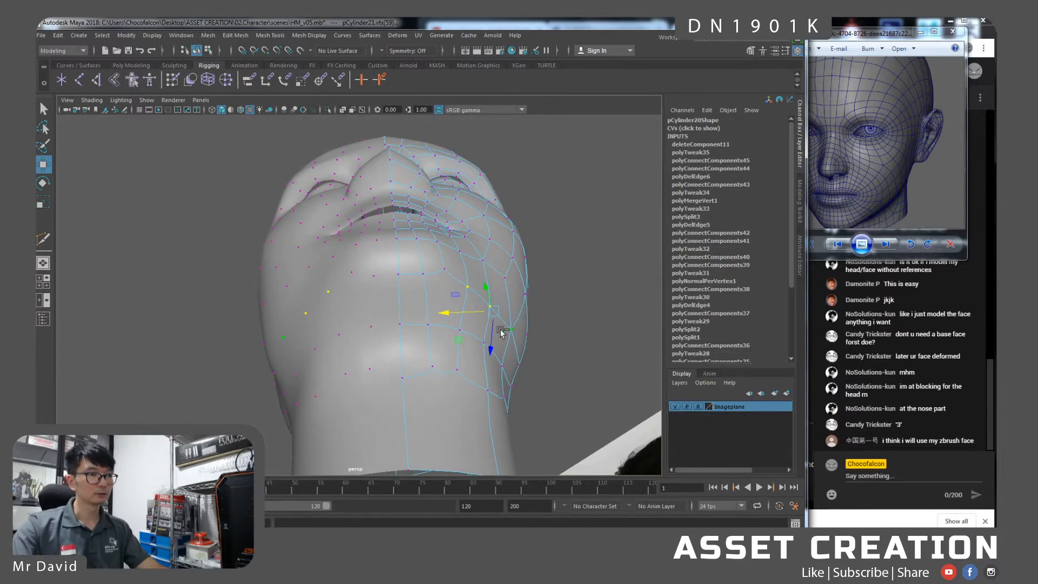
pyautogui.moveTo(468, 312); pyautogui.dragTo(310, 342)
# Refine the selection to the chin's bottom row of vertices and lower it slightly.
pyautogui.keyDown('ctrl'); pyautogui.moveTo(248, 305); pyautogui.dragTo(377, 368); pyautogui.keyUp('ctrl')
pyautogui.click(332, 355)
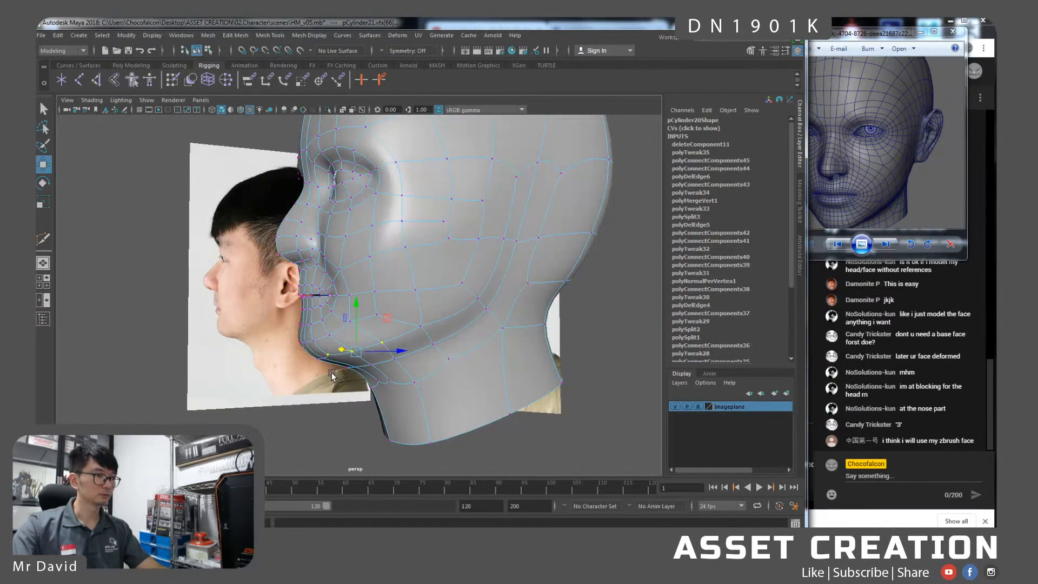
pyautogui.click(309, 351)
pyautogui.keyDown('alt'); pyautogui.moveTo(310, 352); pyautogui.dragTo(325, 373); pyautogui.keyUp('alt')
pyautogui.moveTo(323, 330); pyautogui.dragTo(321, 334)
# Return to the side view and turn on X-ray shading to see the reference face behind the cheek.
pyautogui.press('space')
pyautogui.moveTo(374, 370); pyautogui.dragTo(431, 370)
pyautogui.keyDown('alt'); pyautogui.moveTo(395, 308); pyautogui.dragTo(422, 336, button='middle'); pyautogui.keyUp('alt')
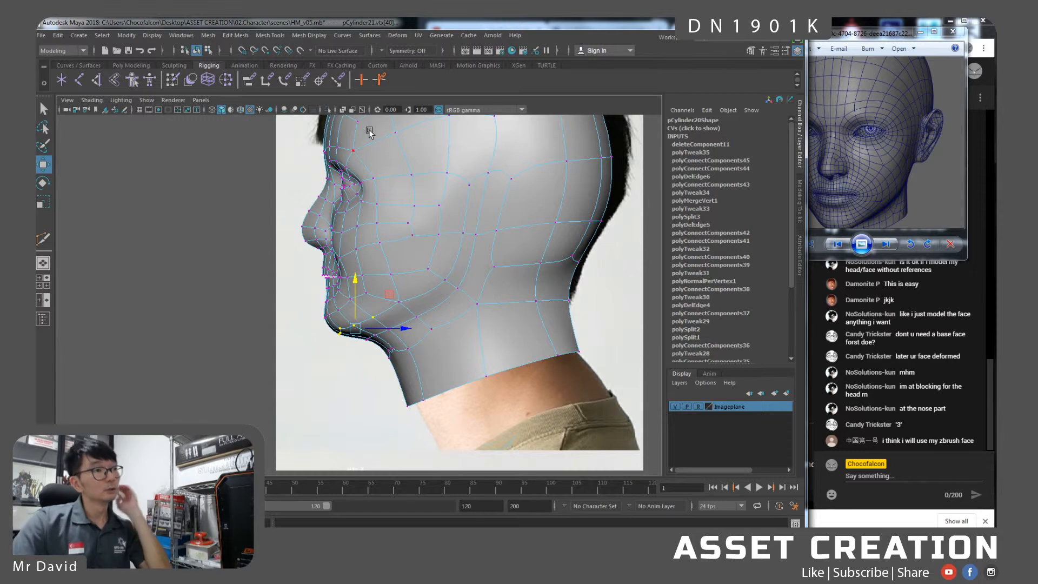
pyautogui.click(343, 111)
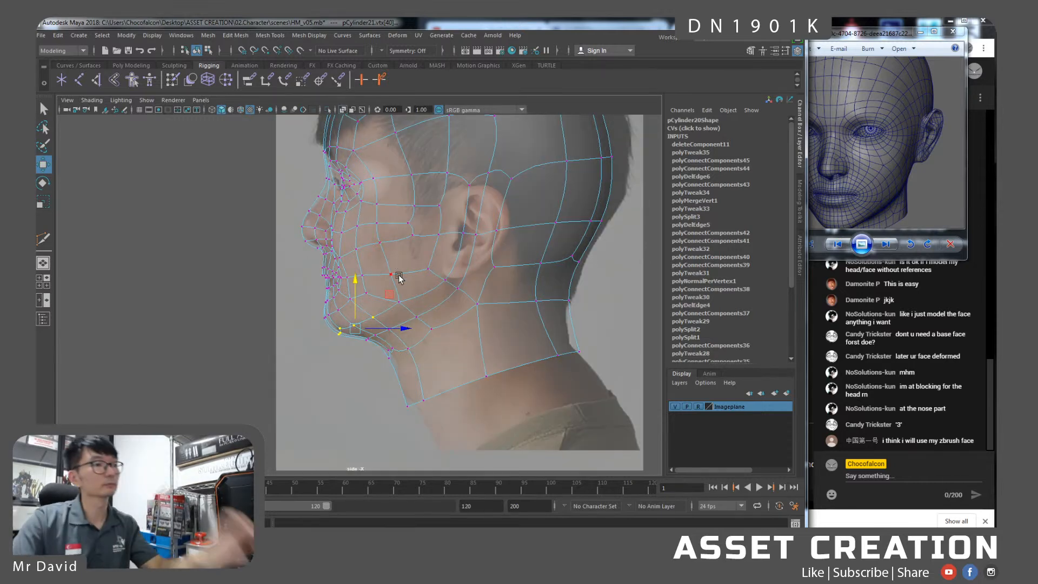
pyautogui.scroll(3, 378, 300)
pyautogui.keyDown('alt'); pyautogui.moveTo(410, 301); pyautogui.dragTo(423, 341, button='middle'); pyautogui.keyUp('alt')
# Straighten the vertical column of four cheek vertices by scaling it flat front to back, and move it toward the ear.
pyautogui.click(420, 344)
pyautogui.keyDown('shift'); pyautogui.click(410, 310); pyautogui.keyUp('shift')
pyautogui.keyDown('shift'); pyautogui.click(394, 246); pyautogui.keyUp('shift')
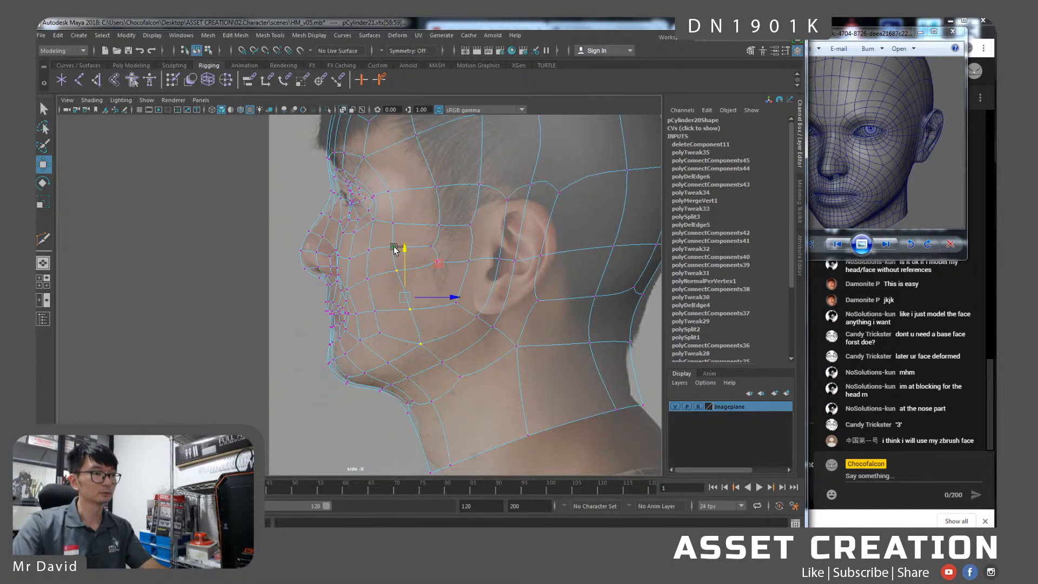
pyautogui.press('r')
pyautogui.moveTo(440, 297); pyautogui.dragTo(359, 290)
pyautogui.press('w')
pyautogui.press('1')
pyautogui.moveTo(453, 301); pyautogui.dragTo(468, 304)
pyautogui.press('3')
pyautogui.scroll(1, 437, 338)
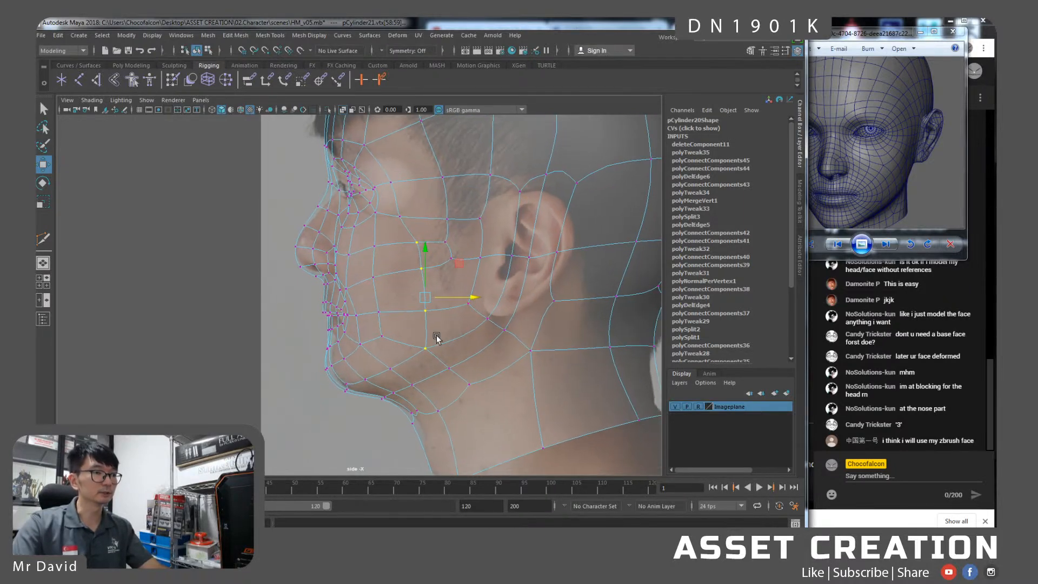
# Turn off the smooth preview and adjust the cheek column's vertices individually, shifting the mouth-level one slightly toward the ear.
pyautogui.press('3')
pyautogui.press('1')
pyautogui.click(427, 249)
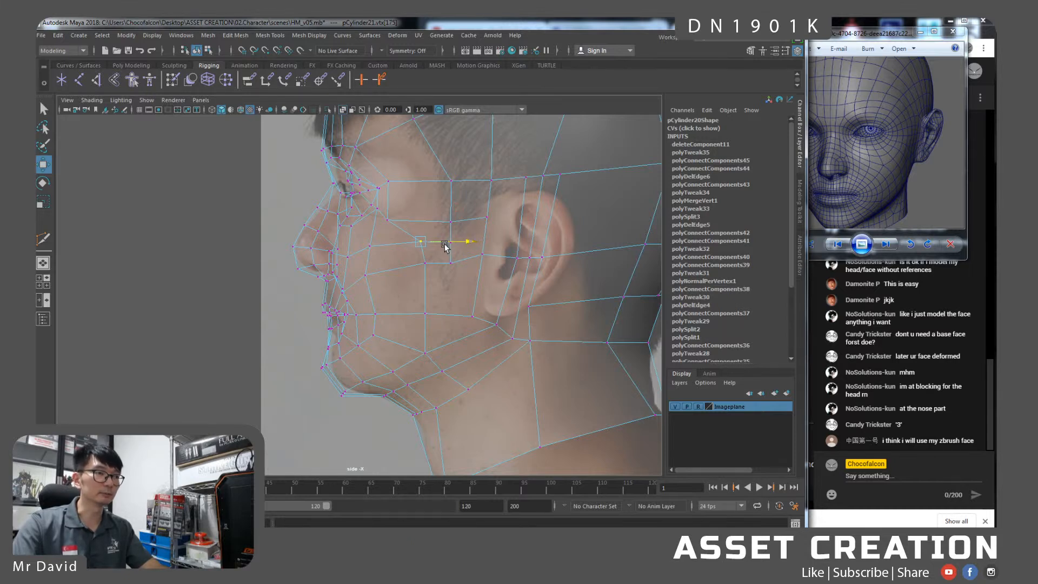
pyautogui.click(427, 265)
pyautogui.click(428, 315)
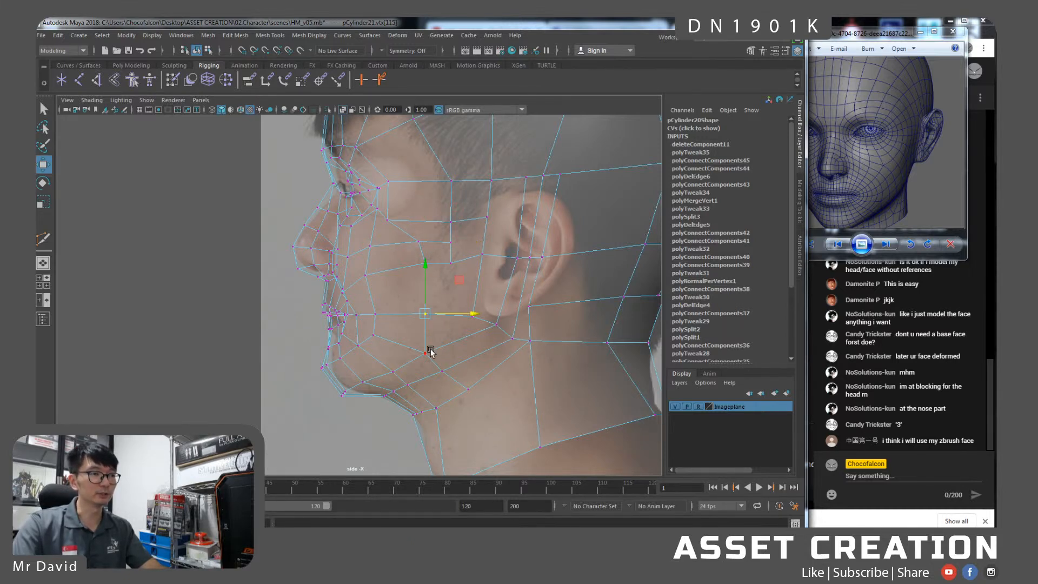
pyautogui.moveTo(457, 317); pyautogui.dragTo(463, 318)
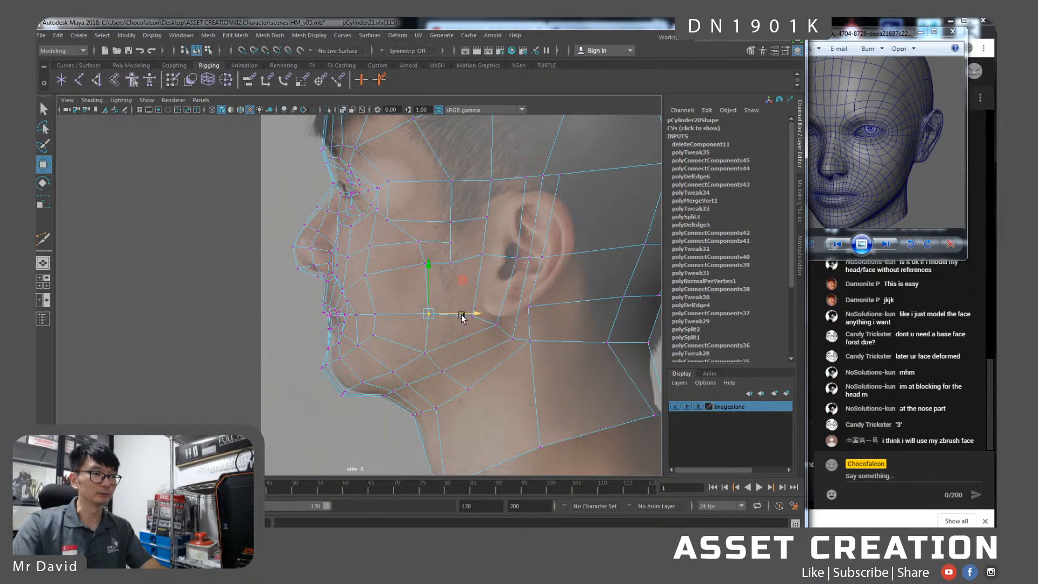
# Try to insert a connecting edge across the two selected cheek edges in the side view, and undo it.
pyautogui.keyDown('alt'); pyautogui.moveTo(408, 219); pyautogui.dragTo(426, 308, button='middle'); pyautogui.keyUp('alt')
pyautogui.moveTo(405, 228); pyautogui.dragTo(406, 202, button='right')
pyautogui.click(410, 219)
pyautogui.keyDown('shift'); pyautogui.click(431, 266); pyautogui.keyUp('shift')
pyautogui.moveTo(430, 264); pyautogui.dragTo(438, 308)
pyautogui.keyDown('shift'); pyautogui.moveTo(439, 281); pyautogui.dragTo(435, 428, button='right'); pyautogui.keyUp('shift')
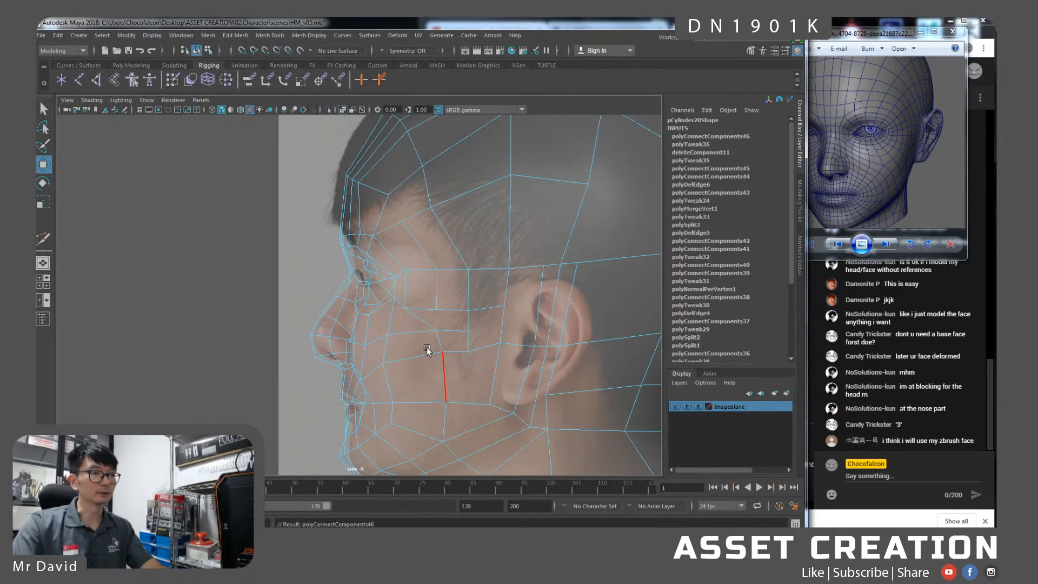
pyautogui.keyDown('alt'); pyautogui.moveTo(420, 301); pyautogui.dragTo(417, 255, button='middle'); pyautogui.keyUp('alt')
pyautogui.keyDown('alt'); pyautogui.moveTo(416, 254); pyautogui.dragTo(429, 273, button='right'); pyautogui.keyUp('alt')
pyautogui.keyDown('alt'); pyautogui.moveTo(428, 274); pyautogui.dragTo(417, 291, button='middle'); pyautogui.keyUp('alt')
pyautogui.hotkey('ctrl', 'z')
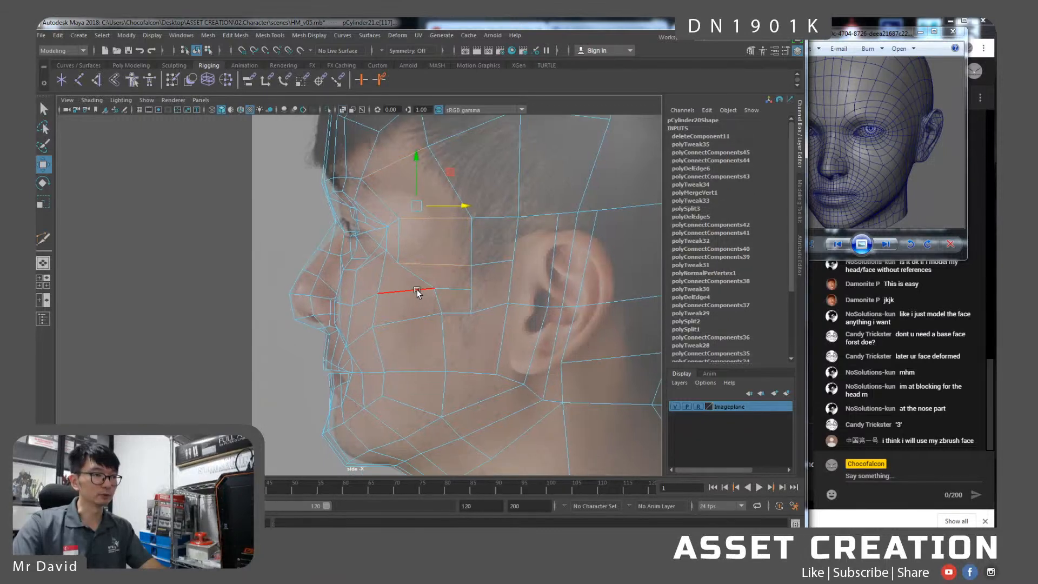
# Select the vertical column of four faces running down the cheek to check how the faces flow.
pyautogui.click(442, 302)
pyautogui.click(408, 272)
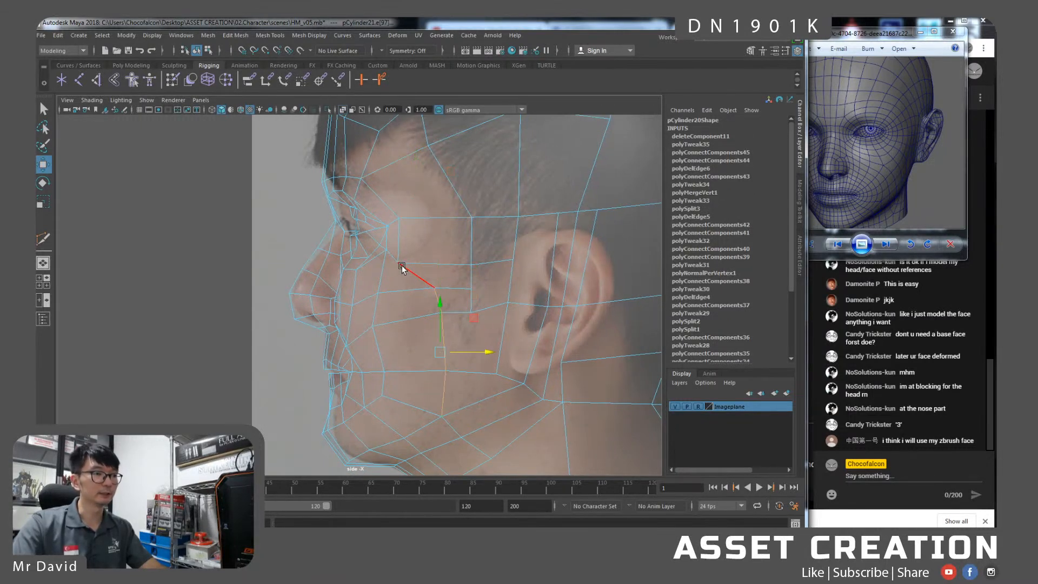
pyautogui.moveTo(404, 272); pyautogui.dragTo(405, 292, button='right')
pyautogui.click(403, 281)
pyautogui.keyDown('shift'); pyautogui.click(412, 303); pyautogui.keyUp('shift')
pyautogui.keyDown('shift'); pyautogui.click(419, 342); pyautogui.keyUp('shift')
pyautogui.keyDown('shift'); pyautogui.click(427, 371); pyautogui.keyUp('shift')
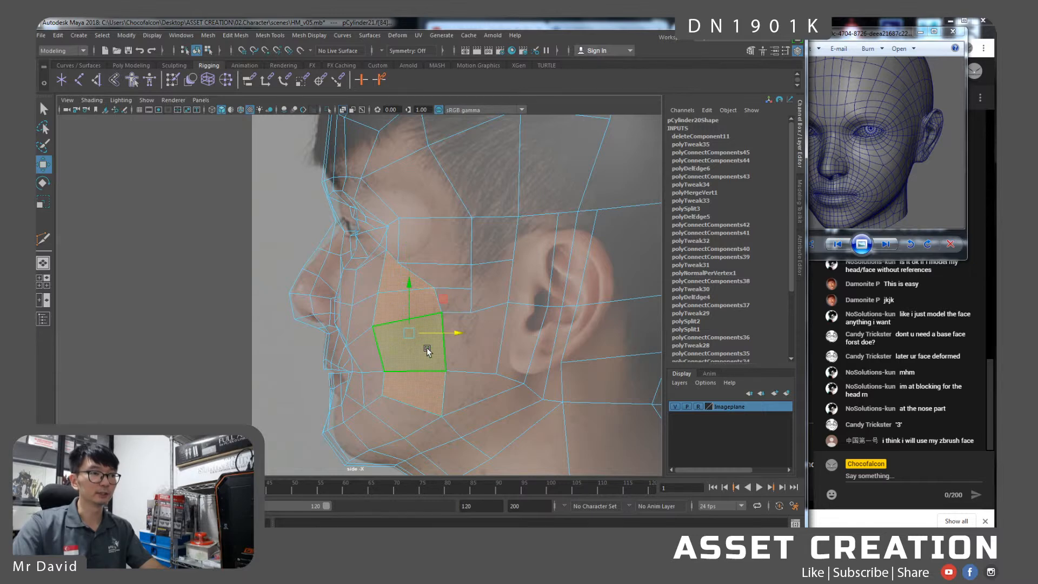
# Switch to the perspective view with the head's edges selectable and turn off X-ray shading.
pyautogui.moveTo(433, 252); pyautogui.dragTo(432, 224, button='right')
pyautogui.click(408, 162)
pyautogui.keyDown('shift'); pyautogui.click(431, 217); pyautogui.keyUp('shift')
pyautogui.keyDown('shift'); pyautogui.click(440, 265); pyautogui.keyUp('shift')
pyautogui.keyDown('alt'); pyautogui.moveTo(413, 224); pyautogui.dragTo(413, 241, button='middle'); pyautogui.keyUp('alt')
pyautogui.press('space')
pyautogui.moveTo(411, 240); pyautogui.dragTo(340, 114)
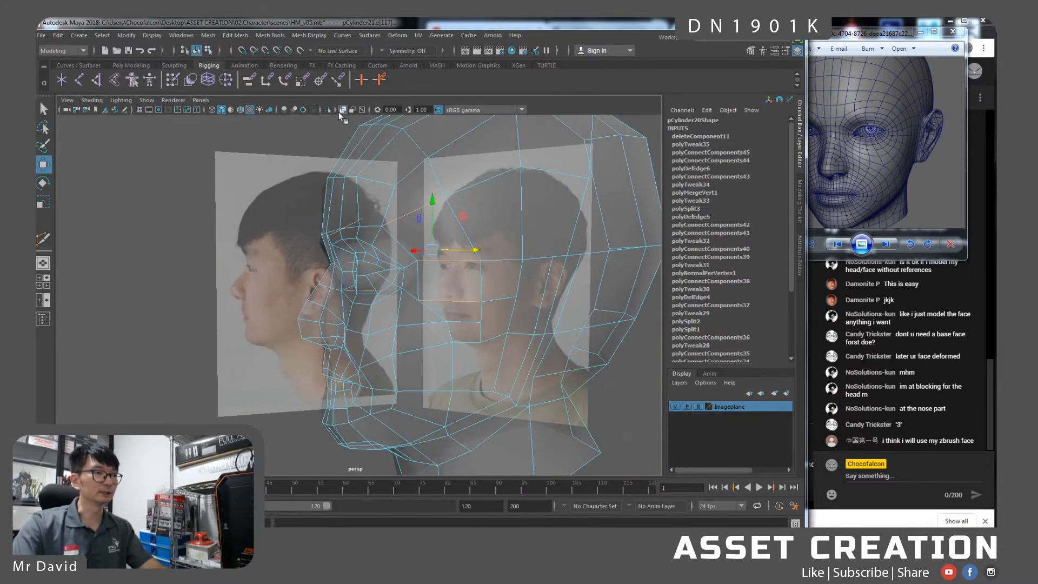
pyautogui.click(340, 112)
# Connect the horizontal edges at the temple, beside the outer eye corner, with a new vertical edge.
pyautogui.keyDown('alt'); pyautogui.moveTo(380, 227); pyautogui.dragTo(416, 236); pyautogui.keyUp('alt')
pyautogui.doubleClick(421, 236)
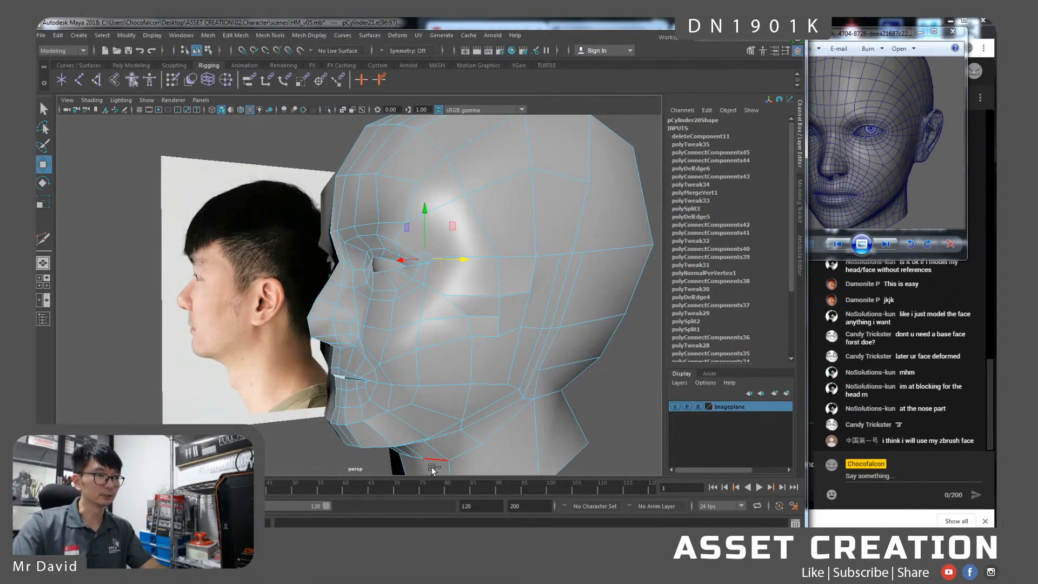
pyautogui.keyDown('alt'); pyautogui.moveTo(498, 306); pyautogui.dragTo(418, 263); pyautogui.keyUp('alt')
pyautogui.keyDown('shift'); pyautogui.click(408, 221); pyautogui.keyUp('shift')
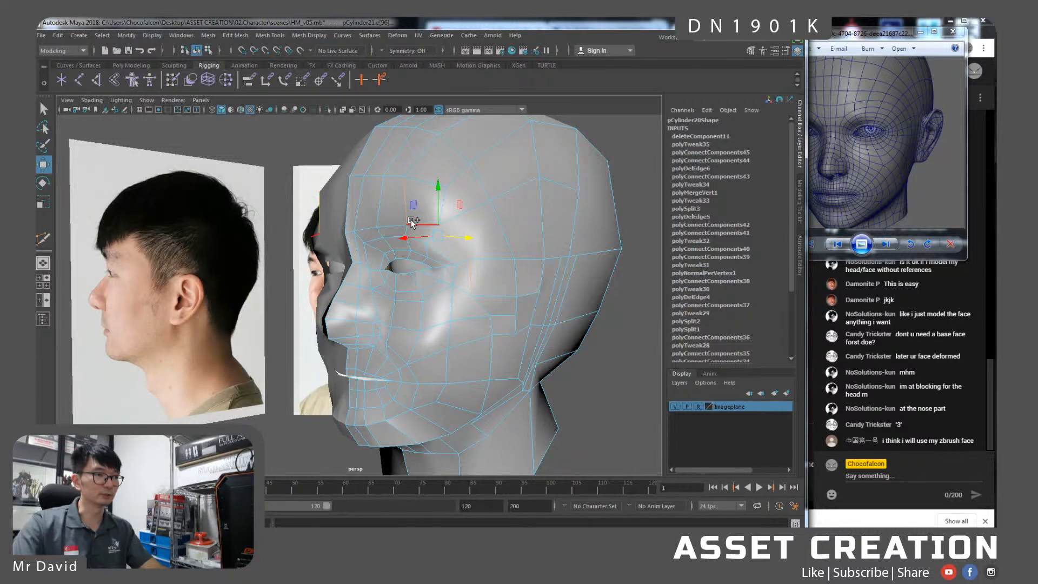
pyautogui.keyDown('ctrl'); pyautogui.click(406, 211); pyautogui.keyUp('ctrl')
pyautogui.keyDown('alt'); pyautogui.moveTo(455, 270); pyautogui.dragTo(437, 271); pyautogui.keyUp('alt')
pyautogui.keyDown('alt'); pyautogui.moveTo(437, 276); pyautogui.dragTo(445, 305, button='right'); pyautogui.keyUp('alt')
pyautogui.click(463, 194)
pyautogui.keyDown('shift'); pyautogui.click(491, 248); pyautogui.keyUp('shift')
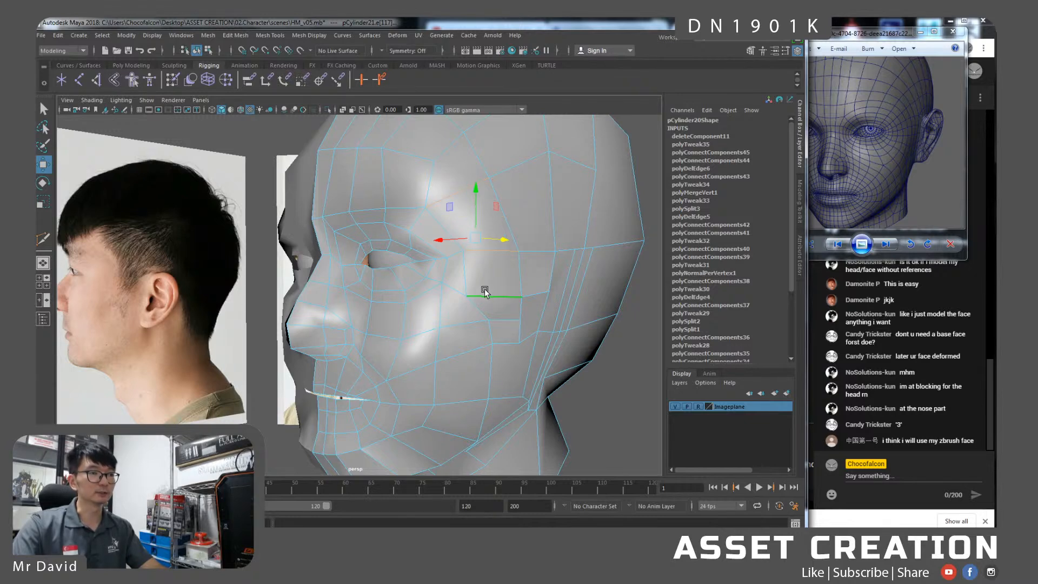
pyautogui.keyDown('shift'); pyautogui.moveTo(485, 272); pyautogui.dragTo(487, 411, button='right'); pyautogui.keyUp('shift')
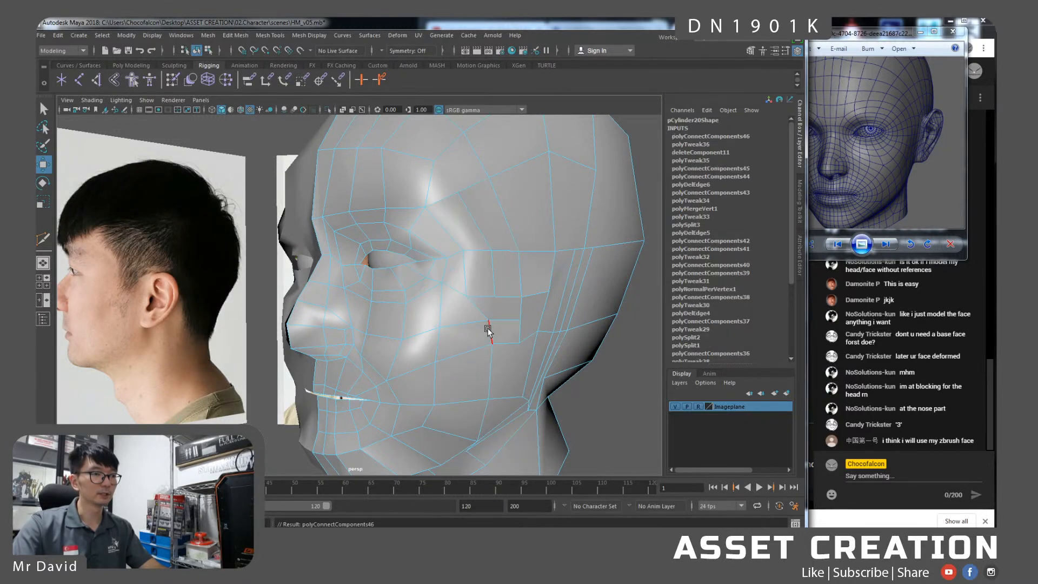
# Extend the new vertical edge down into the upper cheek and delete the leftover edge beside it.
pyautogui.moveTo(480, 281); pyautogui.dragTo(487, 244, button='right')
pyautogui.click(492, 300)
pyautogui.keyDown('shift'); pyautogui.click(491, 324); pyautogui.keyUp('shift')
pyautogui.press('g')
pyautogui.click(479, 310)
pyautogui.hotkey('ctrl', 'Delete')
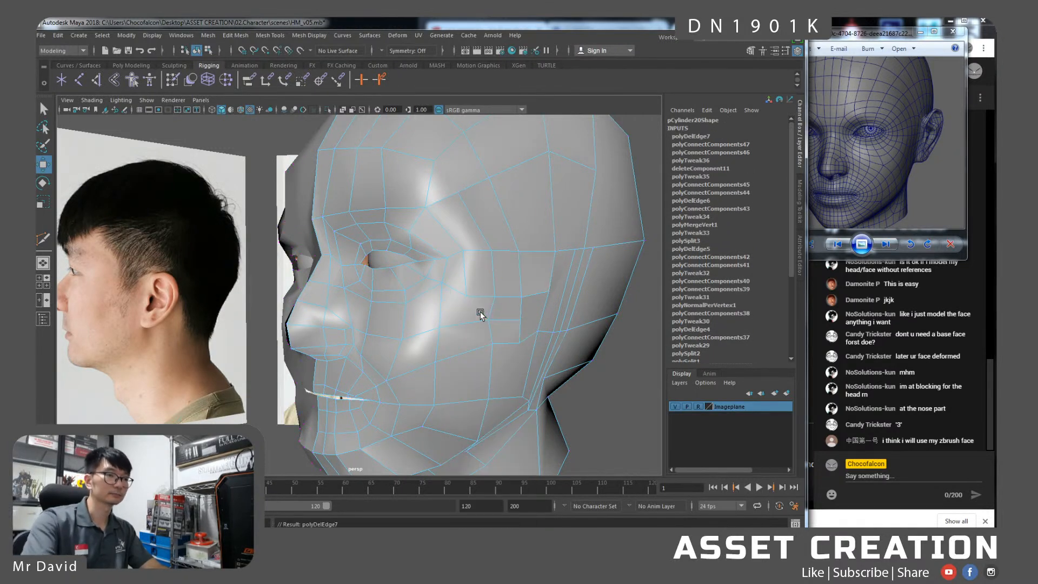
# Try to merge the upper-cheek vertices below the outer eye corner, and undo the merge.
pyautogui.keyDown('alt'); pyautogui.moveTo(475, 308); pyautogui.dragTo(492, 309); pyautogui.keyUp('alt')
pyautogui.moveTo(490, 307); pyautogui.dragTo(442, 272, button='right')
pyautogui.click(498, 297)
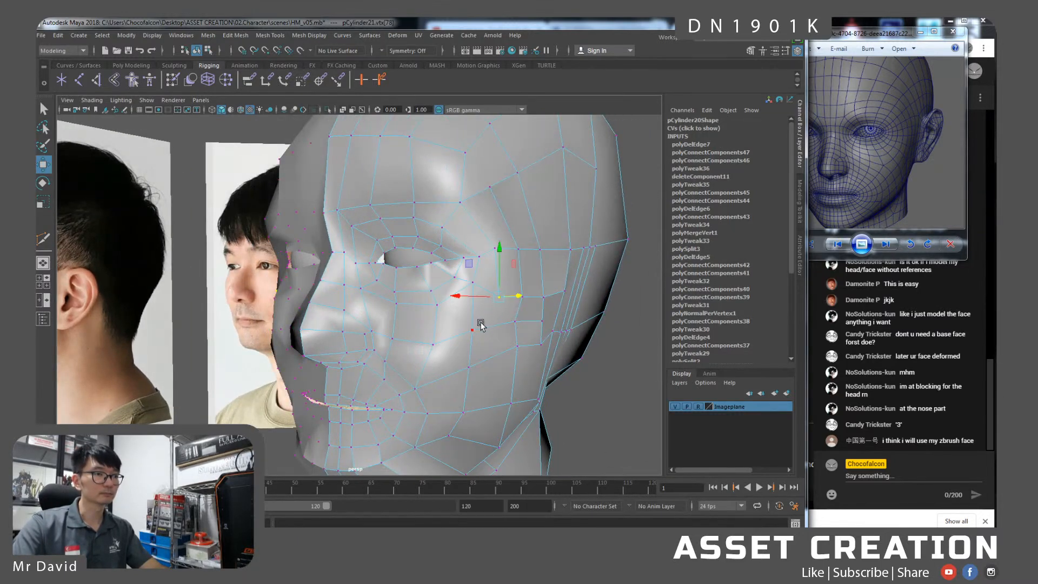
pyautogui.keyDown('shift'); pyautogui.moveTo(484, 310); pyautogui.dragTo(485, 313, button='right'); pyautogui.keyUp('shift')
pyautogui.keyDown('shift'); pyautogui.moveTo(484, 279); pyautogui.dragTo(482, 241, button='right'); pyautogui.keyUp('shift')
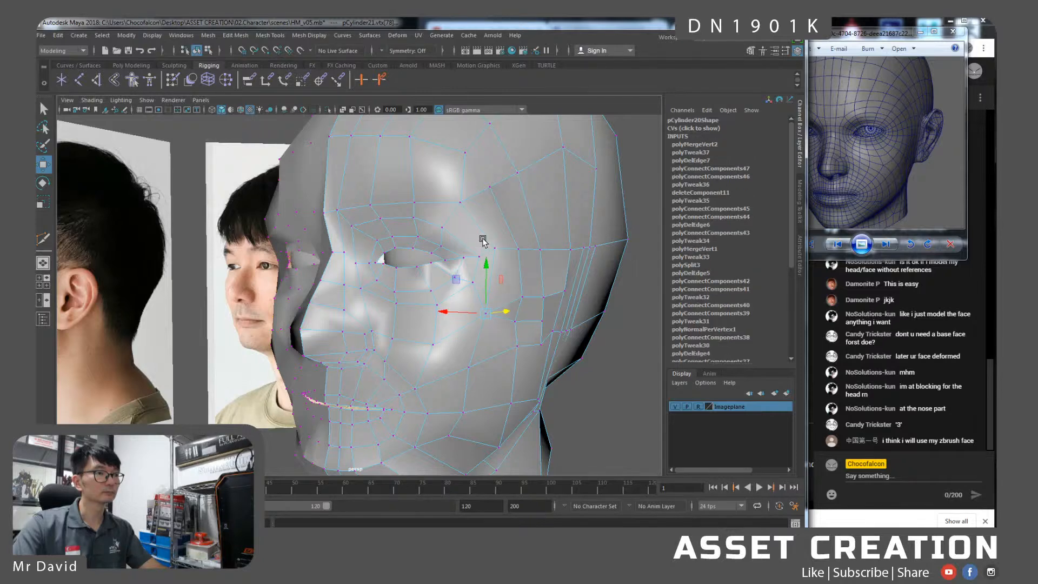
pyautogui.moveTo(497, 310)
pyautogui.keyDown('alt'); pyautogui.mouseDown()
pyautogui.moveTo(470, 303)
pyautogui.moveTo(532, 291)
pyautogui.moveTo(494, 291)
pyautogui.moveTo(496, 300)
pyautogui.mouseUp(); pyautogui.keyUp('alt')
pyautogui.hotkey('ctrl', 'z')
# Turn on the smooth preview, connect the upper-cheek vertices below the outer eye corner, and delete the leftover edge.
pyautogui.press('3')
pyautogui.keyDown('shift'); pyautogui.moveTo(499, 305); pyautogui.dragTo(487, 368, button='right'); pyautogui.keyUp('shift')
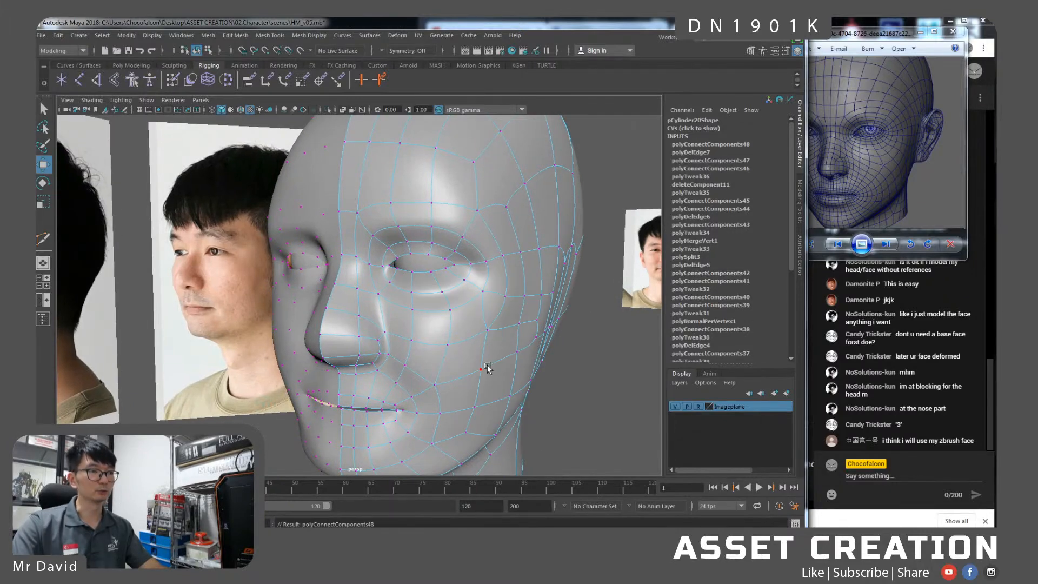
pyautogui.moveTo(486, 311); pyautogui.dragTo(486, 253, button='right')
pyautogui.click(486, 309)
pyautogui.press('Delete')
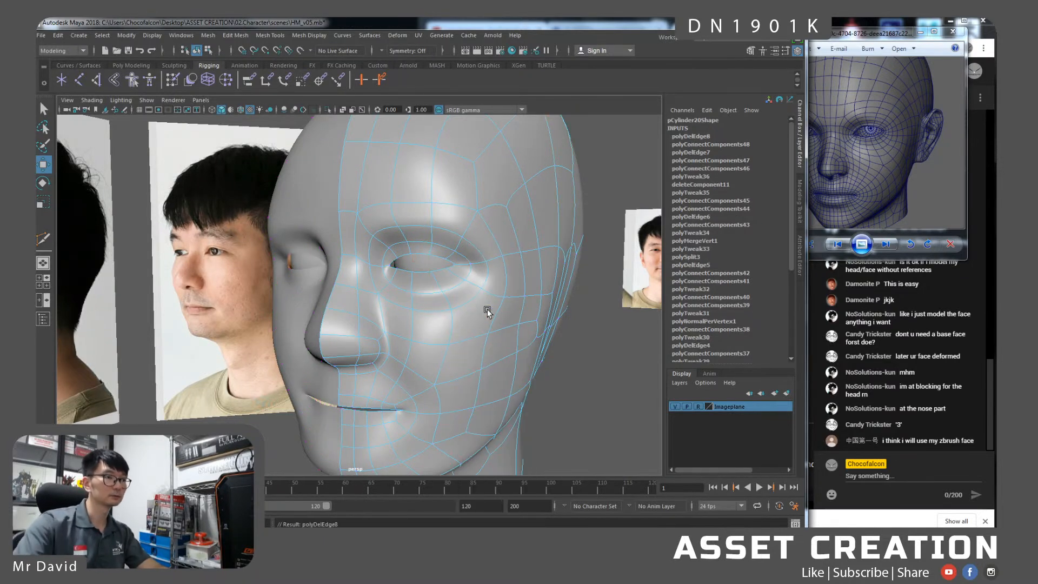
# Add connecting edges from the lower eyelid area across the cheek below the outer eye corner.
pyautogui.moveTo(487, 311)
pyautogui.keyDown('alt'); pyautogui.mouseDown()
pyautogui.moveTo(421, 309)
pyautogui.moveTo(476, 314)
pyautogui.mouseUp(); pyautogui.keyUp('alt')
pyautogui.click(464, 302)
pyautogui.press('q')
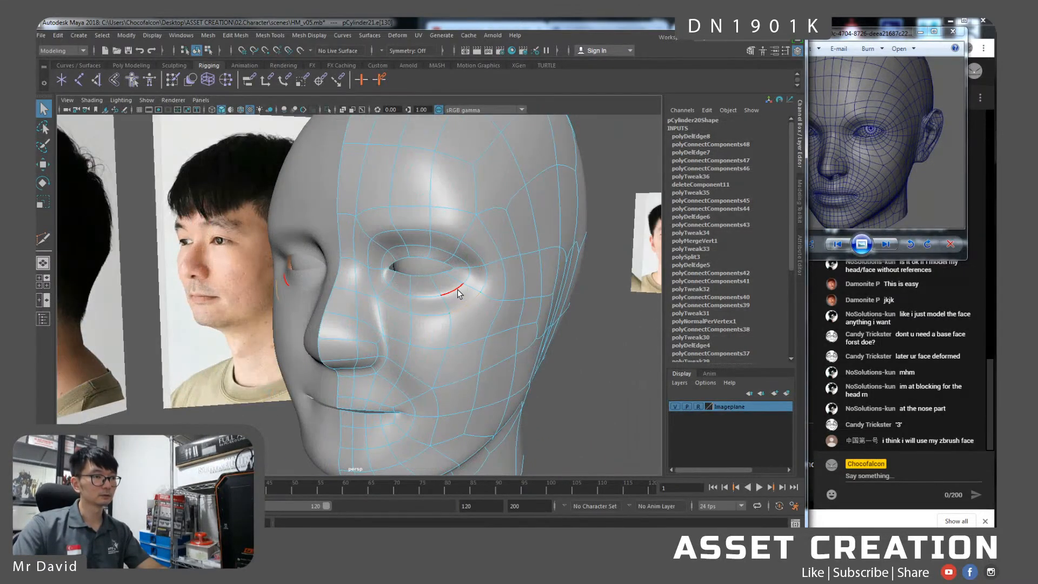
pyautogui.moveTo(447, 294); pyautogui.dragTo(462, 303, button='right')
pyautogui.click(463, 302)
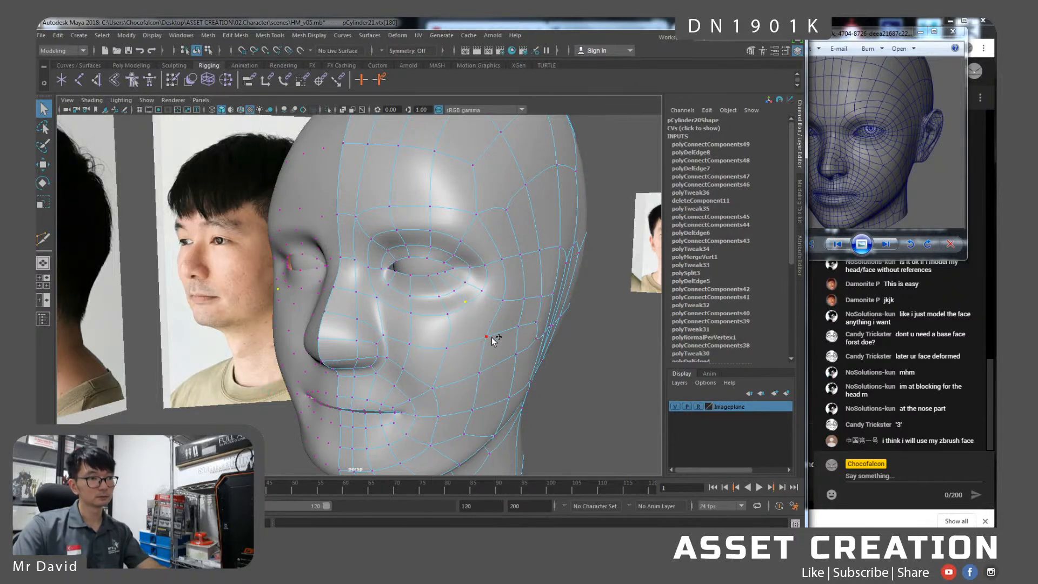
pyautogui.press('g')
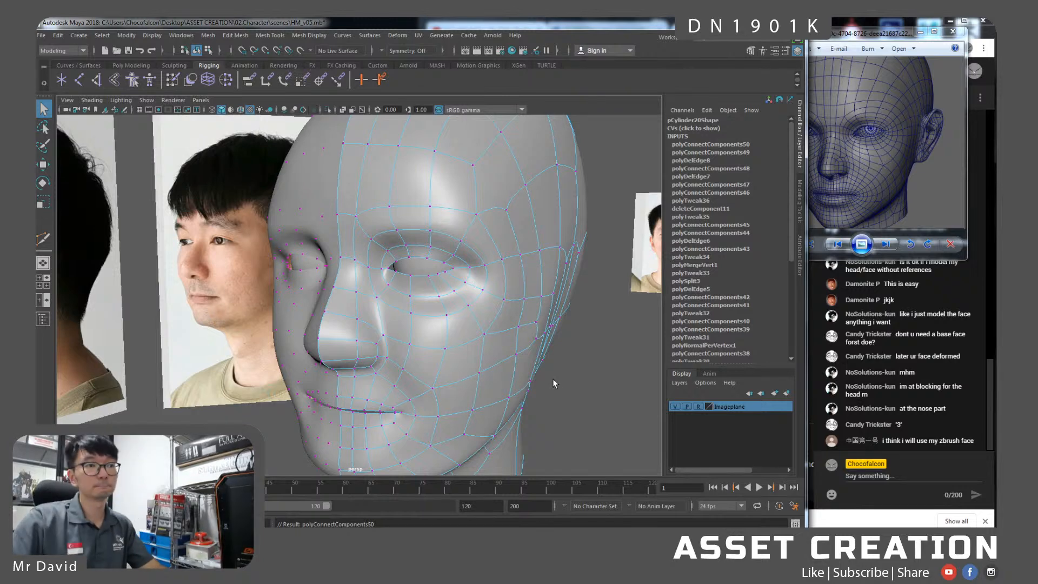
# Move vertices along the outer cheek sideways to even out the face's contour.
pyautogui.keyDown('alt'); pyautogui.moveTo(514, 324); pyautogui.dragTo(476, 320); pyautogui.keyUp('alt')
pyautogui.click(521, 320)
pyautogui.press('w')
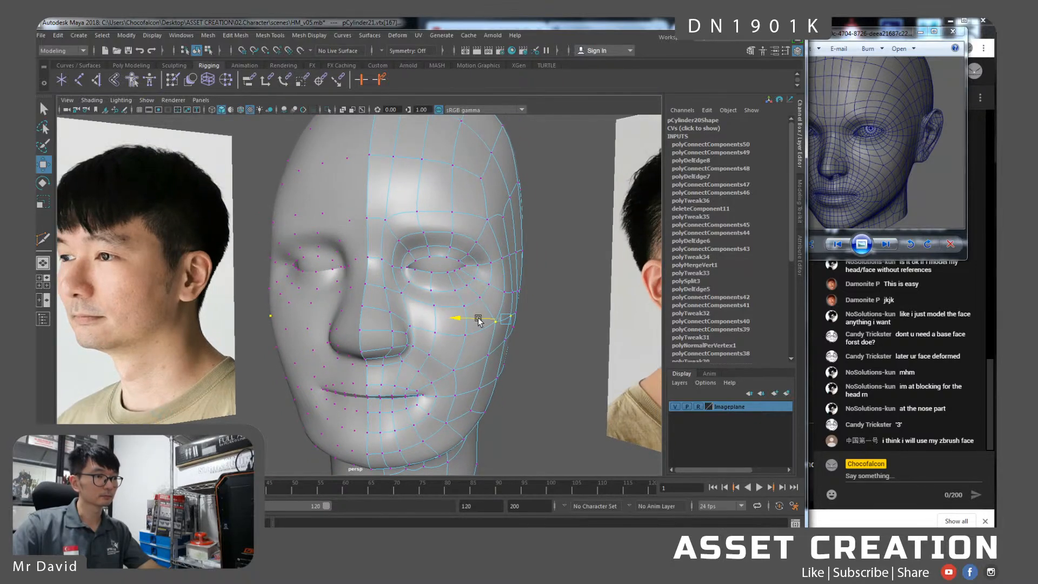
pyautogui.keyDown('alt'); pyautogui.moveTo(468, 369); pyautogui.dragTo(488, 303); pyautogui.keyUp('alt')
pyautogui.click(483, 373)
pyautogui.keyDown('alt'); pyautogui.moveTo(483, 373); pyautogui.dragTo(471, 371, button='right'); pyautogui.keyUp('alt')
pyautogui.moveTo(448, 369); pyautogui.dragTo(474, 270)
pyautogui.keyDown('shift'); pyautogui.click(454, 384); pyautogui.keyUp('shift')
pyautogui.click(434, 353)
pyautogui.moveTo(475, 270); pyautogui.dragTo(477, 333, button='right')
pyautogui.moveTo(520, 256); pyautogui.dragTo(521, 257, button='right')
# Turn off the smooth preview and adjust vertices under the jaw and at the top of the neck.
pyautogui.click(344, 425)
pyautogui.keyDown('alt'); pyautogui.moveTo(344, 422); pyautogui.dragTo(409, 354); pyautogui.keyUp('alt')
pyautogui.click(410, 357)
pyautogui.keyDown('alt'); pyautogui.moveTo(435, 294); pyautogui.dragTo(437, 350); pyautogui.keyUp('alt')
pyautogui.moveTo(435, 271); pyautogui.dragTo(386, 270, button='right')
pyautogui.press('1')
pyautogui.keyDown('alt'); pyautogui.moveTo(425, 352); pyautogui.dragTo(359, 355); pyautogui.keyUp('alt')
pyautogui.click(390, 318)
pyautogui.keyDown('alt'); pyautogui.moveTo(389, 320); pyautogui.dragTo(413, 307); pyautogui.keyUp('alt')
pyautogui.click(457, 316)
pyautogui.moveTo(429, 267); pyautogui.dragTo(458, 373)
pyautogui.click(401, 216)
pyautogui.press('q')
pyautogui.keyDown('shift'); pyautogui.click(457, 368); pyautogui.keyUp('shift')
pyautogui.press('w')
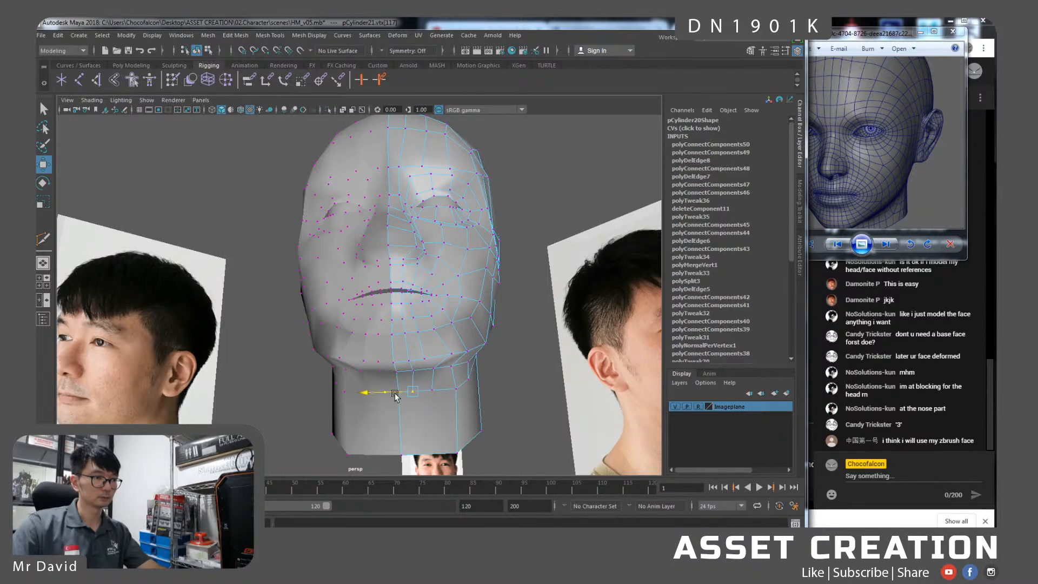
# Turn on the smooth preview, deselect the head and examine its overall shape from the side and front.
pyautogui.press('3')
pyautogui.keyDown('alt'); pyautogui.moveTo(466, 373); pyautogui.dragTo(426, 294); pyautogui.keyUp('alt')
pyautogui.moveTo(425, 271); pyautogui.dragTo(457, 254, button='right')
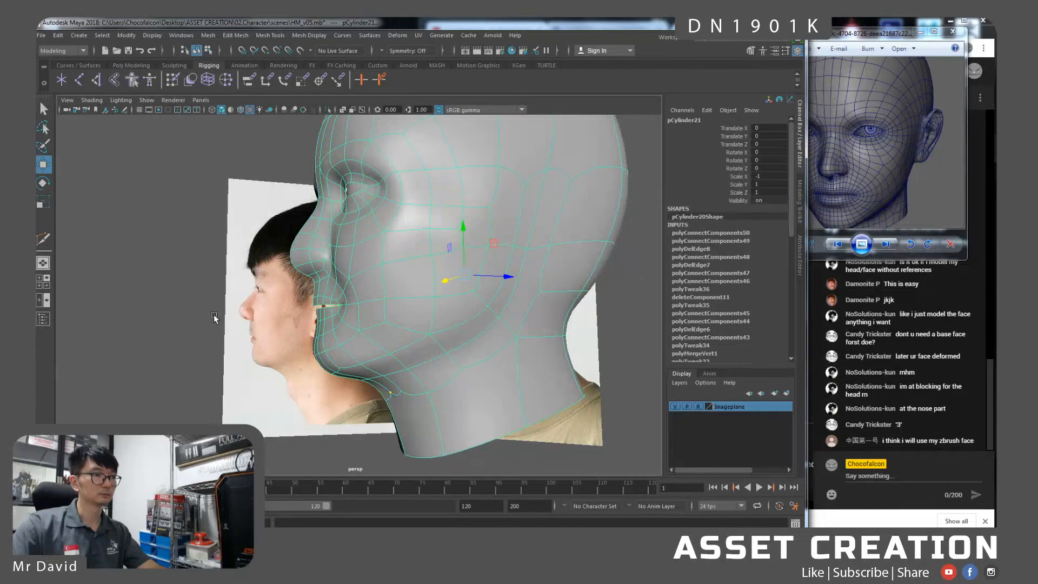
pyautogui.click(212, 317)
pyautogui.moveTo(212, 317)
pyautogui.keyDown('alt'); pyautogui.mouseDown()
pyautogui.moveTo(269, 331)
pyautogui.moveTo(326, 325)
pyautogui.moveTo(201, 327)
pyautogui.moveTo(218, 329)
pyautogui.mouseUp(); pyautogui.keyUp('alt')
pyautogui.keyDown('alt'); pyautogui.moveTo(346, 318); pyautogui.dragTo(324, 327); pyautogui.keyUp('alt')
pyautogui.keyDown('alt'); pyautogui.moveTo(433, 288); pyautogui.dragTo(437, 318); pyautogui.keyUp('alt')
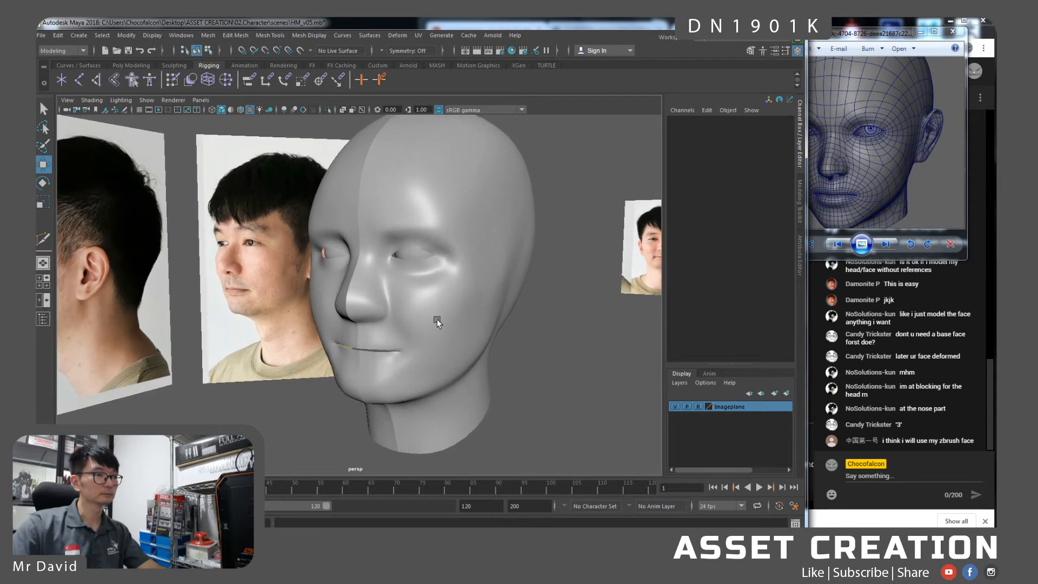
# Select a forehead vertex above the eye and reposition it to round out the forehead.
pyautogui.click(466, 246)
pyautogui.moveTo(436, 200); pyautogui.dragTo(399, 202, button='right')
pyautogui.keyDown('alt'); pyautogui.moveTo(422, 192); pyautogui.dragTo(427, 239, button='middle'); pyautogui.keyUp('alt')
pyautogui.click(453, 237)
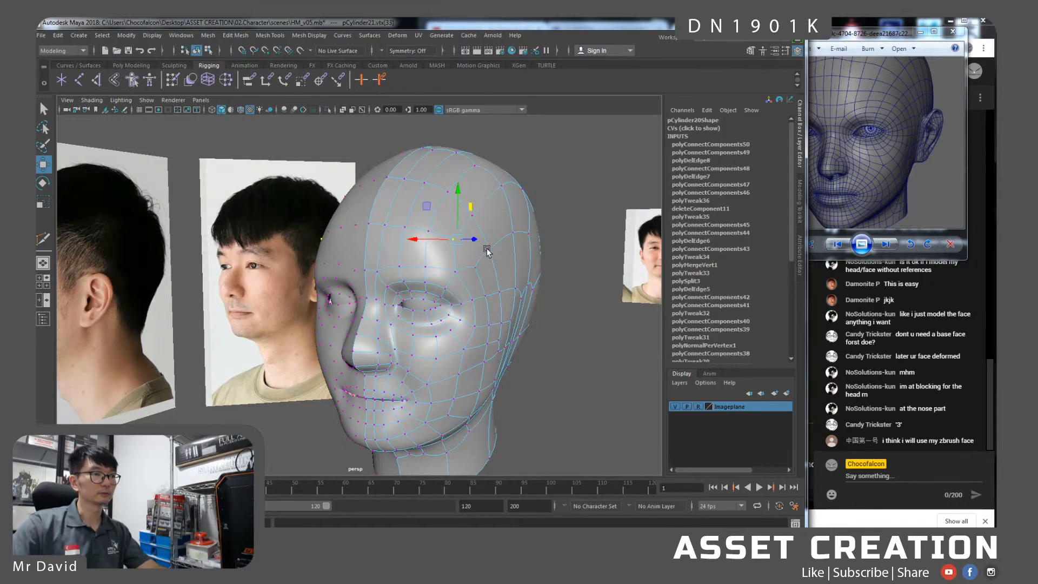
pyautogui.keyDown('alt'); pyautogui.moveTo(478, 222); pyautogui.dragTo(474, 292); pyautogui.keyUp('alt')
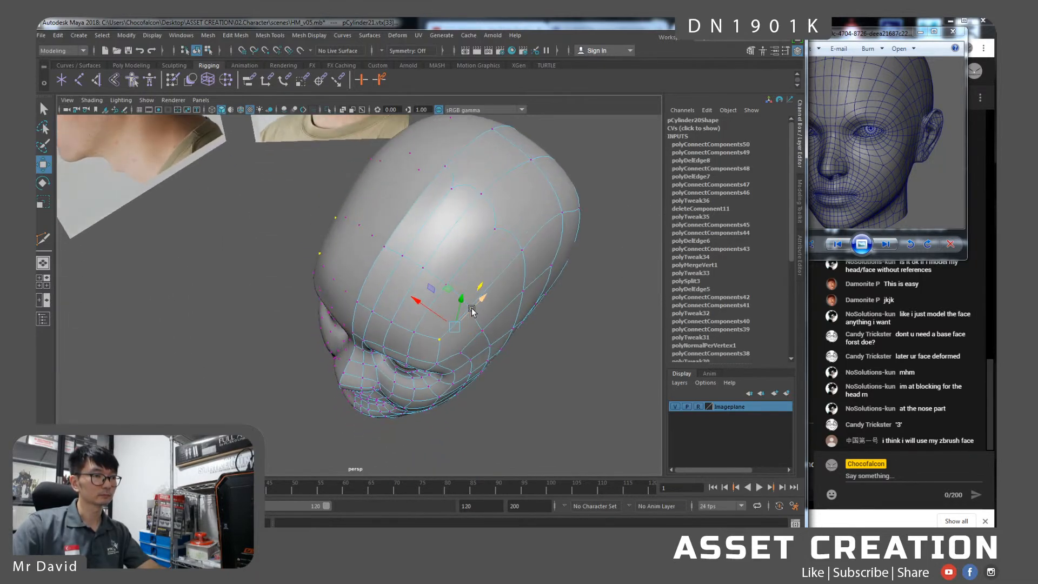
pyautogui.moveTo(425, 320); pyautogui.dragTo(476, 284)
# Connect the vertices between the outer forehead and the temple with a new edge.
pyautogui.click(471, 245)
pyautogui.click(485, 279)
pyautogui.click(475, 293)
pyautogui.press('g')
pyautogui.moveTo(475, 299)
pyautogui.keyDown('alt'); pyautogui.mouseDown()
pyautogui.moveTo(398, 294)
pyautogui.moveTo(529, 278)
pyautogui.moveTo(471, 297)
pyautogui.moveTo(474, 284)
pyautogui.moveTo(476, 306)
pyautogui.mouseUp(); pyautogui.keyUp('alt')
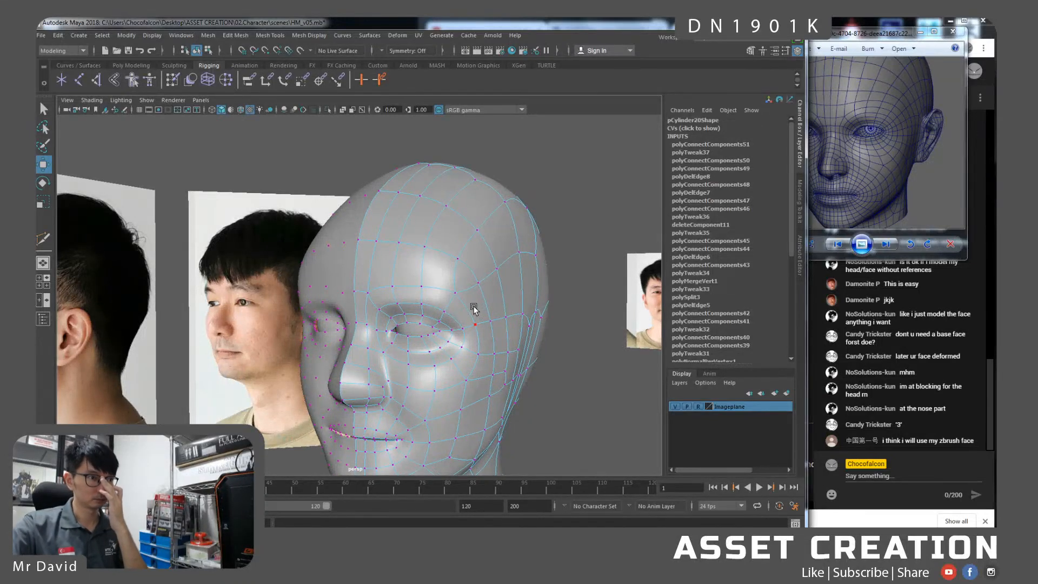
# Deselect the head, zoom out and examine the smoothed shape from both sides.
pyautogui.keyDown('alt'); pyautogui.moveTo(513, 291); pyautogui.dragTo(500, 284); pyautogui.keyUp('alt')
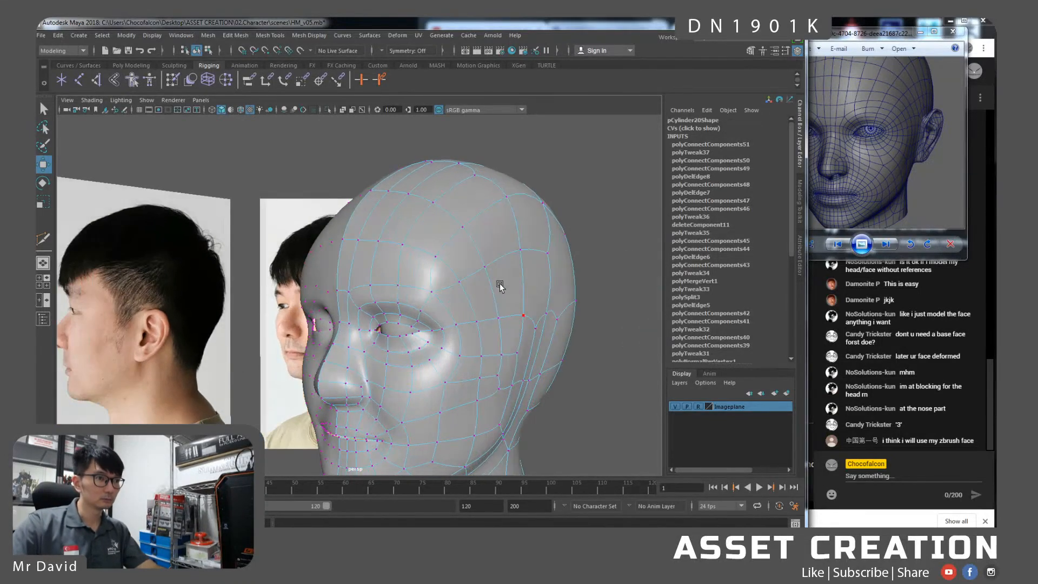
pyautogui.moveTo(500, 293); pyautogui.dragTo(543, 260, button='right')
pyautogui.scroll(-2, 544, 285)
pyautogui.scroll(-2, 544, 286)
pyautogui.click(542, 302)
pyautogui.keyDown('alt'); pyautogui.moveTo(457, 309); pyautogui.dragTo(578, 290); pyautogui.keyUp('alt')
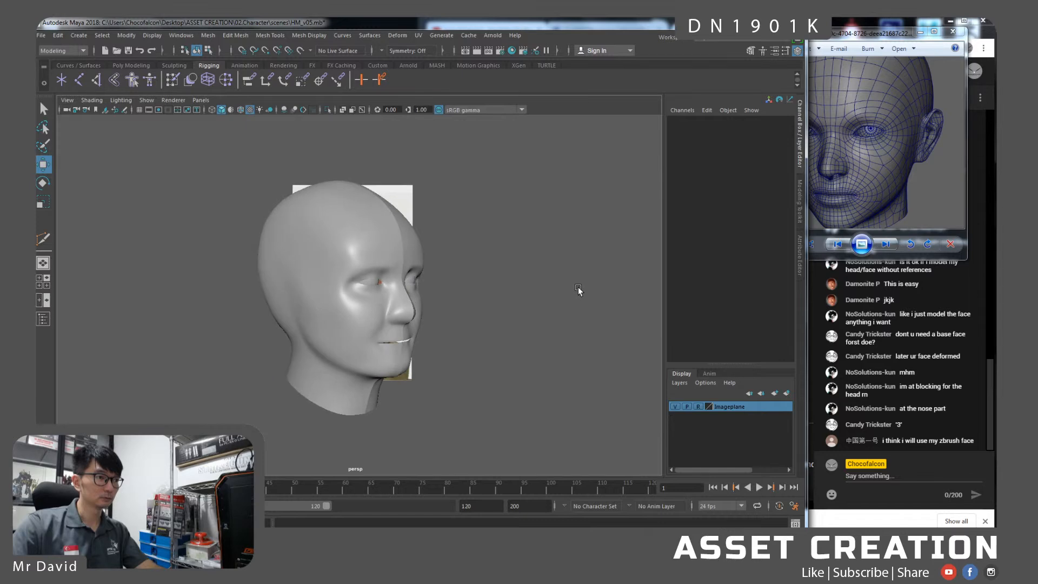
pyautogui.keyDown('alt'); pyautogui.moveTo(436, 268); pyautogui.dragTo(328, 267); pyautogui.keyUp('alt')
# Select the edge at the top of the forehead and raise it slightly.
pyautogui.click(460, 222)
pyautogui.moveTo(455, 202); pyautogui.dragTo(456, 176, button='right')
pyautogui.click(468, 209)
pyautogui.press('q')
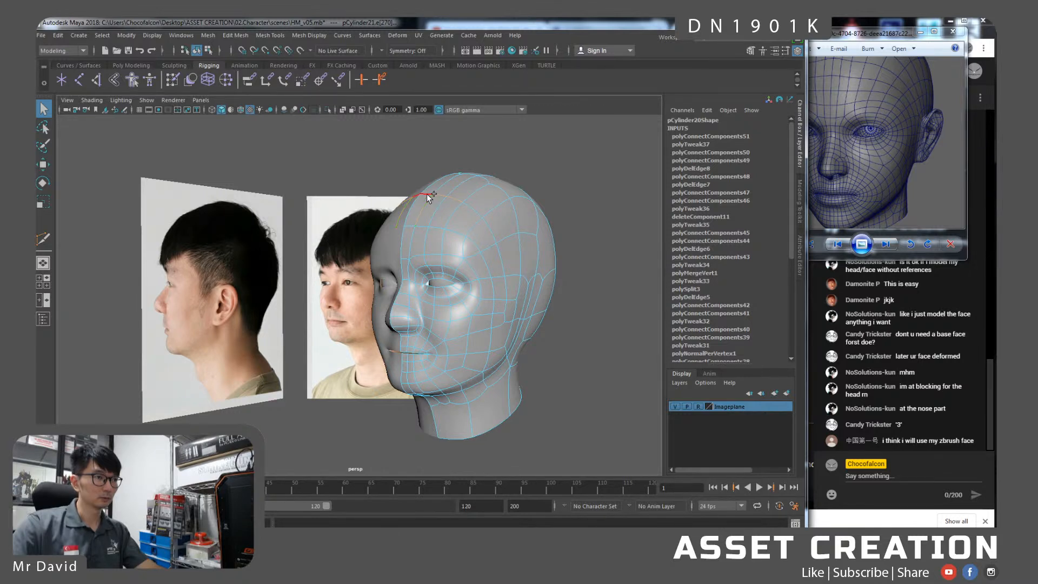
pyautogui.keyDown('ctrl'); pyautogui.moveTo(420, 216); pyautogui.dragTo(430, 225); pyautogui.keyUp('ctrl')
pyautogui.press('w')
pyautogui.moveTo(437, 172); pyautogui.dragTo(437, 169)
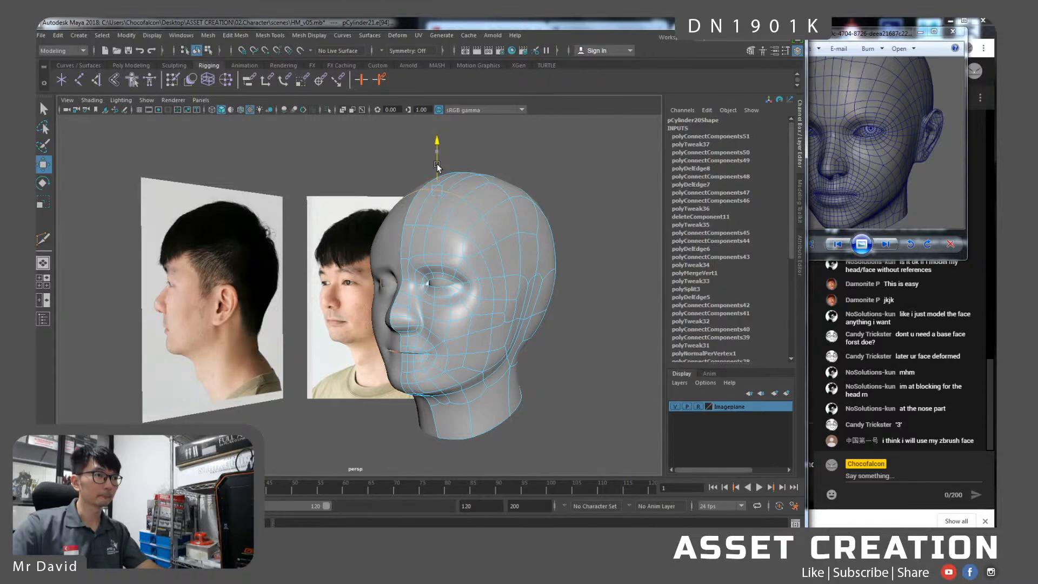
# Delete the stray edge at the temple and connect the edges above the outer eye corner.
pyautogui.keyDown('alt'); pyautogui.moveTo(442, 187); pyautogui.dragTo(449, 240); pyautogui.keyUp('alt')
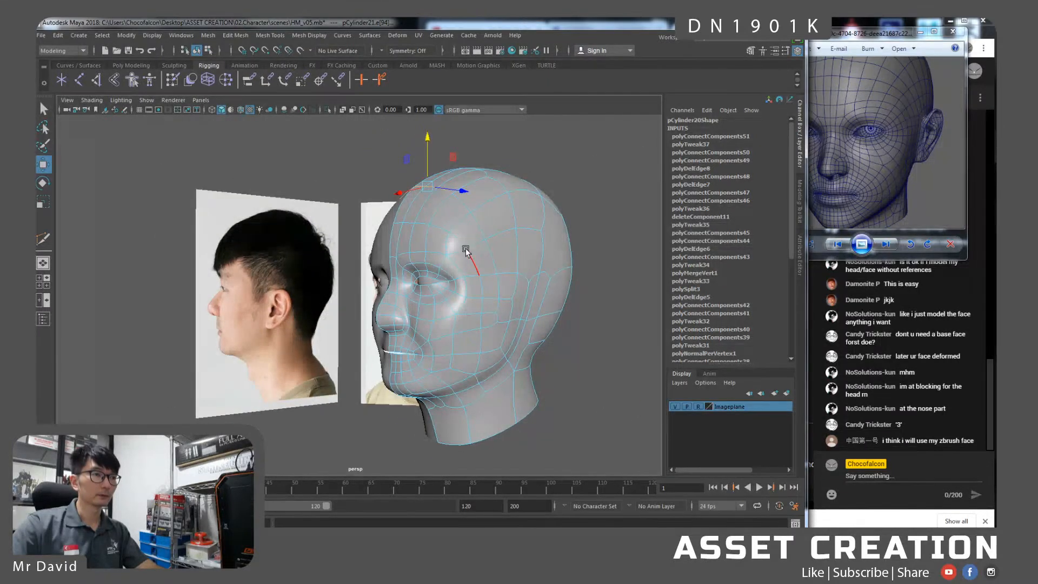
pyautogui.press('Delete')
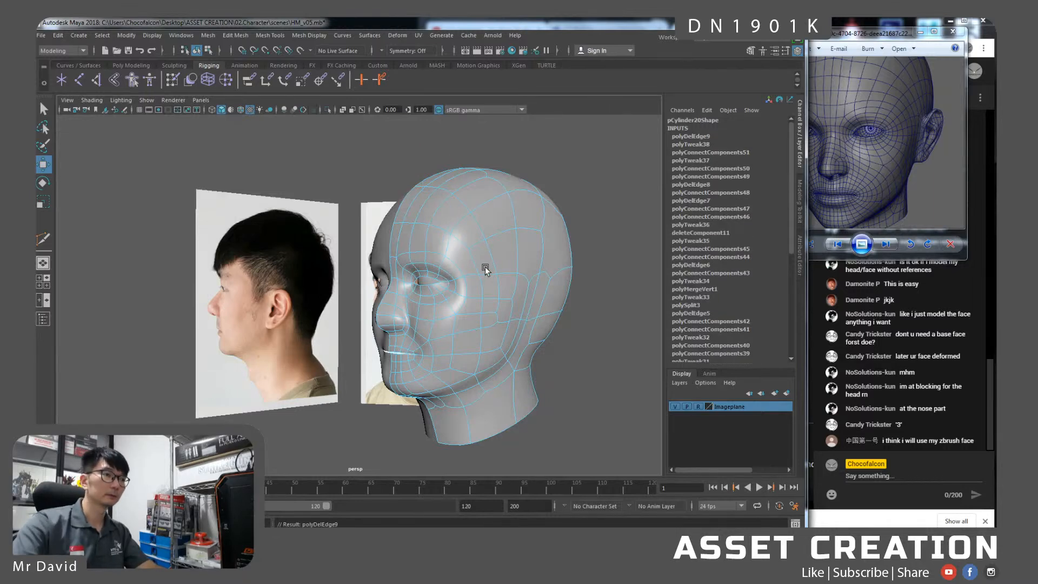
pyautogui.scroll(3, 485, 271)
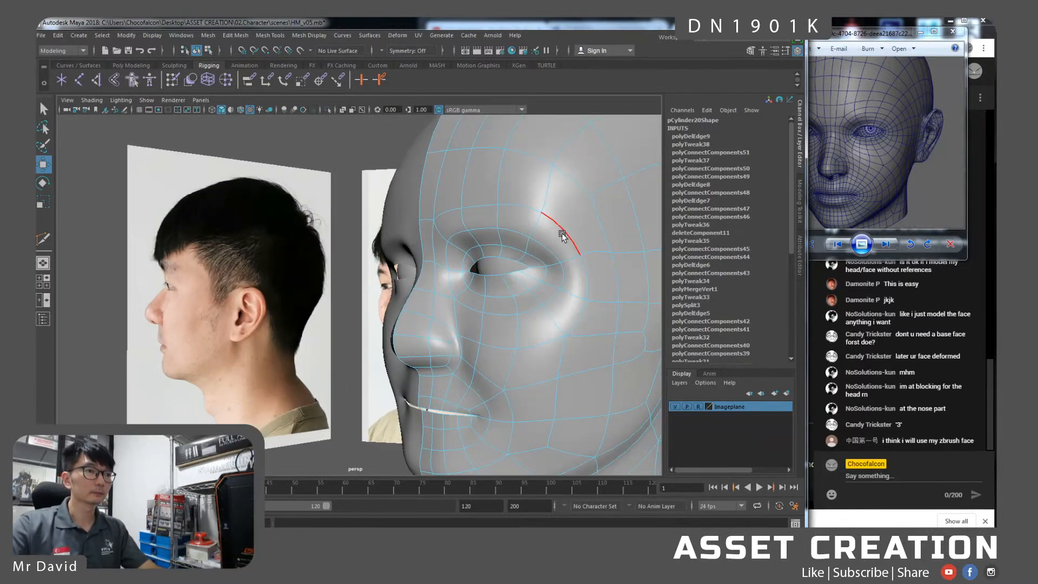
pyautogui.click(546, 248)
pyautogui.click(546, 248)
pyautogui.press('g')
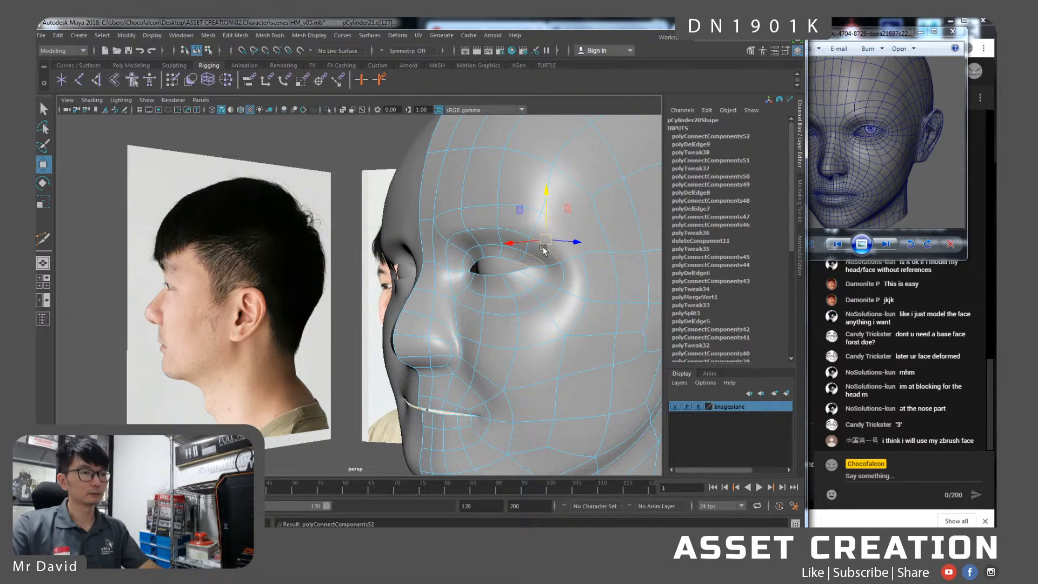
pyautogui.keyDown('alt'); pyautogui.moveTo(564, 239); pyautogui.dragTo(492, 265); pyautogui.keyUp('alt')
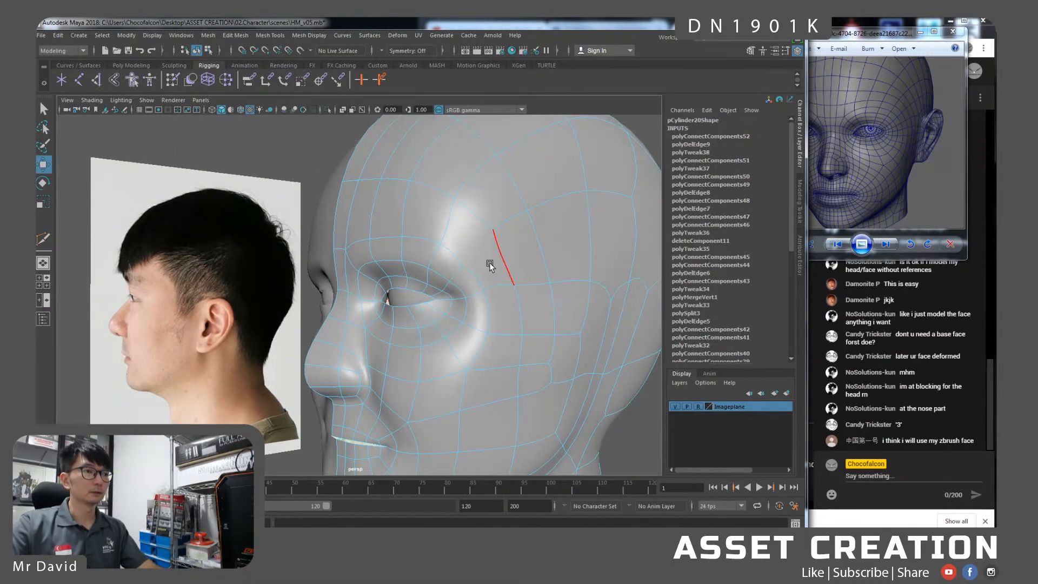
pyautogui.hotkey('ctrl', 'z')
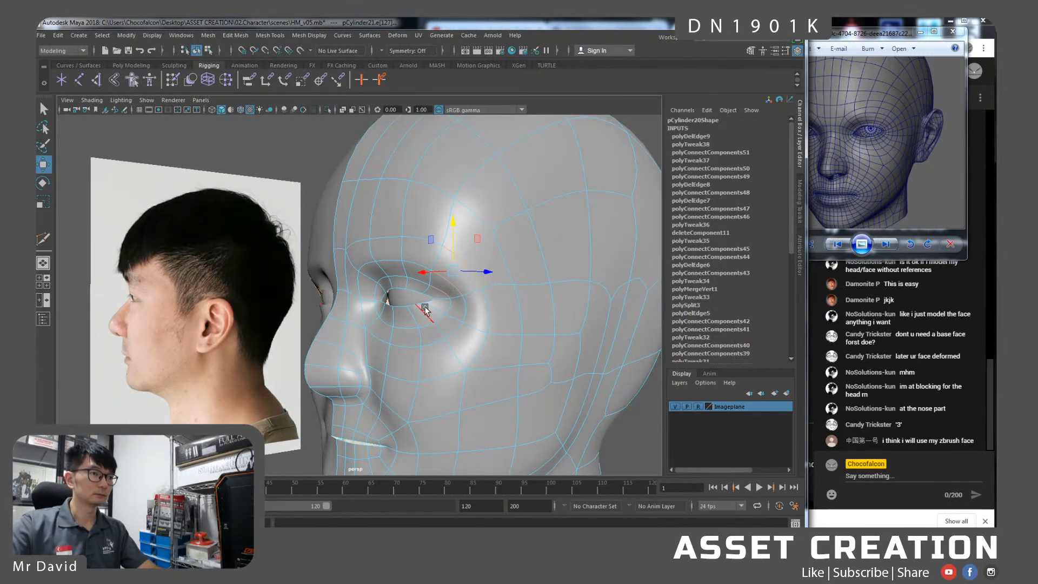
pyautogui.press('g')
# Connect the vertices between the outer end of the eyebrow and the temple with new edges.
pyautogui.moveTo(472, 263)
pyautogui.keyDown('shift'); pyautogui.mouseDown(button='right')
pyautogui.moveTo(422, 262)
pyautogui.moveTo(470, 270)
pyautogui.moveTo(454, 268)
pyautogui.mouseUp(button='right'); pyautogui.keyUp('shift')
pyautogui.press('w')
pyautogui.click(464, 266)
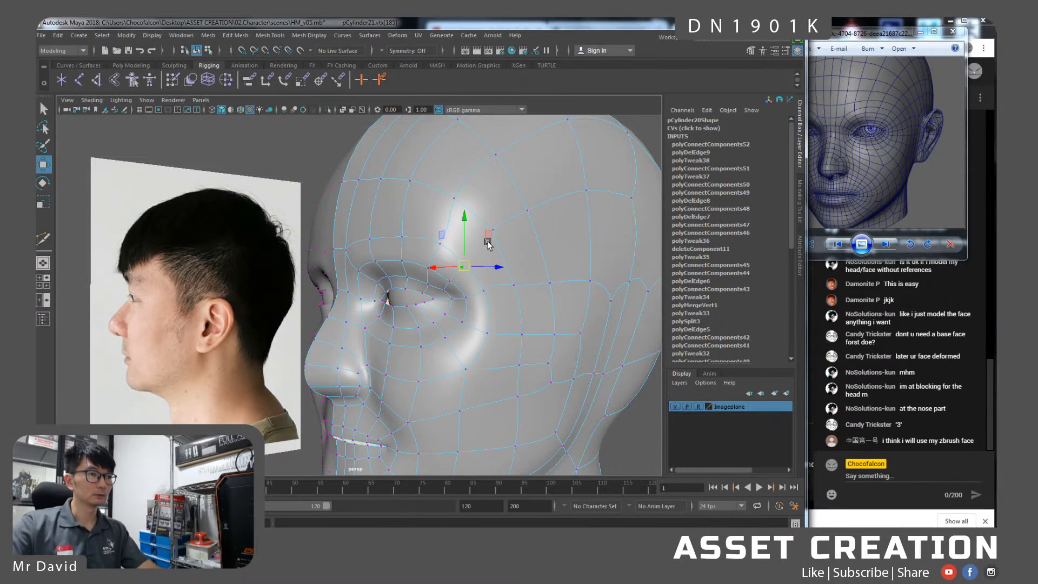
pyautogui.keyDown('shift'); pyautogui.click(496, 228); pyautogui.keyUp('shift')
pyautogui.keyDown('shift'); pyautogui.moveTo(493, 238); pyautogui.dragTo(486, 302, button='right'); pyautogui.keyUp('shift')
# Connect the two neighbouring edges in front of the ear area with a new edge.
pyautogui.scroll(-2, 494, 263)
pyautogui.keyDown('alt'); pyautogui.moveTo(495, 263); pyautogui.dragTo(466, 281); pyautogui.keyUp('alt')
pyautogui.moveTo(490, 275); pyautogui.dragTo(488, 254, button='right')
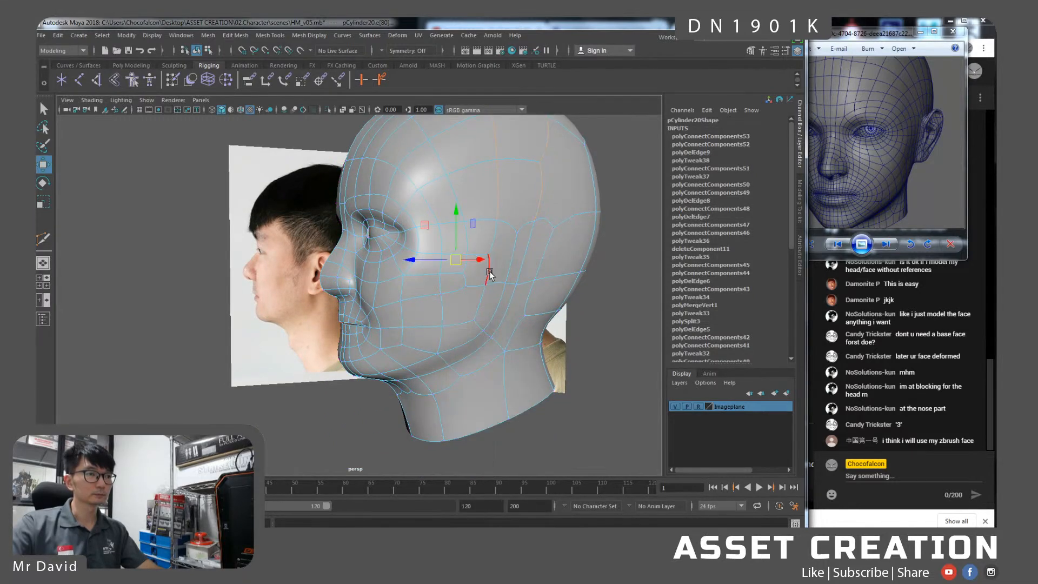
pyautogui.click(506, 274)
pyautogui.keyDown('shift'); pyautogui.click(521, 272); pyautogui.keyUp('shift')
pyautogui.press('g')
# Connect the vertices on the side of the cheek to continue the new edge line towards the eye.
pyautogui.moveTo(493, 268); pyautogui.dragTo(465, 268, button='right')
pyautogui.click(479, 271)
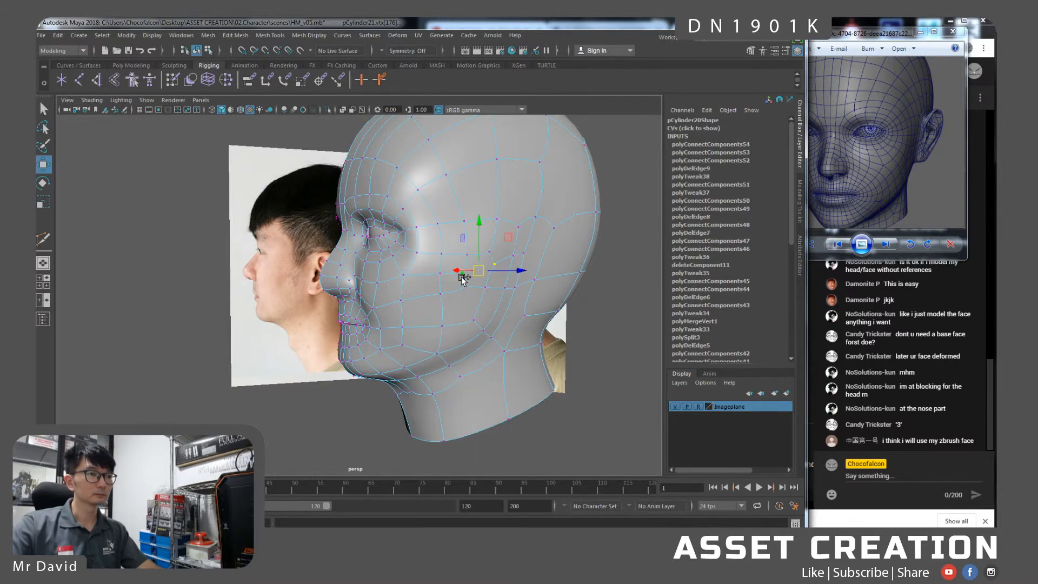
pyautogui.press('g')
pyautogui.click(496, 263)
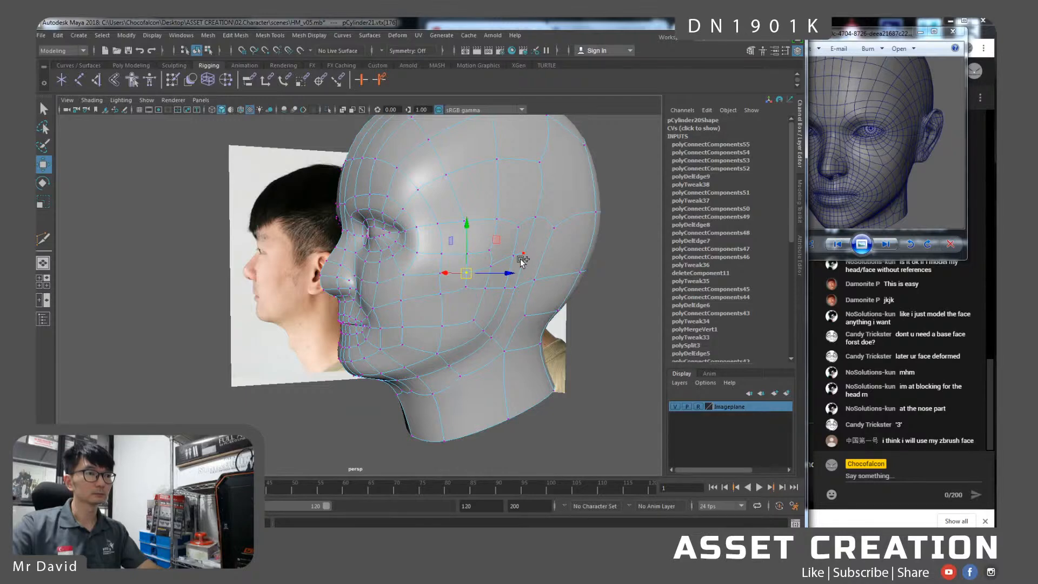
# Turn off the smooth preview and adjust the row of vertices between the outer eye and the ear.
pyautogui.press('r')
pyautogui.press('1')
pyautogui.moveTo(496, 219); pyautogui.dragTo(502, 300)
pyautogui.press('w')
pyautogui.moveTo(498, 216); pyautogui.dragTo(445, 277)
pyautogui.click(445, 259)
pyautogui.press('q')
pyautogui.press('w')
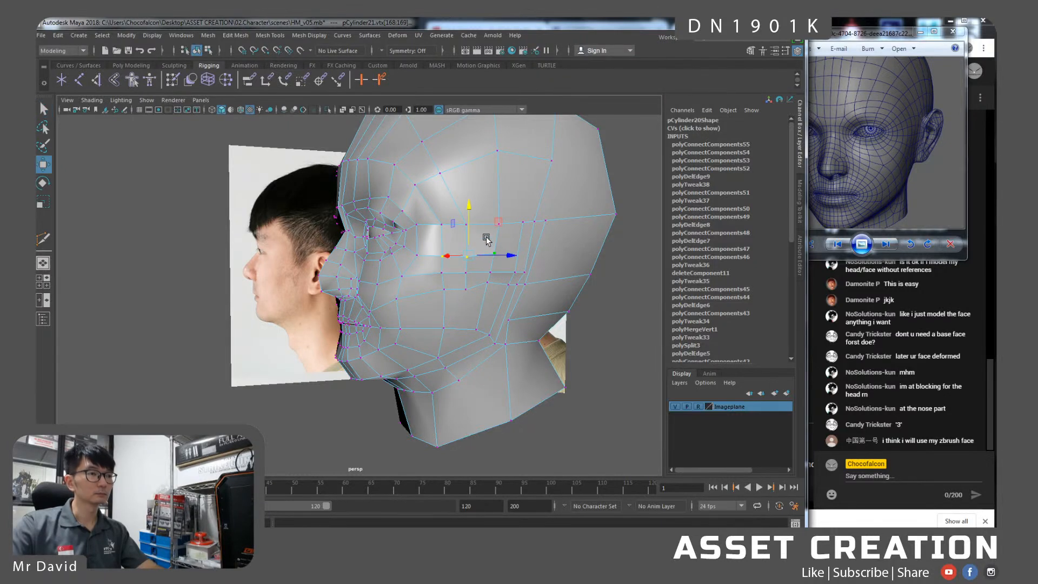
pyautogui.press('r')
pyautogui.keyDown('shift'); pyautogui.moveTo(481, 223); pyautogui.dragTo(481, 280, button='right'); pyautogui.keyUp('shift')
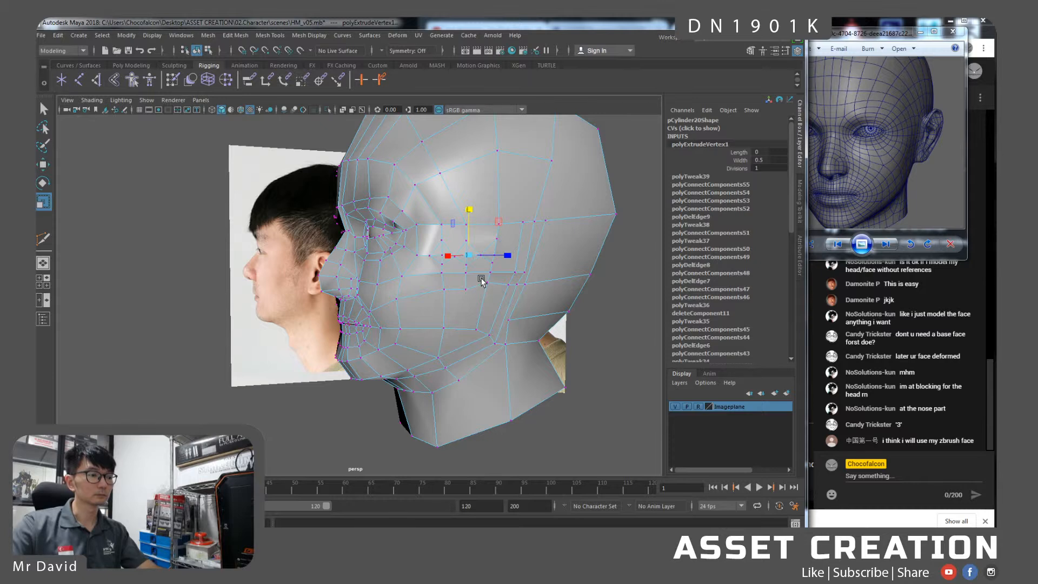
pyautogui.hotkey('ctrl', 'z')
# Flatten the selected cheek vertices vertically and turn the smooth preview back on.
pyautogui.moveTo(474, 212); pyautogui.dragTo(479, 259)
pyautogui.press('w')
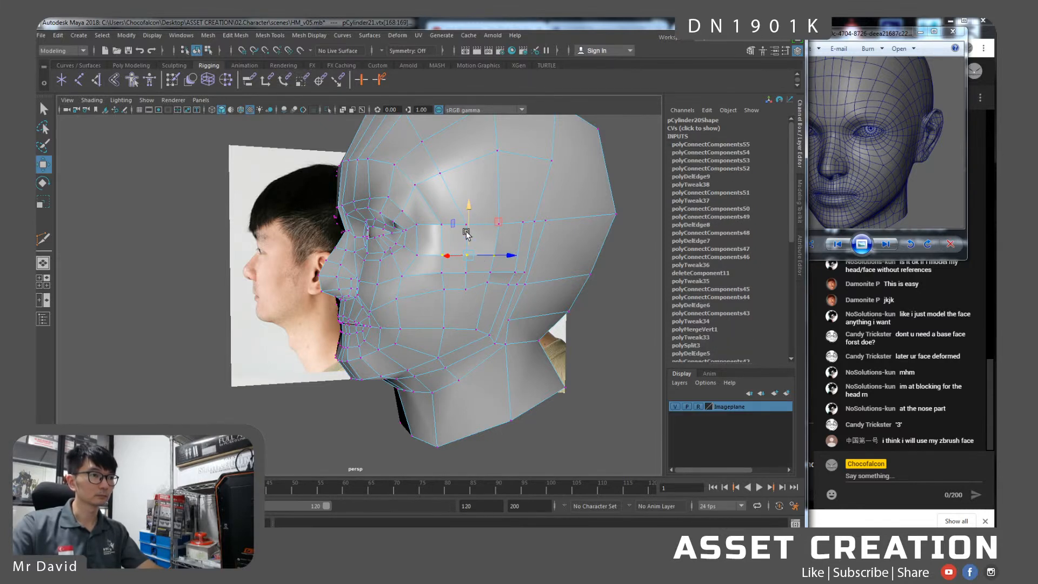
pyautogui.press('3')
pyautogui.click(411, 249)
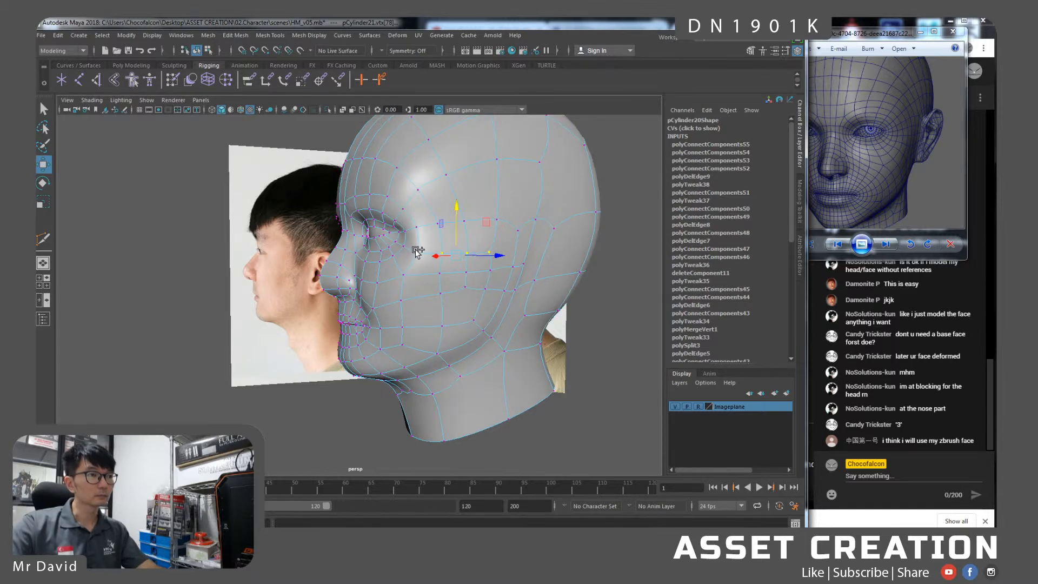
# Return to object mode and examine the smoothed head from a three-quarter view.
pyautogui.keyDown('alt'); pyautogui.moveTo(440, 259); pyautogui.dragTo(474, 265); pyautogui.keyUp('alt')
pyautogui.moveTo(479, 259); pyautogui.dragTo(528, 312, button='right')
pyautogui.moveTo(498, 229); pyautogui.dragTo(530, 332)
pyautogui.click(448, 303)
pyautogui.click(481, 274)
pyautogui.moveTo(486, 258); pyautogui.dragTo(522, 241, button='right')
pyautogui.keyDown('alt'); pyautogui.moveTo(589, 317); pyautogui.dragTo(489, 301); pyautogui.keyUp('alt')
pyautogui.click(477, 254)
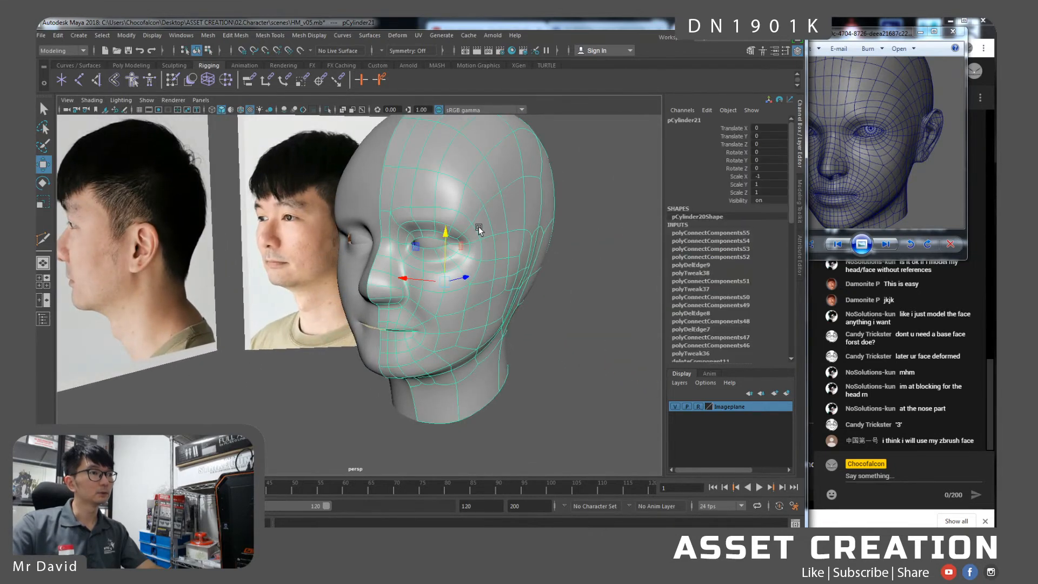
# Select the vertex at the outer eye corner and reposition it on the face.
pyautogui.scroll(6, 477, 275)
pyautogui.moveTo(454, 248); pyautogui.dragTo(427, 247, button='right')
pyautogui.click(500, 233)
pyautogui.press('q')
pyautogui.keyDown('alt'); pyautogui.moveTo(501, 236); pyautogui.dragTo(414, 257); pyautogui.keyUp('alt')
pyautogui.press('w')
pyautogui.keyDown('alt'); pyautogui.moveTo(343, 248); pyautogui.dragTo(365, 191); pyautogui.keyUp('alt')
pyautogui.moveTo(359, 172); pyautogui.dragTo(352, 178, button='middle')
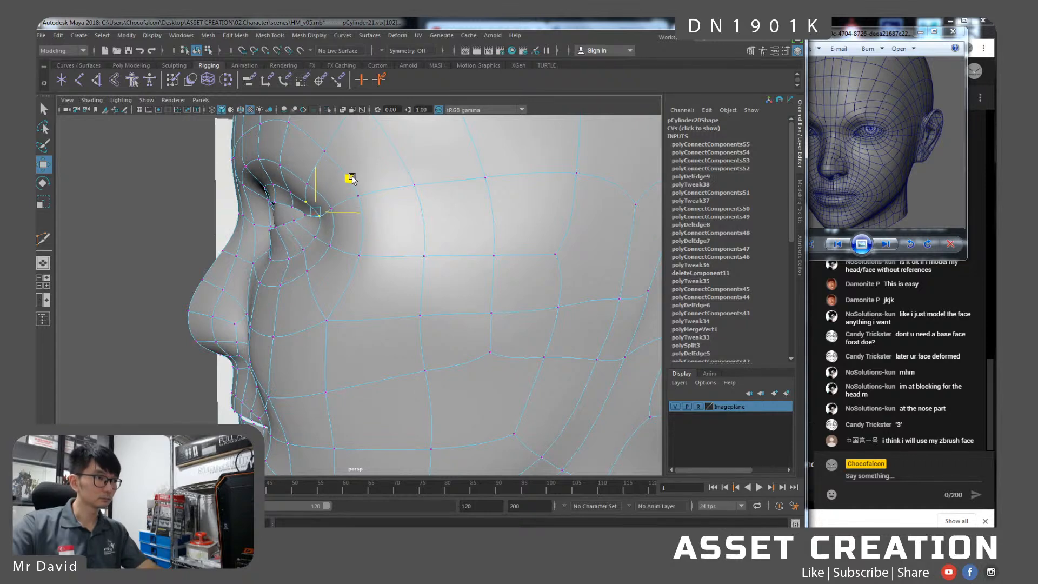
pyautogui.click(297, 196)
# Switch to the side view and turn on X-ray display to compare the eye area with the reference photo.
pyautogui.keyDown('alt'); pyautogui.moveTo(298, 198); pyautogui.dragTo(509, 230); pyautogui.keyUp('alt')
pyautogui.press('v')
pyautogui.moveTo(509, 186); pyautogui.dragTo(518, 232)
pyautogui.press('space')
pyautogui.keyDown('alt'); pyautogui.moveTo(398, 257); pyautogui.dragTo(428, 288, button='middle'); pyautogui.keyUp('alt')
pyautogui.scroll(8, 427, 288)
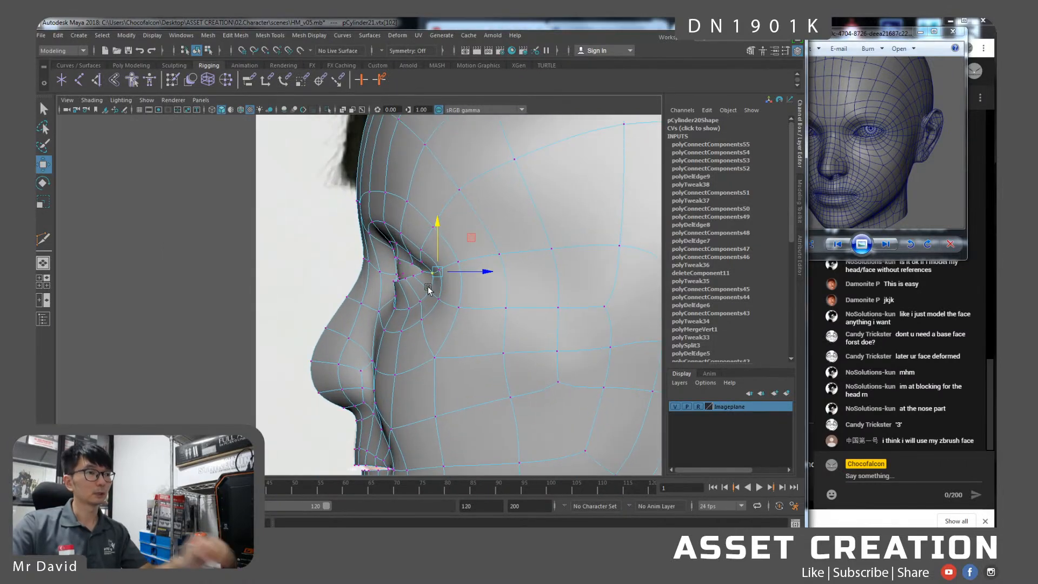
pyautogui.press('a')
pyautogui.scroll(8, 416, 291)
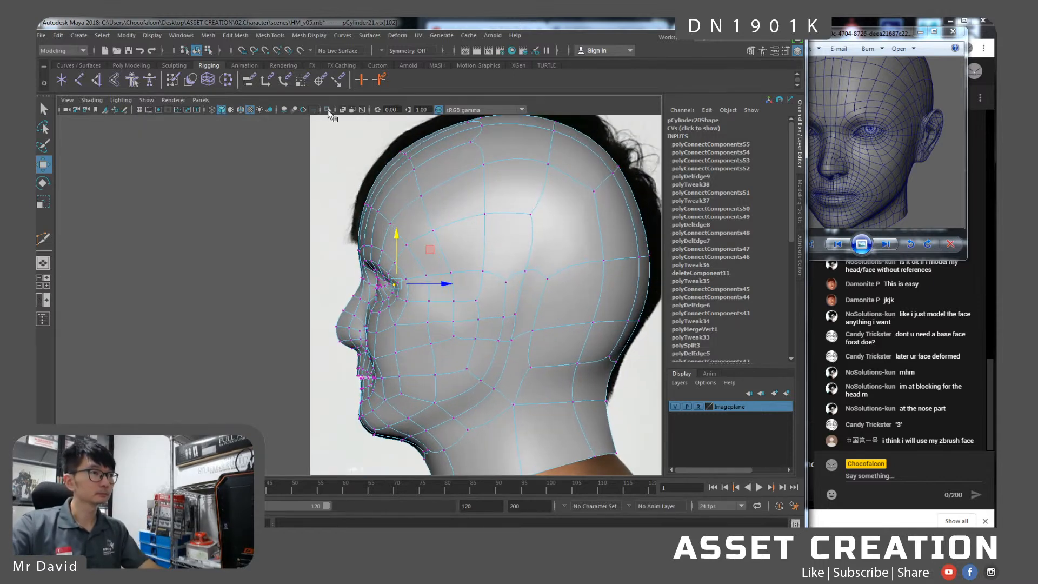
pyautogui.click(343, 110)
pyautogui.scroll(4, 405, 262)
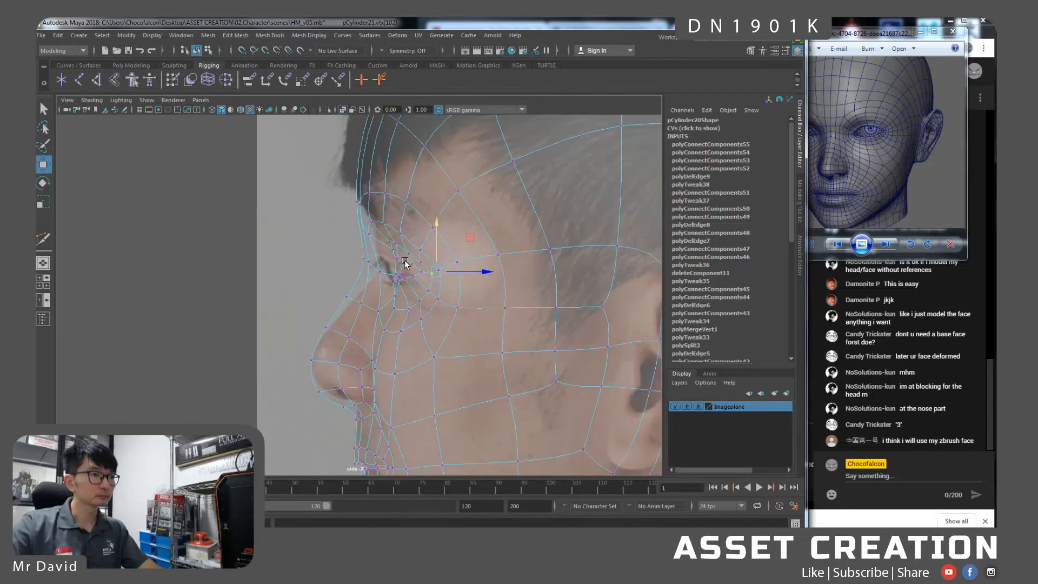
pyautogui.keyDown('alt'); pyautogui.moveTo(442, 264); pyautogui.dragTo(412, 277, button='middle'); pyautogui.keyUp('alt')
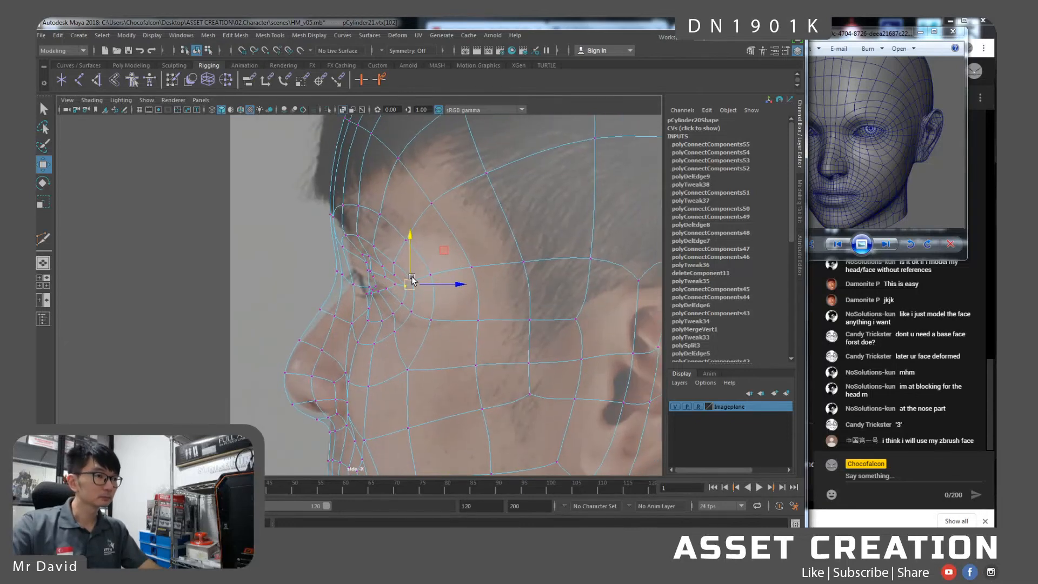
# Move the vertices at the inner eye beside the nose bridge slightly back to match the side photo.
pyautogui.click(337, 272)
pyautogui.press('q')
pyautogui.keyDown('shift'); pyautogui.click(343, 275); pyautogui.keyUp('shift')
pyautogui.press('w')
pyautogui.moveTo(375, 274); pyautogui.dragTo(385, 279)
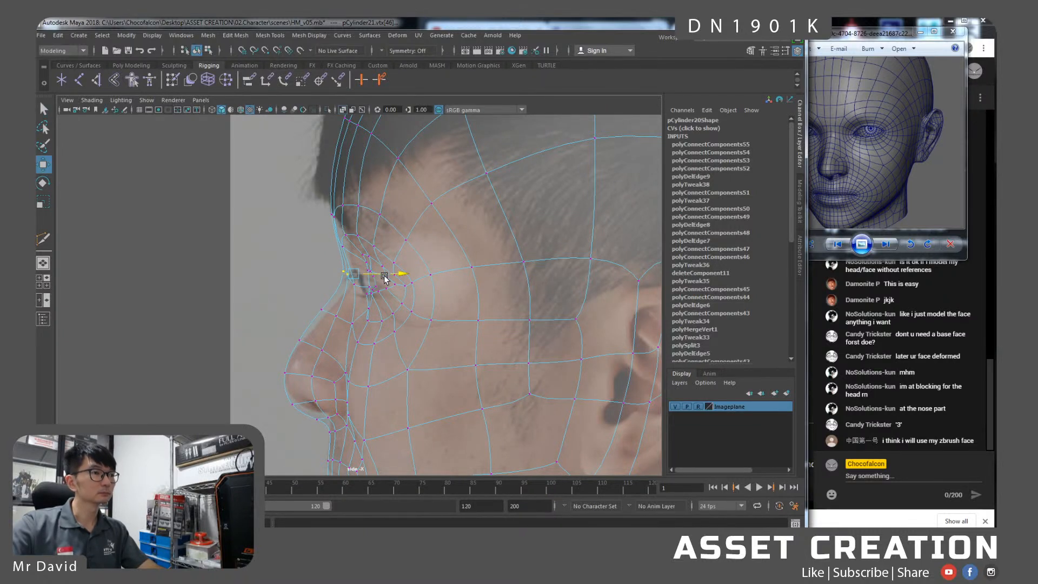
# Fit the nose bridge vertex to the photo's profile and raise the vertices under the nose slightly.
pyautogui.click(325, 309)
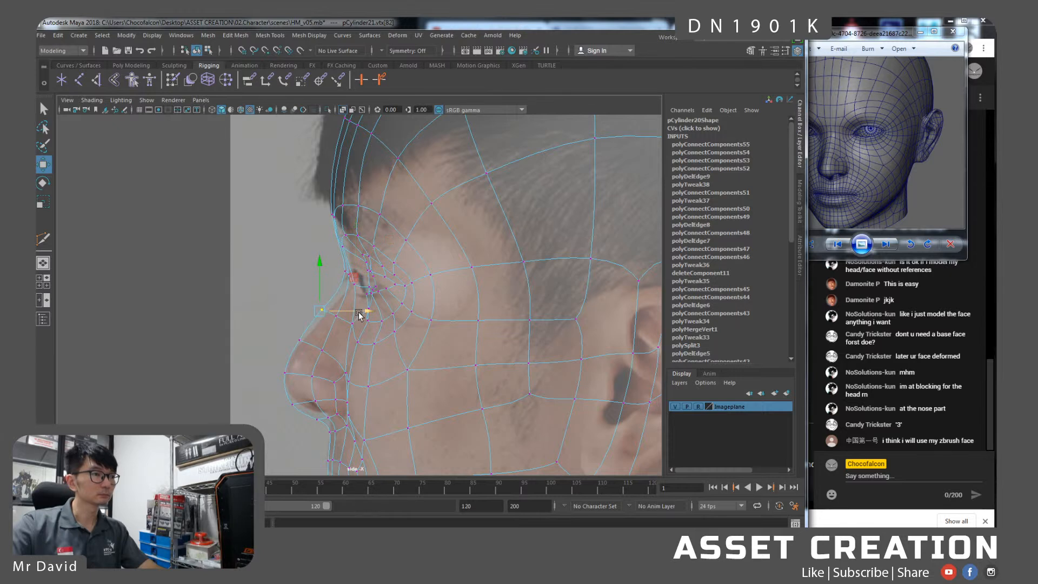
pyautogui.keyDown('alt'); pyautogui.moveTo(321, 362); pyautogui.dragTo(323, 315, button='middle'); pyautogui.keyUp('alt')
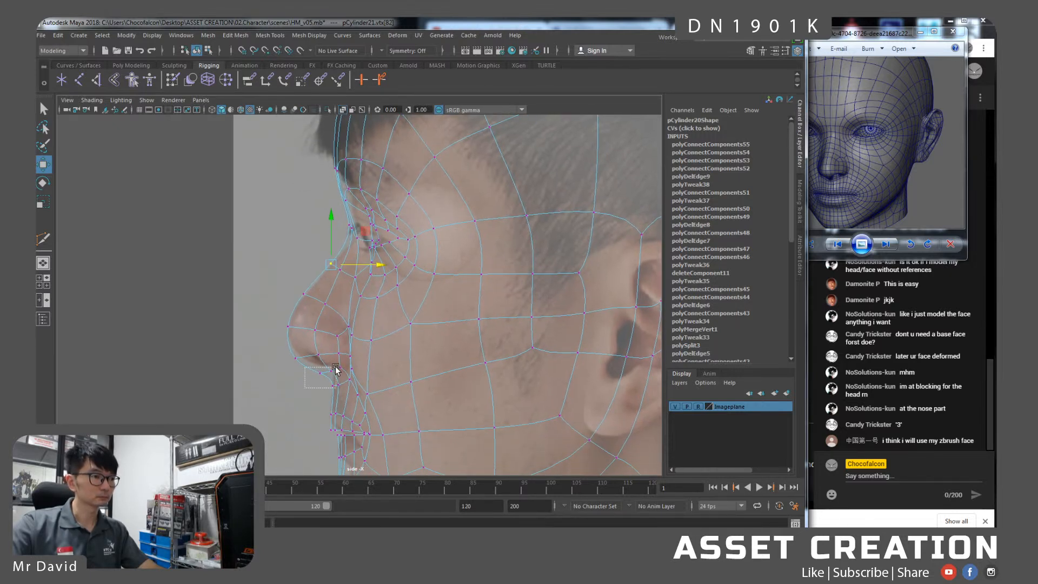
pyautogui.moveTo(331, 337); pyautogui.dragTo(331, 329)
pyautogui.keyDown('alt'); pyautogui.moveTo(413, 350); pyautogui.dragTo(401, 329, button='middle'); pyautogui.keyUp('alt')
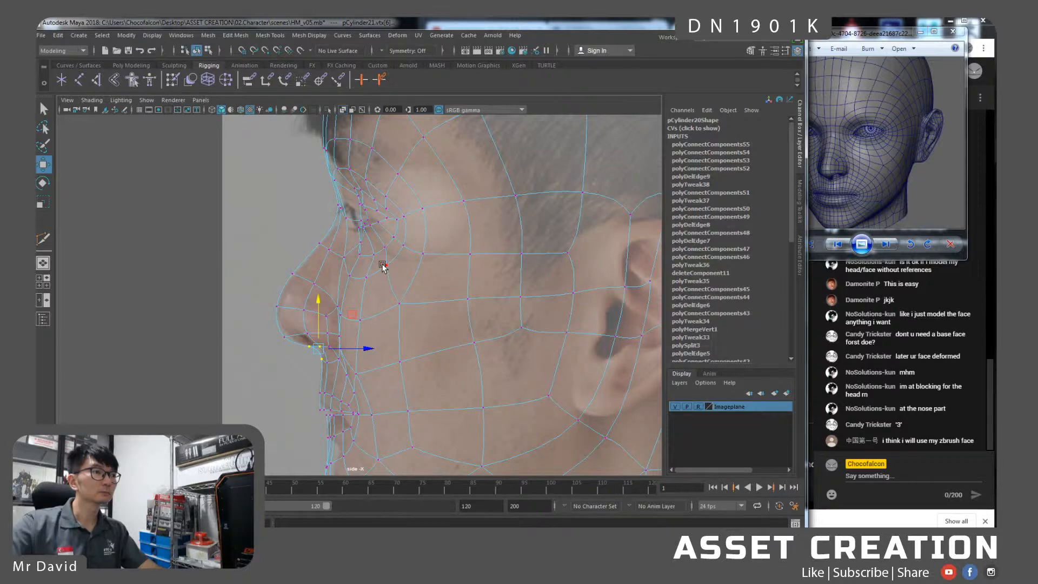
# Try to move the upper eyelid vertices forward to the eyelid in the side photo.
pyautogui.scroll(5, 377, 238)
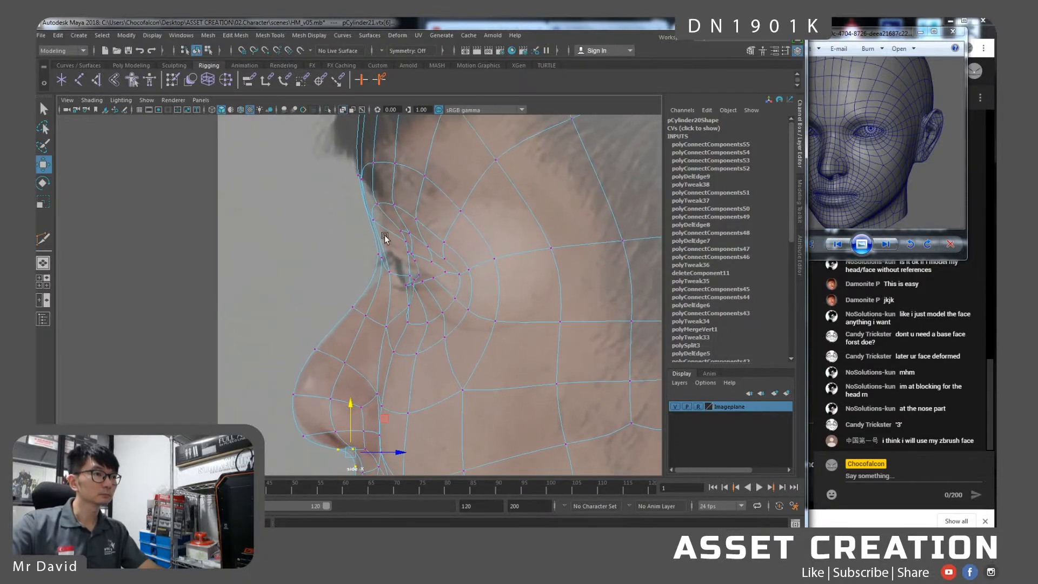
pyautogui.press('q')
pyautogui.click(410, 234)
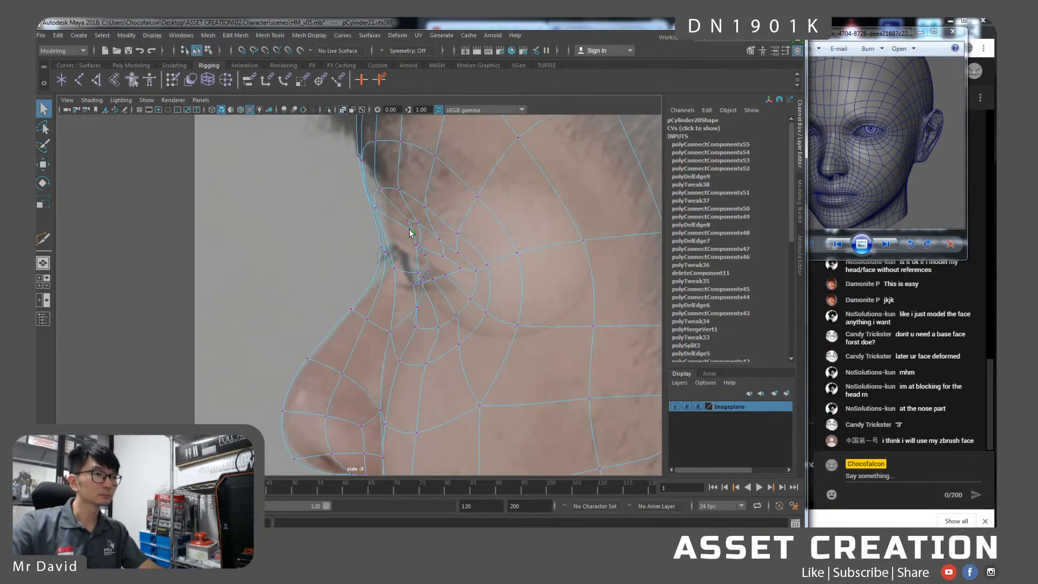
pyautogui.keyDown('shift'); pyautogui.click(444, 256); pyautogui.keyUp('shift')
pyautogui.moveTo(436, 265); pyautogui.dragTo(407, 239)
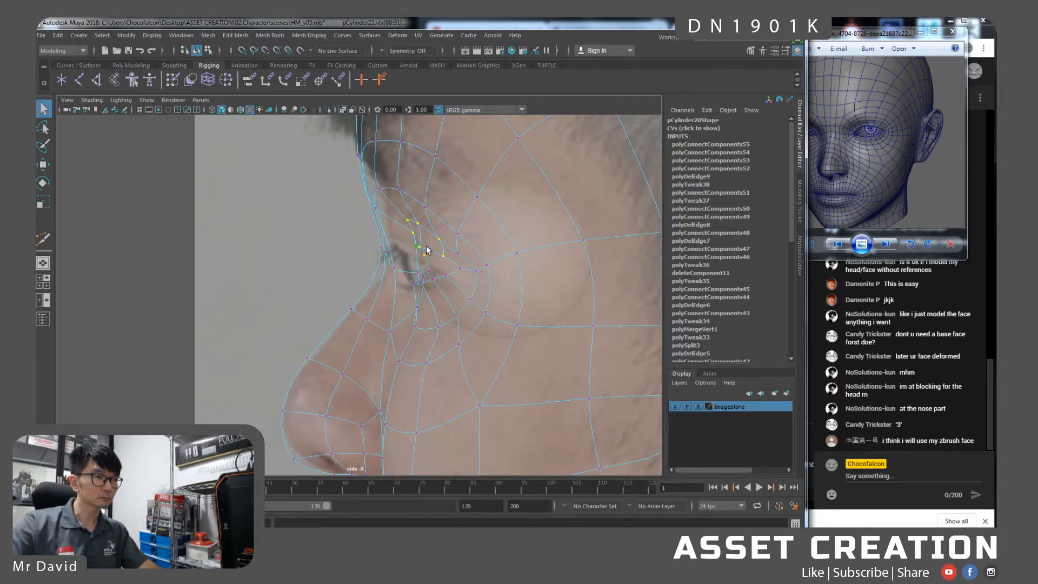
pyautogui.press('w')
pyautogui.keyDown('shift'); pyautogui.click(464, 252); pyautogui.keyUp('shift')
pyautogui.keyDown('shift'); pyautogui.click(461, 266); pyautogui.keyUp('shift')
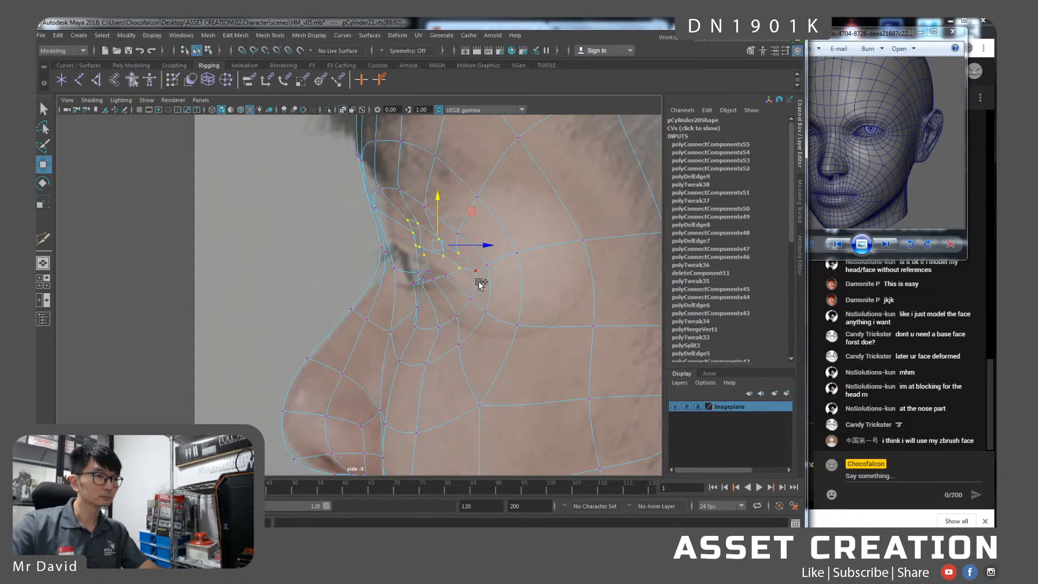
pyautogui.moveTo(474, 246); pyautogui.dragTo(444, 246)
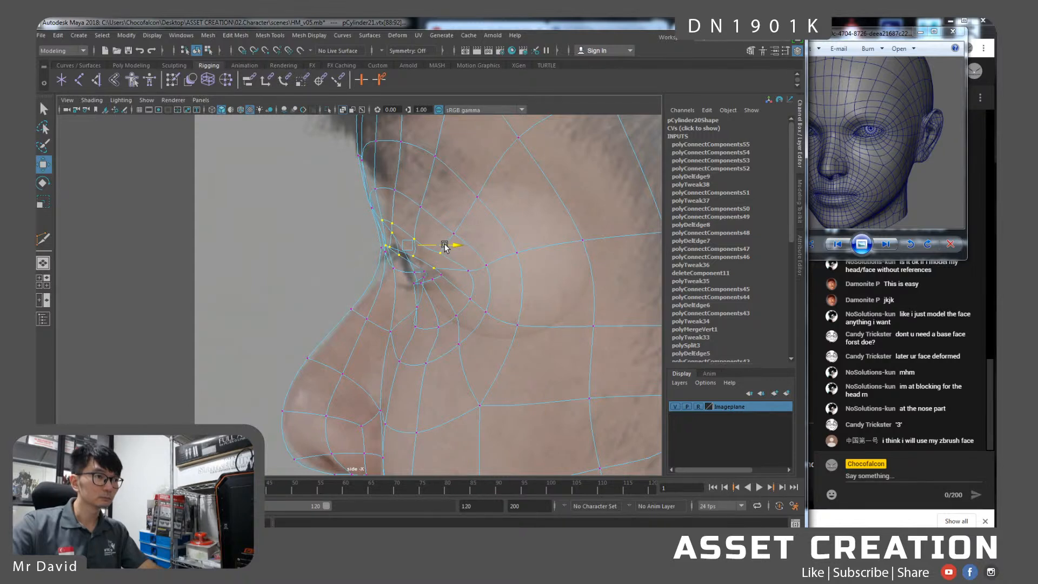
# Try to move the outer eye corner vertex forward to match the side photo, and save the scene.
pyautogui.click(471, 271)
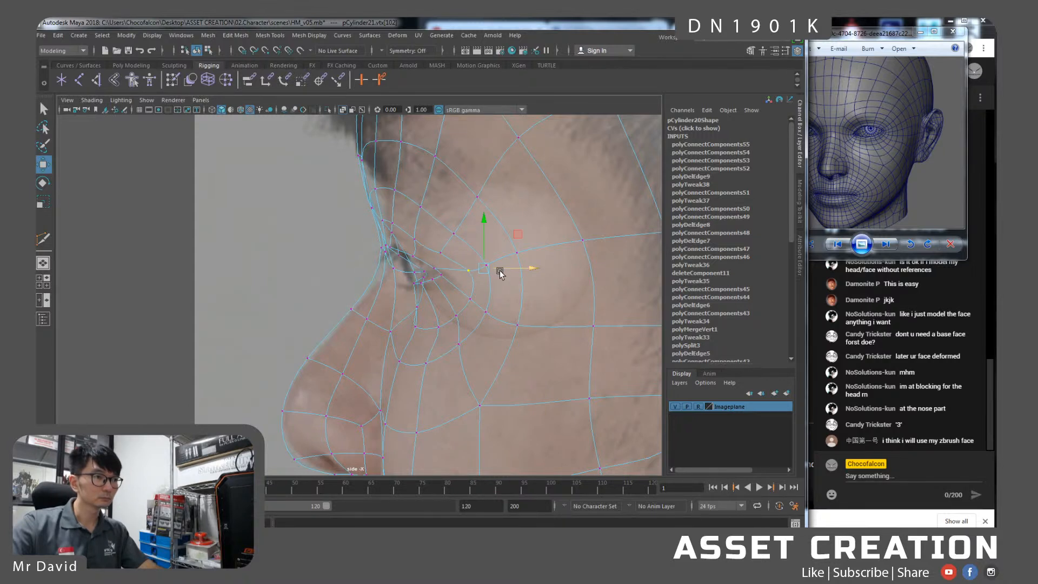
pyautogui.press('q')
pyautogui.press('w')
pyautogui.moveTo(497, 269); pyautogui.dragTo(417, 278)
pyautogui.hotkey('ctrl', 's')
# Try to move the lower eyelid vertices forward and slightly down, and lower the outer eye corner vertex.
pyautogui.scroll(3, 416, 278)
pyautogui.press('q')
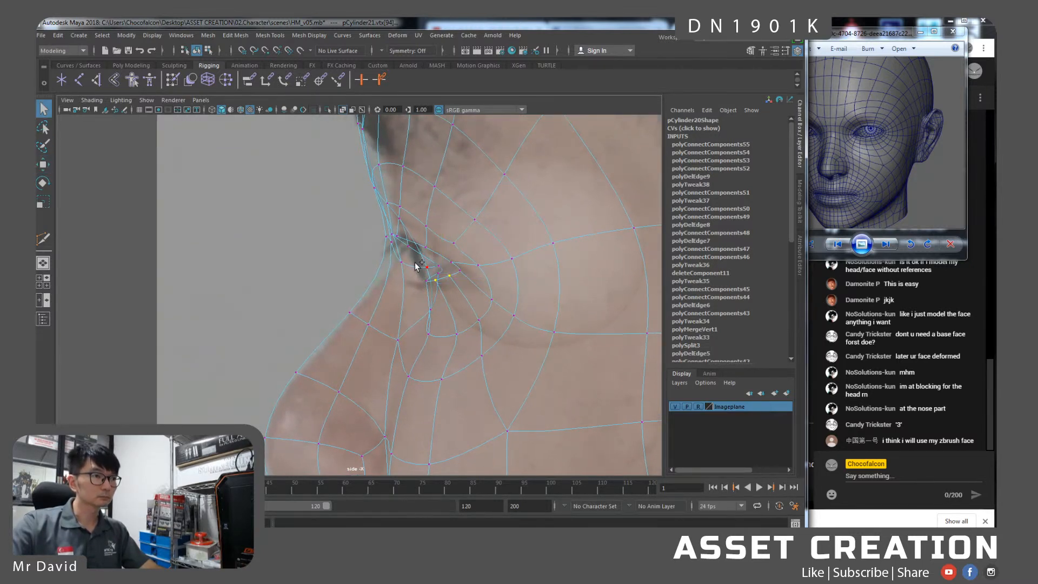
pyautogui.press('w')
pyautogui.moveTo(465, 276); pyautogui.dragTo(437, 278)
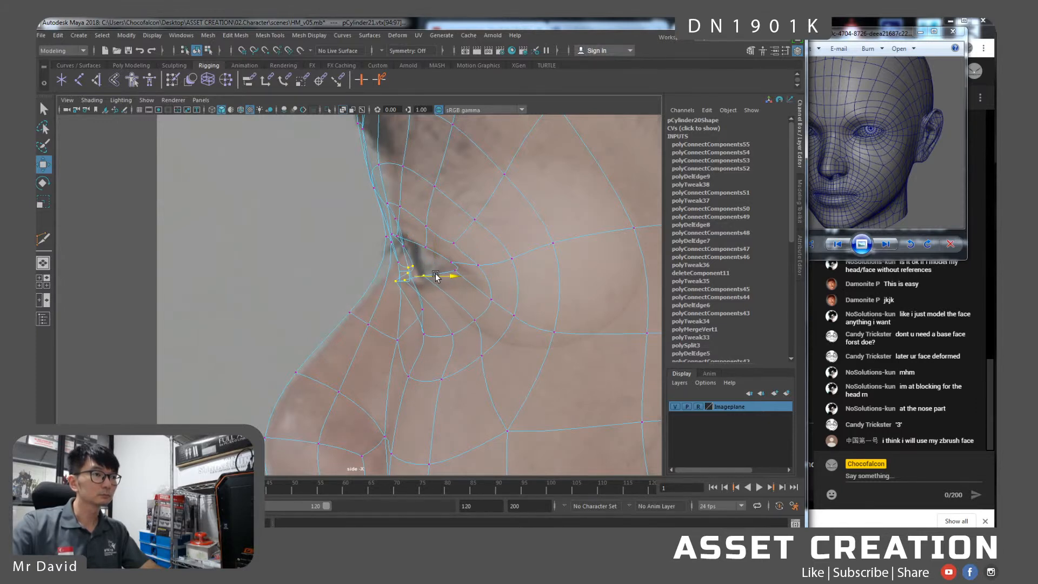
pyautogui.moveTo(405, 239); pyautogui.dragTo(404, 246)
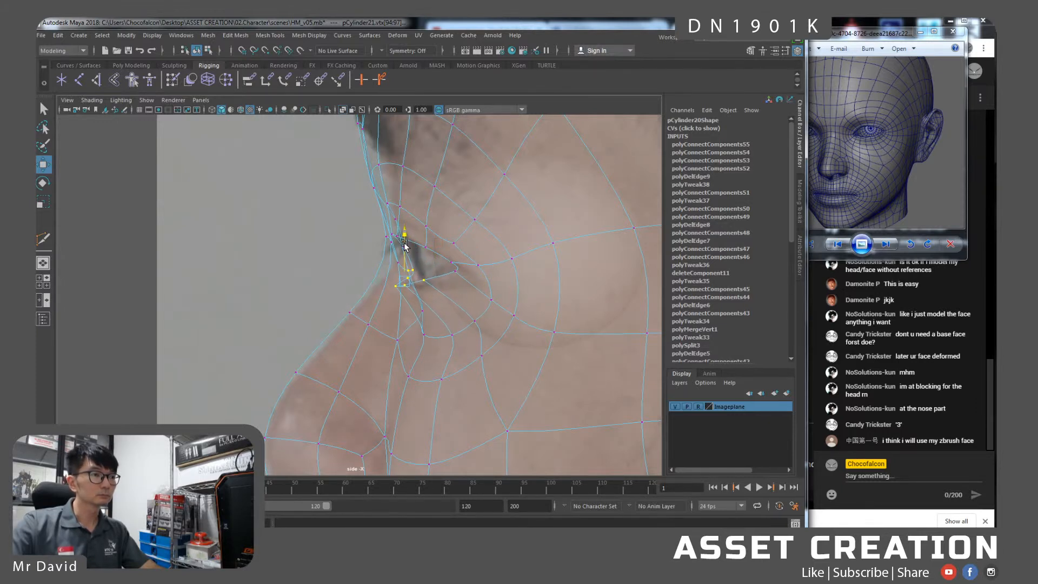
pyautogui.click(455, 274)
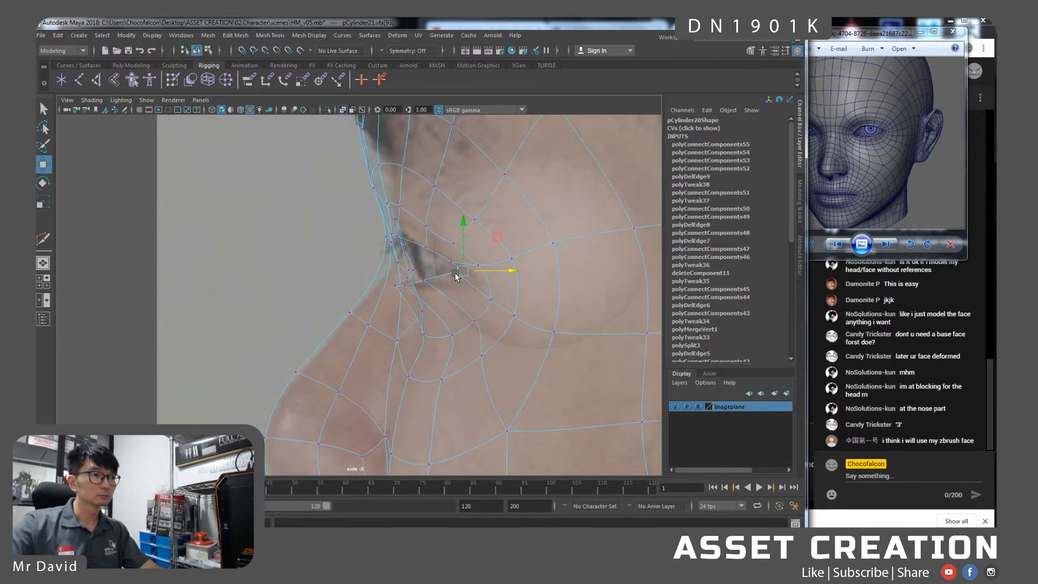
pyautogui.moveTo(461, 239); pyautogui.dragTo(465, 247)
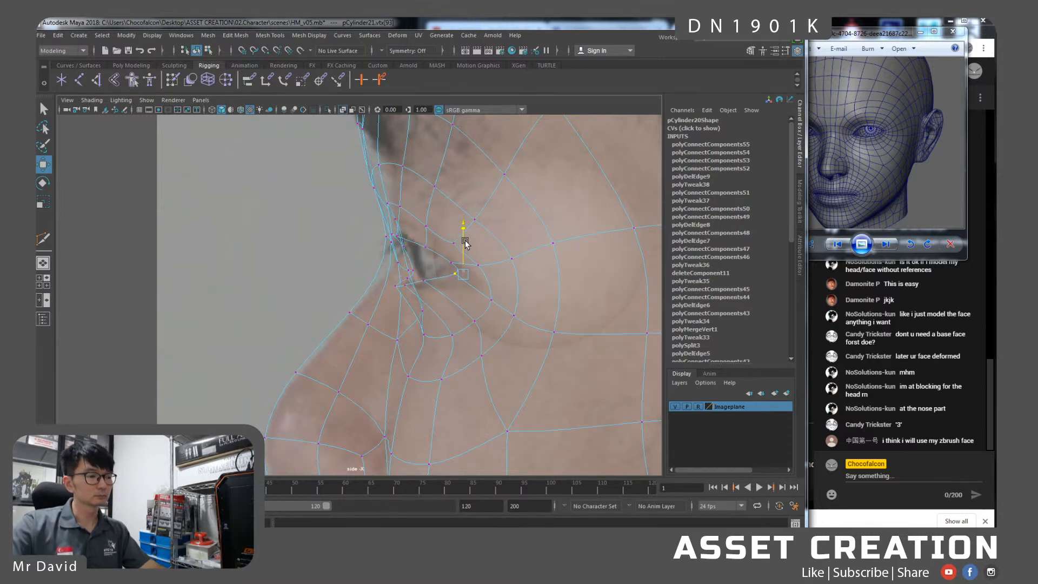
# Return to the perspective view and turn off X-ray display.
pyautogui.press('space')
pyautogui.moveTo(472, 246); pyautogui.dragTo(441, 264)
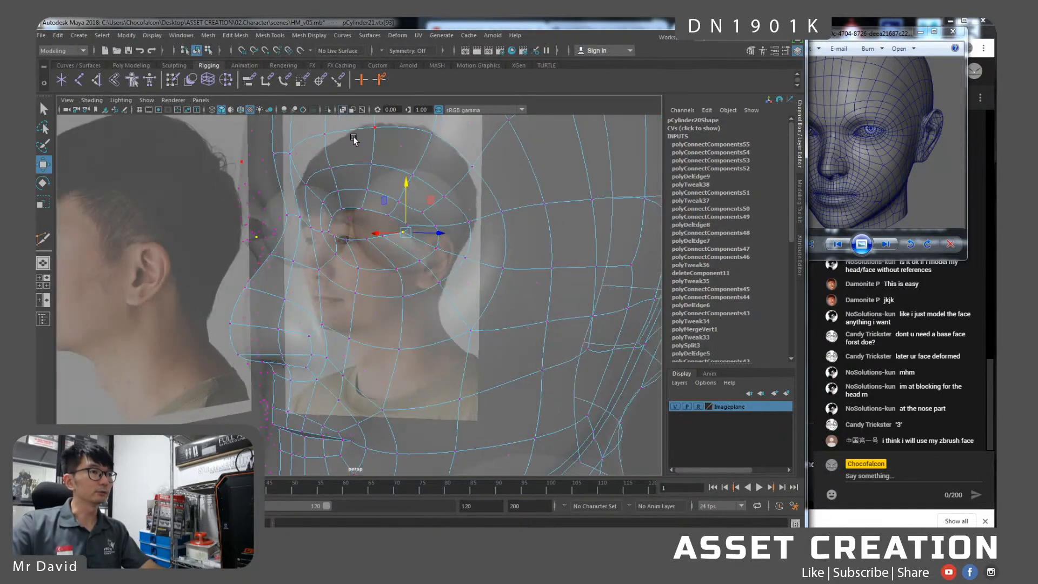
pyautogui.click(344, 110)
pyautogui.keyDown('alt'); pyautogui.moveTo(507, 266); pyautogui.dragTo(438, 258); pyautogui.keyUp('alt')
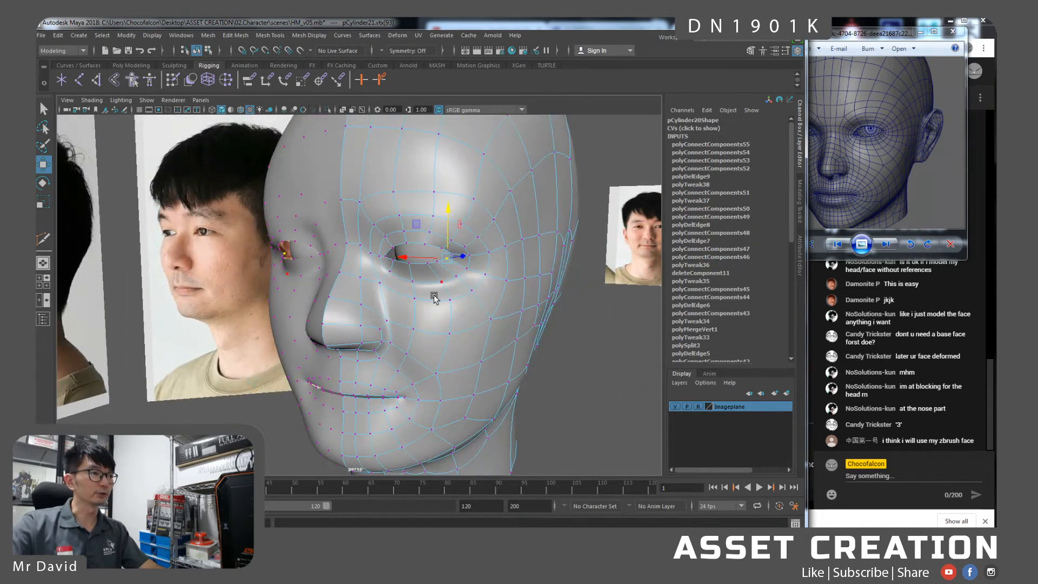
# Switch to object mode and examine the eyelid shape from several angles.
pyautogui.keyDown('alt'); pyautogui.moveTo(434, 298); pyautogui.dragTo(474, 294); pyautogui.keyUp('alt')
pyautogui.moveTo(452, 265); pyautogui.dragTo(472, 254, button='right')
pyautogui.keyDown('alt'); pyautogui.moveTo(493, 285); pyautogui.dragTo(432, 287); pyautogui.keyUp('alt')
pyautogui.keyDown('alt'); pyautogui.moveTo(432, 287); pyautogui.dragTo(438, 324, button='right'); pyautogui.keyUp('alt')
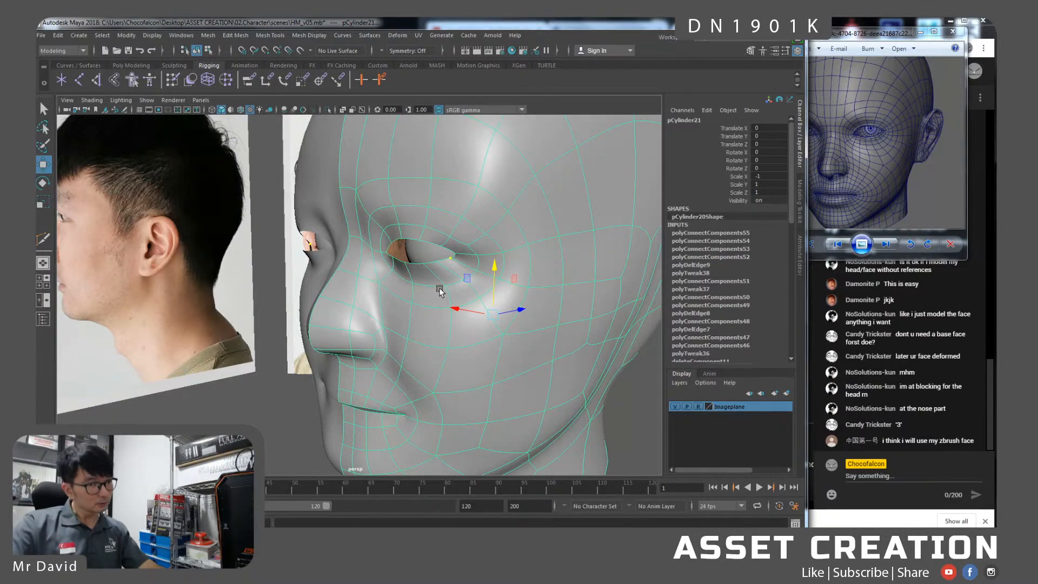
pyautogui.keyDown('alt'); pyautogui.moveTo(439, 292); pyautogui.dragTo(467, 278); pyautogui.keyUp('alt')
pyautogui.keyDown('alt'); pyautogui.moveTo(469, 239); pyautogui.dragTo(456, 286); pyautogui.keyUp('alt')
# Undo the recent eyelid and eye corner vertex moves.
pyautogui.hotkey('ctrl', 'z')
pyautogui.hotkey('ctrl', 'z')
pyautogui.hotkey('ctrl', 'z')
pyautogui.hotkey('ctrl', 'z')
pyautogui.hotkey('ctrl', 'z')
pyautogui.hotkey('ctrl', 'z')
pyautogui.hotkey('ctrl', 'z')
pyautogui.hotkey('ctrl', 'z')
pyautogui.hotkey('ctrl', 'z')
pyautogui.hotkey('ctrl', 'z')
pyautogui.hotkey('ctrl', 'z')
pyautogui.hotkey('ctrl', 'z')
# Select the middle upper eyelid face, enable soft selection and shift it slightly in depth, viewed from below.
pyautogui.moveTo(455, 247); pyautogui.dragTo(456, 228, button='right')
pyautogui.keyDown('alt'); pyautogui.moveTo(456, 228); pyautogui.dragTo(448, 260); pyautogui.keyUp('alt')
pyautogui.moveTo(451, 253); pyautogui.dragTo(455, 273, button='right')
pyautogui.click(460, 250)
pyautogui.keyDown('alt'); pyautogui.moveTo(453, 276); pyautogui.dragTo(462, 272); pyautogui.keyUp('alt')
pyautogui.press('b')
pyautogui.keyDown('alt'); pyautogui.moveTo(488, 226); pyautogui.dragTo(506, 263); pyautogui.keyUp('alt')
pyautogui.keyDown('alt'); pyautogui.moveTo(506, 246); pyautogui.dragTo(467, 292, button='middle'); pyautogui.keyUp('alt')
pyautogui.keyDown('alt'); pyautogui.moveTo(467, 292); pyautogui.dragTo(478, 255); pyautogui.keyUp('alt')
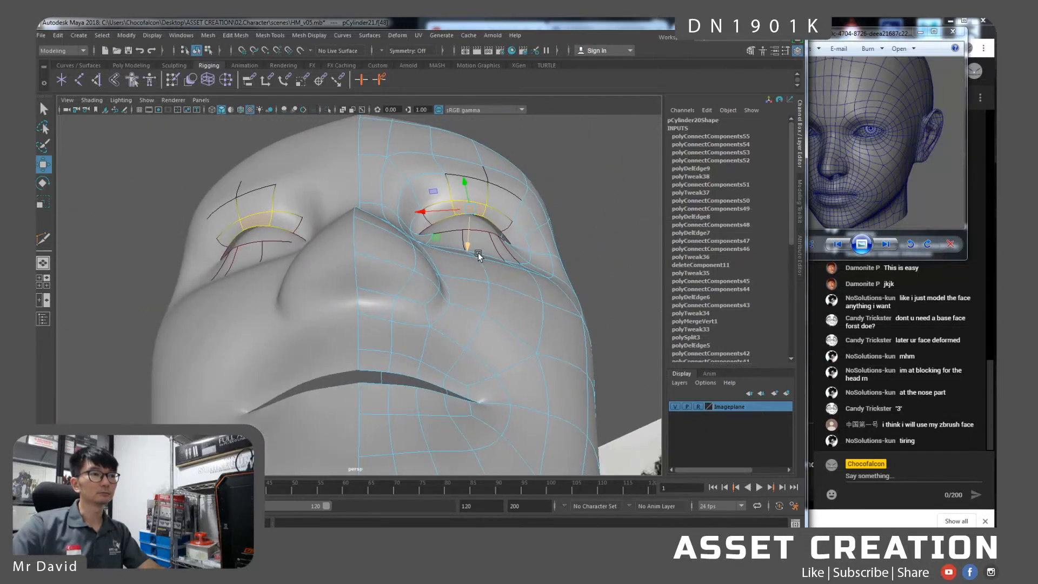
pyautogui.click(470, 241)
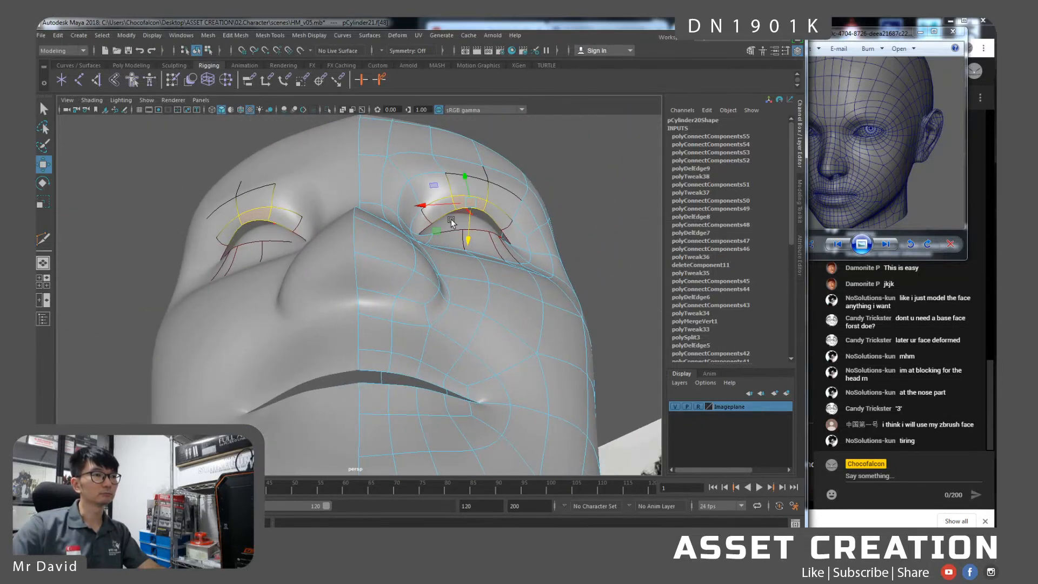
# Reposition the middle upper eyelid edge vertices, seen from below, to refine the curve of the lid.
pyautogui.click(425, 206)
pyautogui.click(455, 211)
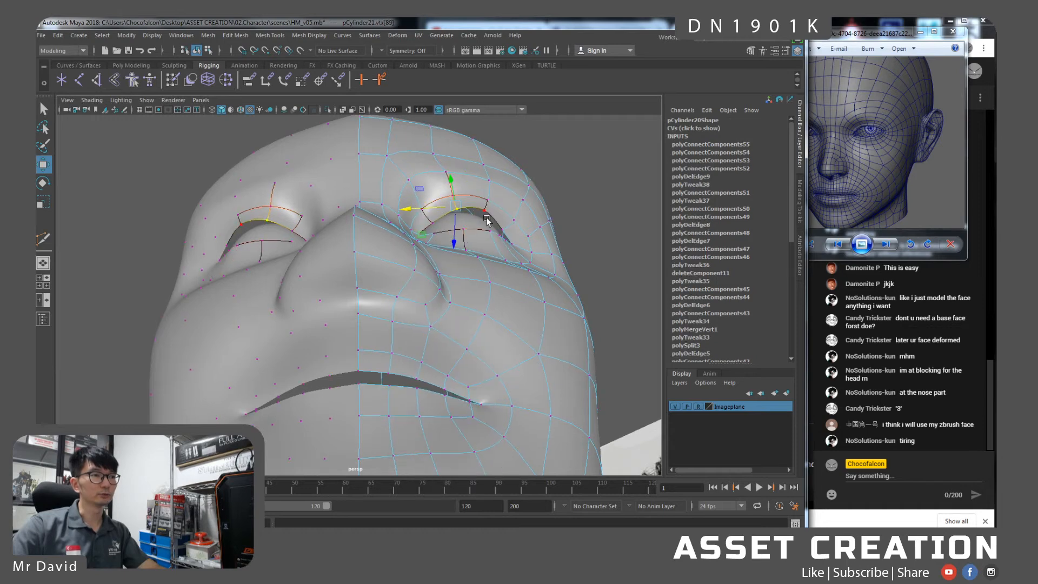
pyautogui.keyDown('alt'); pyautogui.moveTo(468, 229); pyautogui.dragTo(495, 266, button='right'); pyautogui.keyUp('alt')
pyautogui.keyDown('alt'); pyautogui.moveTo(499, 238); pyautogui.dragTo(408, 274, button='middle'); pyautogui.keyUp('alt')
pyautogui.keyDown('alt'); pyautogui.moveTo(407, 273); pyautogui.dragTo(405, 303); pyautogui.keyUp('alt')
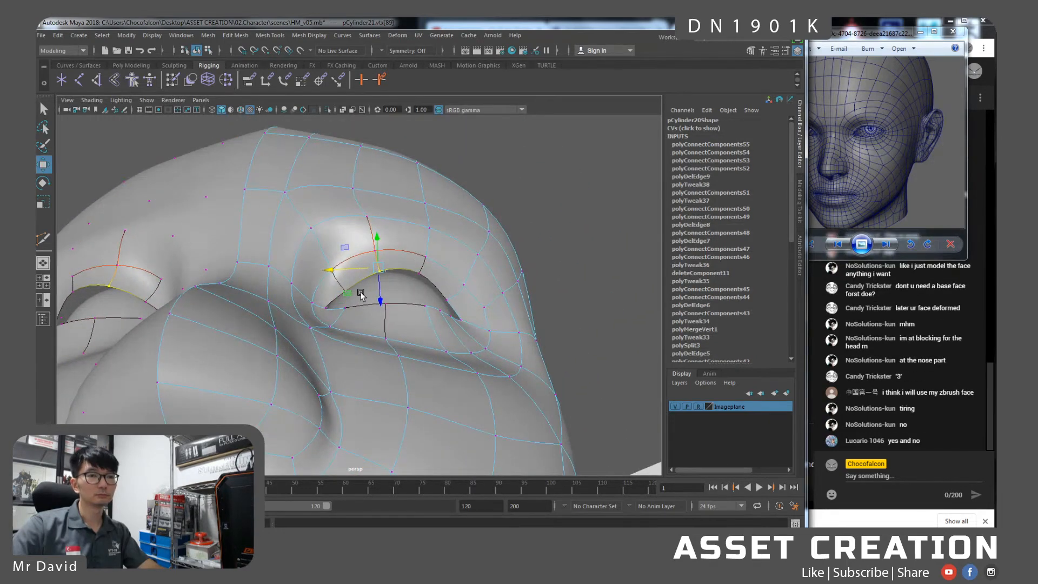
pyautogui.moveTo(349, 270); pyautogui.dragTo(370, 278)
pyautogui.click(416, 296)
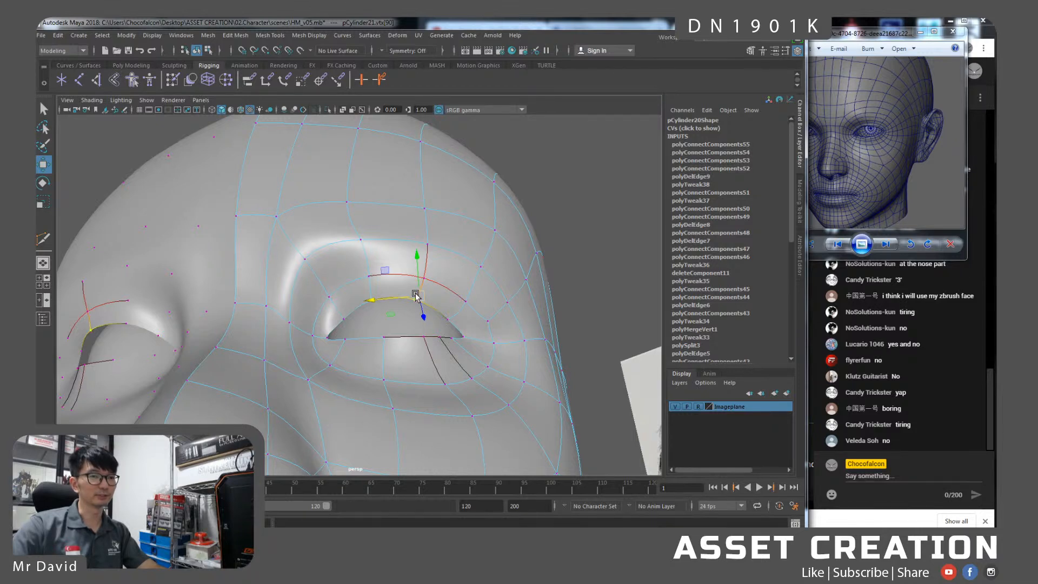
# Shift the upper eyelid crease vertices sideways, judging the lid's shape from the front and side.
pyautogui.click(369, 276)
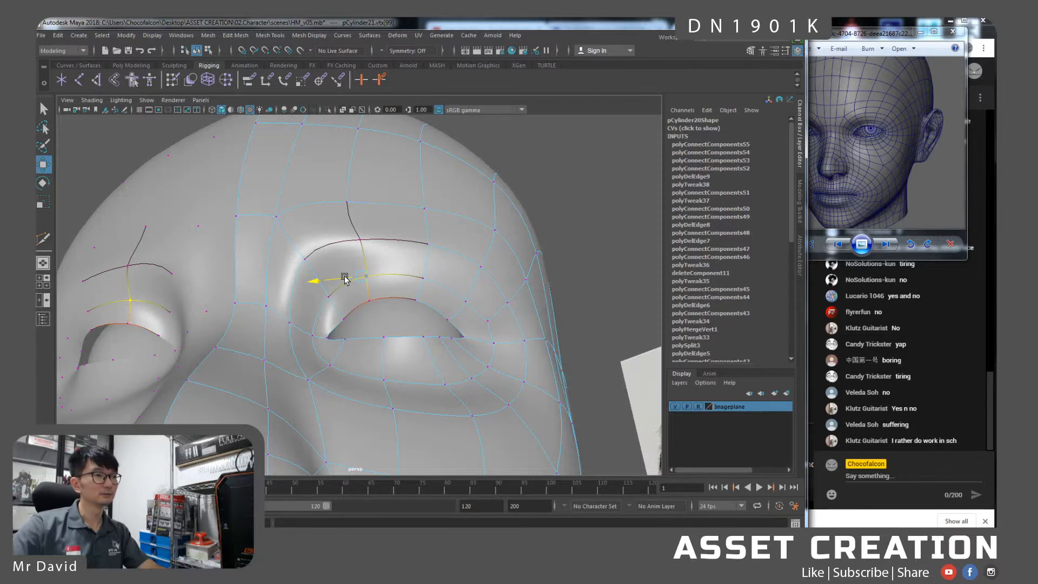
pyautogui.keyDown('alt'); pyautogui.moveTo(344, 278); pyautogui.dragTo(370, 310); pyautogui.keyUp('alt')
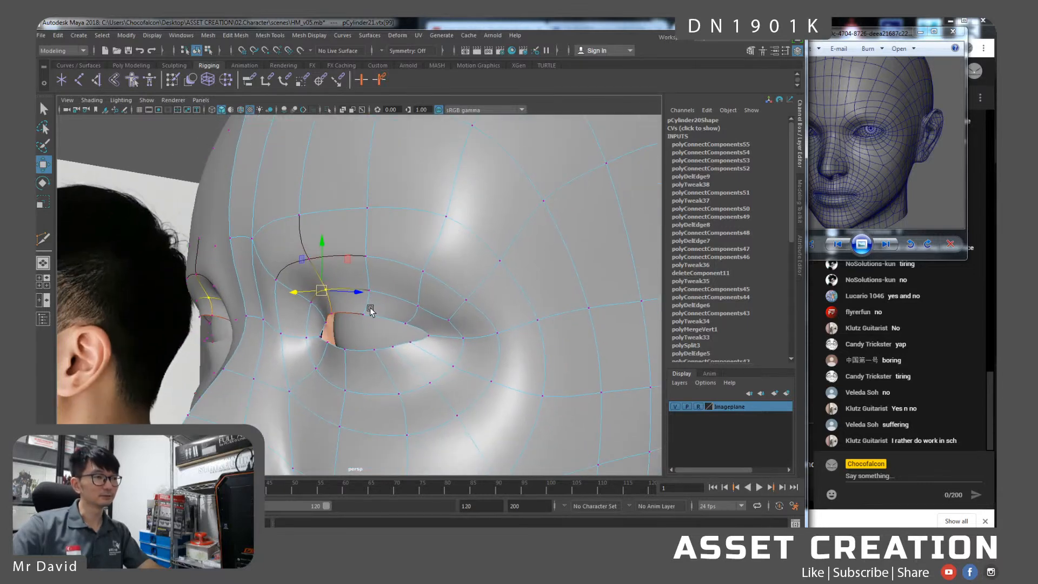
pyautogui.click(405, 324)
pyautogui.keyDown('alt'); pyautogui.moveTo(436, 306); pyautogui.dragTo(482, 286); pyautogui.keyUp('alt')
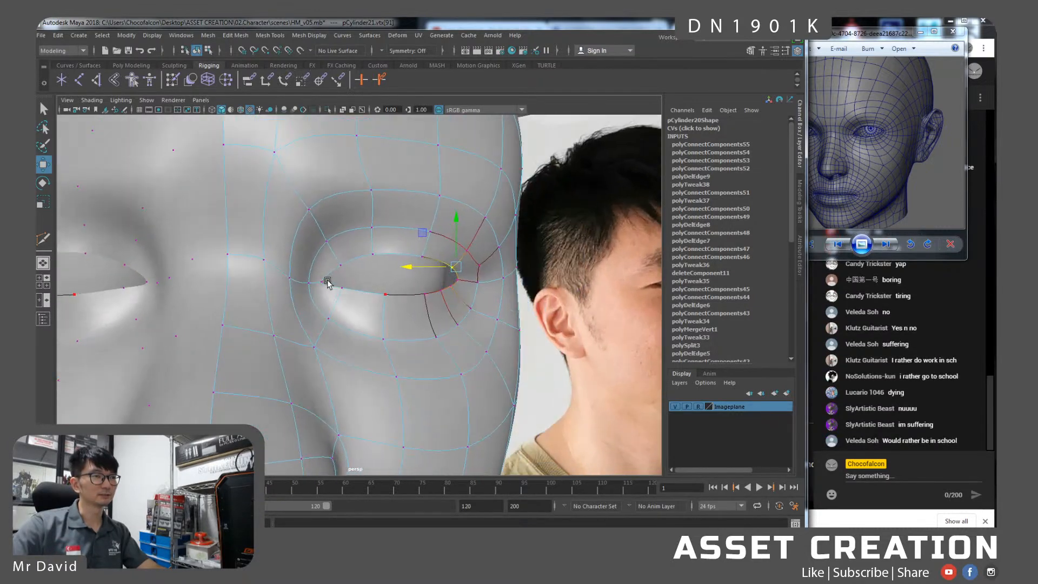
# Move the vertices at the outer eye corner sideways, judging the corner from the front and below.
pyautogui.click(477, 281)
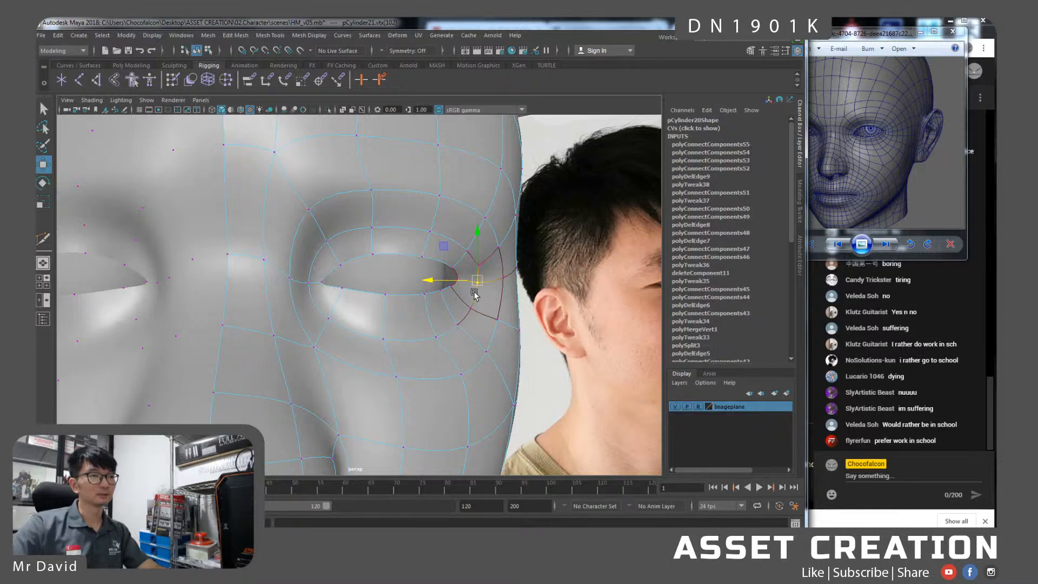
pyautogui.click(458, 281)
pyautogui.keyDown('alt'); pyautogui.moveTo(458, 282); pyautogui.dragTo(437, 244); pyautogui.keyUp('alt')
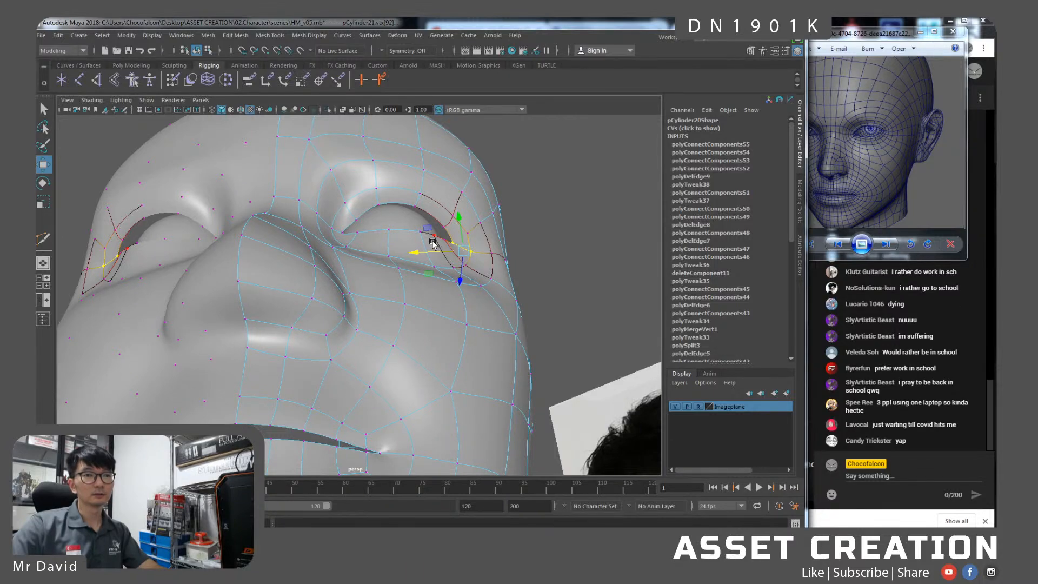
pyautogui.keyDown('alt'); pyautogui.moveTo(417, 232); pyautogui.dragTo(422, 266); pyautogui.keyUp('alt')
# Select three vertices around the outer end of the upper eyelid crease and shift them sideways.
pyautogui.click(424, 204)
pyautogui.click(467, 231)
pyautogui.keyDown('shift'); pyautogui.click(485, 251); pyautogui.keyUp('shift')
pyautogui.keyDown('shift'); pyautogui.click(488, 271); pyautogui.keyUp('shift')
pyautogui.keyDown('alt'); pyautogui.moveTo(464, 250); pyautogui.dragTo(465, 263); pyautogui.keyUp('alt')
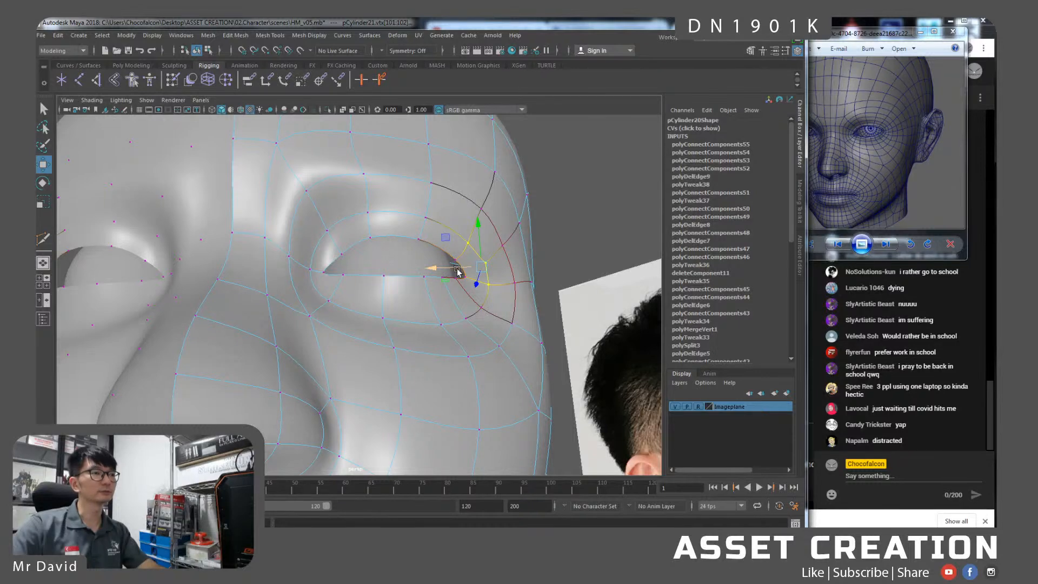
# Adjust the vertices above the outer eye corner sideways to refine the outer brow area.
pyautogui.scroll(-3, 357, 271)
pyautogui.keyDown('alt'); pyautogui.moveTo(364, 234); pyautogui.dragTo(312, 269); pyautogui.keyUp('alt')
pyautogui.click(403, 285)
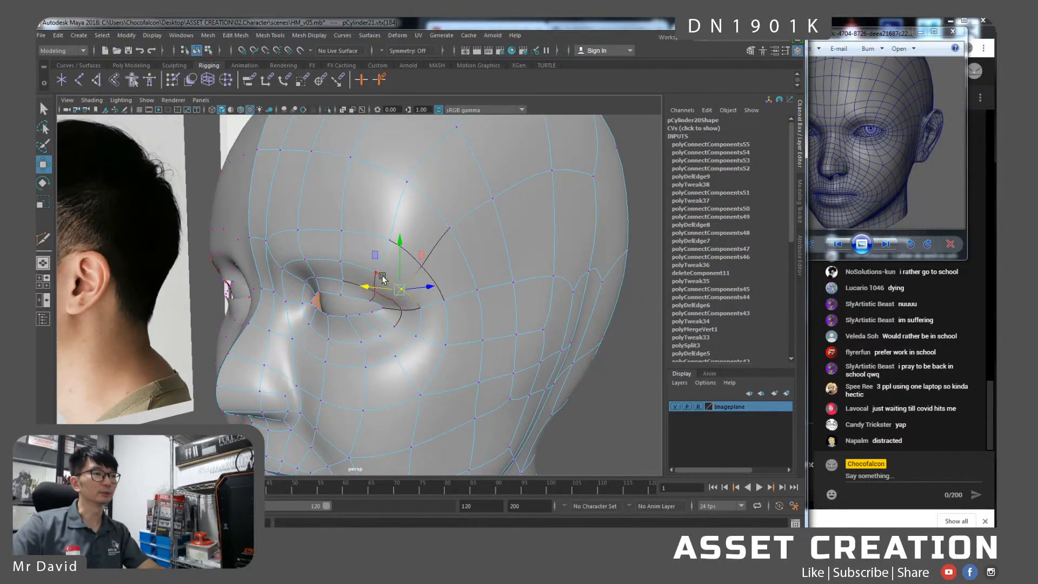
pyautogui.click(383, 278)
pyautogui.moveTo(382, 277)
pyautogui.keyDown('alt'); pyautogui.mouseDown()
pyautogui.moveTo(388, 288)
pyautogui.moveTo(394, 267)
pyautogui.mouseUp(); pyautogui.keyUp('alt')
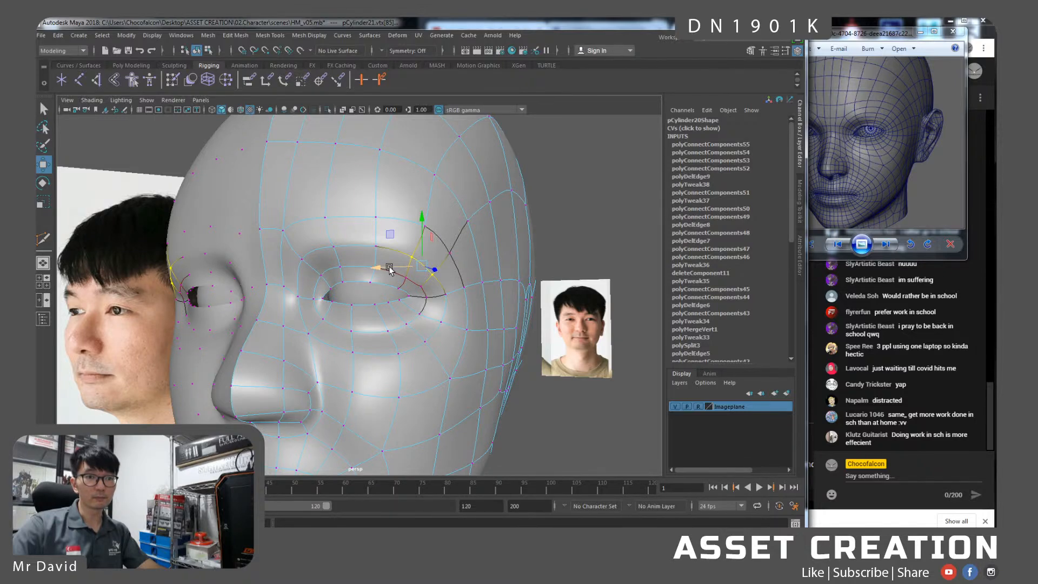
# Select two vertices on the upper temple above the outer brow and move them sideways.
pyautogui.keyDown('alt'); pyautogui.moveTo(388, 287); pyautogui.dragTo(438, 268); pyautogui.keyUp('alt')
pyautogui.click(447, 186)
pyautogui.keyDown('shift'); pyautogui.click(439, 211); pyautogui.keyUp('shift')
pyautogui.keyDown('alt'); pyautogui.moveTo(403, 233); pyautogui.dragTo(380, 273); pyautogui.keyUp('alt')
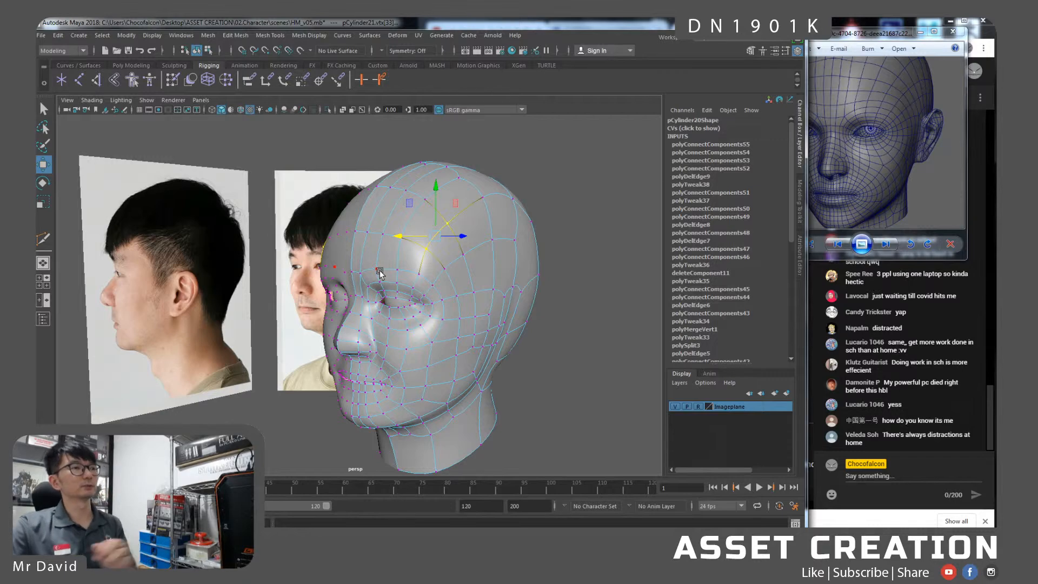
pyautogui.scroll(6, 362, 300)
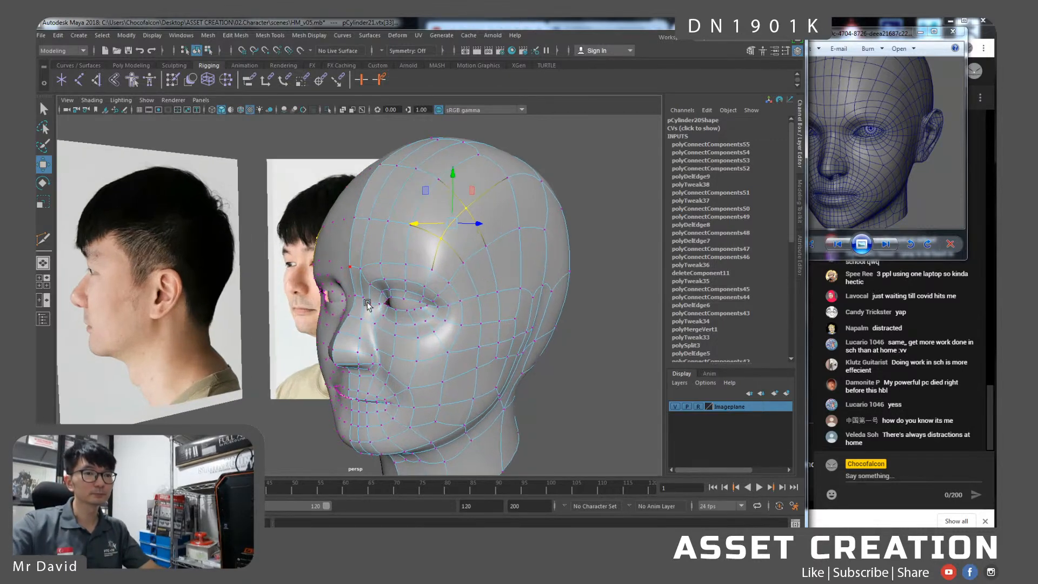
# Move the nose bridge vertices near the inner eye corner in depth.
pyautogui.click(359, 311)
pyautogui.press('q')
pyautogui.press('w')
pyautogui.keyDown('alt'); pyautogui.moveTo(360, 313); pyautogui.dragTo(377, 306); pyautogui.keyUp('alt')
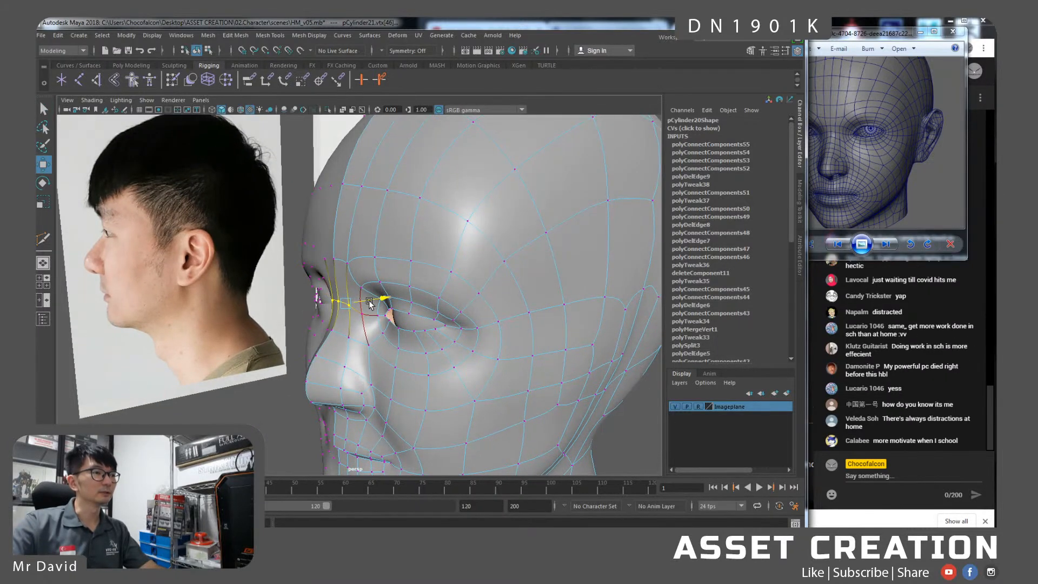
pyautogui.keyDown('alt'); pyautogui.moveTo(370, 304); pyautogui.dragTo(387, 282); pyautogui.keyUp('alt')
# Shift the vertices along the side of the nose sideways to adjust the bridge's width.
pyautogui.press('q')
pyautogui.click(386, 281)
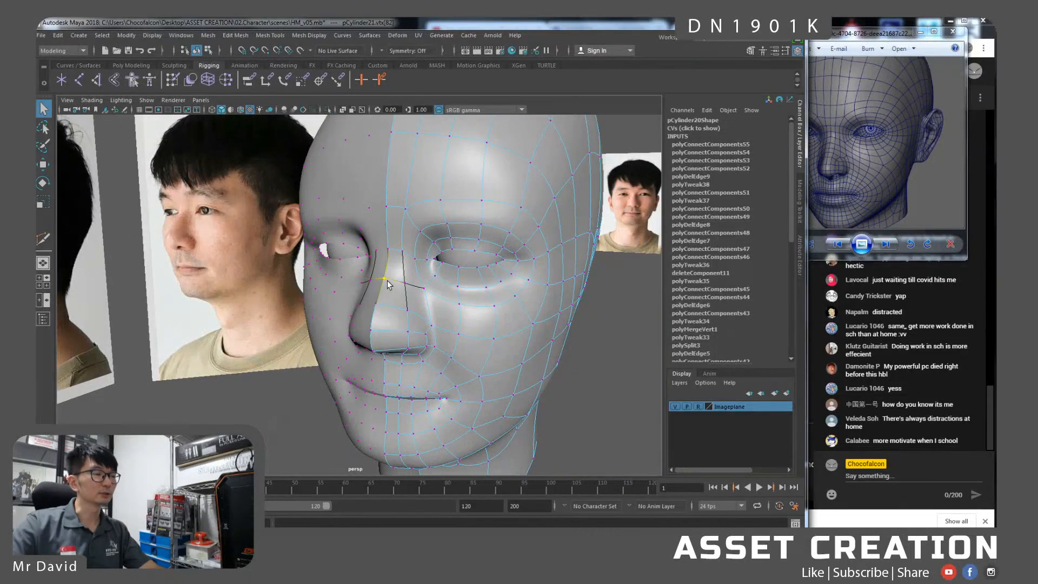
pyautogui.press('w')
pyautogui.moveTo(402, 285)
pyautogui.keyDown('alt'); pyautogui.mouseDown()
pyautogui.moveTo(397, 278)
pyautogui.moveTo(412, 309)
pyautogui.moveTo(443, 298)
pyautogui.moveTo(390, 282)
pyautogui.mouseUp(); pyautogui.keyUp('alt')
pyautogui.click(409, 282)
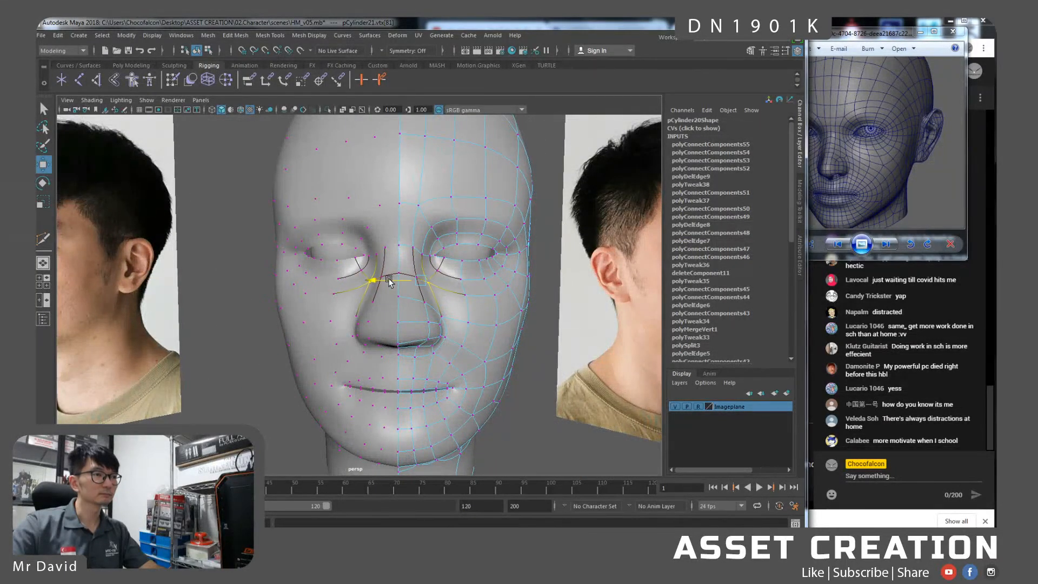
# Select three neighbouring vertices along the middle of the forehead and move them in depth.
pyautogui.keyDown('alt'); pyautogui.moveTo(424, 207); pyautogui.dragTo(361, 246); pyautogui.keyUp('alt')
pyautogui.click(416, 209)
pyautogui.press('q')
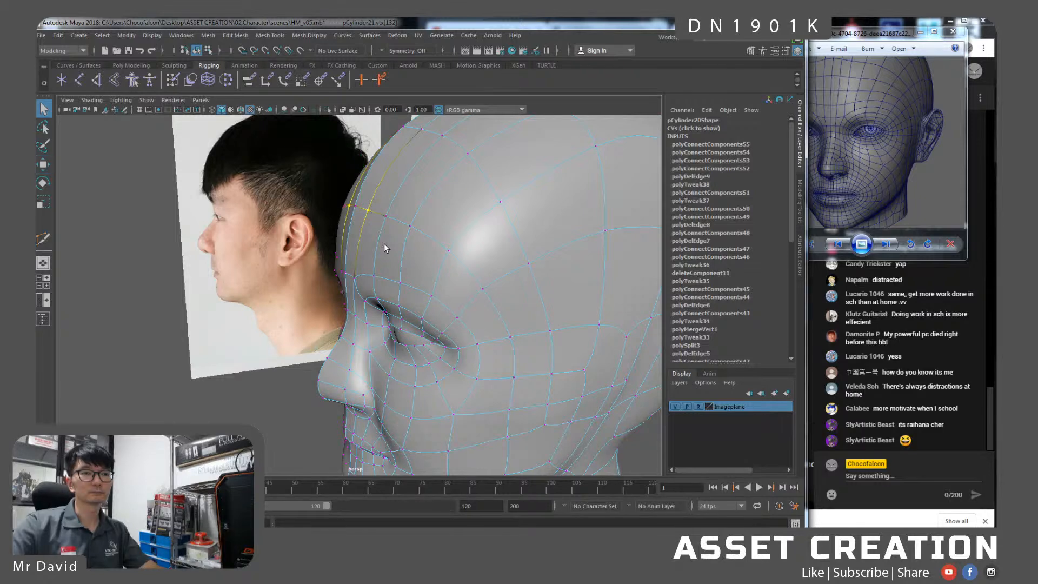
pyautogui.keyDown('shift'); pyautogui.click(387, 217); pyautogui.keyUp('shift')
pyautogui.press('w')
pyautogui.keyDown('alt'); pyautogui.moveTo(389, 223); pyautogui.dragTo(397, 217); pyautogui.keyUp('alt')
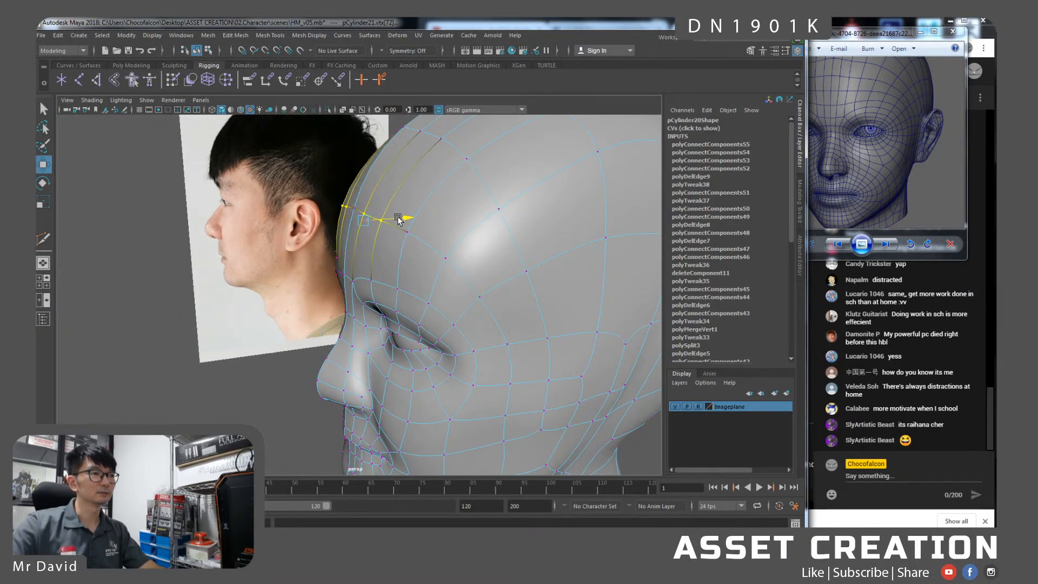
# Try to shift the nose bridge vertices between the eyes in depth.
pyautogui.moveTo(432, 261)
pyautogui.keyDown('alt'); pyautogui.mouseDown()
pyautogui.moveTo(425, 235)
pyautogui.moveTo(430, 281)
pyautogui.moveTo(421, 299)
pyautogui.moveTo(403, 295)
pyautogui.moveTo(407, 301)
pyautogui.moveTo(440, 275)
pyautogui.mouseUp(); pyautogui.keyUp('alt')
pyautogui.click(401, 289)
pyautogui.press('q')
pyautogui.click(387, 248)
pyautogui.moveTo(388, 248)
pyautogui.keyDown('alt'); pyautogui.mouseDown()
pyautogui.moveTo(390, 264)
pyautogui.moveTo(404, 256)
pyautogui.mouseUp(); pyautogui.keyUp('alt')
pyautogui.click(385, 246)
pyautogui.press('w')
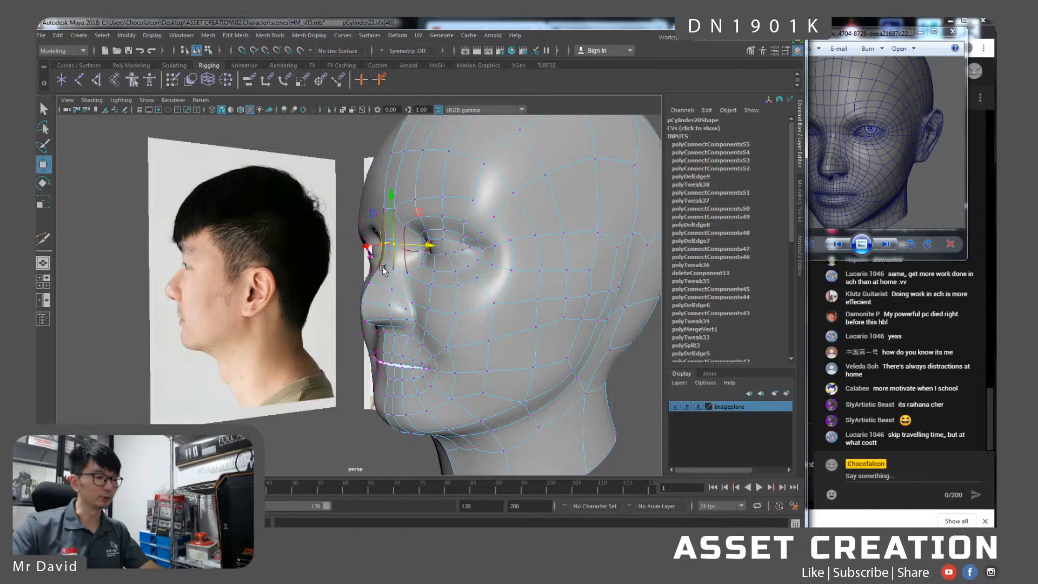
pyautogui.moveTo(420, 254)
pyautogui.keyDown('alt'); pyautogui.mouseDown()
pyautogui.moveTo(373, 254)
pyautogui.moveTo(387, 260)
pyautogui.moveTo(364, 265)
pyautogui.moveTo(388, 279)
pyautogui.moveTo(414, 248)
pyautogui.mouseUp(); pyautogui.keyUp('alt')
pyautogui.press('q')
pyautogui.press('w')
pyautogui.hotkey('ctrl', 'z')
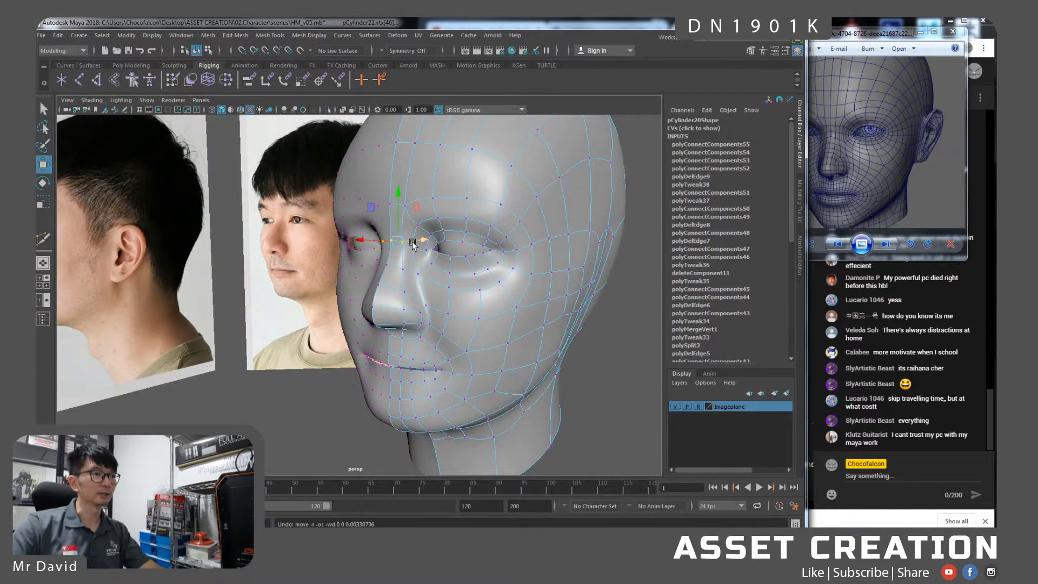
# In the side view with X-ray display on, move the nose bridge vertices back toward the photo's profile.
pyautogui.press('space')
pyautogui.click(440, 255)
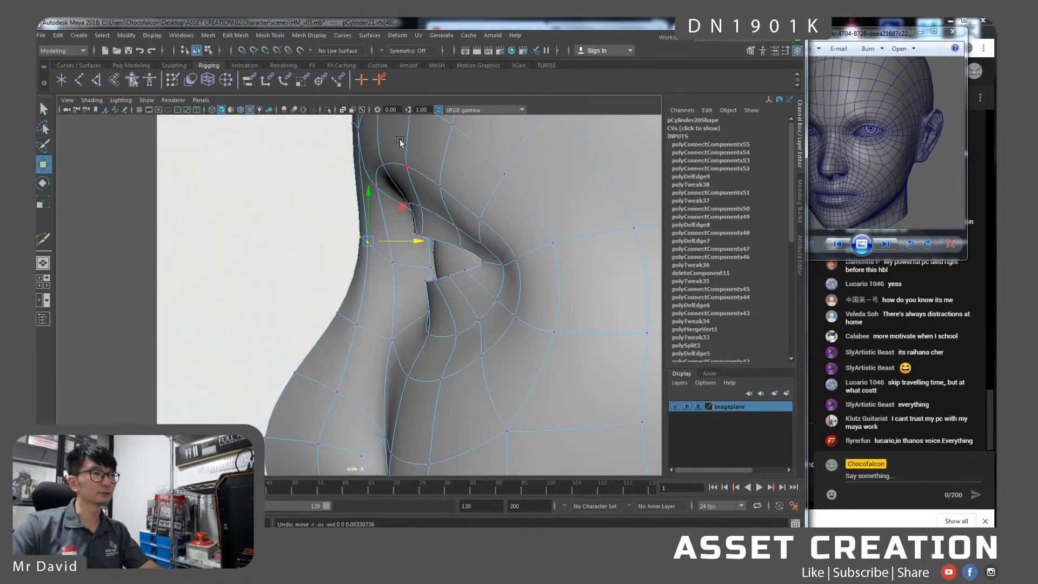
pyautogui.click(342, 110)
pyautogui.hotkey('ctrl', 'z')
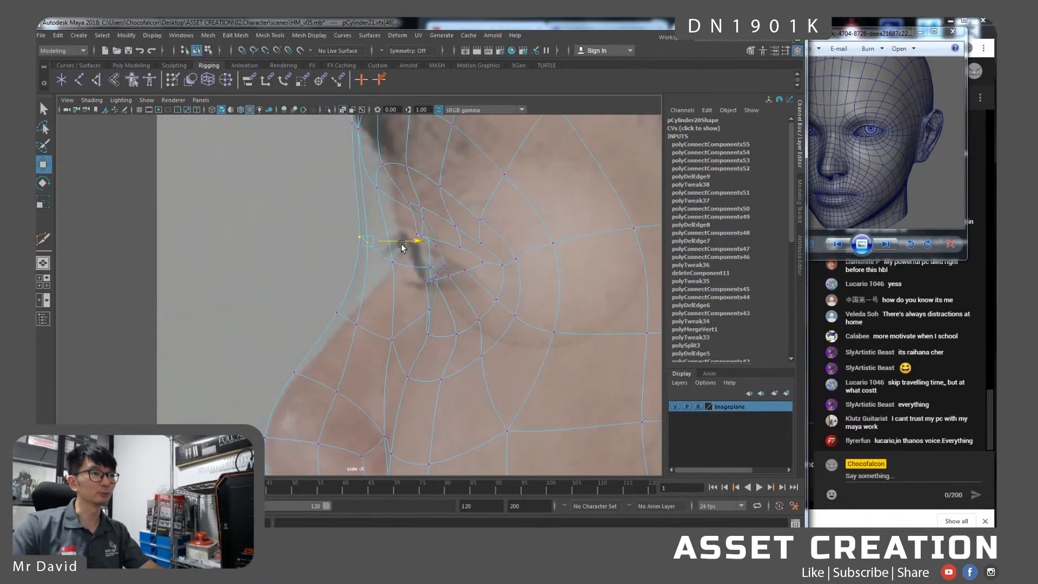
pyautogui.keyDown('shift'); pyautogui.click(398, 270); pyautogui.keyUp('shift')
pyautogui.moveTo(416, 256); pyautogui.dragTo(424, 256)
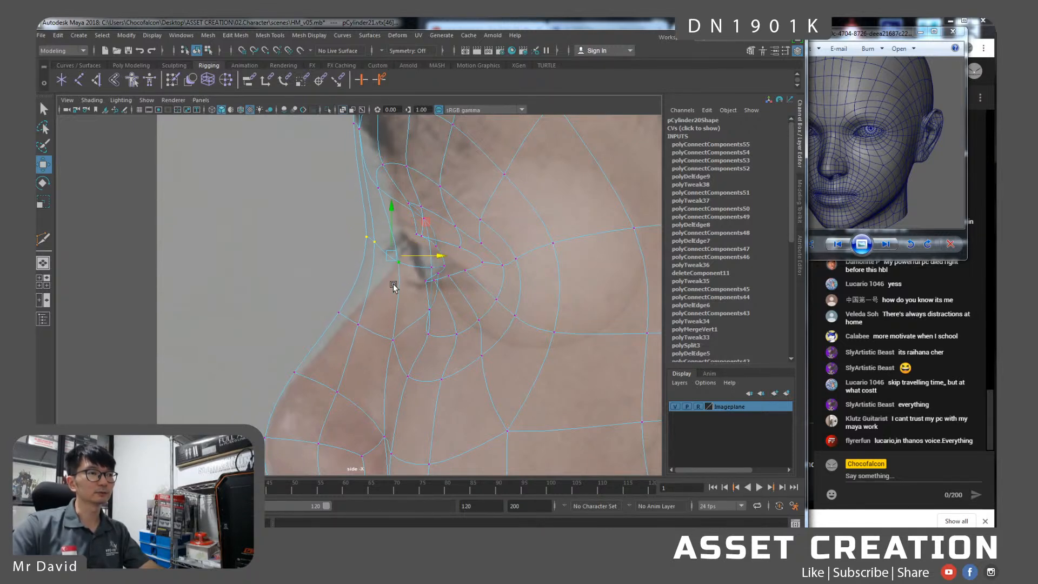
# Return to the perspective view, turn off X-ray display and examine the nose bridge from both sides.
pyautogui.press('space')
pyautogui.moveTo(393, 287); pyautogui.dragTo(425, 270)
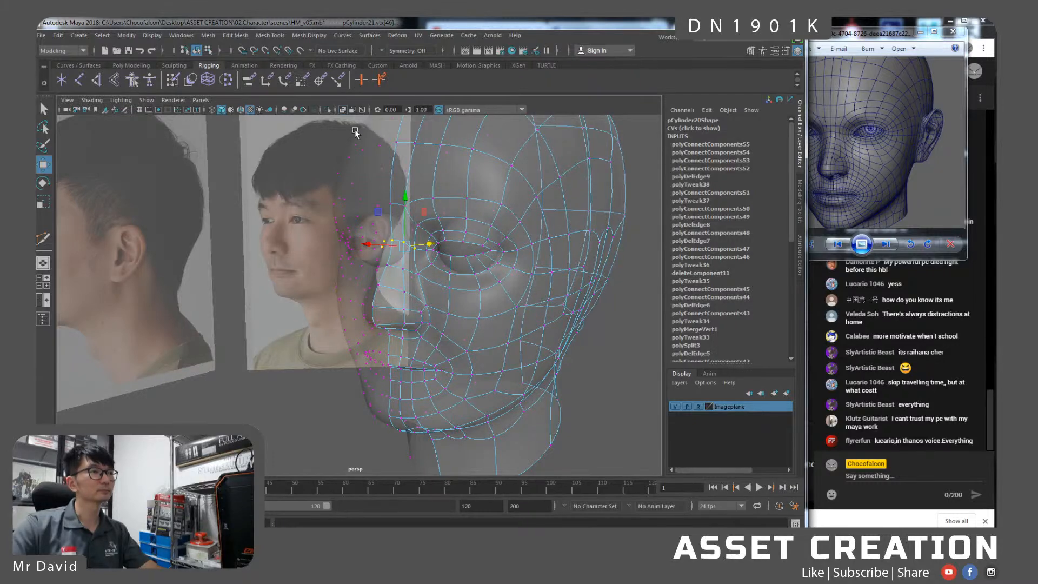
pyautogui.click(343, 111)
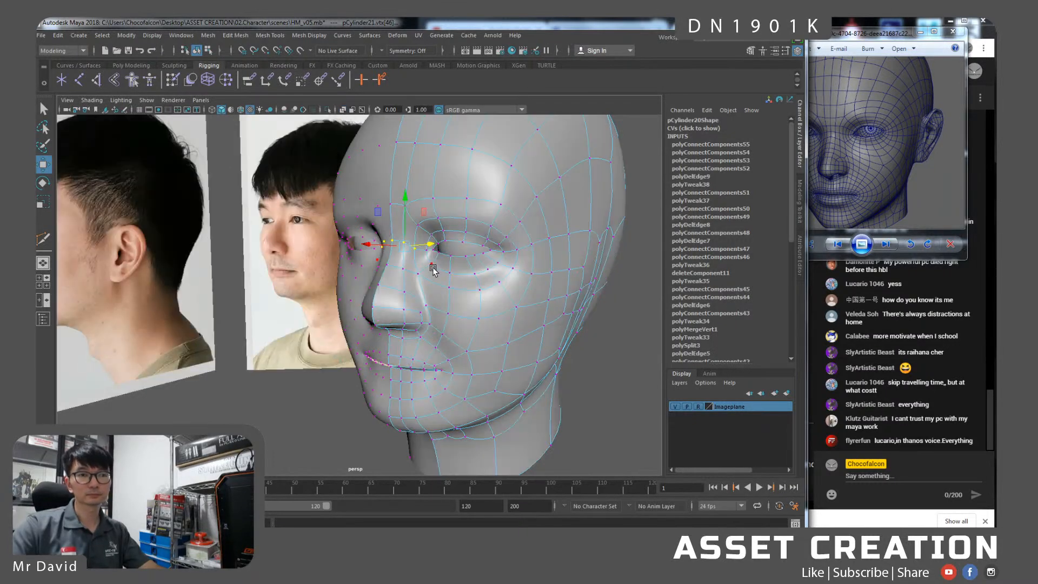
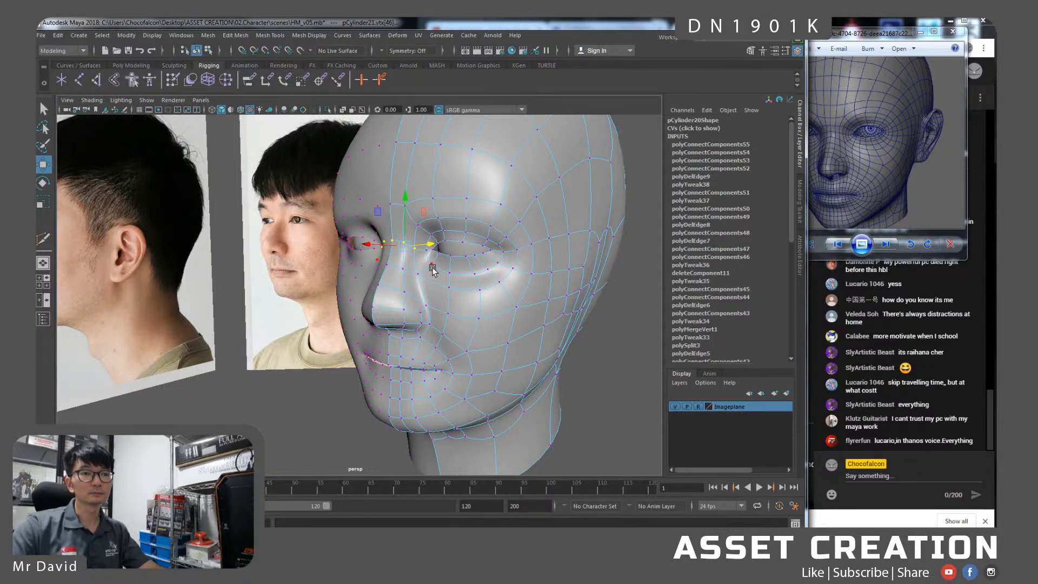
pyautogui.keyDown('alt'); pyautogui.moveTo(433, 249); pyautogui.dragTo(440, 284, button='right'); pyautogui.keyUp('alt')
pyautogui.moveTo(441, 259)
pyautogui.keyDown('alt'); pyautogui.mouseDown()
pyautogui.moveTo(456, 262)
pyautogui.moveTo(443, 262)
pyautogui.mouseUp(); pyautogui.keyUp('alt')
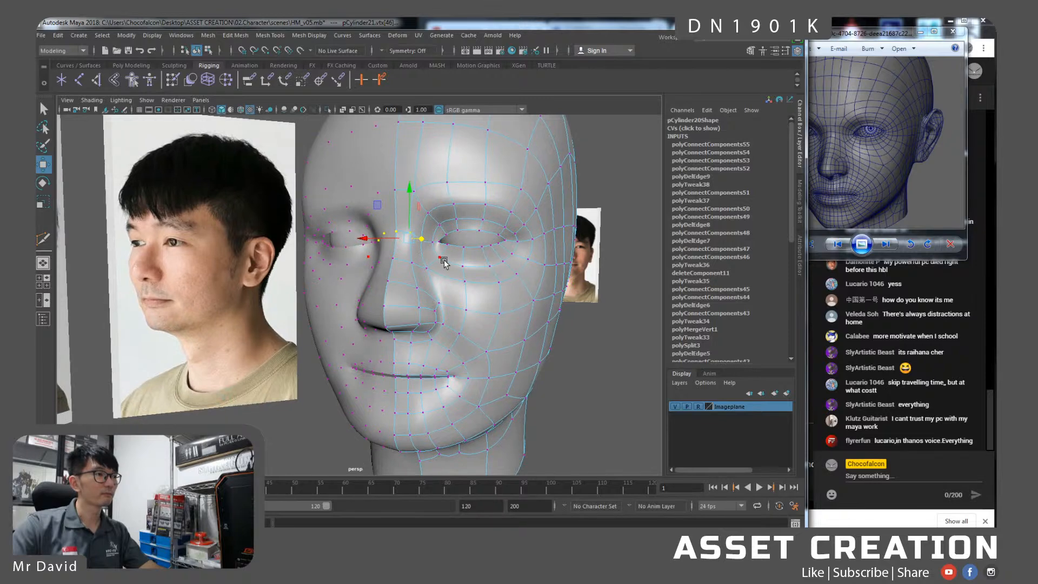
pyautogui.press('q')
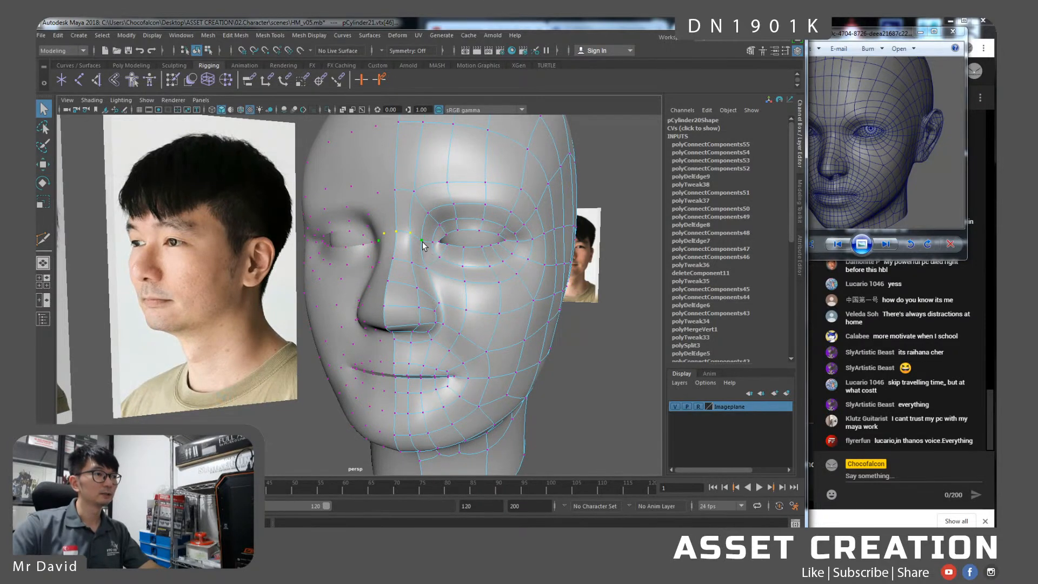
pyautogui.keyDown('alt'); pyautogui.moveTo(427, 259); pyautogui.dragTo(455, 254); pyautogui.keyUp('alt')
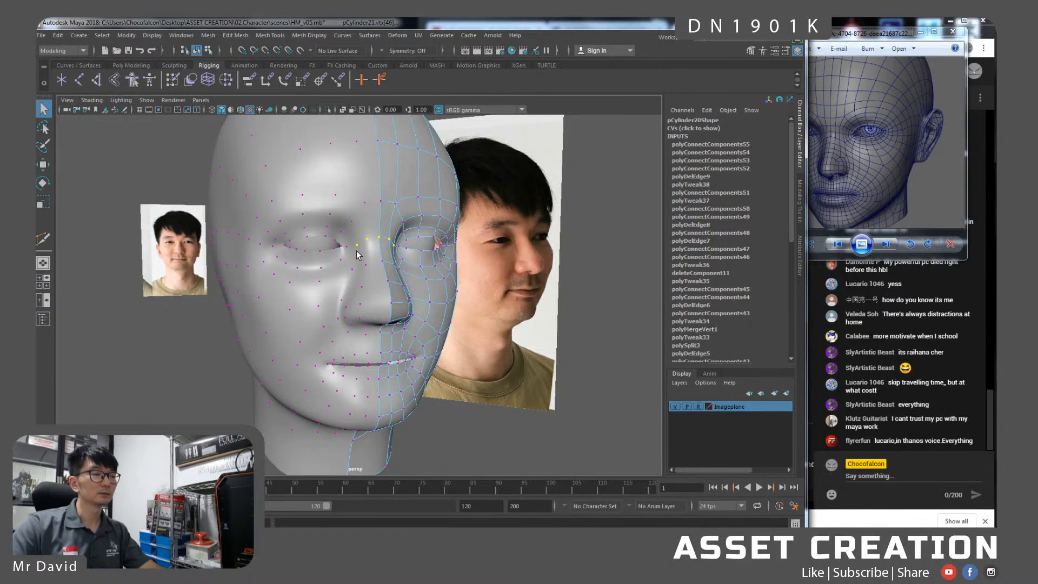
pyautogui.keyDown('alt'); pyautogui.moveTo(364, 254); pyautogui.dragTo(348, 221); pyautogui.keyUp('alt')
pyautogui.moveTo(342, 278)
pyautogui.keyDown('alt'); pyautogui.mouseDown()
pyautogui.moveTo(348, 297)
pyautogui.moveTo(333, 296)
pyautogui.mouseUp(); pyautogui.keyUp('alt')
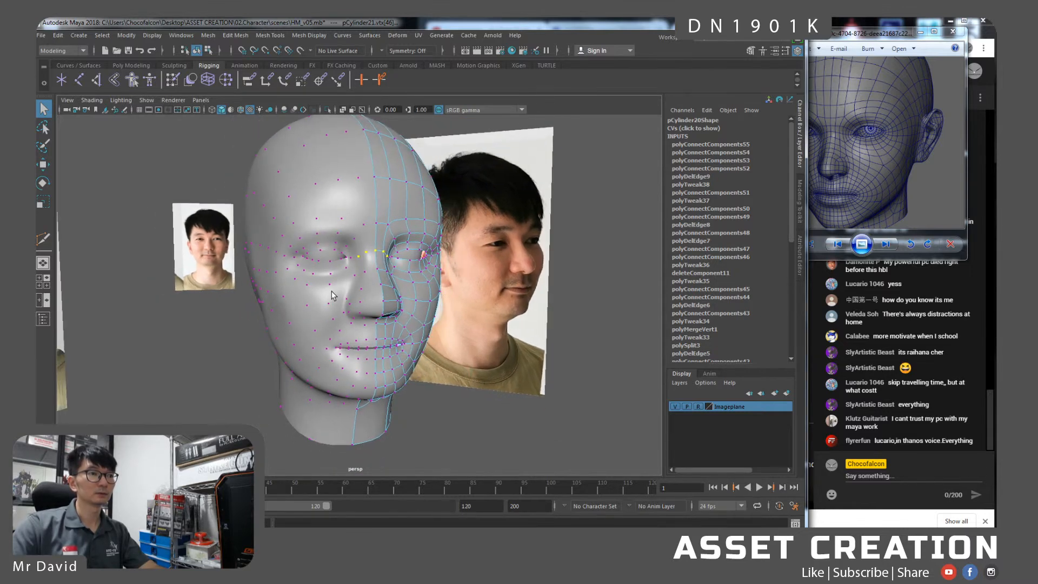
# Enter vertex mode on the other half of the head and lower the selected lower cheek vertices slightly.
pyautogui.click(279, 325)
pyautogui.moveTo(276, 325); pyautogui.dragTo(233, 270, button='right')
pyautogui.click(271, 311)
pyautogui.press('w')
pyautogui.moveTo(304, 306); pyautogui.dragTo(261, 306)
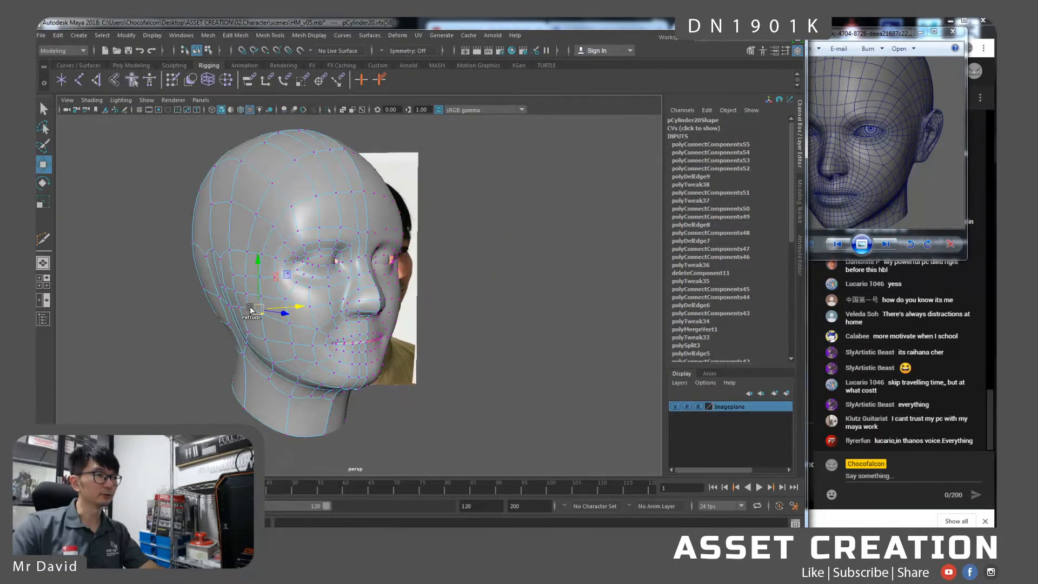
pyautogui.click(247, 307)
pyautogui.keyDown('alt'); pyautogui.moveTo(437, 327); pyautogui.dragTo(250, 316); pyautogui.keyUp('alt')
pyautogui.moveTo(237, 273); pyautogui.dragTo(239, 278)
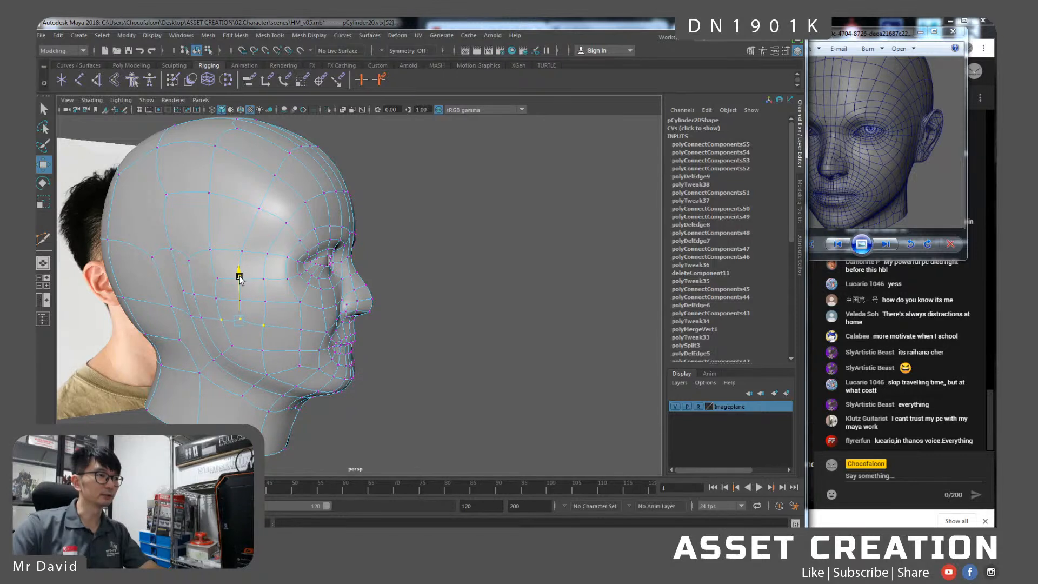
# Add the vertices further back along the cheek row to the selection and scale the row flatter vertically.
pyautogui.keyDown('shift'); pyautogui.click(201, 318); pyautogui.keyUp('shift')
pyautogui.keyDown('shift'); pyautogui.click(191, 316); pyautogui.keyUp('shift')
pyautogui.keyDown('shift'); pyautogui.click(171, 308); pyautogui.keyUp('shift')
pyautogui.press('r')
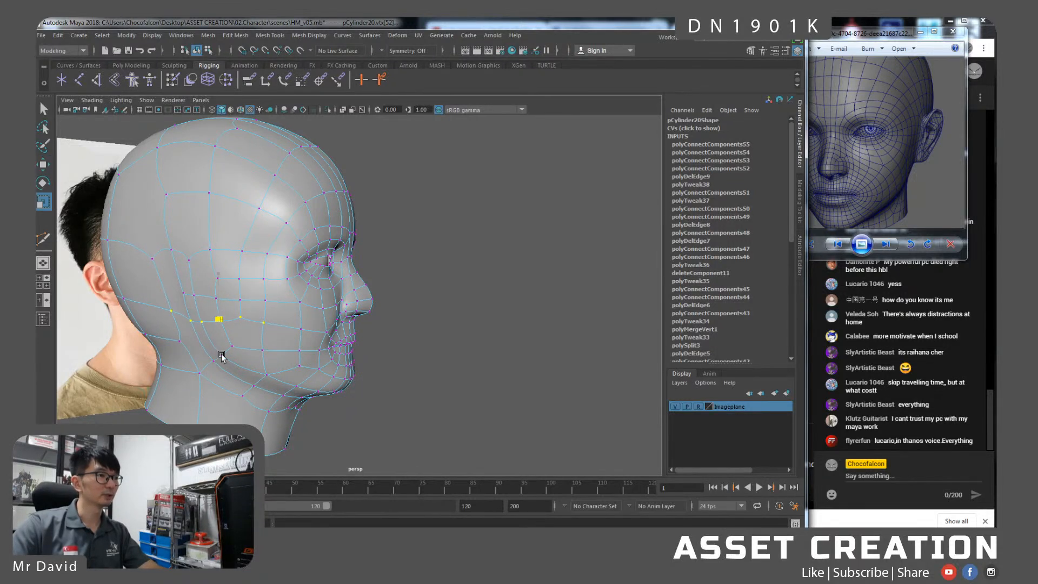
pyautogui.press('w')
# Select two vertices toward the back of the head and connect them with a new edge.
pyautogui.keyDown('alt'); pyautogui.moveTo(584, 303); pyautogui.dragTo(457, 323); pyautogui.keyUp('alt')
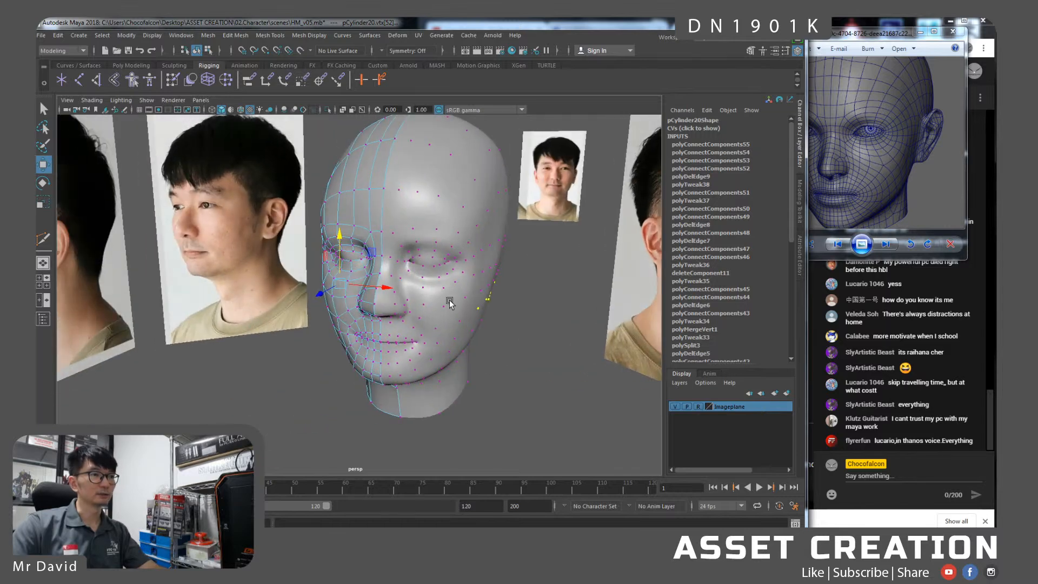
pyautogui.click(450, 301)
pyautogui.keyDown('alt'); pyautogui.moveTo(449, 301); pyautogui.dragTo(403, 292, button='middle'); pyautogui.keyUp('alt')
pyautogui.moveTo(403, 293)
pyautogui.keyDown('alt'); pyautogui.mouseDown()
pyautogui.moveTo(415, 320)
pyautogui.moveTo(394, 306)
pyautogui.moveTo(426, 303)
pyautogui.moveTo(403, 307)
pyautogui.mouseUp(); pyautogui.keyUp('alt')
pyautogui.keyDown('alt'); pyautogui.moveTo(434, 340); pyautogui.dragTo(481, 211); pyautogui.keyUp('alt')
pyautogui.moveTo(480, 211); pyautogui.dragTo(431, 211, button='right')
pyautogui.keyDown('alt'); pyautogui.moveTo(469, 207); pyautogui.dragTo(355, 286); pyautogui.keyUp('alt')
pyautogui.keyDown('alt'); pyautogui.moveTo(444, 306); pyautogui.dragTo(451, 317, button='right'); pyautogui.keyUp('alt')
pyautogui.keyDown('alt'); pyautogui.moveTo(451, 317); pyautogui.dragTo(397, 320, button='middle'); pyautogui.keyUp('alt')
pyautogui.keyDown('alt'); pyautogui.moveTo(398, 321); pyautogui.dragTo(397, 247, button='right'); pyautogui.keyUp('alt')
pyautogui.keyDown('alt'); pyautogui.moveTo(398, 247); pyautogui.dragTo(373, 286); pyautogui.keyUp('alt')
pyautogui.click(394, 284)
pyautogui.click(428, 284)
pyautogui.keyDown('shift'); pyautogui.moveTo(420, 288); pyautogui.dragTo(420, 433, button='right'); pyautogui.keyUp('shift')
# Select two vertices on the upper side of the head behind the temple and connect them with a new edge.
pyautogui.keyDown('alt'); pyautogui.moveTo(363, 309); pyautogui.dragTo(332, 273); pyautogui.keyUp('alt')
pyautogui.moveTo(360, 271); pyautogui.dragTo(304, 269, button='right')
pyautogui.click(303, 272)
pyautogui.keyDown('shift'); pyautogui.click(360, 284); pyautogui.keyUp('shift')
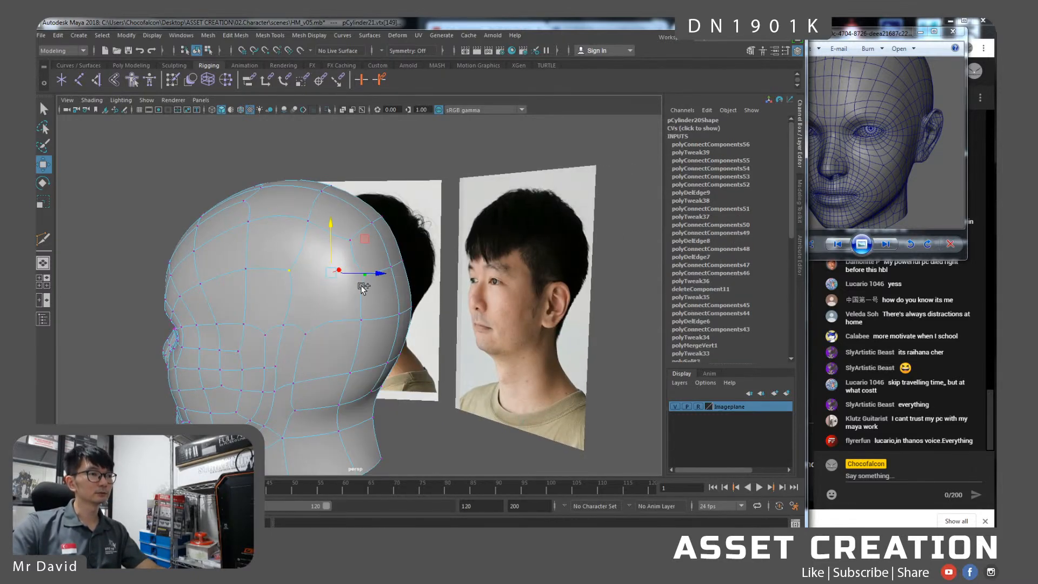
pyautogui.press('g')
# Select two neighbouring edges toward the upper back of the head and connect them with a new edge.
pyautogui.keyDown('alt'); pyautogui.moveTo(375, 289); pyautogui.dragTo(355, 269); pyautogui.keyUp('alt')
pyautogui.keyDown('alt'); pyautogui.moveTo(355, 269); pyautogui.dragTo(373, 351, button='middle'); pyautogui.keyUp('alt')
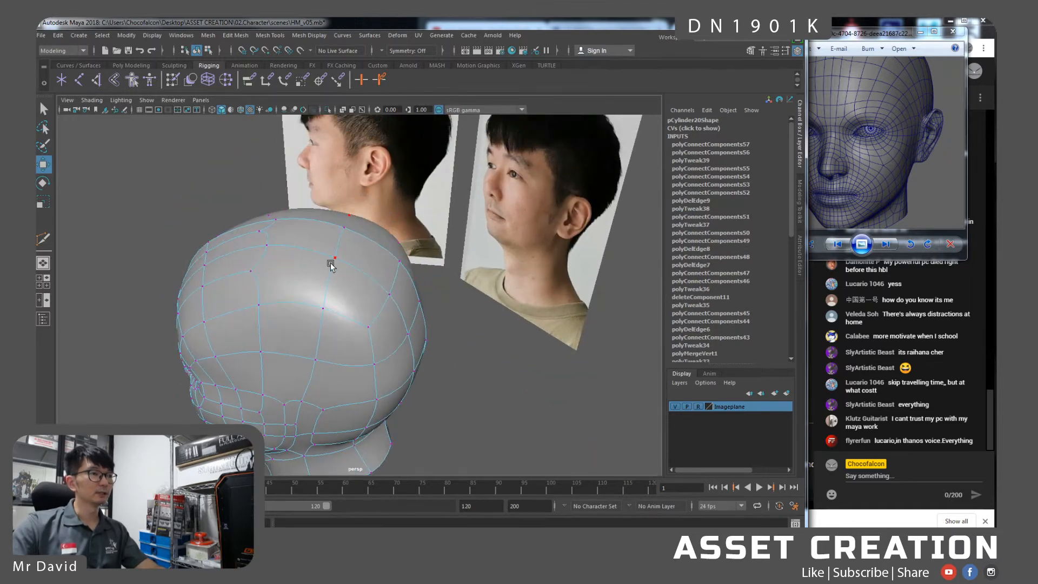
pyautogui.moveTo(332, 265); pyautogui.dragTo(336, 241, button='right')
pyautogui.click(329, 283)
pyautogui.keyDown('shift'); pyautogui.click(382, 313); pyautogui.keyUp('shift')
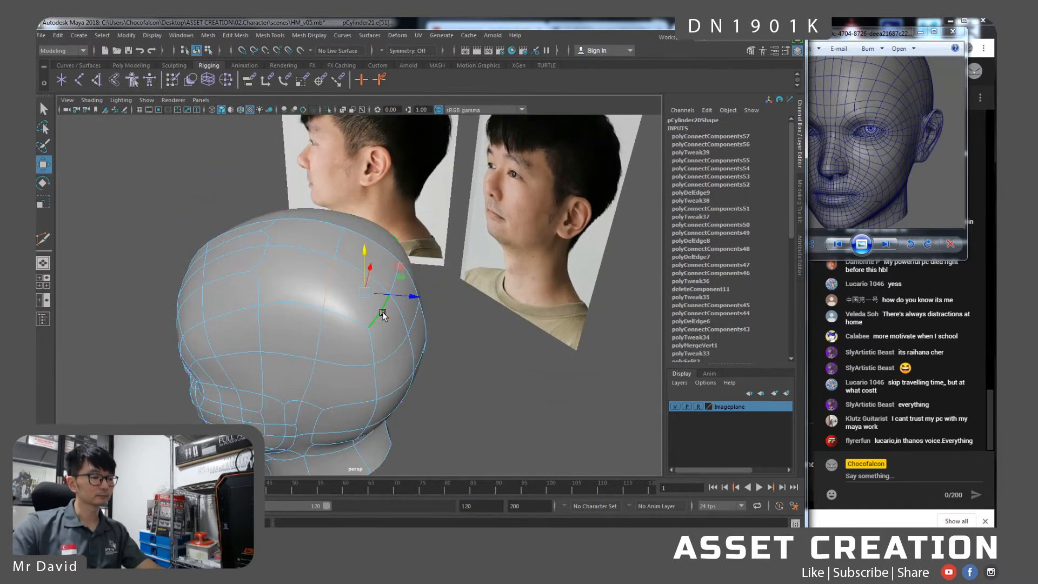
pyautogui.press('g')
# Connect two vertices across the upper side of the head to extend the new edge line toward the front.
pyautogui.moveTo(356, 285); pyautogui.dragTo(324, 275, button='right')
pyautogui.click(268, 271)
pyautogui.keyDown('shift'); pyautogui.click(340, 285); pyautogui.keyUp('shift')
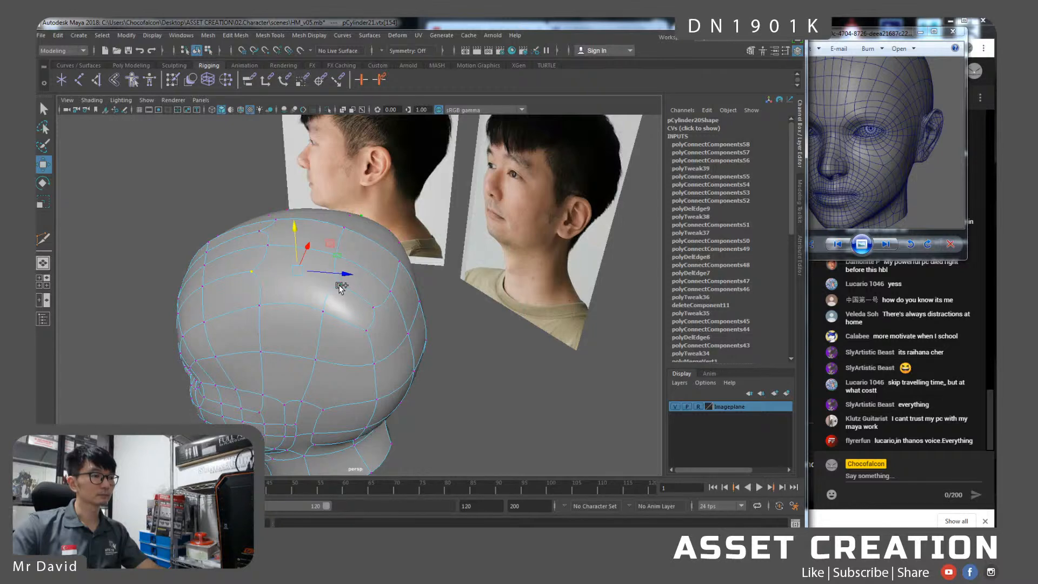
pyautogui.press('g')
# Select the crossing edges on the upper back of the head and connect them to continue the edge line.
pyautogui.moveTo(342, 235); pyautogui.dragTo(343, 216, button='right')
pyautogui.keyDown('alt'); pyautogui.moveTo(285, 241); pyautogui.dragTo(359, 274); pyautogui.keyUp('alt')
pyautogui.click(331, 255)
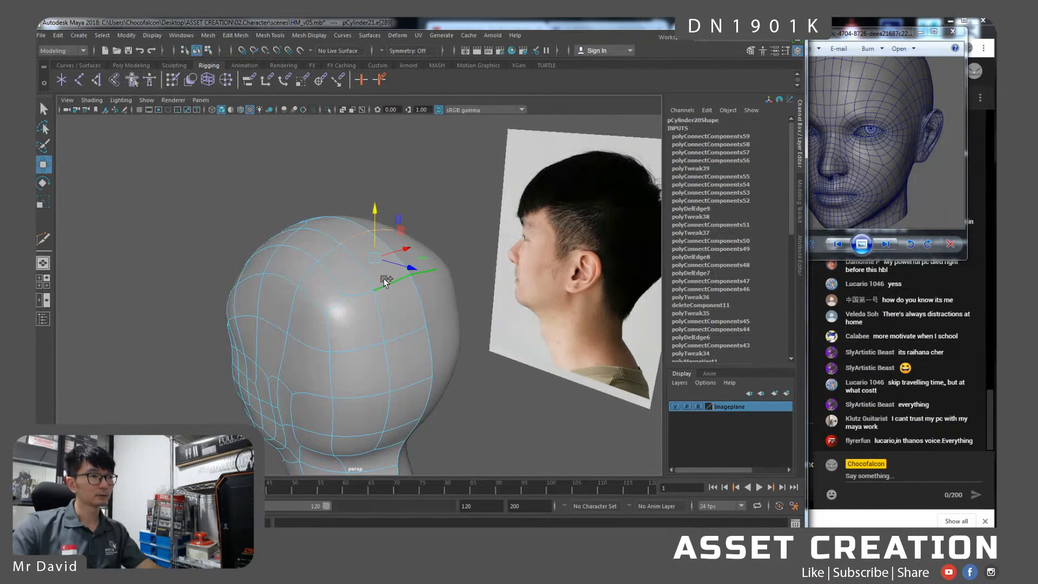
pyautogui.press('g')
# Connect two vertices on the upper forehead near the centre line with a new edge.
pyautogui.keyDown('alt'); pyautogui.moveTo(269, 265); pyautogui.dragTo(406, 287); pyautogui.keyUp('alt')
pyautogui.moveTo(319, 270); pyautogui.dragTo(285, 272, button='right')
pyautogui.click(286, 300)
pyautogui.keyDown('shift'); pyautogui.click(343, 260); pyautogui.keyUp('shift')
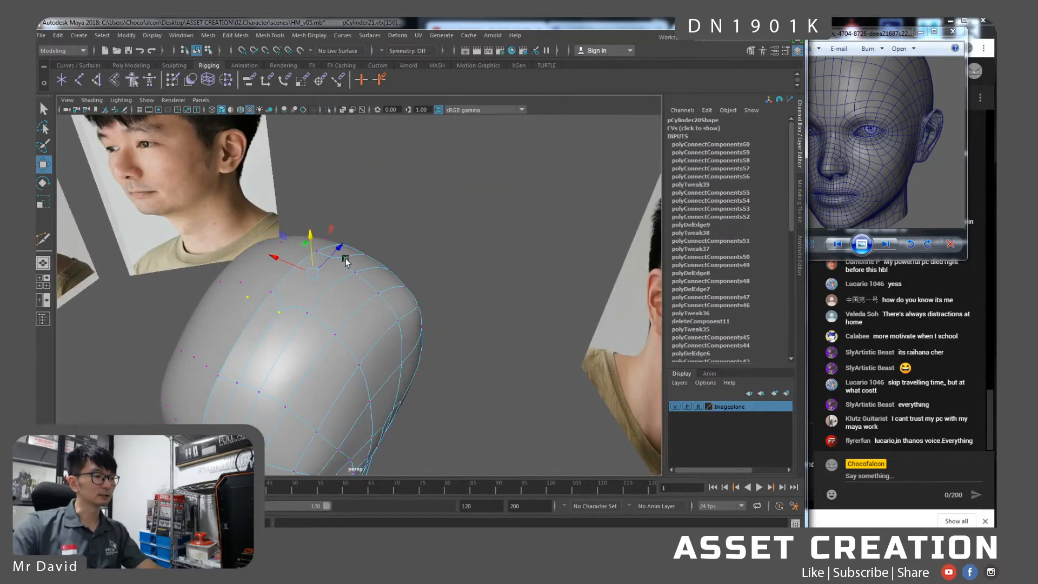
pyautogui.press('g')
# Try to connect the forehead edges beside the centre line with a new vertical edge.
pyautogui.keyDown('alt'); pyautogui.moveTo(273, 317); pyautogui.dragTo(374, 317); pyautogui.keyUp('alt')
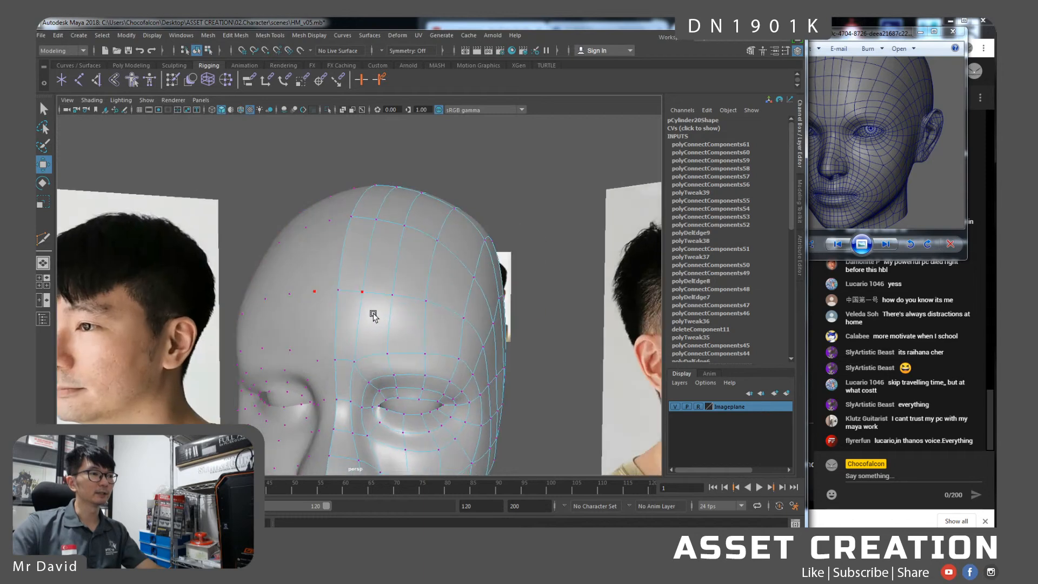
pyautogui.click(357, 292)
pyautogui.moveTo(354, 295); pyautogui.dragTo(353, 273, button='right')
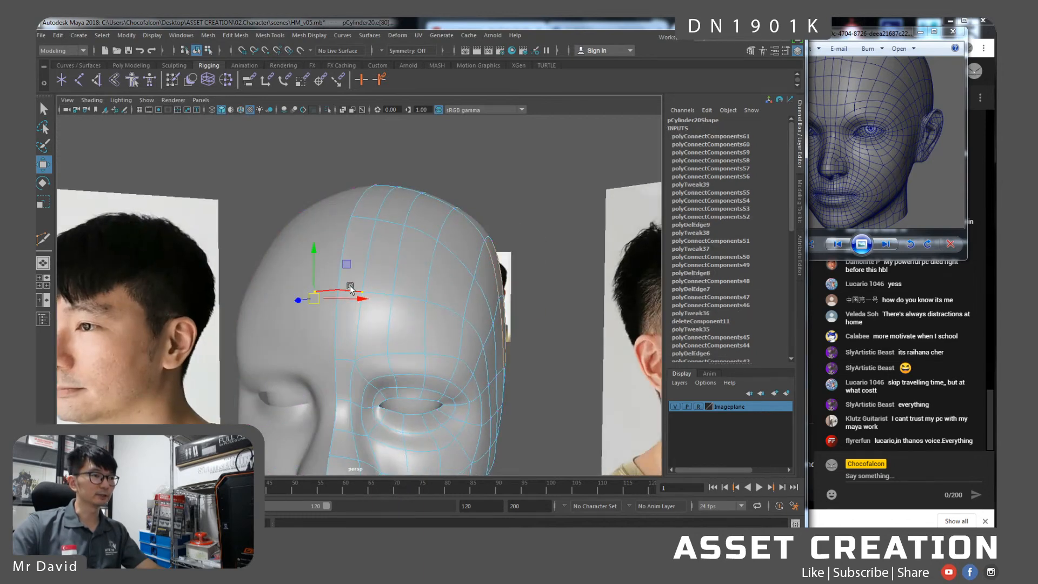
pyautogui.click(349, 287)
pyautogui.press('q')
pyautogui.keyDown('shift'); pyautogui.click(364, 222); pyautogui.keyUp('shift')
pyautogui.press('g')
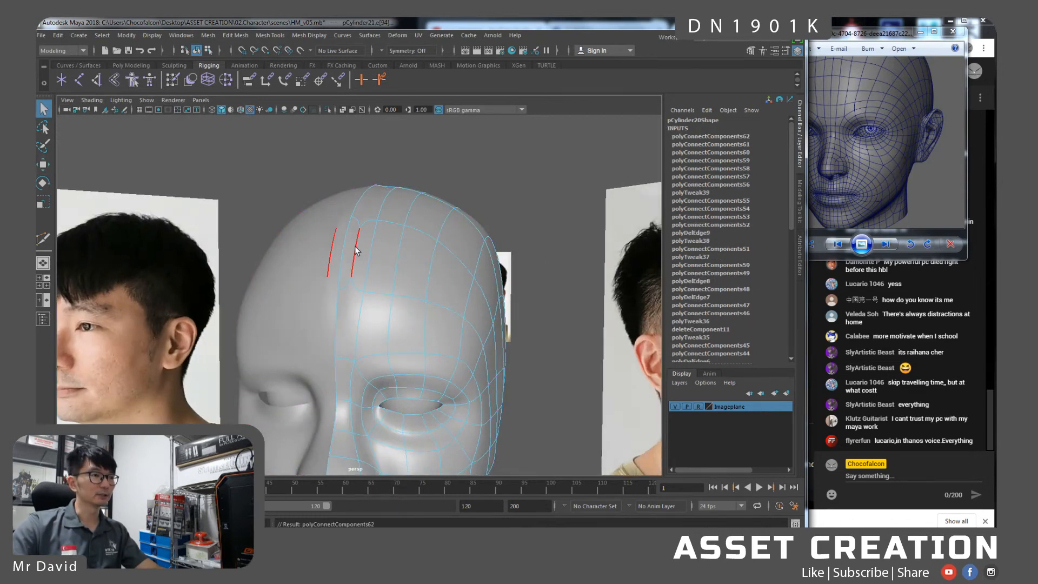
# Check the forehead mesh up close and undo the last connection beside the centre line.
pyautogui.keyDown('alt'); pyautogui.moveTo(378, 314); pyautogui.dragTo(338, 322); pyautogui.keyUp('alt')
pyautogui.keyDown('alt'); pyautogui.moveTo(337, 322); pyautogui.dragTo(356, 334, button='right'); pyautogui.keyUp('alt')
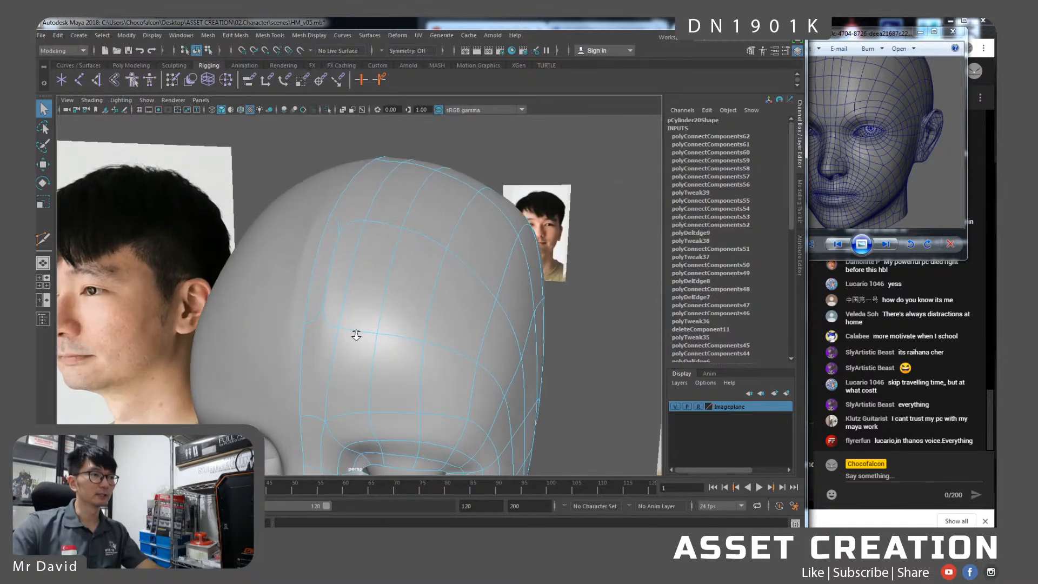
pyautogui.keyDown('alt'); pyautogui.moveTo(355, 248); pyautogui.dragTo(358, 255); pyautogui.keyUp('alt')
pyautogui.moveTo(354, 255); pyautogui.dragTo(325, 257, button='right')
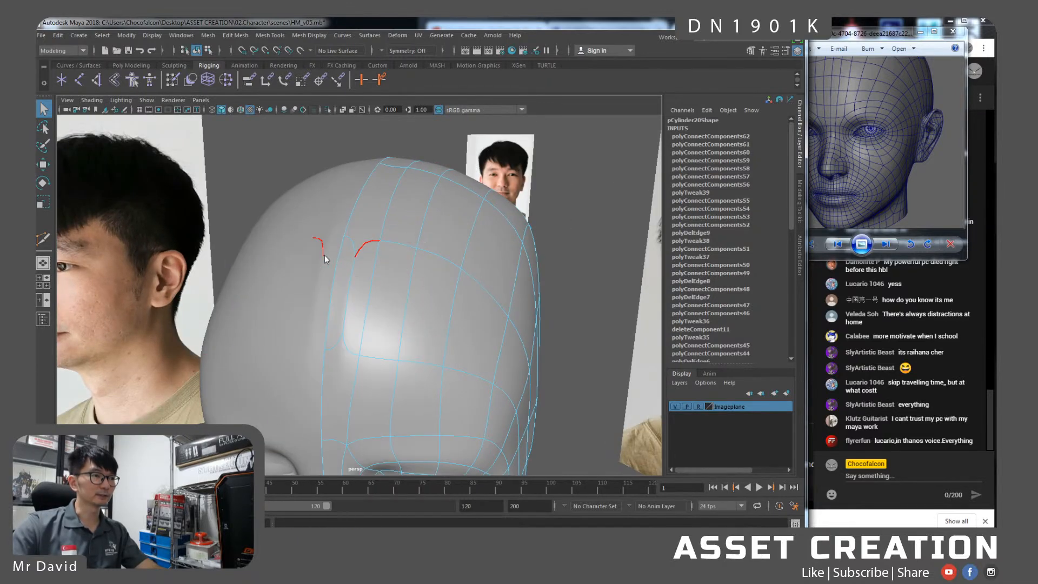
pyautogui.click(358, 254)
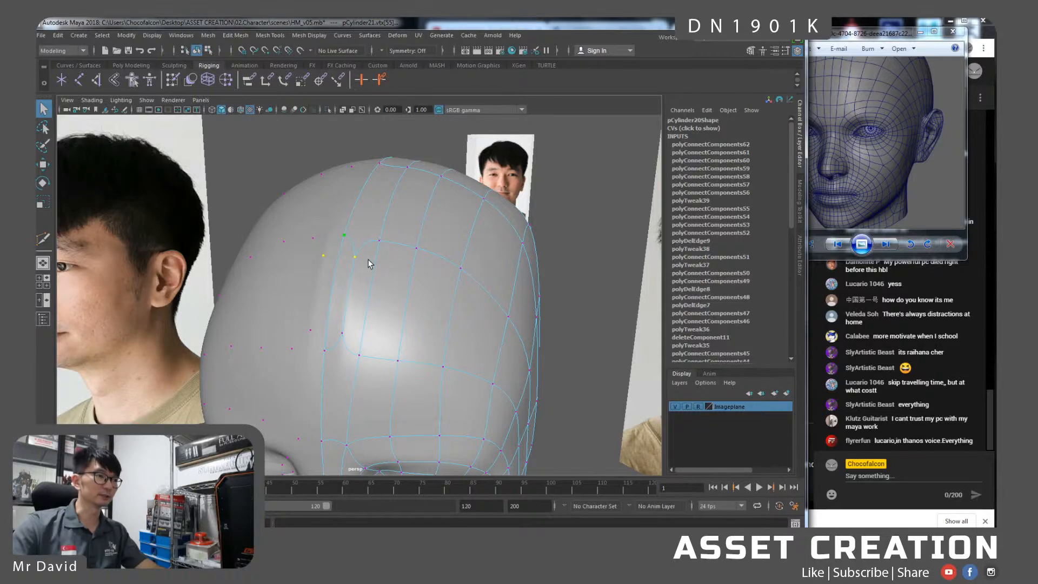
pyautogui.hotkey('ctrl', 'z')
pyautogui.hotkey('ctrl', 'z')
pyautogui.hotkey('ctrl', 'z')
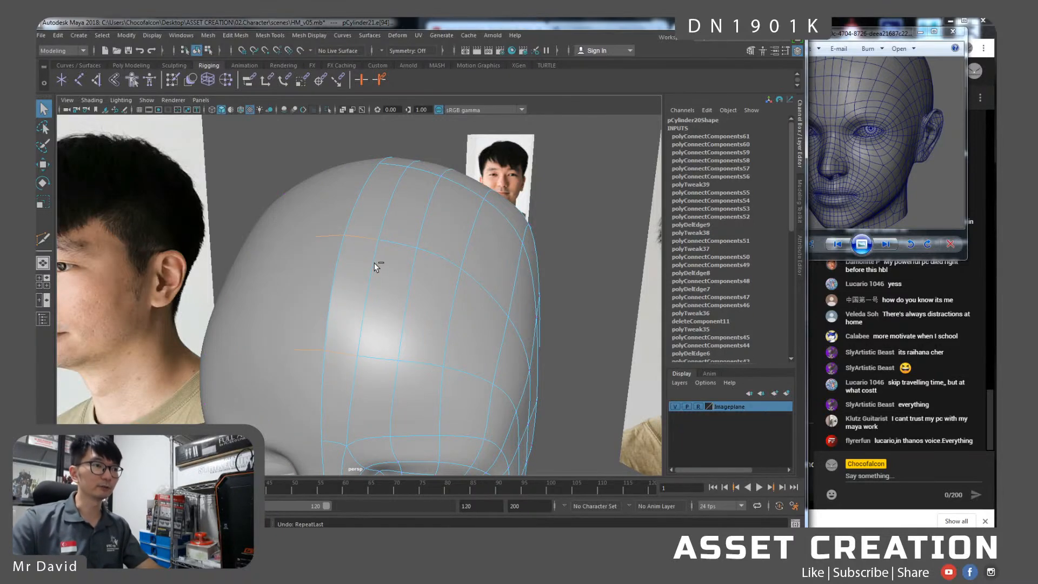
# Add the centre-line crossing edges down the back of the head to the selection and connect them with a new edge line.
pyautogui.keyDown('alt'); pyautogui.moveTo(398, 284); pyautogui.dragTo(417, 306, button='right'); pyautogui.keyUp('alt')
pyautogui.keyDown('alt'); pyautogui.moveTo(417, 307); pyautogui.dragTo(417, 245, button='middle'); pyautogui.keyUp('alt')
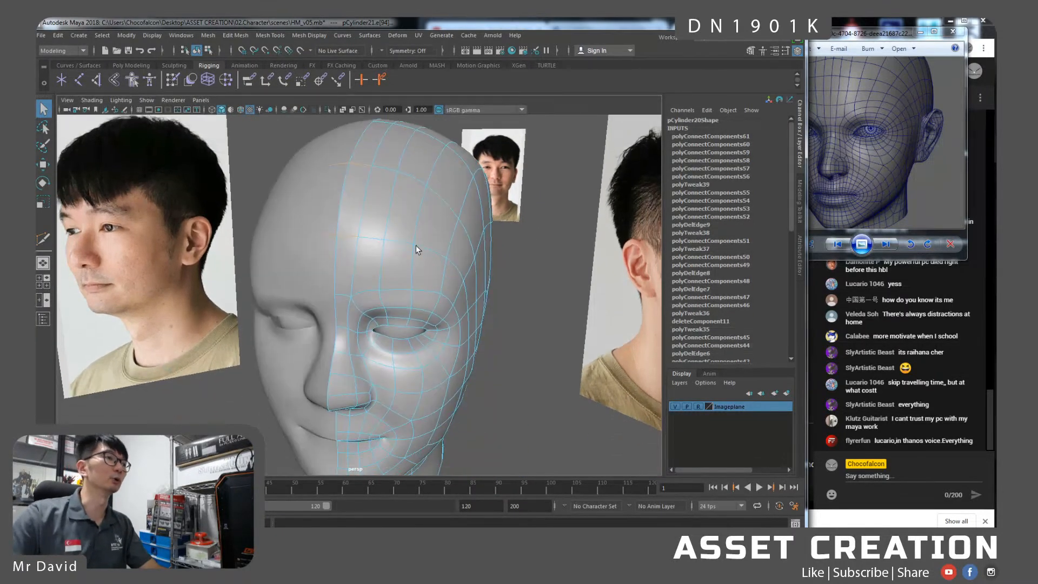
pyautogui.keyDown('alt'); pyautogui.moveTo(416, 244); pyautogui.dragTo(421, 308, button='right'); pyautogui.keyUp('alt')
pyautogui.keyDown('alt'); pyautogui.moveTo(421, 312); pyautogui.dragTo(407, 265); pyautogui.keyUp('alt')
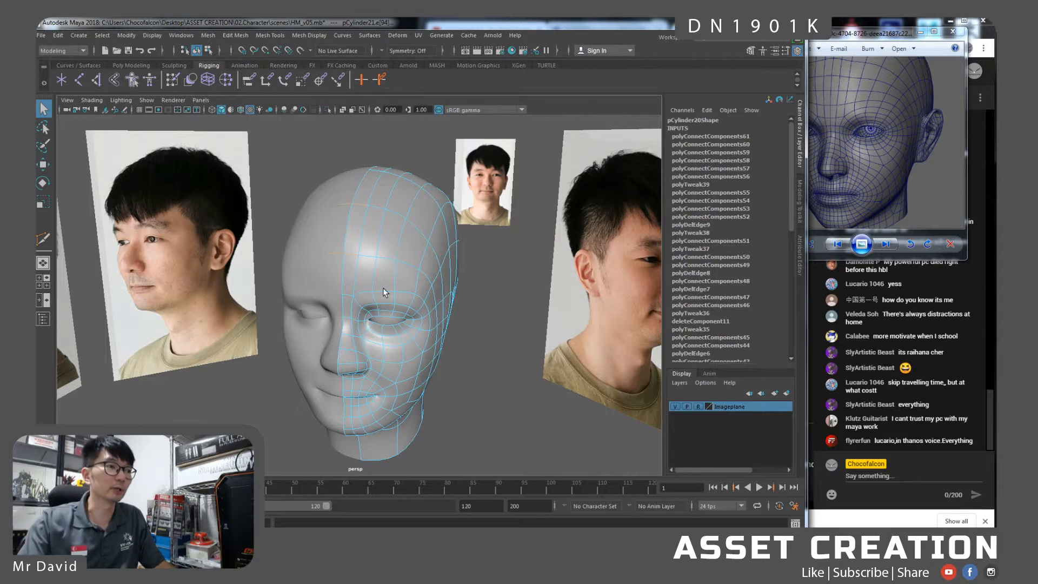
pyautogui.keyDown('alt'); pyautogui.moveTo(368, 257); pyautogui.dragTo(394, 232); pyautogui.keyUp('alt')
pyautogui.click(415, 276)
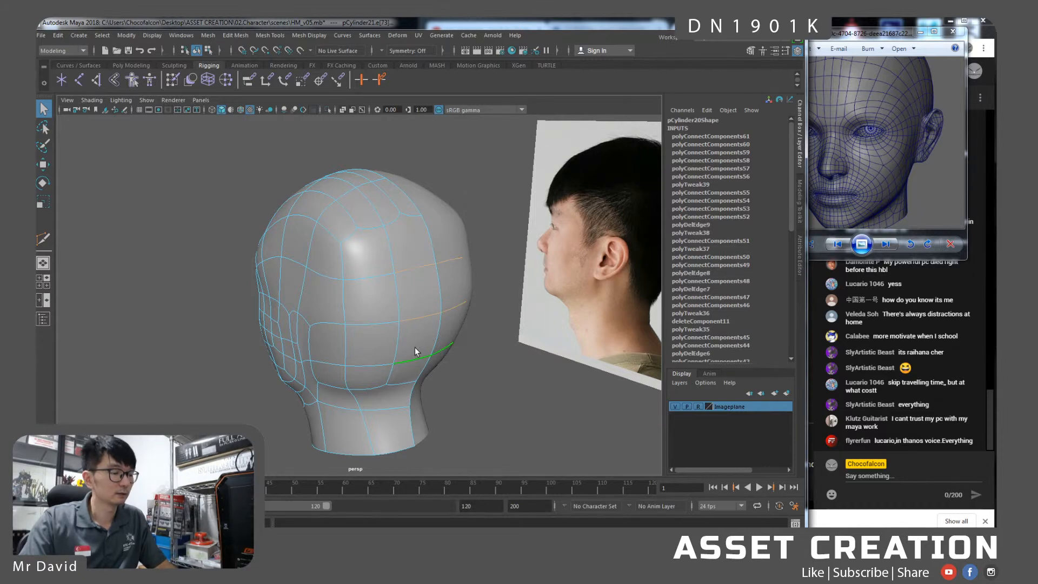
pyautogui.press('g')
# Select three stacked horizontal edges on the lower back of the head and connect them with a vertical edge line.
pyautogui.click(367, 279)
pyautogui.keyDown('shift'); pyautogui.click(368, 323); pyautogui.keyUp('shift')
pyautogui.keyDown('shift'); pyautogui.click(368, 363); pyautogui.keyUp('shift')
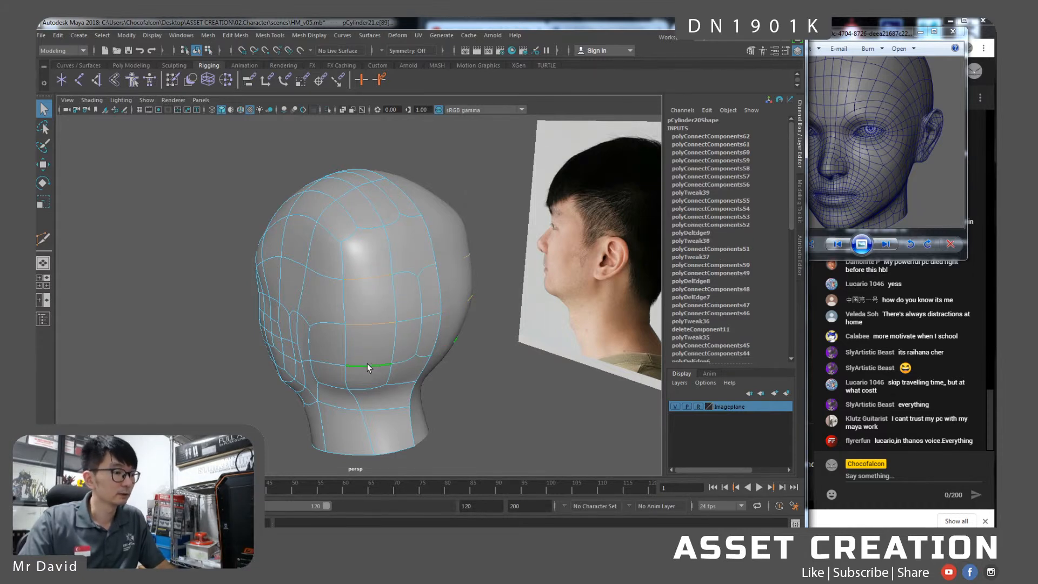
pyautogui.press('g')
# Connect the loose vertices on the upper back and rear side of the head with new edges.
pyautogui.moveTo(371, 276); pyautogui.dragTo(368, 288, button='right')
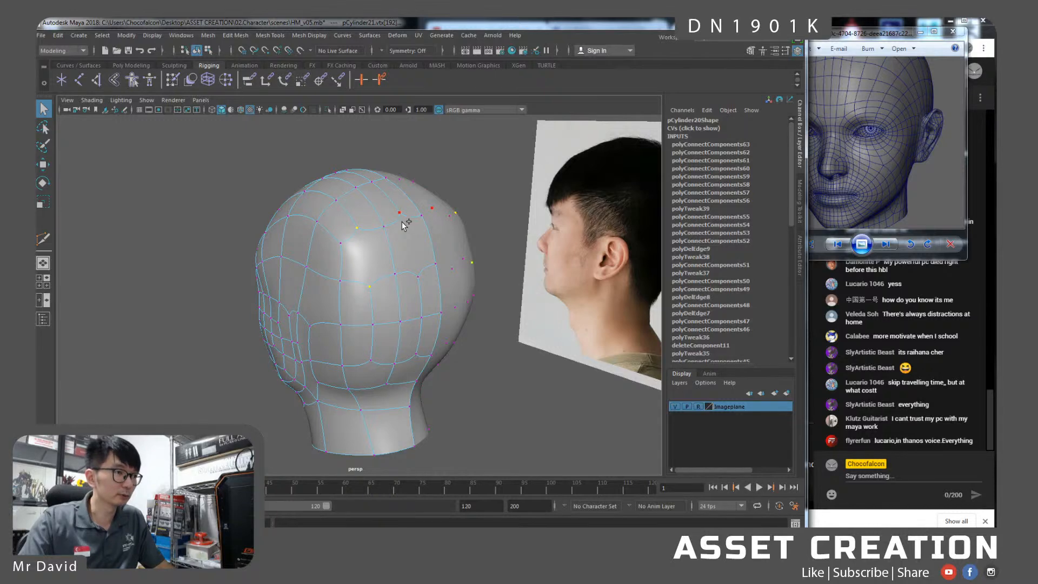
pyautogui.press('g')
pyautogui.keyDown('alt'); pyautogui.moveTo(377, 292); pyautogui.dragTo(456, 225); pyautogui.keyUp('alt')
pyautogui.click(459, 181)
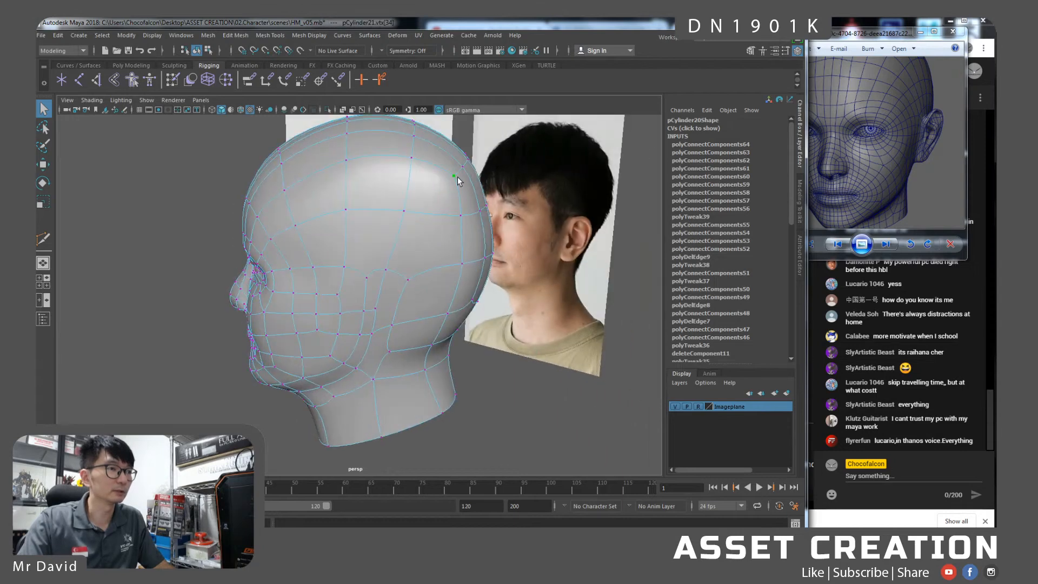
pyautogui.keyDown('alt'); pyautogui.moveTo(459, 180); pyautogui.dragTo(457, 233); pyautogui.keyUp('alt')
pyautogui.keyDown('alt'); pyautogui.moveTo(381, 292); pyautogui.dragTo(411, 212); pyautogui.keyUp('alt')
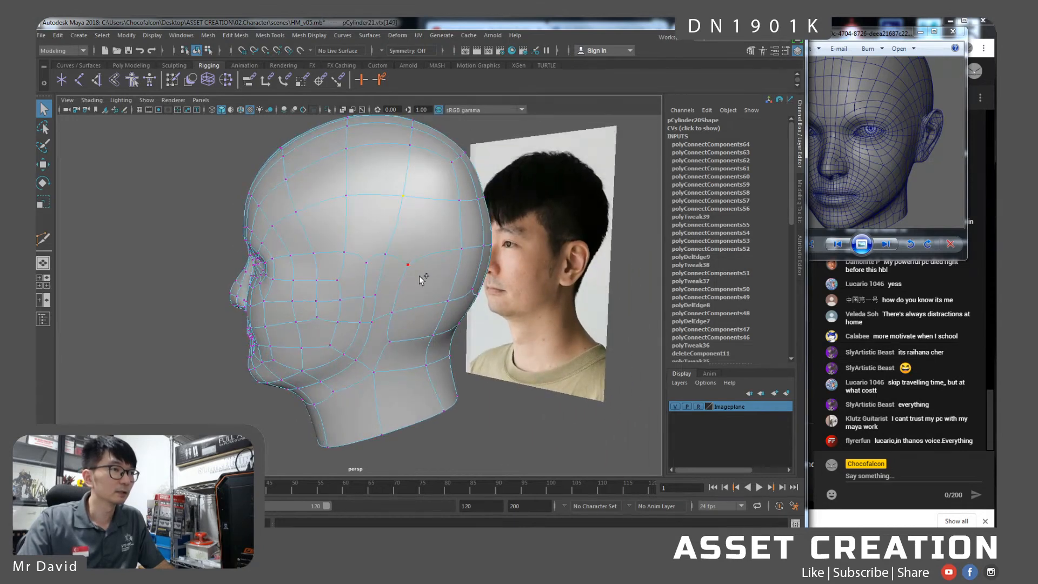
pyautogui.press('g')
# Delete the redundant edge on the side of the head above the ear area.
pyautogui.keyDown('alt'); pyautogui.moveTo(434, 286); pyautogui.dragTo(395, 315); pyautogui.keyUp('alt')
pyautogui.keyDown('alt'); pyautogui.moveTo(398, 261); pyautogui.dragTo(424, 270); pyautogui.keyUp('alt')
pyautogui.moveTo(440, 259); pyautogui.dragTo(440, 232, button='right')
pyautogui.click(449, 249)
pyautogui.hotkey('ctrl', 'Delete')
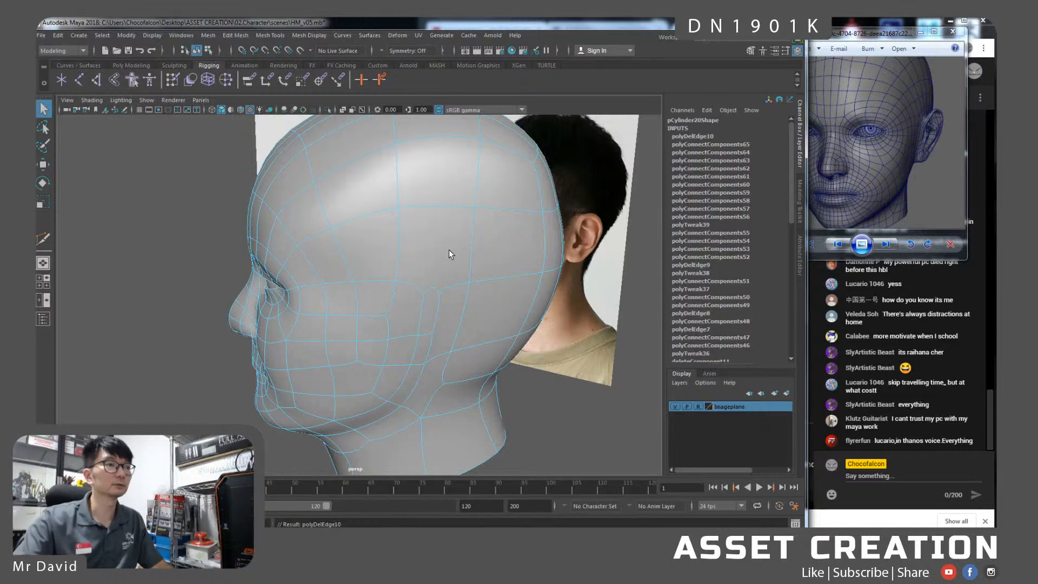
# Examine the edge flow on the side of the head, the jaw and the back of the neck.
pyautogui.keyDown('alt'); pyautogui.moveTo(427, 292); pyautogui.dragTo(447, 263); pyautogui.keyUp('alt')
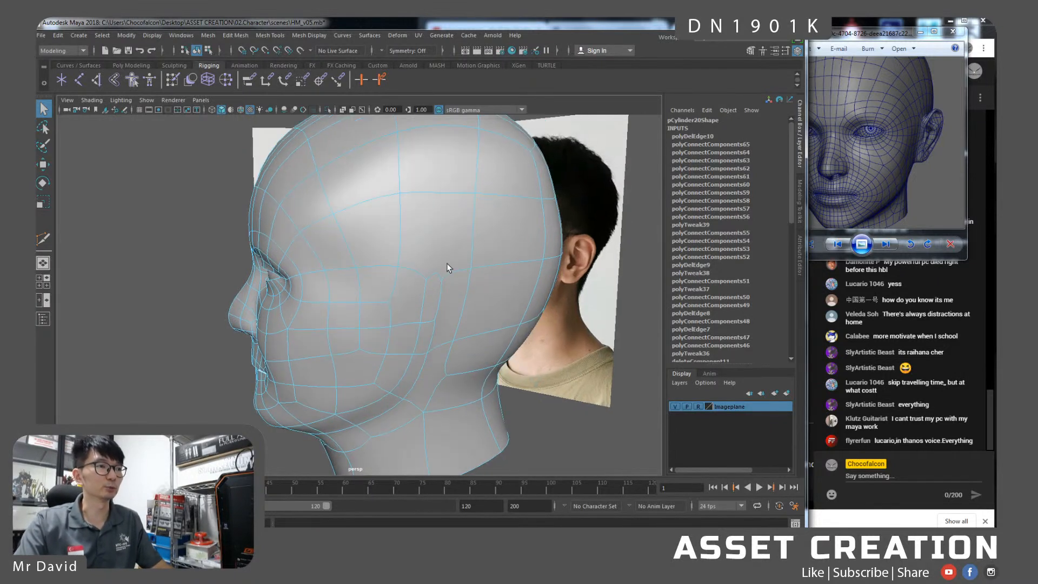
pyautogui.keyDown('alt'); pyautogui.moveTo(435, 318); pyautogui.dragTo(416, 307); pyautogui.keyUp('alt')
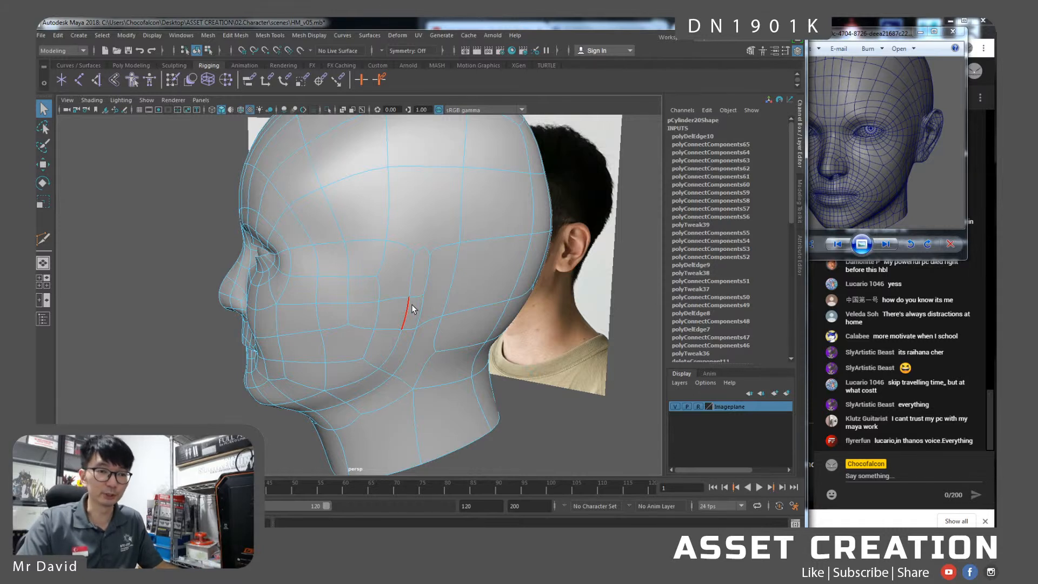
pyautogui.keyDown('alt'); pyautogui.moveTo(472, 316); pyautogui.dragTo(393, 274, button='middle'); pyautogui.keyUp('alt')
pyautogui.keyDown('alt'); pyautogui.moveTo(392, 274); pyautogui.dragTo(328, 263); pyautogui.keyUp('alt')
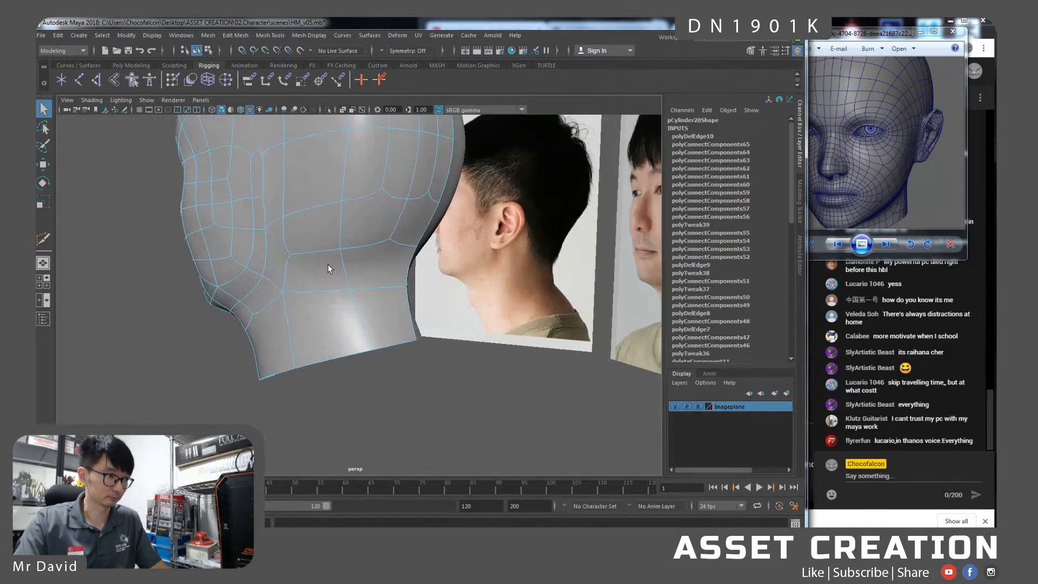
pyautogui.click(333, 252)
pyautogui.keyDown('shift'); pyautogui.click(359, 243); pyautogui.keyUp('shift')
pyautogui.keyDown('alt'); pyautogui.moveTo(359, 243); pyautogui.dragTo(379, 294, button='middle'); pyautogui.keyUp('alt')
pyautogui.press('w')
# Cut a new edge path down through the lower cheek and forward toward the chin using the unsmoothed display.
pyautogui.moveTo(379, 295)
pyautogui.keyDown('alt'); pyautogui.mouseDown()
pyautogui.moveTo(323, 288)
pyautogui.moveTo(411, 290)
pyautogui.moveTo(328, 331)
pyautogui.moveTo(383, 315)
pyautogui.moveTo(377, 305)
pyautogui.mouseUp(); pyautogui.keyUp('alt')
pyautogui.moveTo(378, 304); pyautogui.dragTo(373, 259, button='right')
pyautogui.click(397, 315)
pyautogui.keyDown('alt'); pyautogui.moveTo(397, 315); pyautogui.dragTo(358, 289); pyautogui.keyUp('alt')
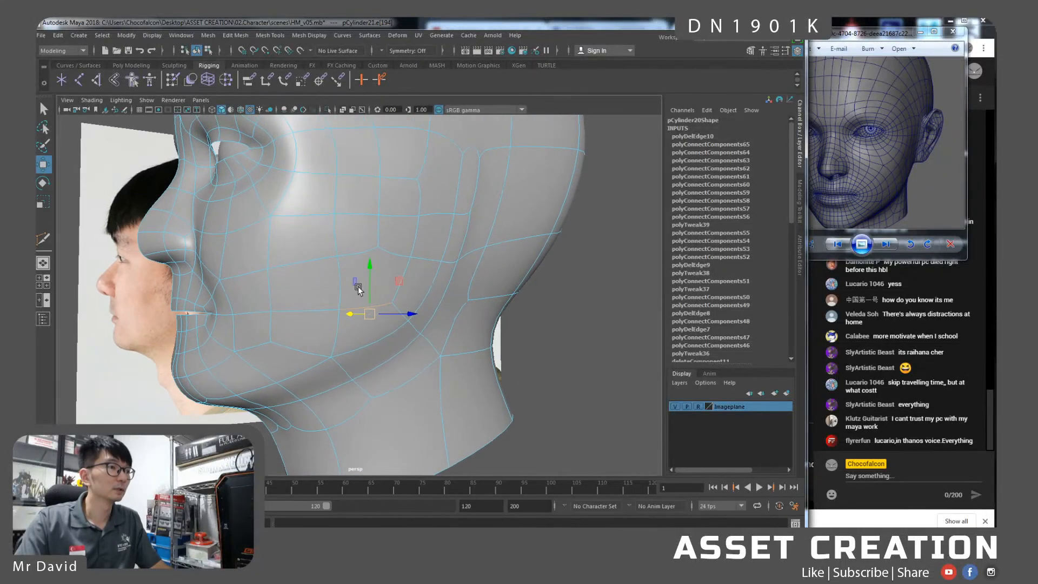
pyautogui.keyDown('shift'); pyautogui.moveTo(377, 264); pyautogui.dragTo(343, 265, button='right'); pyautogui.keyUp('shift')
pyautogui.press('1')
pyautogui.click(378, 252)
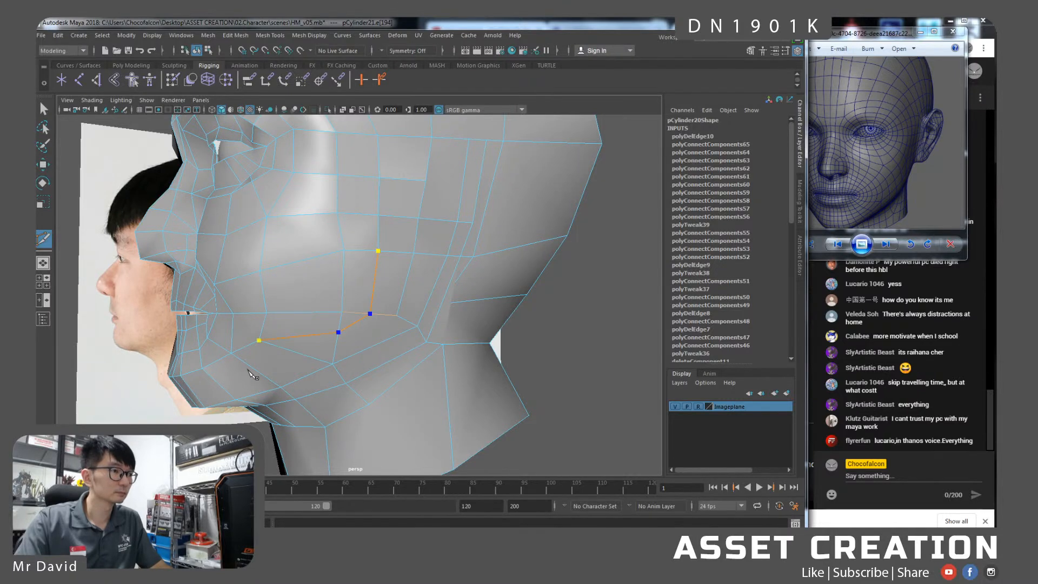
pyautogui.press('w')
# Try to merge vertices on the lower cheek cut and return to the smoothed display.
pyautogui.click(303, 335)
pyautogui.keyDown('shift'); pyautogui.moveTo(304, 335); pyautogui.dragTo(308, 277, button='right'); pyautogui.keyUp('shift')
pyautogui.press('3')
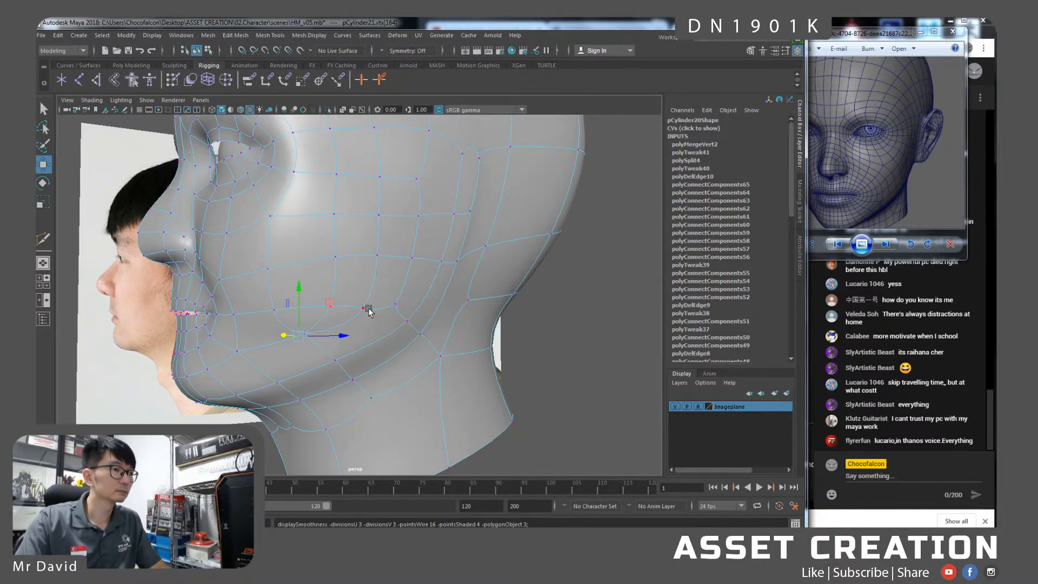
# Try to delete the short edge at the front part of the lower cheek cut.
pyautogui.click(394, 304)
pyautogui.keyDown('alt'); pyautogui.moveTo(352, 343); pyautogui.dragTo(353, 334); pyautogui.keyUp('alt')
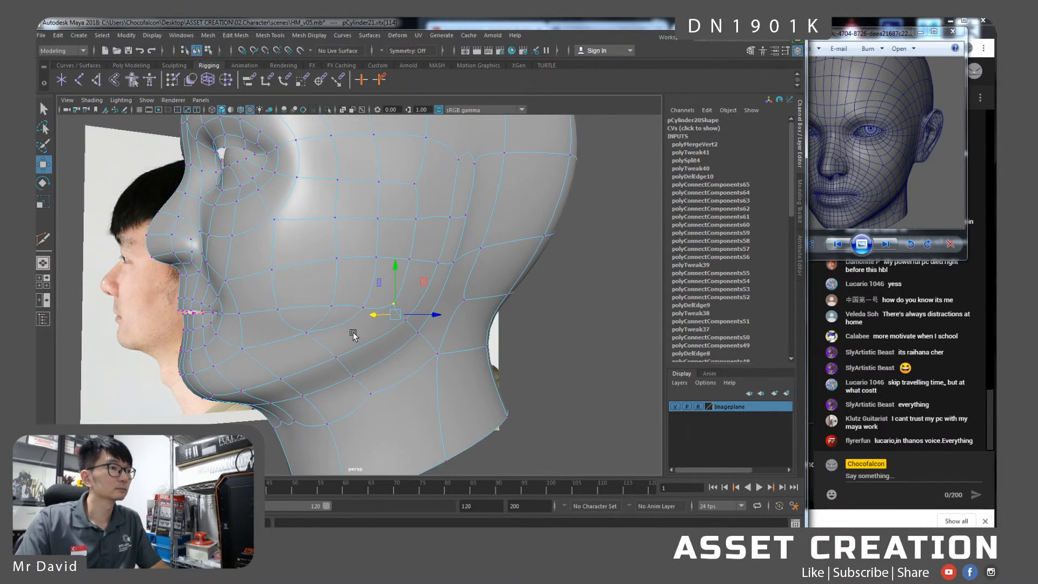
pyautogui.moveTo(323, 302); pyautogui.dragTo(286, 292, button='right')
pyautogui.click(325, 319)
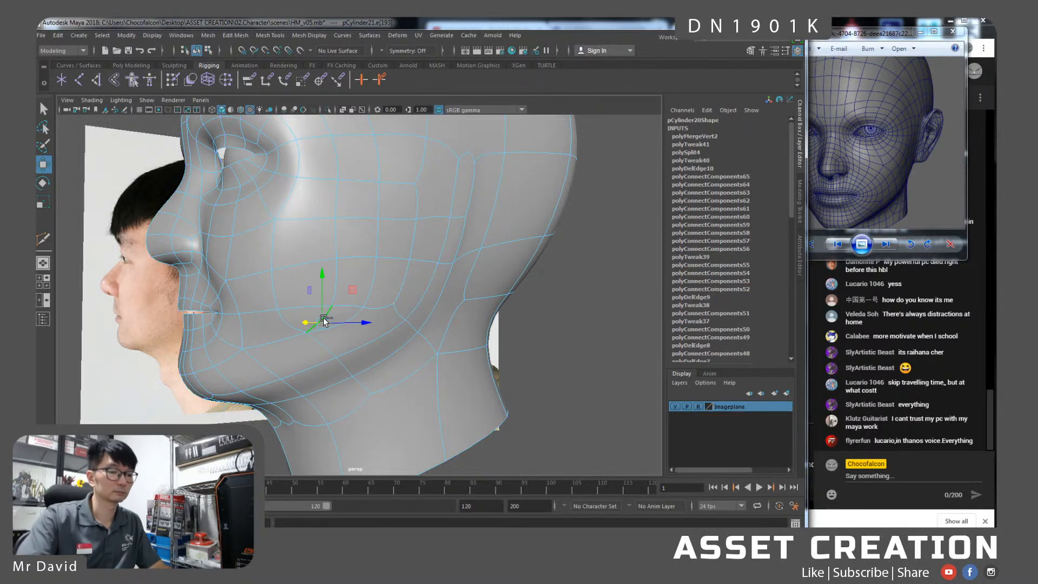
pyautogui.press('Delete')
pyautogui.keyDown('alt'); pyautogui.moveTo(322, 320); pyautogui.dragTo(389, 355); pyautogui.keyUp('alt')
# Undo the recent lower cheek edits, including the vertex merge.
pyautogui.hotkey('ctrl', 'z')
pyautogui.hotkey('ctrl', 'z')
pyautogui.hotkey('ctrl', 'z')
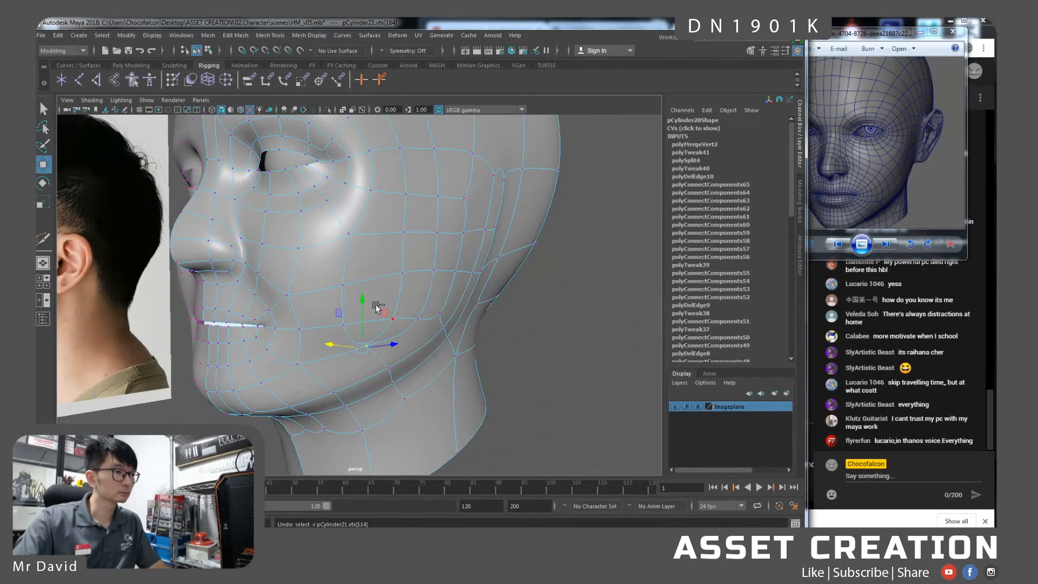
pyautogui.hotkey('ctrl', 'z')
# Select the lower cheek edge along the new cut and try to delete it.
pyautogui.keyDown('alt'); pyautogui.moveTo(381, 371); pyautogui.dragTo(362, 358); pyautogui.keyUp('alt')
pyautogui.moveTo(384, 271); pyautogui.dragTo(385, 245, button='right')
pyautogui.click(412, 332)
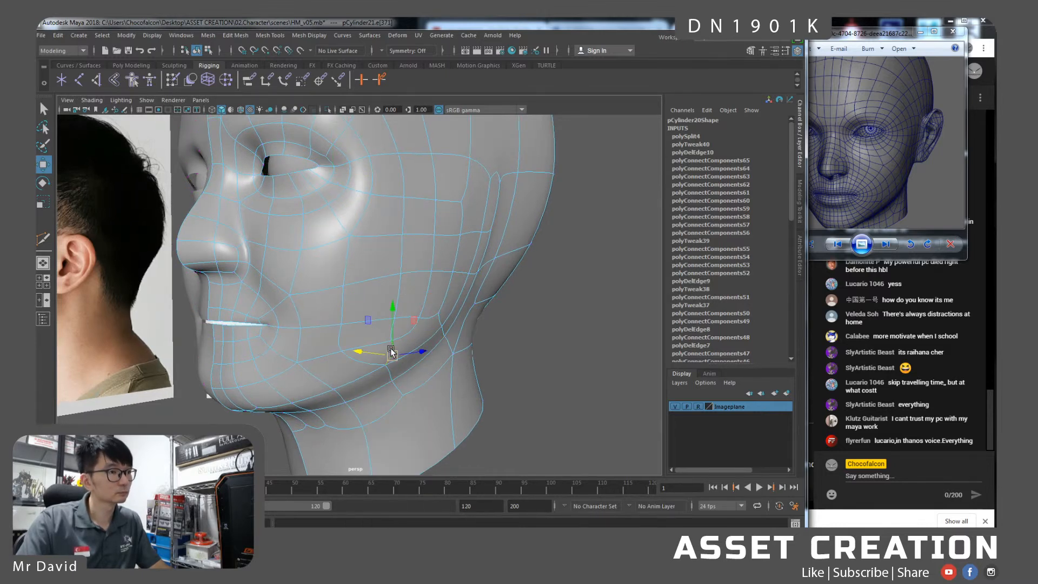
pyautogui.press('Delete')
# Select components on the lower cheek above the jawline and connect them with a new edge.
pyautogui.keyDown('alt'); pyautogui.moveTo(392, 351); pyautogui.dragTo(341, 339); pyautogui.keyUp('alt')
pyautogui.click(441, 348)
pyautogui.moveTo(353, 332); pyautogui.dragTo(348, 310, button='right')
pyautogui.press('q')
pyautogui.click(384, 324)
pyautogui.keyDown('shift'); pyautogui.moveTo(383, 341); pyautogui.dragTo(383, 400, button='right'); pyautogui.keyUp('shift')
# Delete the redundant lower cheek edge beside the new connection.
pyautogui.moveTo(389, 271); pyautogui.dragTo(394, 245, button='right')
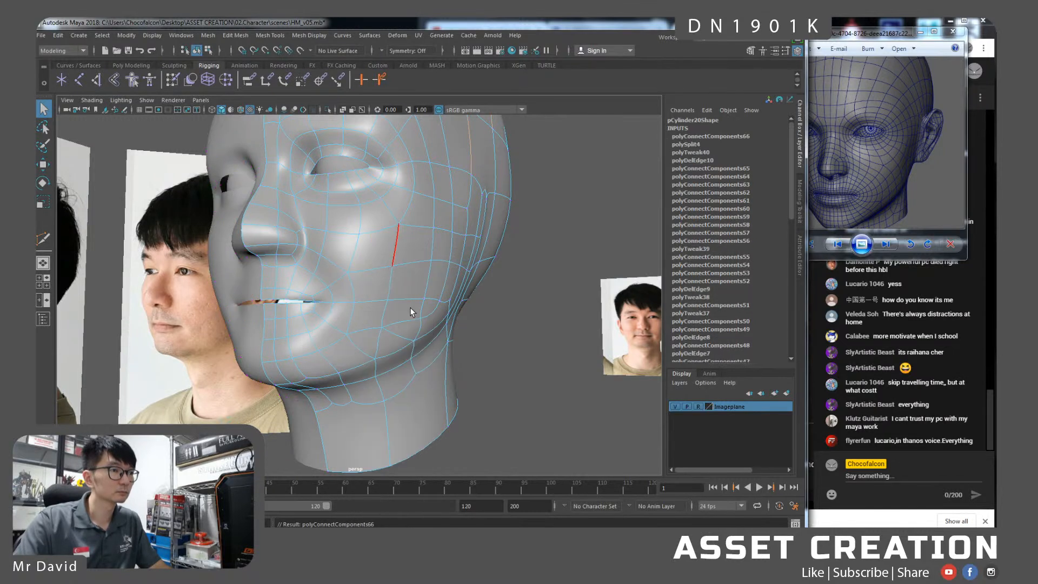
pyautogui.click(401, 332)
pyautogui.hotkey('ctrl', 'Delete')
# Connect the adjacent lower cheek edges toward the mouth and delete the leftover short edge above the jawline.
pyautogui.keyDown('alt'); pyautogui.moveTo(402, 331); pyautogui.dragTo(354, 331); pyautogui.keyUp('alt')
pyautogui.moveTo(355, 331)
pyautogui.keyDown('alt'); pyautogui.mouseDown(button='right')
pyautogui.moveTo(340, 325)
pyautogui.moveTo(351, 335)
pyautogui.mouseUp(button='right'); pyautogui.keyUp('alt')
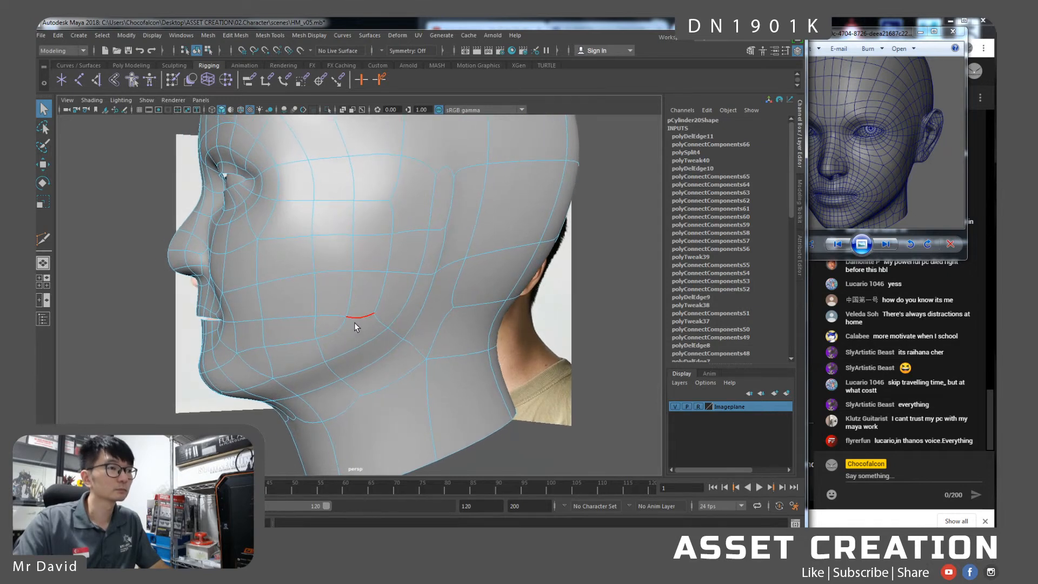
pyautogui.moveTo(346, 270); pyautogui.dragTo(359, 254, button='right')
pyautogui.click(317, 341)
pyautogui.press('g')
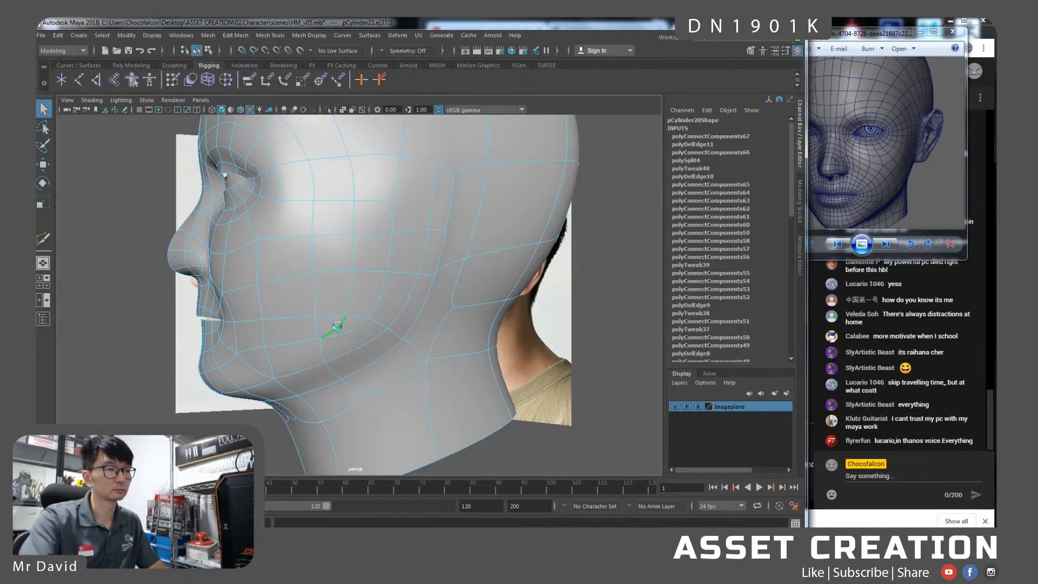
pyautogui.hotkey('ctrl', 'Delete')
# Delete the redundant edge on the lower jaw below the mouth corner.
pyautogui.keyDown('alt'); pyautogui.moveTo(336, 326); pyautogui.dragTo(389, 341); pyautogui.keyUp('alt')
pyautogui.click(376, 361)
pyautogui.keyDown('alt'); pyautogui.moveTo(365, 376); pyautogui.dragTo(371, 332); pyautogui.keyUp('alt')
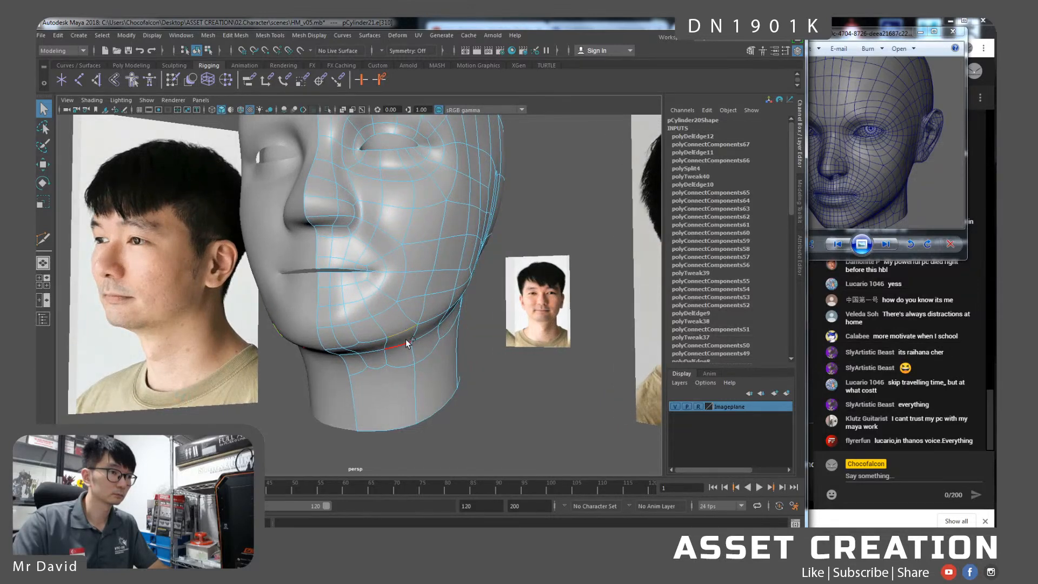
# Try to bevel the short edge crossing the jawline below the mouth corner.
pyautogui.keyDown('alt'); pyautogui.moveTo(422, 356); pyautogui.dragTo(377, 327); pyautogui.keyUp('alt')
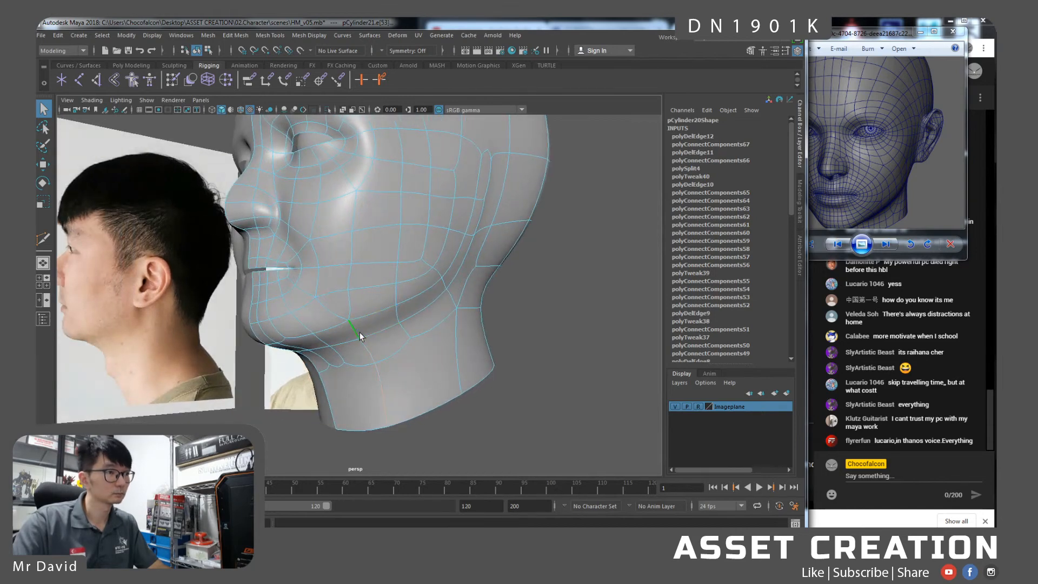
pyautogui.keyDown('shift'); pyautogui.moveTo(377, 367); pyautogui.dragTo(407, 365, button='right'); pyautogui.keyUp('shift')
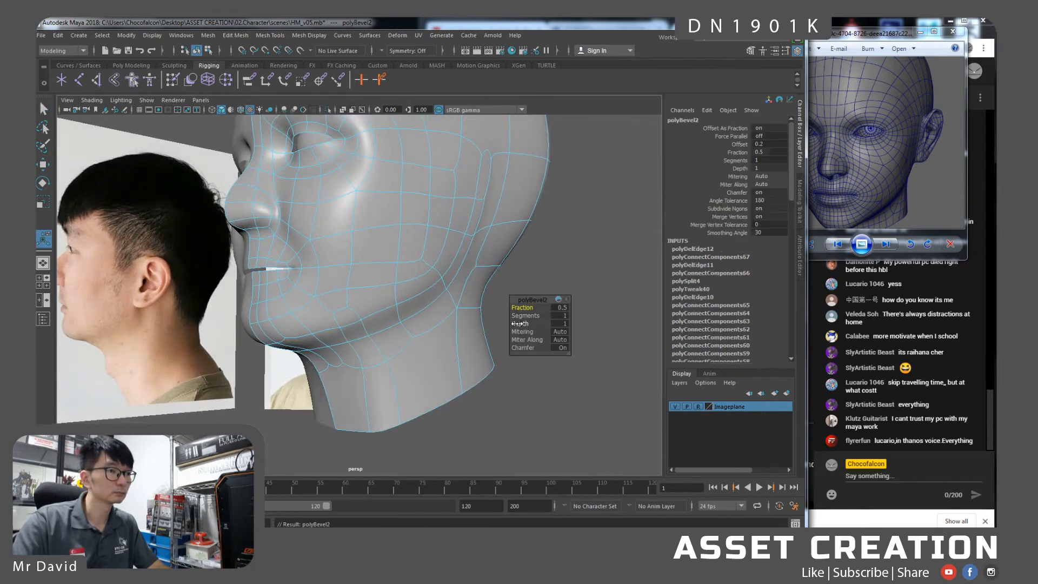
pyautogui.keyDown('alt'); pyautogui.moveTo(404, 370); pyautogui.dragTo(424, 384); pyautogui.keyUp('alt')
pyautogui.press('w')
pyautogui.click(361, 351)
pyautogui.keyDown('shift'); pyautogui.doubleClick(398, 430); pyautogui.keyUp('shift')
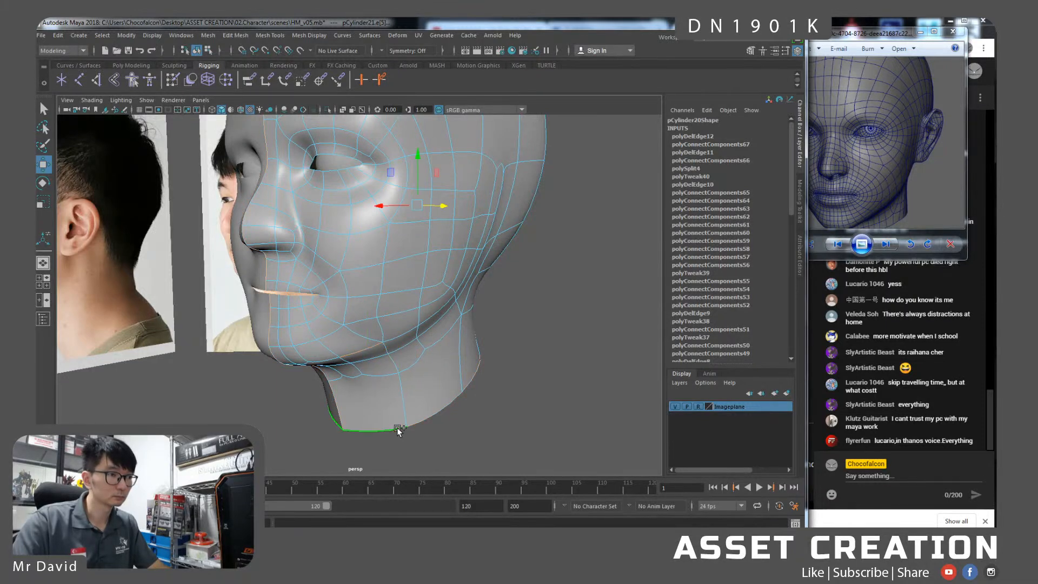
# Connect the edges beneath the jaw with new edges and delete the redundant lower cheek edge just above the jawline.
pyautogui.doubleClick(388, 374)
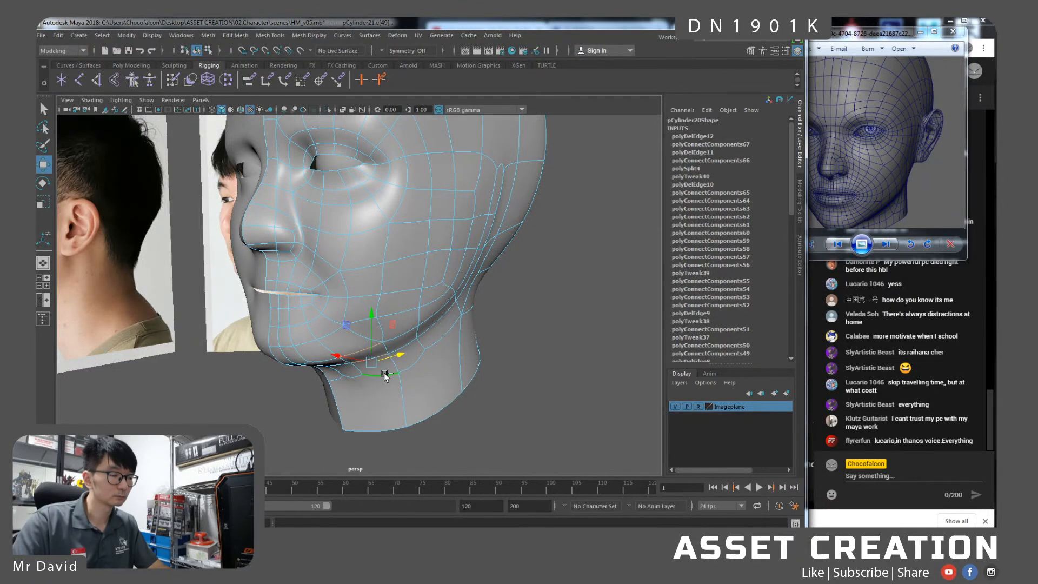
pyautogui.hotkey('ctrl', 'b')
pyautogui.hotkey('ctrl', 'z')
pyautogui.keyDown('shift'); pyautogui.moveTo(386, 383); pyautogui.dragTo(382, 498, button='right'); pyautogui.keyUp('shift')
pyautogui.keyDown('alt'); pyautogui.moveTo(372, 387); pyautogui.dragTo(362, 331); pyautogui.keyUp('alt')
pyautogui.moveTo(361, 271); pyautogui.dragTo(369, 313, button='right')
pyautogui.click(350, 331)
pyautogui.keyDown('shift'); pyautogui.click(369, 348); pyautogui.keyUp('shift')
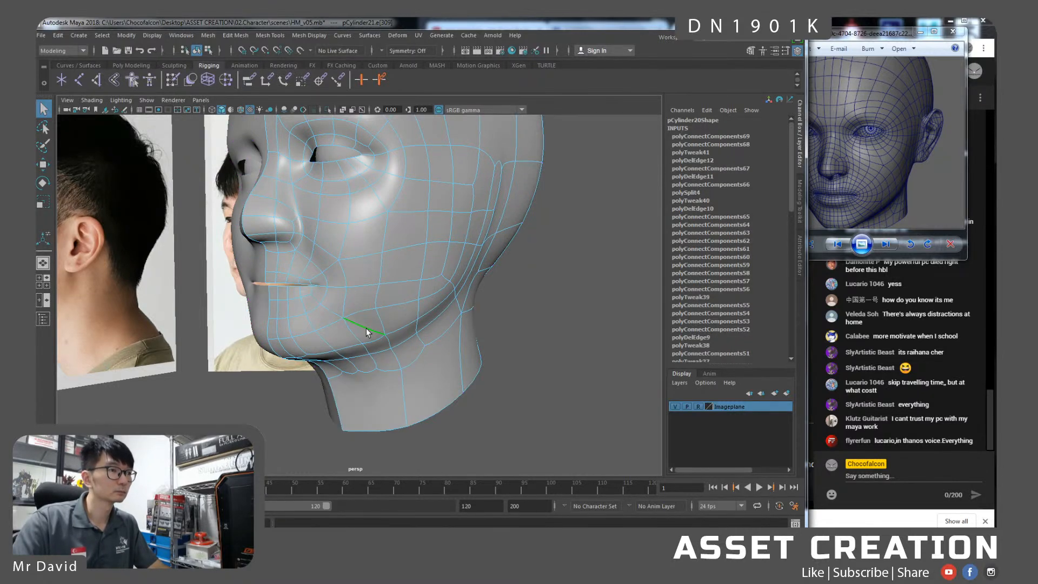
pyautogui.press('Delete')
# Reposition the edge on the underside of the jaw, working on the unsmoothed mesh.
pyautogui.keyDown('alt'); pyautogui.moveTo(352, 323); pyautogui.dragTo(365, 295); pyautogui.keyUp('alt')
pyautogui.click(400, 298)
pyautogui.press('w')
pyautogui.press('1')
pyautogui.press('e')
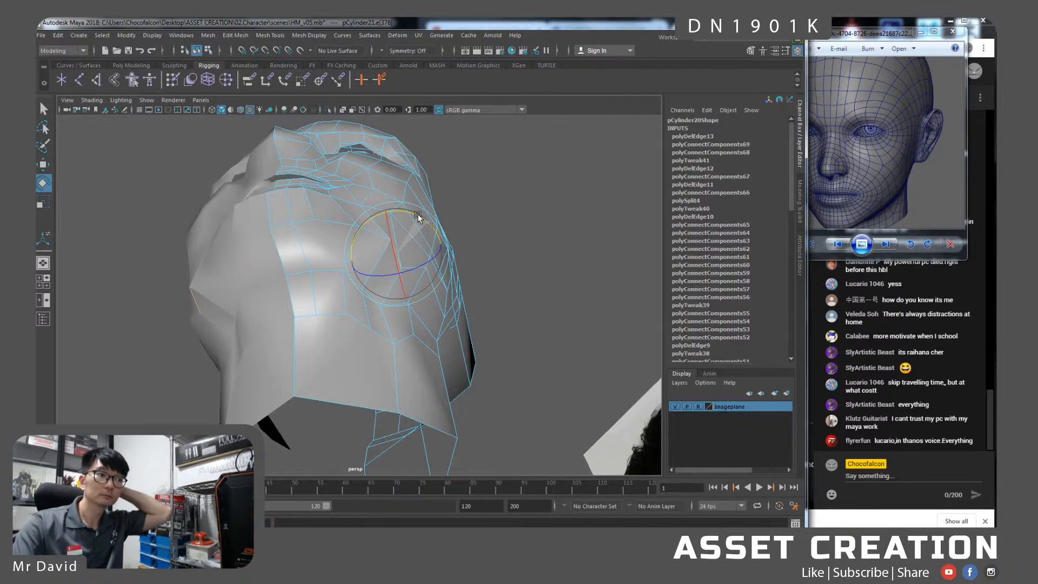
pyautogui.press('w')
pyautogui.keyDown('alt'); pyautogui.moveTo(436, 238); pyautogui.dragTo(384, 254); pyautogui.keyUp('alt')
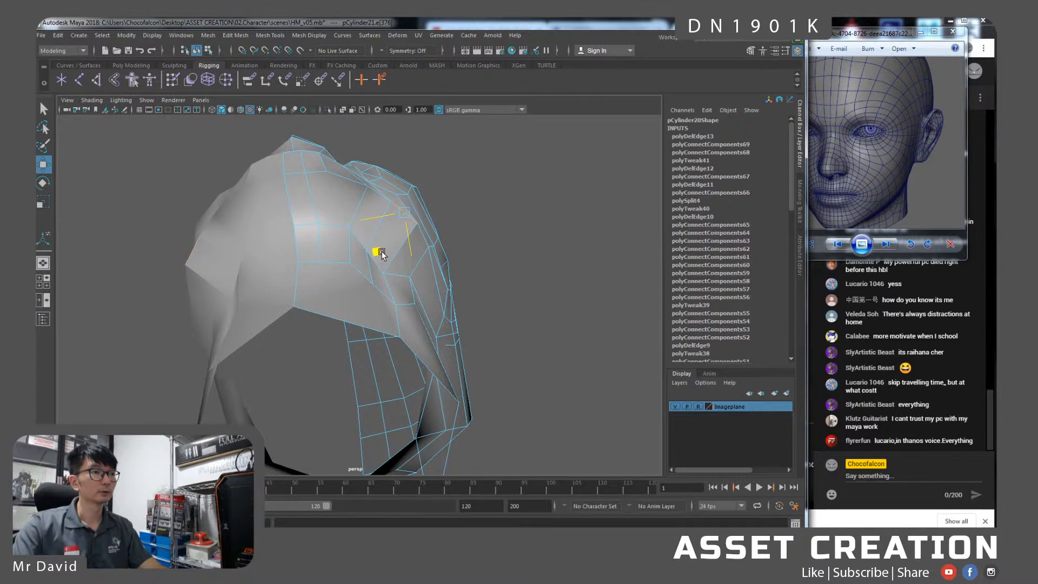
pyautogui.keyDown('alt'); pyautogui.moveTo(357, 196); pyautogui.dragTo(309, 281); pyautogui.keyUp('alt')
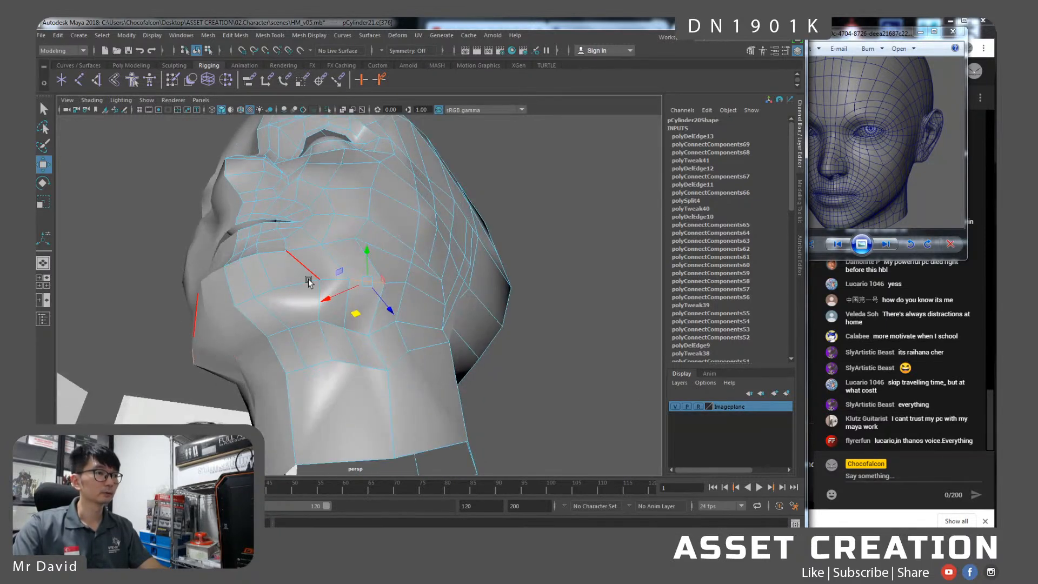
# Select vertices on the underside of the chin and connect them with a new edge.
pyautogui.moveTo(303, 273); pyautogui.dragTo(279, 278, button='right')
pyautogui.click(296, 304)
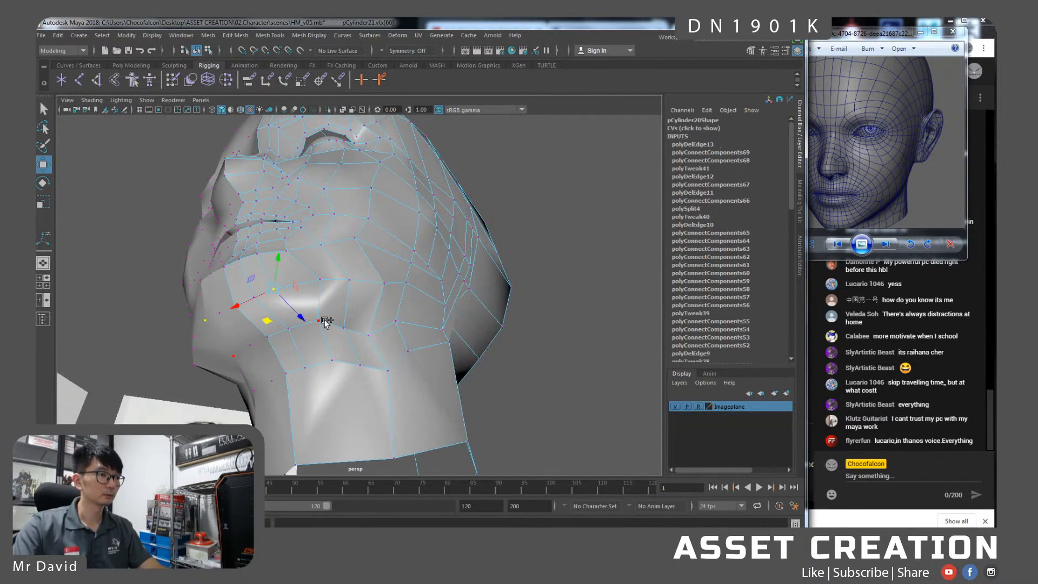
pyautogui.press('g')
# Adjust the jawline vertex in the smoothed preview from the front and below to even out the jaw contour.
pyautogui.keyDown('alt'); pyautogui.moveTo(325, 320); pyautogui.dragTo(377, 383); pyautogui.keyUp('alt')
pyautogui.press('3')
pyautogui.click(385, 368)
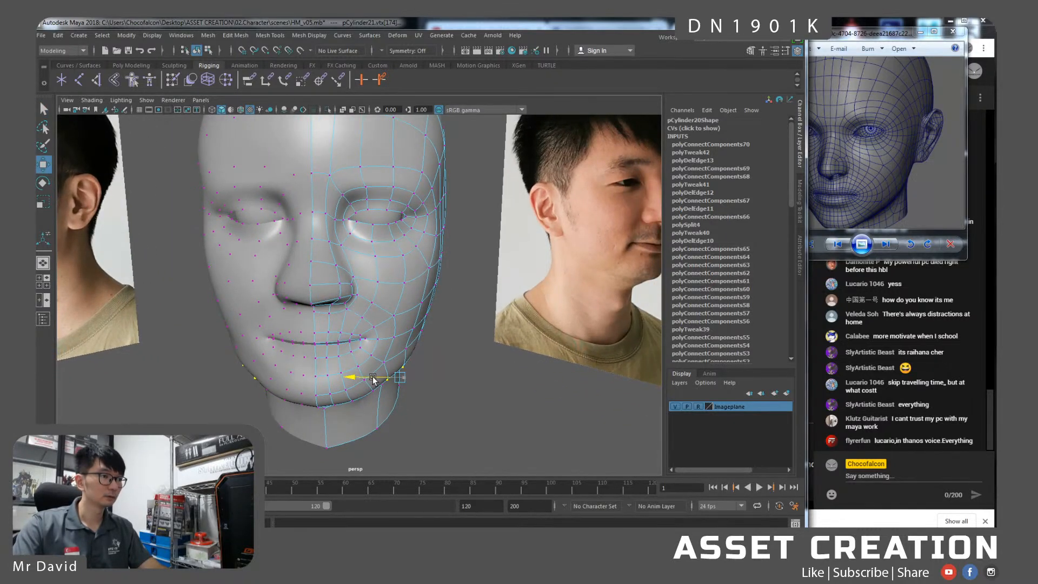
pyautogui.keyDown('alt'); pyautogui.moveTo(365, 408); pyautogui.dragTo(393, 296); pyautogui.keyUp('alt')
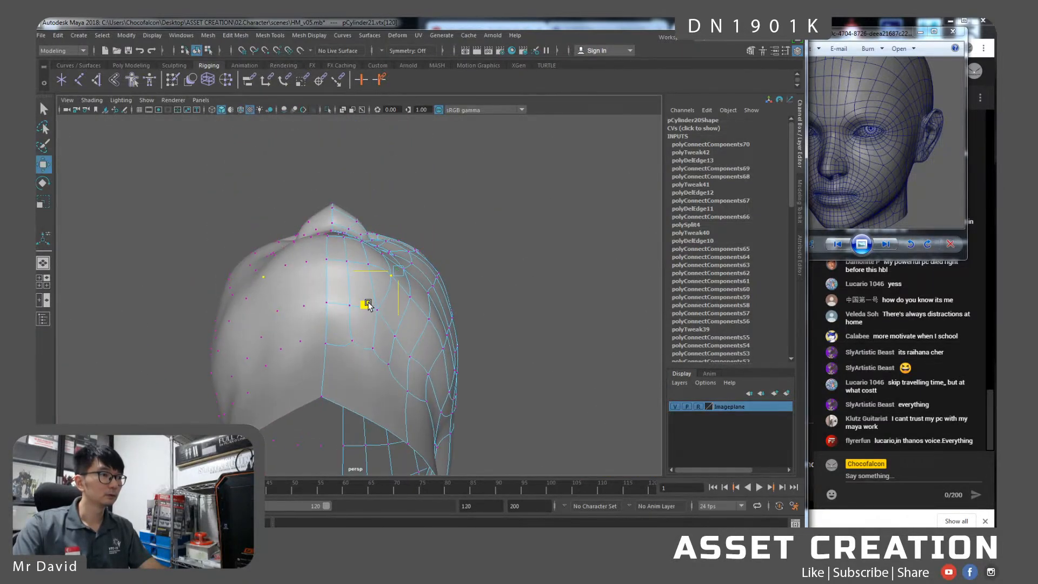
pyautogui.keyDown('alt'); pyautogui.moveTo(366, 306); pyautogui.dragTo(427, 312); pyautogui.keyUp('alt')
pyautogui.moveTo(427, 312); pyautogui.dragTo(457, 268, button='right')
pyautogui.keyDown('alt'); pyautogui.moveTo(444, 337); pyautogui.dragTo(387, 326); pyautogui.keyUp('alt')
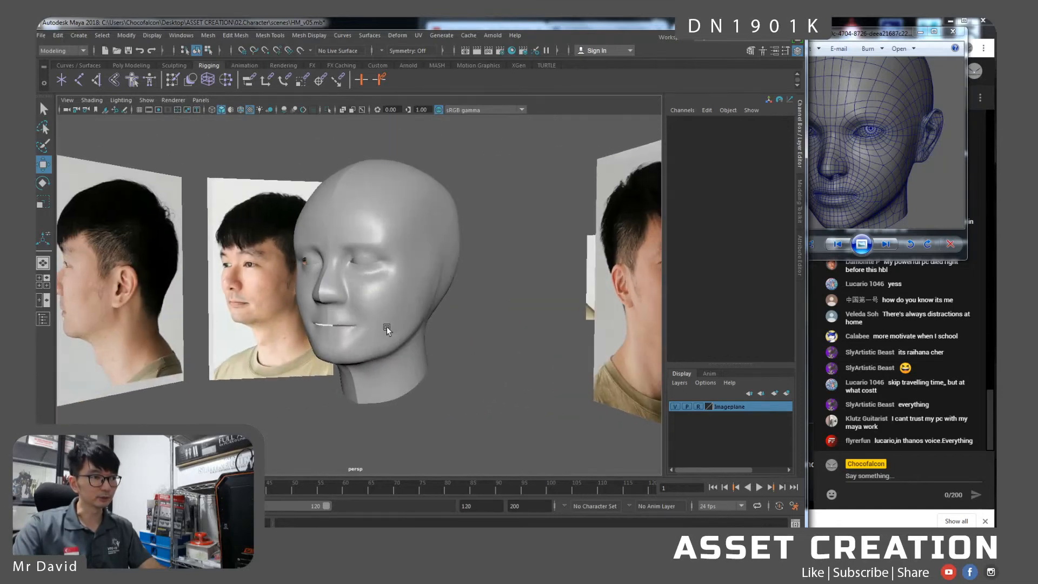
# Adjust the lower cheek vertex beside the jaw corner sideways and undo the last small move.
pyautogui.click(387, 326)
pyautogui.scroll(5, 405, 357)
pyautogui.moveTo(391, 261); pyautogui.dragTo(390, 231, button='right')
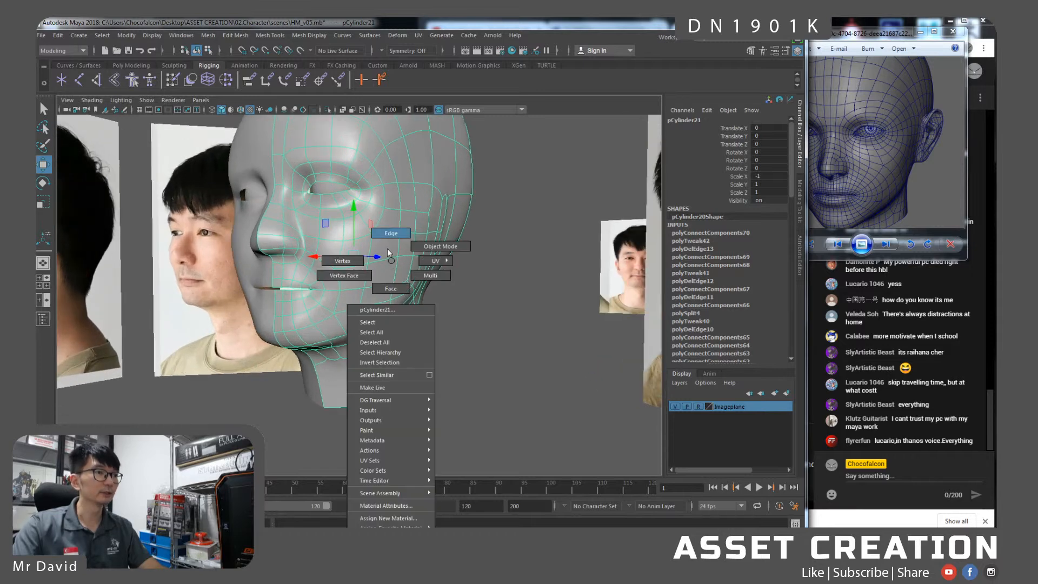
pyautogui.click(395, 284)
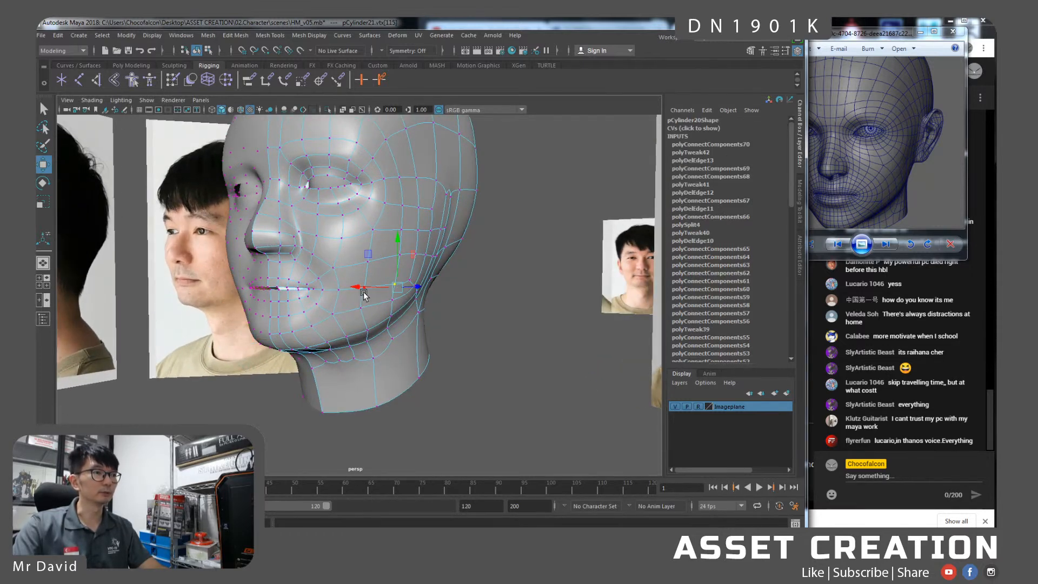
pyautogui.press('q')
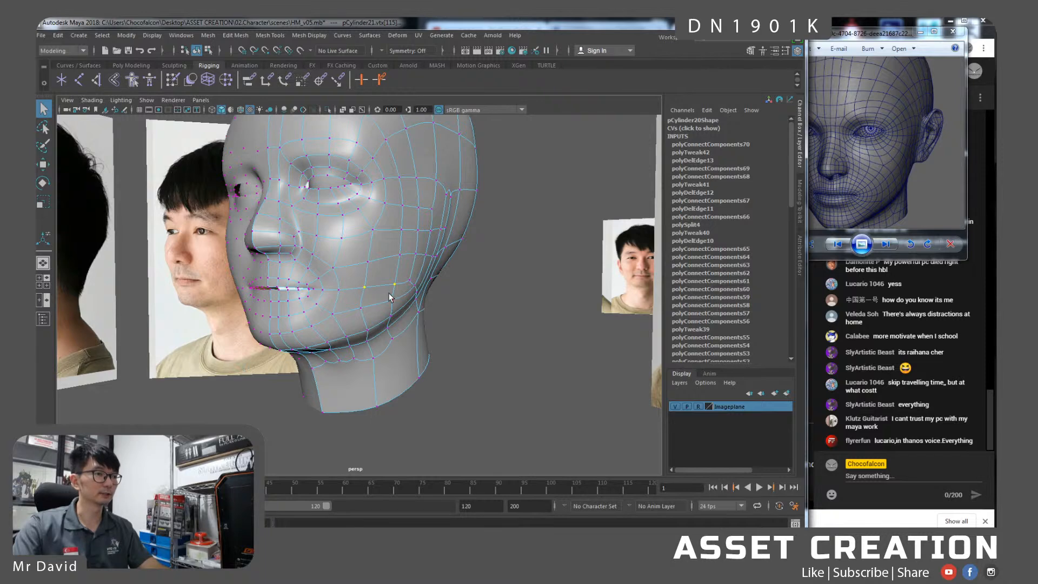
pyautogui.press('w')
pyautogui.keyDown('alt'); pyautogui.moveTo(389, 296); pyautogui.dragTo(360, 320); pyautogui.keyUp('alt')
pyautogui.hotkey('ctrl', 'z')
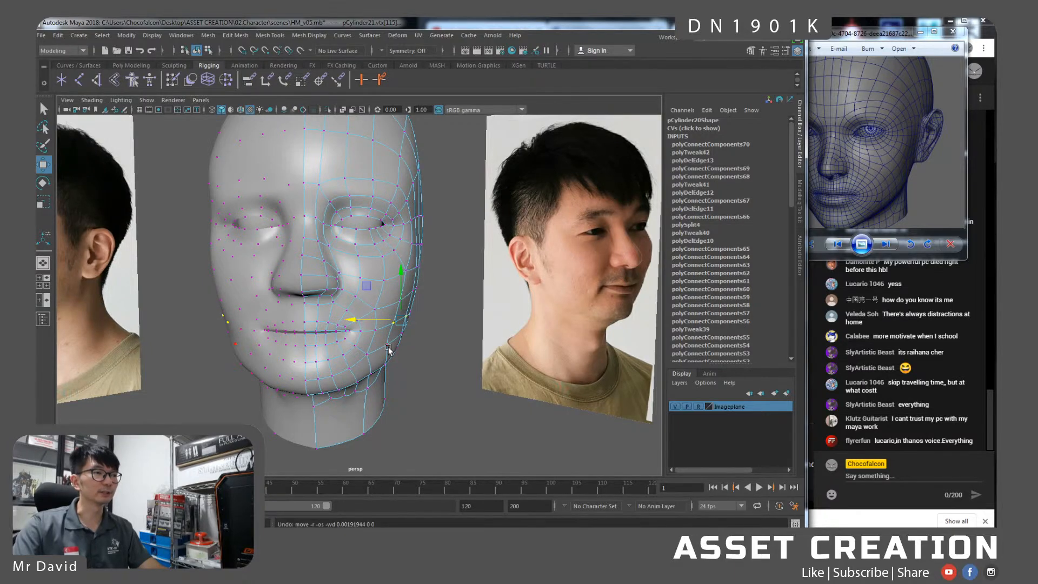
pyautogui.keyDown('alt'); pyautogui.moveTo(368, 366); pyautogui.dragTo(311, 370); pyautogui.keyUp('alt')
pyautogui.keyDown('alt'); pyautogui.moveTo(385, 365); pyautogui.dragTo(346, 360); pyautogui.keyUp('alt')
# Reposition the lower cheek vertices behind the mouth corner in the side view, with smoothing turned off.
pyautogui.click(406, 317)
pyautogui.press('space')
pyautogui.moveTo(406, 317); pyautogui.dragTo(443, 318)
pyautogui.moveTo(493, 364)
pyautogui.keyDown('alt'); pyautogui.mouseDown(button='right')
pyautogui.moveTo(483, 340)
pyautogui.moveTo(484, 371)
pyautogui.mouseUp(button='right'); pyautogui.keyUp('alt')
pyautogui.keyDown('alt'); pyautogui.moveTo(485, 371); pyautogui.dragTo(409, 284, button='middle'); pyautogui.keyUp('alt')
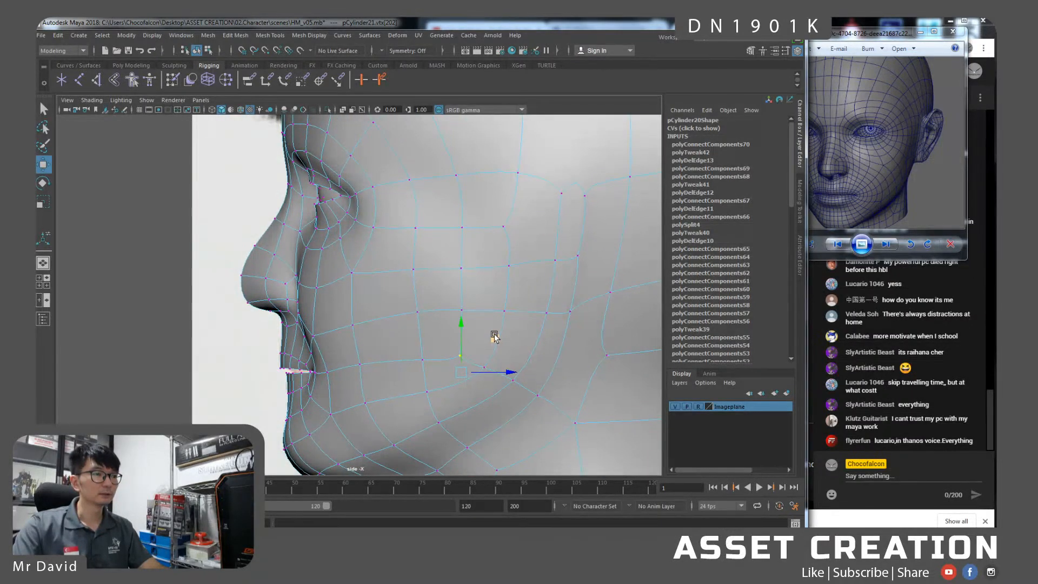
pyautogui.press('1')
pyautogui.moveTo(500, 340); pyautogui.dragTo(437, 318)
pyautogui.click(430, 363)
pyautogui.click(421, 305)
pyautogui.hotkey('ctrl', 'z')
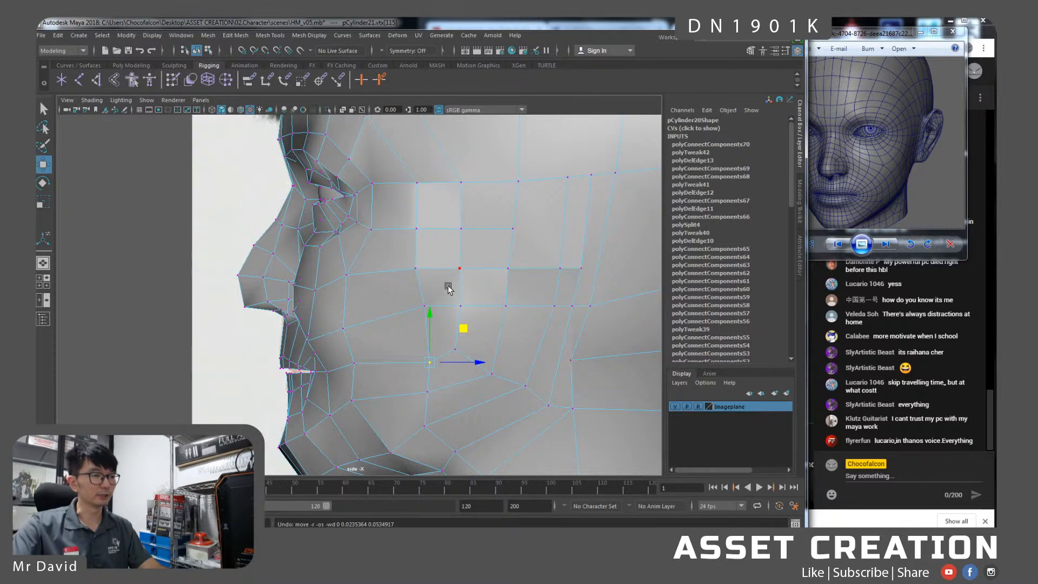
# Slide the column of cheek vertices behind the mouth corner forward along their edges.
pyautogui.keyDown('ctrl'); pyautogui.keyDown('shift'); pyautogui.moveTo(422, 324); pyautogui.dragTo(477, 395, button='right'); pyautogui.keyUp('shift'); pyautogui.keyUp('ctrl')
pyautogui.moveTo(462, 329); pyautogui.dragTo(428, 323)
pyautogui.keyDown('shift'); pyautogui.click(424, 306); pyautogui.keyUp('shift')
pyautogui.click(425, 393)
pyautogui.keyDown('ctrl'); pyautogui.keyDown('shift'); pyautogui.moveTo(459, 361); pyautogui.dragTo(442, 373); pyautogui.keyUp('shift'); pyautogui.keyUp('ctrl')
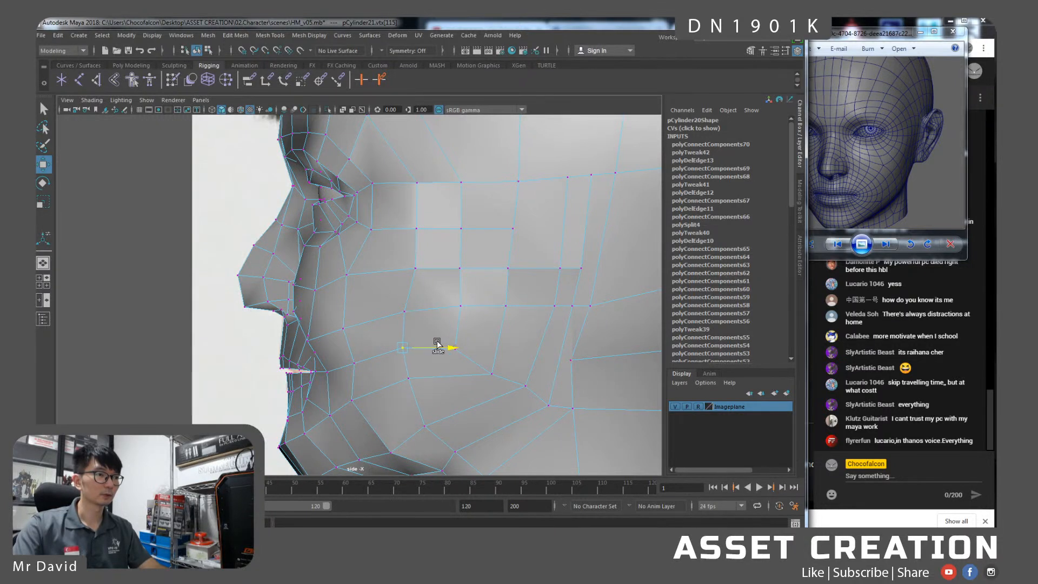
# Slide the mid-cheek vertices along their edges to even the vertical spacing, undoing the unwanted slides.
pyautogui.click(459, 306)
pyautogui.keyDown('shift'); pyautogui.click(461, 350); pyautogui.keyUp('shift')
pyautogui.keyDown('ctrl'); pyautogui.keyDown('shift'); pyautogui.moveTo(460, 306); pyautogui.dragTo(461, 282); pyautogui.keyUp('shift'); pyautogui.keyUp('ctrl')
pyautogui.hotkey('ctrl', 'z')
pyautogui.click(461, 306)
pyautogui.click(456, 347)
pyautogui.keyDown('ctrl'); pyautogui.keyDown('shift'); pyautogui.moveTo(457, 324); pyautogui.dragTo(404, 324); pyautogui.keyUp('shift'); pyautogui.keyUp('ctrl')
pyautogui.hotkey('ctrl', 'z')
pyautogui.click(404, 350)
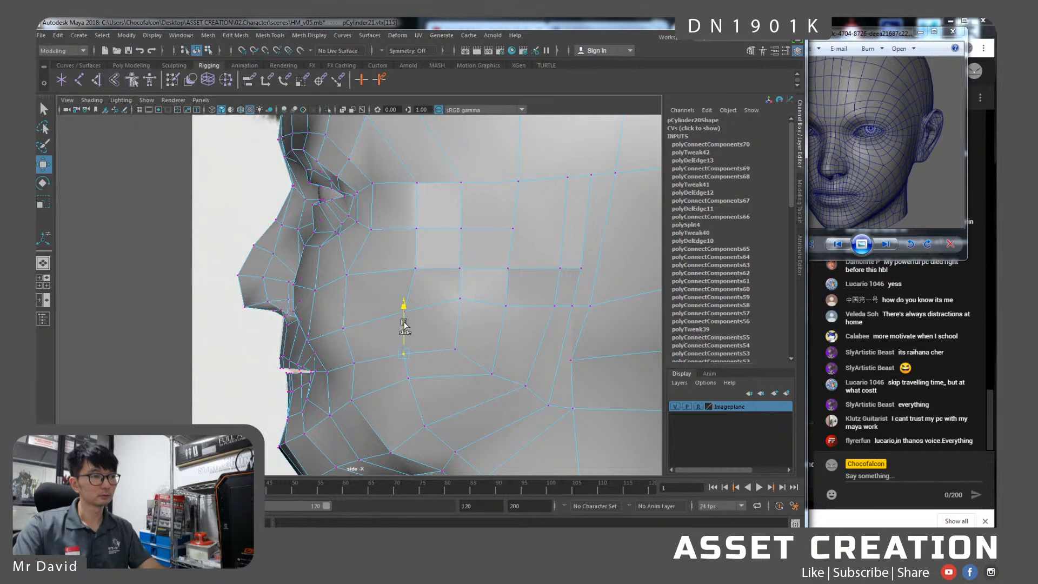
# Lower the vertex of the row above the jawline to even out the lower cheek faces.
pyautogui.click(492, 374)
pyautogui.click(411, 380)
pyautogui.keyDown('ctrl'); pyautogui.keyDown('shift'); pyautogui.moveTo(442, 346); pyautogui.dragTo(447, 366); pyautogui.keyUp('shift'); pyautogui.keyUp('ctrl')
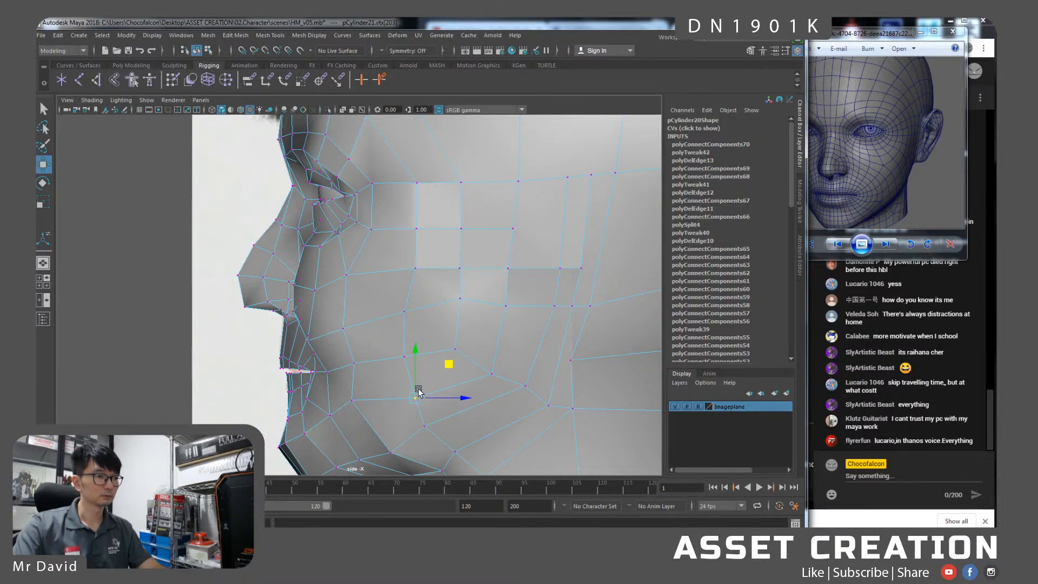
# Reposition the cheek vertices from beside the mouth up to the level of the nose for evenly spaced faces.
pyautogui.keyDown('alt'); pyautogui.moveTo(385, 411); pyautogui.dragTo(412, 338, button='middle'); pyautogui.keyUp('alt')
pyautogui.click(372, 324)
pyautogui.moveTo(413, 298)
pyautogui.keyDown('ctrl'); pyautogui.keyDown('shift'); pyautogui.mouseDown()
pyautogui.moveTo(421, 311)
pyautogui.moveTo(396, 322)
pyautogui.moveTo(395, 292)
pyautogui.mouseUp(); pyautogui.keyUp('shift'); pyautogui.keyUp('ctrl')
pyautogui.click(355, 348)
pyautogui.click(378, 294)
pyautogui.click(431, 240)
pyautogui.keyDown('alt'); pyautogui.moveTo(430, 247); pyautogui.dragTo(427, 316, button='middle'); pyautogui.keyUp('alt')
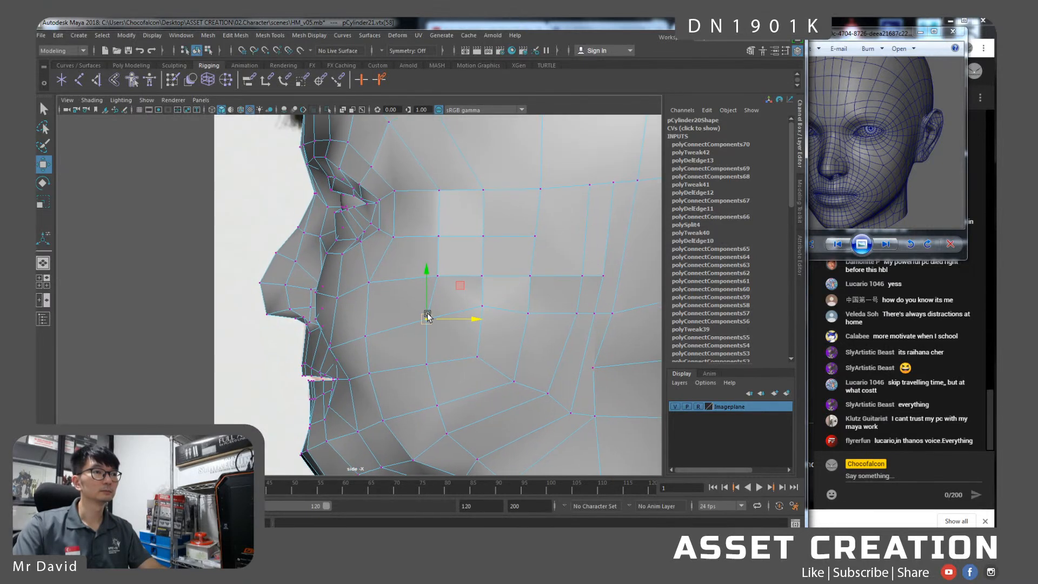
pyautogui.click(438, 276)
pyautogui.moveTo(473, 277)
pyautogui.keyDown('ctrl'); pyautogui.keyDown('shift'); pyautogui.mouseDown()
pyautogui.moveTo(461, 278)
pyautogui.moveTo(462, 263)
pyautogui.mouseUp(); pyautogui.keyUp('shift'); pyautogui.keyUp('ctrl')
# Move the two outer lower cheek vertices sideways in the smoothed perspective view to refine the face contour.
pyautogui.press('space')
pyautogui.keyDown('alt'); pyautogui.moveTo(457, 303); pyautogui.dragTo(410, 308); pyautogui.keyUp('alt')
pyautogui.press('3')
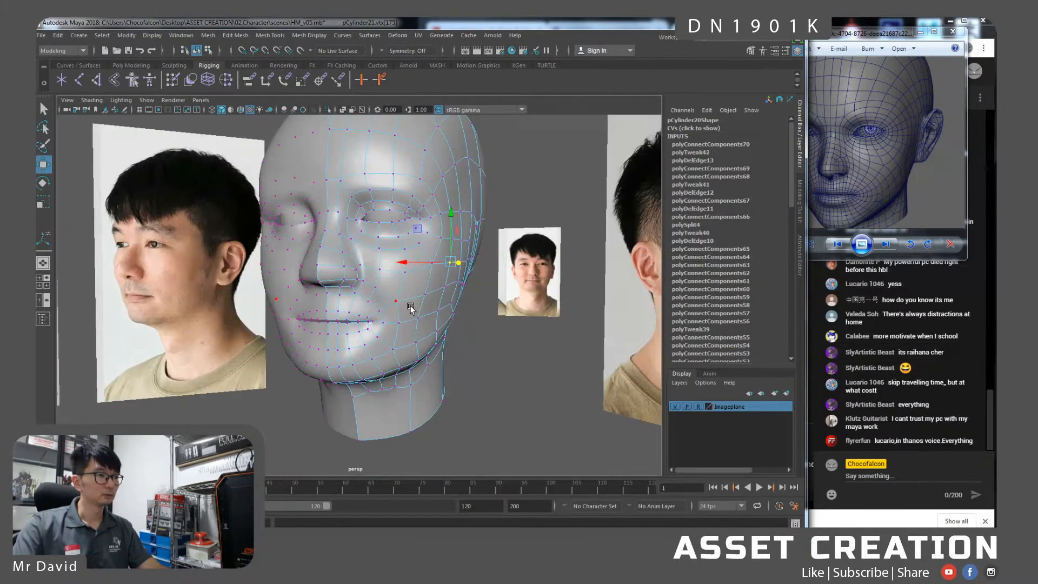
pyautogui.keyDown('ctrl'); pyautogui.keyDown('shift'); pyautogui.moveTo(416, 304); pyautogui.dragTo(466, 363, button='right'); pyautogui.keyUp('shift'); pyautogui.keyUp('ctrl')
pyautogui.moveTo(413, 272); pyautogui.dragTo(458, 262, button='right')
pyautogui.moveTo(451, 356)
pyautogui.keyDown('alt'); pyautogui.mouseDown()
pyautogui.moveTo(467, 354)
pyautogui.moveTo(440, 357)
pyautogui.mouseUp(); pyautogui.keyUp('alt')
pyautogui.moveTo(407, 272); pyautogui.dragTo(363, 273, button='right')
pyautogui.click(415, 342)
pyautogui.press('q')
pyautogui.keyDown('shift'); pyautogui.click(417, 318); pyautogui.keyUp('shift')
pyautogui.press('w')
pyautogui.keyDown('alt'); pyautogui.moveTo(417, 323); pyautogui.dragTo(393, 333); pyautogui.keyUp('alt')
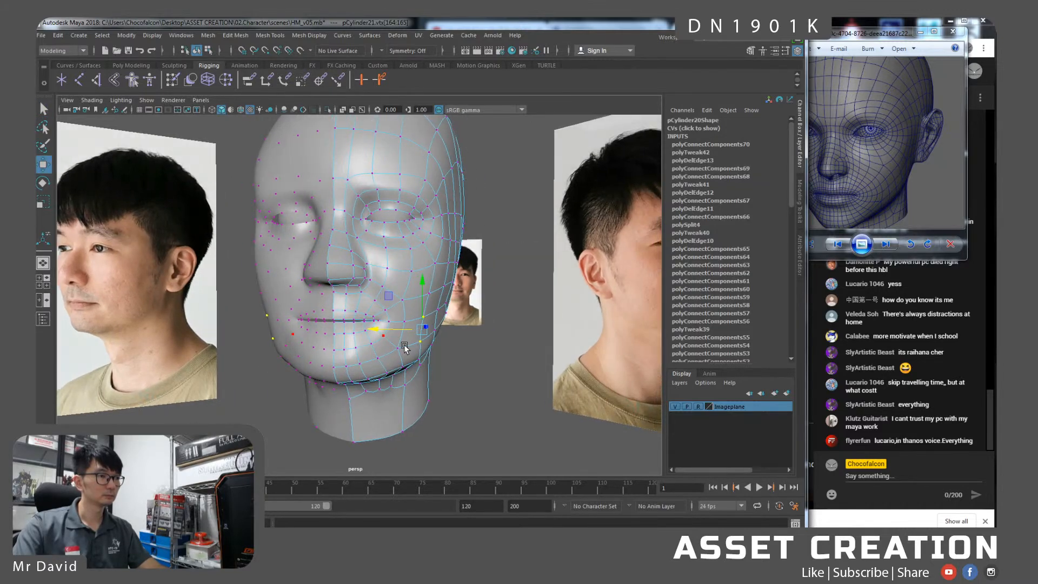
# Move the vertices along the jaw corner and lower cheek sideways, then return to object mode to review the head.
pyautogui.press('q')
pyautogui.click(419, 358)
pyautogui.press('w')
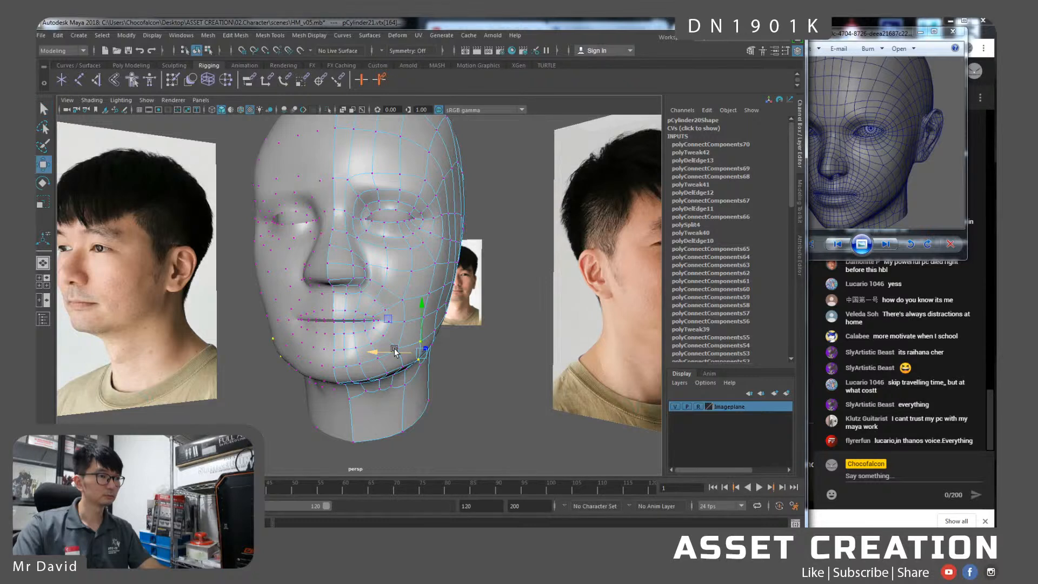
pyautogui.click(397, 361)
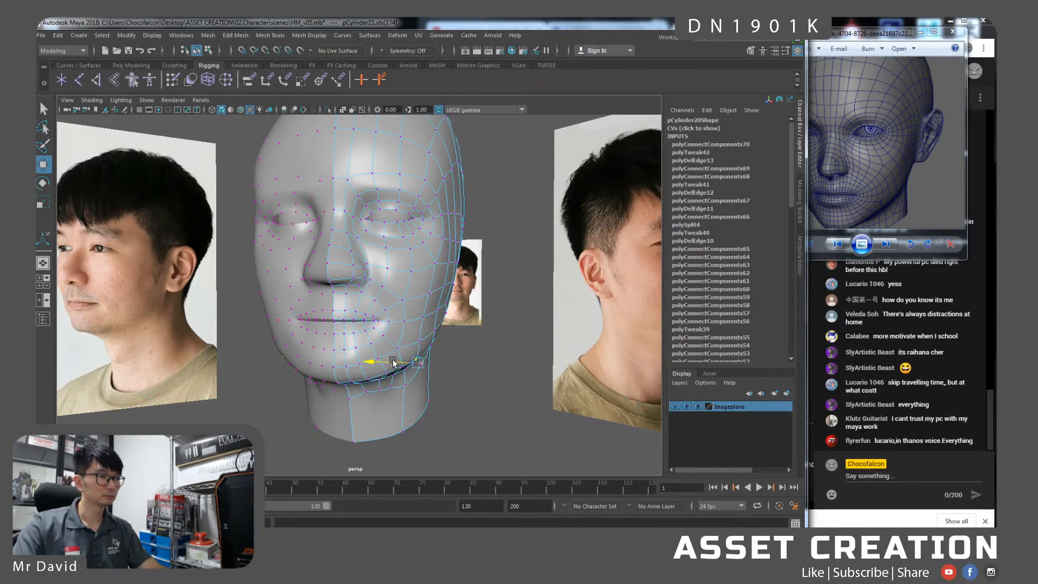
pyautogui.keyDown('alt'); pyautogui.moveTo(396, 369); pyautogui.dragTo(433, 369); pyautogui.keyUp('alt')
pyautogui.click(405, 353)
pyautogui.click(400, 327)
pyautogui.moveTo(405, 271); pyautogui.dragTo(435, 259, button='right')
pyautogui.keyDown('alt'); pyautogui.moveTo(400, 293); pyautogui.dragTo(375, 276, button='right'); pyautogui.keyUp('alt')
pyautogui.moveTo(375, 277)
pyautogui.keyDown('alt'); pyautogui.mouseDown()
pyautogui.moveTo(446, 290)
pyautogui.moveTo(366, 285)
pyautogui.mouseUp(); pyautogui.keyUp('alt')
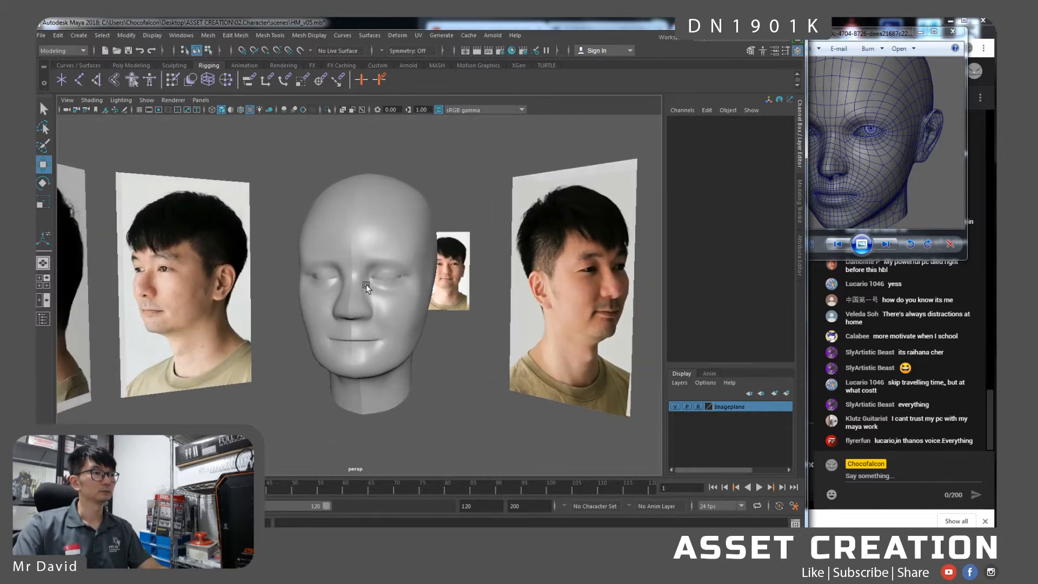
# Relax the head mesh over the lower cheek and jaw with the Relax sculpting tool.
pyautogui.click(184, 66)
pyautogui.click(96, 80)
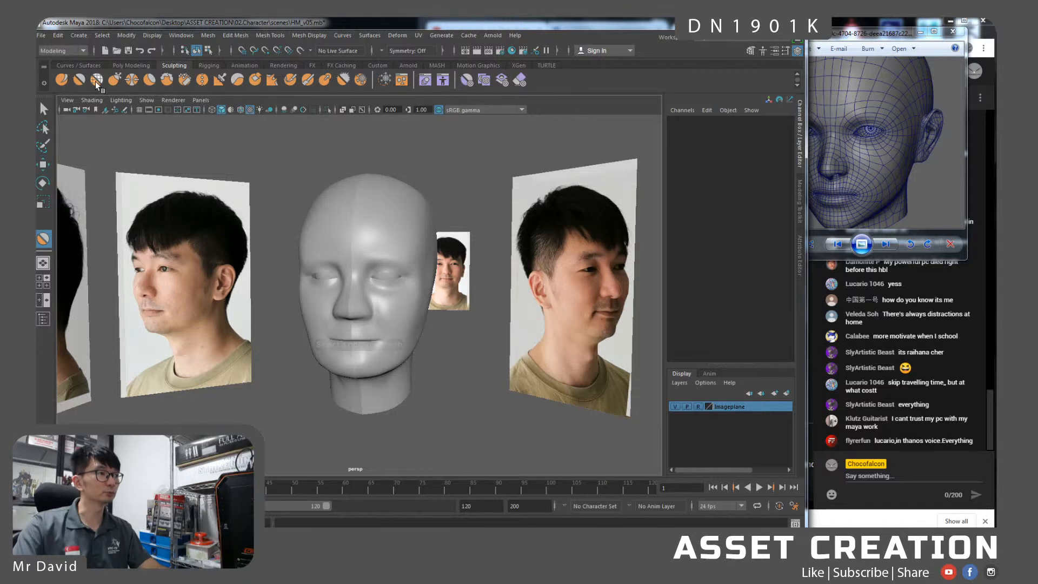
pyautogui.keyDown('alt'); pyautogui.moveTo(402, 296); pyautogui.dragTo(393, 378, button='right'); pyautogui.keyUp('alt')
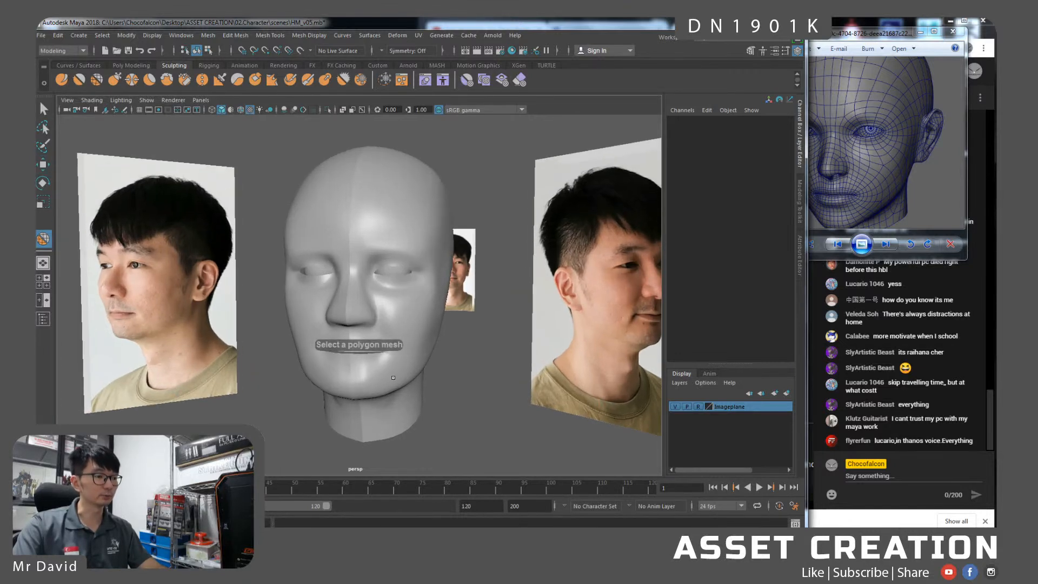
pyautogui.click(410, 374)
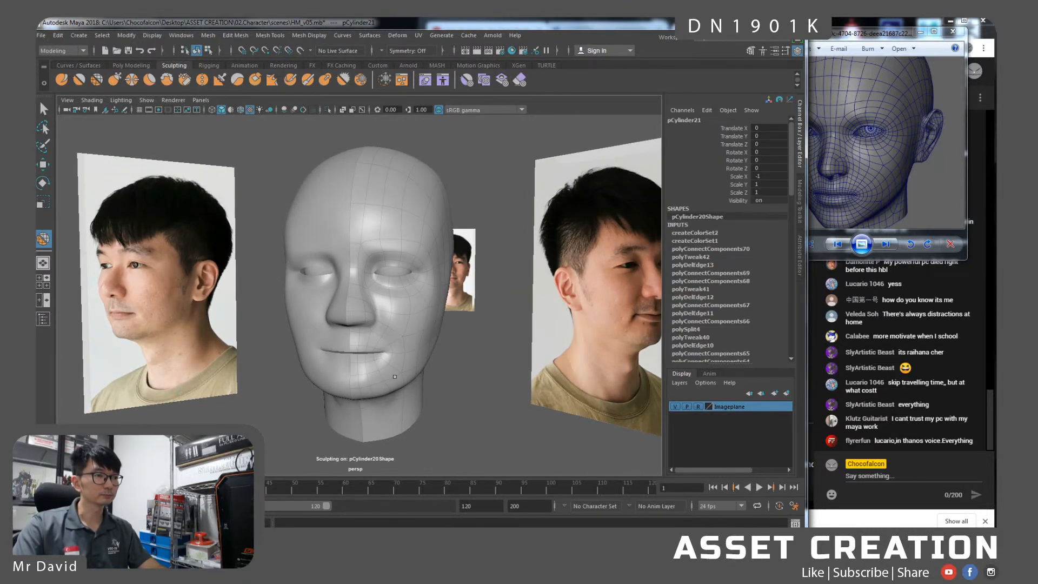
pyautogui.moveTo(408, 366)
pyautogui.mouseDown()
pyautogui.moveTo(424, 327)
pyautogui.moveTo(437, 357)
pyautogui.mouseUp()
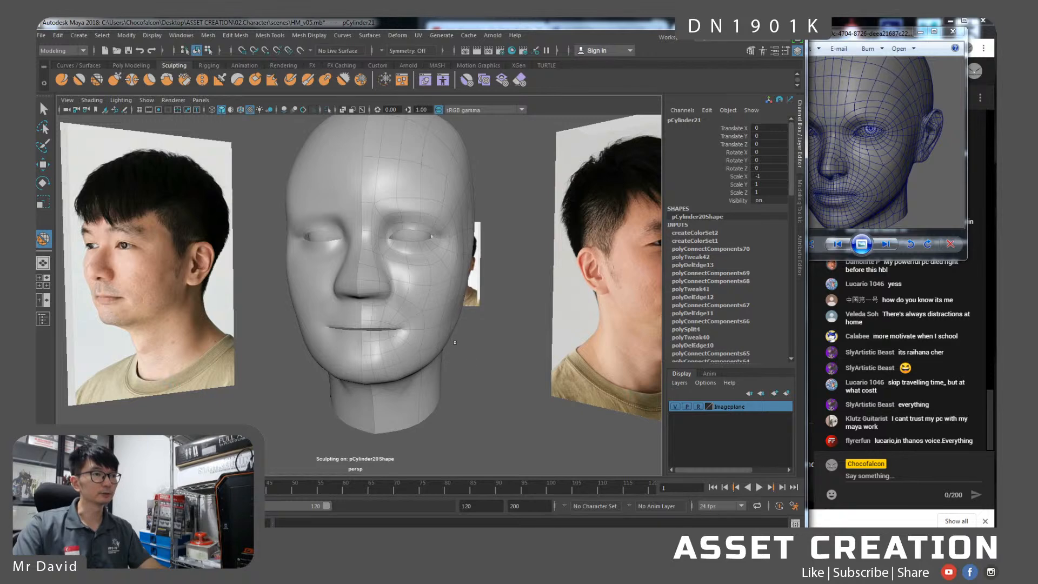
pyautogui.moveTo(457, 313)
pyautogui.keyDown('alt'); pyautogui.mouseDown()
pyautogui.moveTo(454, 323)
pyautogui.moveTo(448, 261)
pyautogui.mouseUp(); pyautogui.keyUp('alt')
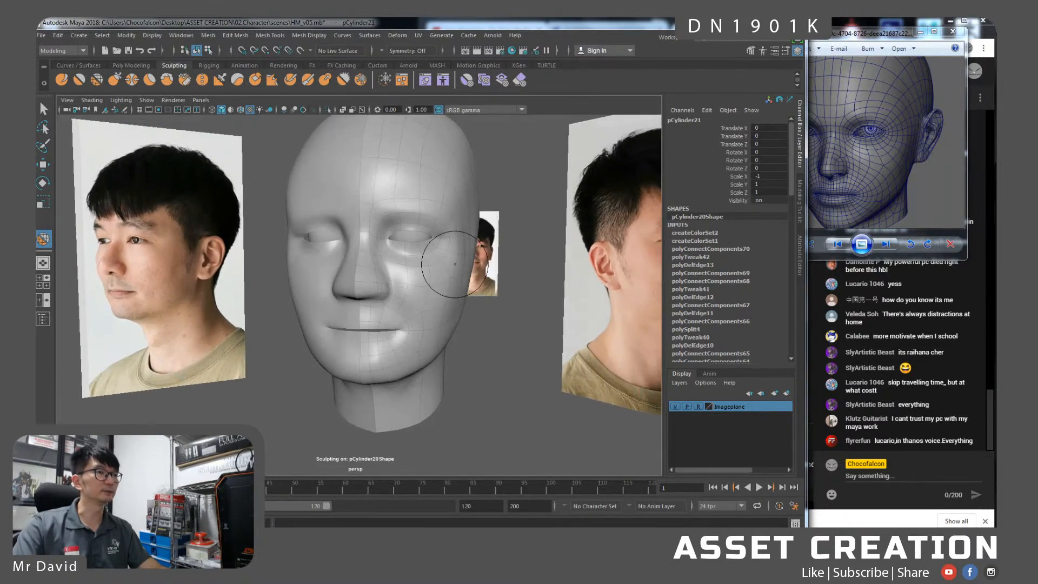
pyautogui.keyDown('alt'); pyautogui.moveTo(448, 260); pyautogui.dragTo(470, 318, button='middle'); pyautogui.keyUp('alt')
# Pull the lower cheek and mouth corner into shape with the Grab sculpting tool.
pyautogui.click(115, 80)
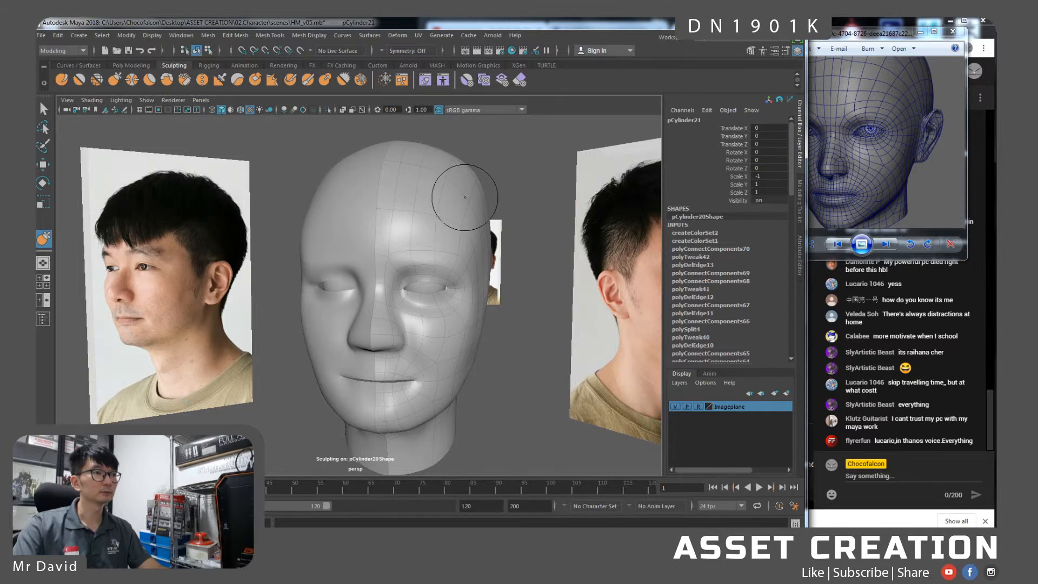
pyautogui.keyDown('alt'); pyautogui.moveTo(440, 312); pyautogui.dragTo(440, 301); pyautogui.keyUp('alt')
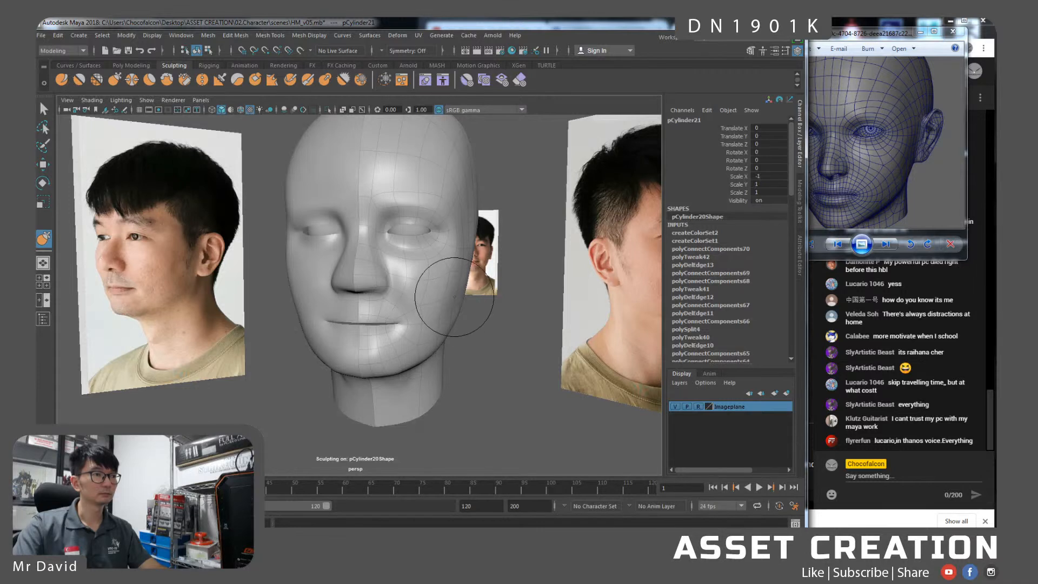
pyautogui.moveTo(437, 319); pyautogui.dragTo(434, 317)
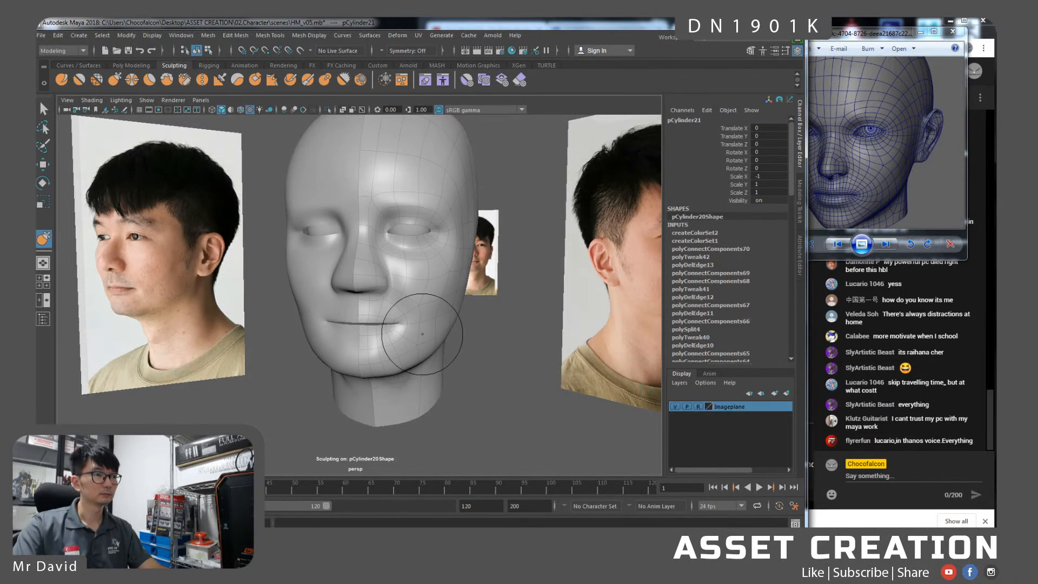
pyautogui.moveTo(412, 317); pyautogui.dragTo(412, 322)
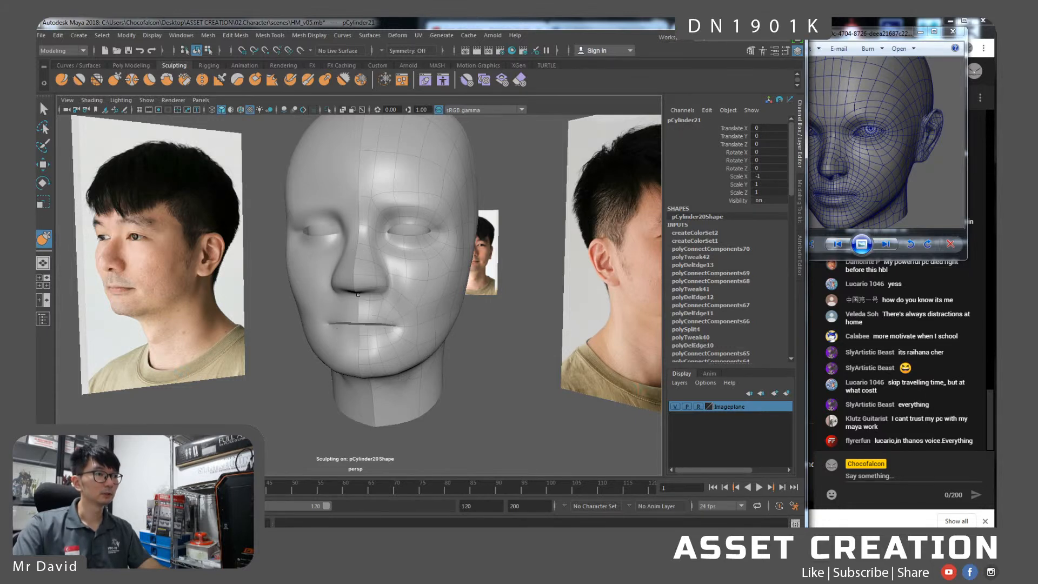
pyautogui.moveTo(364, 298)
pyautogui.mouseDown()
pyautogui.moveTo(431, 306)
pyautogui.moveTo(398, 317)
pyautogui.moveTo(407, 306)
pyautogui.moveTo(227, 311)
pyautogui.moveTo(317, 304)
pyautogui.mouseUp()
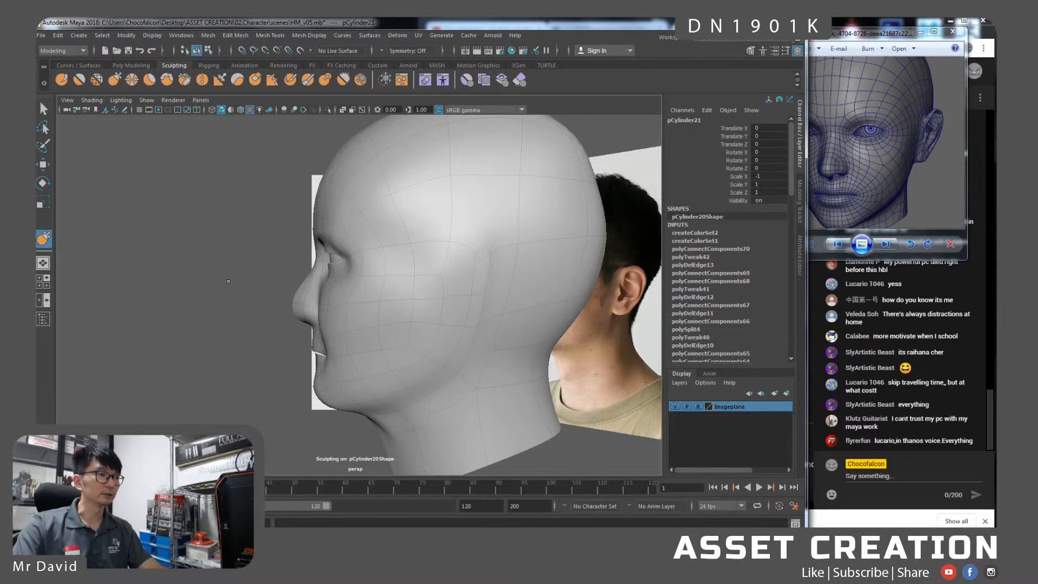
pyautogui.keyDown('alt'); pyautogui.moveTo(222, 279); pyautogui.dragTo(259, 292); pyautogui.keyUp('alt')
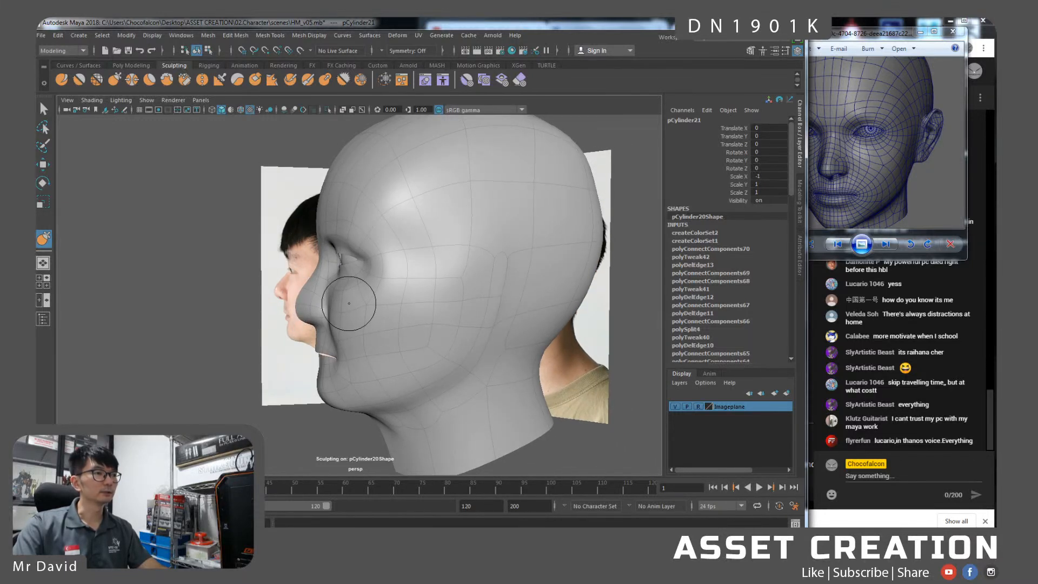
pyautogui.moveTo(341, 305)
pyautogui.keyDown('alt'); pyautogui.mouseDown()
pyautogui.moveTo(313, 297)
pyautogui.moveTo(322, 309)
pyautogui.mouseUp(); pyautogui.keyUp('alt')
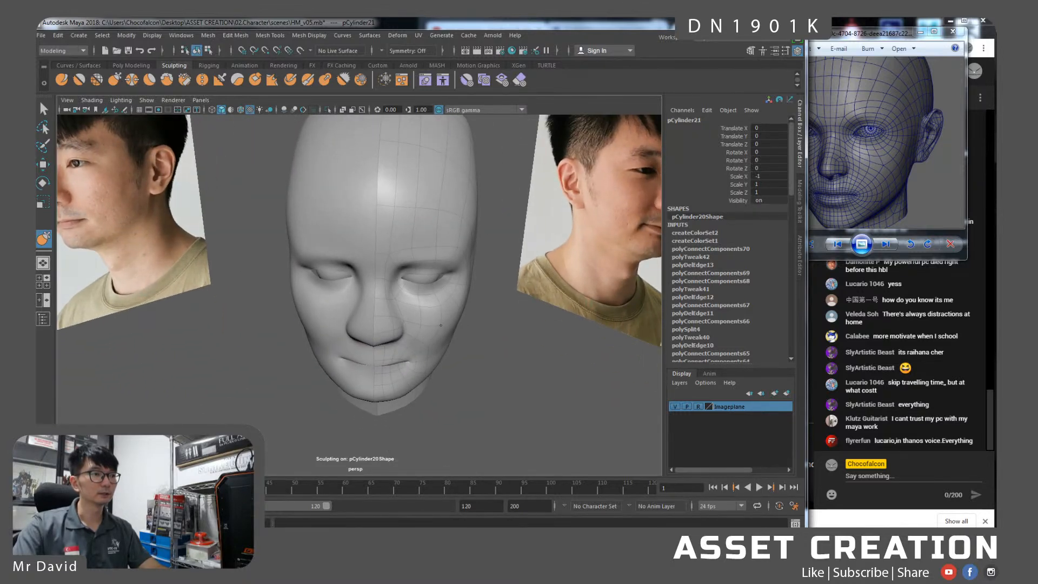
# Enlarge the Grab brush and reshape the brow area above the eye from the side of the head.
pyautogui.keyDown('alt'); pyautogui.moveTo(452, 315); pyautogui.dragTo(445, 292, button='right'); pyautogui.keyUp('alt')
pyautogui.moveTo(445, 284)
pyautogui.keyDown('alt'); pyautogui.mouseDown()
pyautogui.moveTo(438, 338)
pyautogui.moveTo(444, 305)
pyautogui.mouseUp(); pyautogui.keyUp('alt')
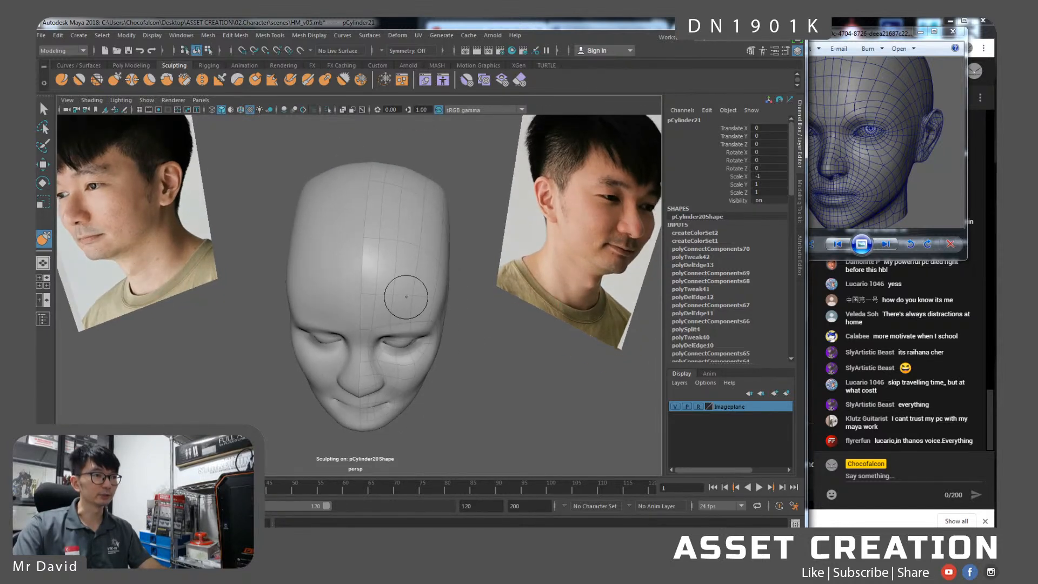
pyautogui.keyDown('alt'); pyautogui.moveTo(441, 351); pyautogui.dragTo(439, 345); pyautogui.keyUp('alt')
pyautogui.press('b')
pyautogui.moveTo(411, 309)
pyautogui.mouseDown()
pyautogui.moveTo(465, 309)
pyautogui.moveTo(432, 292)
pyautogui.moveTo(413, 311)
pyautogui.moveTo(322, 326)
pyautogui.mouseUp()
pyautogui.keyDown('alt'); pyautogui.moveTo(308, 328); pyautogui.dragTo(313, 358, button='right'); pyautogui.keyUp('alt')
pyautogui.press('b')
pyautogui.moveTo(325, 283)
pyautogui.mouseDown()
pyautogui.moveTo(280, 283)
pyautogui.moveTo(298, 289)
pyautogui.mouseUp()
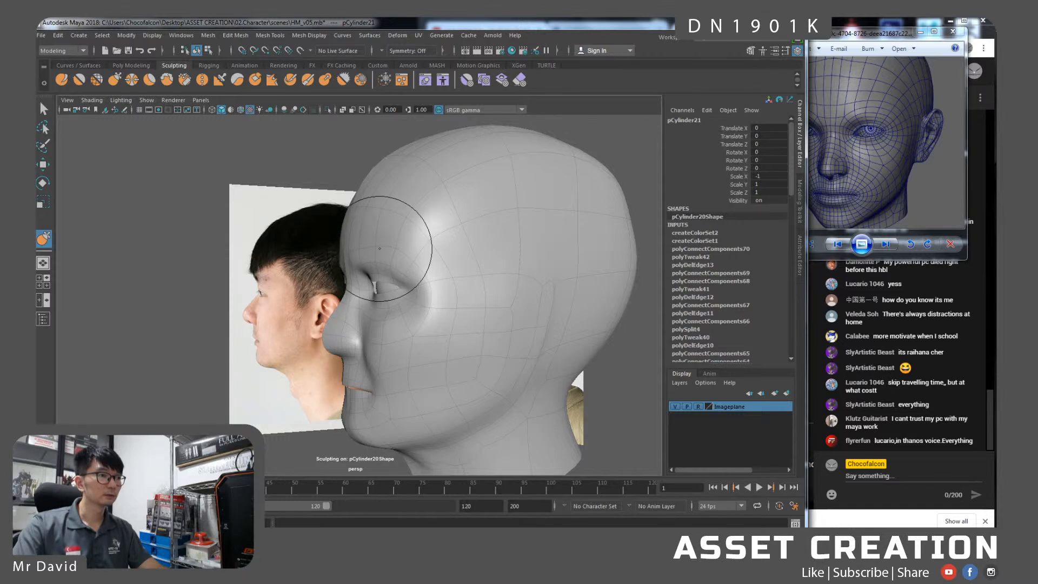
pyautogui.press('b')
pyautogui.moveTo(377, 245)
pyautogui.mouseDown()
pyautogui.moveTo(356, 245)
pyautogui.moveTo(375, 249)
pyautogui.mouseUp()
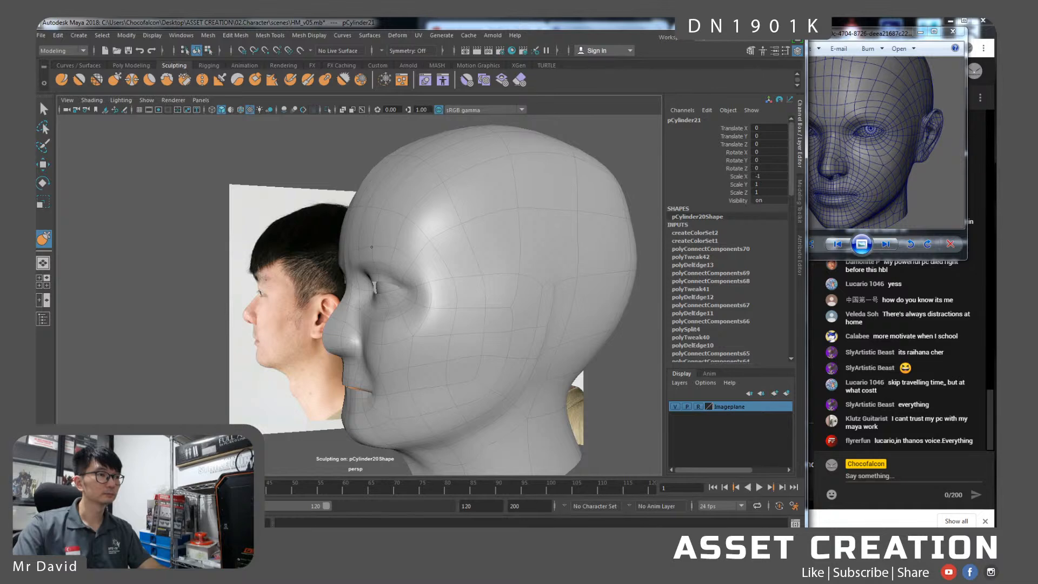
# Examine the sculpted head's brow, cheeks and jaw from the front and both sides against the reference photos.
pyautogui.keyDown('alt'); pyautogui.moveTo(205, 246); pyautogui.dragTo(367, 248); pyautogui.keyUp('alt')
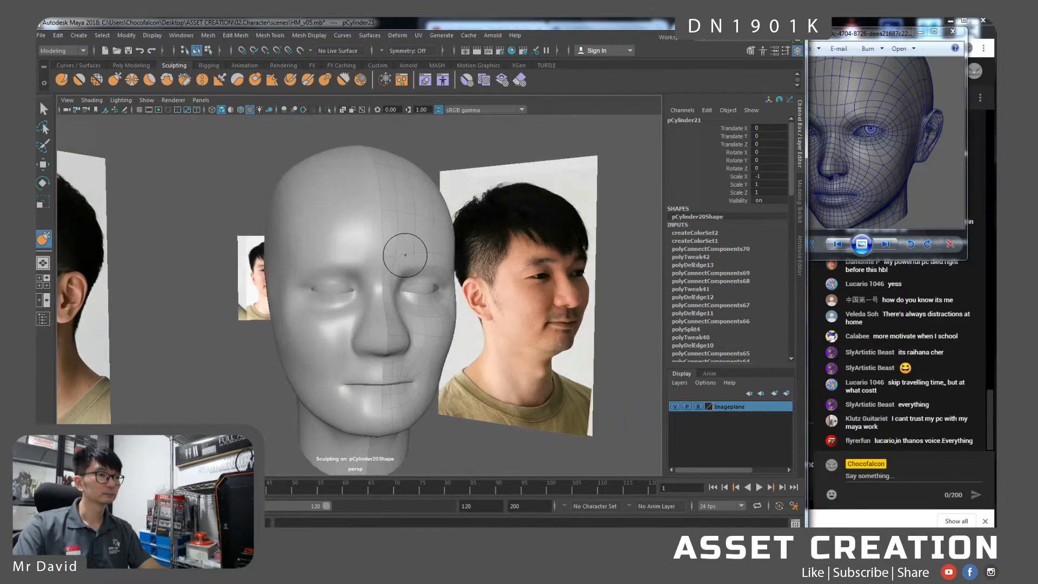
pyautogui.moveTo(473, 372)
pyautogui.keyDown('alt'); pyautogui.mouseDown()
pyautogui.moveTo(401, 371)
pyautogui.moveTo(457, 364)
pyautogui.mouseUp(); pyautogui.keyUp('alt')
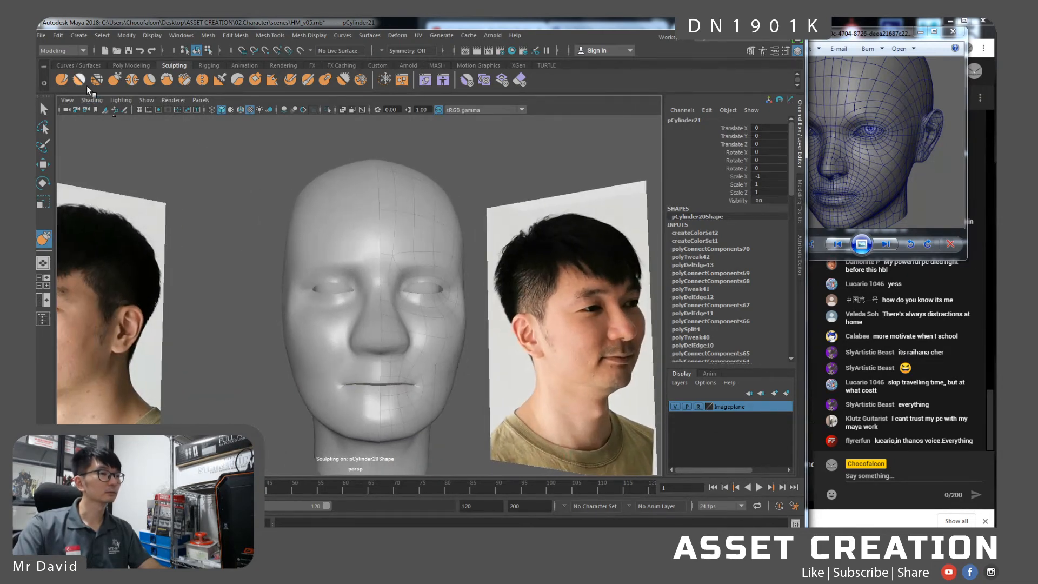
pyautogui.moveTo(478, 328)
pyautogui.keyDown('alt'); pyautogui.mouseDown()
pyautogui.moveTo(471, 331)
pyautogui.moveTo(482, 335)
pyautogui.mouseUp(); pyautogui.keyUp('alt')
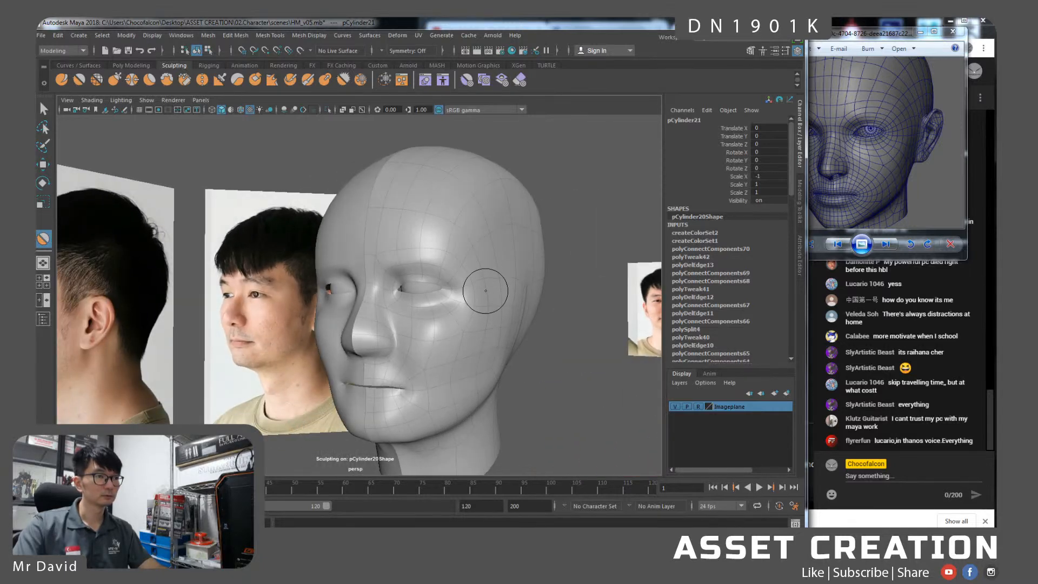
pyautogui.moveTo(469, 329)
pyautogui.keyDown('alt'); pyautogui.mouseDown()
pyautogui.moveTo(552, 336)
pyautogui.moveTo(487, 340)
pyautogui.moveTo(512, 345)
pyautogui.moveTo(468, 317)
pyautogui.mouseUp(); pyautogui.keyUp('alt')
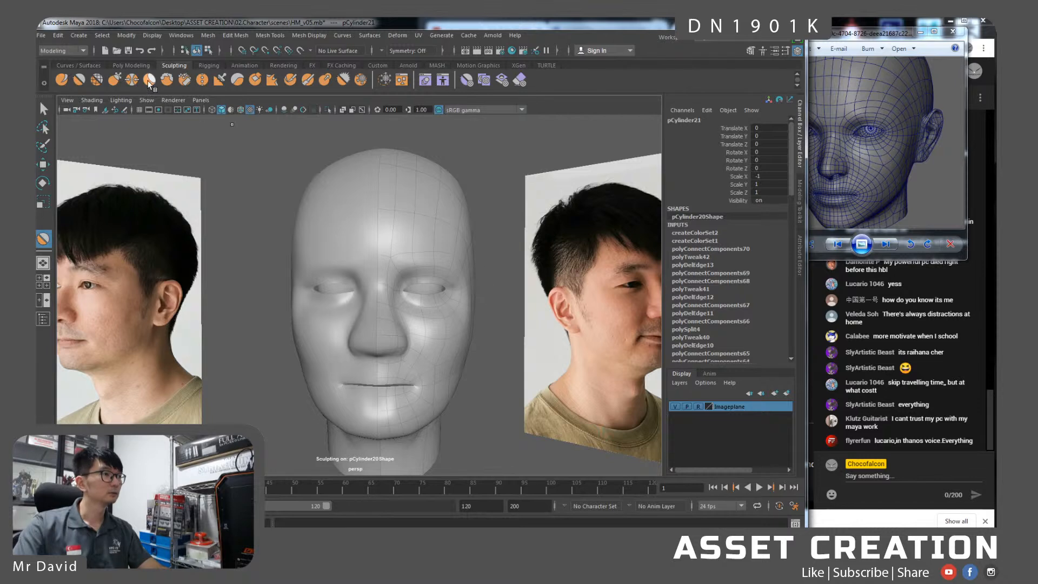
pyautogui.keyDown('alt'); pyautogui.moveTo(541, 280); pyautogui.dragTo(511, 286); pyautogui.keyUp('alt')
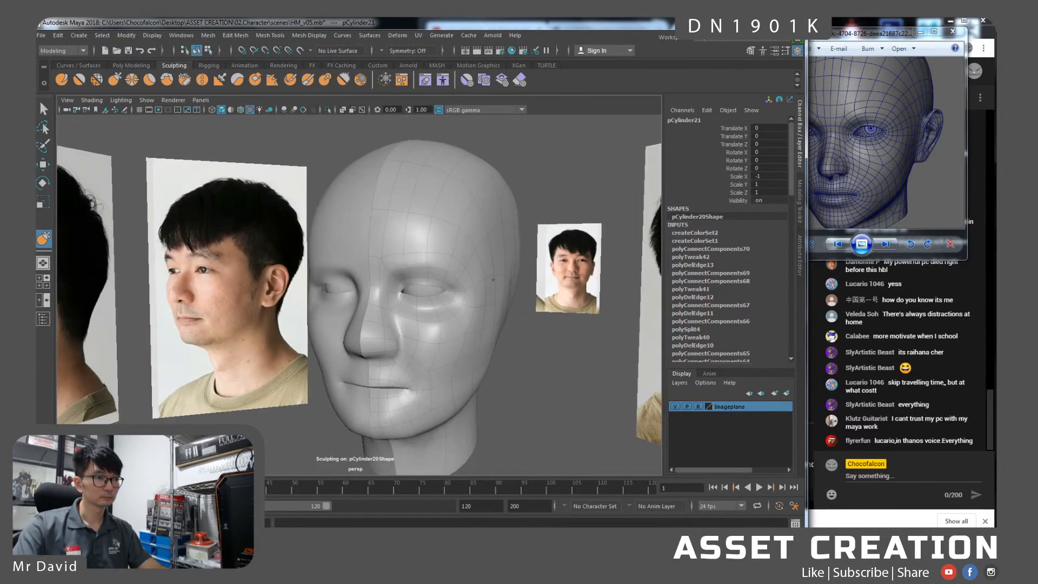
pyautogui.keyDown('alt'); pyautogui.moveTo(497, 280); pyautogui.dragTo(554, 335); pyautogui.keyUp('alt')
pyautogui.keyDown('alt'); pyautogui.moveTo(550, 331); pyautogui.dragTo(616, 332); pyautogui.keyUp('alt')
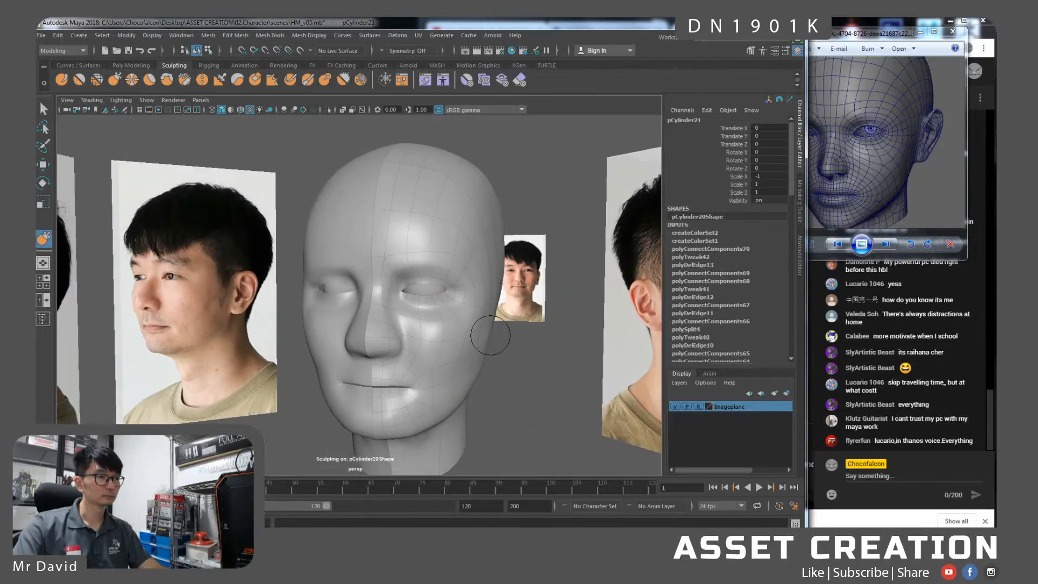
pyautogui.click(96, 80)
pyautogui.keyDown('alt'); pyautogui.moveTo(410, 303); pyautogui.dragTo(485, 302); pyautogui.keyUp('alt')
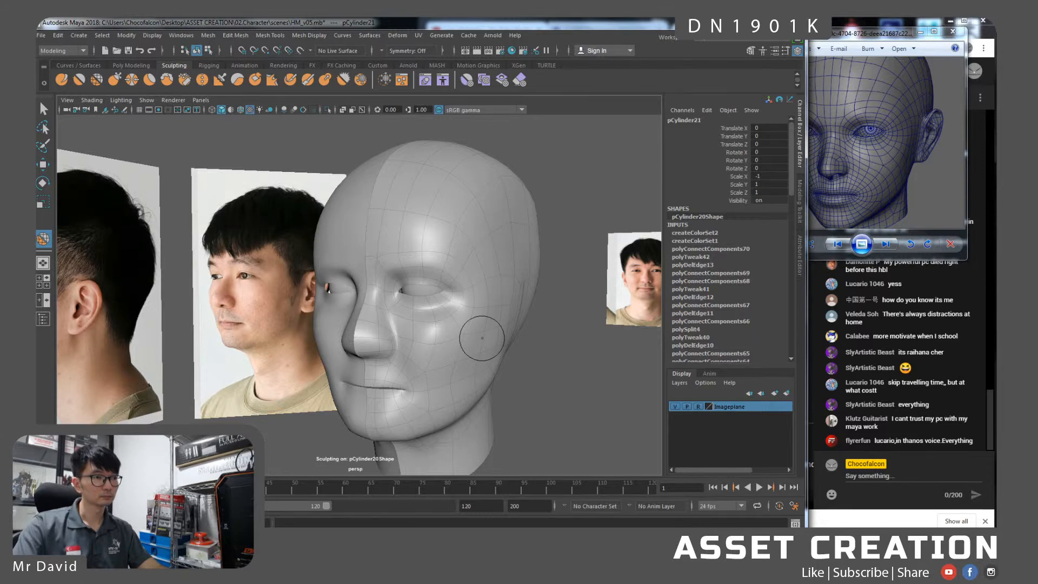
pyautogui.keyDown('alt'); pyautogui.moveTo(476, 342); pyautogui.dragTo(503, 361); pyautogui.keyUp('alt')
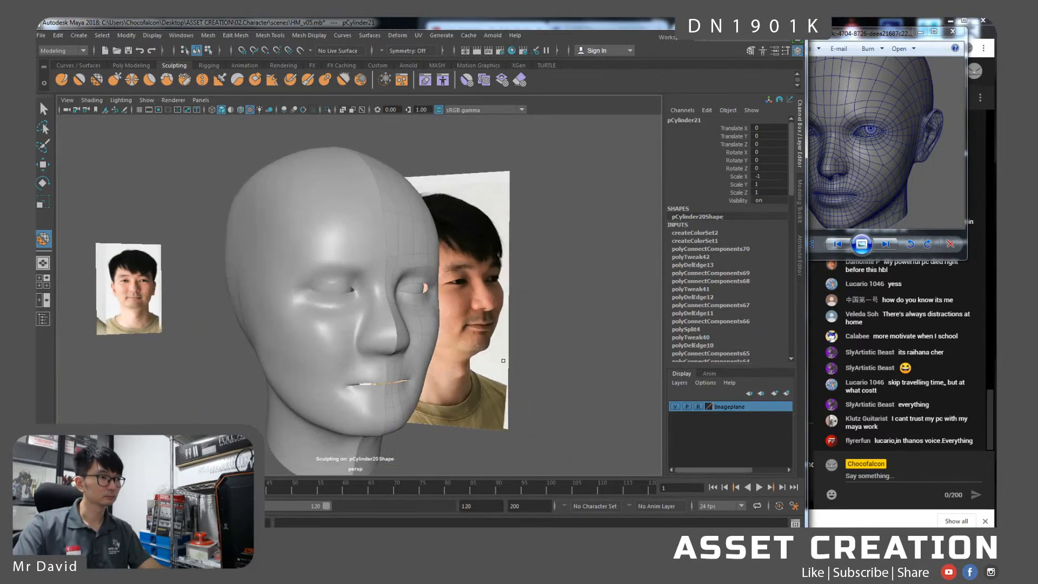
pyautogui.moveTo(277, 351)
pyautogui.keyDown('alt'); pyautogui.mouseDown()
pyautogui.moveTo(356, 373)
pyautogui.moveTo(453, 372)
pyautogui.moveTo(452, 388)
pyautogui.moveTo(452, 353)
pyautogui.moveTo(262, 375)
pyautogui.moveTo(463, 393)
pyautogui.mouseUp(); pyautogui.keyUp('alt')
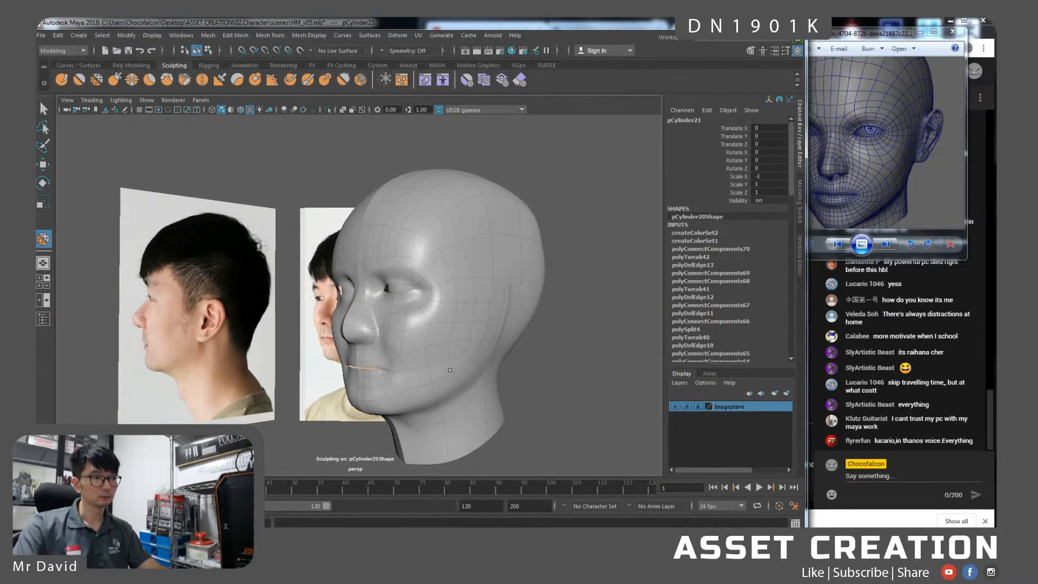
pyautogui.moveTo(438, 351)
pyautogui.keyDown('alt'); pyautogui.mouseDown()
pyautogui.moveTo(475, 380)
pyautogui.moveTo(344, 381)
pyautogui.mouseUp(); pyautogui.keyUp('alt')
pyautogui.keyDown('alt'); pyautogui.moveTo(421, 393); pyautogui.dragTo(290, 342, button='right'); pyautogui.keyUp('alt')
pyautogui.keyDown('alt'); pyautogui.moveTo(289, 342); pyautogui.dragTo(340, 348); pyautogui.keyUp('alt')
# Leave sculpting for object mode with the Move tool, deselect the head and save the scene.
pyautogui.press('w')
pyautogui.moveTo(405, 272)
pyautogui.mouseDown(button='right')
pyautogui.moveTo(456, 272)
pyautogui.moveTo(458, 257)
pyautogui.mouseUp(button='right')
pyautogui.click(498, 391)
pyautogui.keyDown('alt'); pyautogui.moveTo(460, 368); pyautogui.dragTo(385, 374); pyautogui.keyUp('alt')
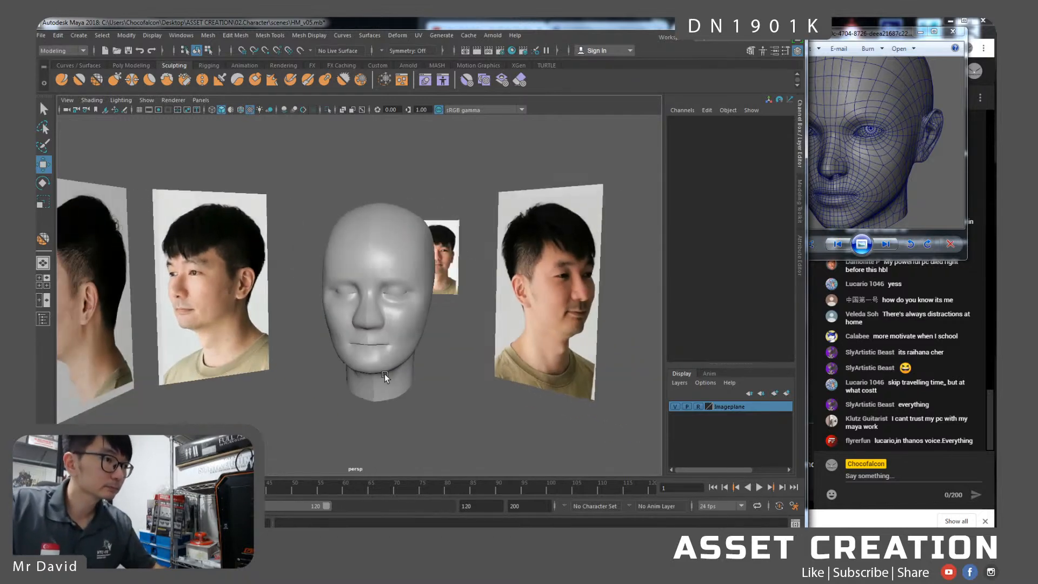
pyautogui.click(384, 333)
pyautogui.click(465, 384)
pyautogui.scroll(3, 465, 384)
pyautogui.moveTo(465, 384)
pyautogui.keyDown('alt'); pyautogui.mouseDown()
pyautogui.moveTo(462, 413)
pyautogui.moveTo(453, 369)
pyautogui.moveTo(394, 381)
pyautogui.moveTo(454, 386)
pyautogui.mouseUp(); pyautogui.keyUp('alt')
pyautogui.hotkey('ctrl', 's')
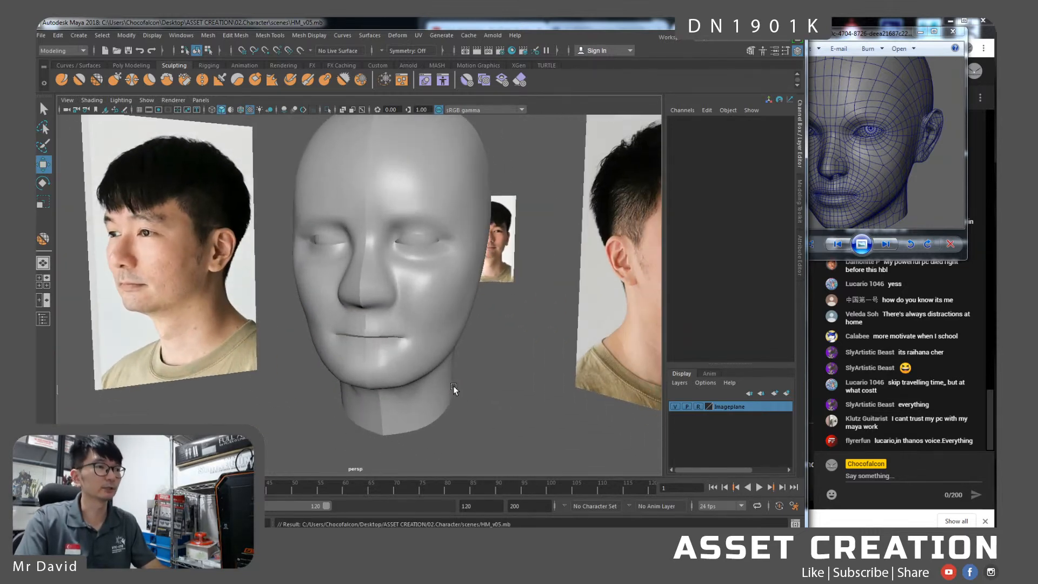
# Review the unselected head from the front and side, reselect its half mesh in object mode and save again.
pyautogui.keyDown('alt'); pyautogui.moveTo(477, 307); pyautogui.dragTo(448, 301); pyautogui.keyUp('alt')
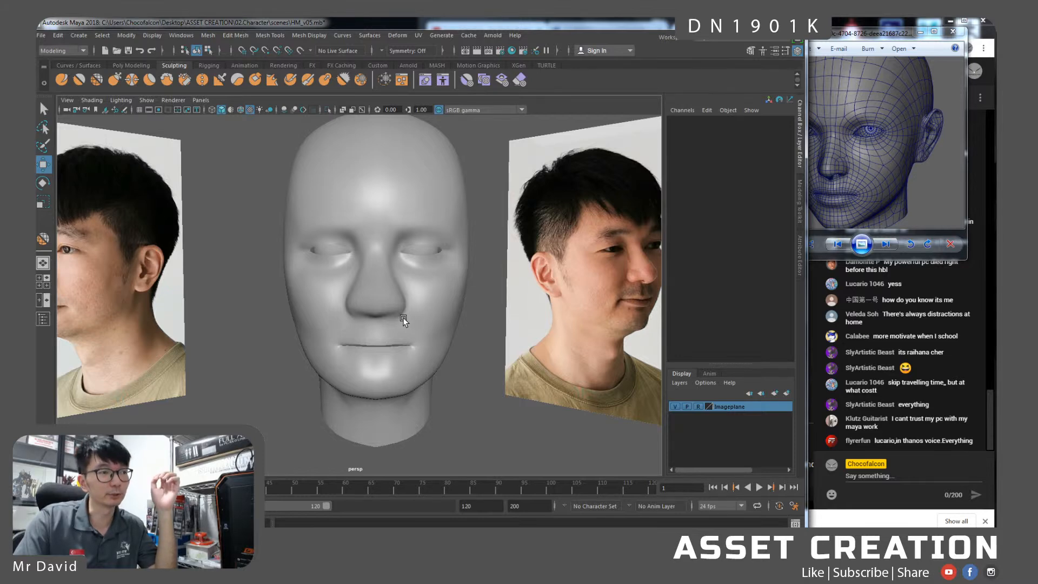
pyautogui.keyDown('alt'); pyautogui.moveTo(440, 341); pyautogui.dragTo(403, 279, button='right'); pyautogui.keyUp('alt')
pyautogui.keyDown('alt'); pyautogui.moveTo(403, 279); pyautogui.dragTo(348, 300); pyautogui.keyUp('alt')
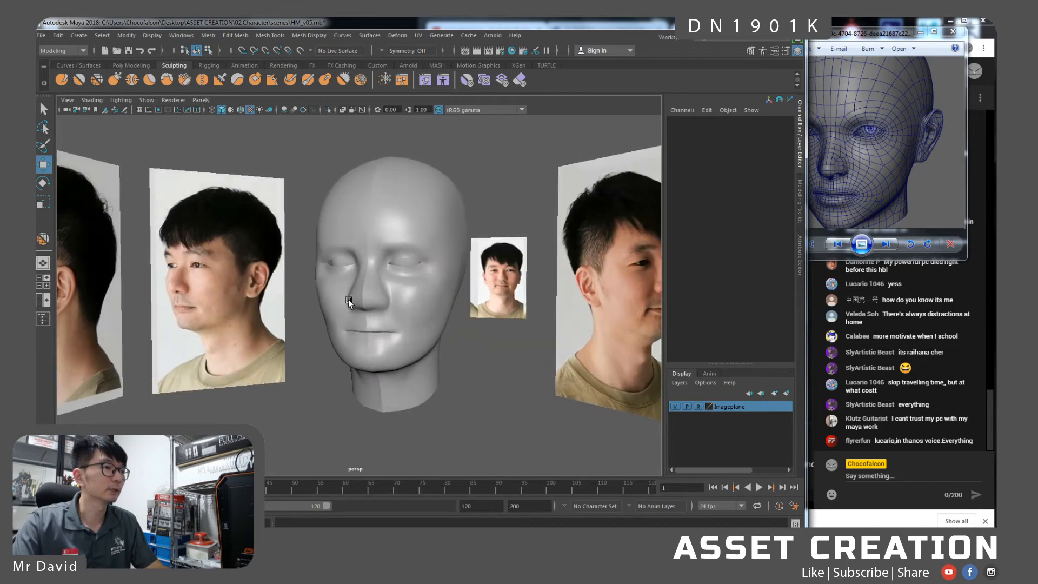
pyautogui.keyDown('alt'); pyautogui.moveTo(468, 326); pyautogui.dragTo(386, 326); pyautogui.keyUp('alt')
pyautogui.keyDown('alt'); pyautogui.moveTo(399, 303); pyautogui.dragTo(410, 320, button='right'); pyautogui.keyUp('alt')
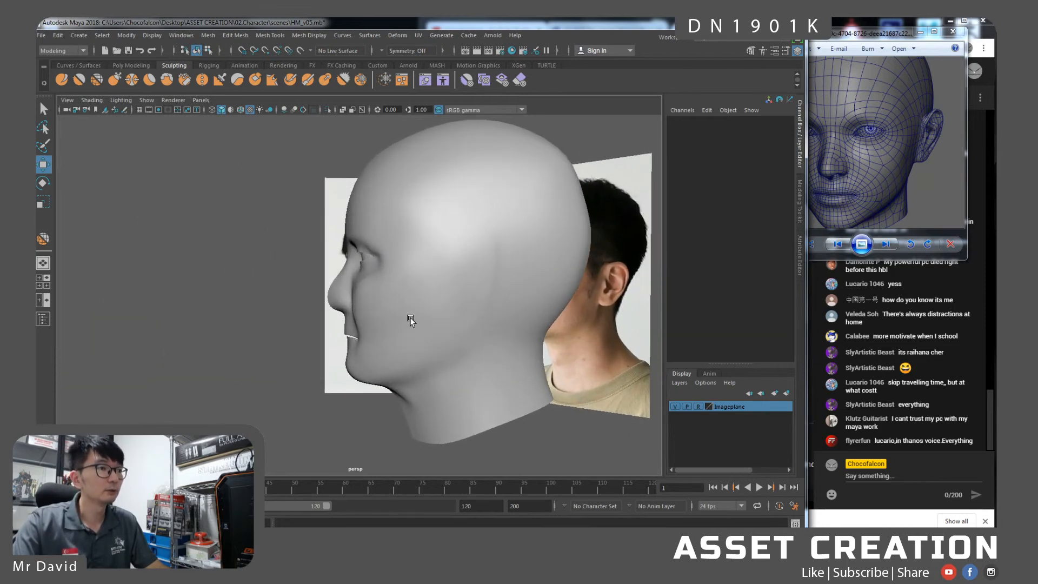
pyautogui.click(382, 314)
pyautogui.keyDown('alt'); pyautogui.moveTo(382, 314); pyautogui.dragTo(460, 274); pyautogui.keyUp('alt')
pyautogui.moveTo(462, 272); pyautogui.dragTo(481, 253, button='right')
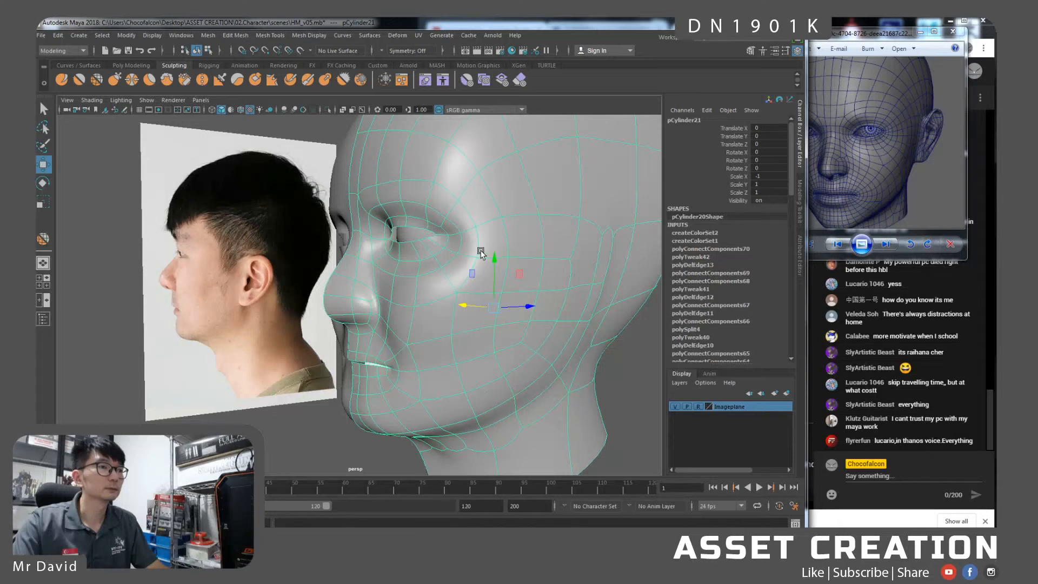
pyautogui.scroll(-2, 485, 307)
pyautogui.keyDown('alt'); pyautogui.moveTo(507, 303); pyautogui.dragTo(438, 303, button='middle'); pyautogui.keyUp('alt')
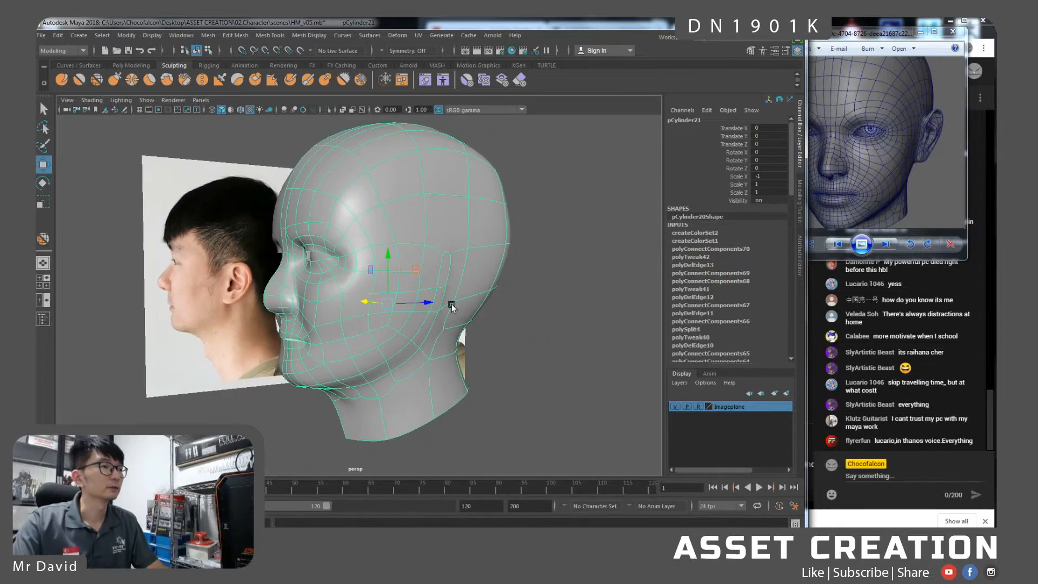
pyautogui.hotkey('ctrl', 's')
# Create a polygon plane and frame it in the perspective view.
pyautogui.click(75, 66)
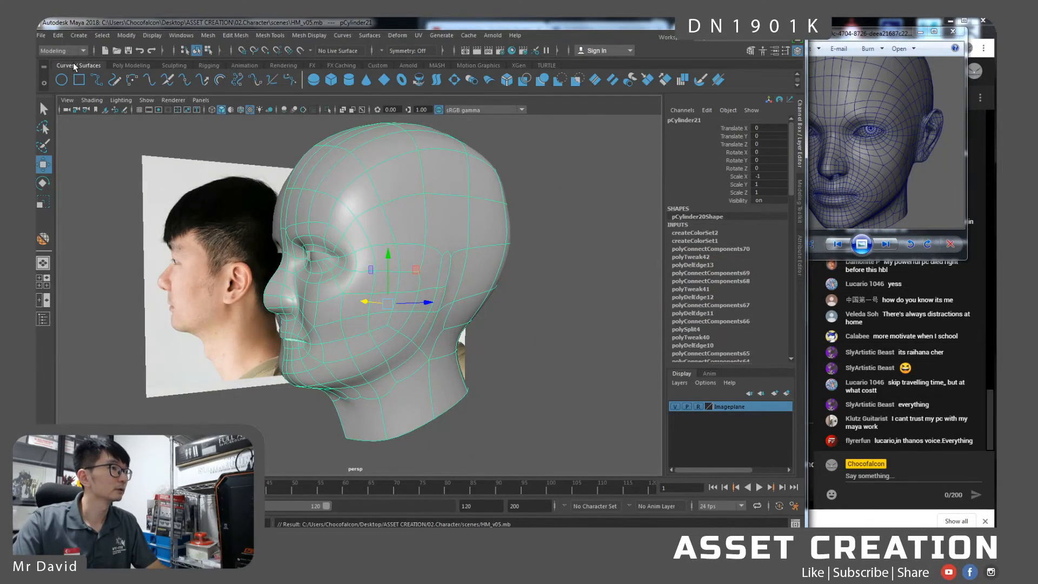
pyautogui.click(127, 65)
pyautogui.click(149, 80)
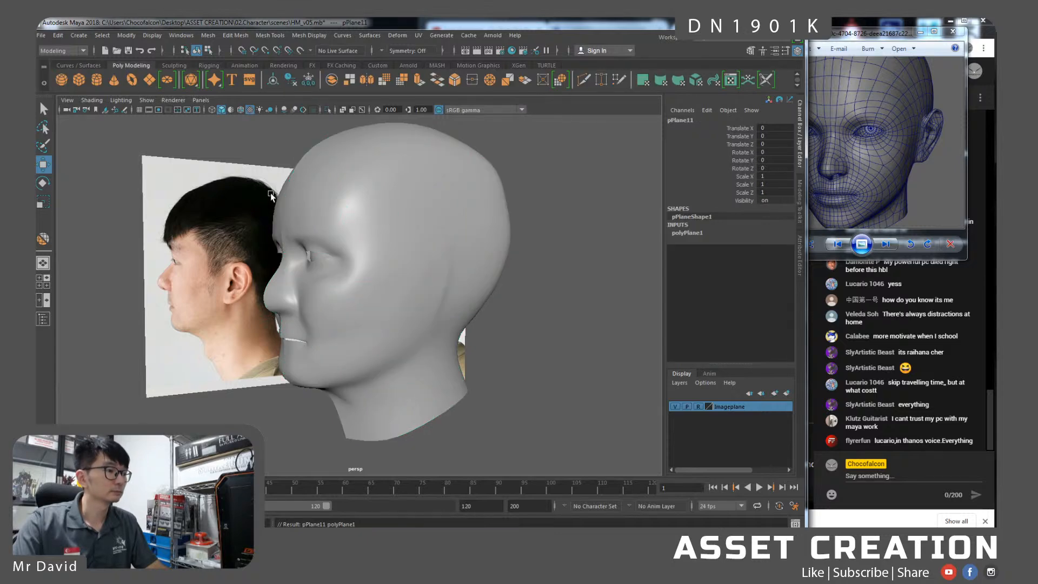
pyautogui.press('f')
pyautogui.keyDown('alt'); pyautogui.moveTo(338, 274); pyautogui.dragTo(415, 297); pyautogui.keyUp('alt')
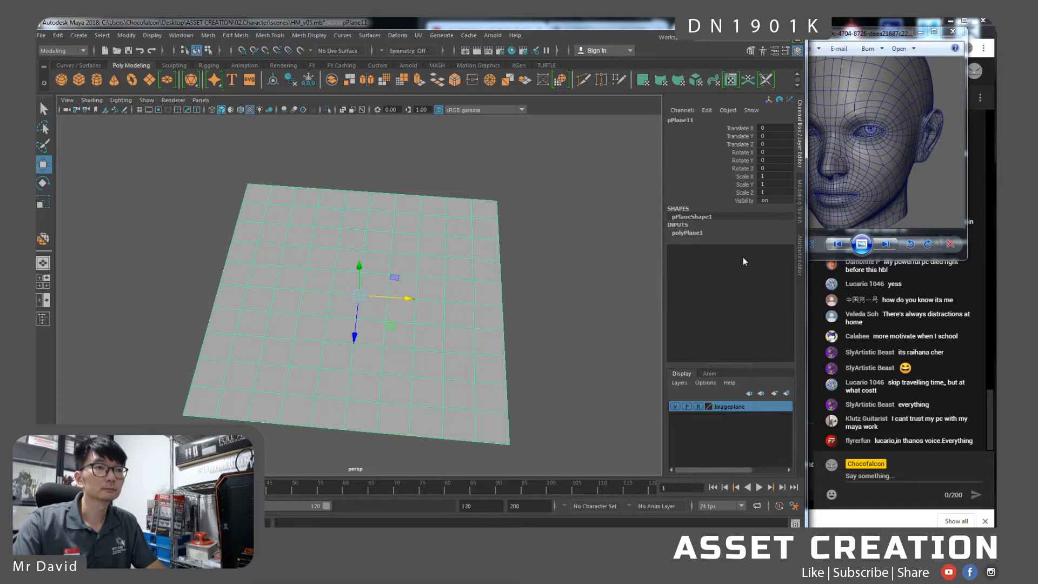
# Set the plane's width and height subdivisions to 5 each.
pyautogui.click(688, 233)
pyautogui.click(763, 256)
pyautogui.write('5')
pyautogui.press('Tab')
pyautogui.write('5')
pyautogui.press('Return')
pyautogui.keyDown('alt'); pyautogui.moveTo(328, 297); pyautogui.dragTo(355, 306); pyautogui.keyUp('alt')
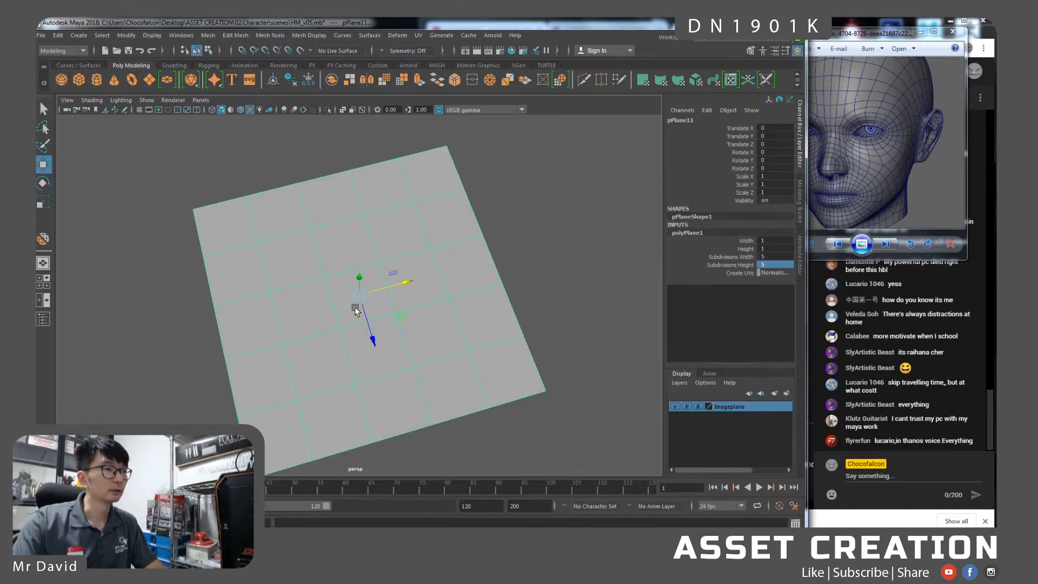
pyautogui.keyDown('alt'); pyautogui.moveTo(366, 250); pyautogui.dragTo(360, 293); pyautogui.keyUp('alt')
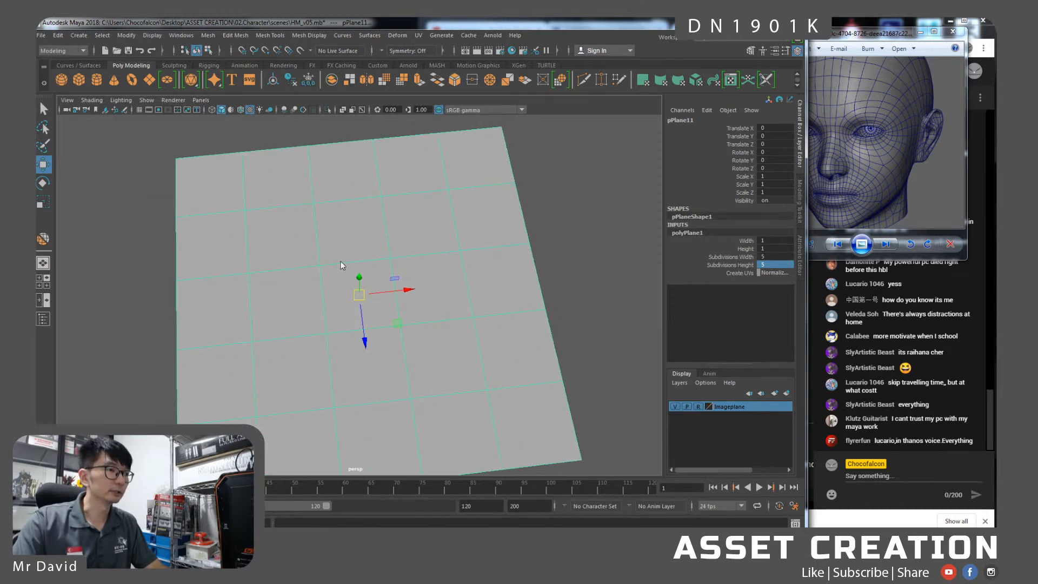
# Connect two diagonally opposite vertices across the plane's centre face with Connect Components.
pyautogui.moveTo(341, 261); pyautogui.dragTo(306, 265, button='right')
pyautogui.click(326, 270)
pyautogui.keyDown('alt'); pyautogui.moveTo(402, 332); pyautogui.dragTo(393, 328); pyautogui.keyUp('alt')
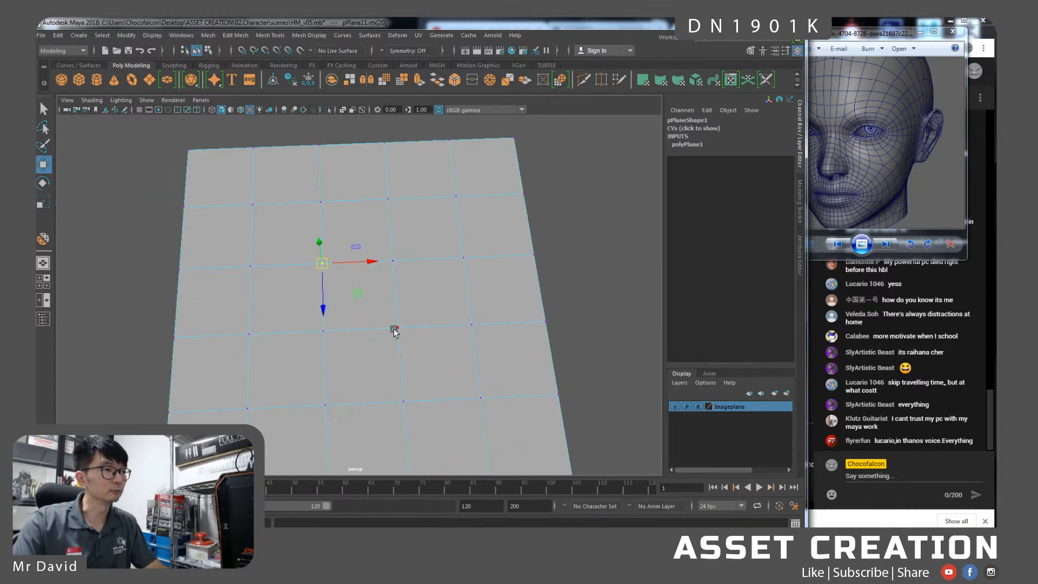
pyautogui.click(352, 296)
pyautogui.keyDown('shift'); pyautogui.rightClick(353, 286); pyautogui.keyUp('shift')
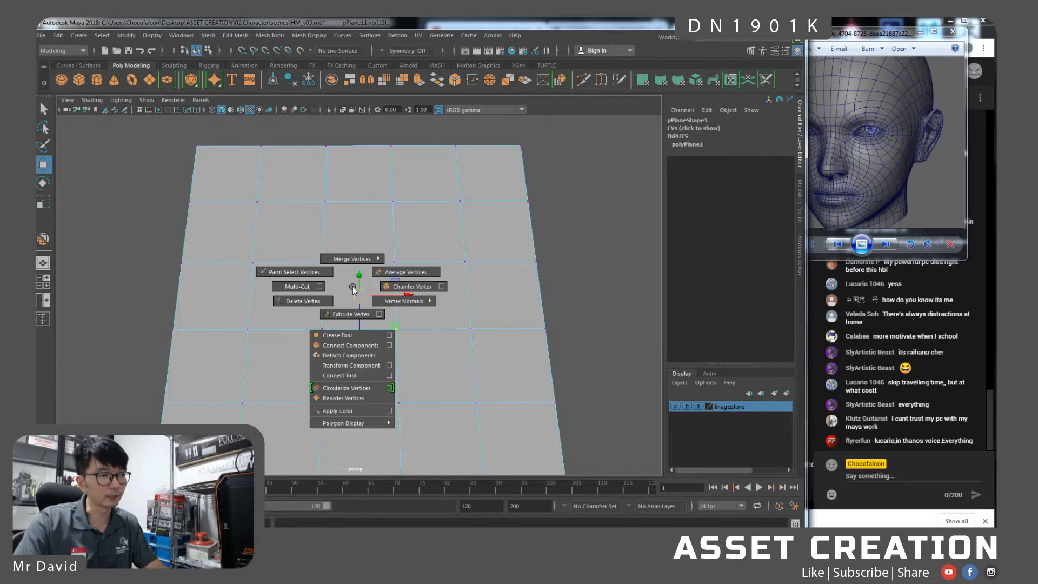
pyautogui.click(339, 345)
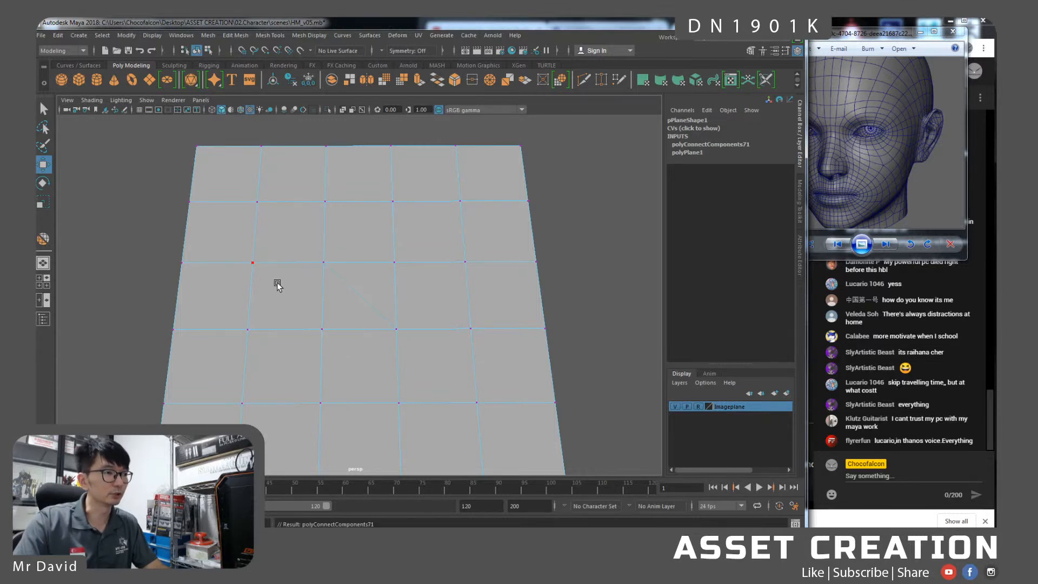
# Connect the diagonal of the second column's middle-row face, and delete the vertical edge between it and the neighbouring diagonal.
pyautogui.click(266, 271)
pyautogui.keyDown('shift'); pyautogui.click(320, 327); pyautogui.keyUp('shift')
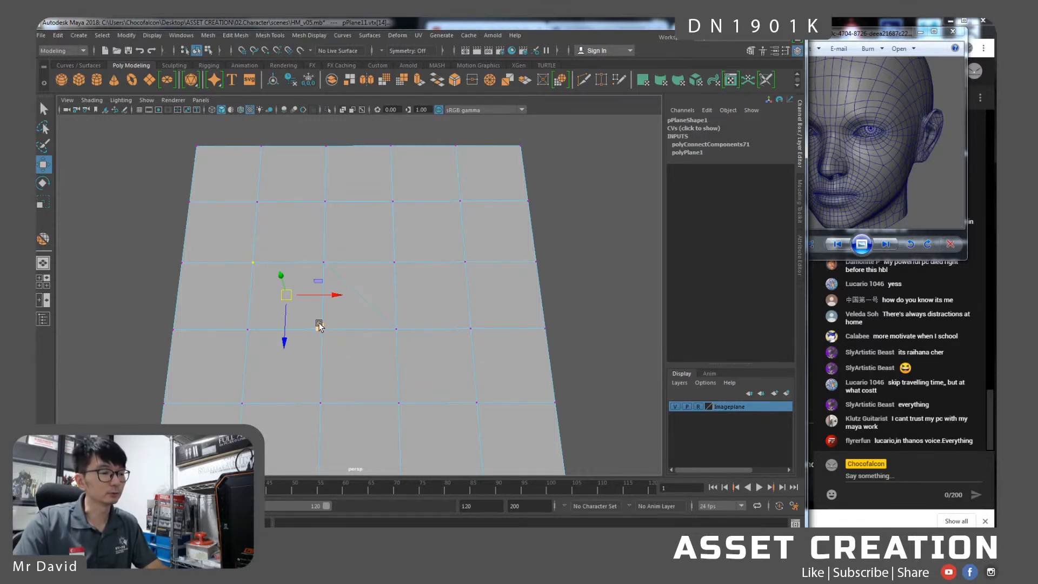
pyautogui.press('g')
pyautogui.moveTo(320, 271); pyautogui.dragTo(319, 254, button='right')
pyautogui.click(317, 291)
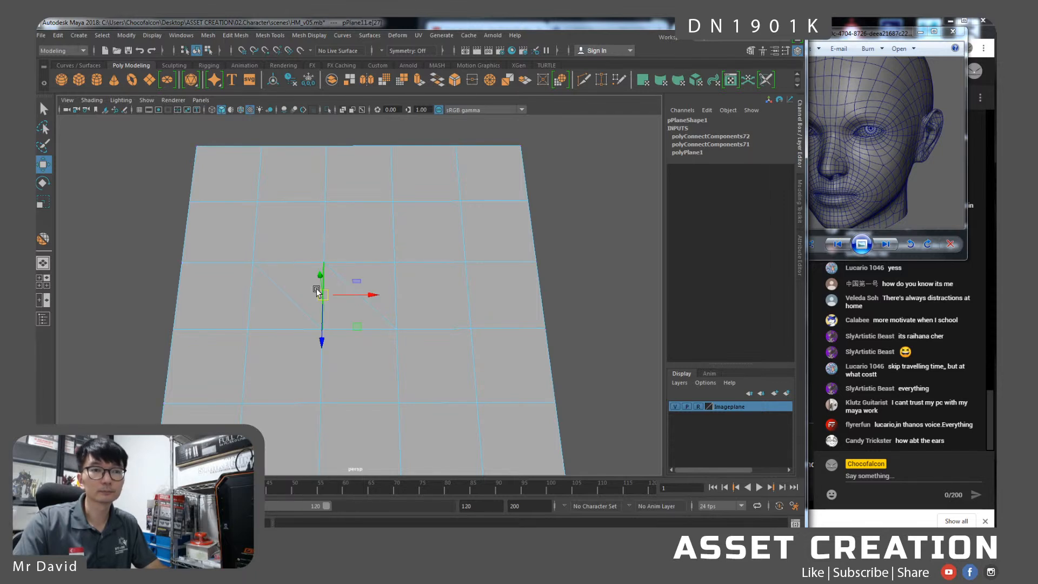
pyautogui.hotkey('ctrl', 'Delete')
pyautogui.keyDown('alt'); pyautogui.moveTo(318, 294); pyautogui.dragTo(319, 270, button='middle'); pyautogui.keyUp('alt')
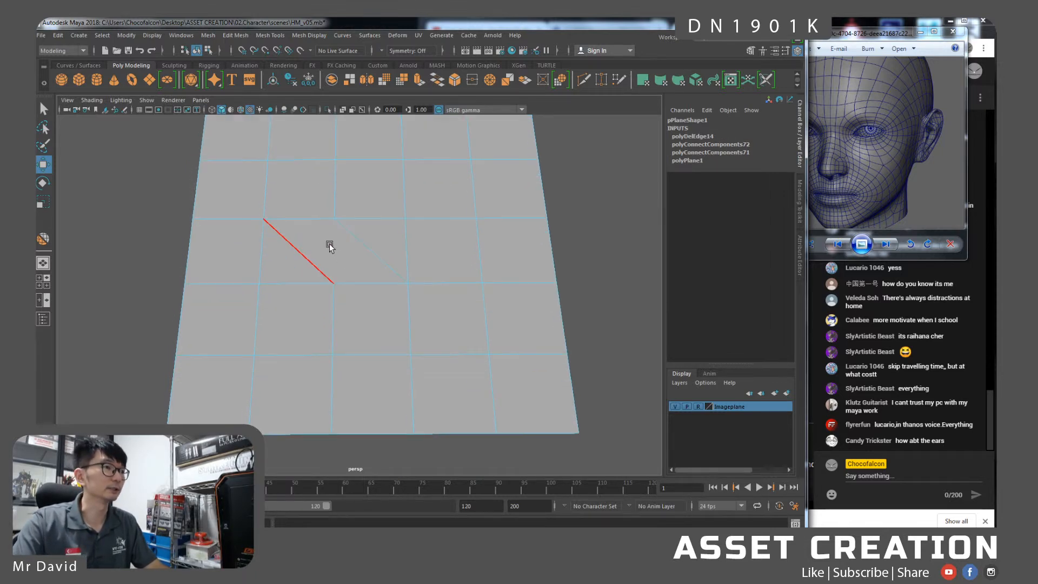
# Select the face strips running down the second and fourth columns of the plane to examine their flow.
pyautogui.moveTo(320, 261)
pyautogui.mouseDown(button='right')
pyautogui.moveTo(328, 281)
pyautogui.moveTo(330, 273)
pyautogui.mouseUp(button='right')
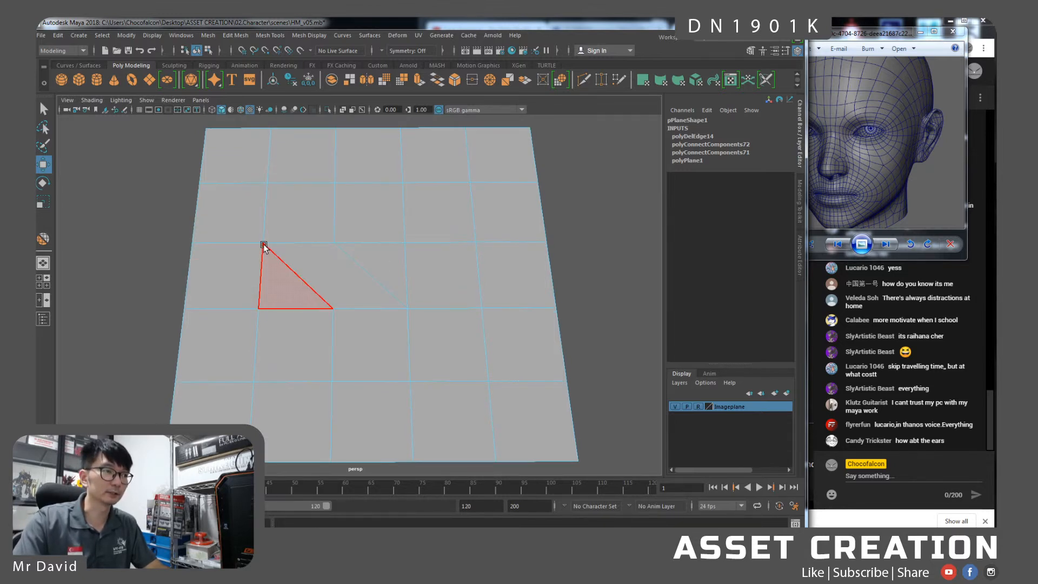
pyautogui.click(312, 167)
pyautogui.keyDown('shift'); pyautogui.doubleClick(317, 213); pyautogui.keyUp('shift')
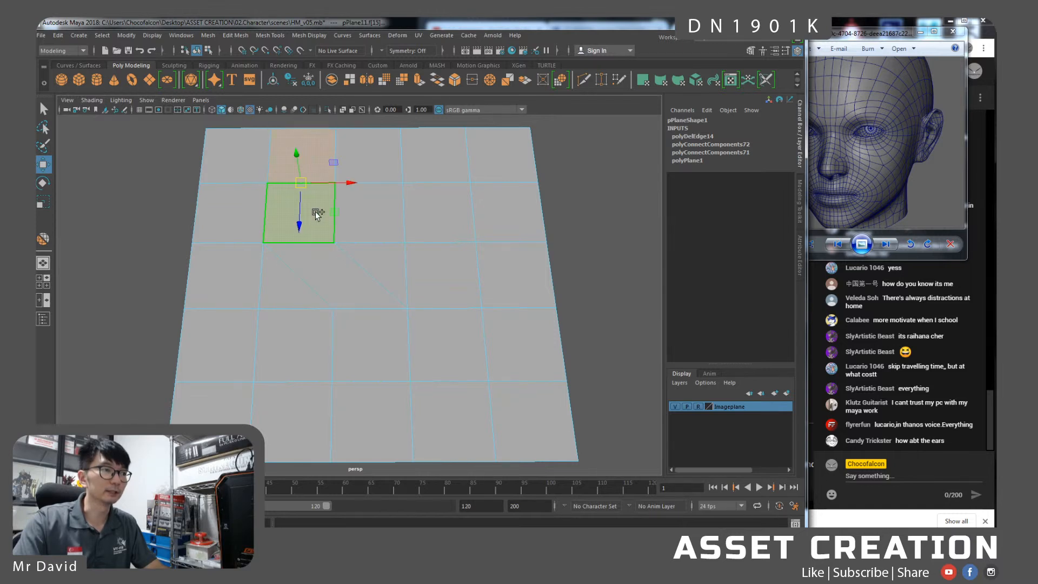
pyautogui.click(456, 157)
pyautogui.keyDown('shift'); pyautogui.doubleClick(468, 206); pyautogui.keyUp('shift')
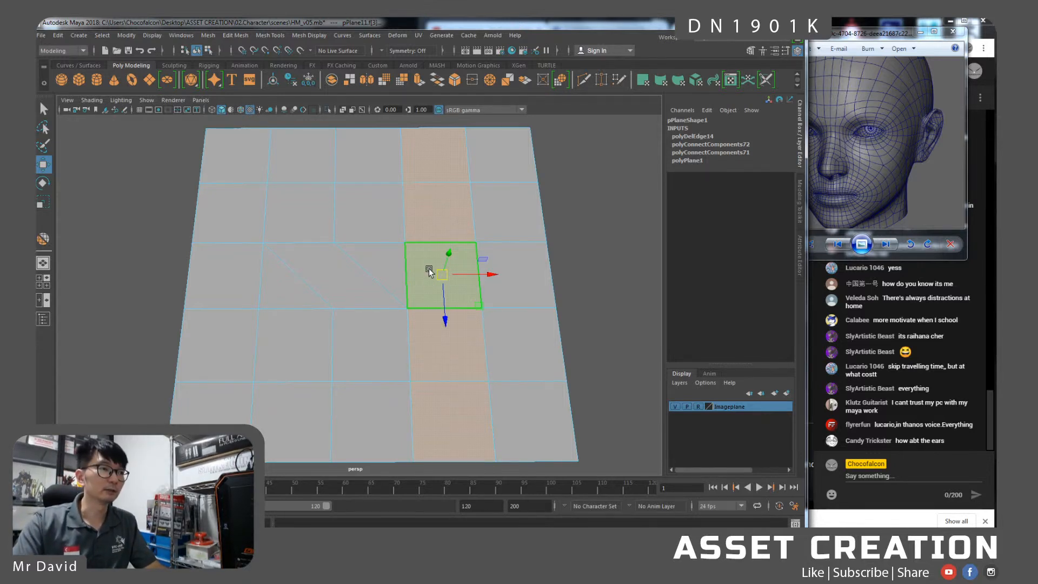
# Shift the fourth column's two upper faces outward, and narrow the lower two rows of the third and fourth columns.
pyautogui.click(437, 160)
pyautogui.keyDown('shift'); pyautogui.click(440, 211); pyautogui.keyUp('shift')
pyautogui.moveTo(485, 185); pyautogui.dragTo(517, 190)
pyautogui.click(419, 359)
pyautogui.keyDown('shift'); pyautogui.click(384, 360); pyautogui.keyUp('shift')
pyautogui.click(462, 409)
pyautogui.press('r')
pyautogui.moveTo(456, 380); pyautogui.dragTo(426, 381)
pyautogui.press('w')
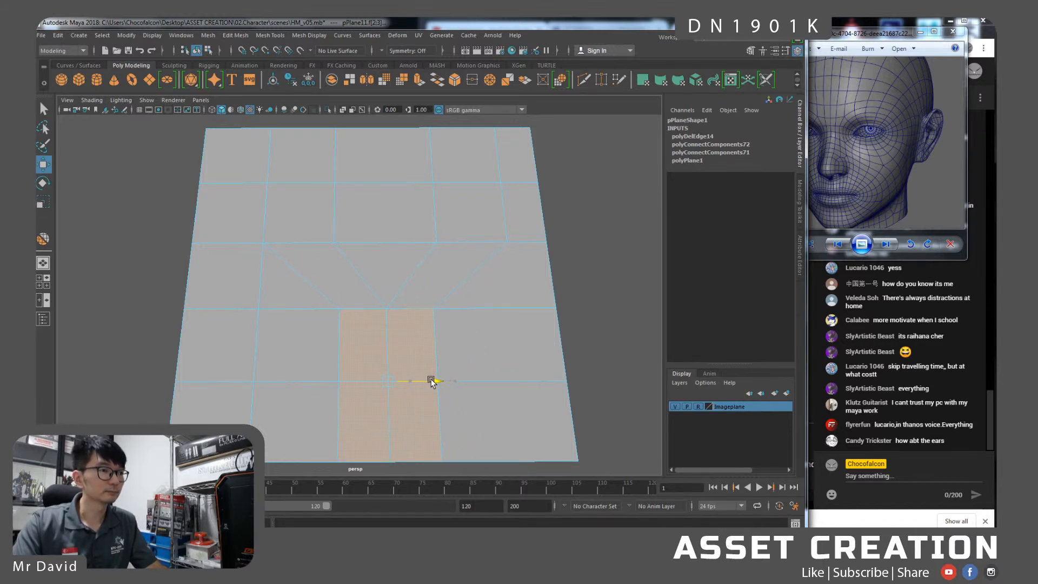
# Select the full face strip of the shifted fourth column to examine how it runs down the plane.
pyautogui.click(447, 287)
pyautogui.click(475, 162)
pyautogui.doubleClick(475, 202)
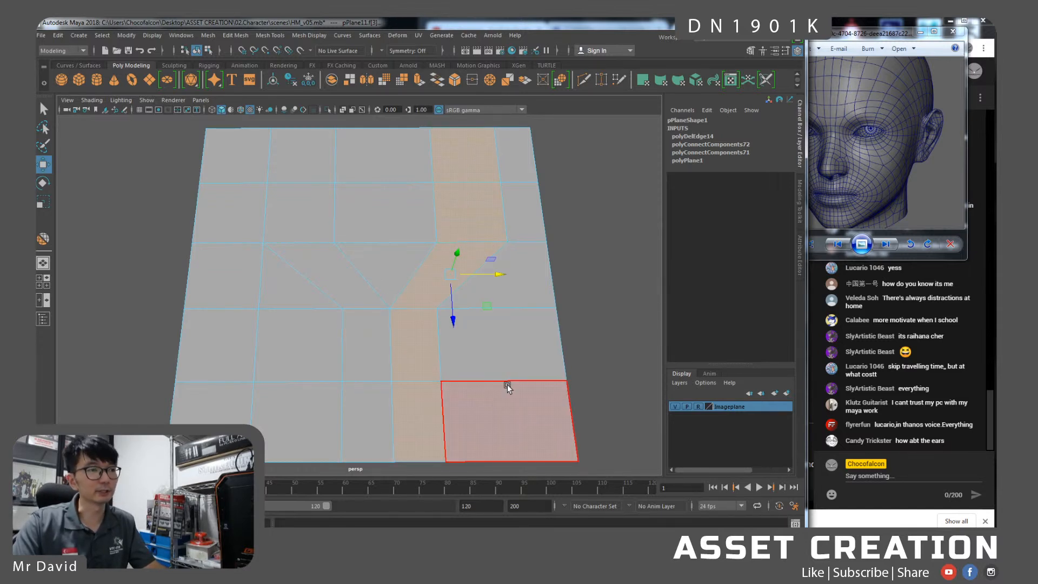
# Delete the middle-row vertical edge between the first two columns, and connect its upper vertex diagonally to the plane's left border.
pyautogui.keyDown('alt'); pyautogui.moveTo(398, 209); pyautogui.dragTo(411, 263); pyautogui.keyUp('alt')
pyautogui.keyDown('alt'); pyautogui.moveTo(410, 263); pyautogui.dragTo(378, 276, button='right'); pyautogui.keyUp('alt')
pyautogui.keyDown('alt'); pyautogui.moveTo(352, 331); pyautogui.dragTo(274, 299); pyautogui.keyUp('alt')
pyautogui.click(273, 300)
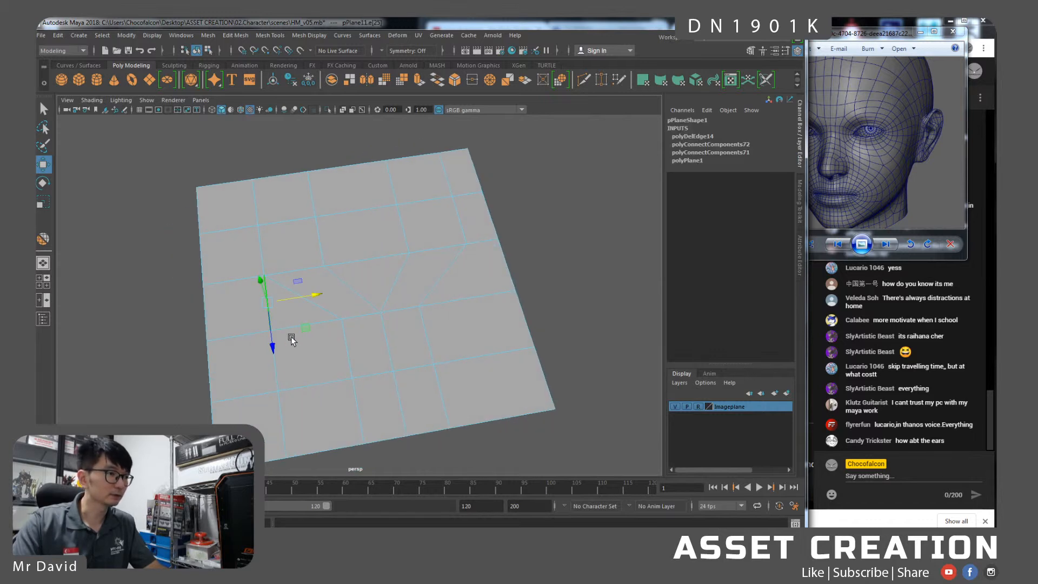
pyautogui.press('Delete')
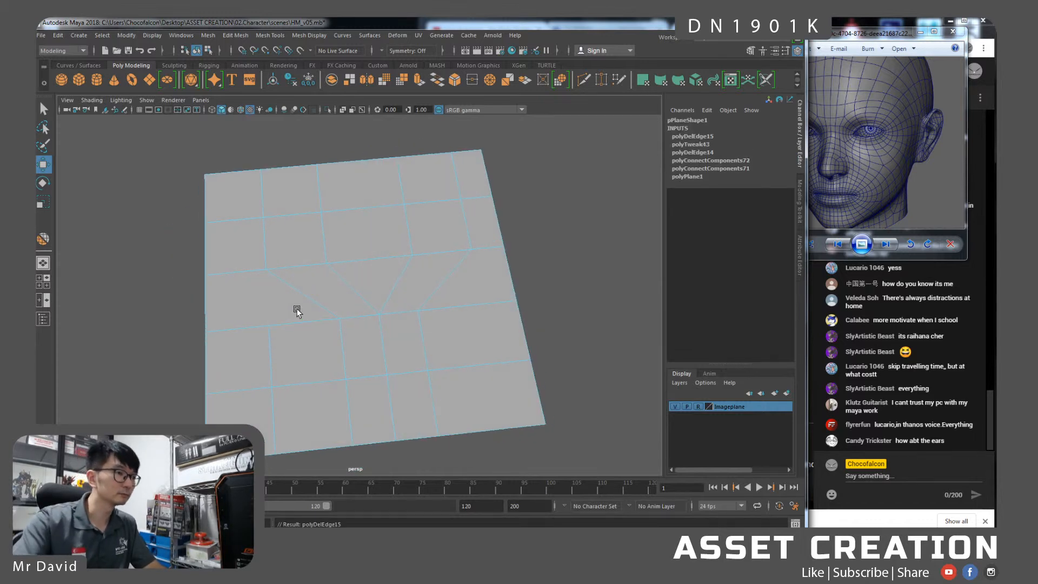
pyautogui.moveTo(297, 308); pyautogui.dragTo(252, 273, button='right')
pyautogui.click(265, 269)
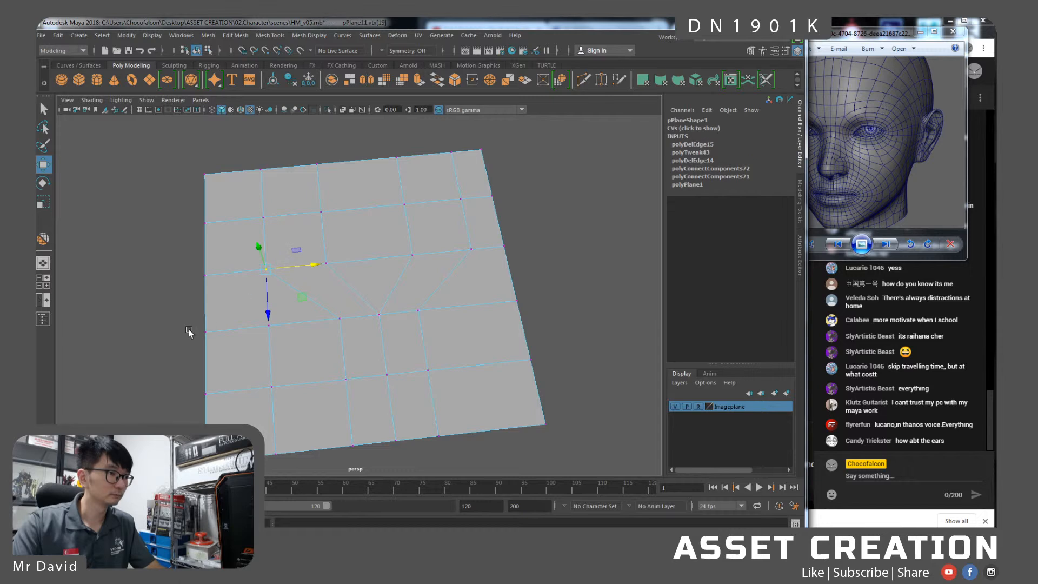
pyautogui.press('g')
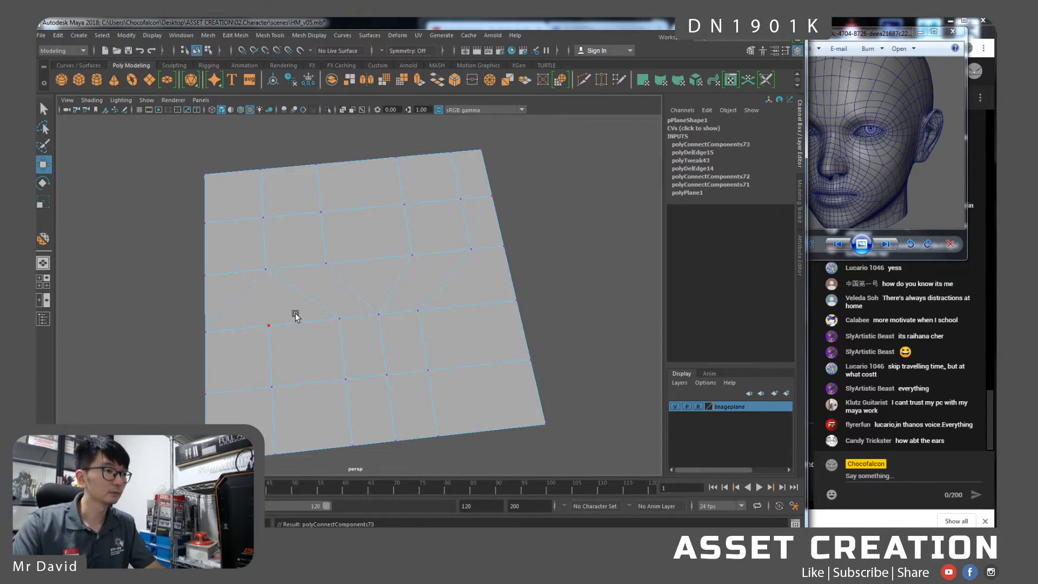
# Delete the diagonal edge across the second column's middle row.
pyautogui.moveTo(296, 269); pyautogui.dragTo(298, 233, button='right')
pyautogui.click(299, 291)
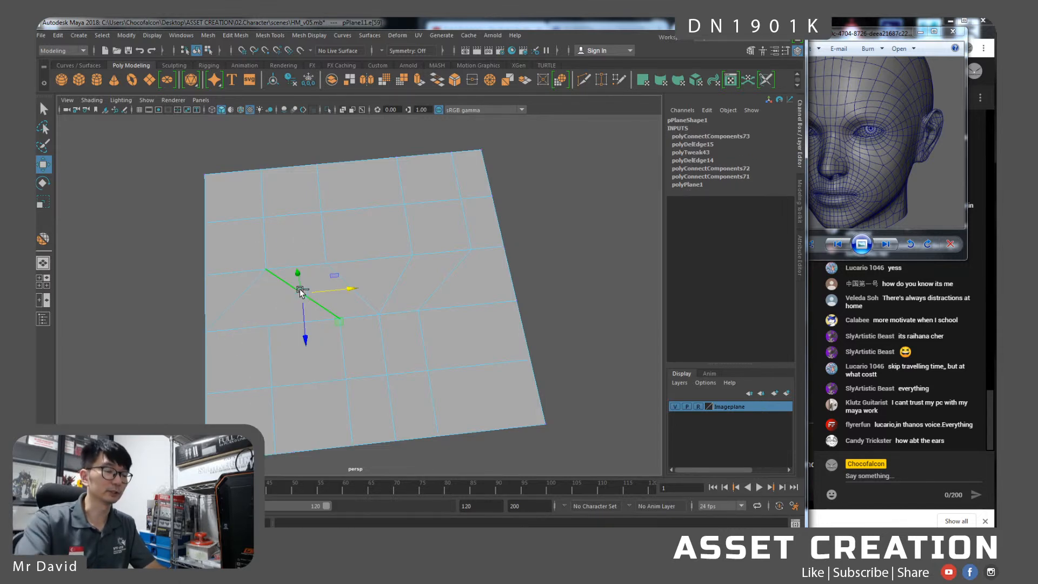
pyautogui.press('Delete')
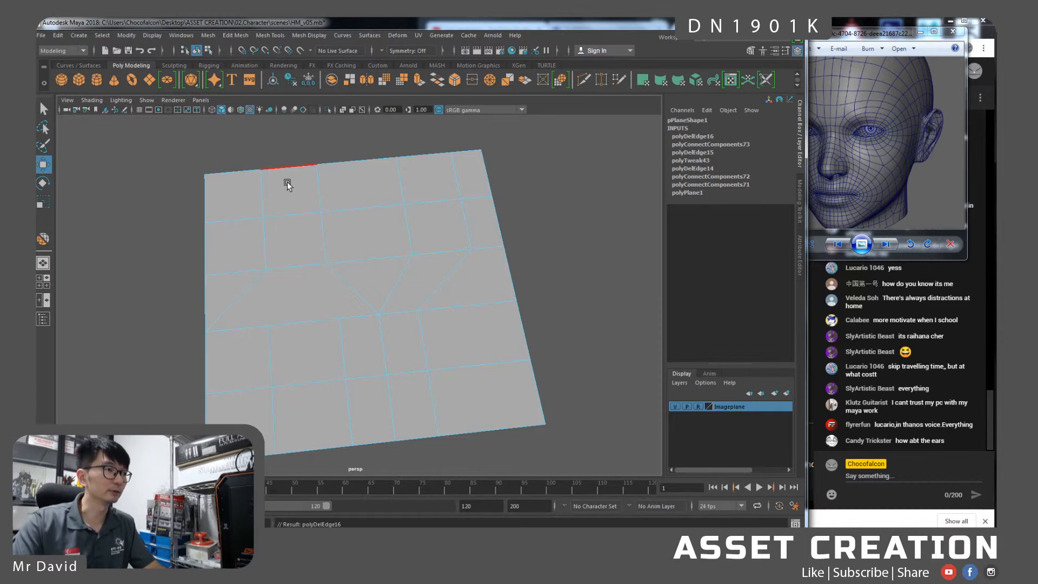
# Insert a vertical edge through the second column's upper two rows, and connect its lower end diagonally to the vertex one row below.
pyautogui.click(289, 167)
pyautogui.keyDown('shift'); pyautogui.moveTo(289, 166); pyautogui.dragTo(292, 211, button='right'); pyautogui.keyUp('shift')
pyautogui.keyDown('shift'); pyautogui.click(303, 215); pyautogui.keyUp('shift')
pyautogui.keyDown('shift'); pyautogui.click(306, 264); pyautogui.keyUp('shift')
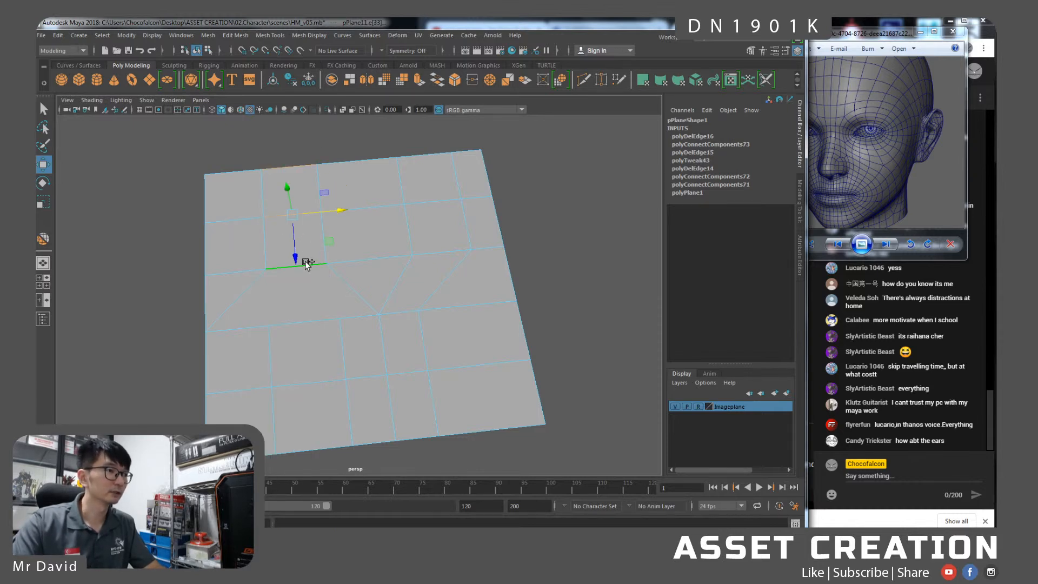
pyautogui.press('g')
pyautogui.moveTo(303, 271); pyautogui.dragTo(263, 270, button='right')
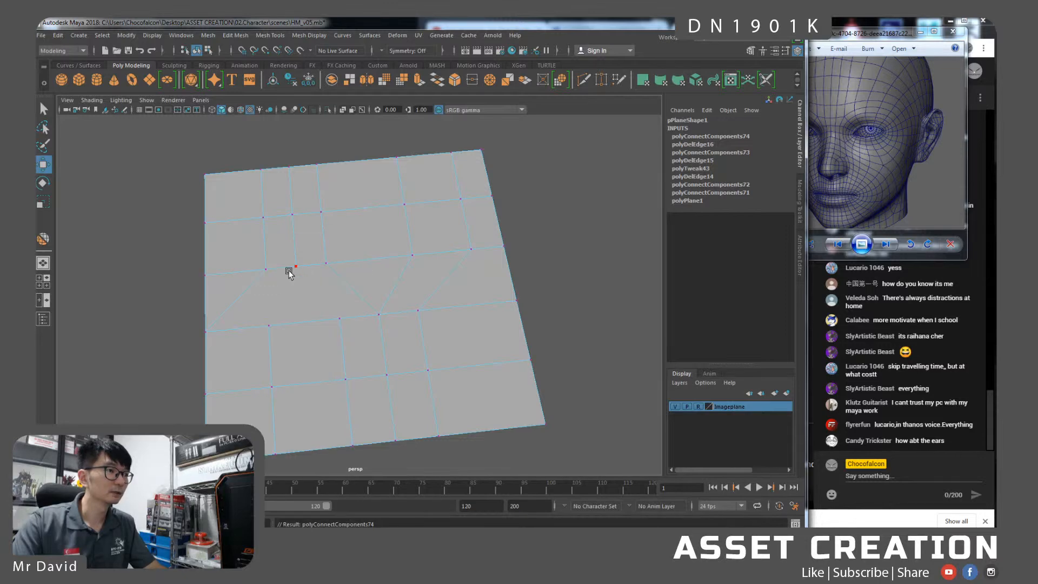
pyautogui.click(296, 267)
pyautogui.keyDown('shift'); pyautogui.click(338, 317); pyautogui.keyUp('shift')
pyautogui.press('g')
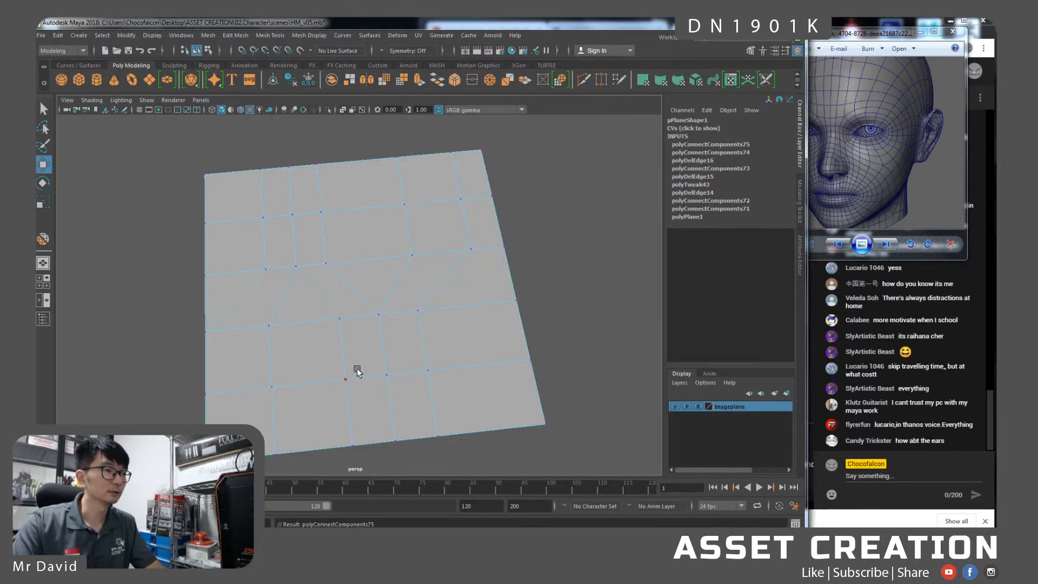
# Select the face strip that follows the new diagonal from the plane's upper to lower border to examine its flow.
pyautogui.moveTo(343, 271); pyautogui.dragTo(347, 317, button='right')
pyautogui.moveTo(348, 271); pyautogui.dragTo(351, 304, button='right')
pyautogui.click(267, 210)
pyautogui.keyDown('shift'); pyautogui.doubleClick(272, 241); pyautogui.keyUp('shift')
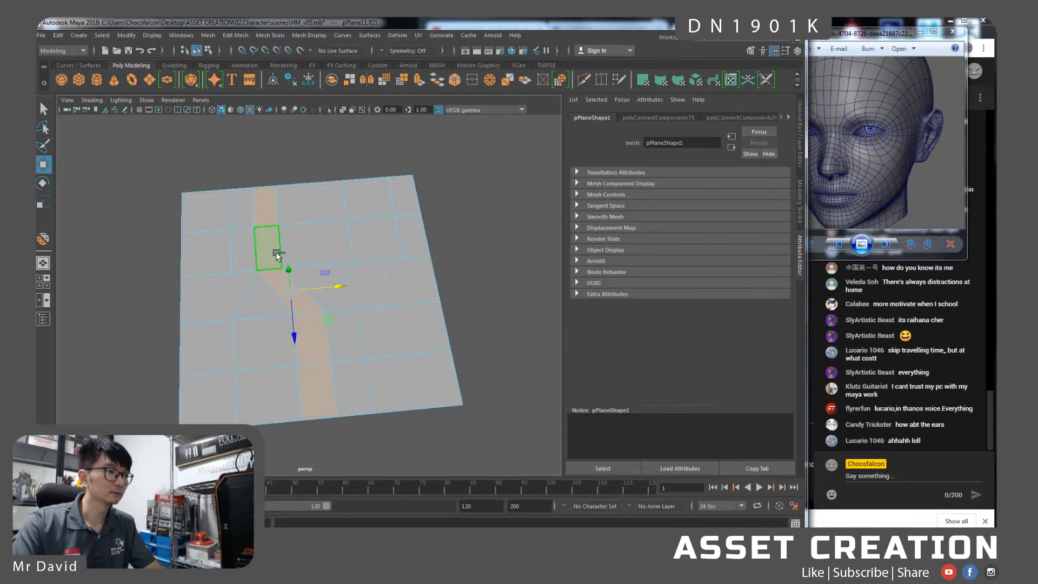
pyautogui.keyDown('alt'); pyautogui.moveTo(377, 310); pyautogui.dragTo(374, 310); pyautogui.keyUp('alt')
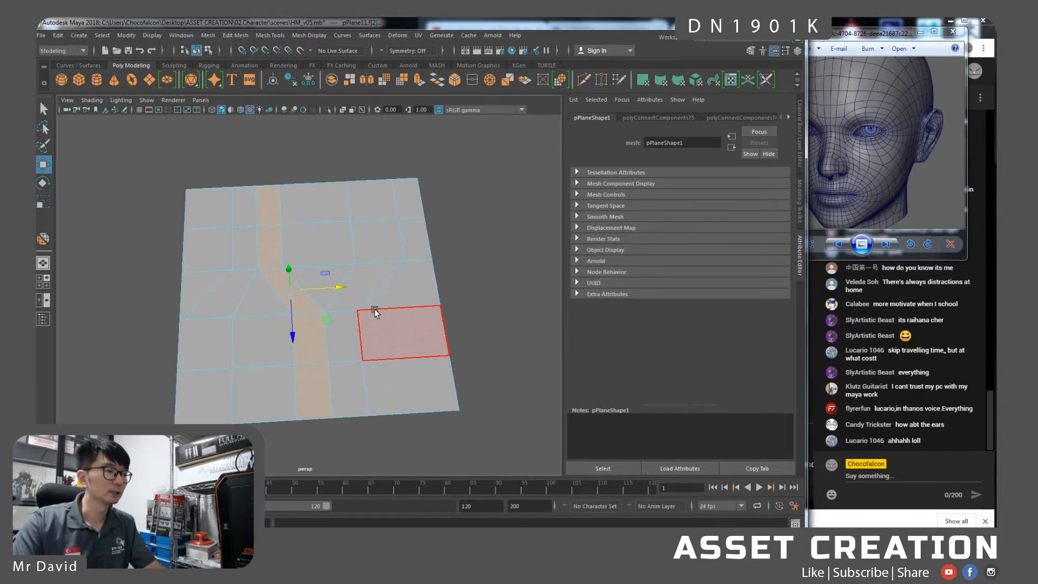
# Connect the horizontal edges of the wide middle column's upper two rows with a vertical edge.
pyautogui.moveTo(331, 291); pyautogui.dragTo(327, 246, button='right')
pyautogui.click(318, 188)
pyautogui.keyDown('shift'); pyautogui.click(329, 223); pyautogui.keyUp('shift')
pyautogui.keyDown('shift'); pyautogui.click(335, 264); pyautogui.keyUp('shift')
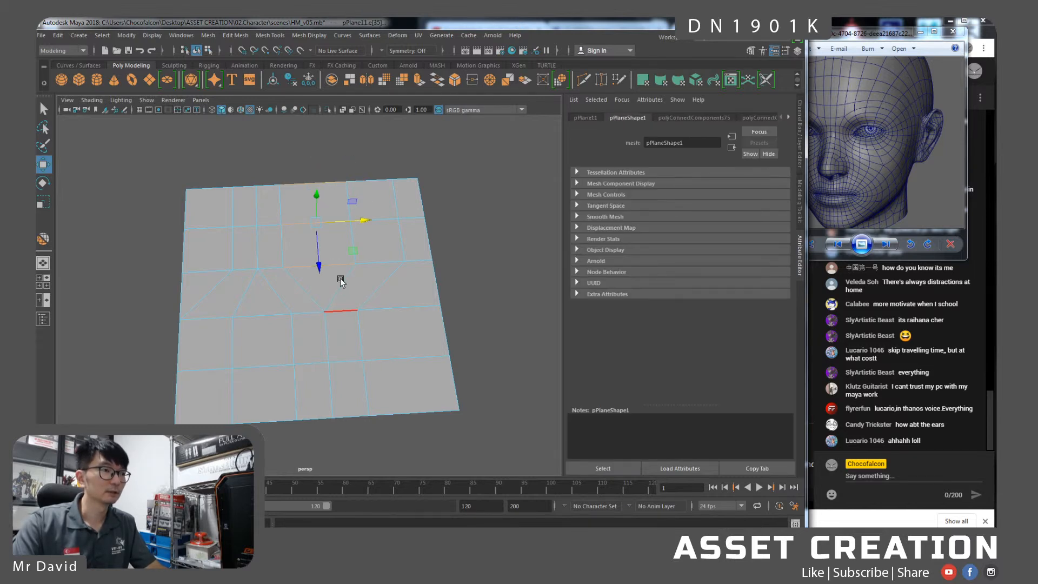
pyautogui.keyDown('shift'); pyautogui.rightClick(341, 258); pyautogui.keyUp('shift')
pyautogui.click(346, 398)
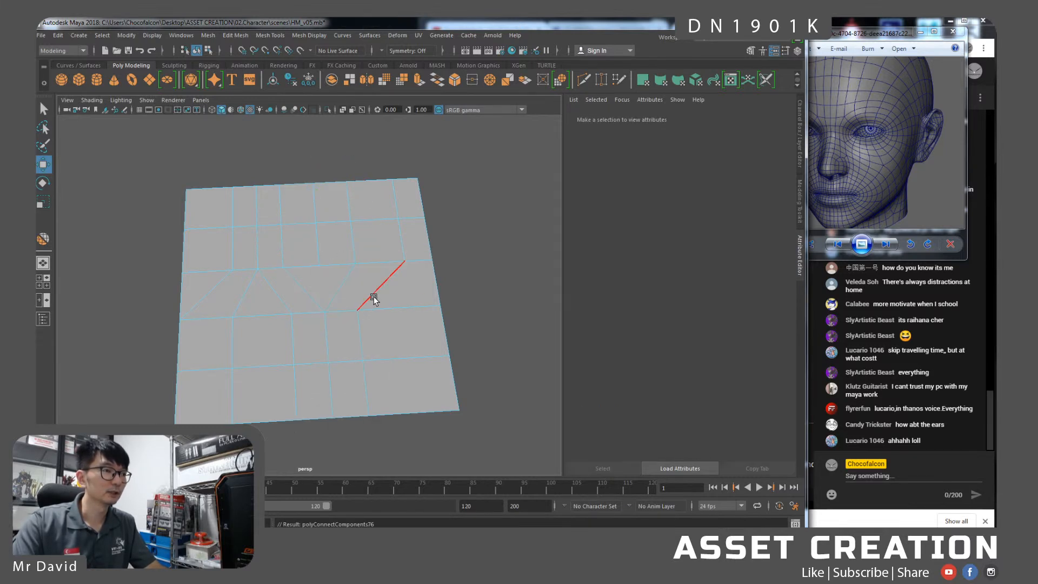
# Delete the vertical edges just inserted in the plane's wide middle column.
pyautogui.moveTo(323, 263); pyautogui.dragTo(298, 261, button='right')
pyautogui.click(320, 266)
pyautogui.moveTo(323, 311); pyautogui.dragTo(244, 224)
pyautogui.moveTo(246, 225); pyautogui.dragTo(248, 210, button='right')
pyautogui.click(249, 210)
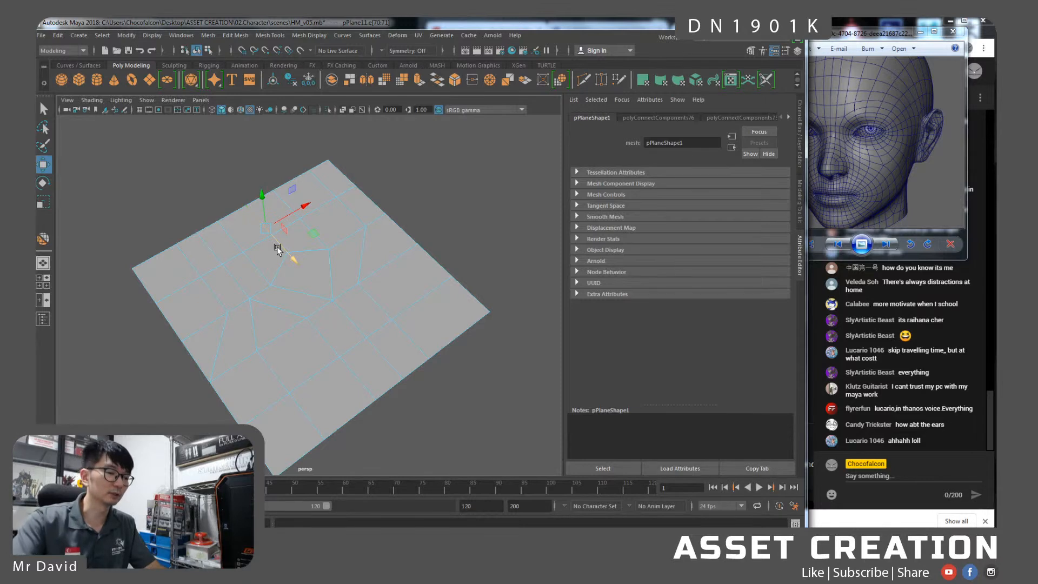
pyautogui.hotkey('ctrl', 'Delete')
pyautogui.keyDown('alt'); pyautogui.moveTo(277, 246); pyautogui.dragTo(325, 342); pyautogui.keyUp('alt')
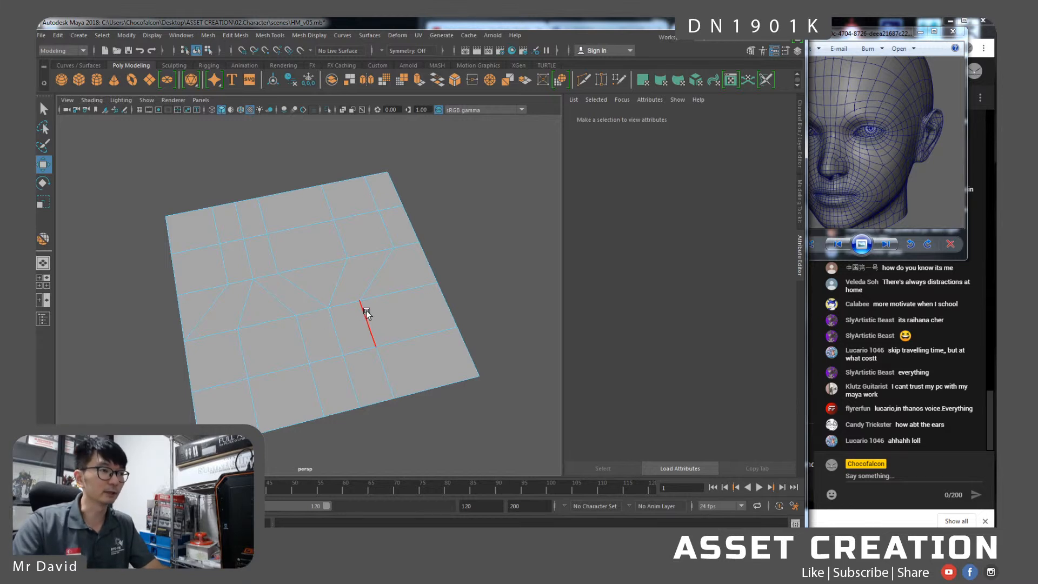
# Delete the demonstration plane in object mode.
pyautogui.scroll(-10, 360, 313)
pyautogui.moveTo(310, 299); pyautogui.dragTo(343, 254, button='right')
pyautogui.press('Delete')
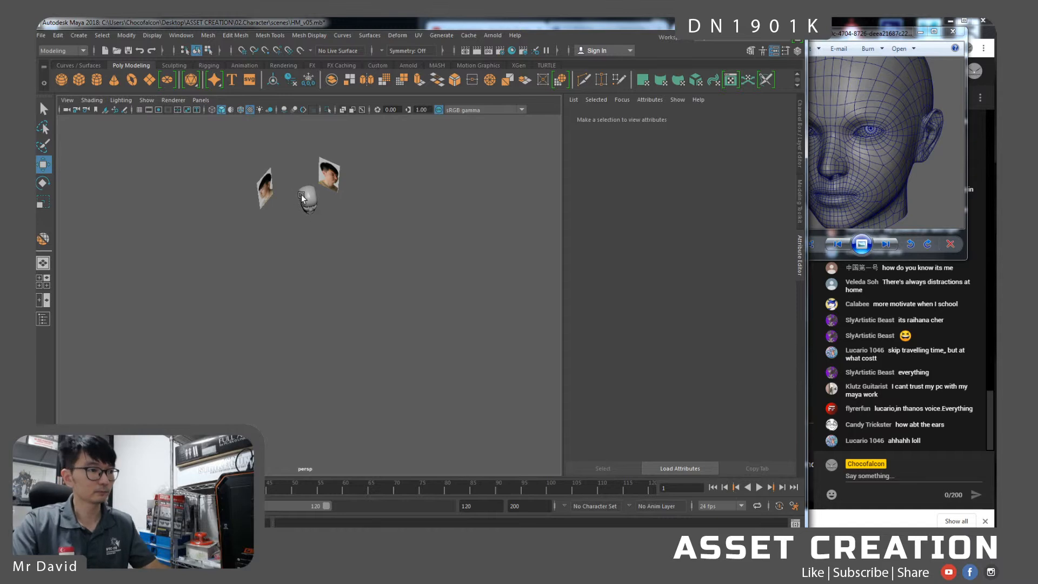
# Select the half head mesh and frame its side in the perspective view.
pyautogui.click(301, 197)
pyautogui.press('f')
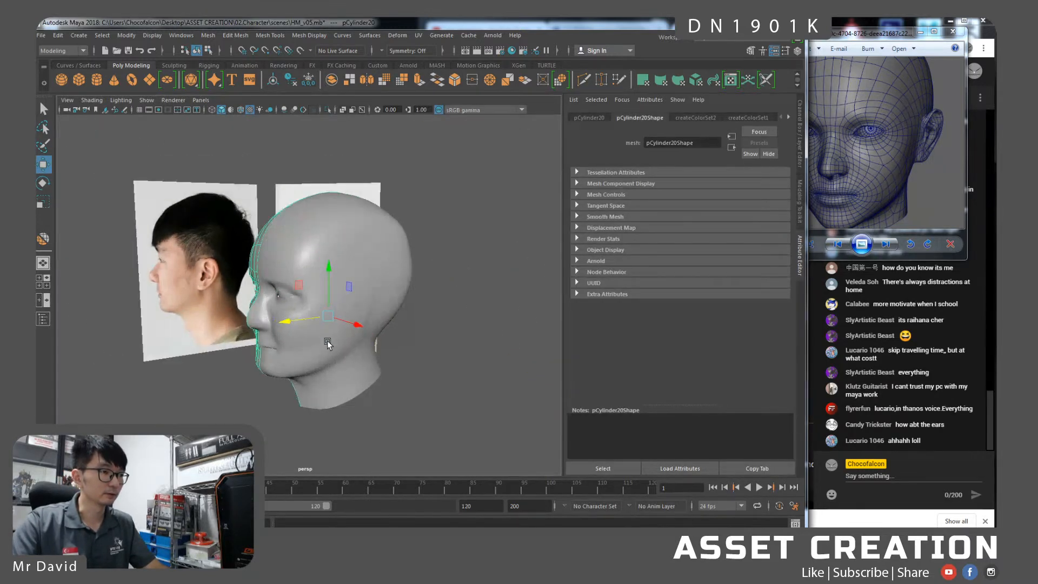
pyautogui.click(327, 342)
pyautogui.keyDown('alt'); pyautogui.moveTo(328, 342); pyautogui.dragTo(343, 406, button='right'); pyautogui.keyUp('alt')
pyautogui.keyDown('alt'); pyautogui.moveTo(343, 406); pyautogui.dragTo(315, 374); pyautogui.keyUp('alt')
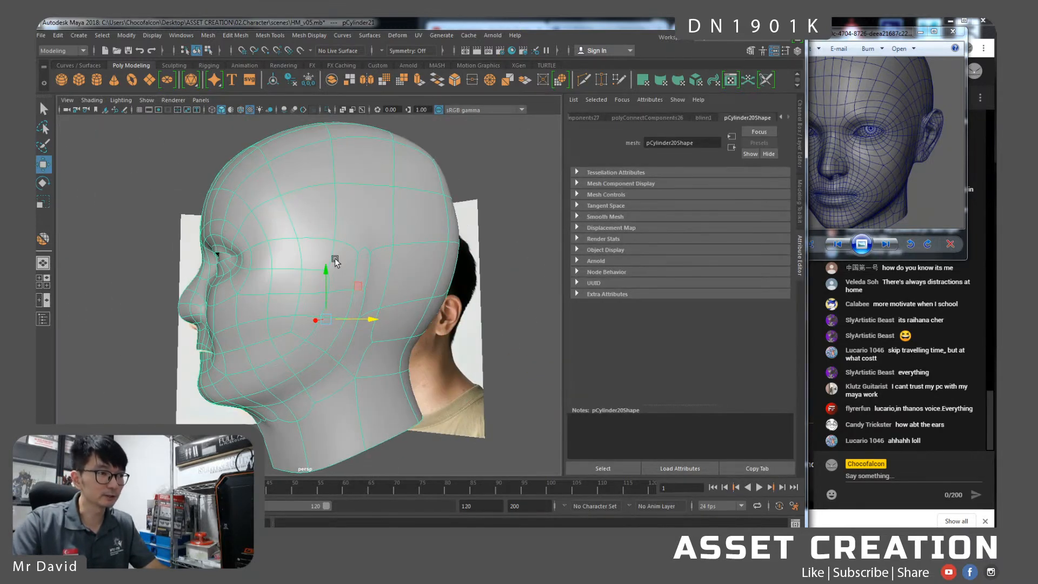
# Select the face strip running from the ear area along the jaw to the chin to examine its flow.
pyautogui.moveTo(300, 278); pyautogui.dragTo(342, 353, button='right')
pyautogui.click(339, 307)
pyautogui.keyDown('alt'); pyautogui.moveTo(342, 354); pyautogui.dragTo(333, 354); pyautogui.keyUp('alt')
pyautogui.keyDown('alt'); pyautogui.moveTo(333, 354); pyautogui.dragTo(340, 343, button='middle'); pyautogui.keyUp('alt')
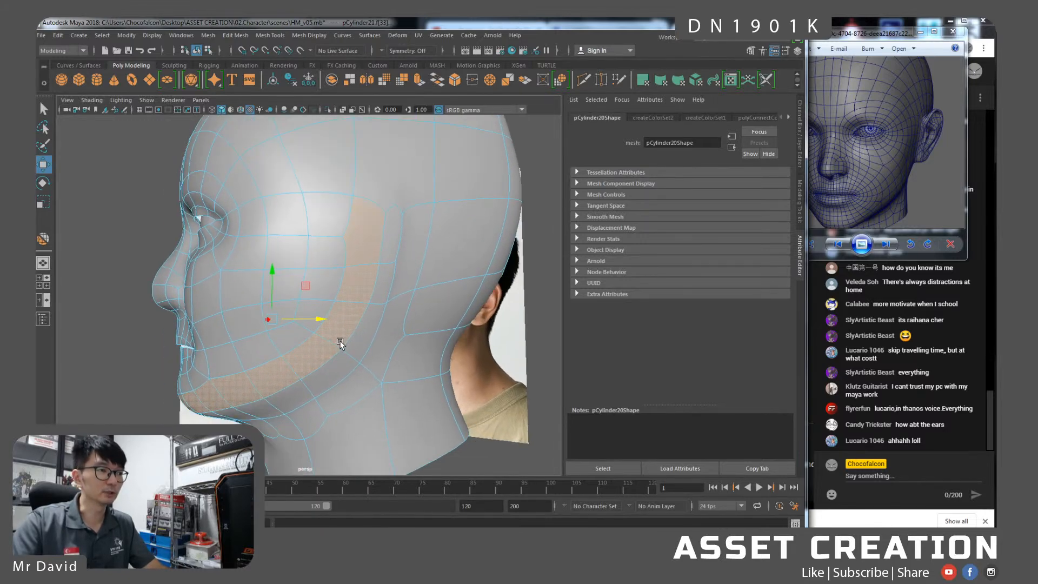
pyautogui.keyDown('alt'); pyautogui.moveTo(320, 357); pyautogui.dragTo(346, 346); pyautogui.keyUp('alt')
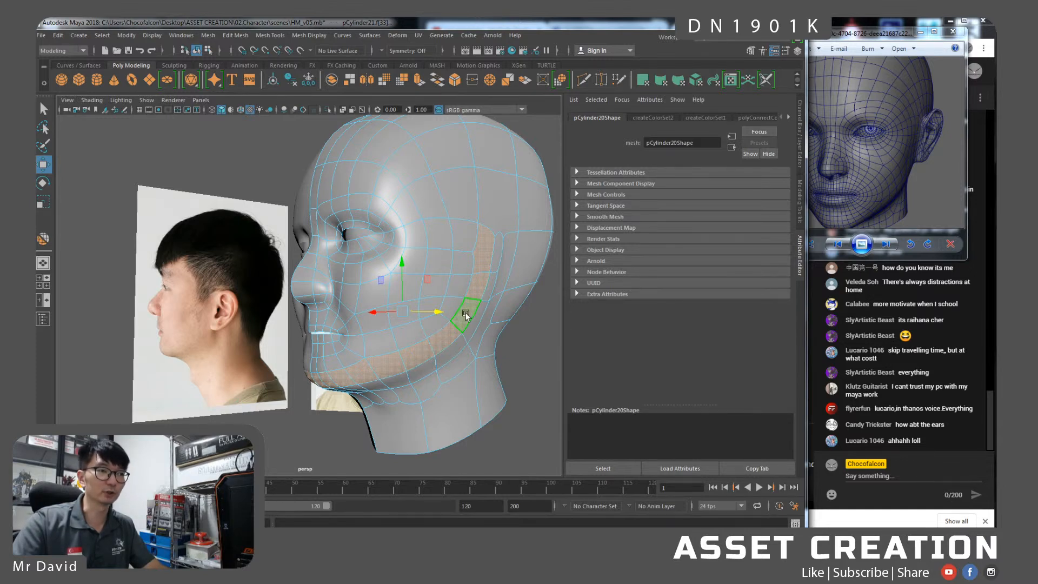
# Try lowering the jawline face strip with soft selection.
pyautogui.doubleClick(479, 286)
pyautogui.press('b')
pyautogui.click(332, 378)
pyautogui.doubleClick(415, 350)
pyautogui.keyDown('shift'); pyautogui.click(323, 381); pyautogui.keyUp('shift')
pyautogui.keyDown('shift'); pyautogui.doubleClick(318, 382); pyautogui.keyUp('shift')
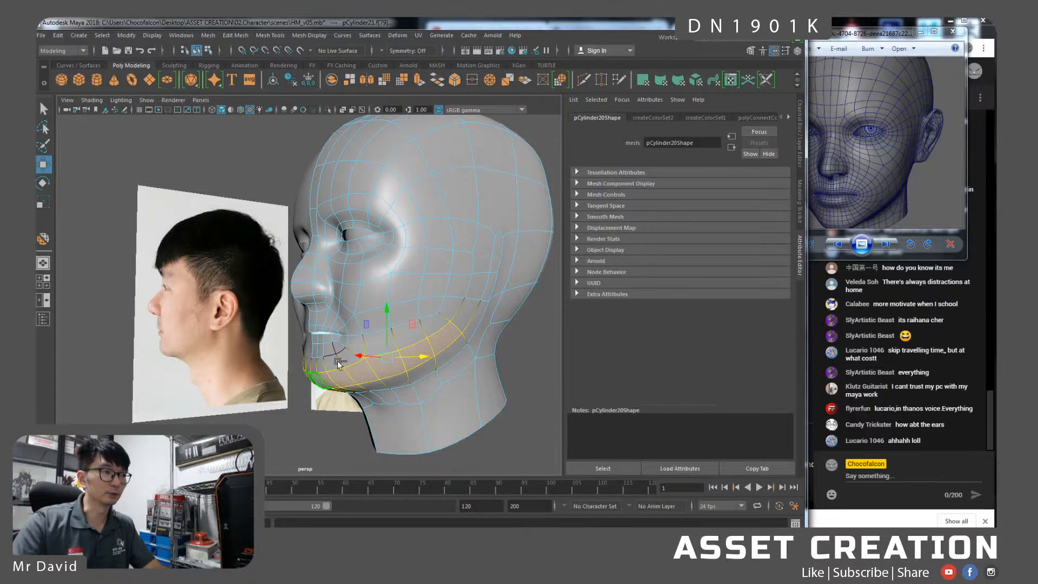
pyautogui.moveTo(388, 302); pyautogui.dragTo(400, 337)
pyautogui.hotkey('ctrl', 'z')
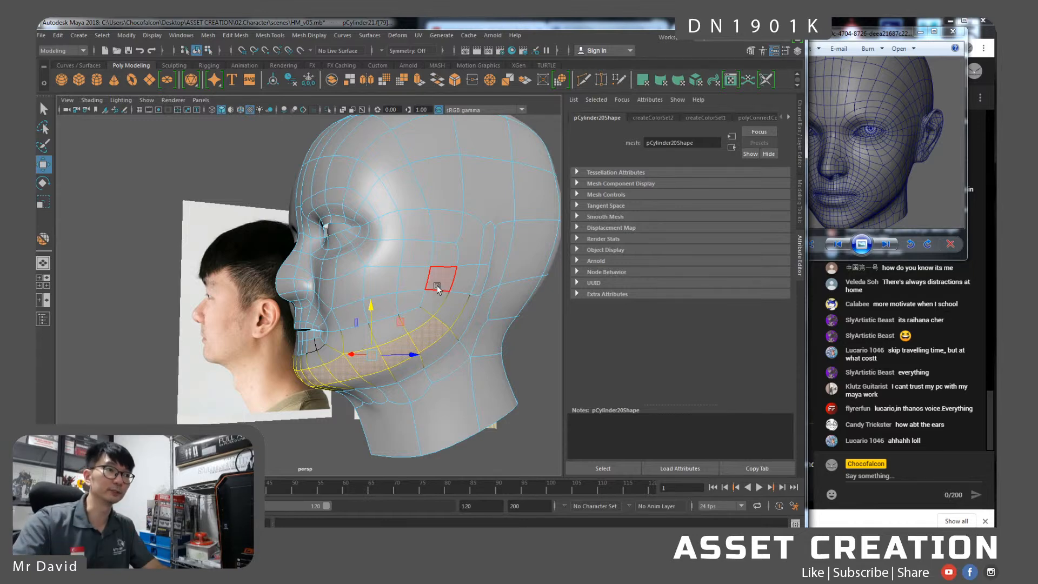
# Select the face loop around the mouth to examine its flow, and review the head's side in object mode.
pyautogui.keyDown('alt'); pyautogui.moveTo(440, 300); pyautogui.dragTo(397, 248); pyautogui.keyUp('alt')
pyautogui.click(388, 240)
pyautogui.click(327, 300)
pyautogui.click(338, 333)
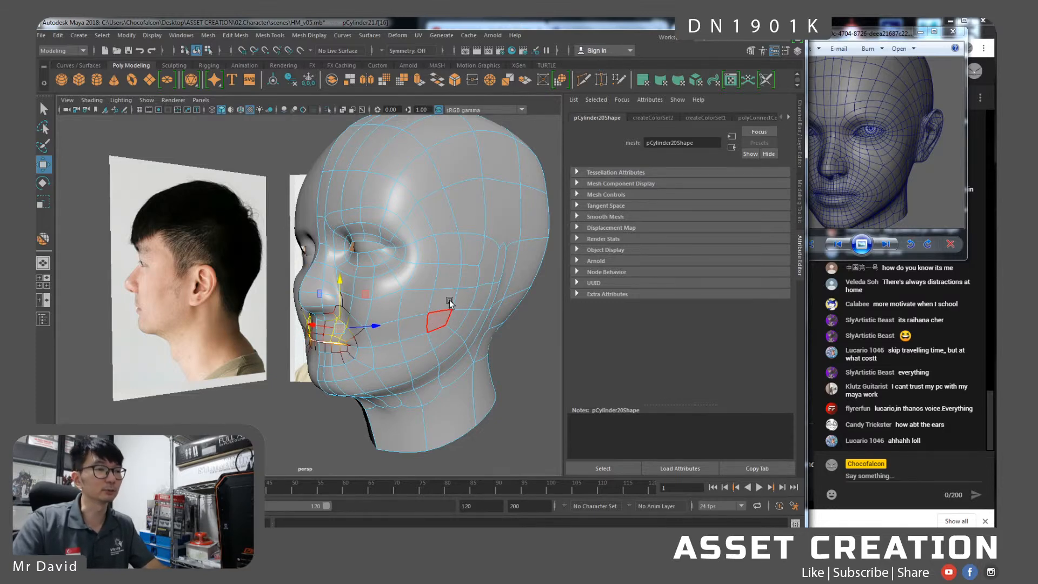
pyautogui.keyDown('alt'); pyautogui.moveTo(448, 300); pyautogui.dragTo(440, 304, button='middle'); pyautogui.keyUp('alt')
pyautogui.moveTo(451, 274); pyautogui.dragTo(478, 250, button='right')
pyautogui.keyDown('alt'); pyautogui.moveTo(466, 260); pyautogui.dragTo(405, 312); pyautogui.keyUp('alt')
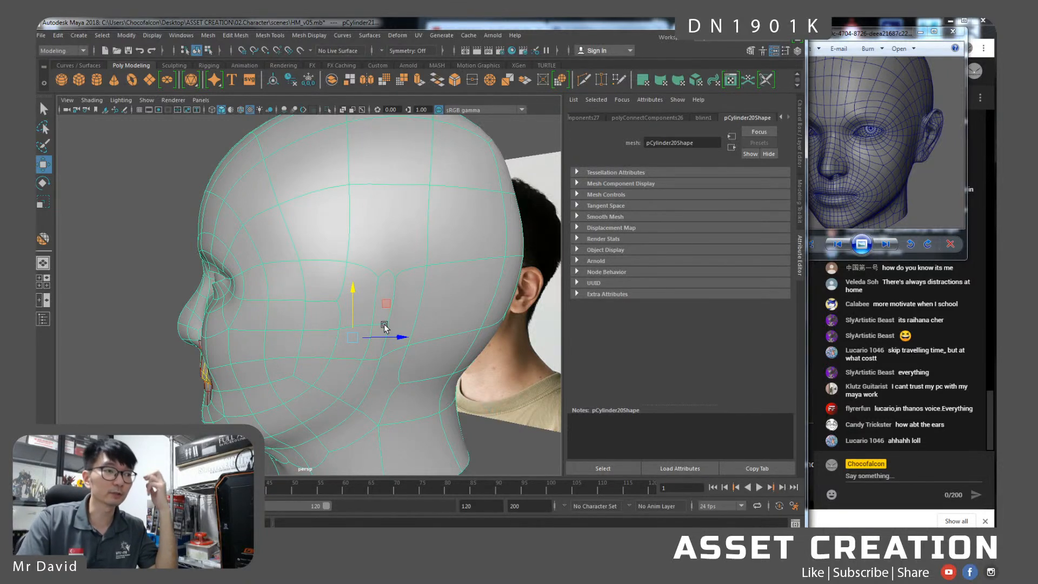
pyautogui.moveTo(391, 309); pyautogui.dragTo(374, 260, button='right')
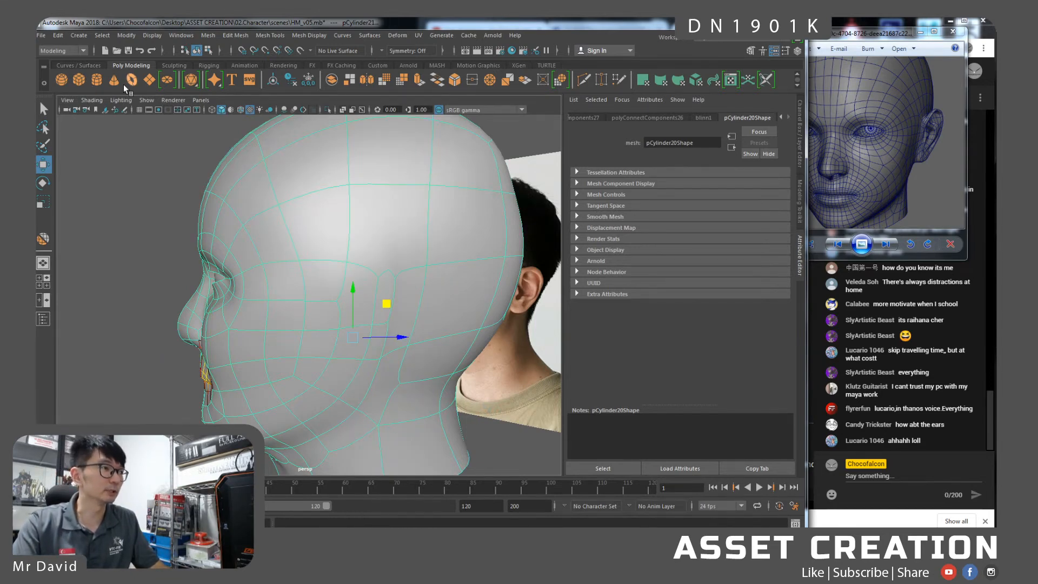
# Create a polygon plane and set its width and height subdivisions to 4.
pyautogui.click(147, 79)
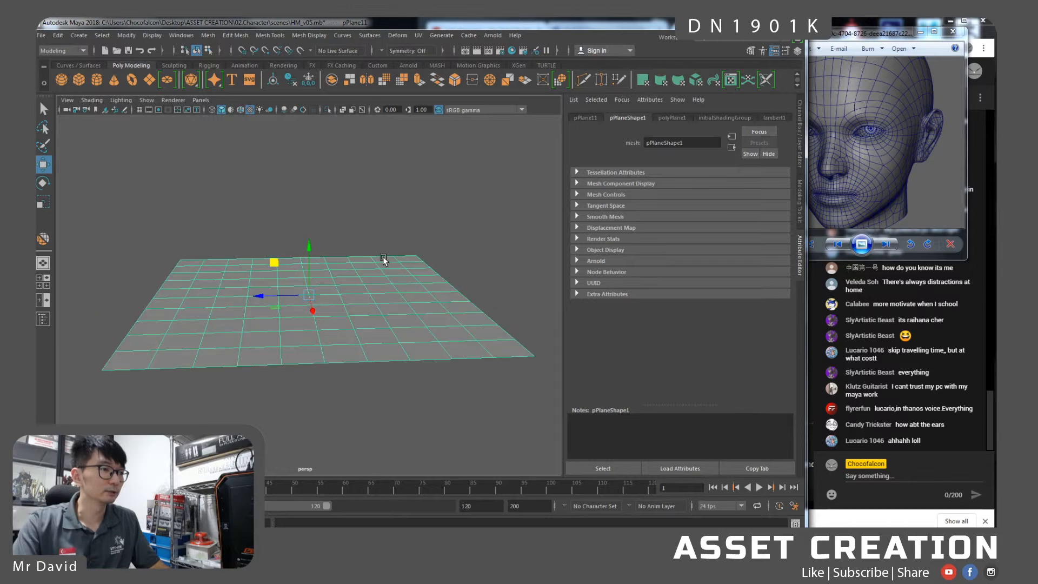
pyautogui.click(801, 189)
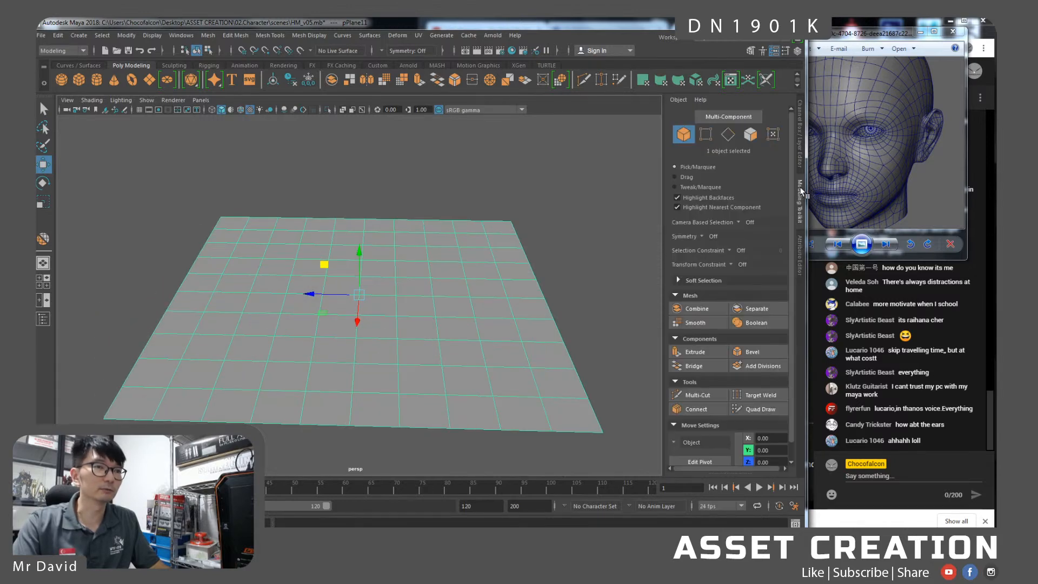
pyautogui.click(802, 157)
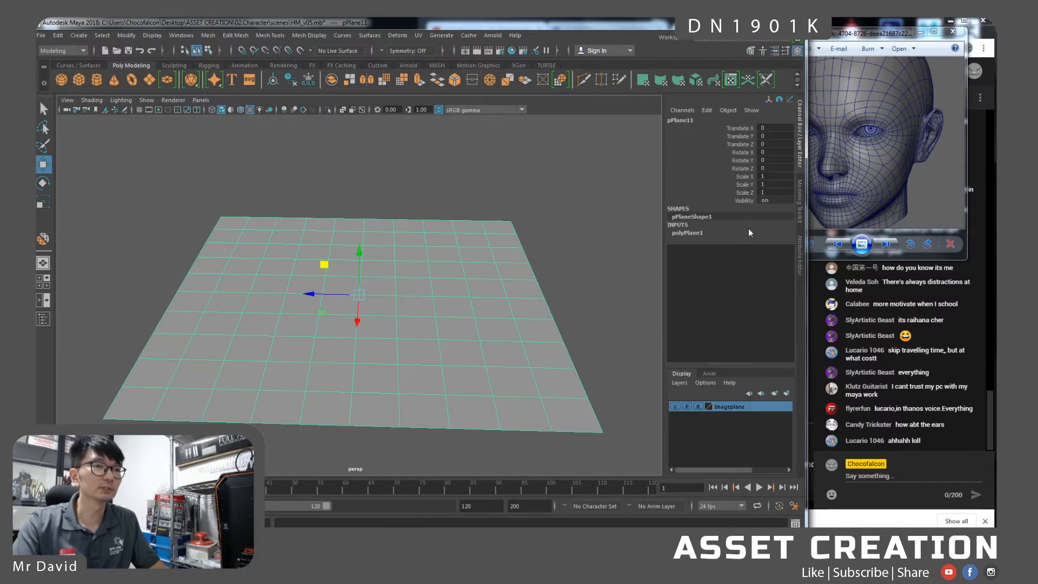
pyautogui.click(703, 233)
pyautogui.click(783, 257)
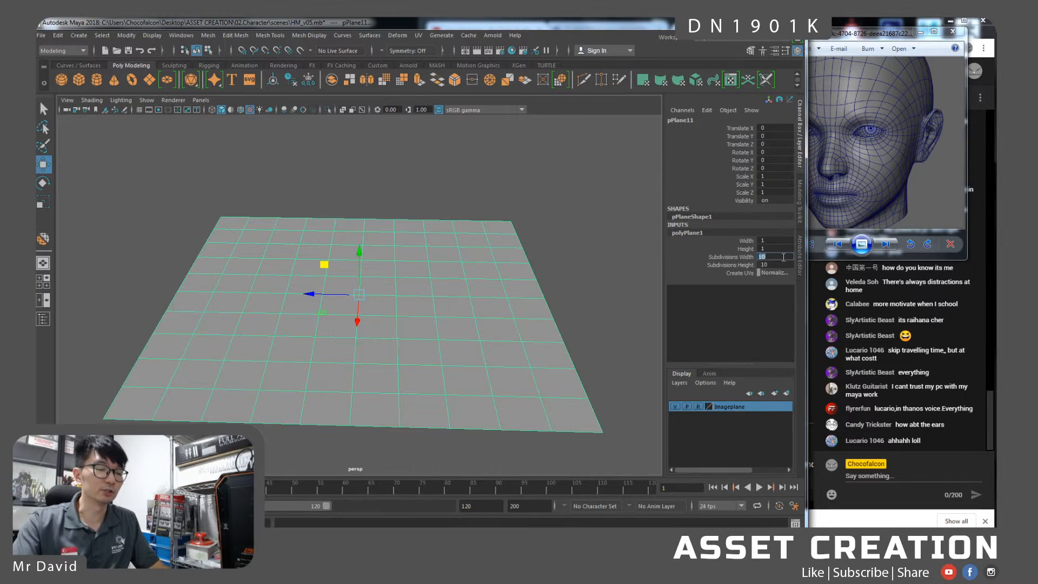
pyautogui.write('4')
pyautogui.press('Tab')
pyautogui.write('4')
pyautogui.press('Return')
# Select the four central faces of the 4 by 4 plane.
pyautogui.keyDown('alt'); pyautogui.moveTo(406, 265); pyautogui.dragTo(399, 303); pyautogui.keyUp('alt')
pyautogui.moveTo(396, 255); pyautogui.dragTo(394, 282, button='right')
pyautogui.click(349, 273)
pyautogui.keyDown('shift'); pyautogui.click(396, 275); pyautogui.keyUp('shift')
pyautogui.keyDown('shift'); pyautogui.click(378, 319); pyautogui.keyUp('shift')
pyautogui.keyDown('shift'); pyautogui.click(317, 359); pyautogui.keyUp('shift')
pyautogui.scroll(-2, 373, 322)
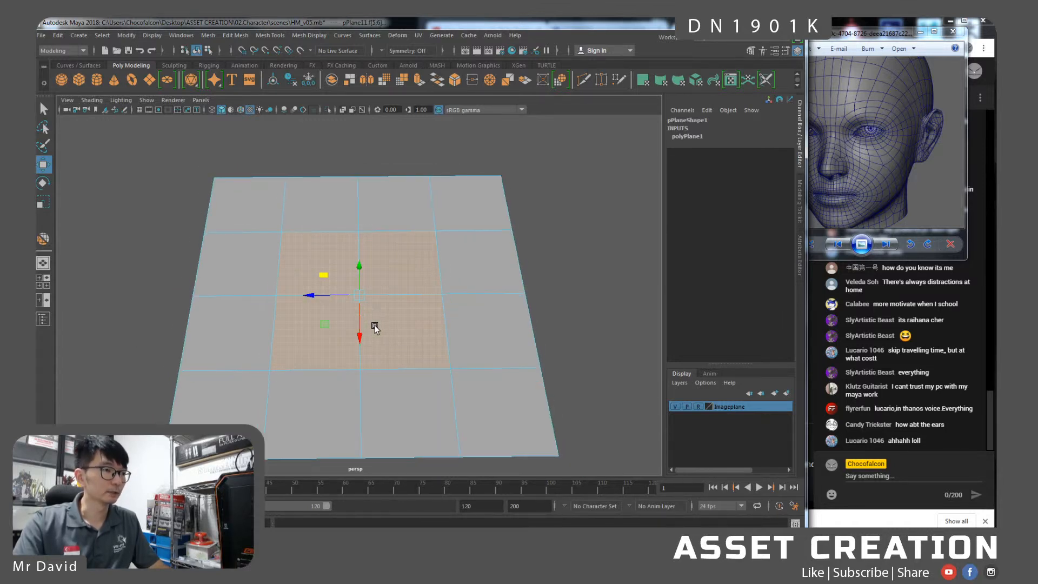
# Adjust the vertices around the four central faces, scaling one side's vertices closer together, for a rounder block outline.
pyautogui.moveTo(360, 270); pyautogui.dragTo(324, 274, button='right')
pyautogui.click(346, 316)
pyautogui.keyDown('alt'); pyautogui.moveTo(381, 321); pyautogui.dragTo(414, 342); pyautogui.keyUp('alt')
pyautogui.scroll(-2, 391, 363)
pyautogui.click(359, 378)
pyautogui.moveTo(395, 401); pyautogui.dragTo(397, 427)
pyautogui.moveTo(340, 263); pyautogui.dragTo(390, 251)
pyautogui.moveTo(301, 213); pyautogui.dragTo(252, 388)
pyautogui.press('r')
pyautogui.moveTo(291, 339); pyautogui.dragTo(292, 335)
# Extrude the four central faces upward into a raised block.
pyautogui.moveTo(364, 272); pyautogui.dragTo(363, 296, button='right')
pyautogui.click(334, 282)
pyautogui.hotkey('ctrl', 'z')
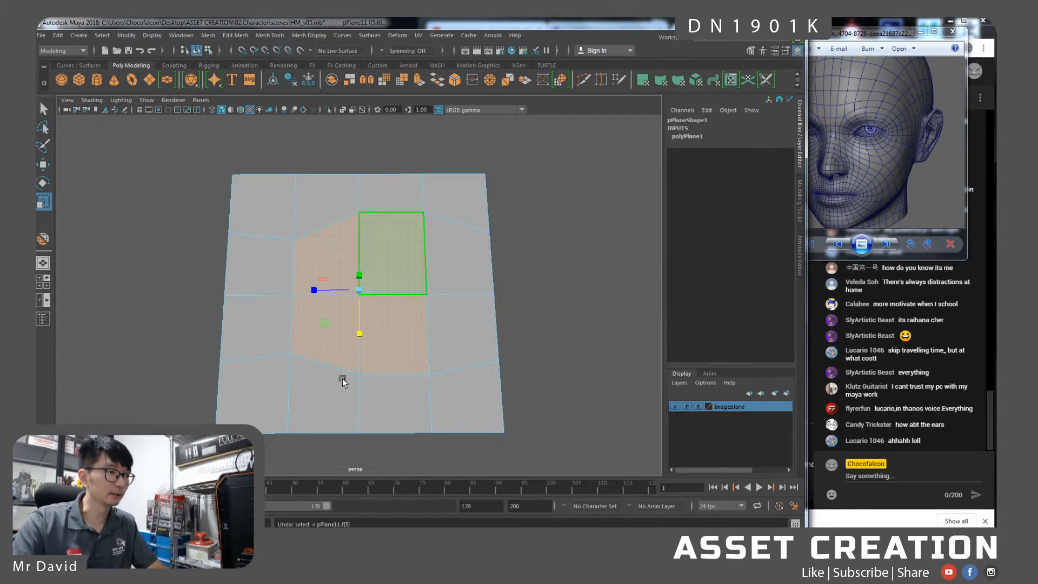
pyautogui.keyDown('alt'); pyautogui.moveTo(301, 340); pyautogui.dragTo(333, 324); pyautogui.keyUp('alt')
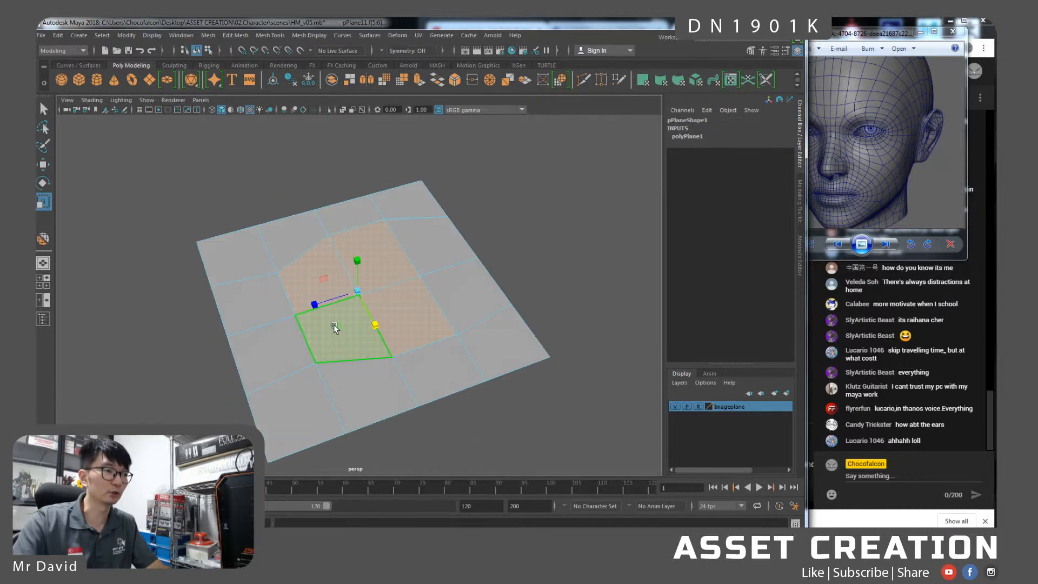
pyautogui.hotkey('ctrl', 'e')
pyautogui.moveTo(356, 264)
pyautogui.mouseDown()
pyautogui.moveTo(355, 231)
pyautogui.moveTo(362, 246)
pyautogui.moveTo(338, 262)
pyautogui.moveTo(363, 266)
pyautogui.mouseUp()
pyautogui.click(363, 266)
# Extrude the block's top faces again, scale them inward, adjust their position and preview the plane smoothed.
pyautogui.hotkey('ctrl', 'e')
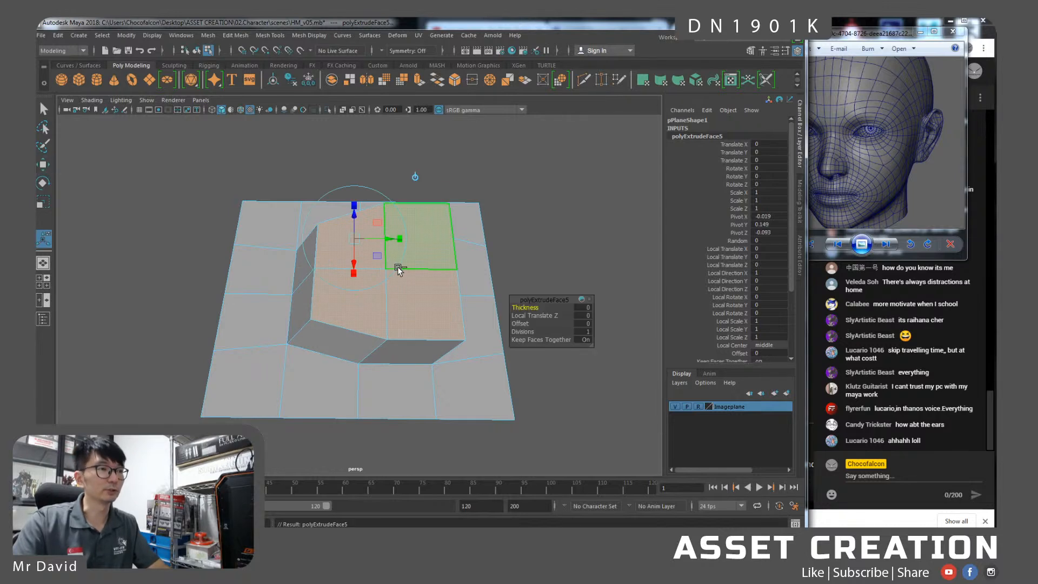
pyautogui.press('r')
pyautogui.moveTo(386, 267)
pyautogui.mouseDown()
pyautogui.moveTo(350, 275)
pyautogui.moveTo(395, 267)
pyautogui.mouseUp()
pyautogui.press('w')
pyautogui.moveTo(385, 225); pyautogui.dragTo(339, 234)
pyautogui.press('3')
pyautogui.scroll(2, 404, 271)
# Select the edge loop around the raised form's rim and rotate it to tilt the rim.
pyautogui.moveTo(417, 270); pyautogui.dragTo(417, 227, button='right')
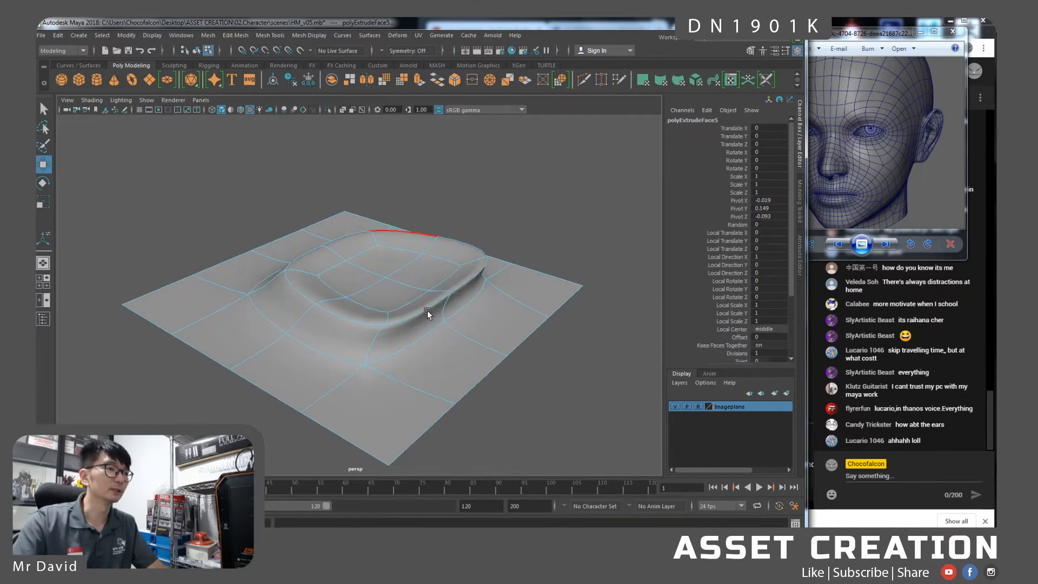
pyautogui.doubleClick(428, 311)
pyautogui.keyDown('alt'); pyautogui.moveTo(423, 317); pyautogui.dragTo(442, 314); pyautogui.keyUp('alt')
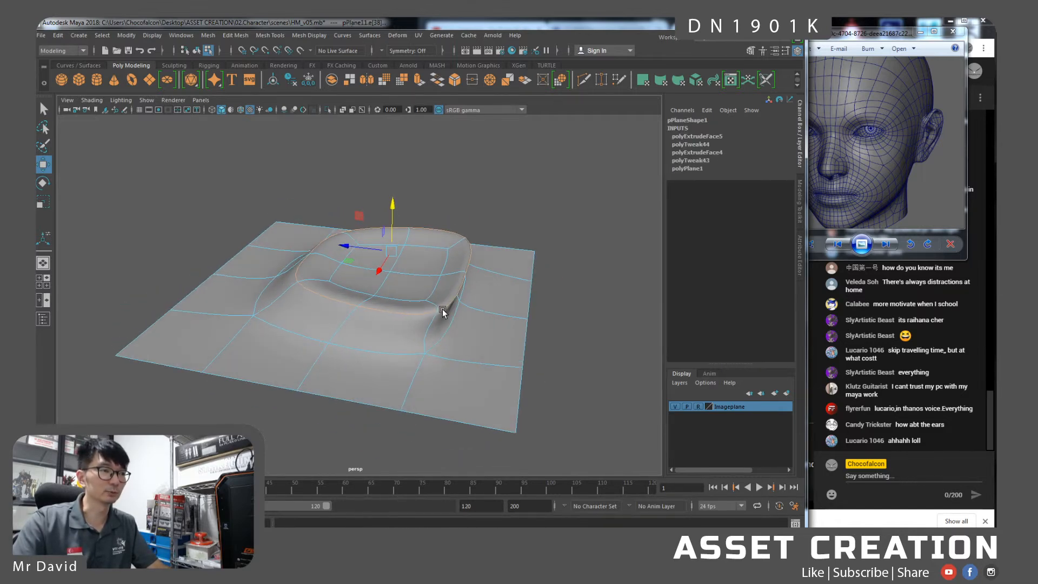
pyautogui.press('e')
pyautogui.moveTo(433, 232); pyautogui.dragTo(418, 220)
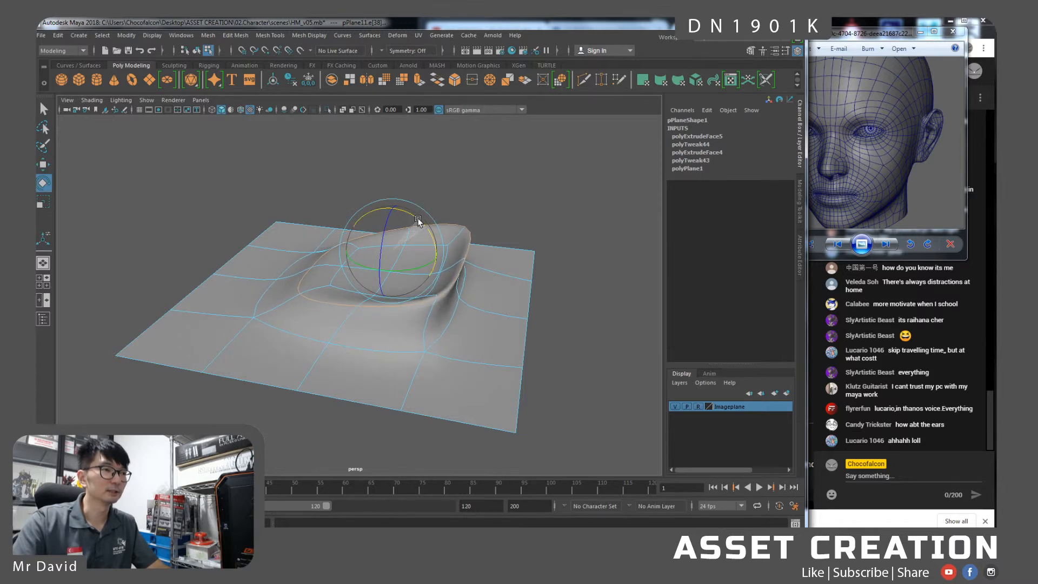
# Try scaling the four central top faces of the raised form.
pyautogui.keyDown('alt'); pyautogui.moveTo(352, 285); pyautogui.dragTo(404, 241); pyautogui.keyUp('alt')
pyautogui.moveTo(399, 248); pyautogui.dragTo(396, 272, button='right')
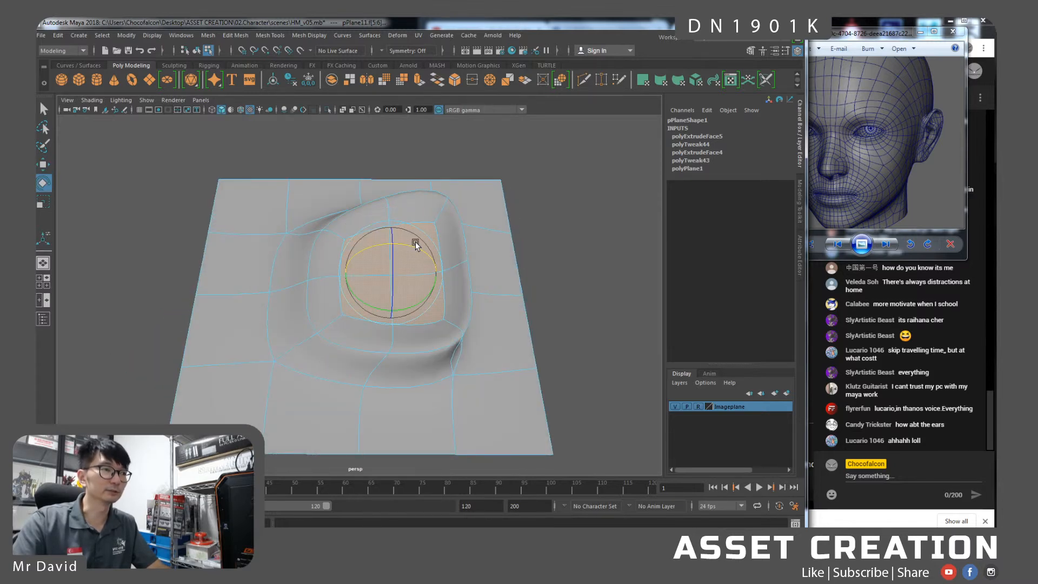
pyautogui.press('r')
pyautogui.press('w')
pyautogui.keyDown('alt'); pyautogui.moveTo(378, 283); pyautogui.dragTo(399, 307); pyautogui.keyUp('alt')
pyautogui.press('r')
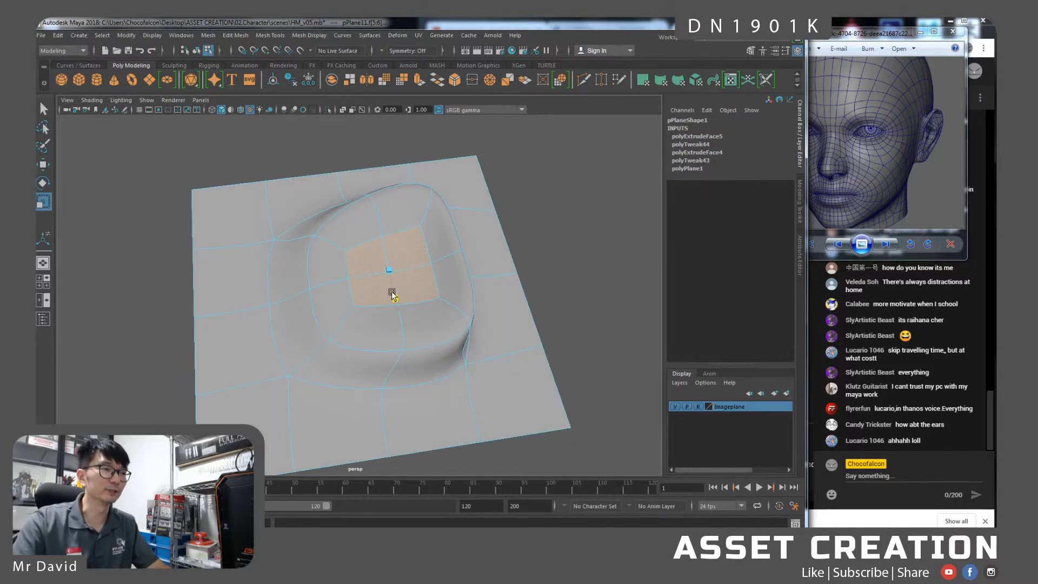
pyautogui.press('w')
pyautogui.hotkey('ctrl', 'z')
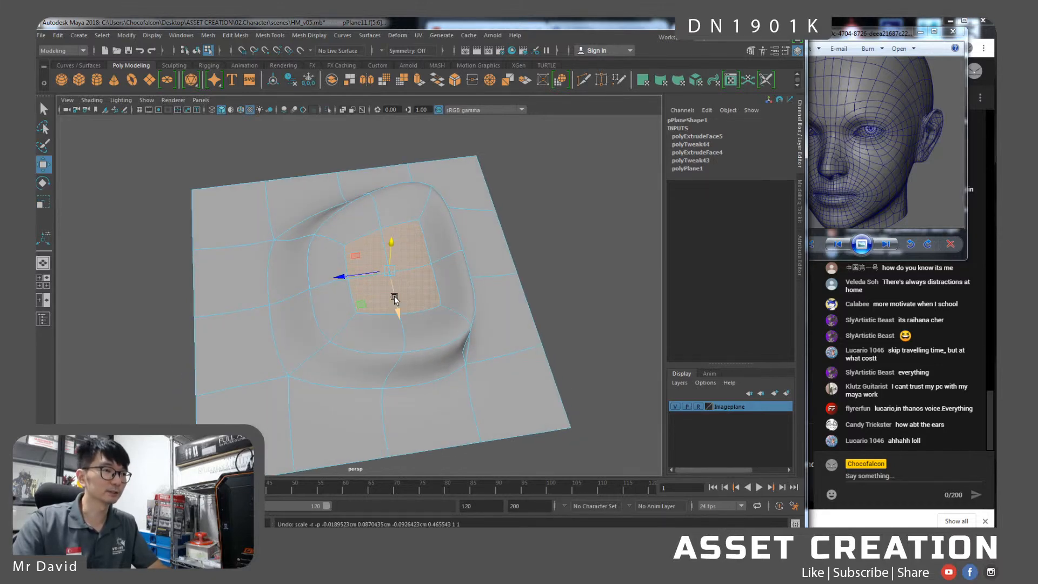
# Select the rim edges at the low end of the raised form and move them to reshape that side.
pyautogui.keyDown('alt'); pyautogui.moveTo(378, 303); pyautogui.dragTo(370, 225); pyautogui.keyUp('alt')
pyautogui.press('e')
pyautogui.press('w')
pyautogui.click(314, 288)
pyautogui.moveTo(339, 283); pyautogui.dragTo(339, 249, button='right')
pyautogui.click(320, 286)
pyautogui.keyDown('shift'); pyautogui.click(371, 298); pyautogui.keyUp('shift')
pyautogui.moveTo(331, 261); pyautogui.dragTo(333, 292)
pyautogui.keyDown('alt'); pyautogui.moveTo(465, 259); pyautogui.dragTo(444, 261); pyautogui.keyUp('alt')
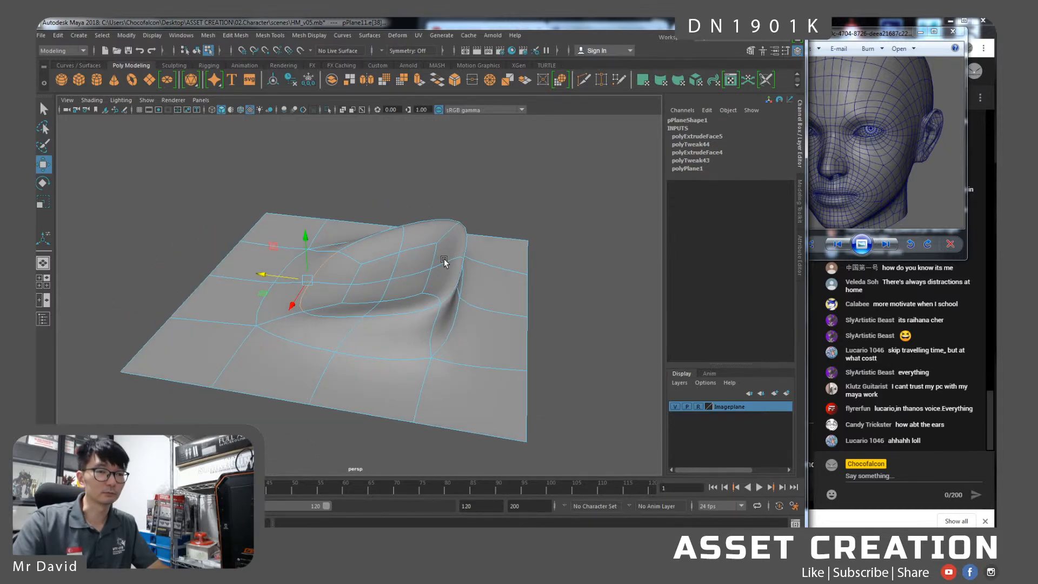
# Select the ring of side edges running between the raised form's rim and its base.
pyautogui.click(992, 414)
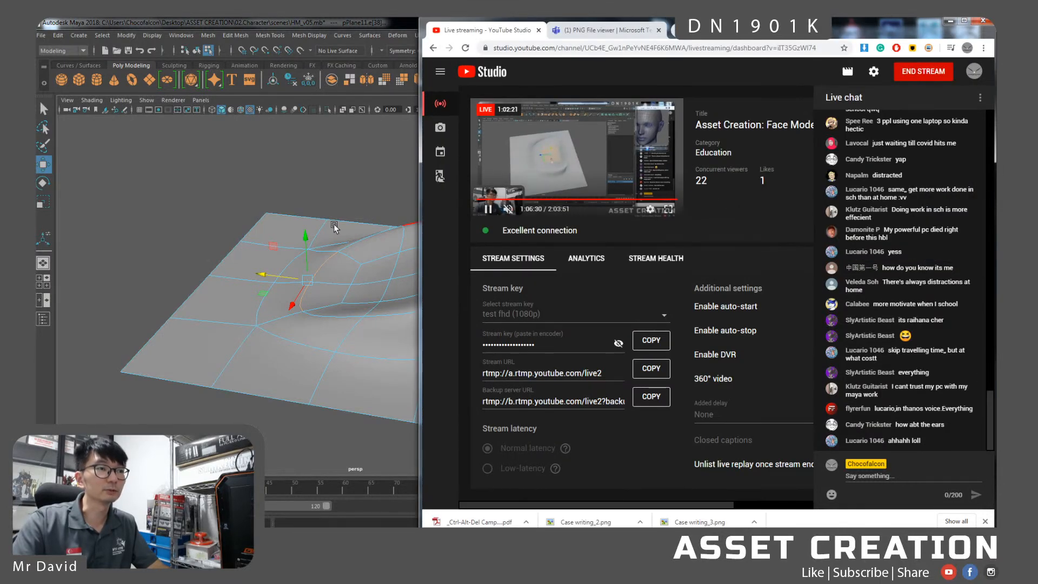
pyautogui.click(324, 261)
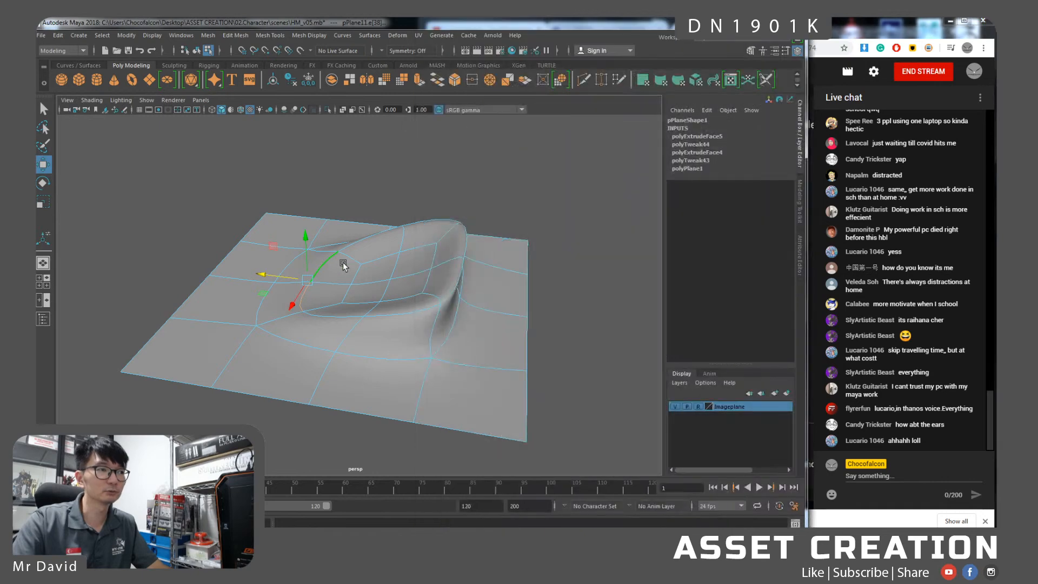
pyautogui.click(350, 330)
pyautogui.keyDown('shift'); pyautogui.doubleClick(429, 330); pyautogui.keyUp('shift')
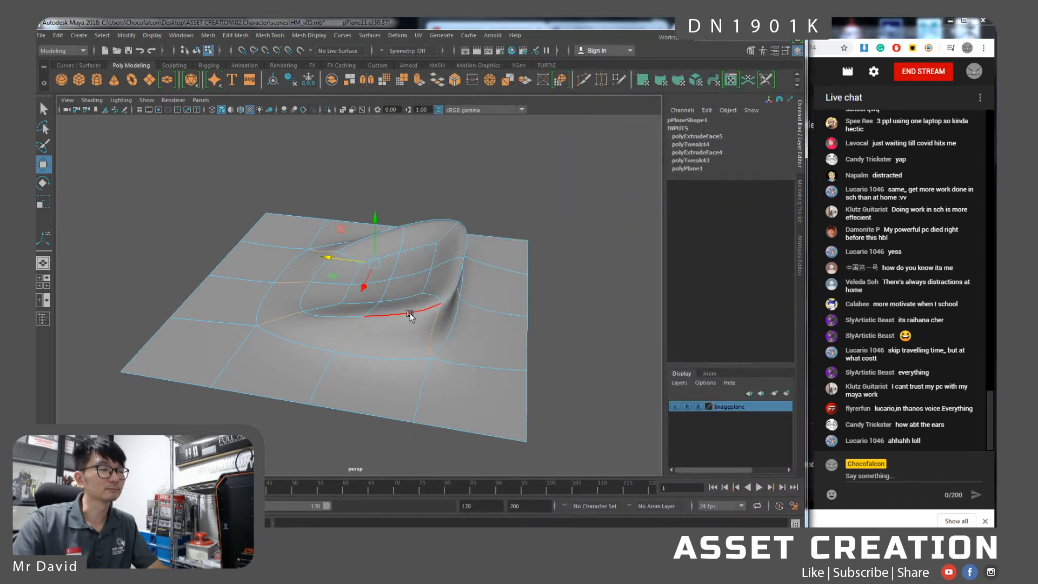